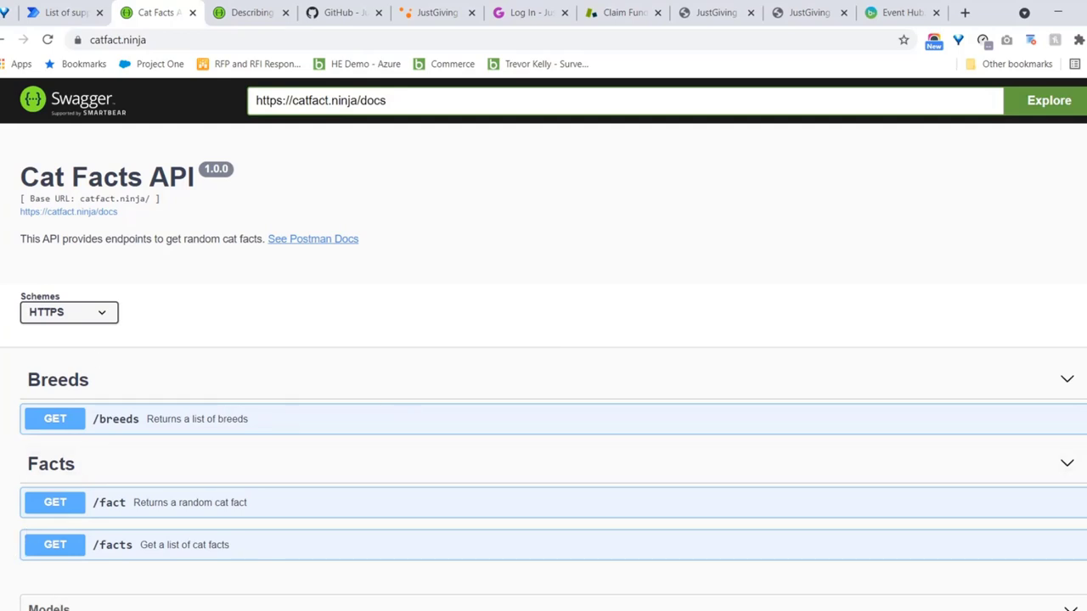
Execute GET /fact in Swagger UI and read the 200 response with a 54-character cat fact
{"action": "scroll", "coordinate": [543, 343], "scroll_direction": "down", "scroll_amount": 2}
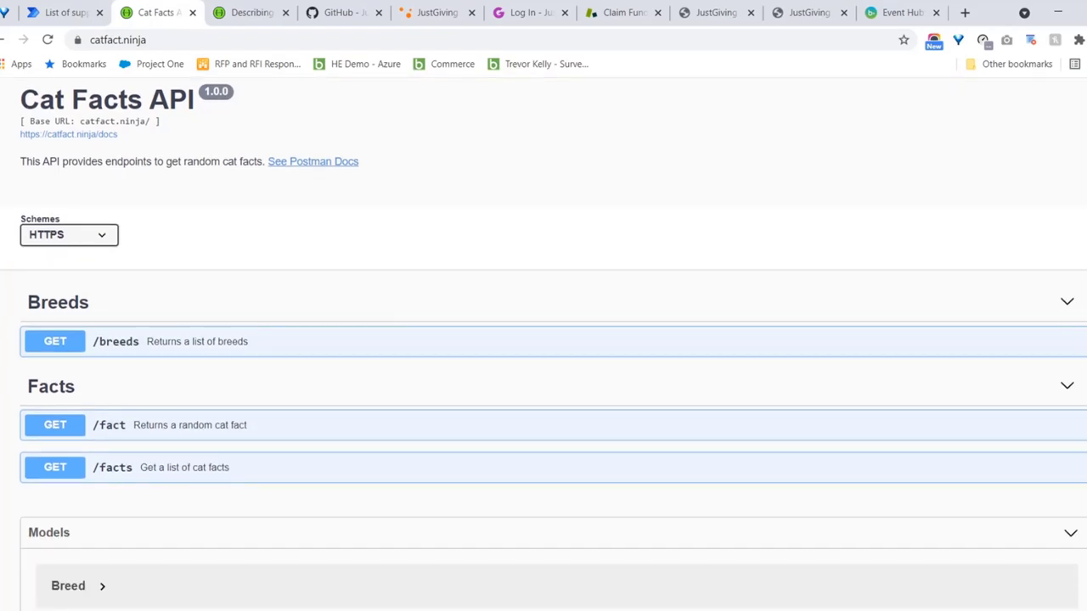
{"action": "left_click", "coordinate": [54, 425]}
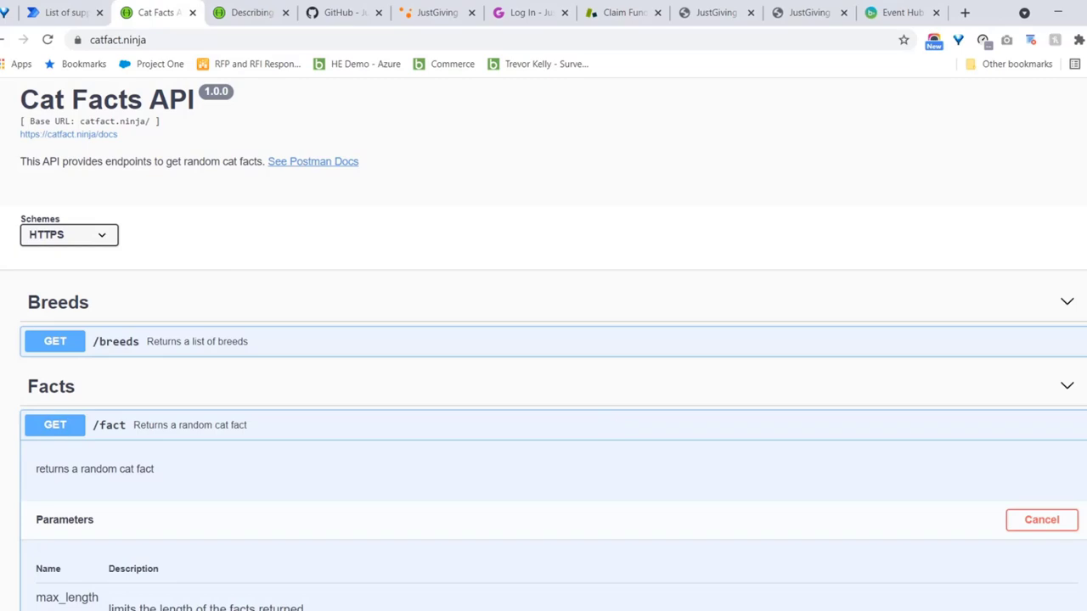
{"action": "scroll", "coordinate": [544, 340], "scroll_direction": "down", "scroll_amount": 1}
{"action": "scroll", "coordinate": [544, 344], "scroll_direction": "down", "scroll_amount": 1}
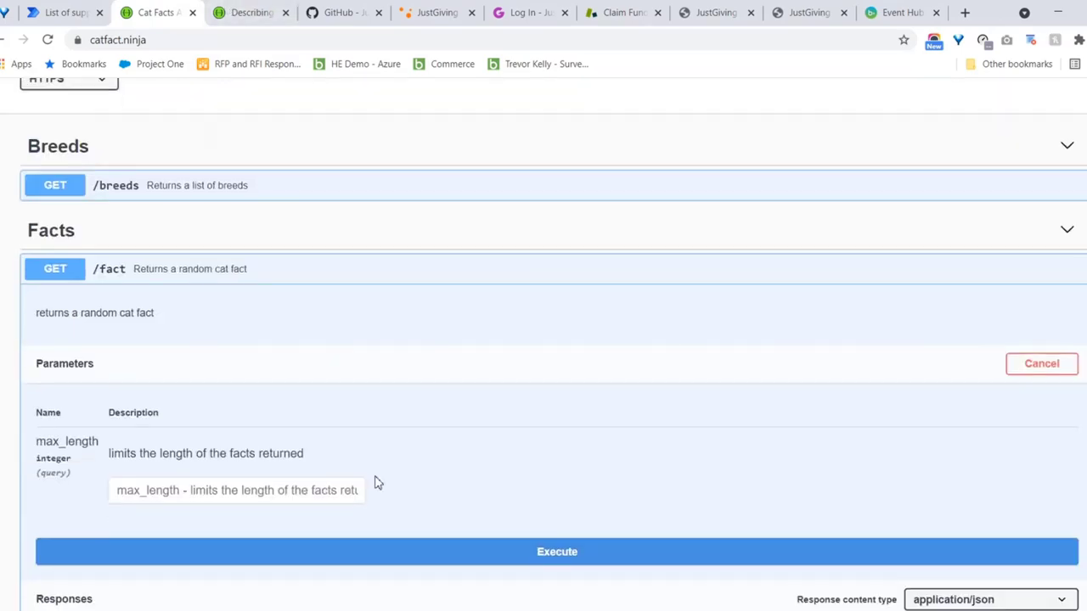
{"action": "left_click", "coordinate": [547, 553]}
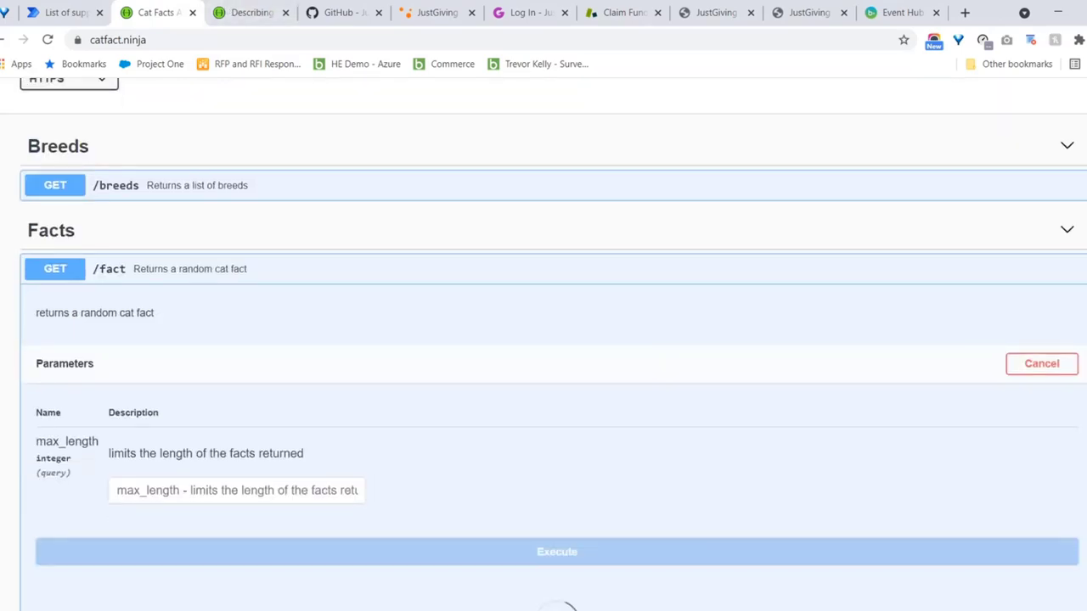
{"action": "scroll", "coordinate": [544, 344], "scroll_direction": "down", "scroll_amount": 3}
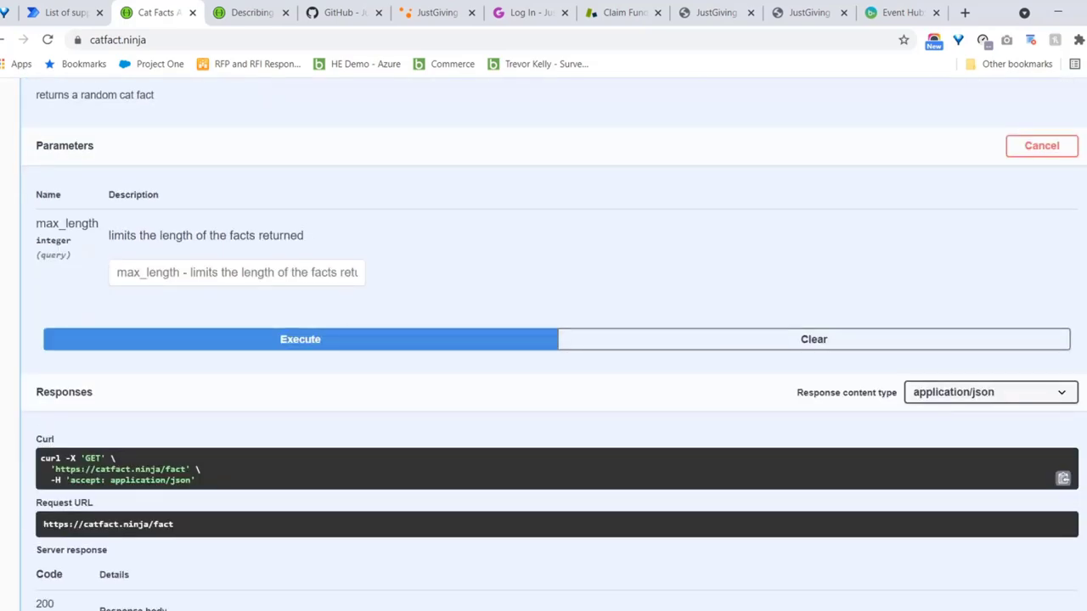
{"action": "scroll", "coordinate": [593, 350], "scroll_direction": "down", "scroll_amount": 2}
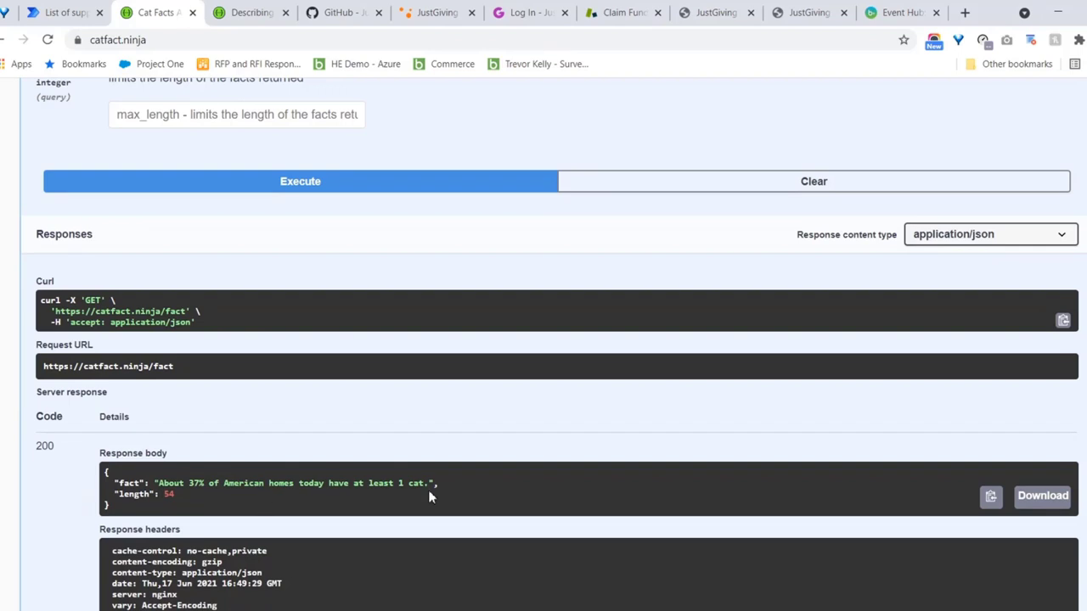
Re-run GET /fact to get the 'over 60 different sounds' fact, then return to the page top
{"action": "left_click", "coordinate": [396, 193]}
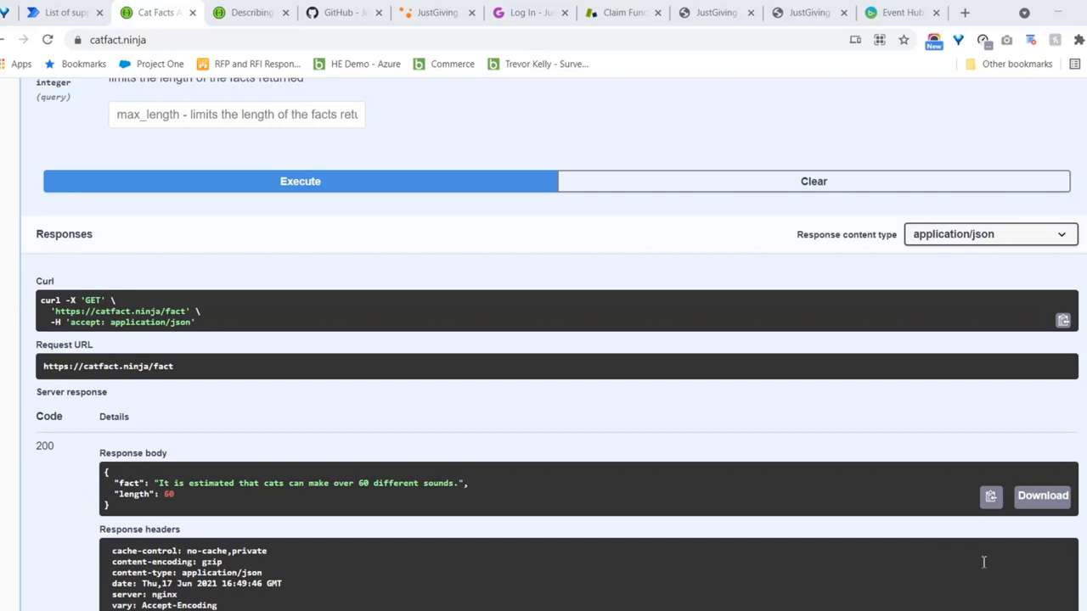
{"action": "key", "text": "ctrl+l"}
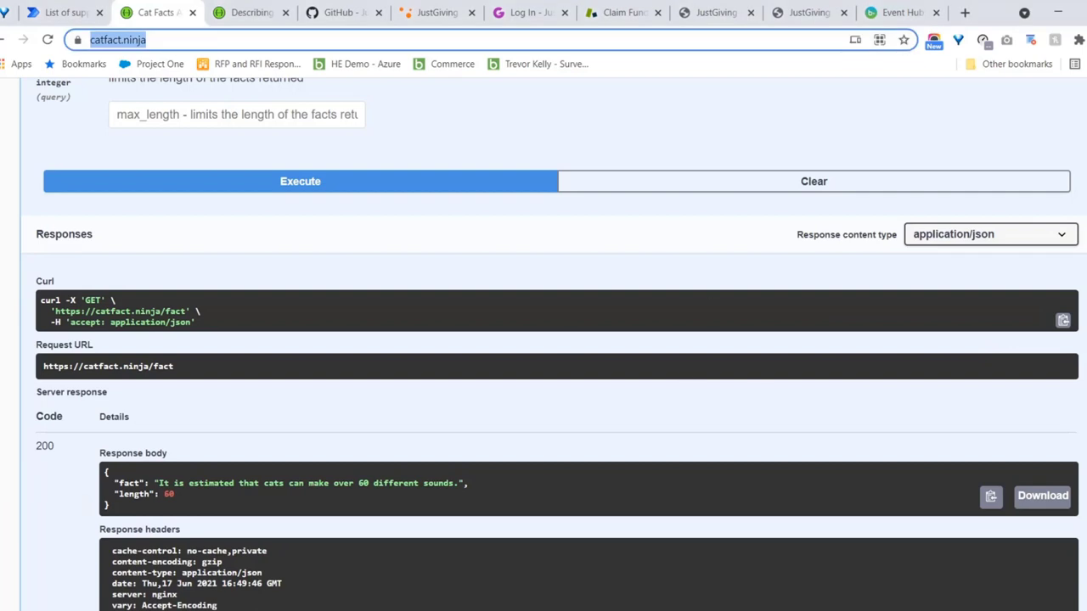
{"action": "scroll", "coordinate": [65, 287], "scroll_direction": "up", "scroll_amount": 6}
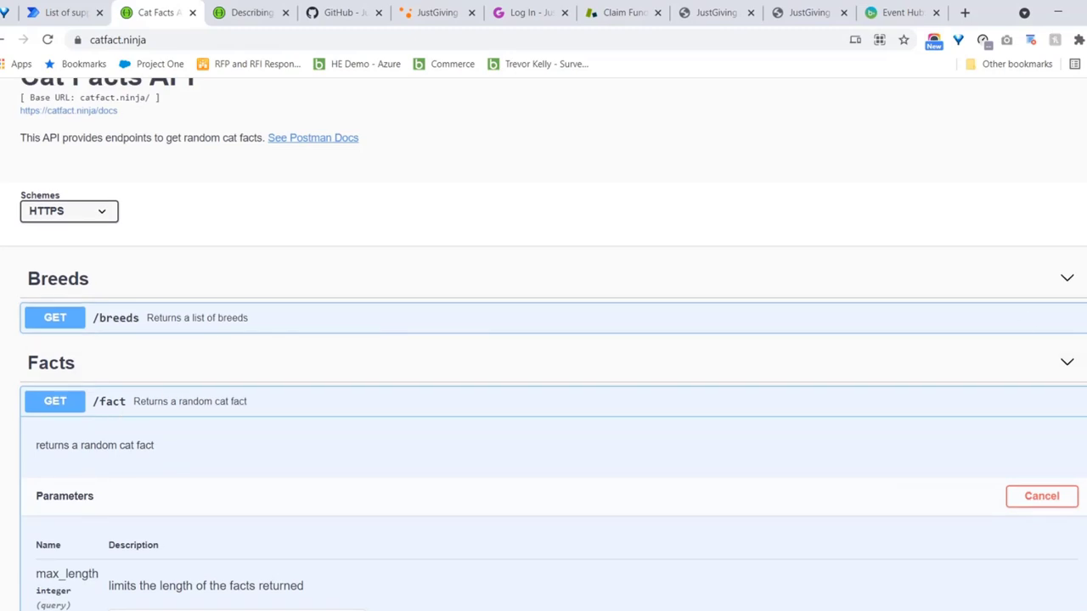
{"action": "scroll", "coordinate": [227, 237], "scroll_direction": "up", "scroll_amount": 2}
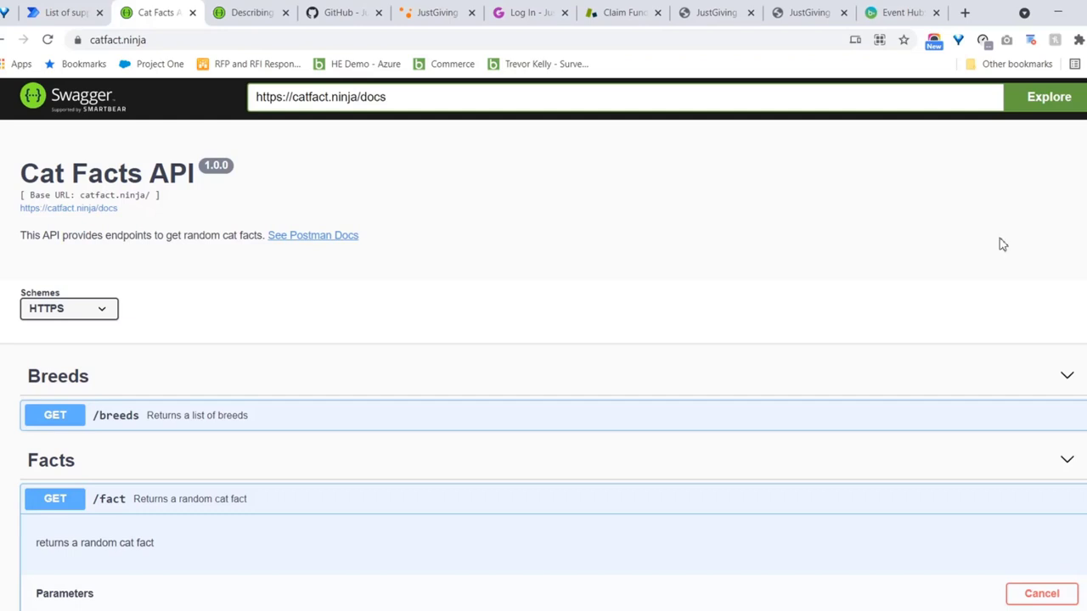
Switch back to Power Automate and go from Home to the Create page
{"action": "left_click", "coordinate": [59, 12]}
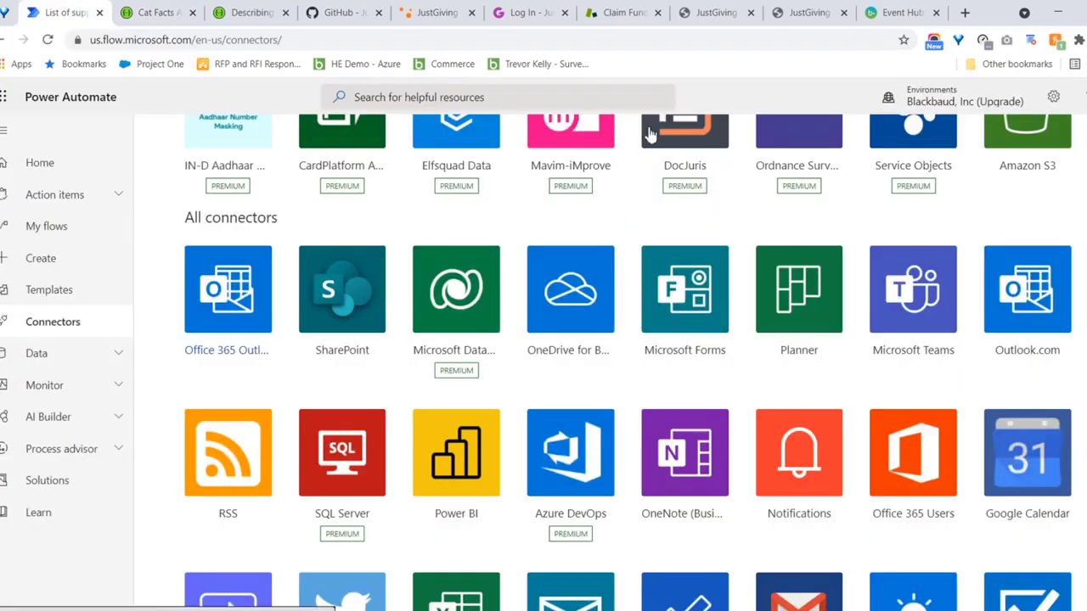
{"action": "left_click", "coordinate": [39, 164]}
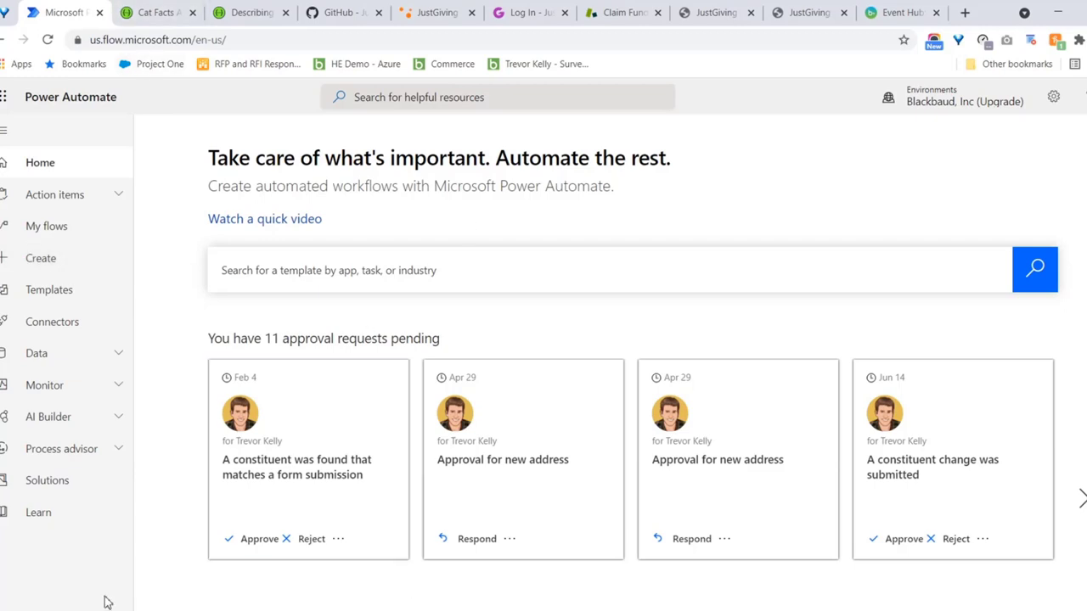
{"action": "left_click", "coordinate": [42, 268]}
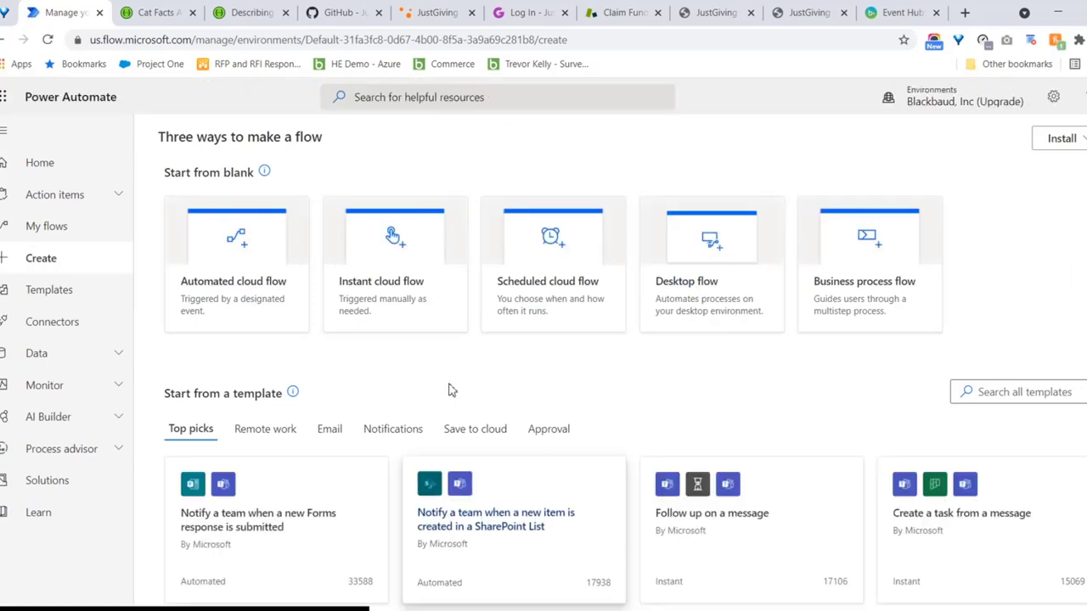
Create an instant cloud flow named 'CatFacts' using the Manually trigger a flow trigger
{"action": "left_click", "coordinate": [404, 290]}
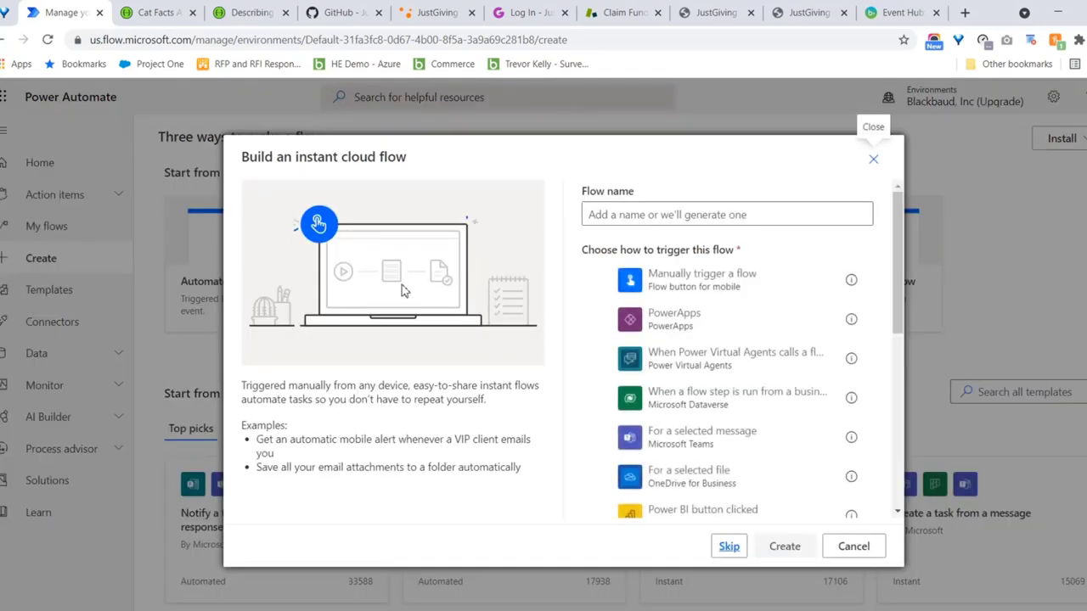
{"action": "left_click", "coordinate": [680, 216]}
{"action": "type", "text": "Cat"}
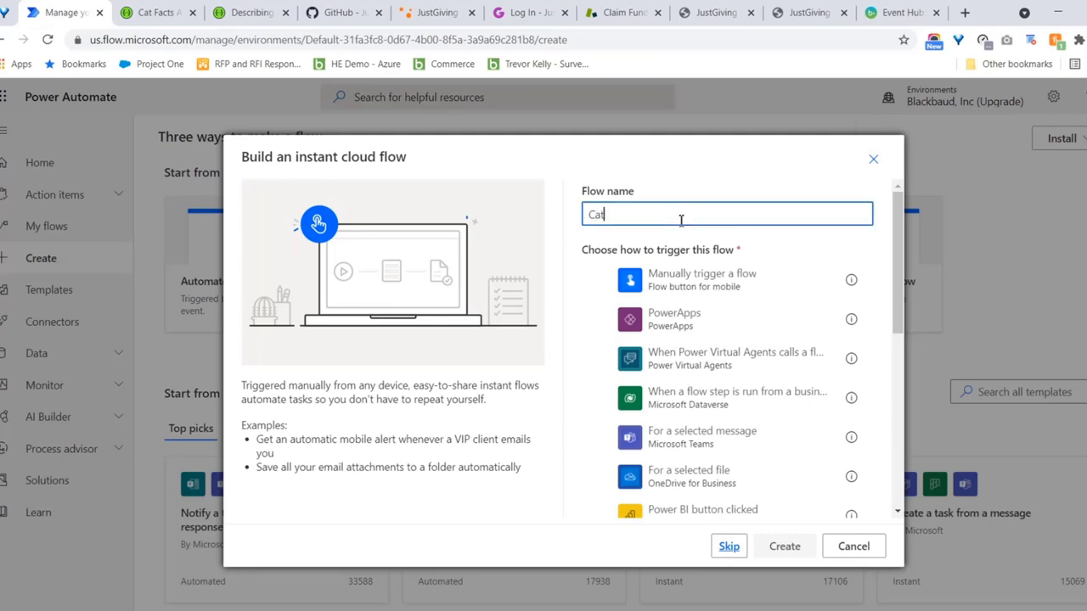
{"action": "type", "text": "Facts"}
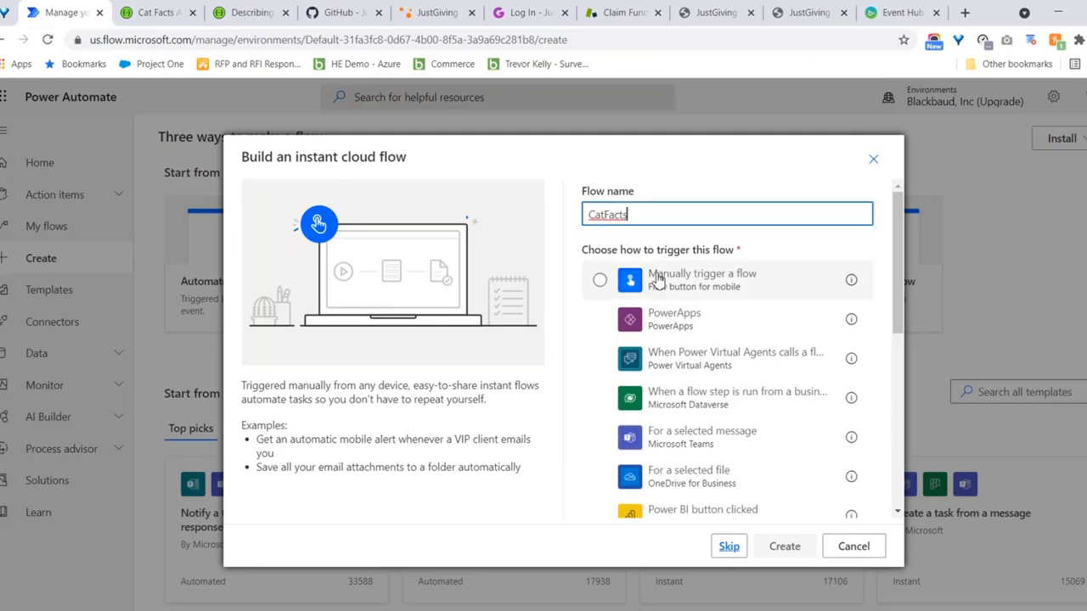
{"action": "left_click", "coordinate": [646, 268]}
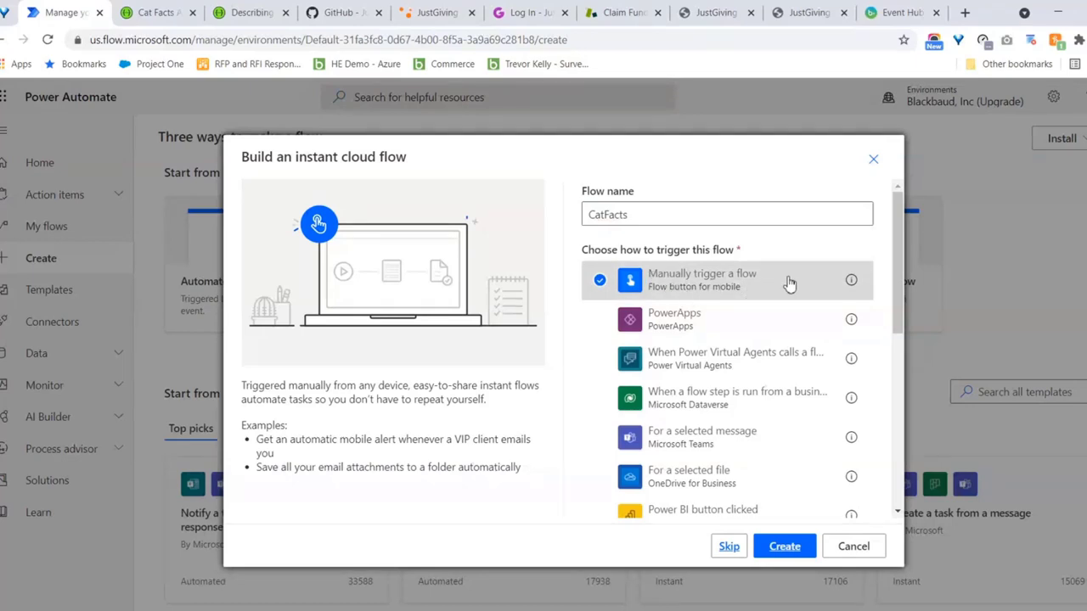
{"action": "left_click", "coordinate": [780, 552]}
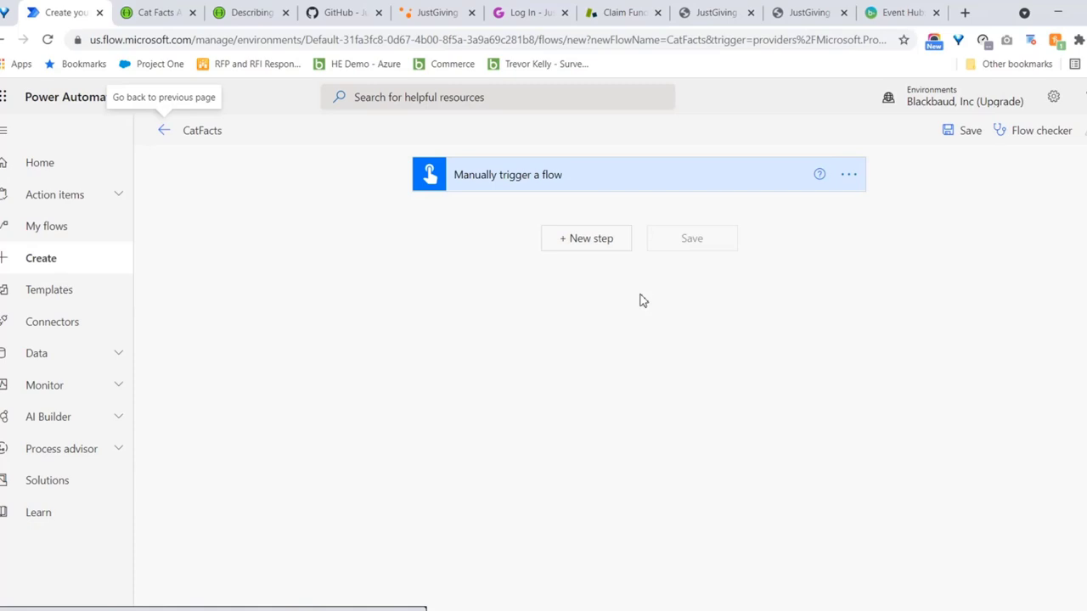
Add the HTTP connector's HTTP action under the manual trigger with Method set to GET
{"action": "left_click", "coordinate": [578, 241]}
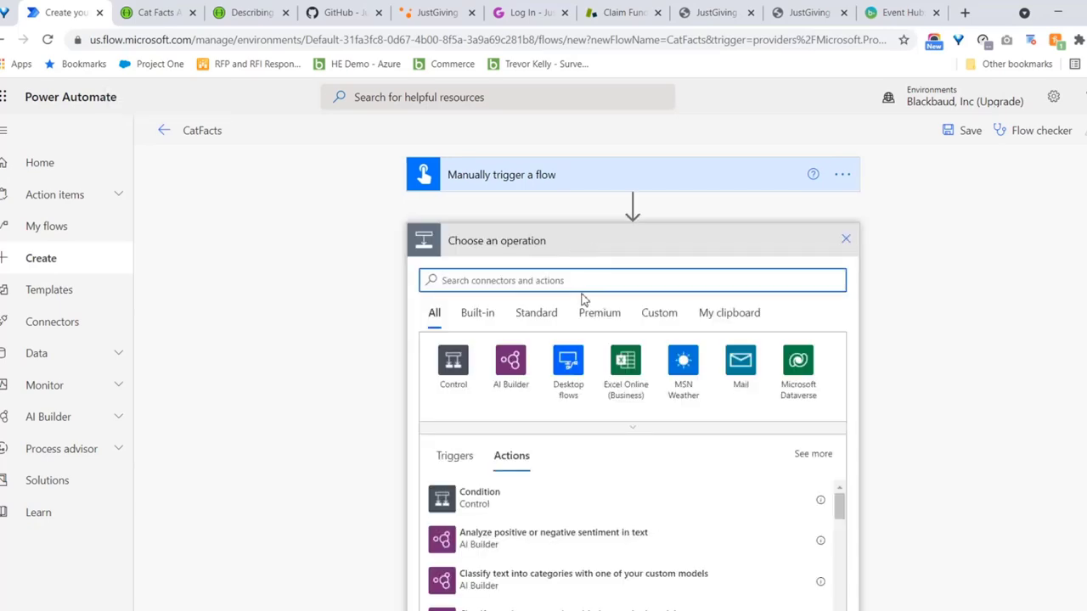
{"action": "type", "text": "http"}
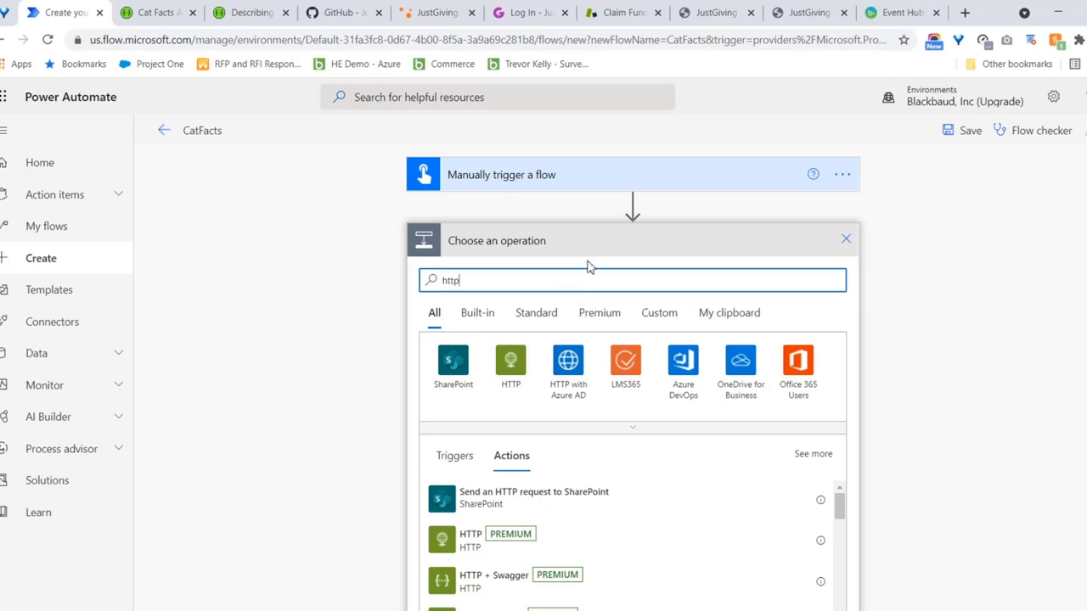
{"action": "left_click", "coordinate": [512, 366]}
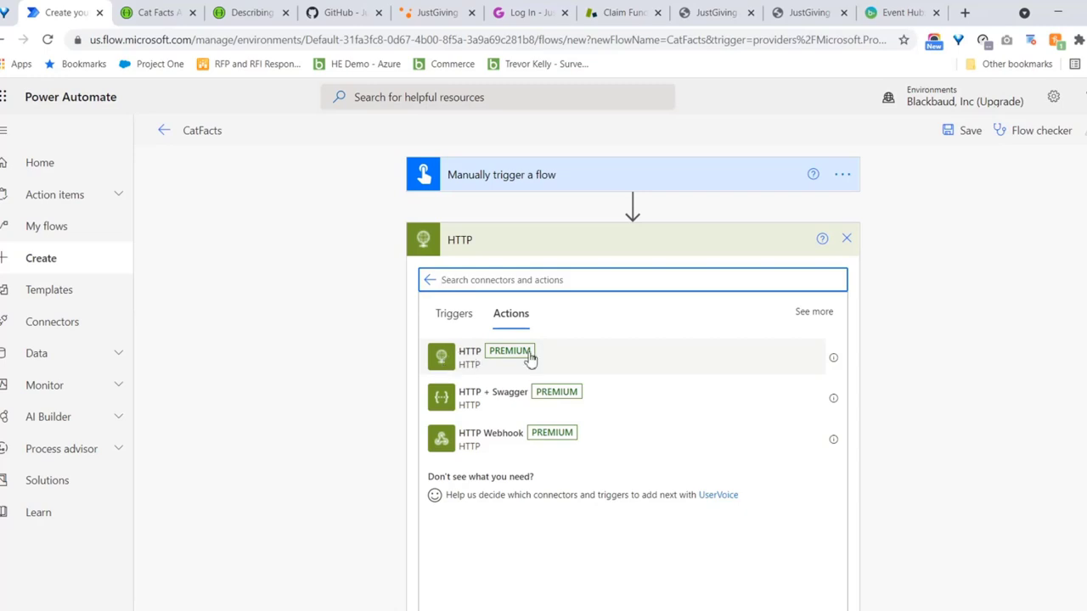
{"action": "left_click", "coordinate": [466, 360]}
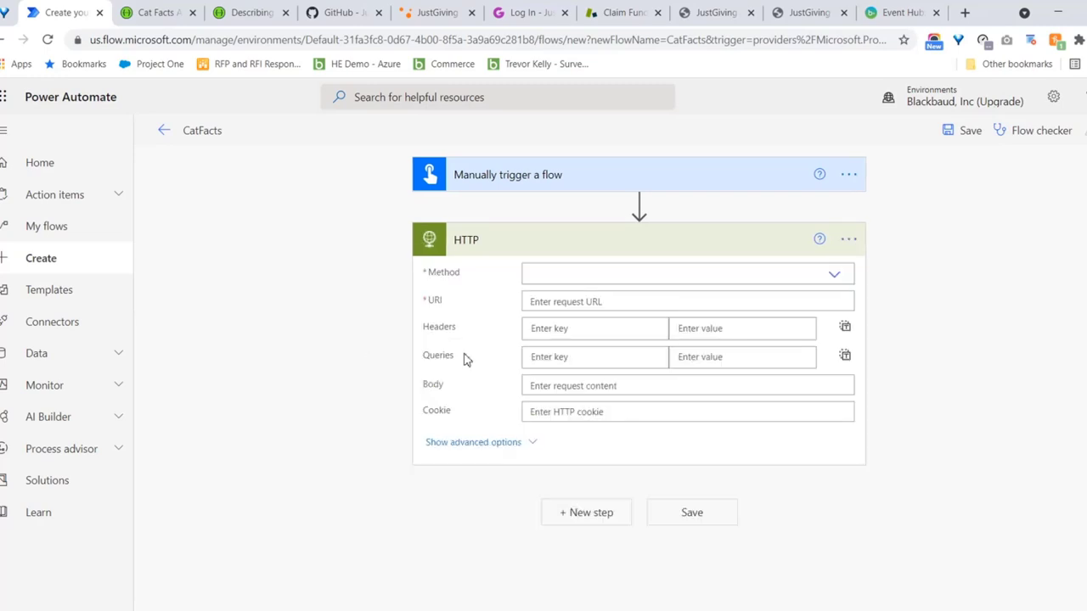
{"action": "left_click", "coordinate": [641, 277]}
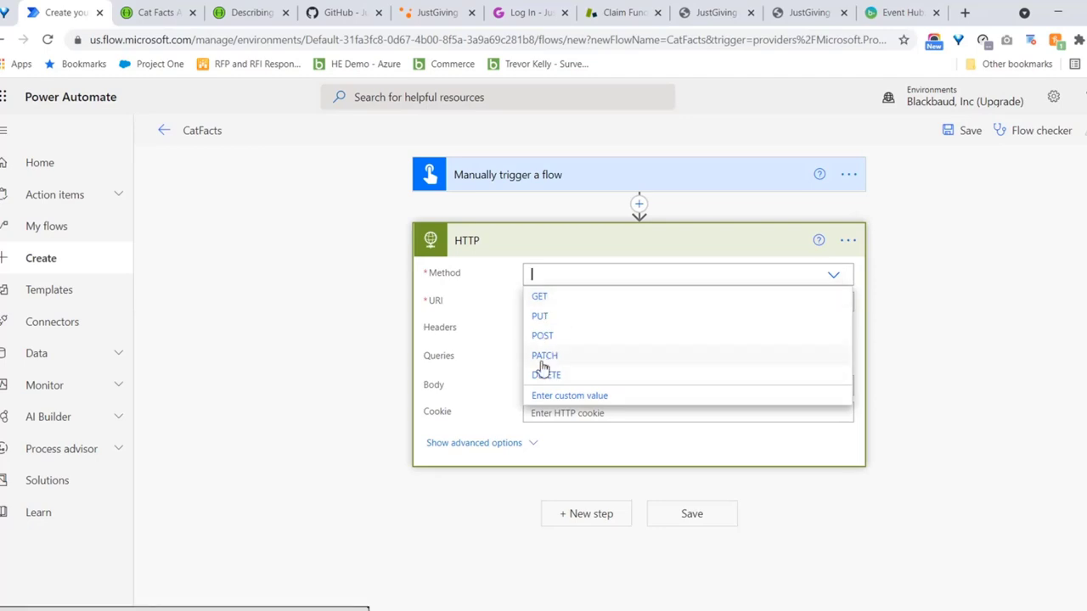
{"action": "left_click", "coordinate": [540, 297]}
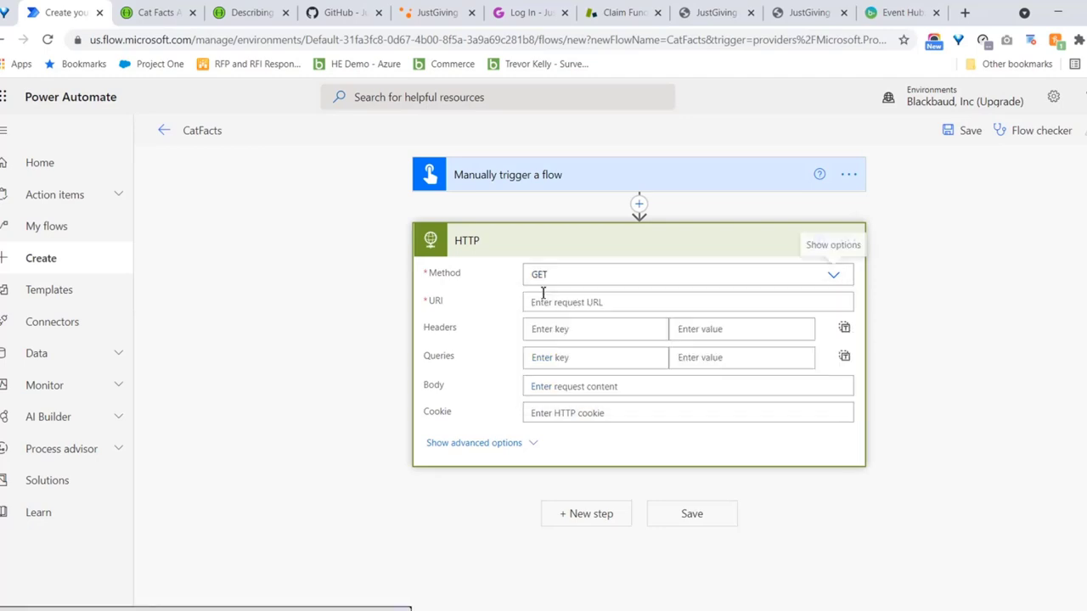
{"action": "left_click", "coordinate": [608, 302]}
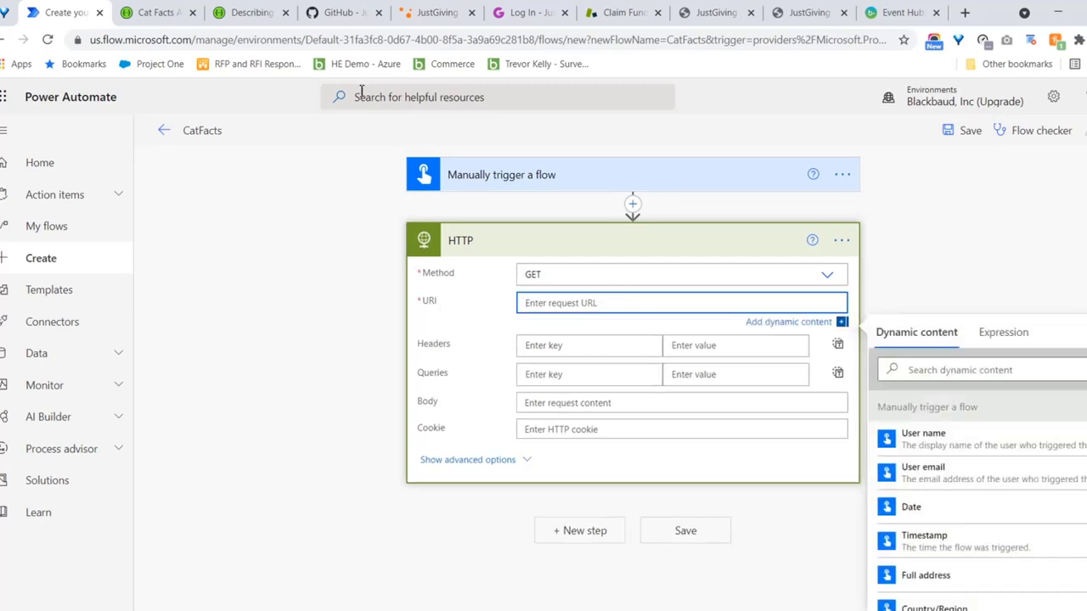
{"action": "left_click", "coordinate": [162, 13]}
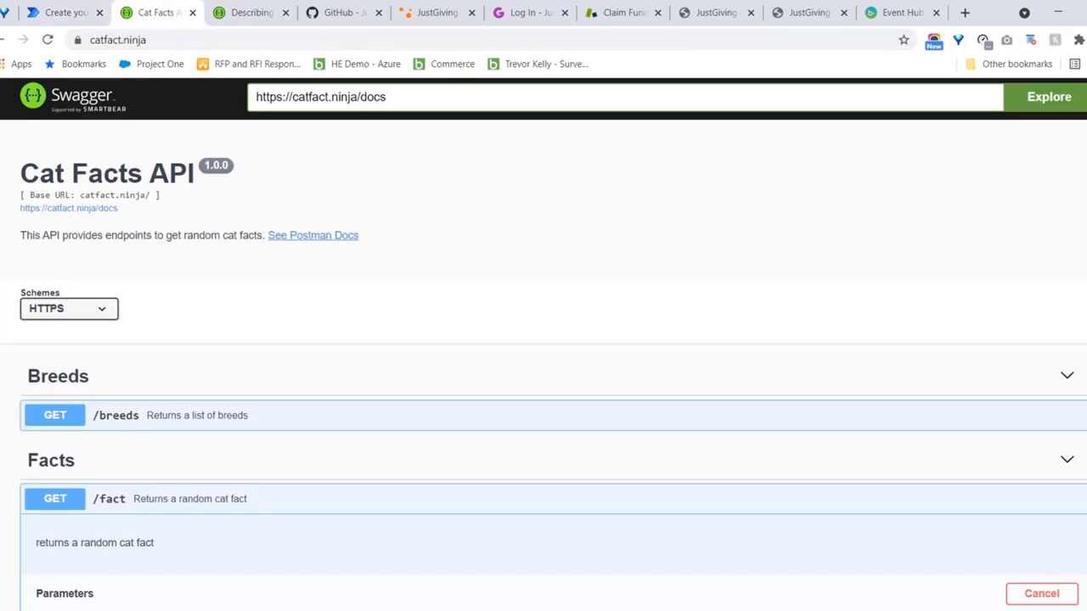
{"action": "scroll", "coordinate": [544, 343], "scroll_direction": "down", "scroll_amount": 1}
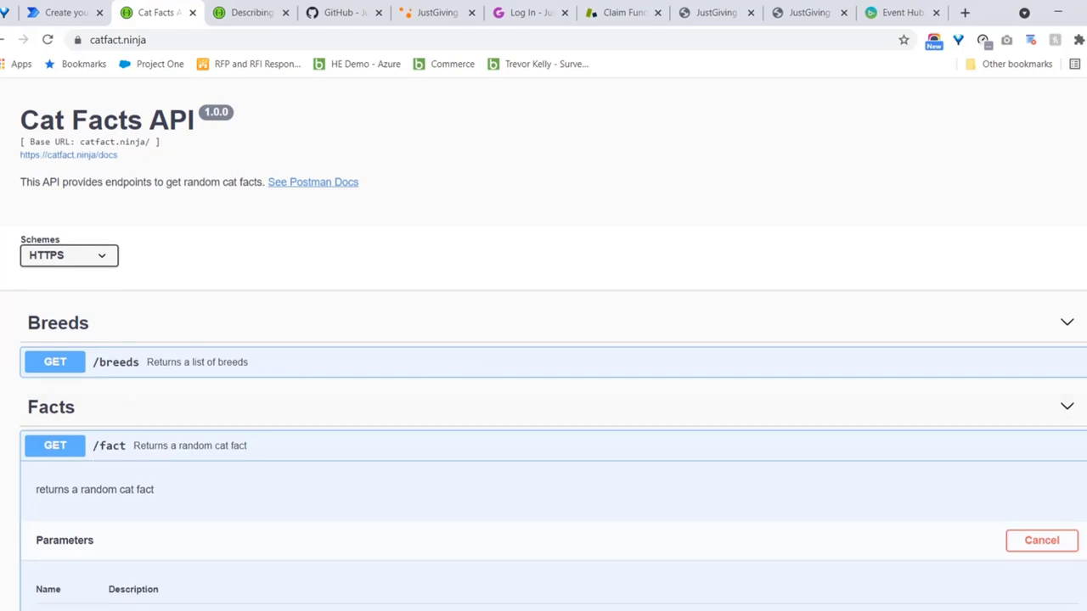
{"action": "scroll", "coordinate": [543, 344], "scroll_direction": "down", "scroll_amount": 4}
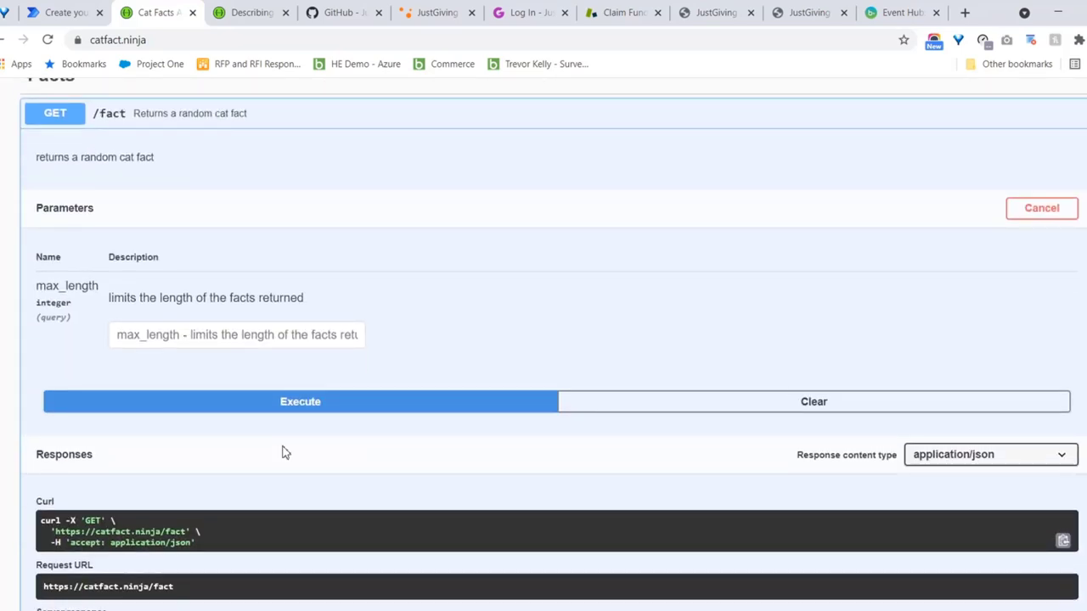
{"action": "left_click_drag", "start_coordinate": [57, 532], "coordinate": [186, 531]}
{"action": "key", "text": "ctrl+c"}
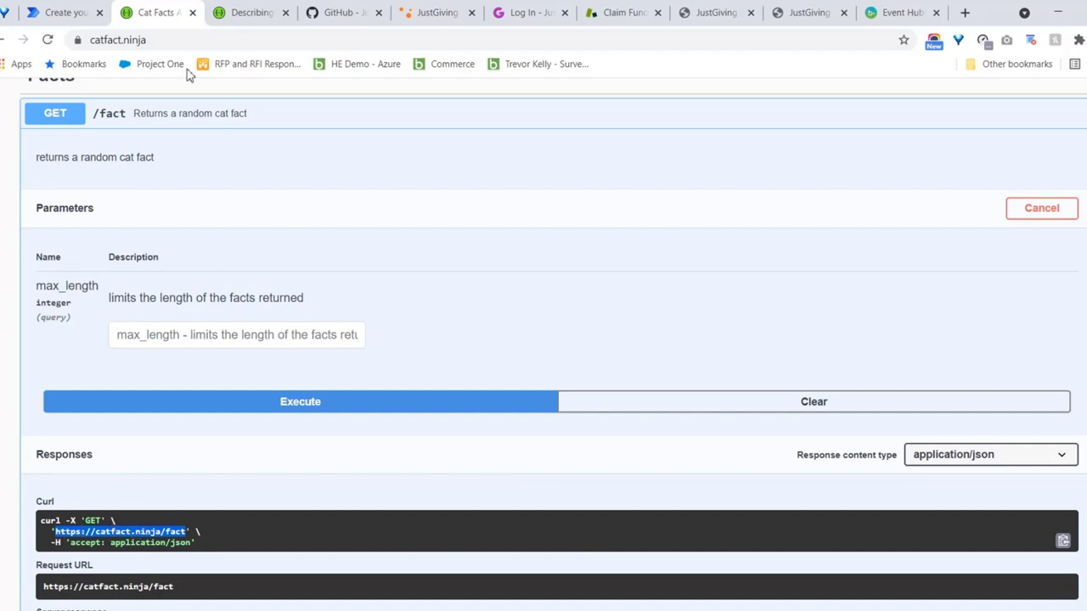
{"action": "left_click", "coordinate": [67, 16]}
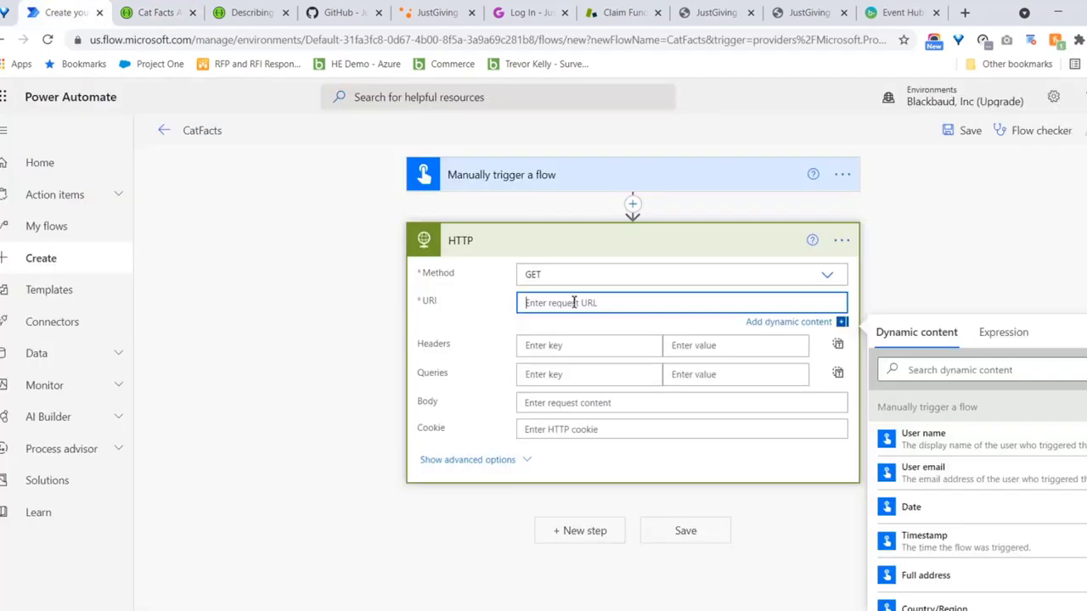
{"action": "key", "text": "ctrl+v"}
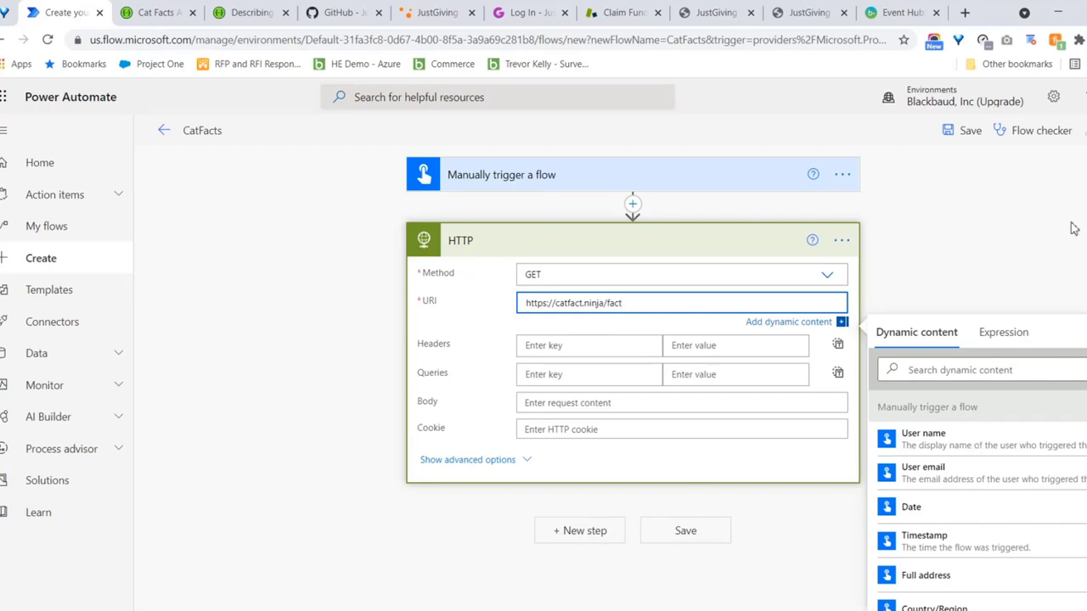
{"action": "left_click", "coordinate": [1054, 253]}
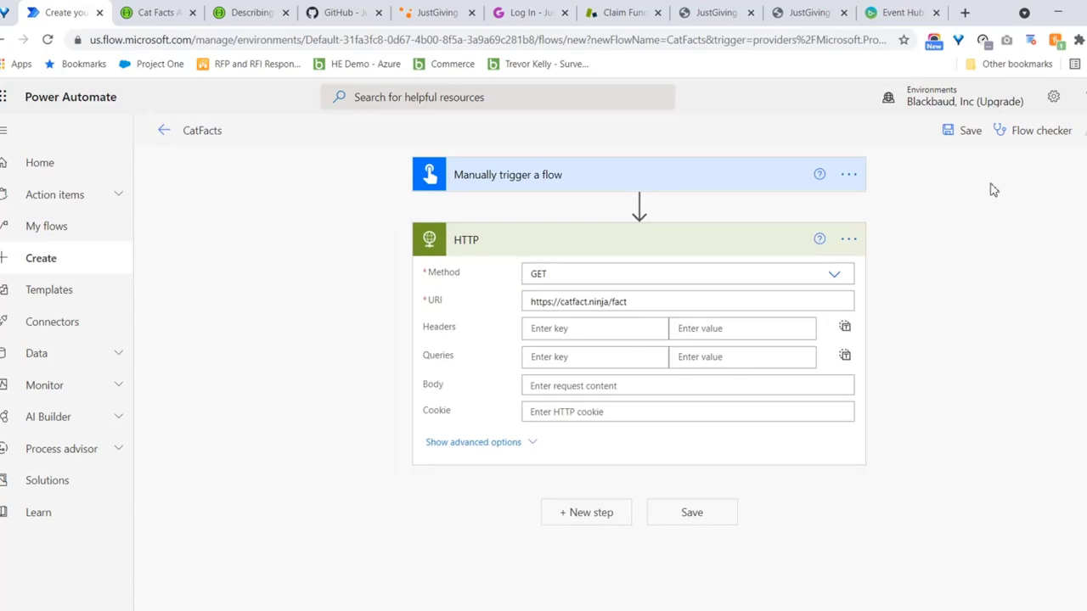
{"action": "left_click", "coordinate": [967, 138]}
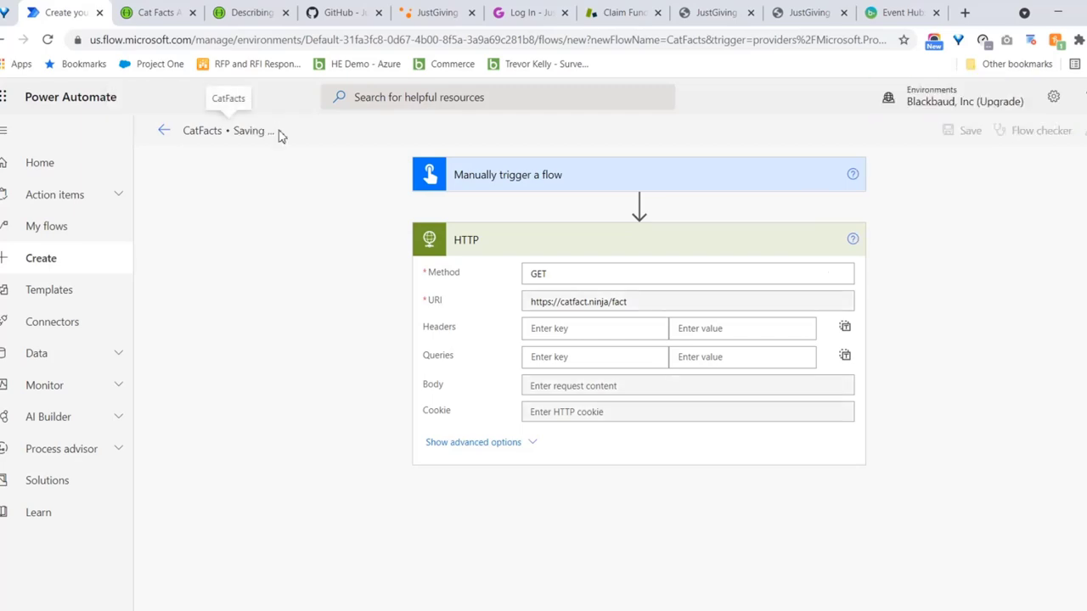
Run a manual test of the CatFacts flow and view the successful run
{"action": "left_click", "coordinate": [1083, 130]}
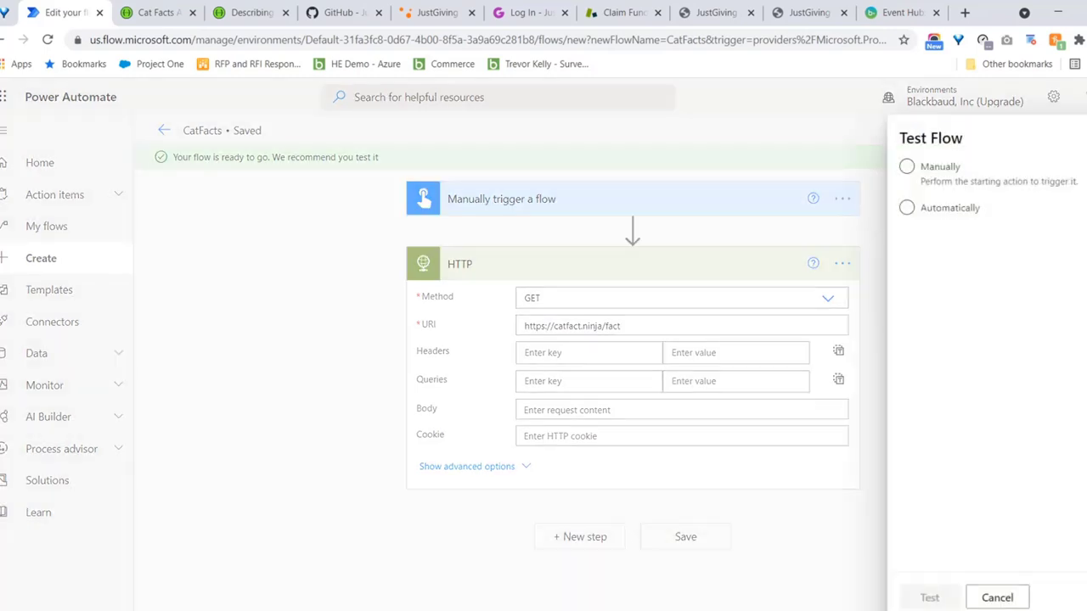
{"action": "left_click", "coordinate": [934, 166]}
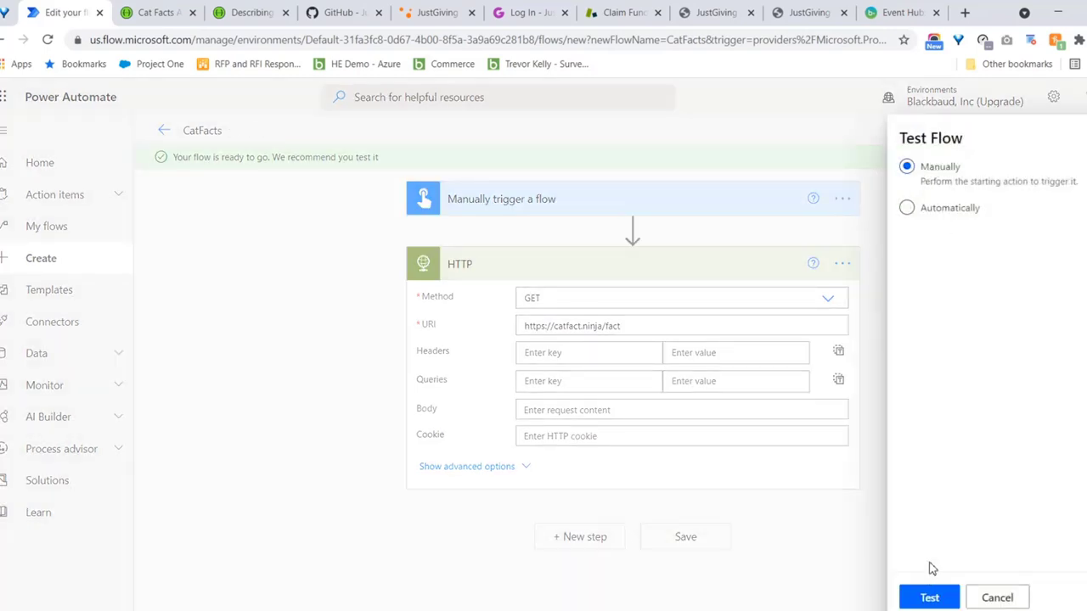
{"action": "left_click", "coordinate": [928, 598]}
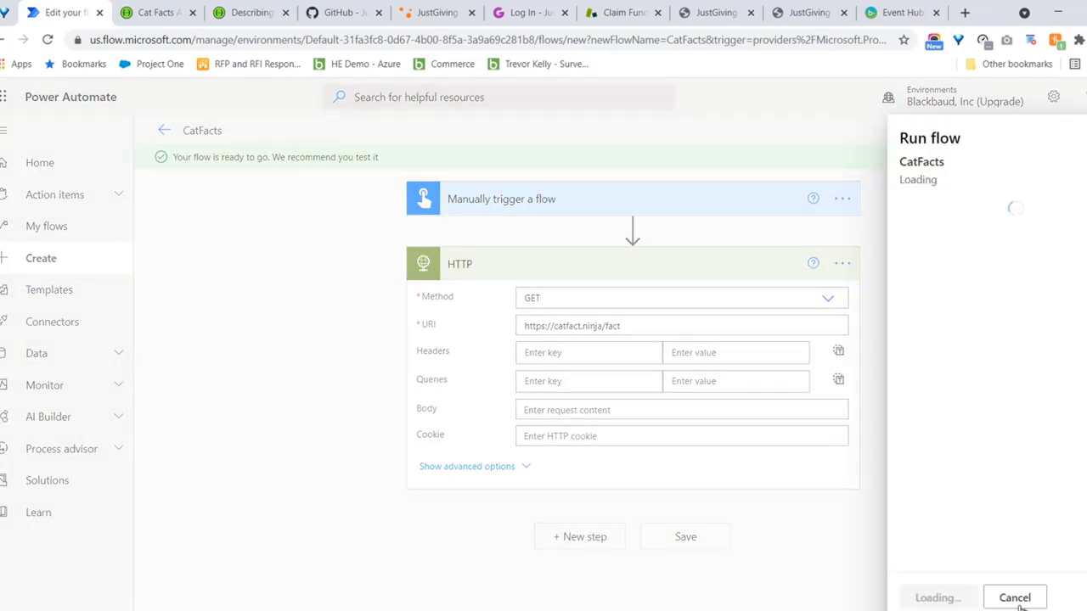
{"action": "left_click", "coordinate": [936, 598]}
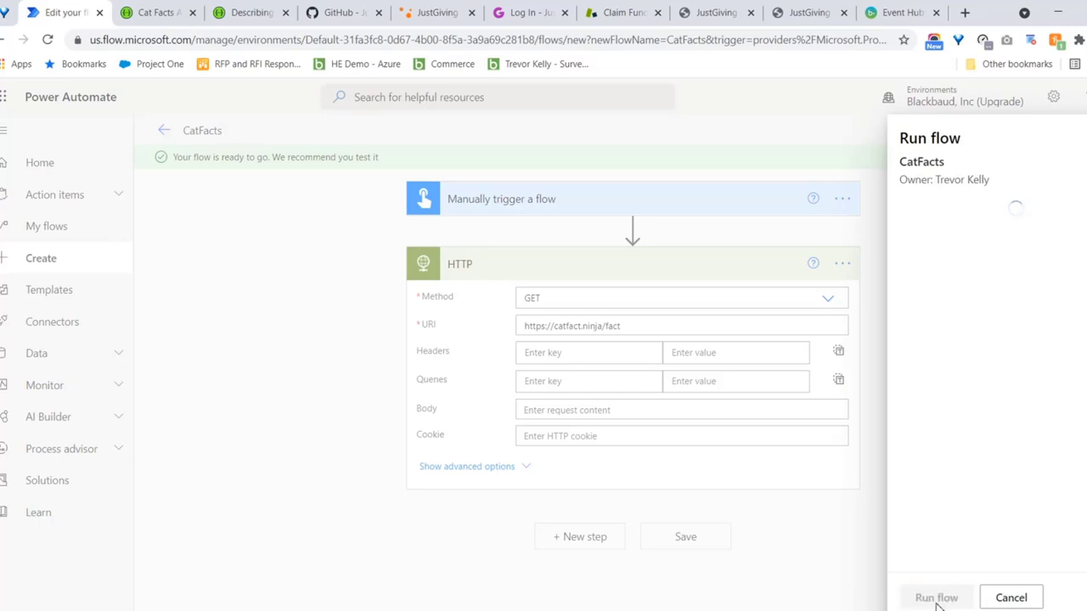
{"action": "left_click", "coordinate": [929, 597]}
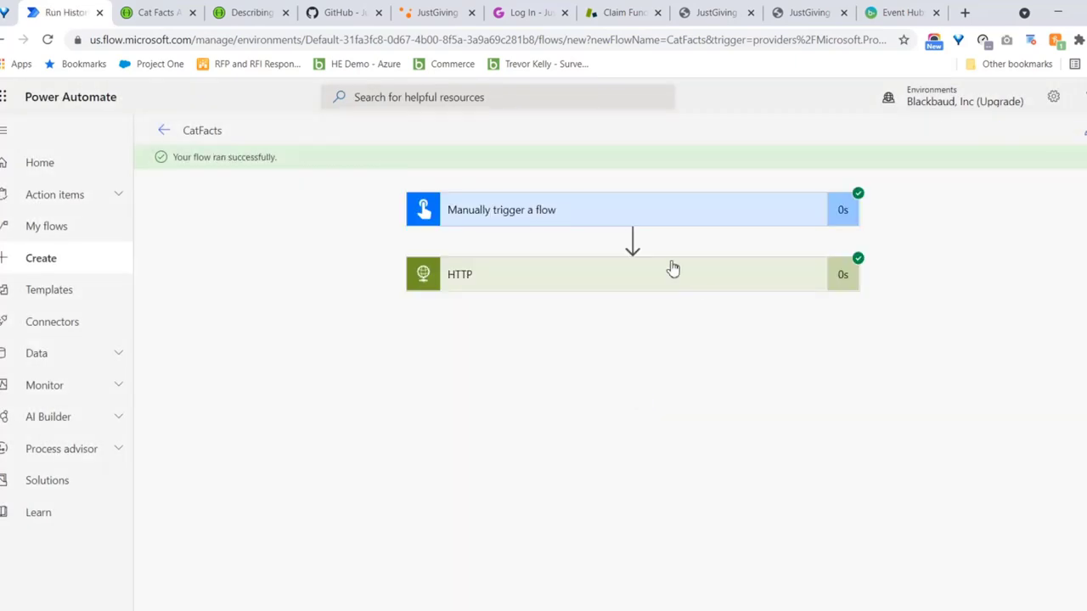
Inspect the HTTP run step: GET to catfact.ninja, status 200, 61-character cat fact body
{"action": "left_click", "coordinate": [535, 278]}
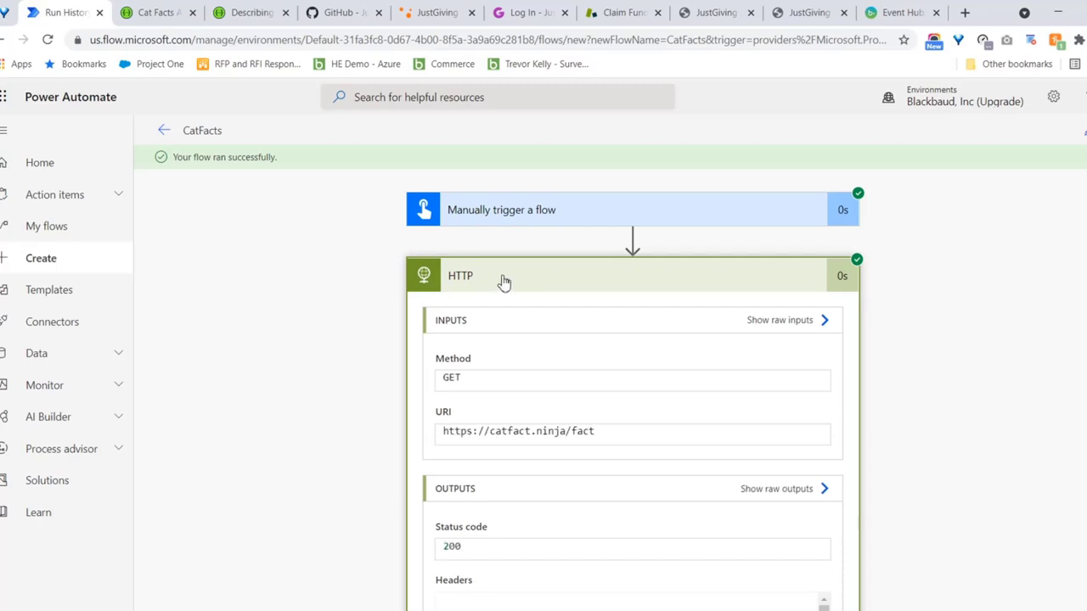
{"action": "scroll", "coordinate": [633, 382], "scroll_direction": "down", "scroll_amount": 2}
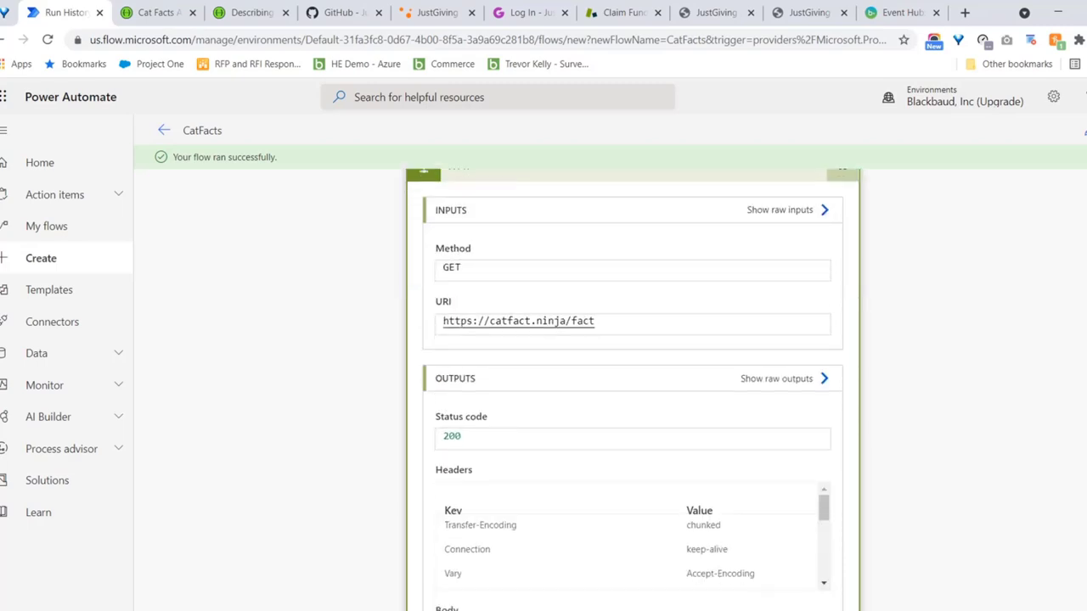
{"action": "scroll", "coordinate": [657, 311], "scroll_direction": "down", "scroll_amount": 1}
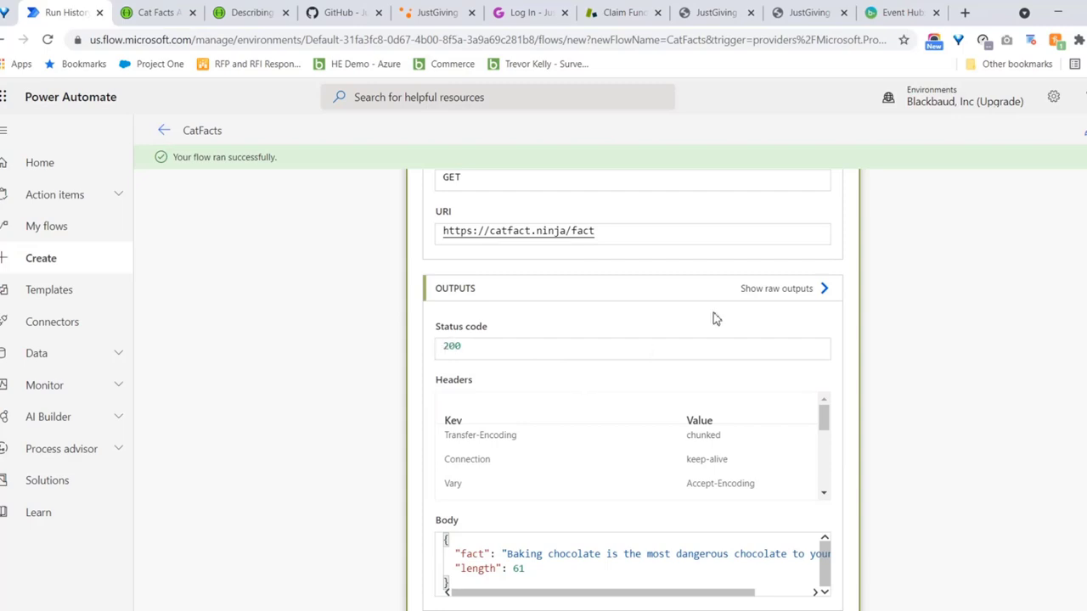
{"action": "scroll", "coordinate": [510, 544], "scroll_direction": "down", "scroll_amount": 1}
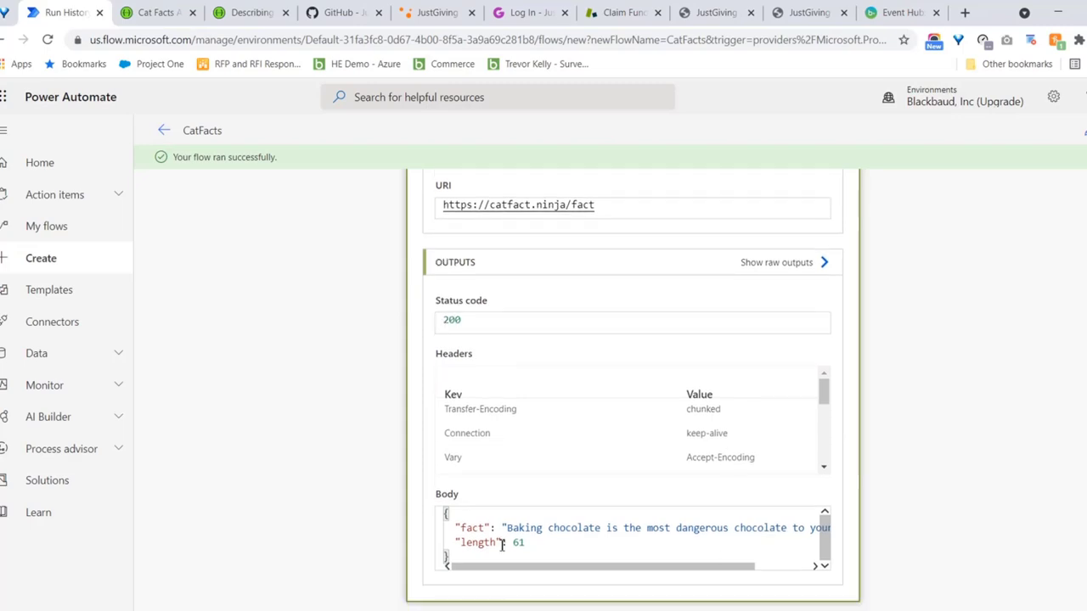
{"action": "left_click_drag", "start_coordinate": [507, 527], "coordinate": [813, 539]}
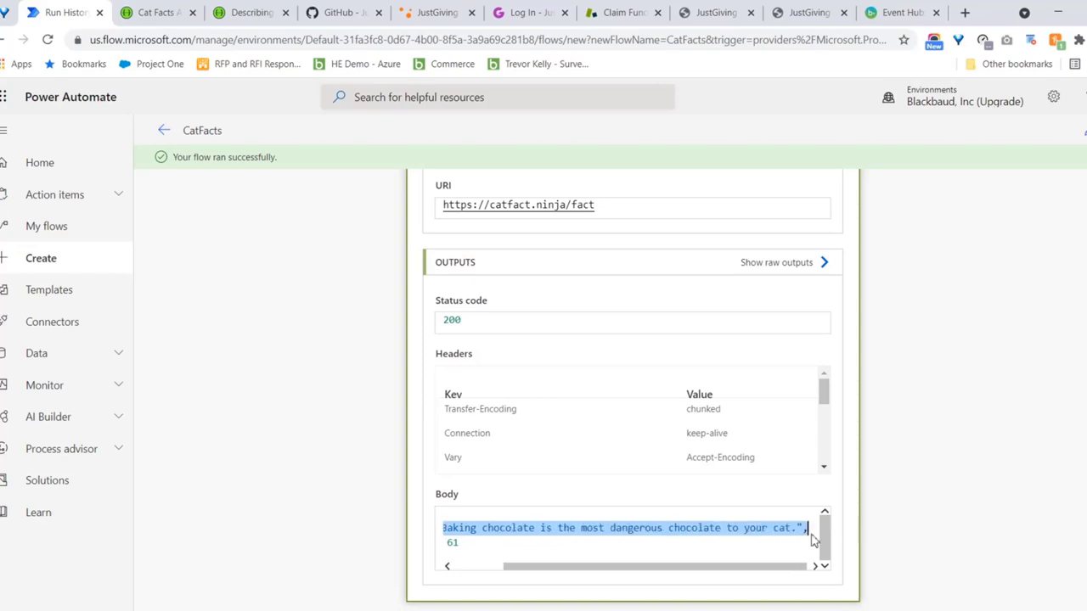
{"action": "left_click", "coordinate": [654, 577]}
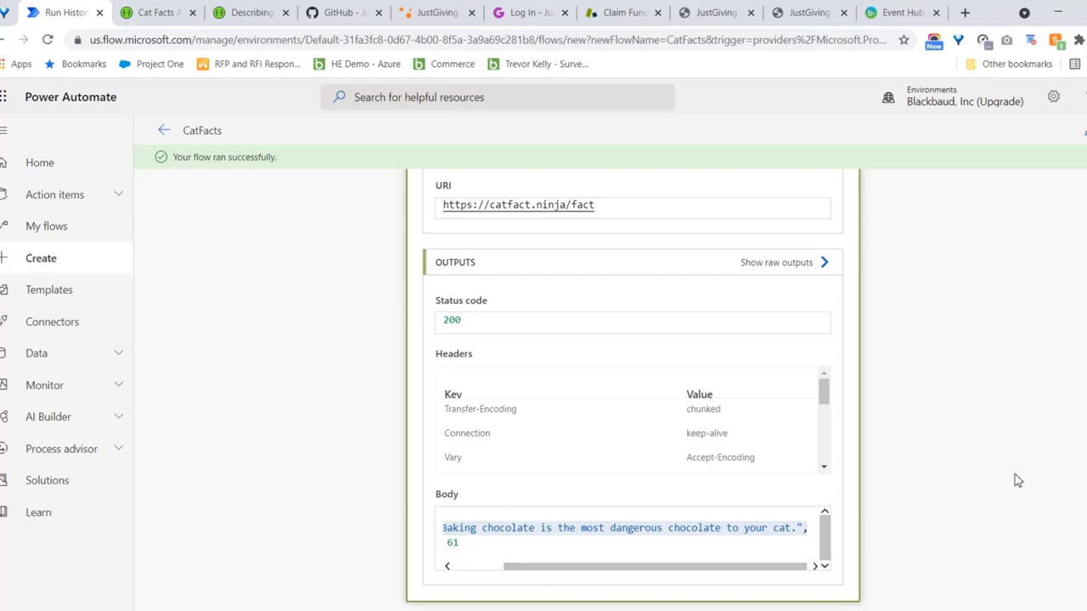
{"action": "scroll", "coordinate": [633, 390], "scroll_direction": "up", "scroll_amount": 3}
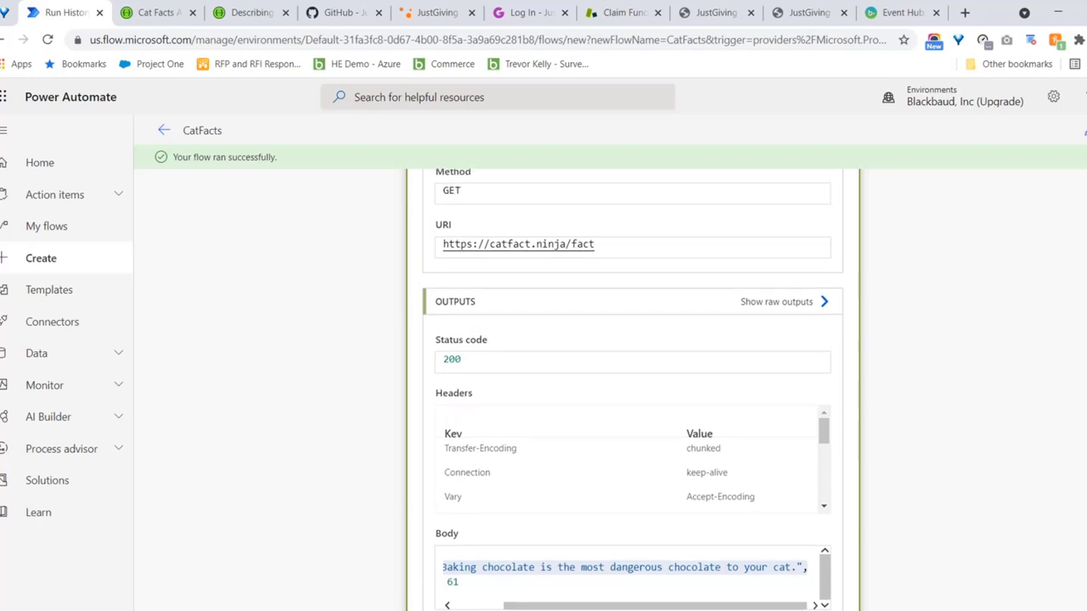
{"action": "scroll", "coordinate": [783, 212], "scroll_direction": "up", "scroll_amount": 2}
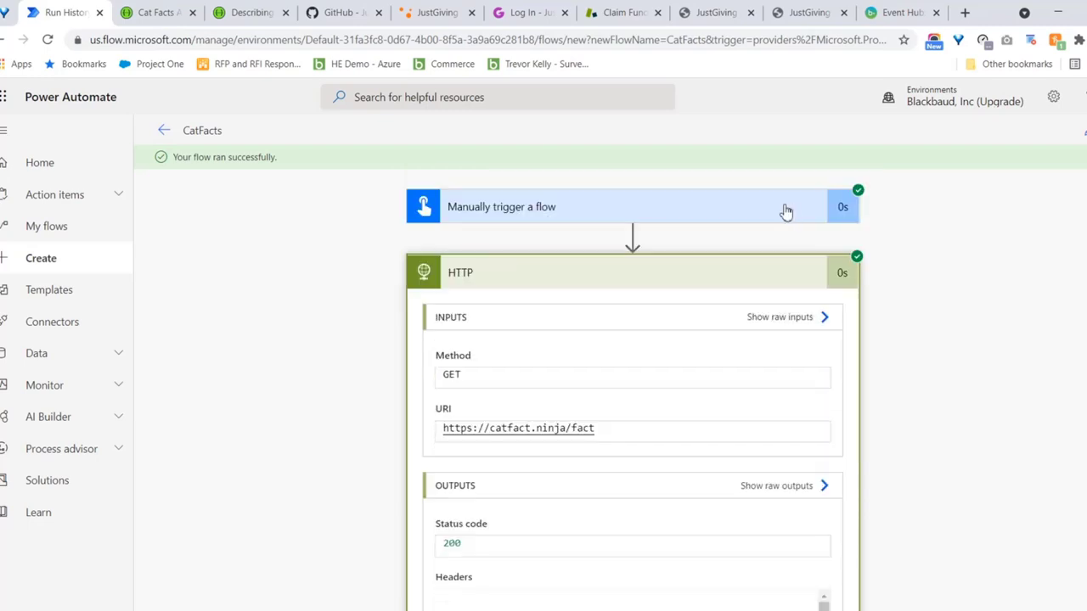
{"action": "left_click", "coordinate": [607, 285]}
{"action": "scroll", "coordinate": [574, 527], "scroll_direction": "down", "scroll_amount": 4}
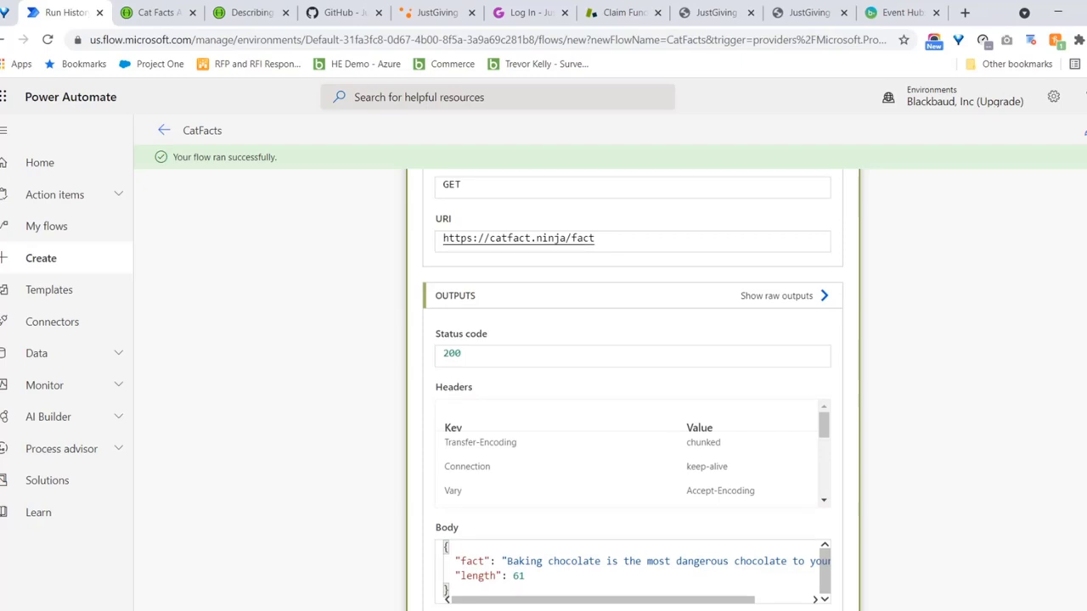
{"action": "scroll", "coordinate": [882, 228], "scroll_direction": "up", "scroll_amount": 2}
{"action": "scroll", "coordinate": [824, 235], "scroll_direction": "up", "scroll_amount": 1}
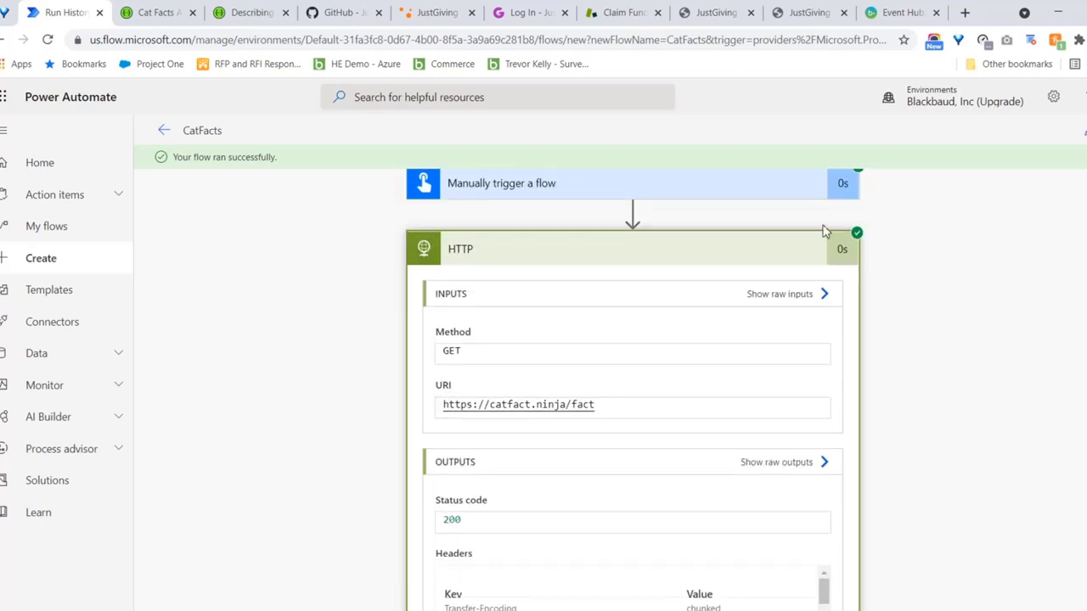
Add a Parse JSON action after HTTP with Content set to the HTTP Body, then start Generate from sample
{"action": "left_click", "coordinate": [646, 259]}
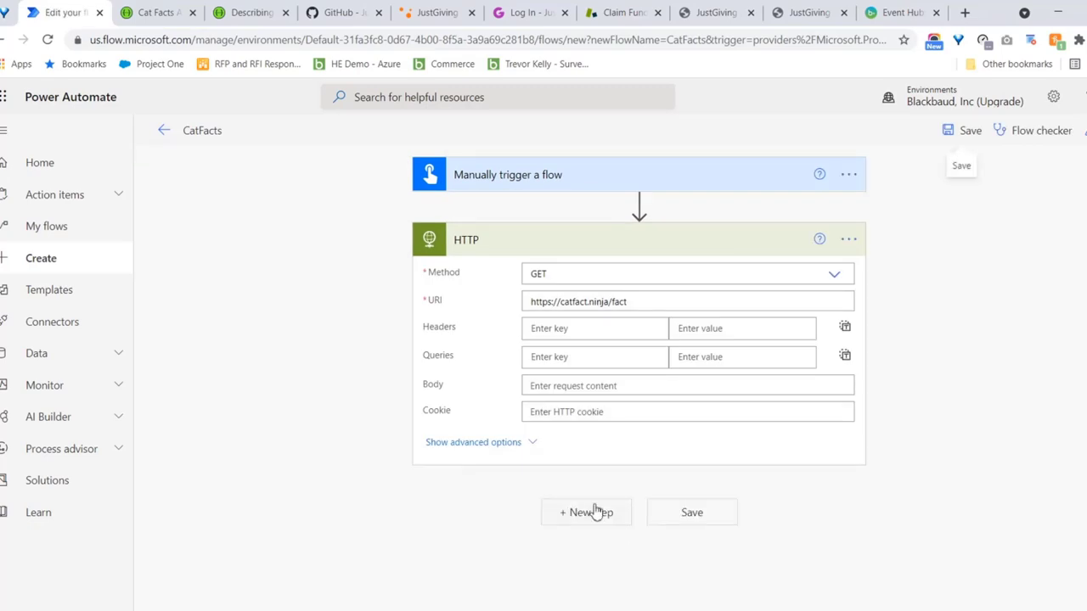
{"action": "left_click", "coordinate": [606, 524]}
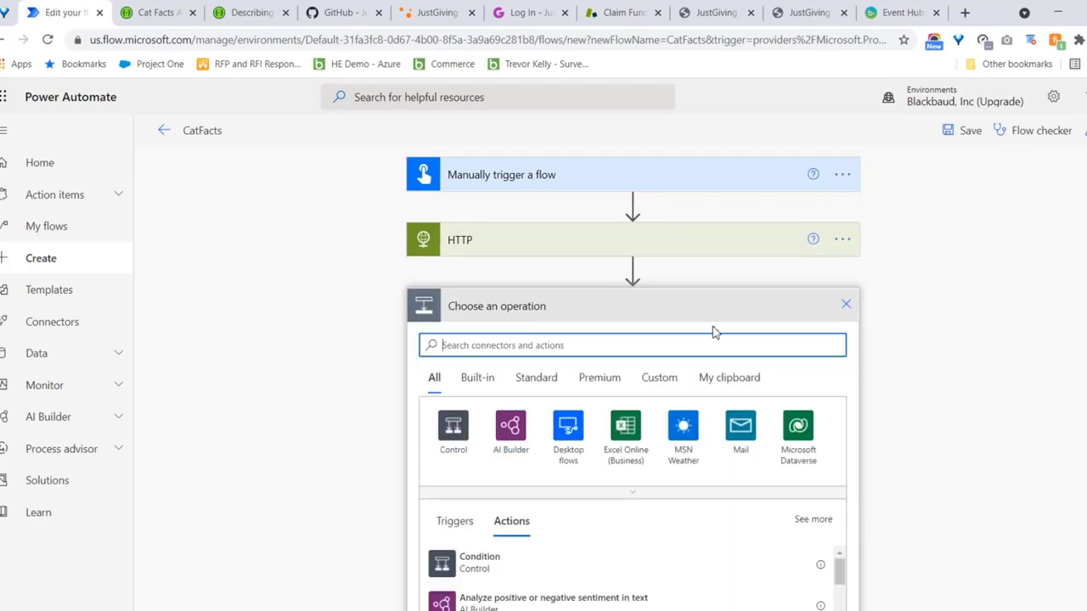
{"action": "type", "text": "parse"}
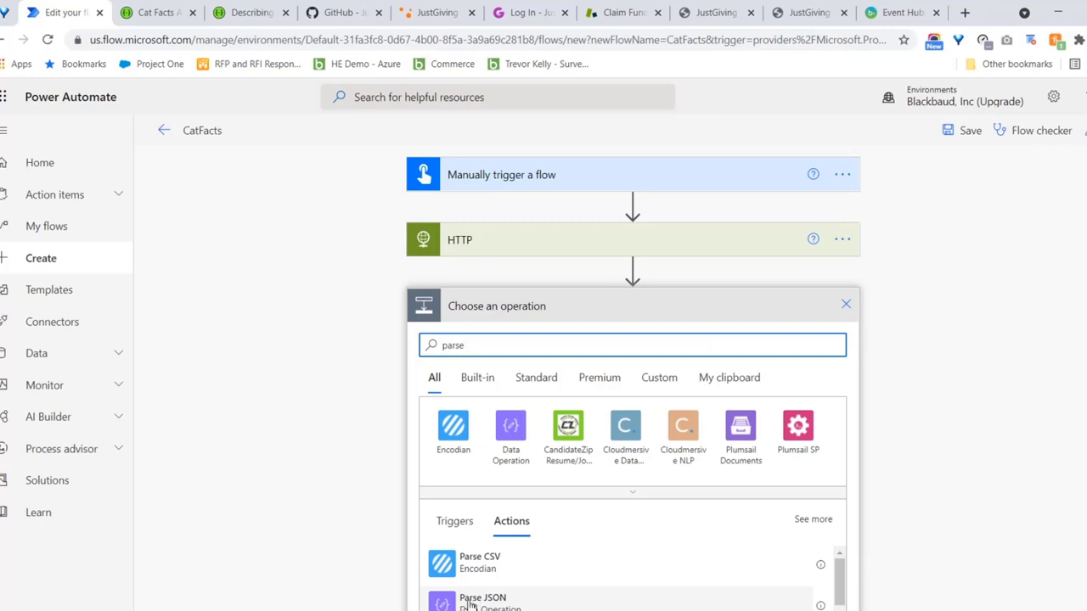
{"action": "left_click", "coordinate": [471, 604]}
{"action": "left_click", "coordinate": [705, 337]}
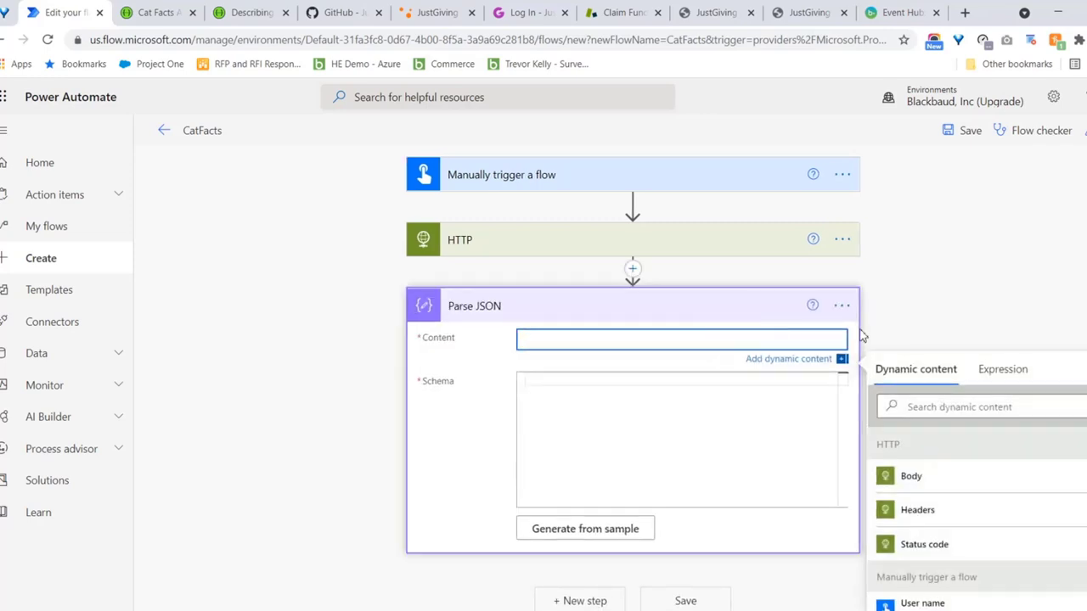
{"action": "left_click", "coordinate": [902, 477]}
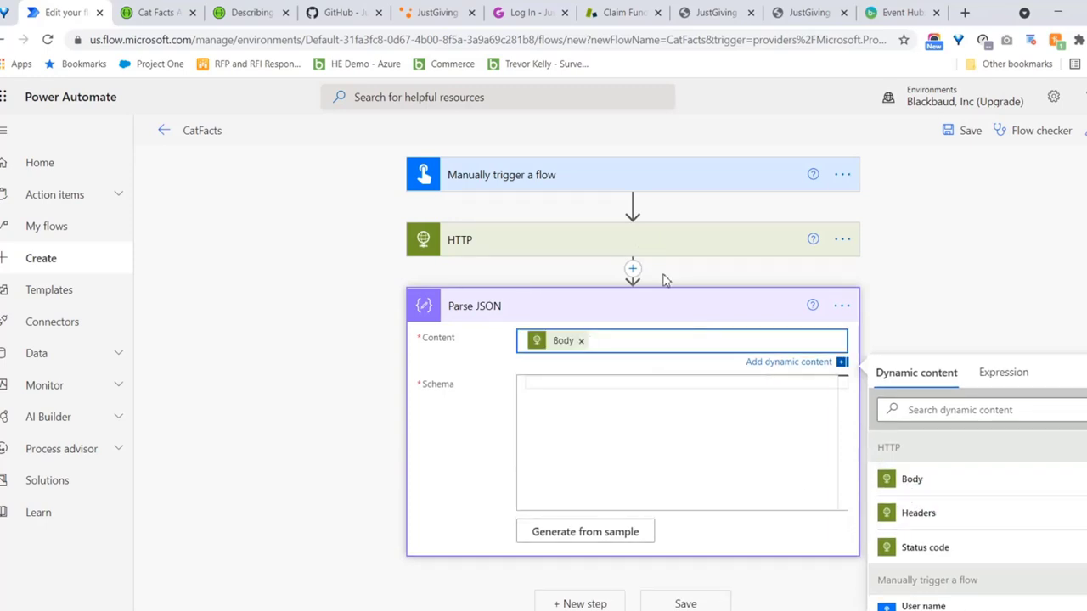
{"action": "left_click", "coordinate": [604, 532]}
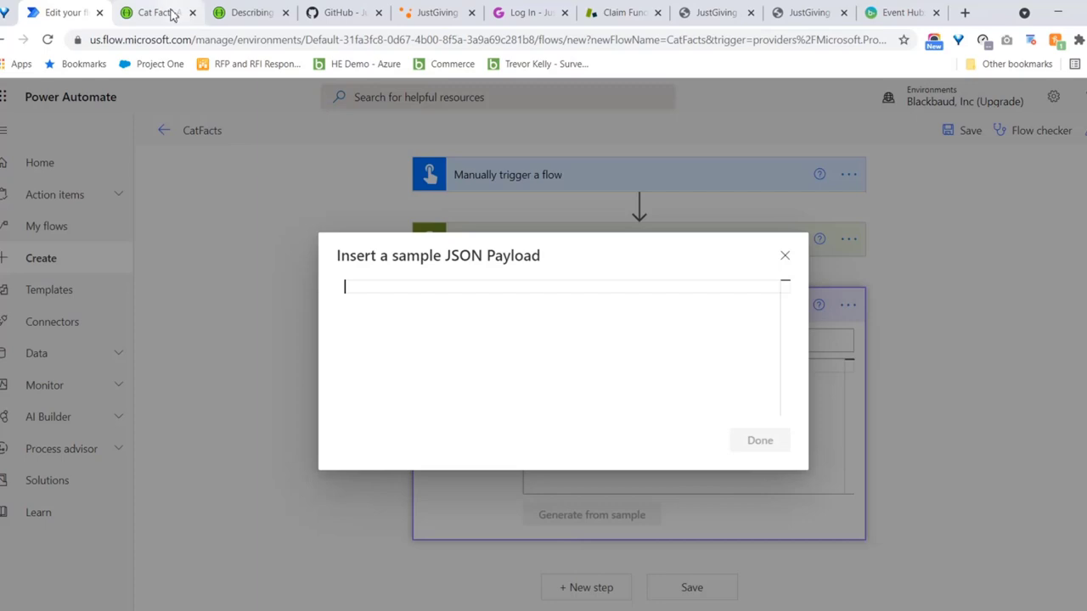
Paste the cat-fact JSON from Swagger as the sample payload, generating a string fact, integer length schema
{"action": "left_click", "coordinate": [171, 12]}
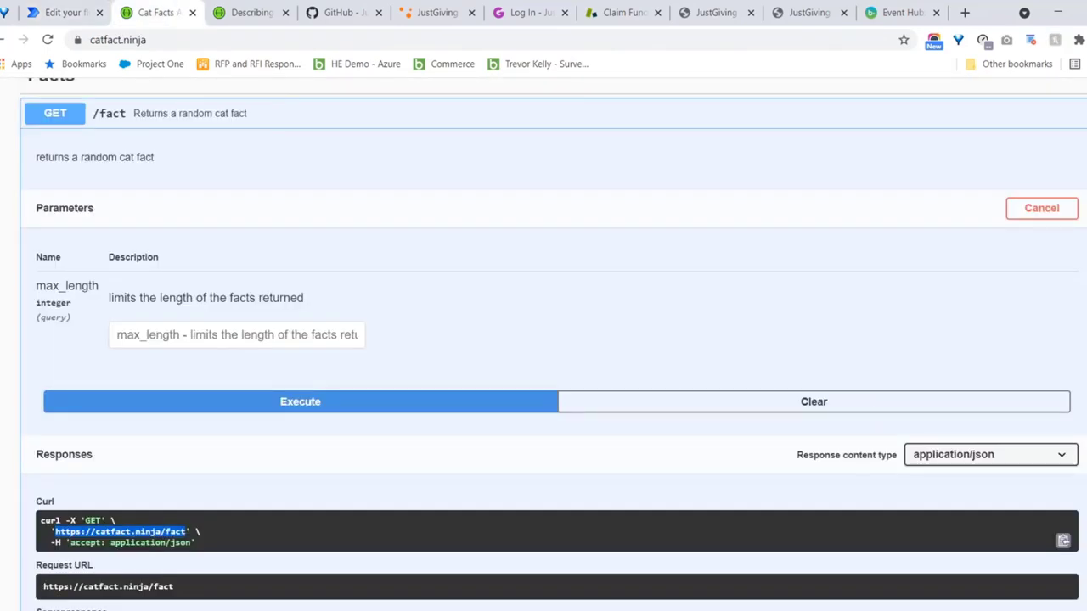
{"action": "scroll", "coordinate": [161, 434], "scroll_direction": "down", "scroll_amount": 5}
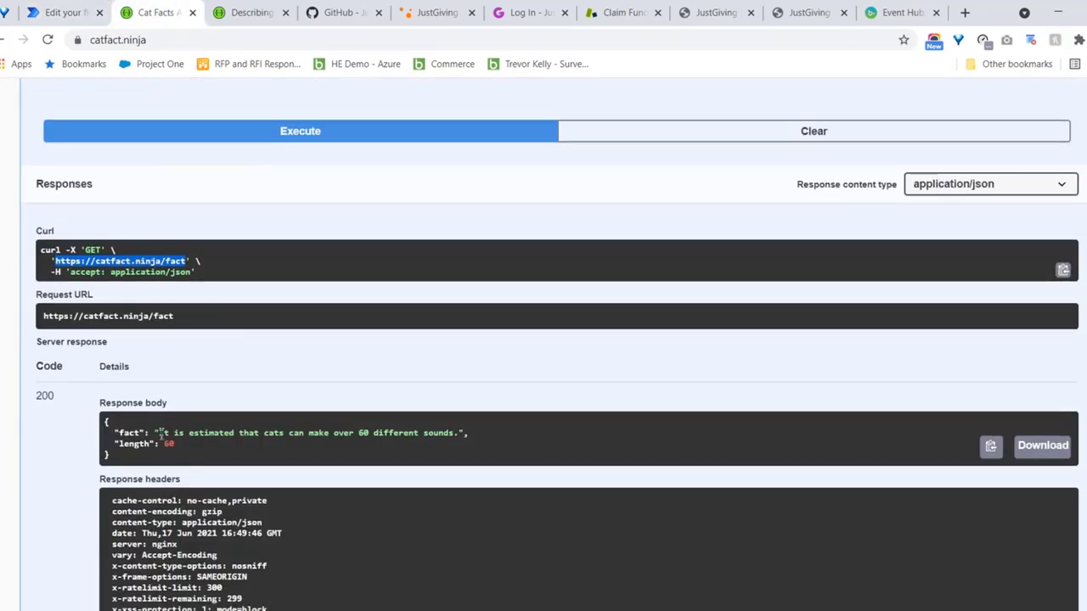
{"action": "left_click_drag", "start_coordinate": [119, 463], "coordinate": [106, 421]}
{"action": "key", "text": "ctrl+c"}
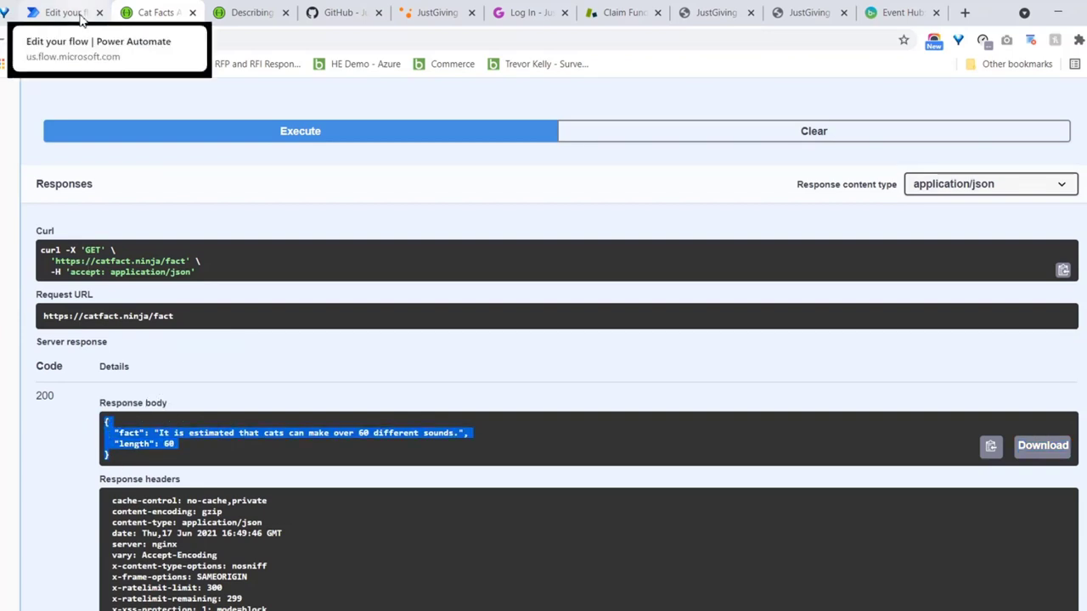
{"action": "left_click", "coordinate": [74, 14]}
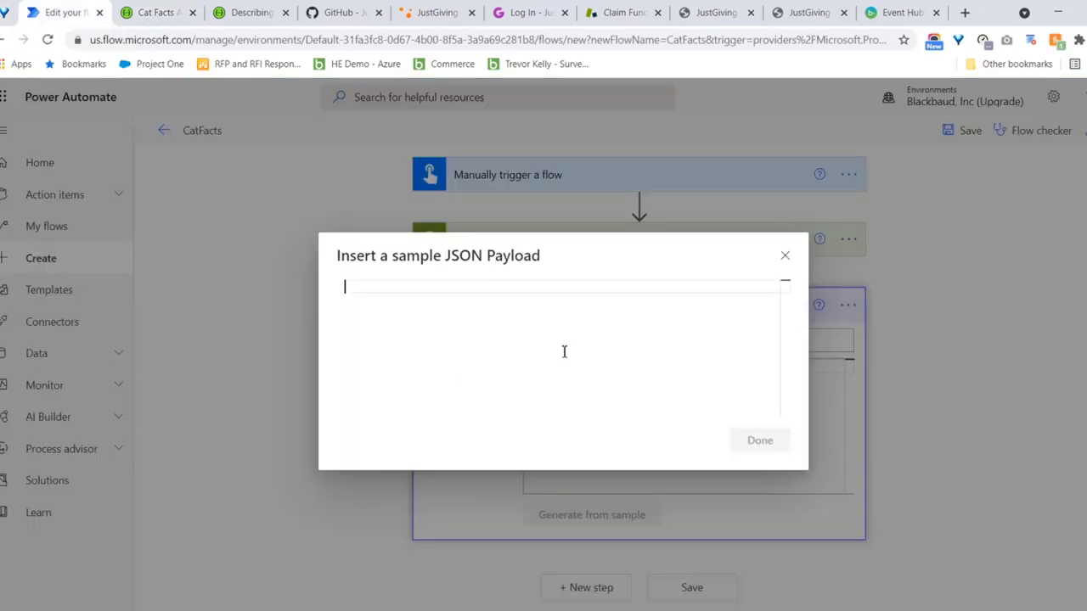
{"action": "key", "text": "ctrl+v"}
{"action": "left_click", "coordinate": [758, 458]}
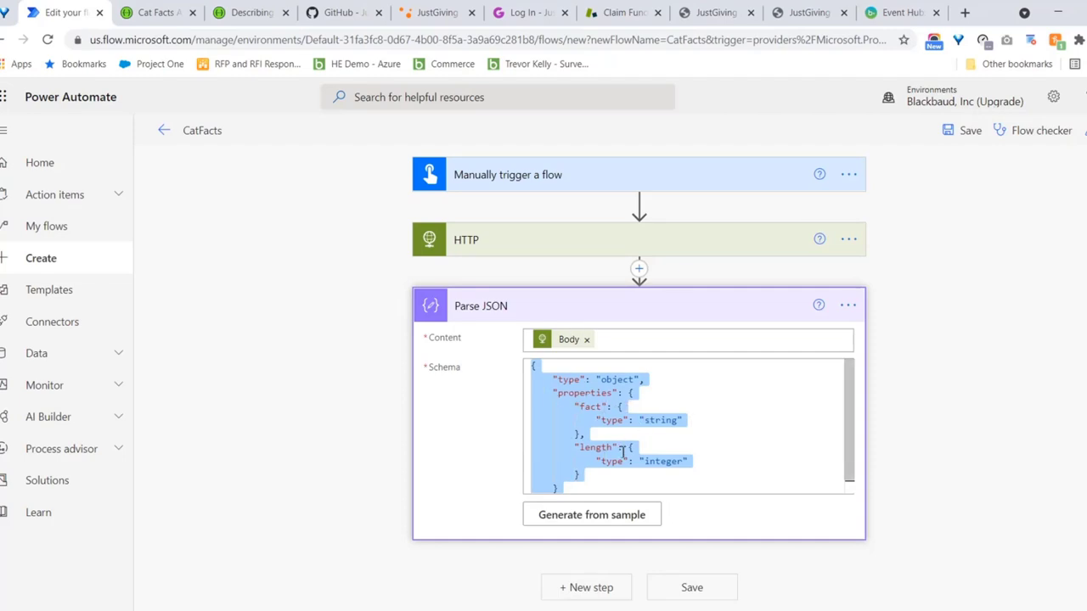
Add an Office 365 Outlook 'Send an email (V2)' action after the Parse JSON step
{"action": "left_click", "coordinate": [987, 376]}
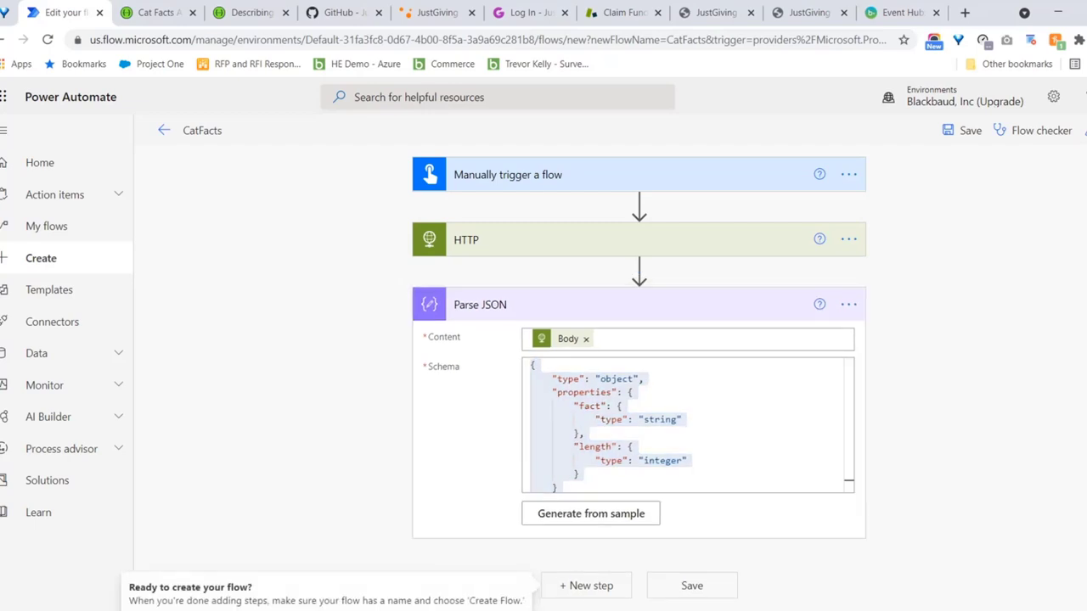
{"action": "left_click", "coordinate": [586, 588]}
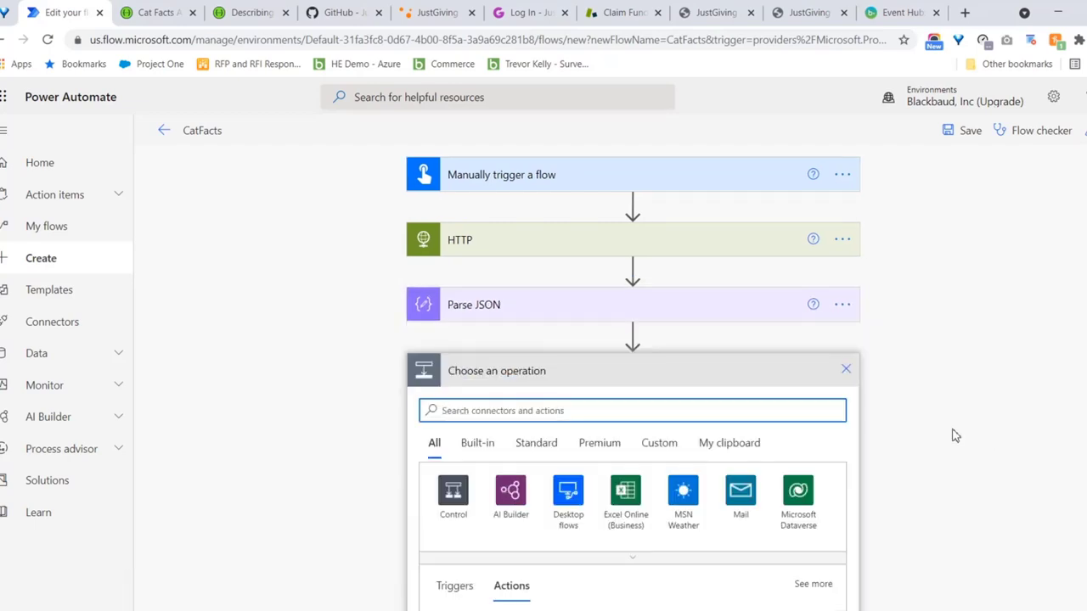
{"action": "type", "text": "email"}
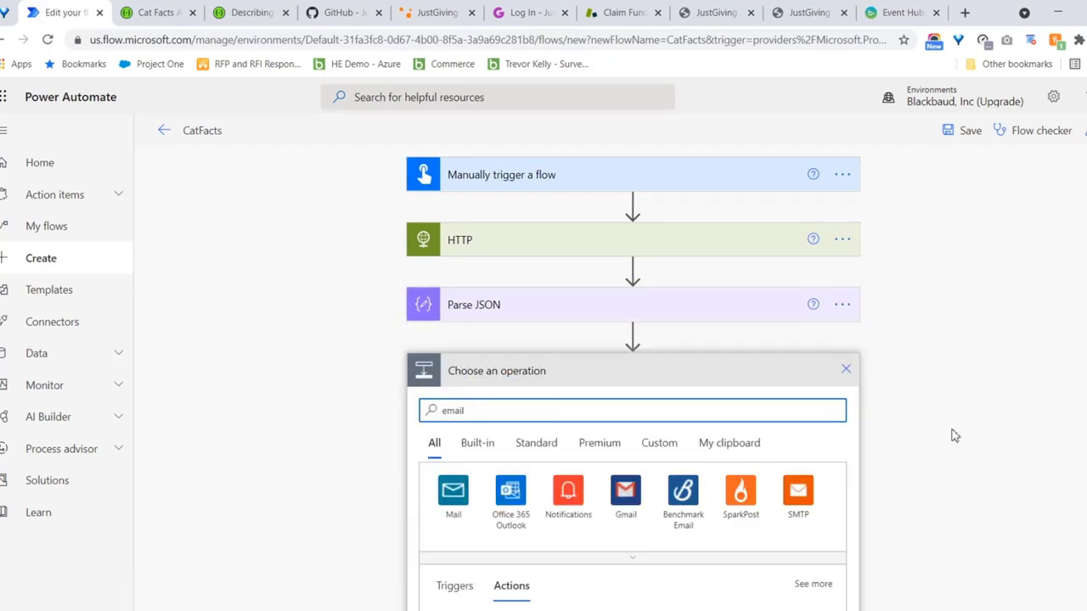
{"action": "left_click", "coordinate": [511, 493]}
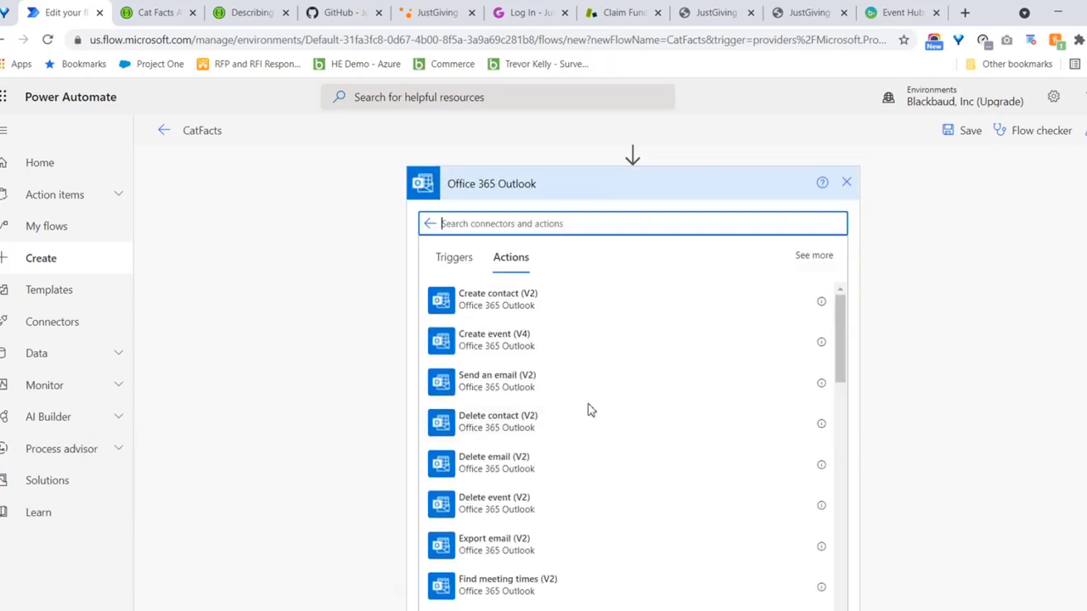
{"action": "left_click", "coordinate": [534, 388]}
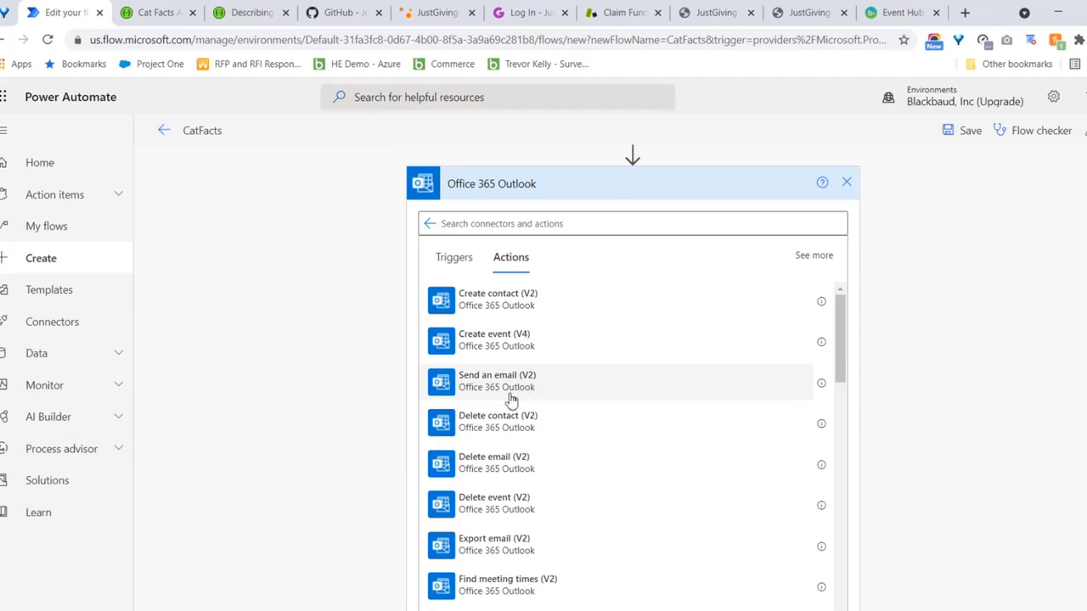
{"action": "left_click", "coordinate": [512, 391]}
Enter a recipient in To and insert the Parse JSON 'fact' token into the Body
{"action": "left_click", "coordinate": [584, 409]}
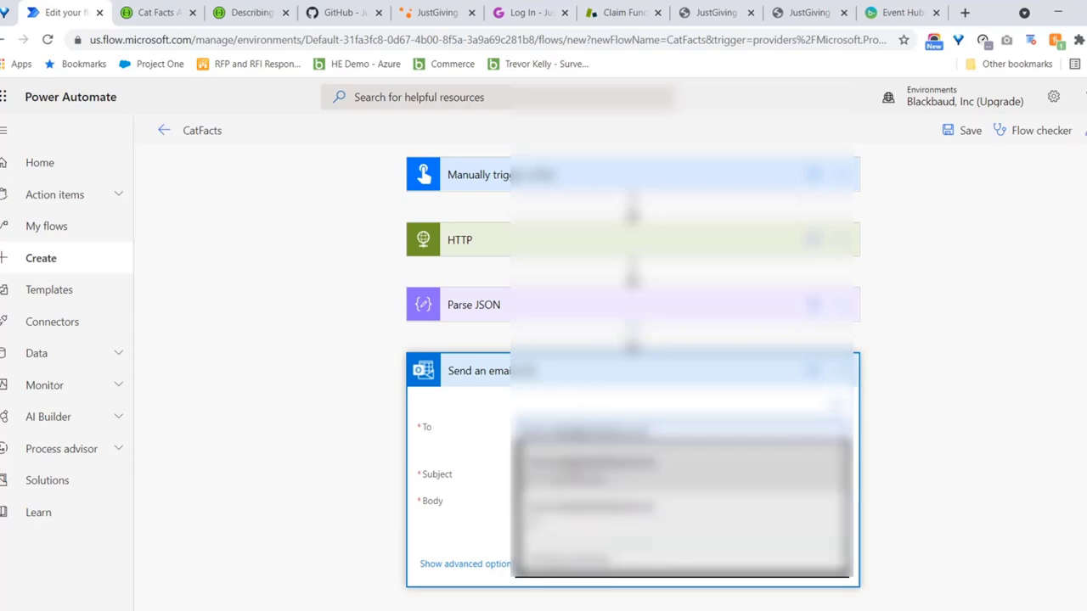
{"action": "key", "text": "Return"}
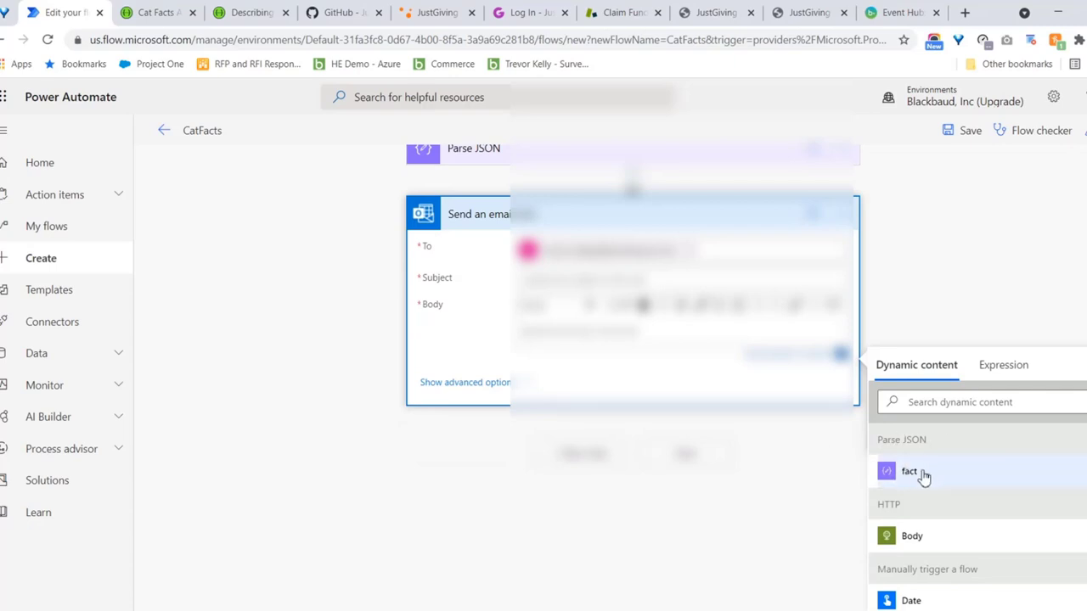
{"action": "left_click", "coordinate": [908, 475]}
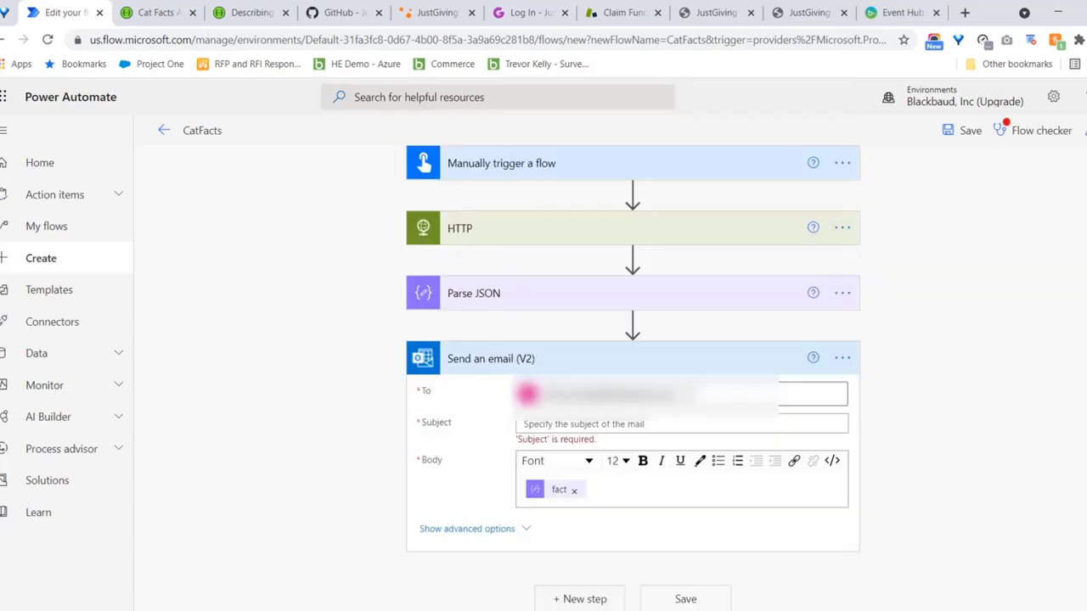
Set the email subject to 'Here's your daily cat fact!'
{"action": "left_click", "coordinate": [650, 423]}
{"action": "type", "text": "Here's your daily cat fact!"}
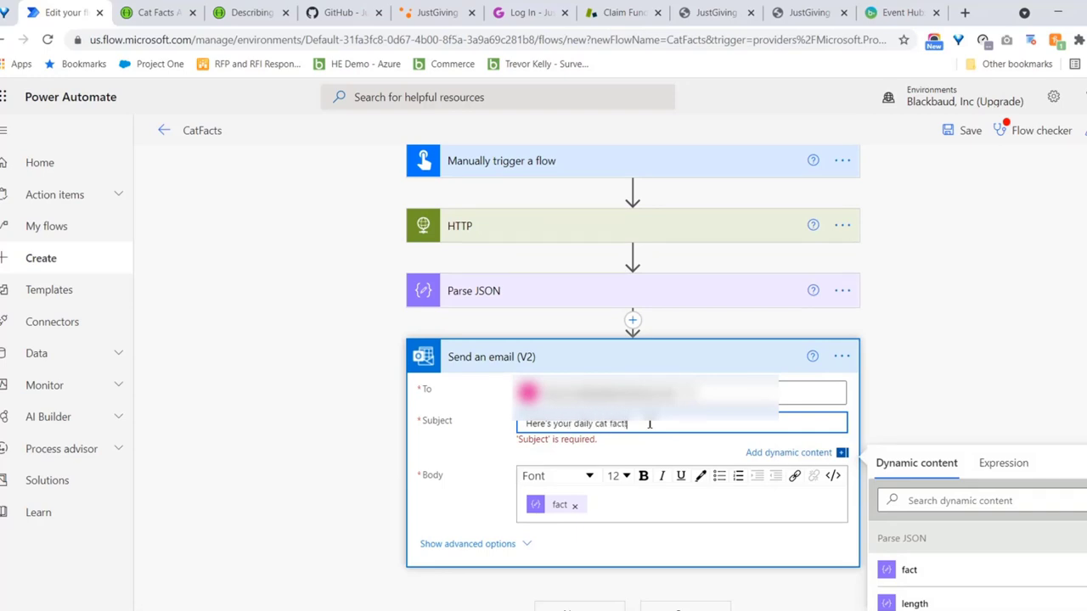
{"action": "left_click", "coordinate": [960, 396]}
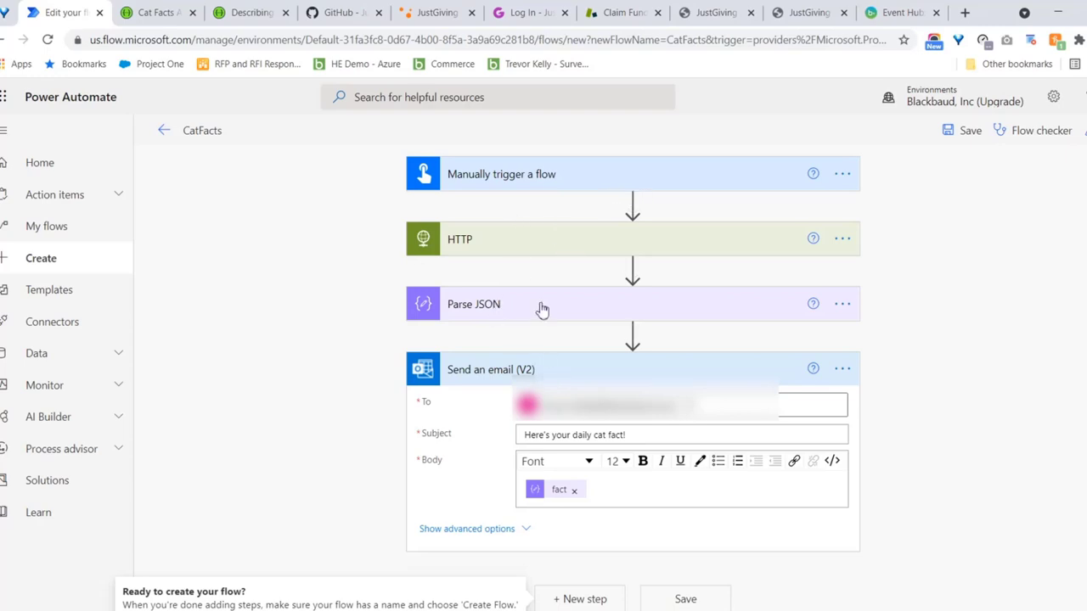
{"action": "left_click", "coordinate": [545, 245]}
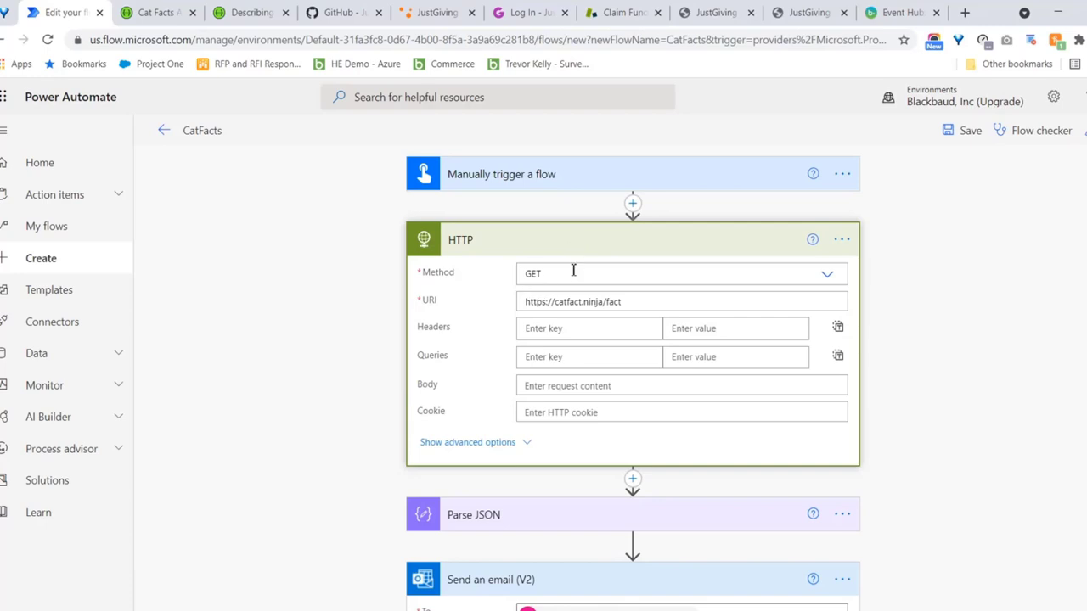
{"action": "left_click", "coordinate": [520, 531]}
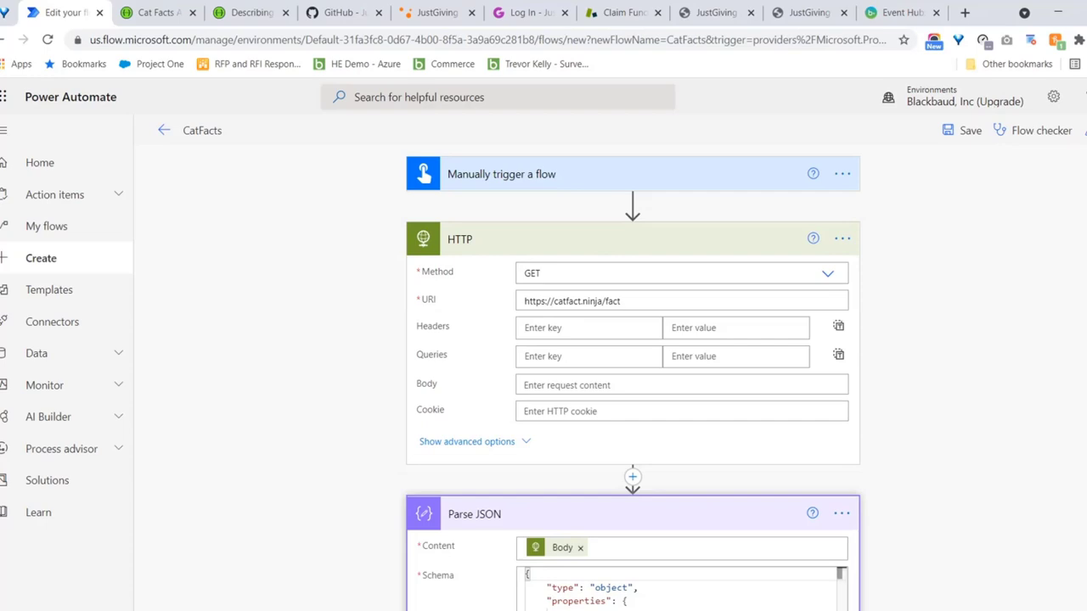
{"action": "scroll", "coordinate": [520, 531], "scroll_direction": "down", "scroll_amount": 1}
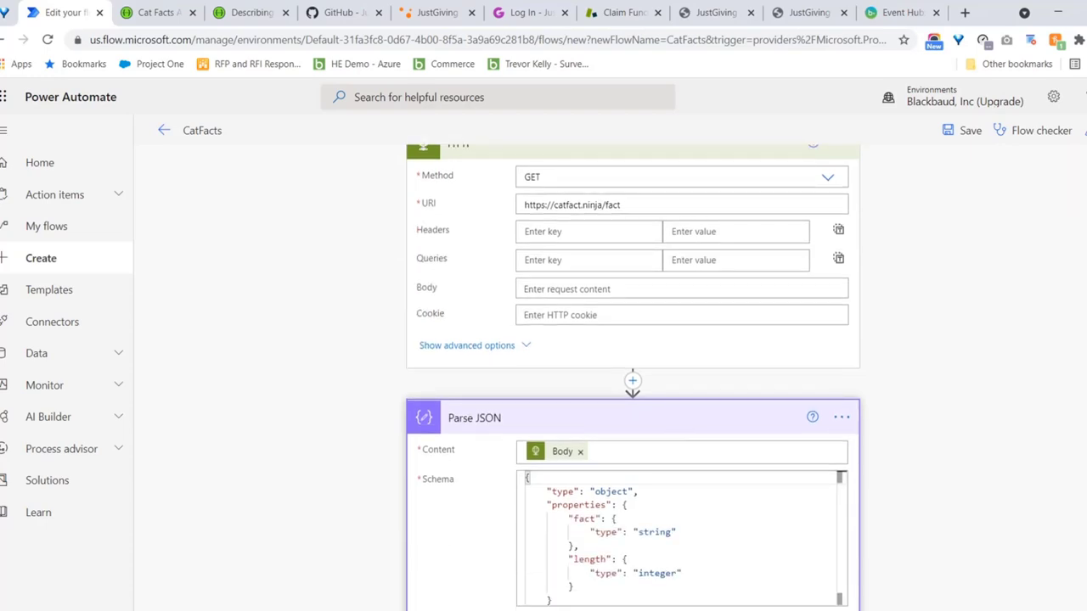
{"action": "scroll", "coordinate": [633, 378], "scroll_direction": "up", "scroll_amount": 1}
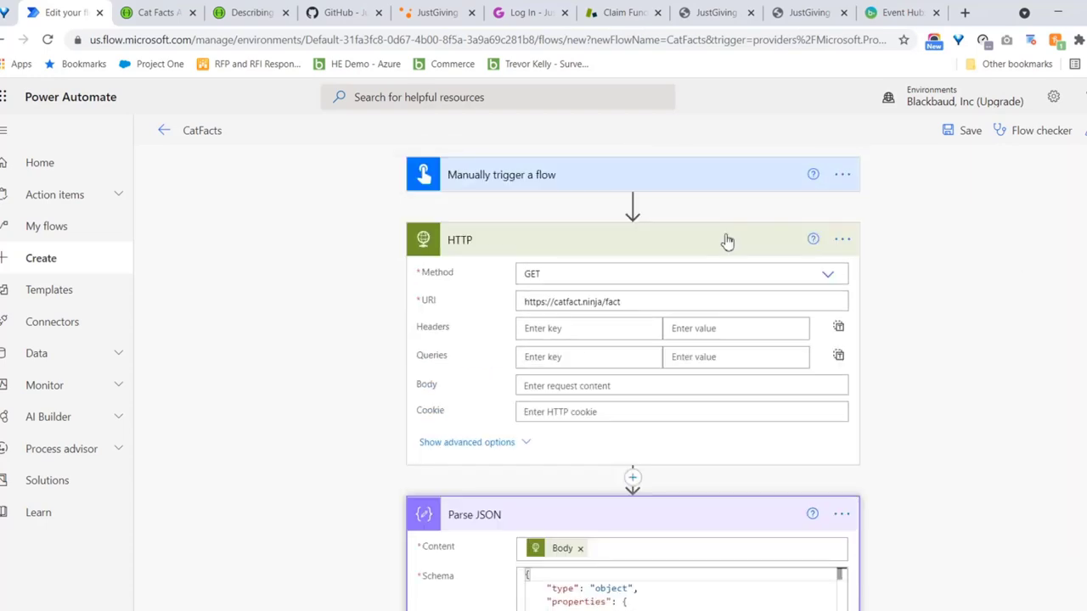
{"action": "left_click", "coordinate": [725, 240]}
{"action": "left_click", "coordinate": [552, 314]}
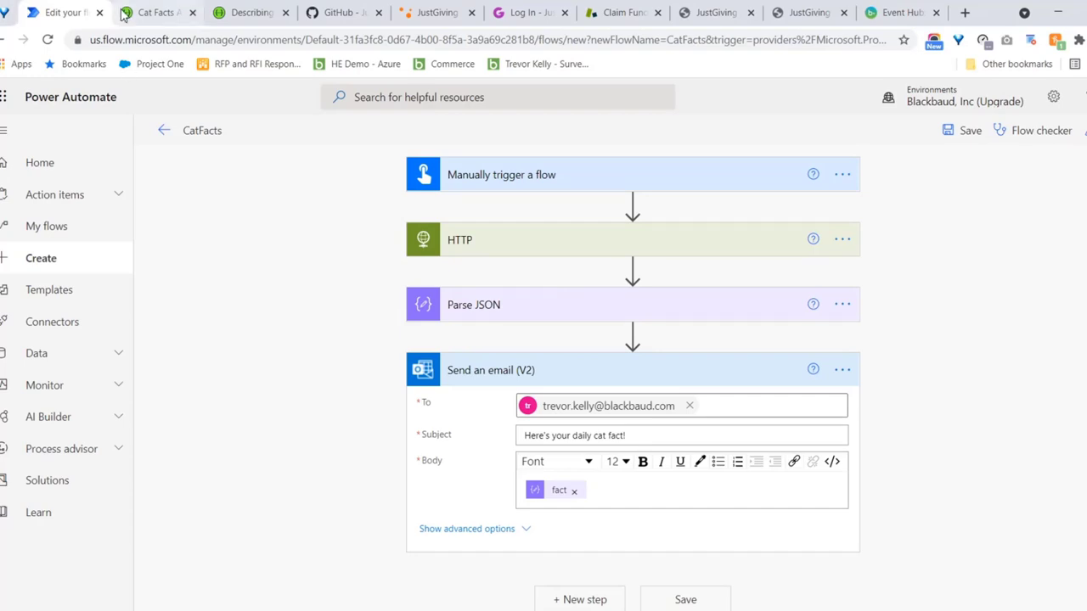
{"action": "left_click", "coordinate": [157, 12]}
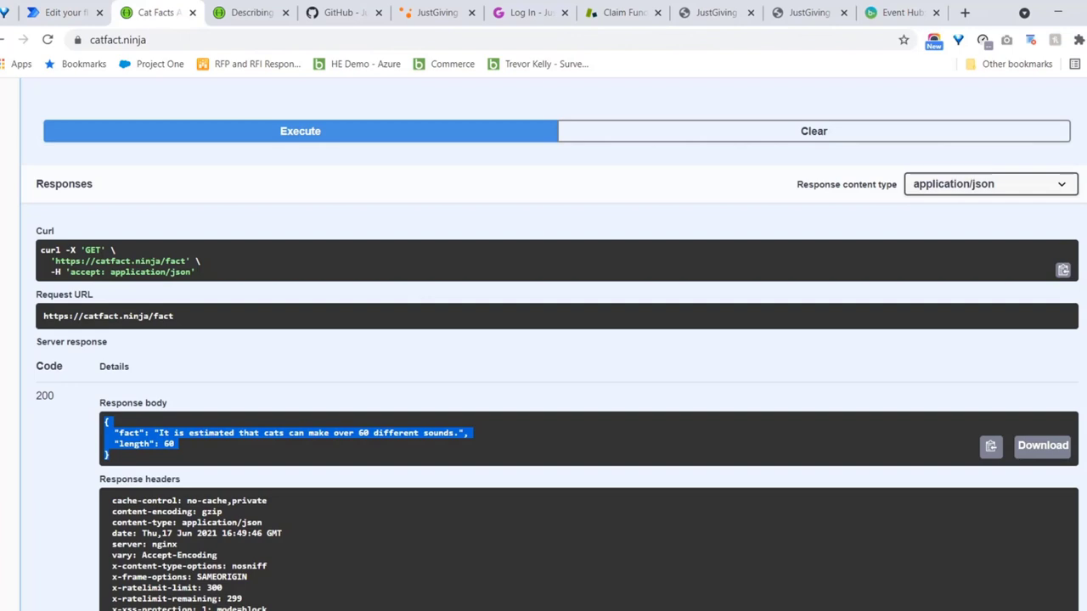
{"action": "scroll", "coordinate": [543, 339], "scroll_direction": "up", "scroll_amount": 10}
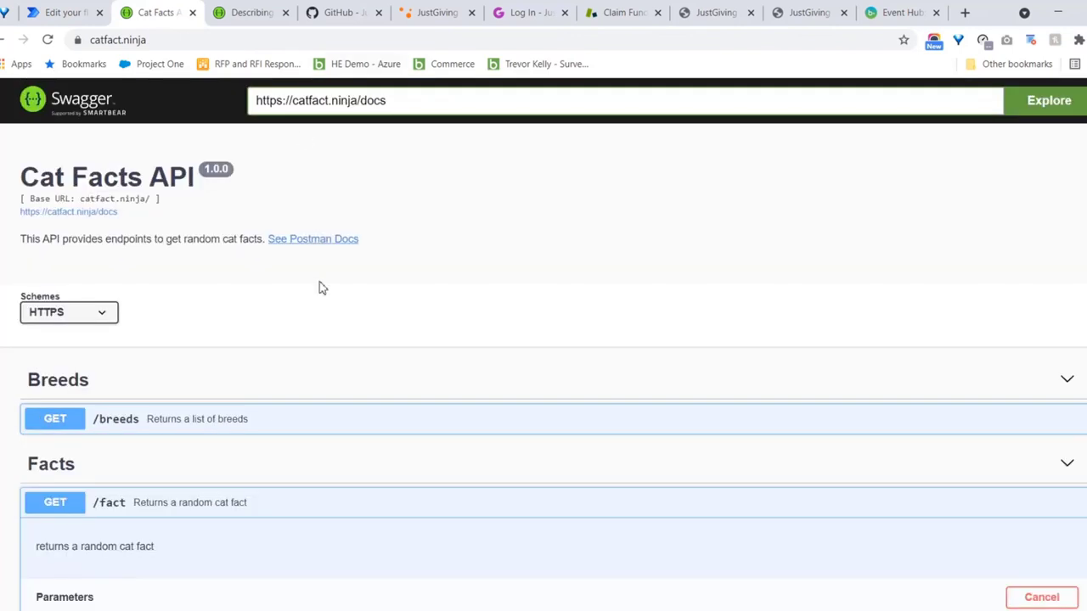
{"action": "left_click", "coordinate": [107, 219]}
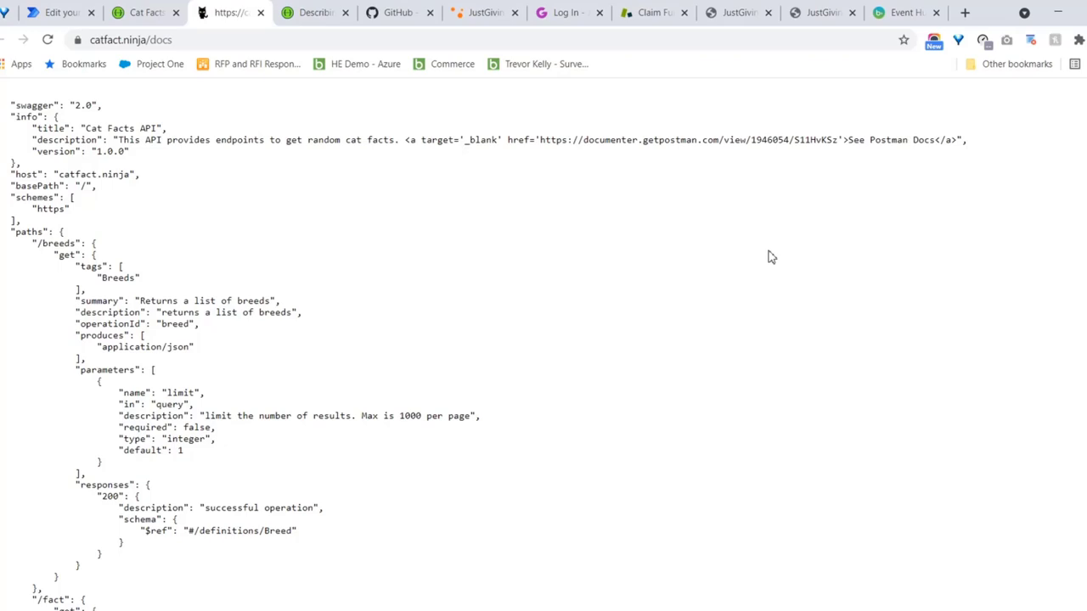
{"action": "left_click", "coordinate": [279, 39]}
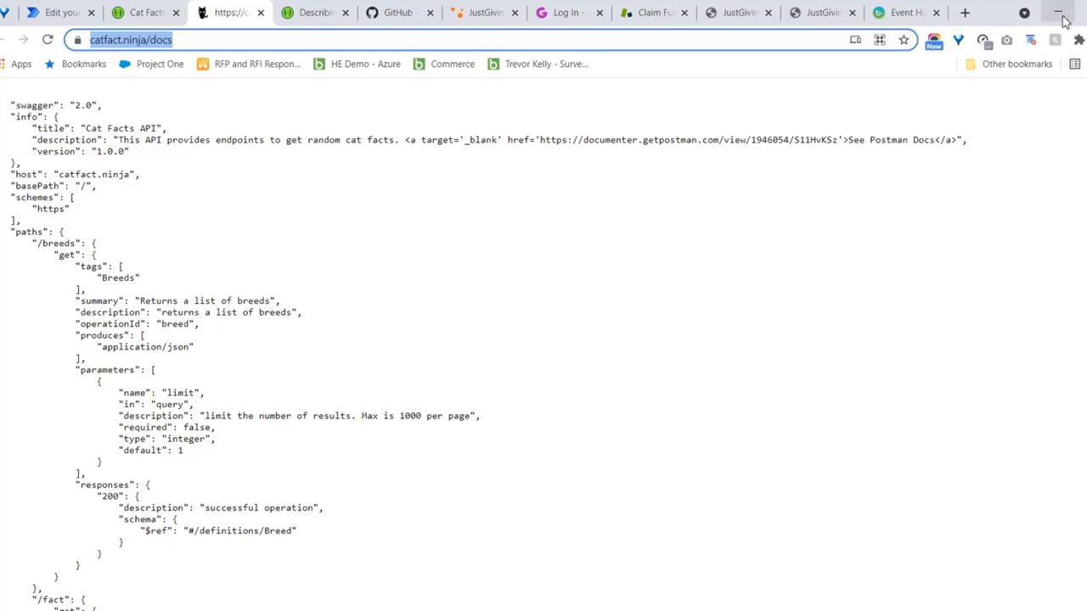
Load swagger.io in a new Chrome tab and look over its homepage
{"action": "left_click", "coordinate": [965, 13]}
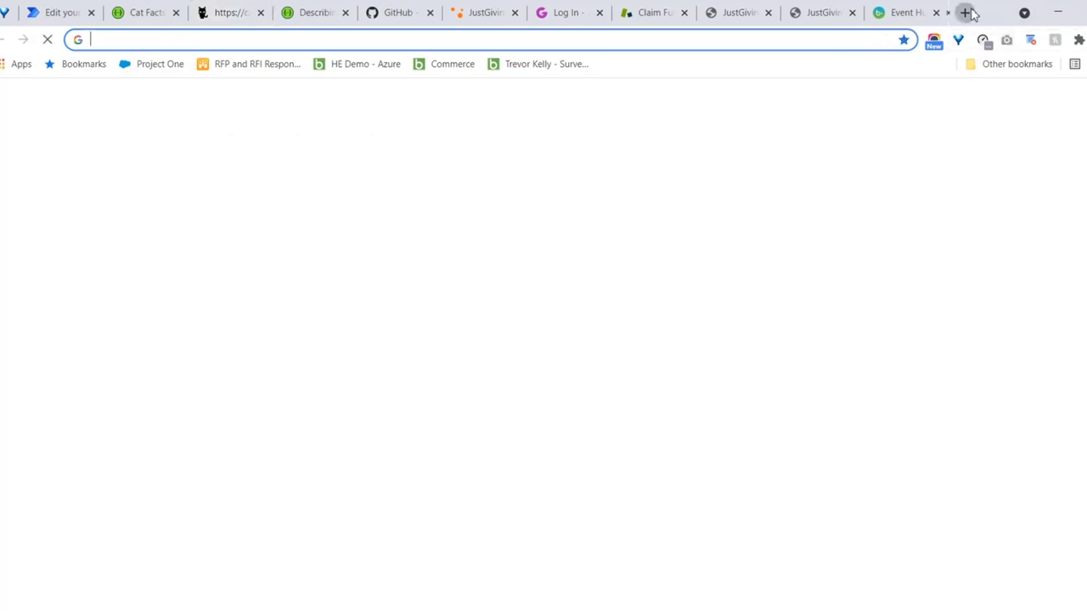
{"action": "type", "text": "swagger."}
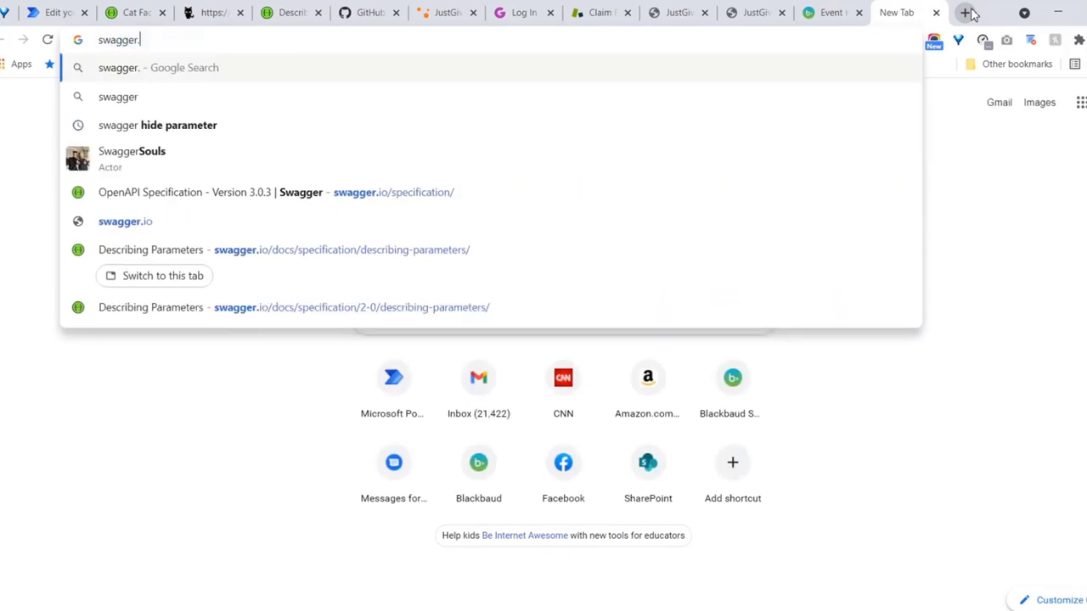
{"action": "type", "text": "io"}
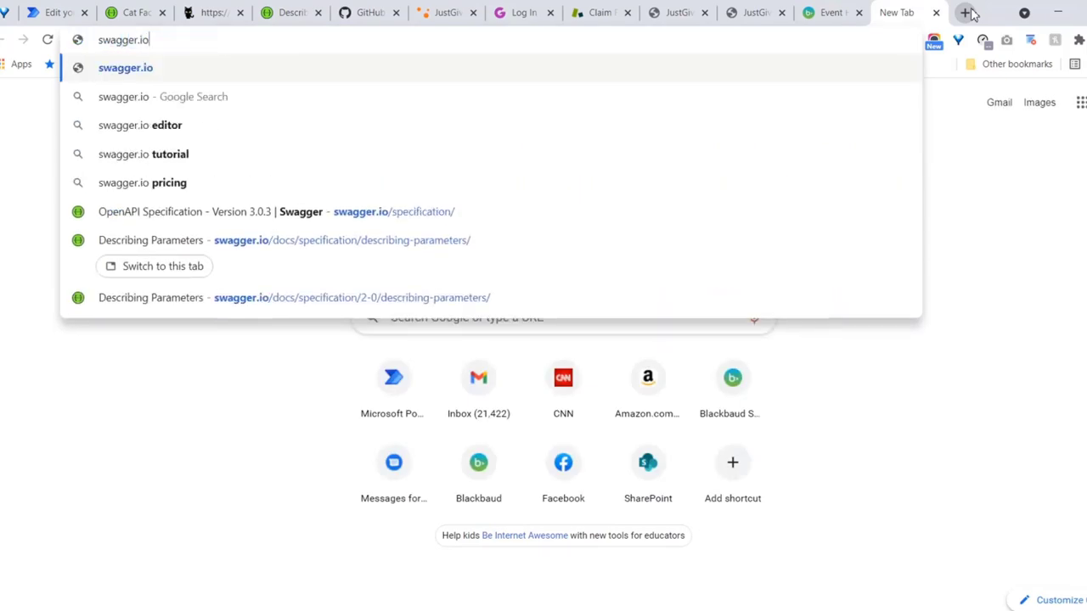
{"action": "key", "text": "Return"}
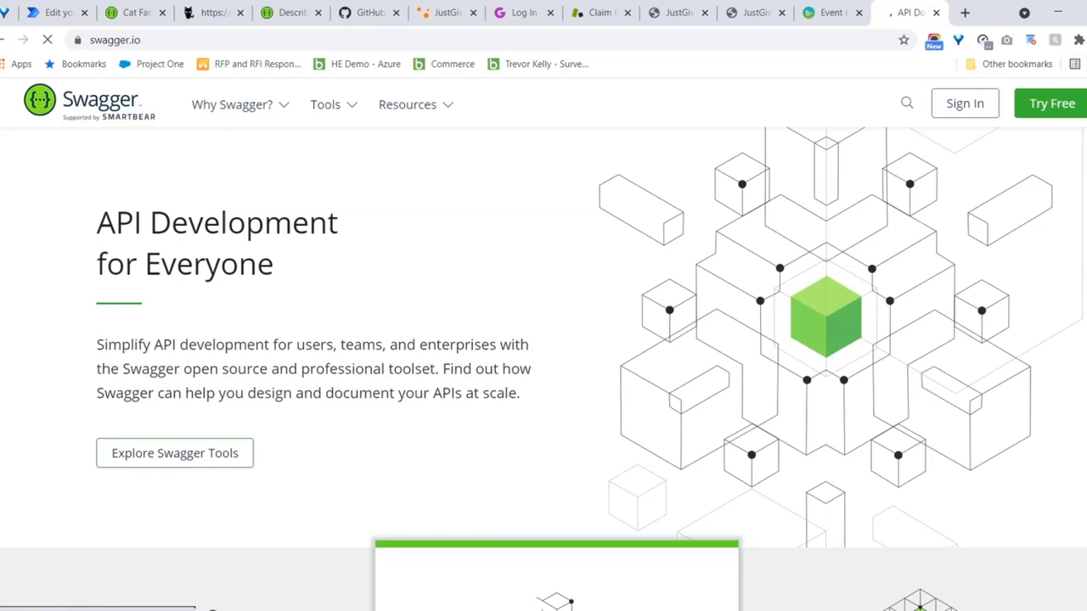
{"action": "scroll", "coordinate": [544, 339], "scroll_direction": "down", "scroll_amount": 5}
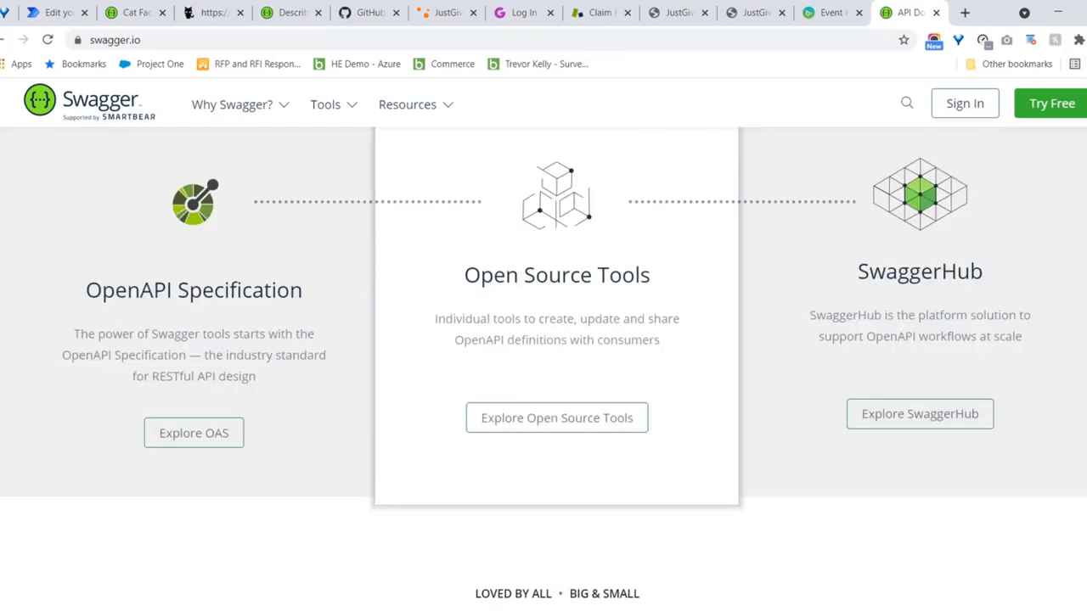
{"action": "scroll", "coordinate": [543, 340], "scroll_direction": "up", "scroll_amount": 5}
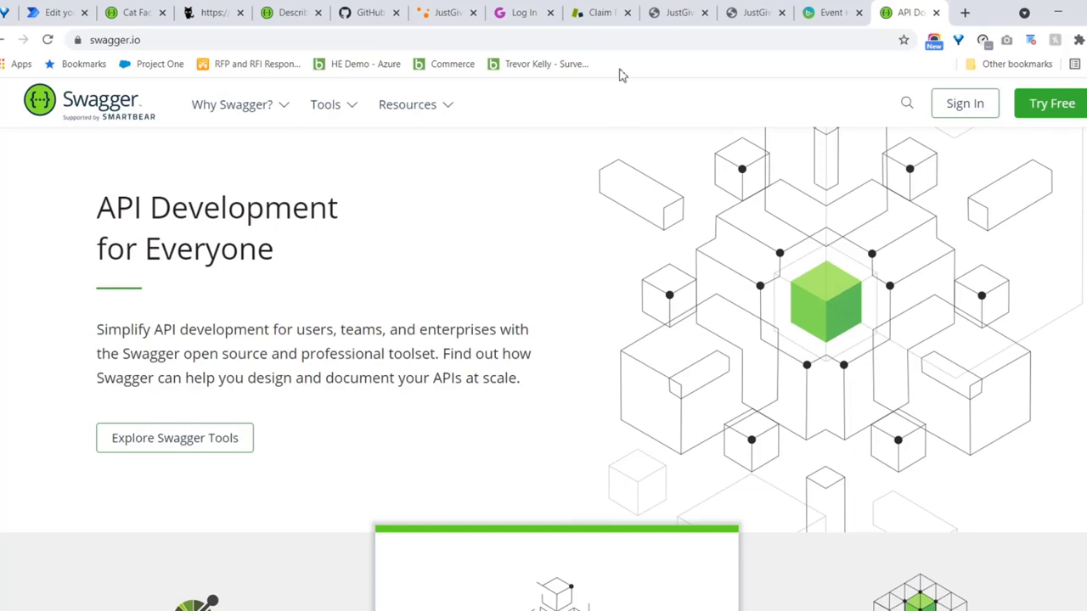
Select the swagger.io address and go back to the CatFacts flow editor
{"action": "left_click", "coordinate": [348, 48]}
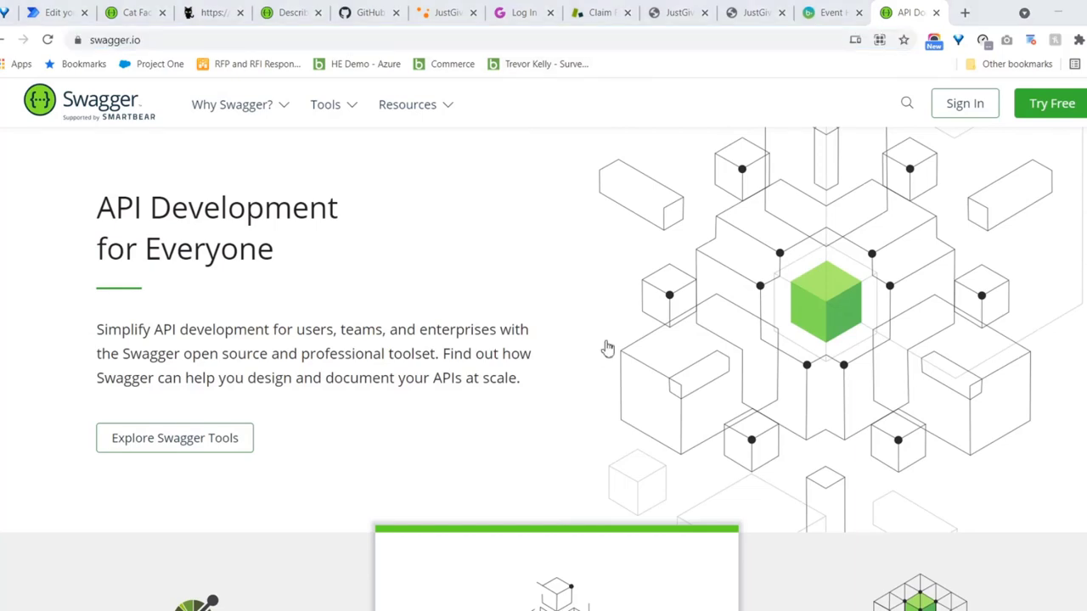
{"action": "key", "text": "alt+Tab"}
{"action": "key", "text": "ctrl+c"}
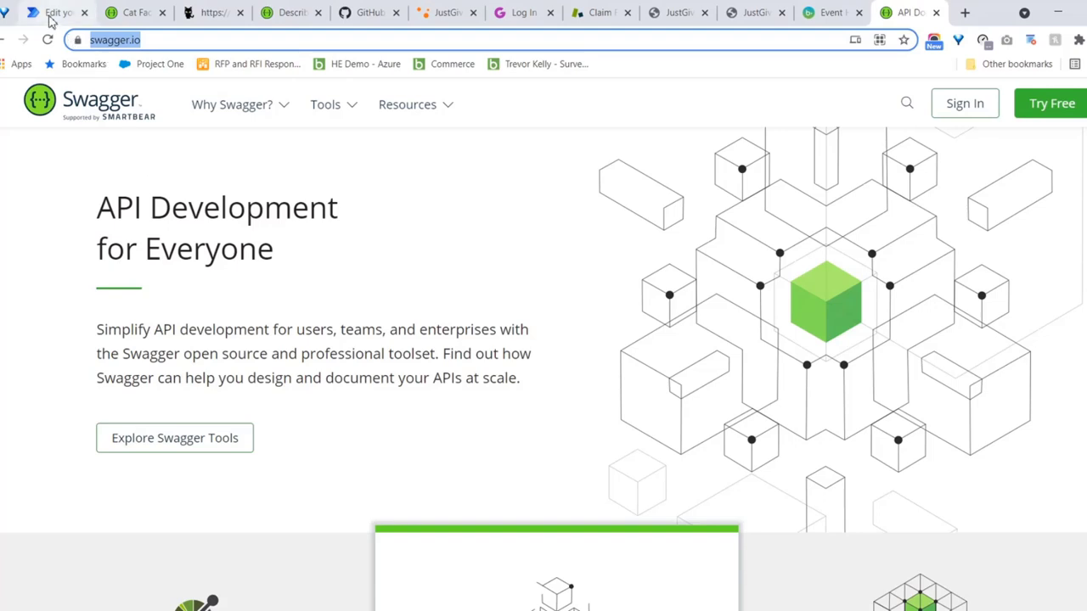
{"action": "left_click", "coordinate": [52, 15]}
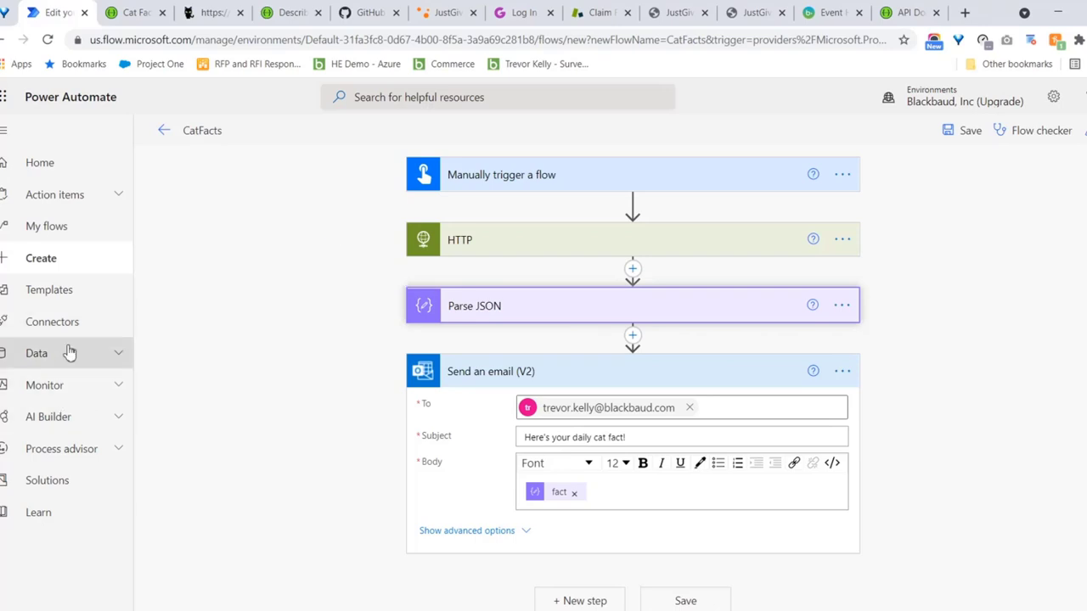
Expand Data in the left navigation to show Tables, Connections, Custom connectors and Gateways
{"action": "left_click", "coordinate": [117, 357]}
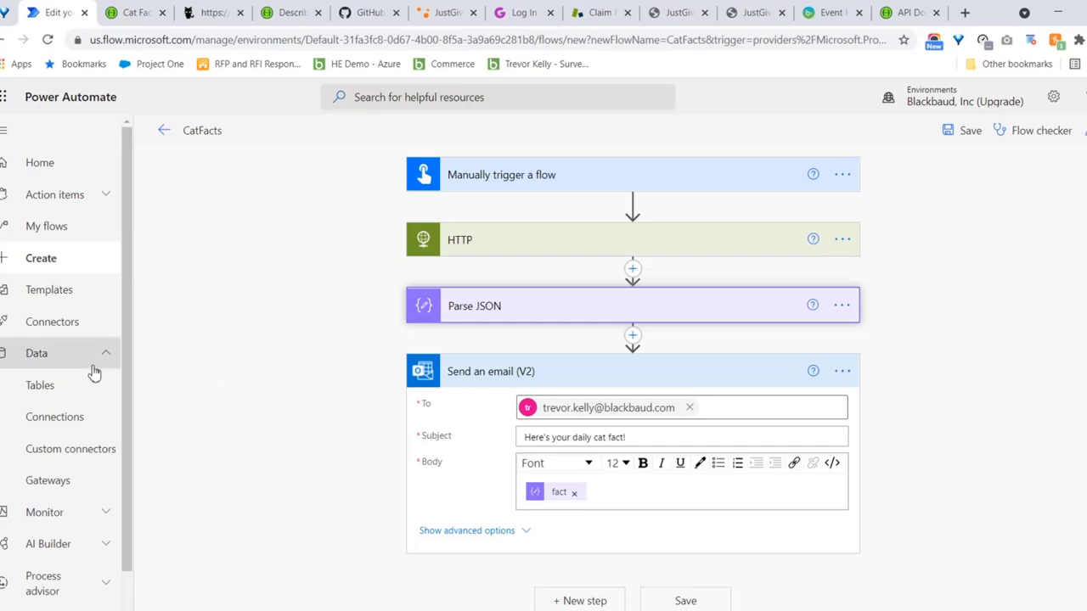
Go to Data > Custom connectors, confirm leaving the unsaved flow, and show the New custom connector options
{"action": "left_click", "coordinate": [41, 457]}
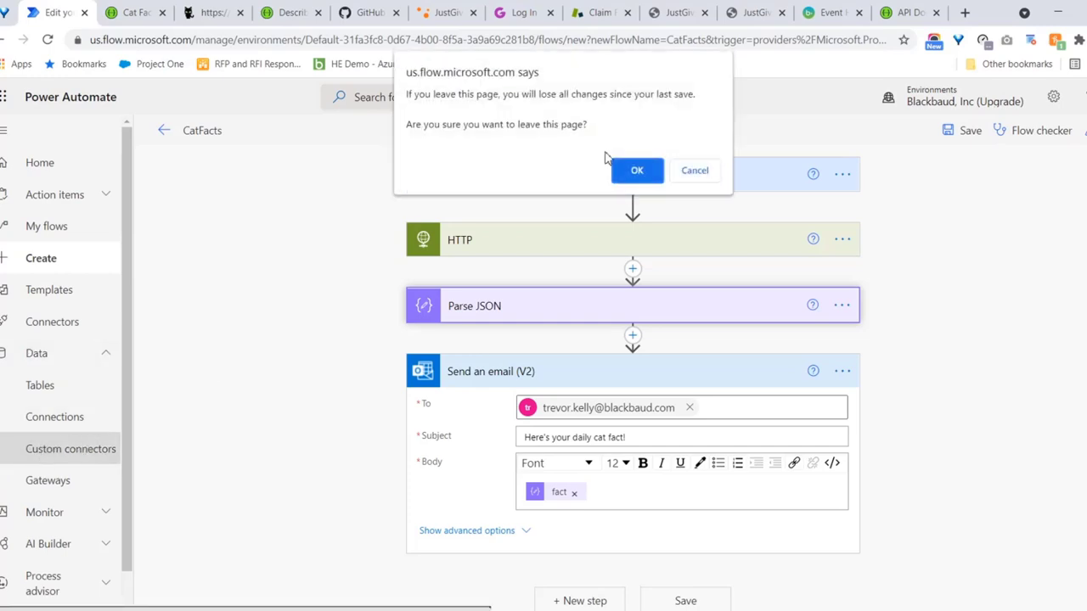
{"action": "left_click", "coordinate": [637, 170]}
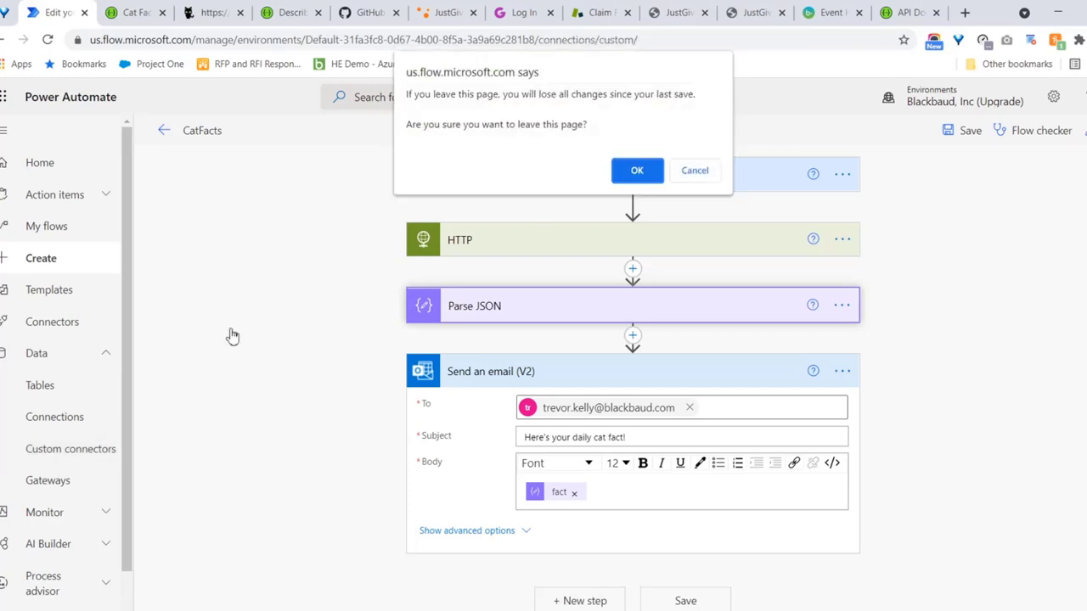
{"action": "left_click", "coordinate": [655, 179]}
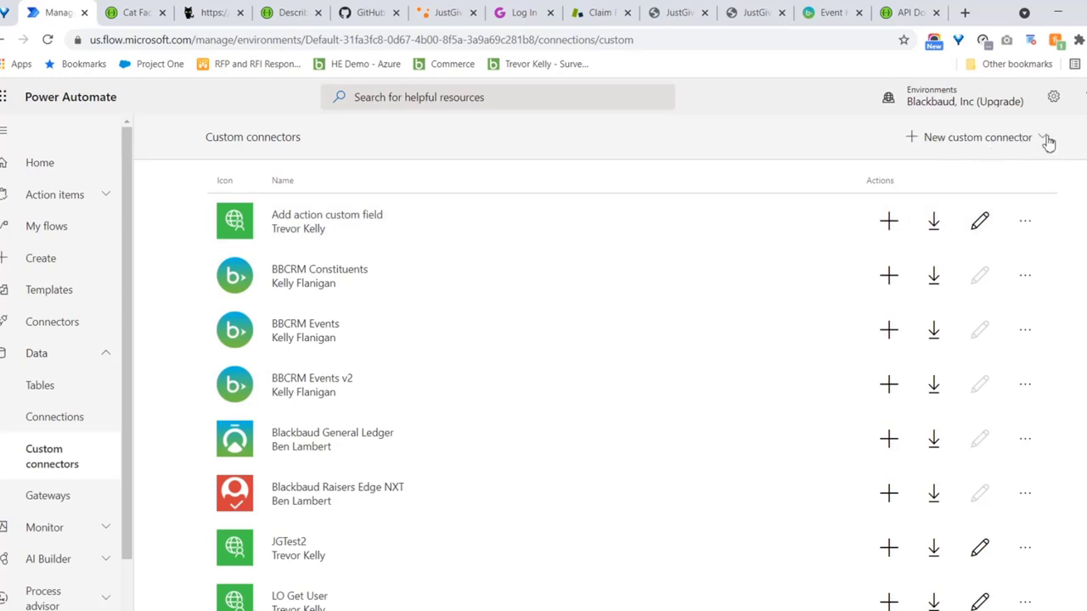
{"action": "left_click", "coordinate": [951, 141]}
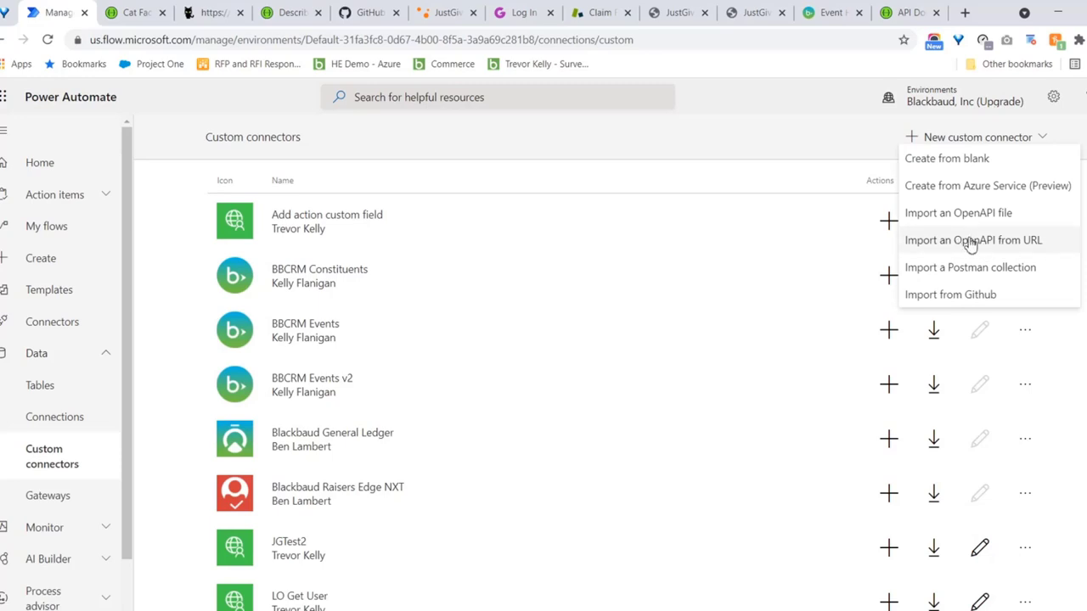
Start importing an OpenAPI from URL as a connector named CatFacts, pasting an address into the URL field
{"action": "left_click", "coordinate": [211, 14]}
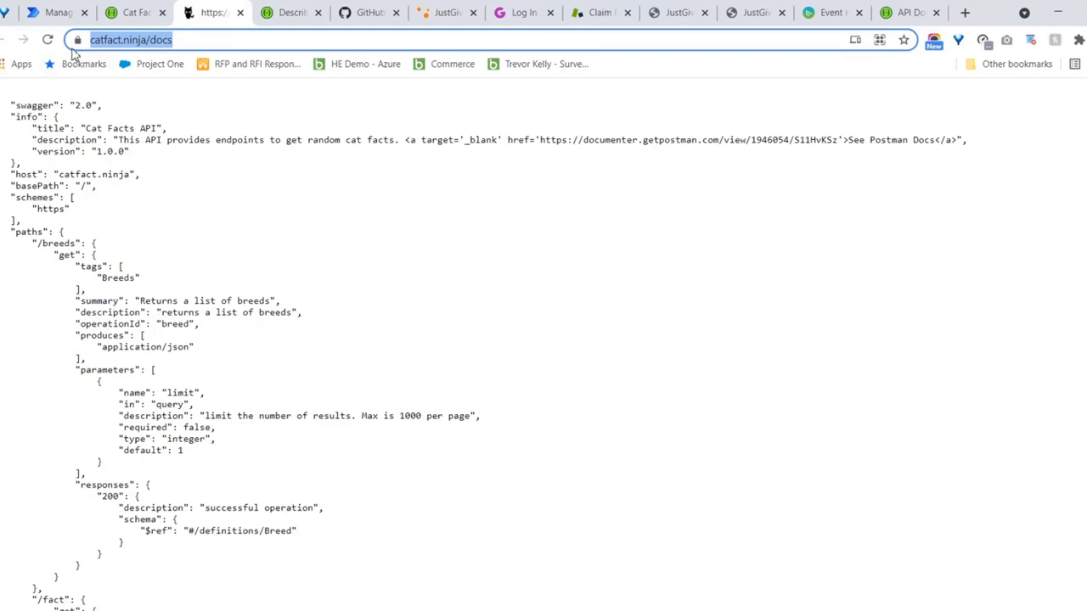
{"action": "left_click", "coordinate": [39, 15]}
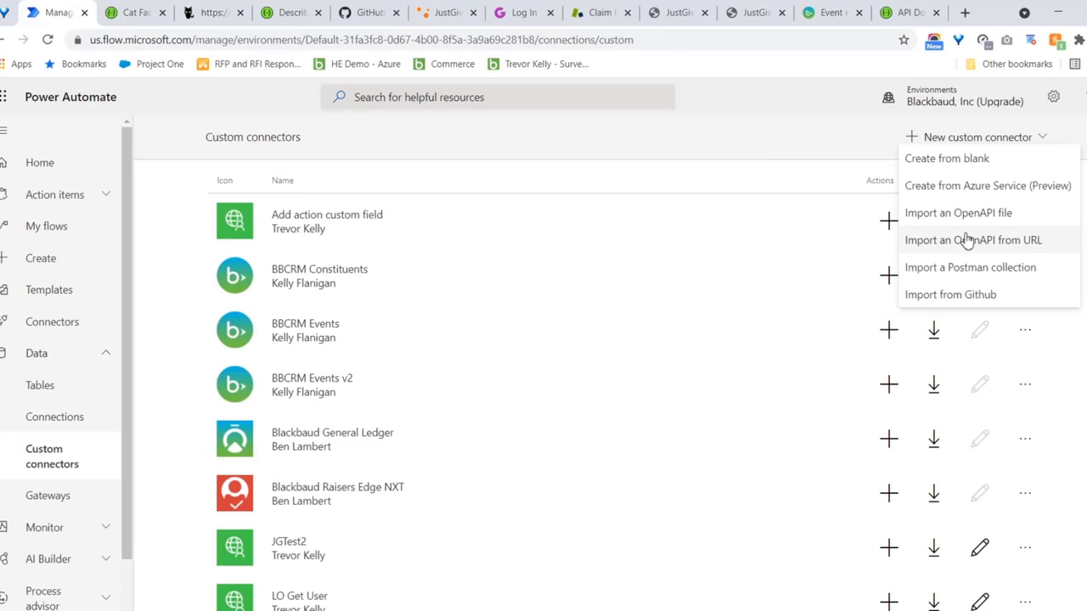
{"action": "left_click", "coordinate": [962, 245]}
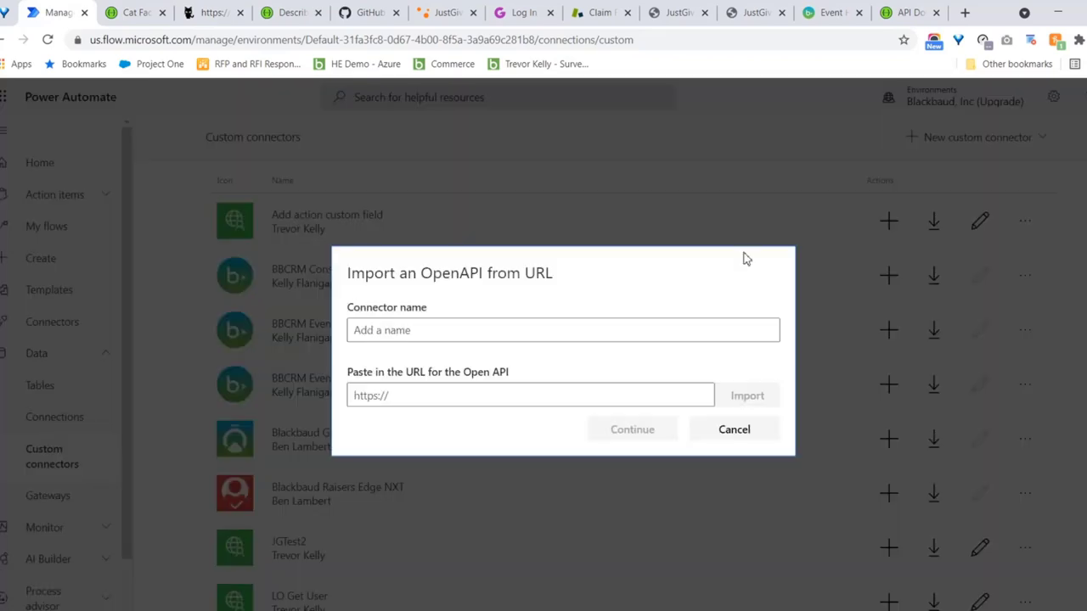
{"action": "left_click", "coordinate": [515, 337]}
{"action": "type", "text": "CatFacts"}
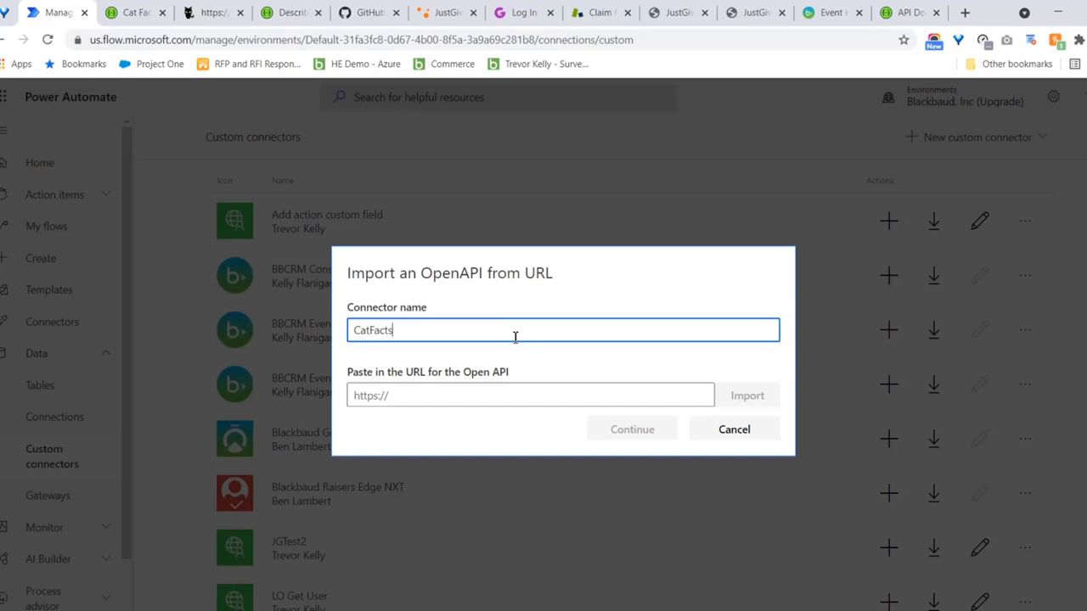
{"action": "left_click", "coordinate": [387, 395]}
{"action": "key", "text": "ctrl+v"}
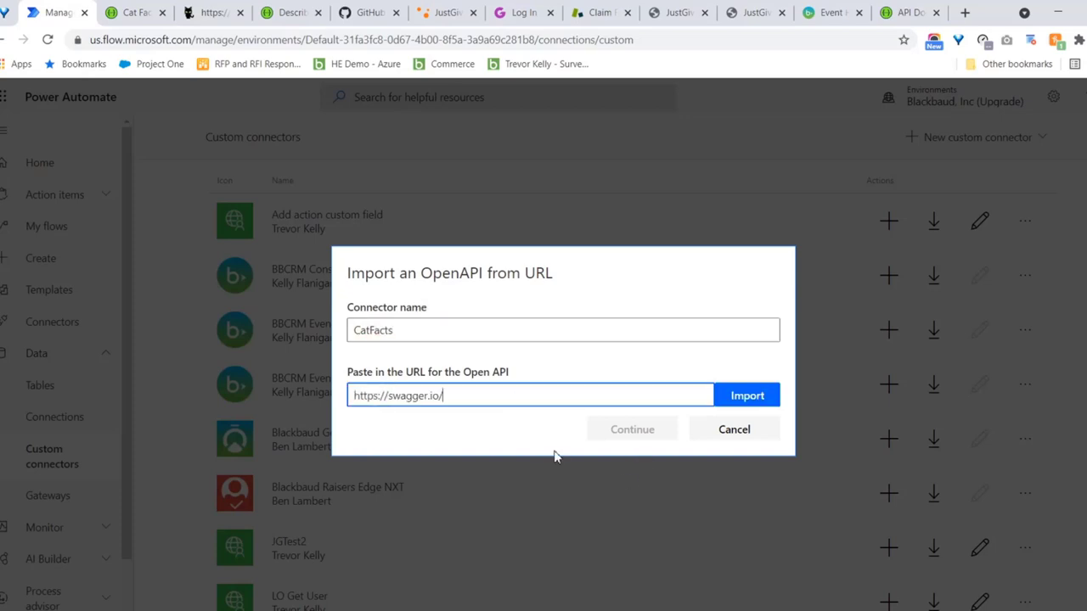
{"action": "left_click", "coordinate": [146, 15]}
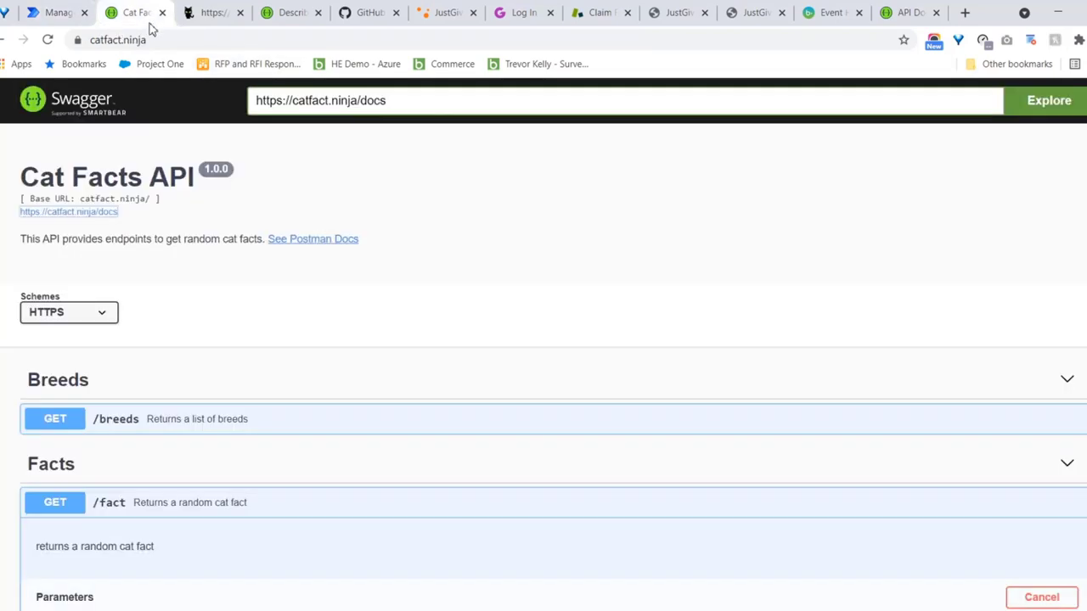
{"action": "left_click", "coordinate": [208, 12]}
{"action": "left_click", "coordinate": [206, 41]}
{"action": "key", "text": "ctrl+c"}
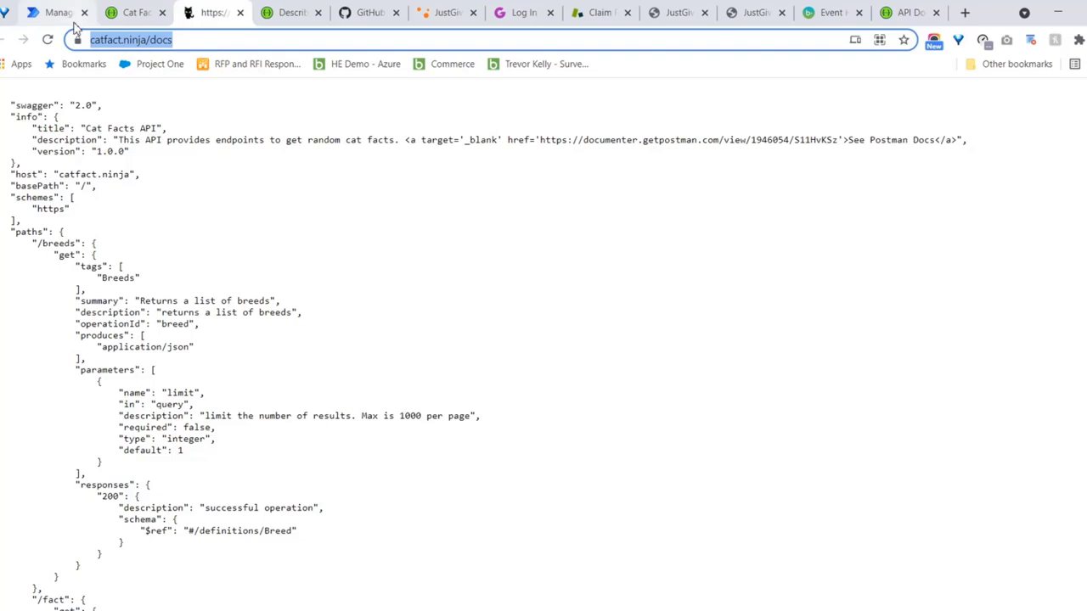
{"action": "left_click", "coordinate": [75, 13]}
{"action": "left_click_drag", "start_coordinate": [472, 399], "coordinate": [315, 394]}
{"action": "key", "text": "BackSpace"}
{"action": "type", "text": "h"}
{"action": "key", "text": "BackSpace"}
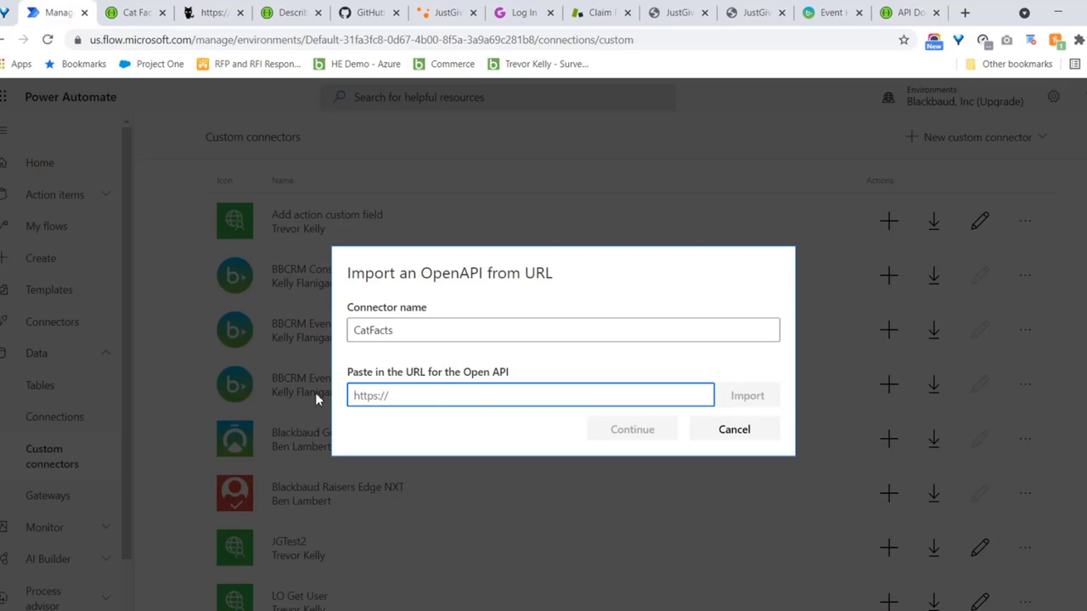
{"action": "key", "text": "ctrl+v"}
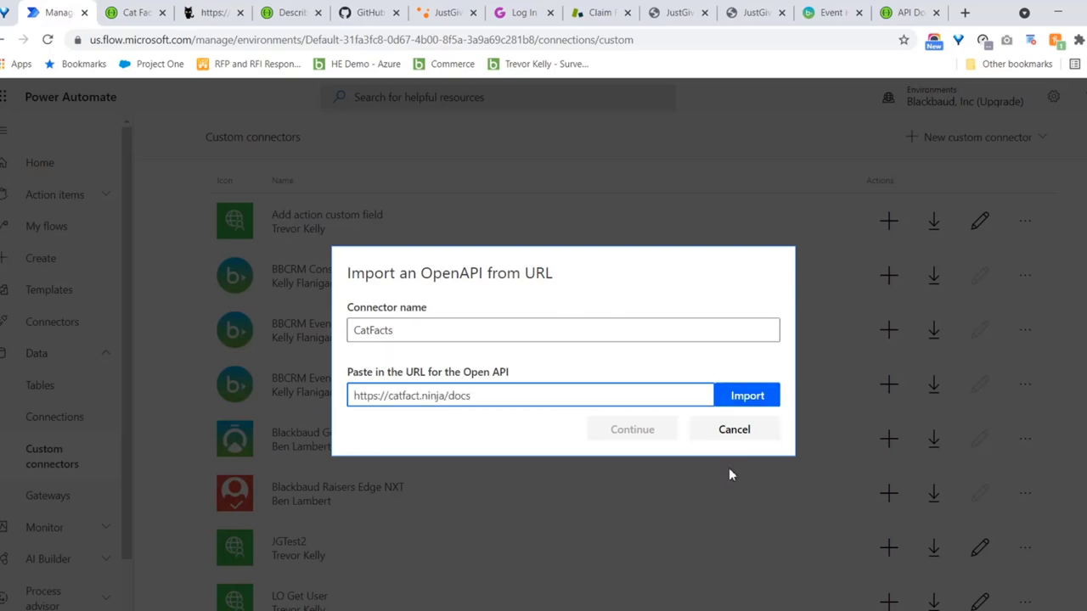
{"action": "left_click", "coordinate": [747, 407]}
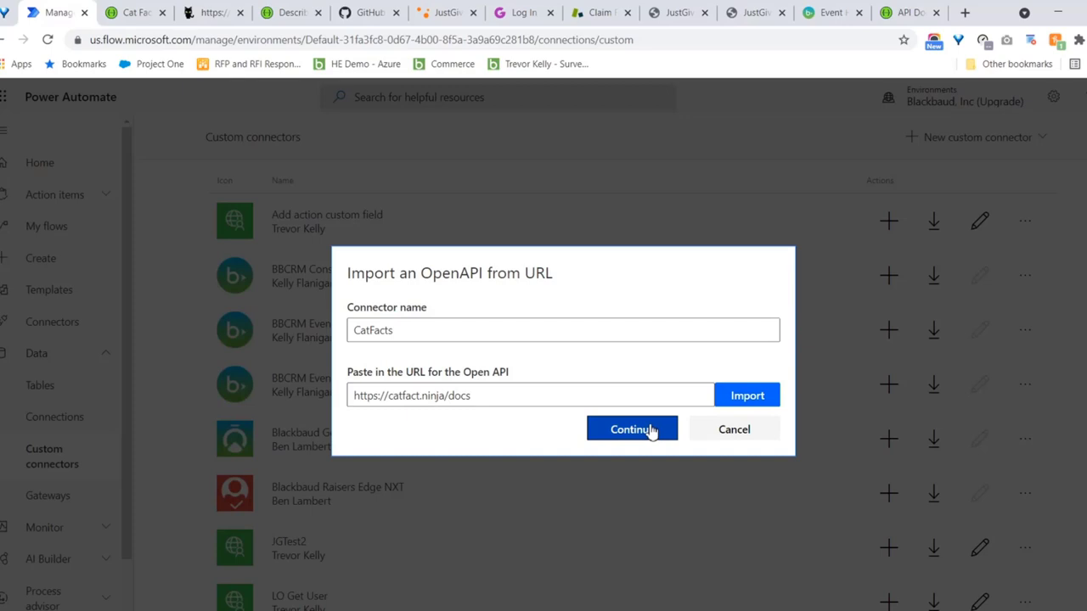
Continue to the CatFacts General page, review it, then move through Security to Definition
{"action": "left_click", "coordinate": [652, 429]}
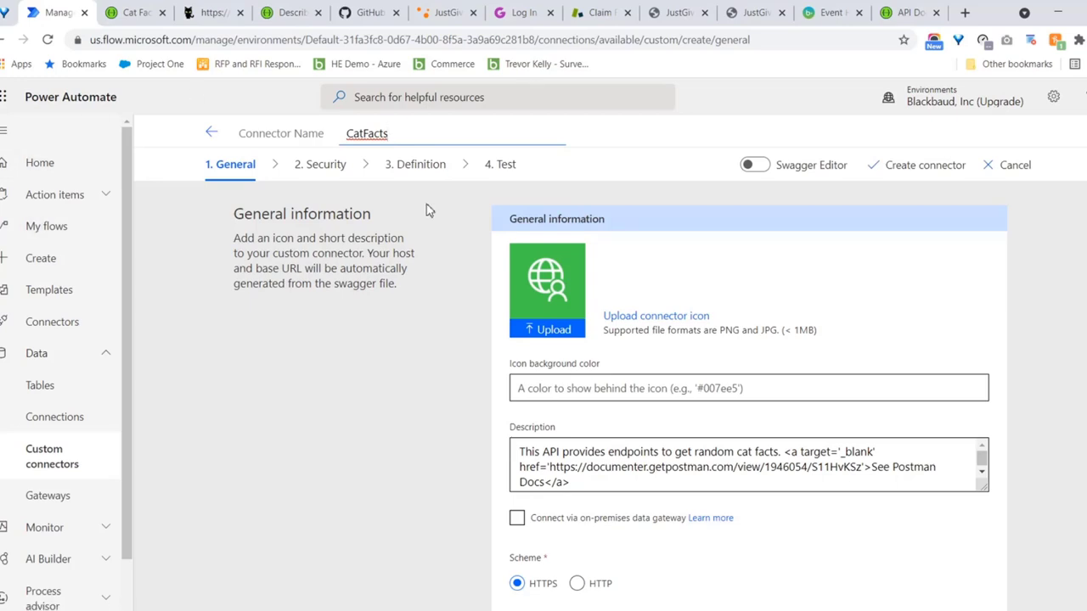
{"action": "key", "text": "Tab"}
{"action": "scroll", "coordinate": [749, 390], "scroll_direction": "down", "scroll_amount": 1}
{"action": "scroll", "coordinate": [749, 390], "scroll_direction": "down", "scroll_amount": 1}
{"action": "scroll", "coordinate": [749, 390], "scroll_direction": "up", "scroll_amount": 1}
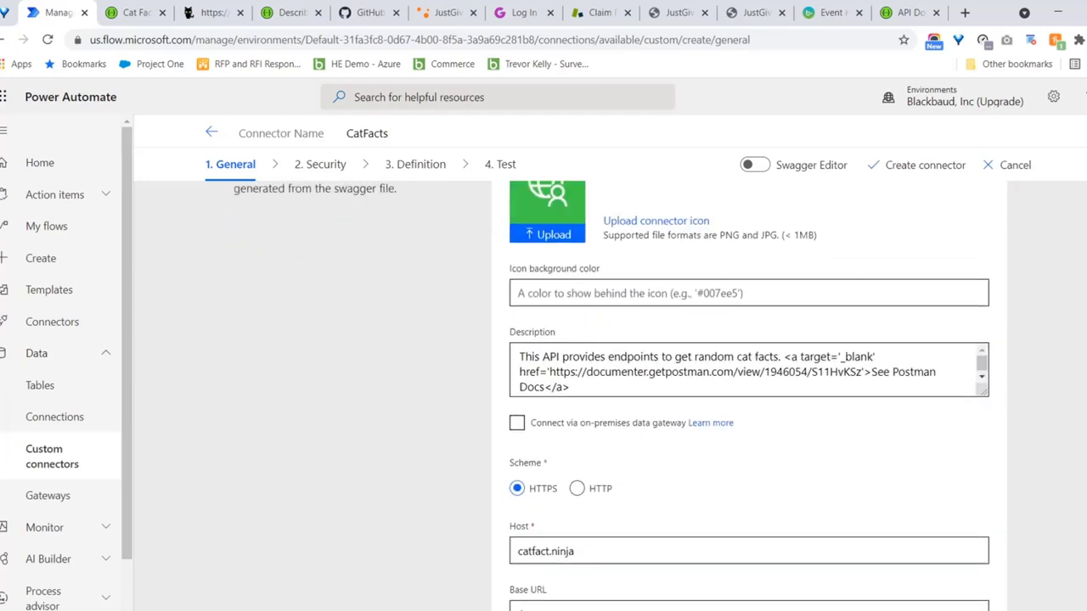
{"action": "scroll", "coordinate": [749, 391], "scroll_direction": "up", "scroll_amount": 1}
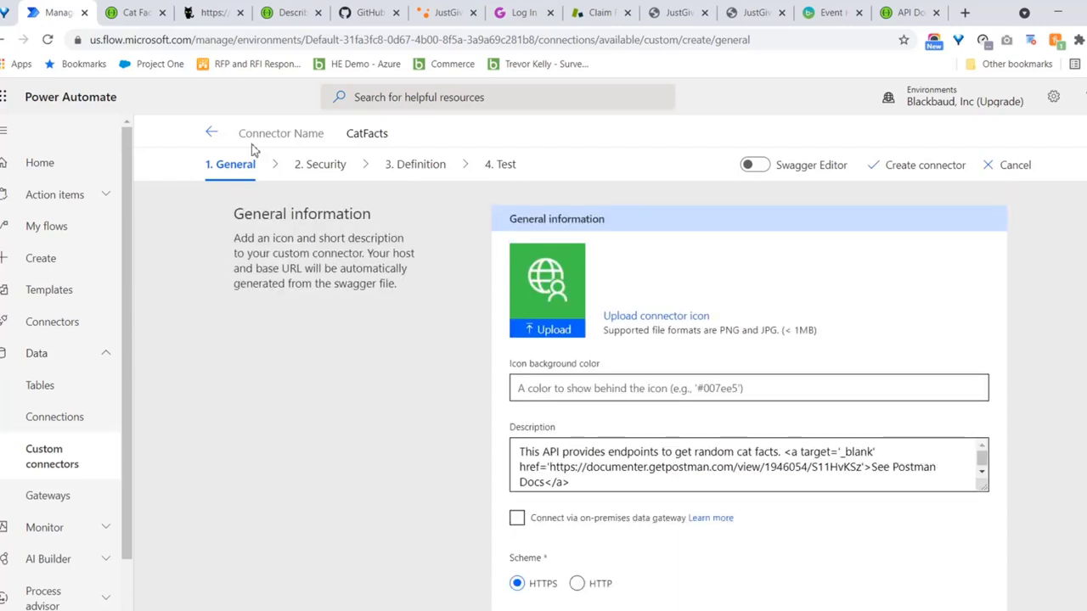
{"action": "left_click", "coordinate": [323, 163]}
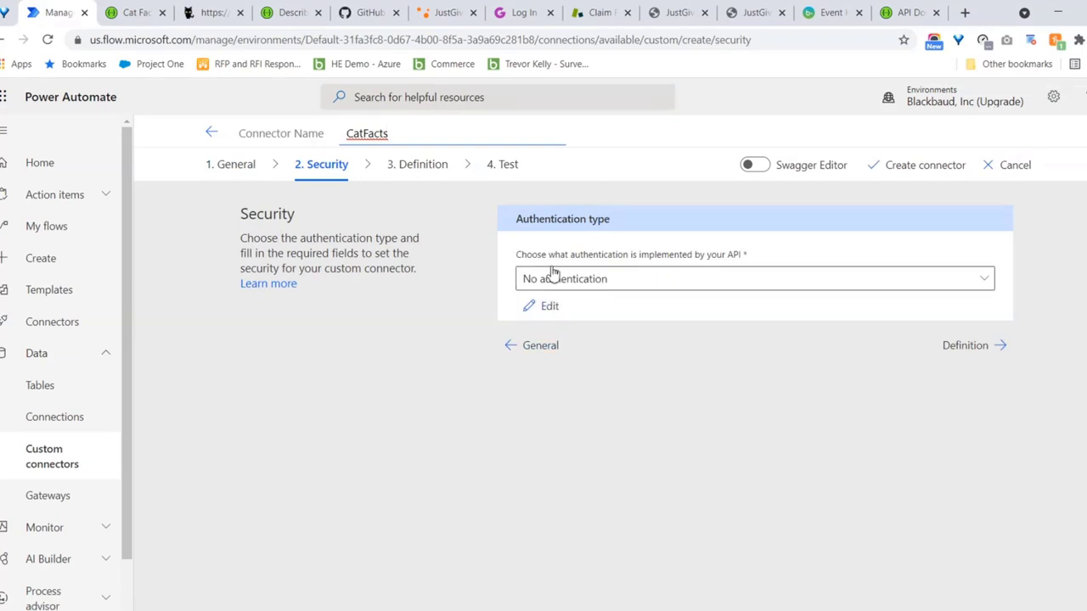
{"action": "left_click", "coordinate": [420, 164]}
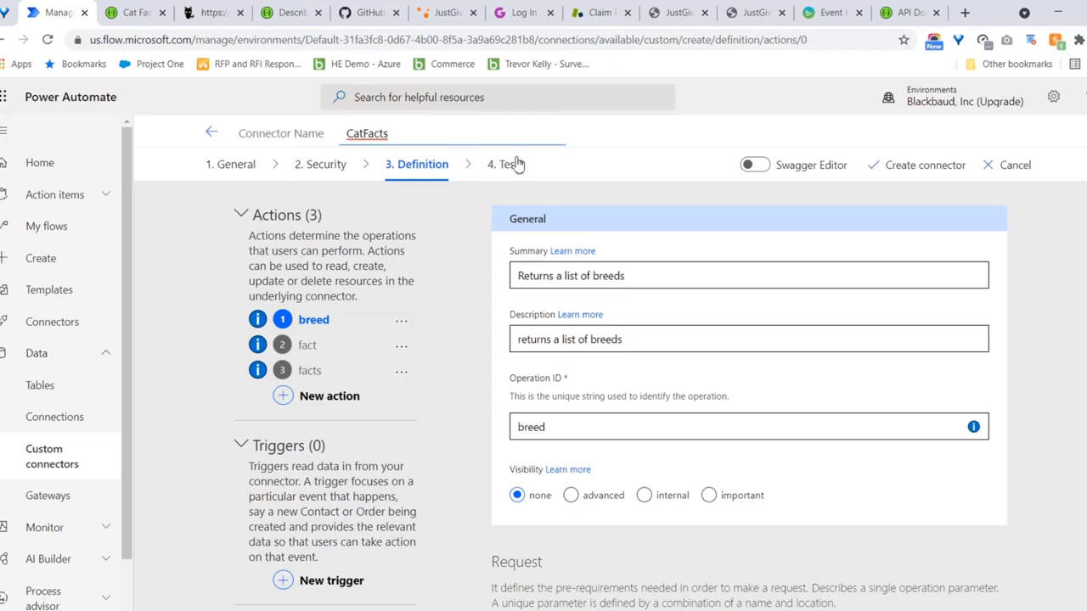
Create the CatFacts connector and go back to the Custom connectors list
{"action": "left_click", "coordinate": [934, 166]}
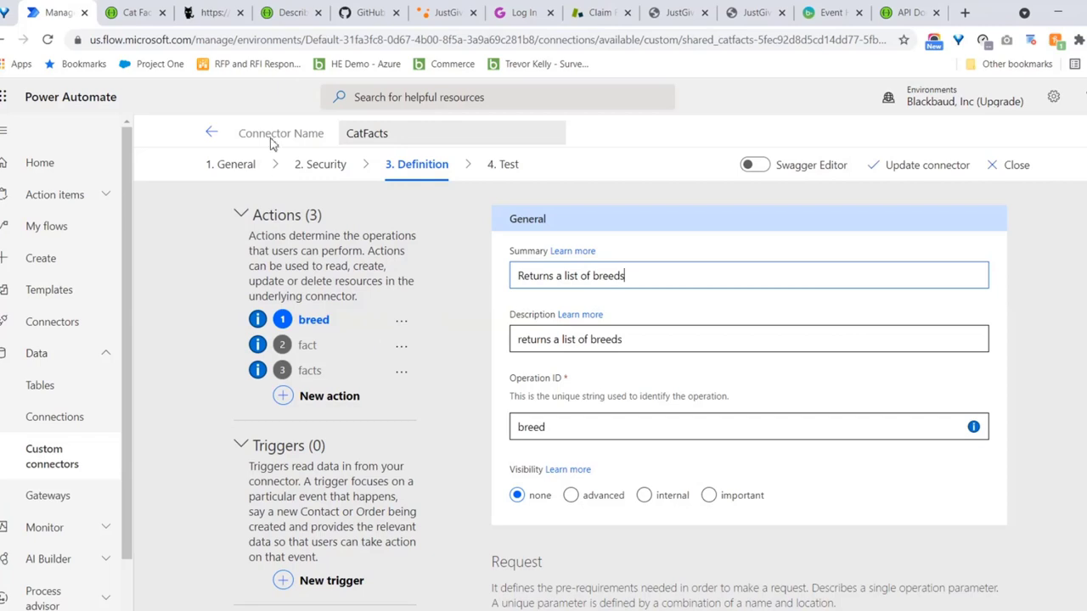
{"action": "left_click", "coordinate": [212, 133]}
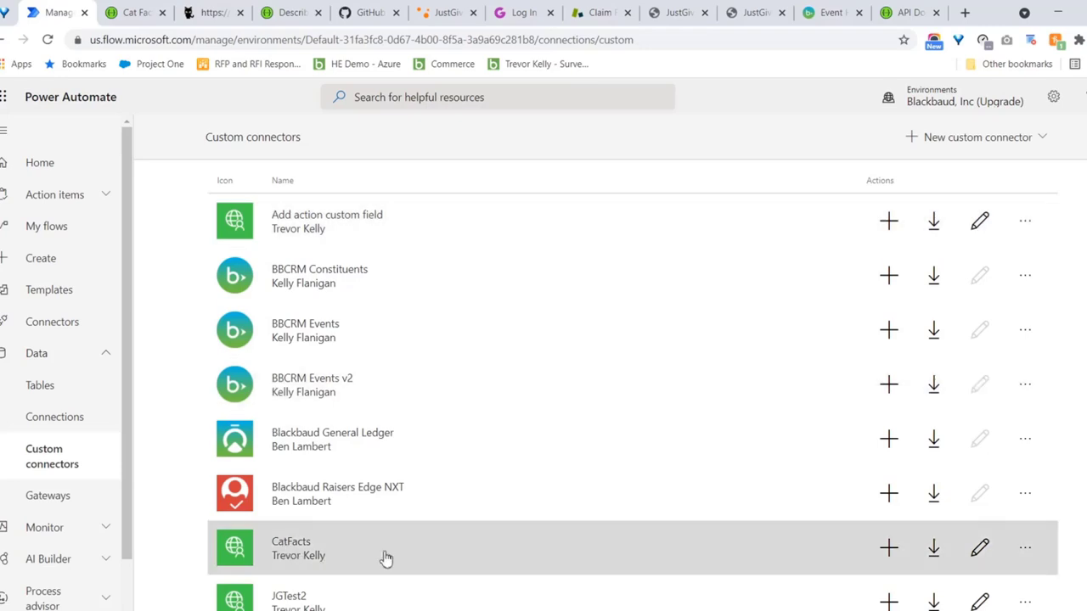
Create an instant cloud flow named Catfacts v2 using the Manually trigger a flow trigger
{"action": "left_click", "coordinate": [53, 257]}
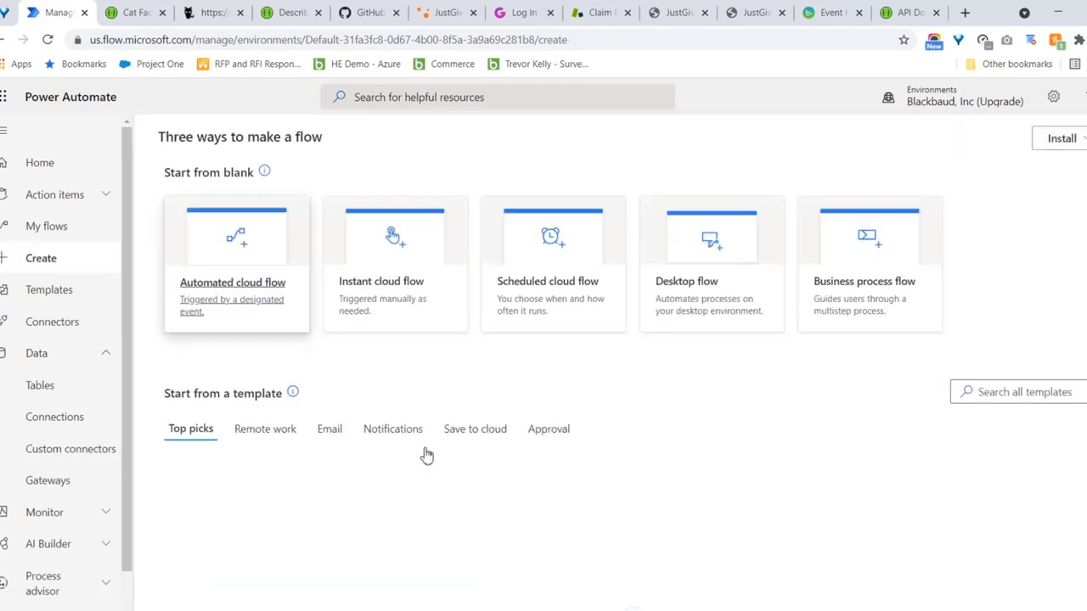
{"action": "left_click", "coordinate": [346, 256]}
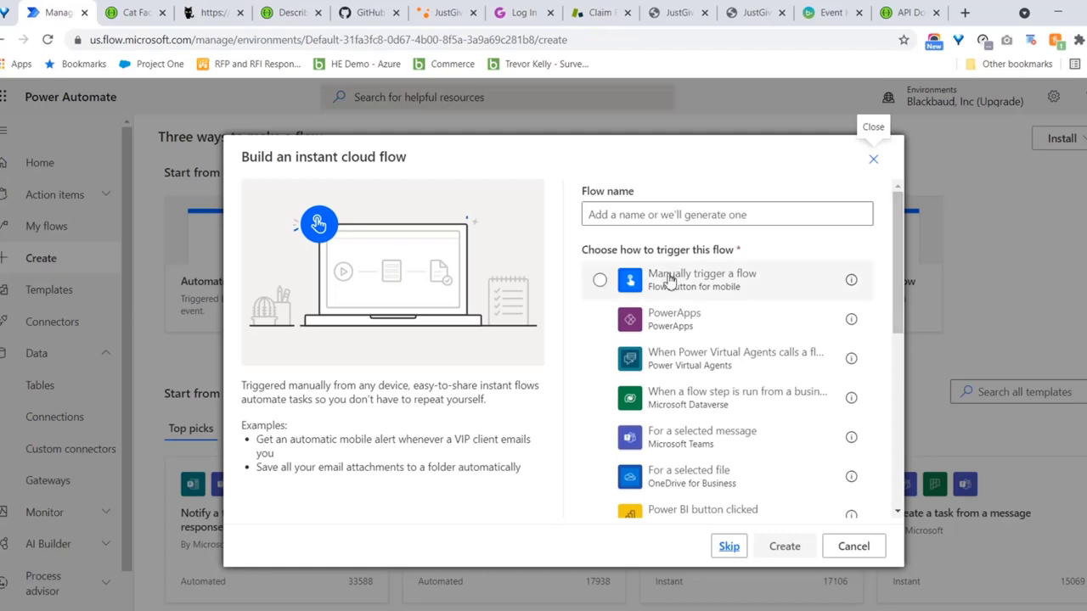
{"action": "left_click", "coordinate": [664, 274]}
{"action": "left_click", "coordinate": [671, 217]}
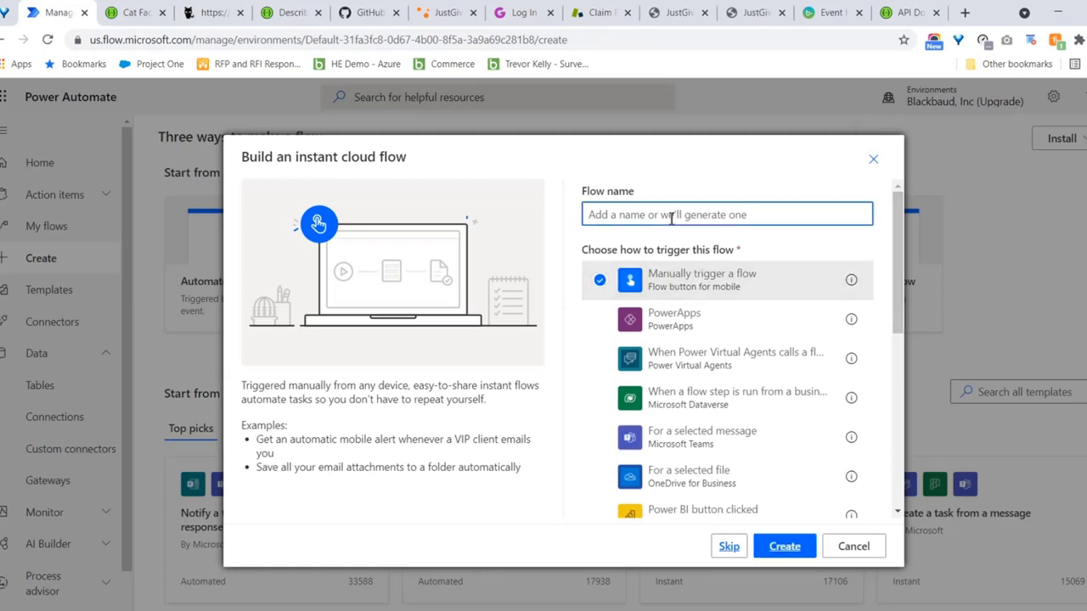
{"action": "type", "text": "Ca"}
{"action": "key", "text": "BackSpace"}
{"action": "key", "text": "BackSpace"}
{"action": "key", "text": "BackSpace"}
{"action": "type", "text": "Catfacts 2"}
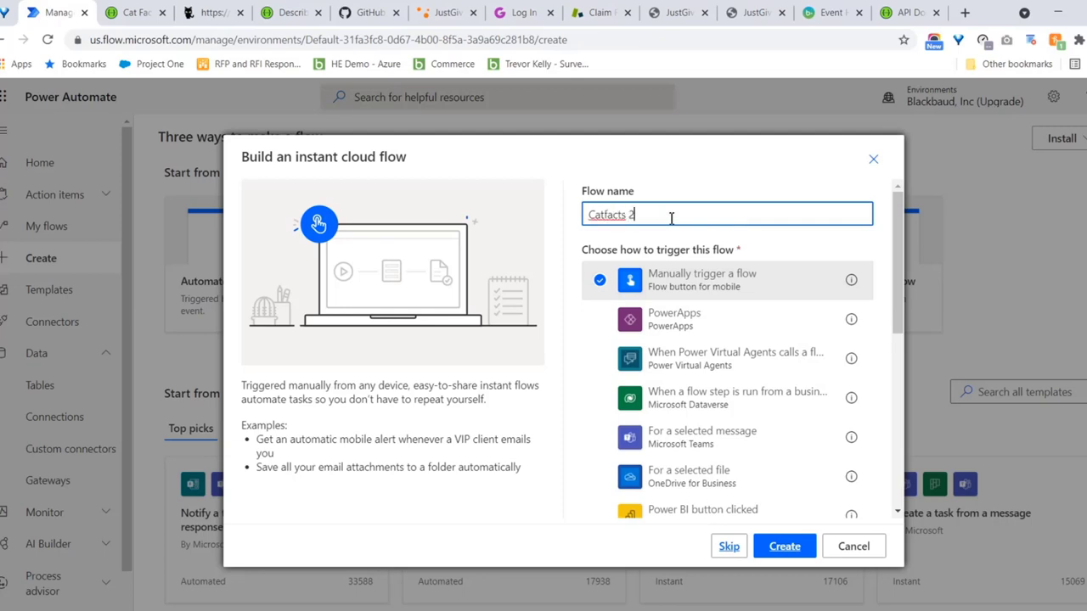
{"action": "type", "text": "v"}
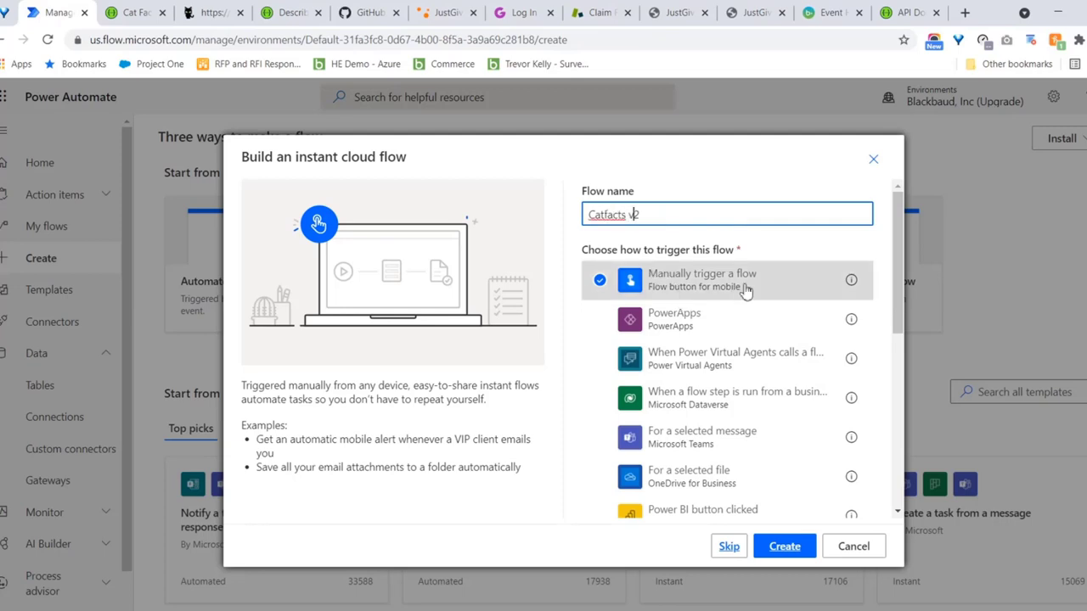
{"action": "left_click", "coordinate": [783, 547]}
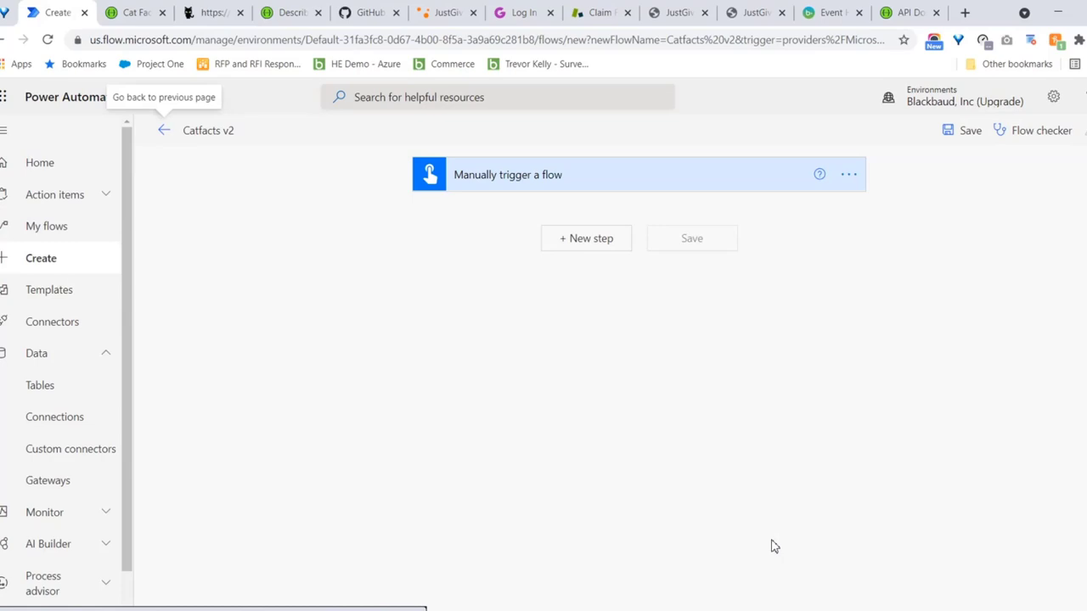
Add the custom CatFacts connector's Returns a random cat fact action and create its connection
{"action": "left_click", "coordinate": [571, 250]}
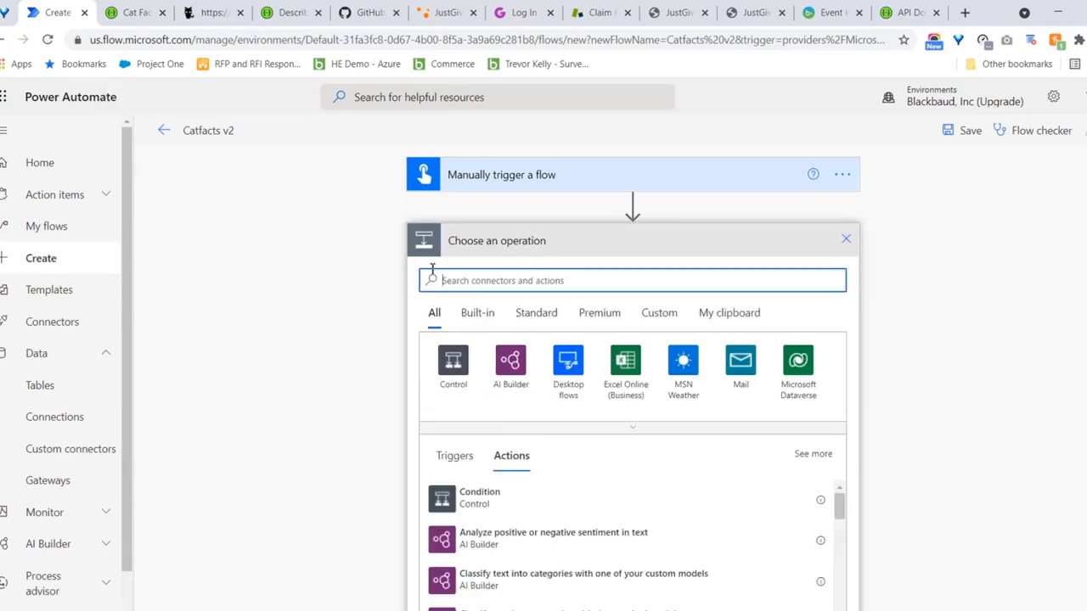
{"action": "left_click", "coordinate": [646, 319]}
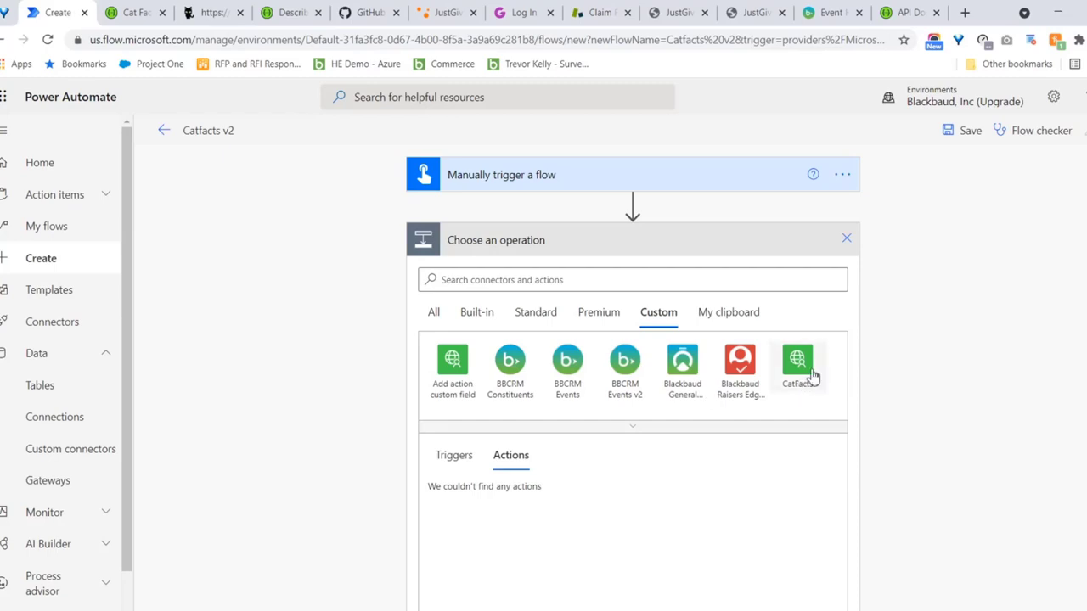
{"action": "left_click", "coordinate": [803, 372]}
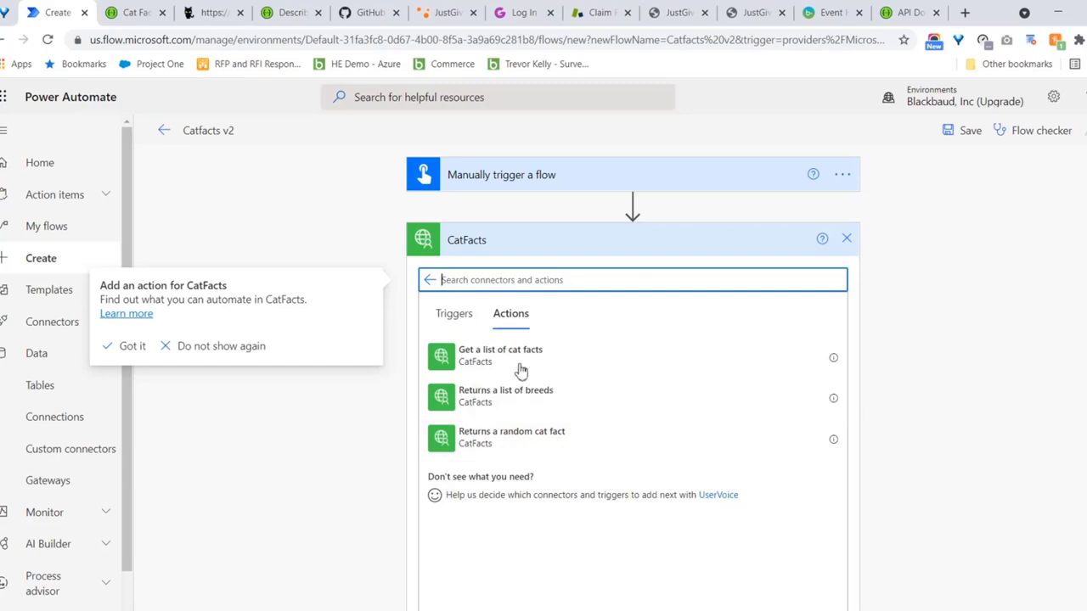
{"action": "left_click", "coordinate": [480, 449]}
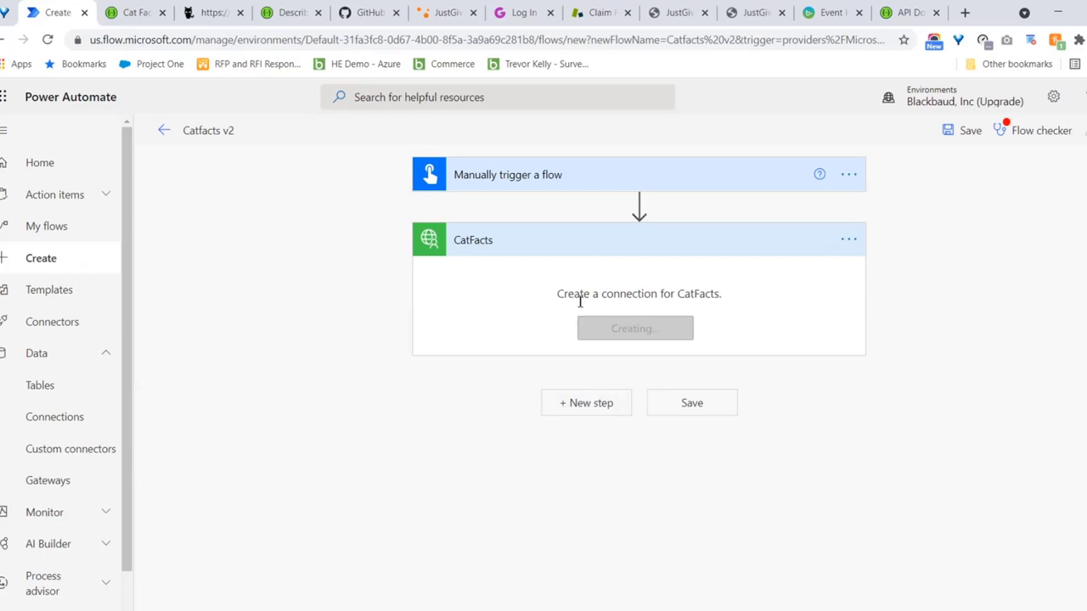
{"action": "left_click", "coordinate": [633, 328]}
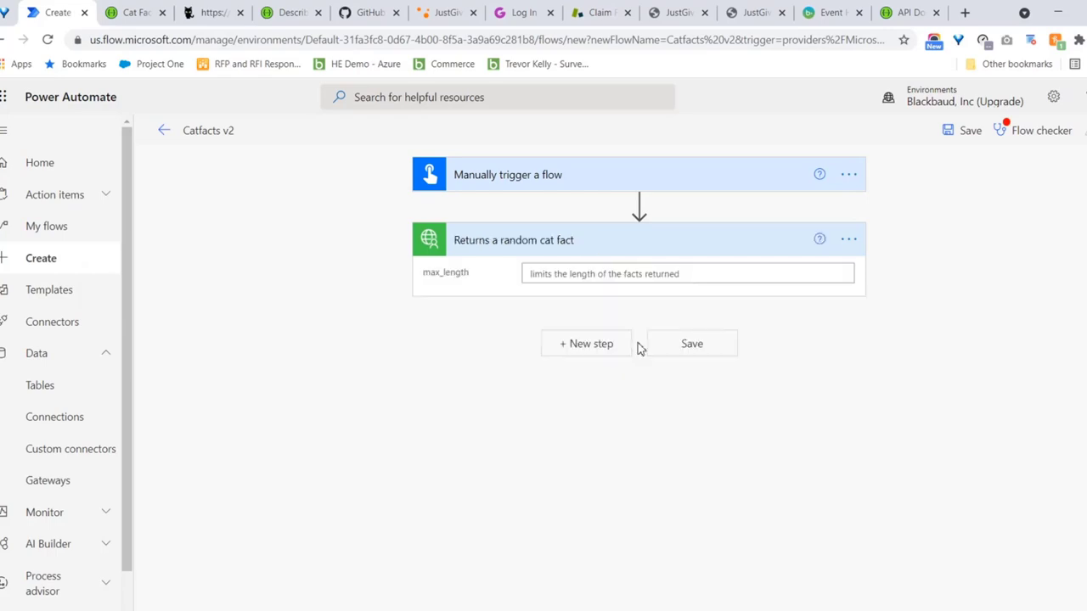
{"action": "left_click", "coordinate": [604, 274]}
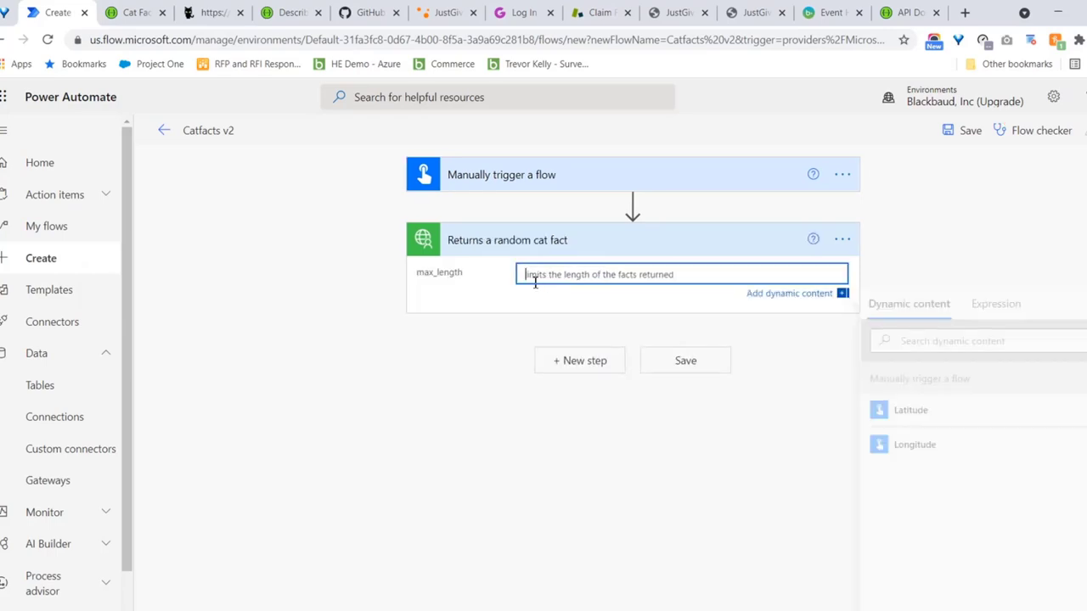
{"action": "left_click", "coordinate": [670, 327]}
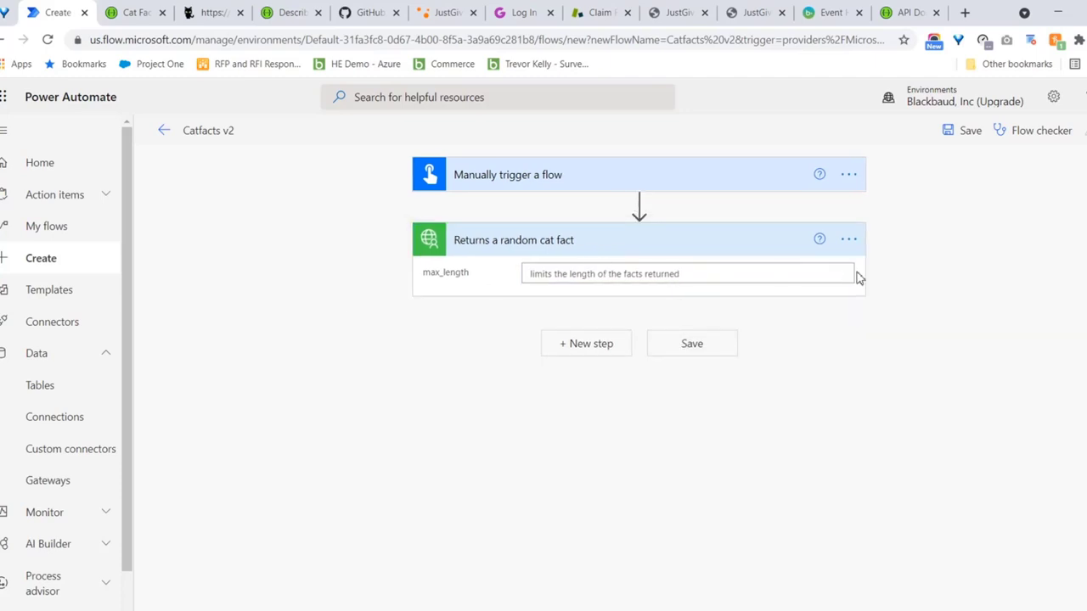
{"action": "left_click", "coordinate": [586, 343]}
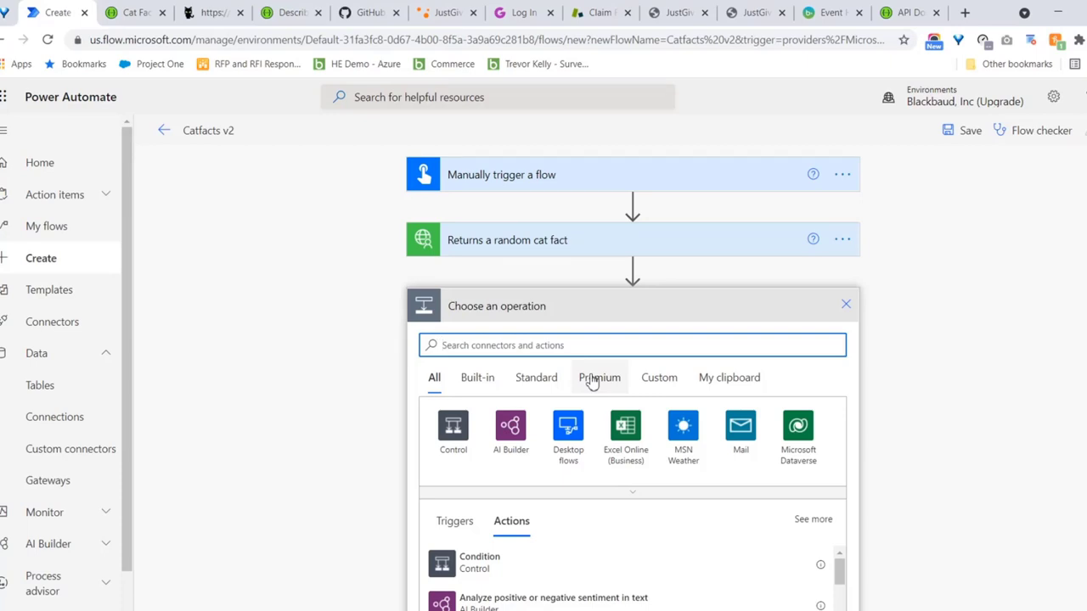
Add an Office 365 Outlook Send an email (V2) action with a suggested recipient address
{"action": "type", "text": "outlook"}
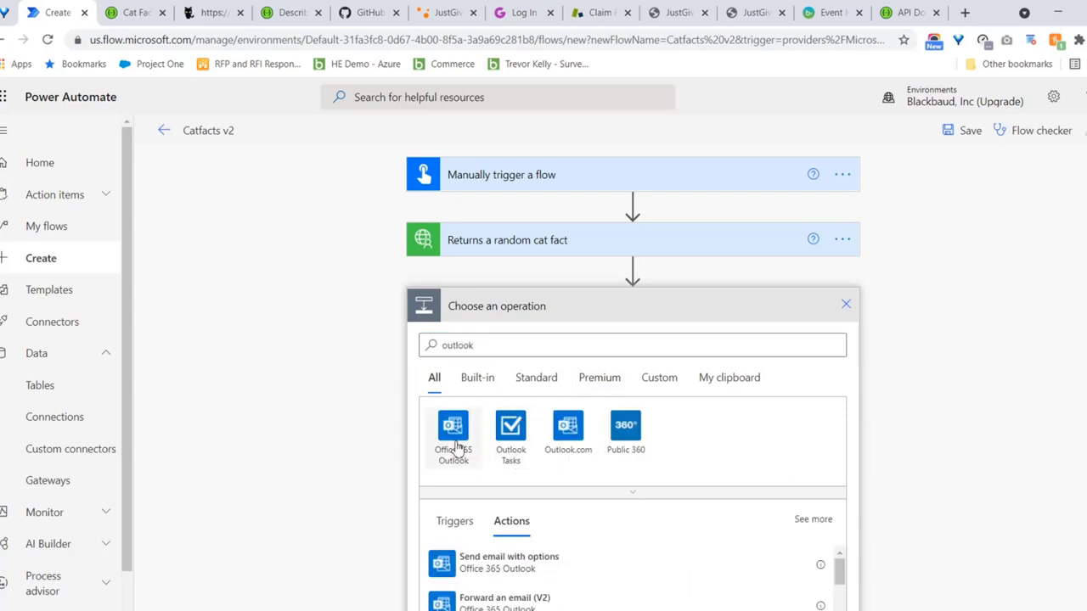
{"action": "left_click", "coordinate": [452, 427]}
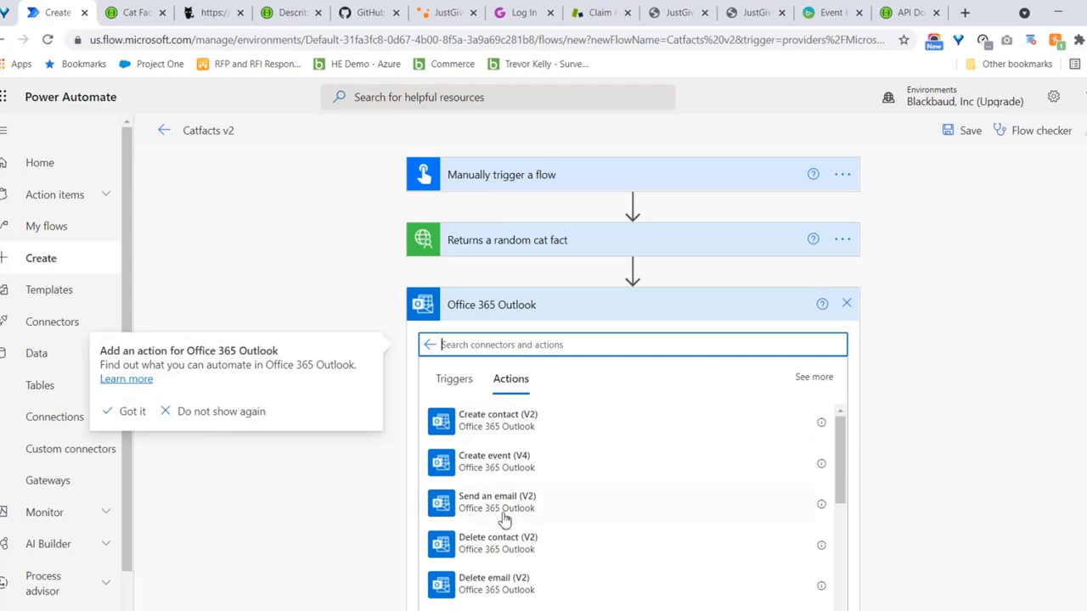
{"action": "left_click", "coordinate": [493, 502]}
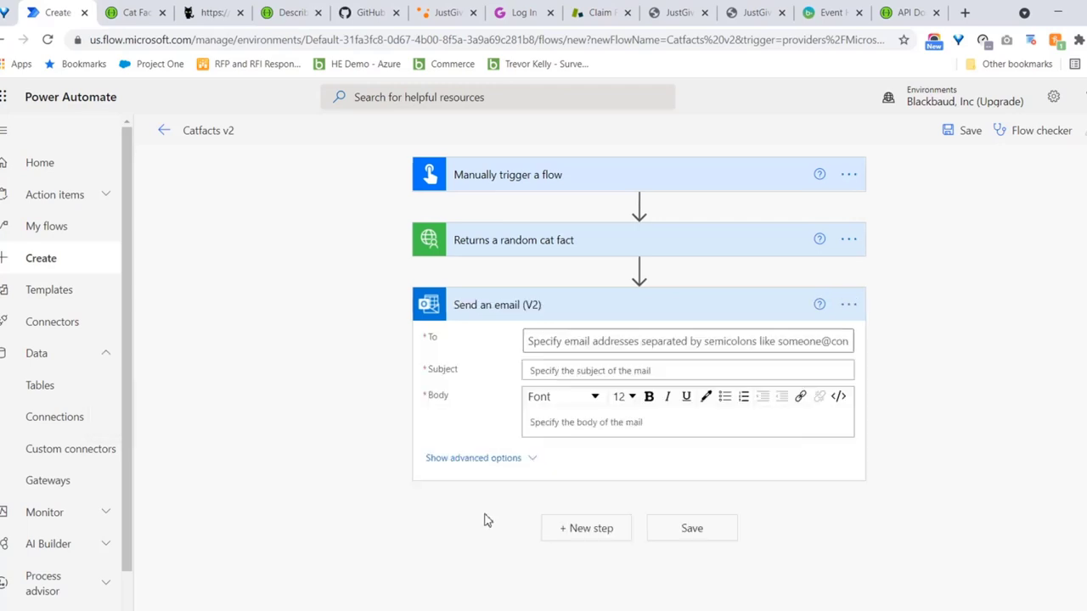
{"action": "left_click", "coordinate": [577, 344]}
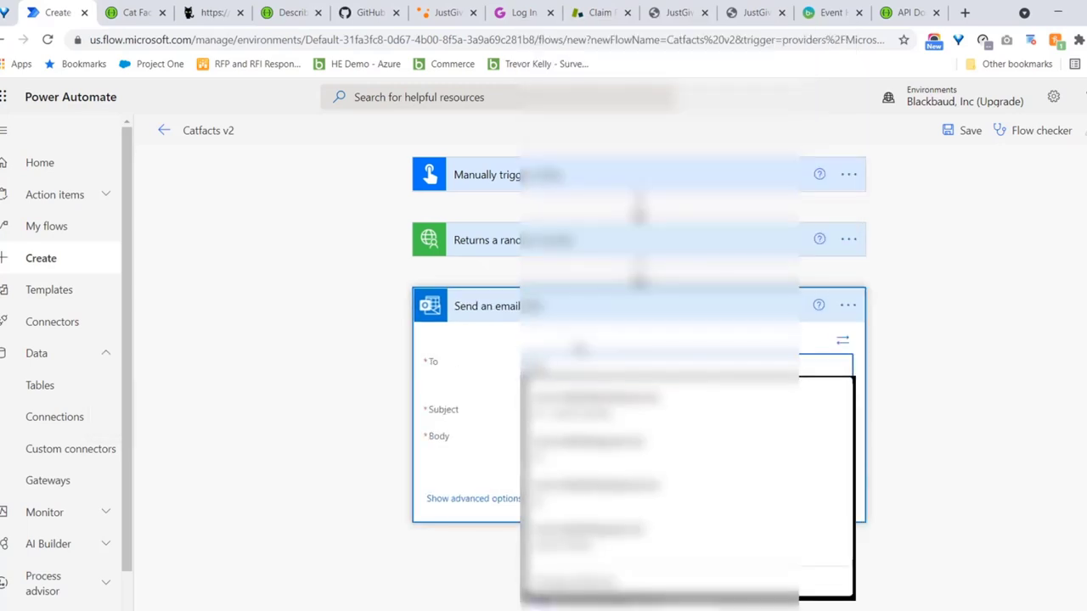
{"action": "left_click", "coordinate": [579, 407]}
Set the subject to 'Here's your cat fact', put the fact in the body, and save
{"action": "key", "text": "Tab"}
{"action": "type", "text": "Here's"}
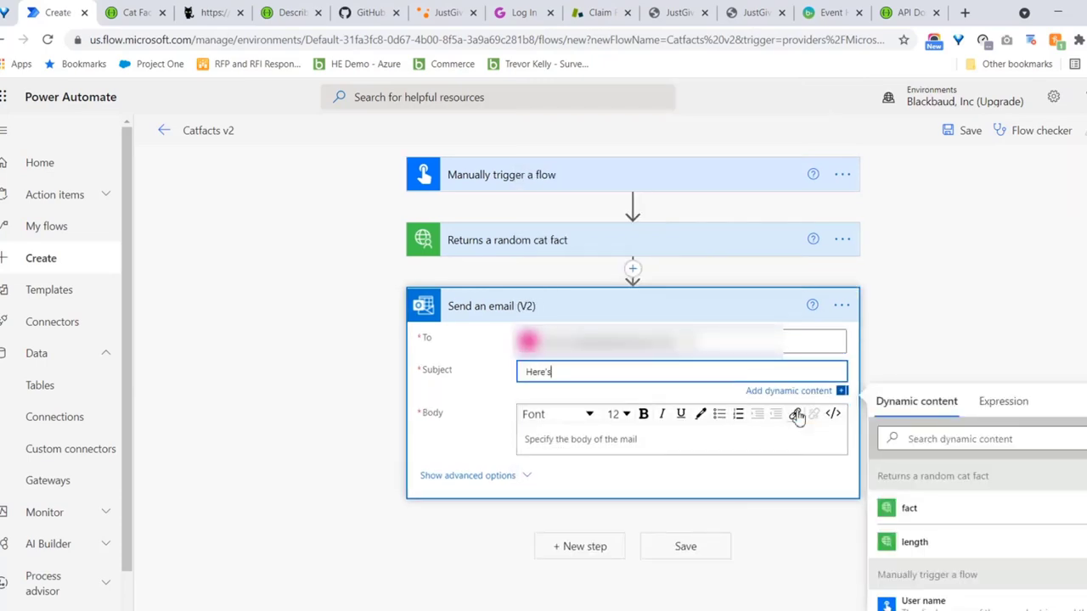
{"action": "type", "text": " your cat fact"}
{"action": "left_click", "coordinate": [671, 443]}
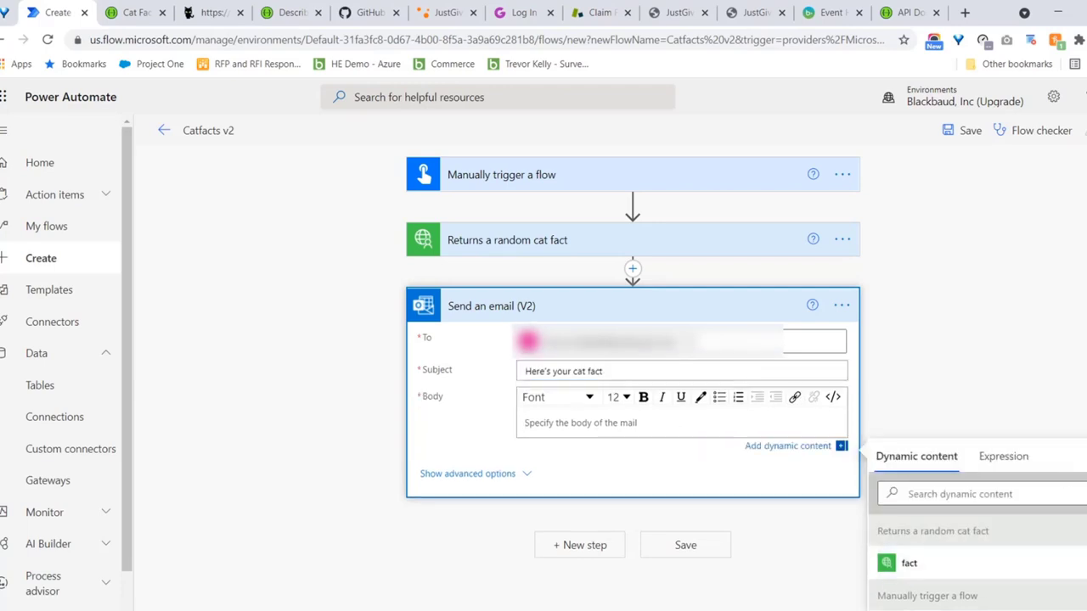
{"action": "left_click", "coordinate": [910, 564]}
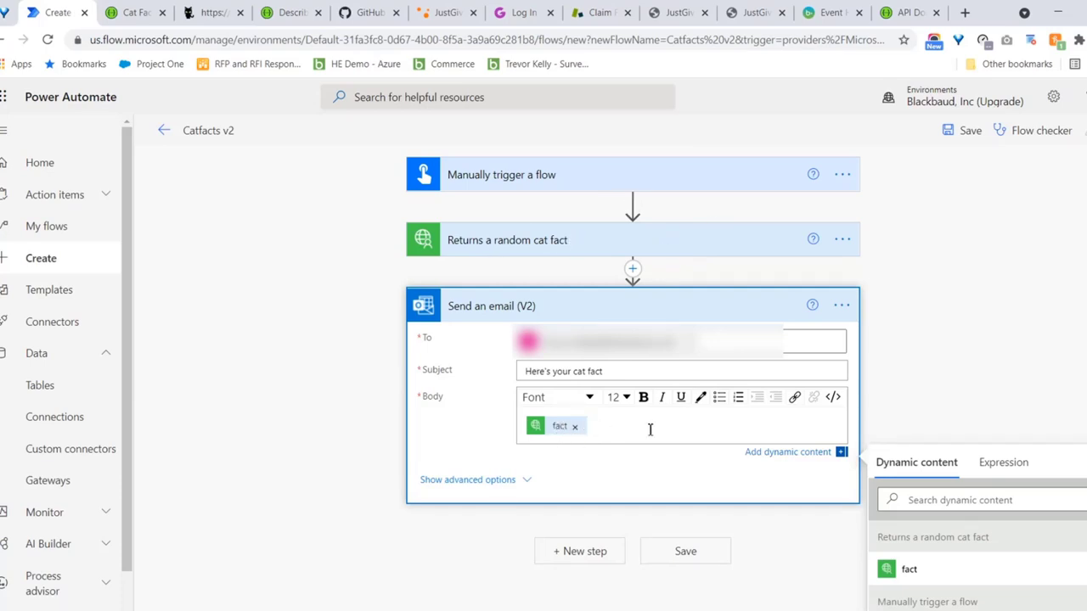
{"action": "key", "text": "Escape"}
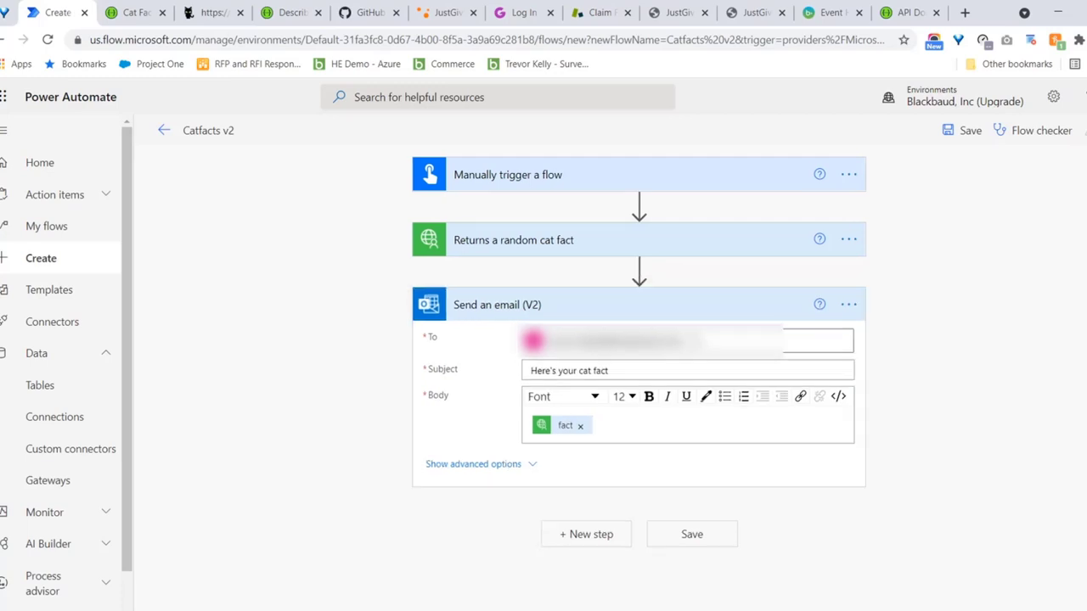
{"action": "left_click", "coordinate": [972, 135]}
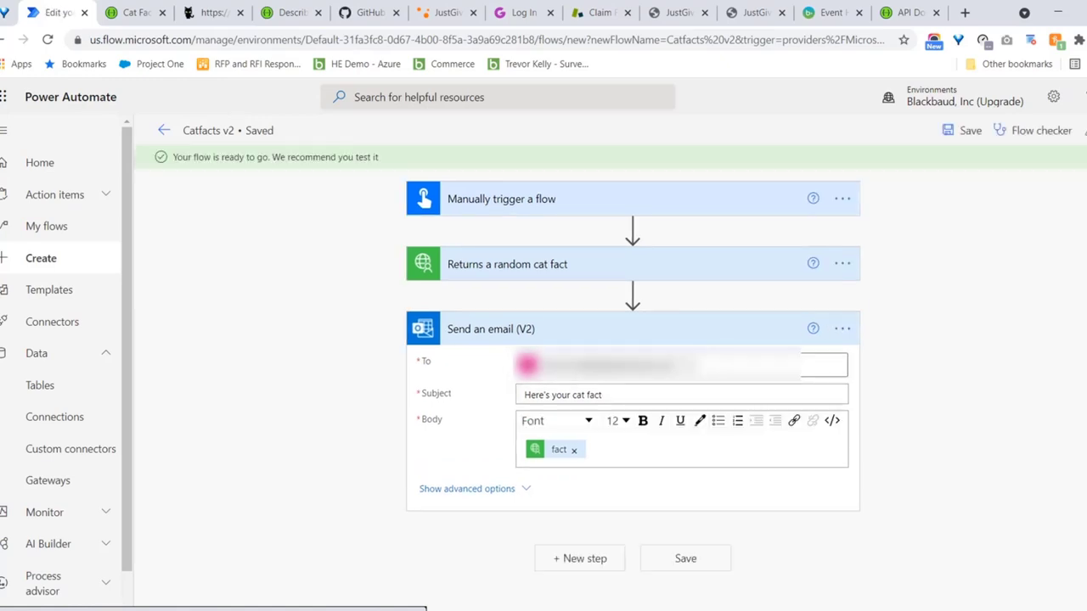
Test Catfacts v2 manually, accepting its connections and running the flow
{"action": "left_click", "coordinate": [1082, 130]}
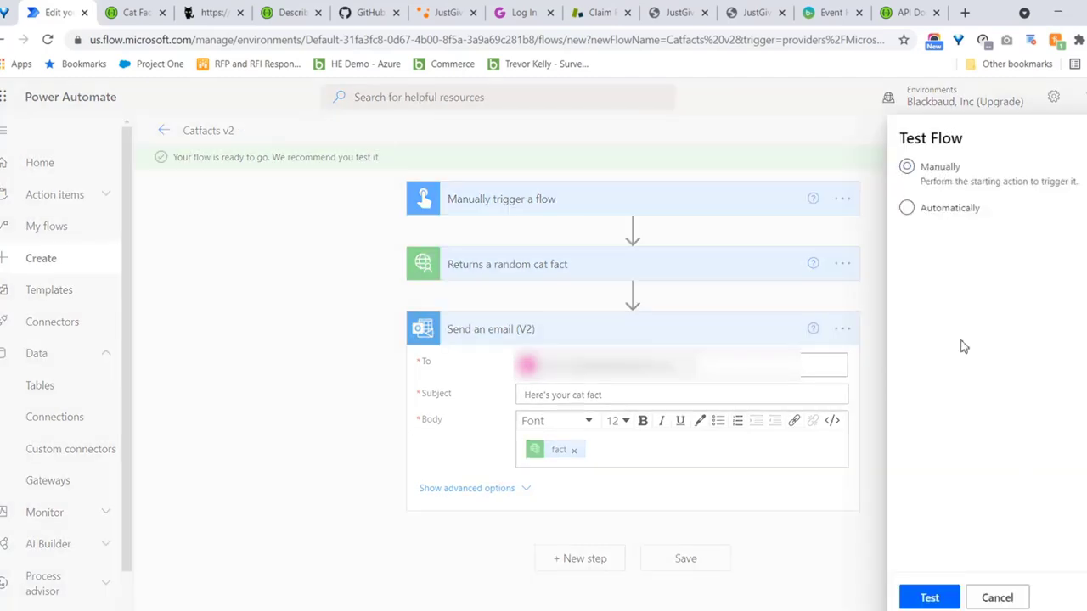
{"action": "left_click", "coordinate": [929, 596]}
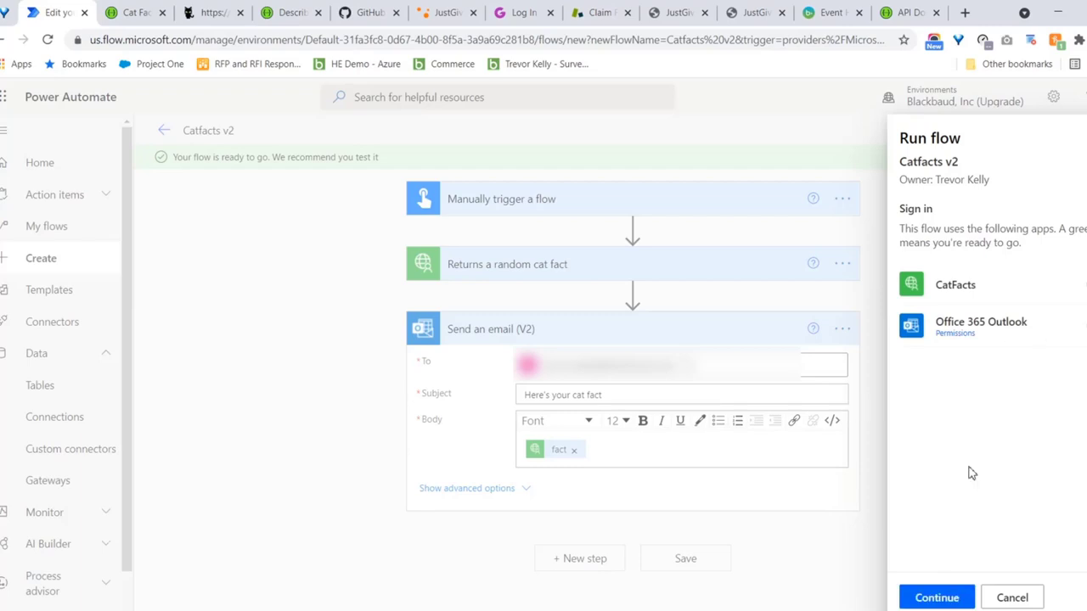
{"action": "left_click", "coordinate": [948, 604]}
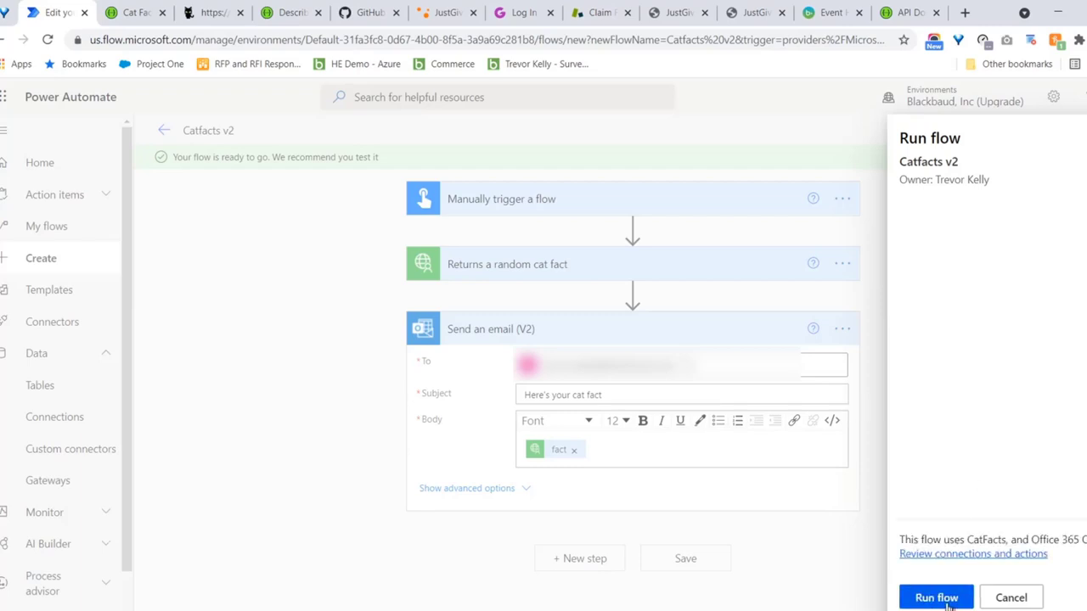
{"action": "left_click", "coordinate": [937, 598]}
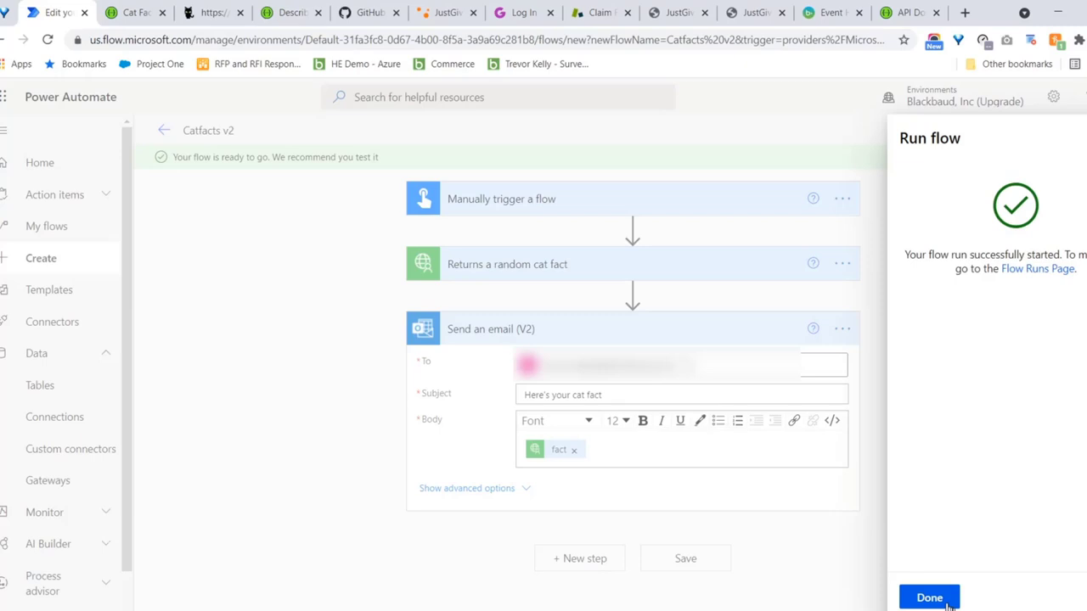
{"action": "left_click", "coordinate": [929, 597]}
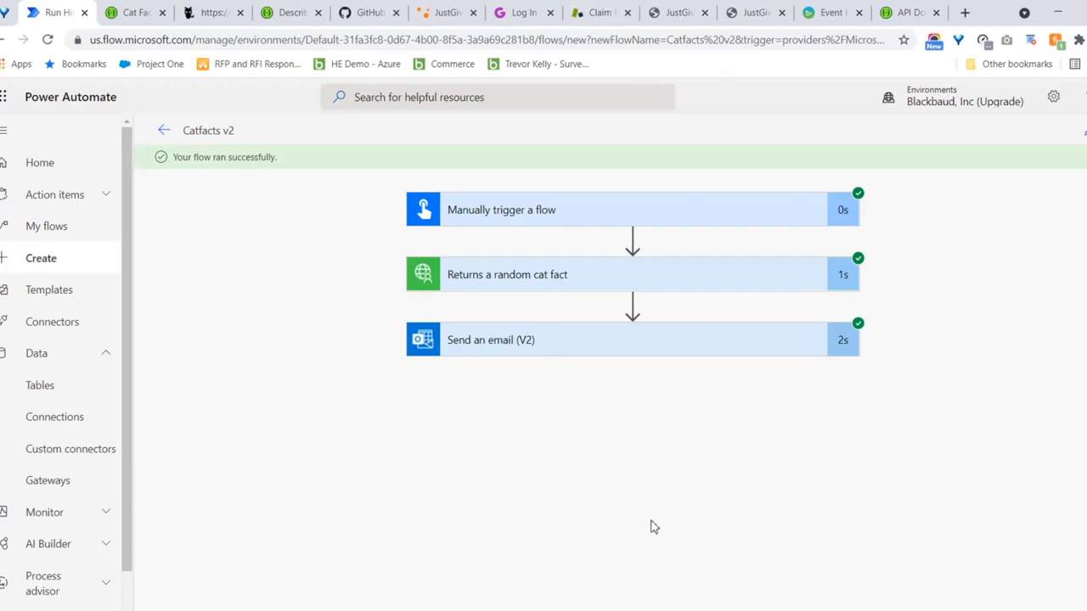
Check the email step's Body holds the cat fact, then return to the Cat Facts API tab
{"action": "scroll", "coordinate": [594, 453], "scroll_direction": "down", "scroll_amount": 2}
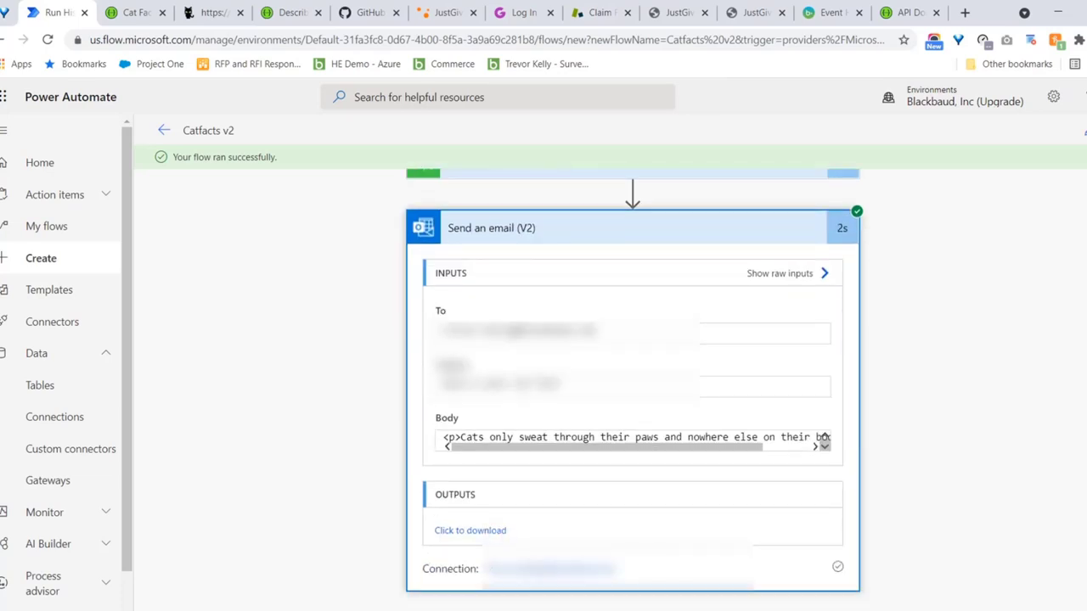
{"action": "left_click_drag", "start_coordinate": [492, 439], "coordinate": [870, 421]}
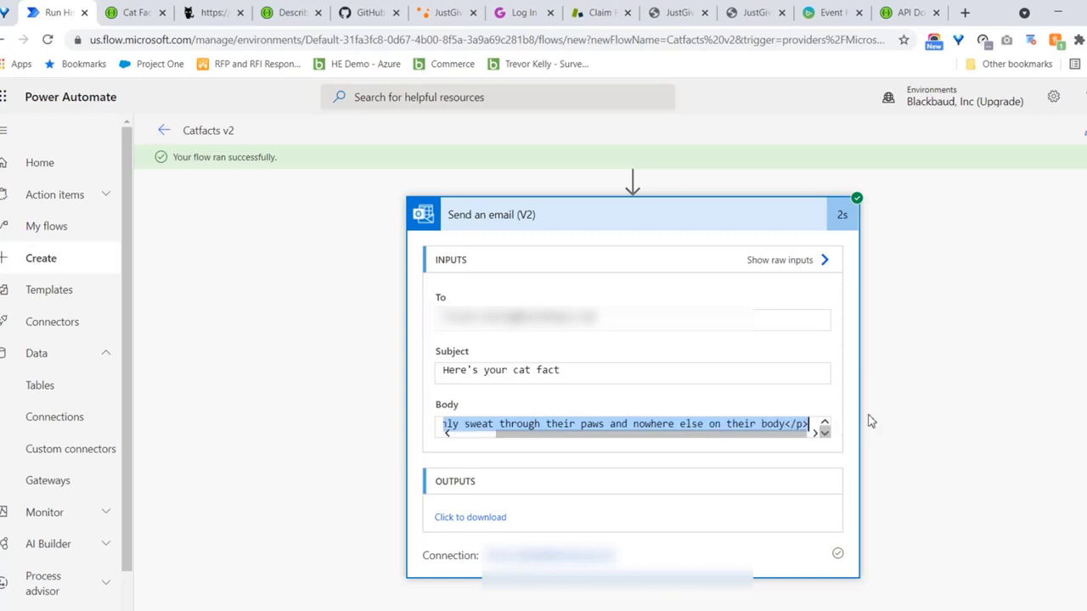
{"action": "left_click", "coordinate": [1008, 388]}
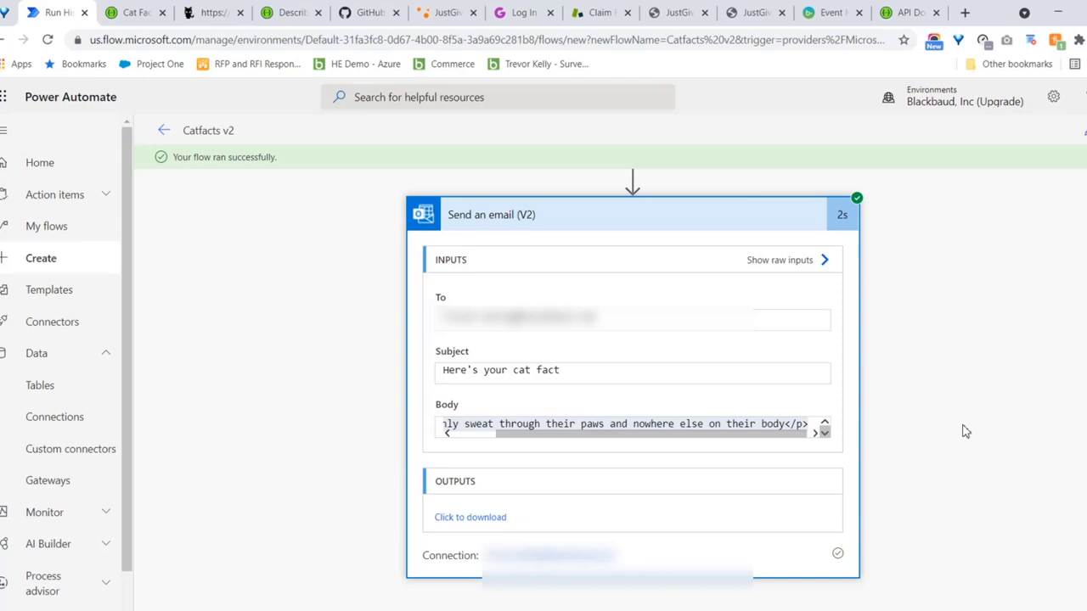
{"action": "left_click", "coordinate": [144, 21]}
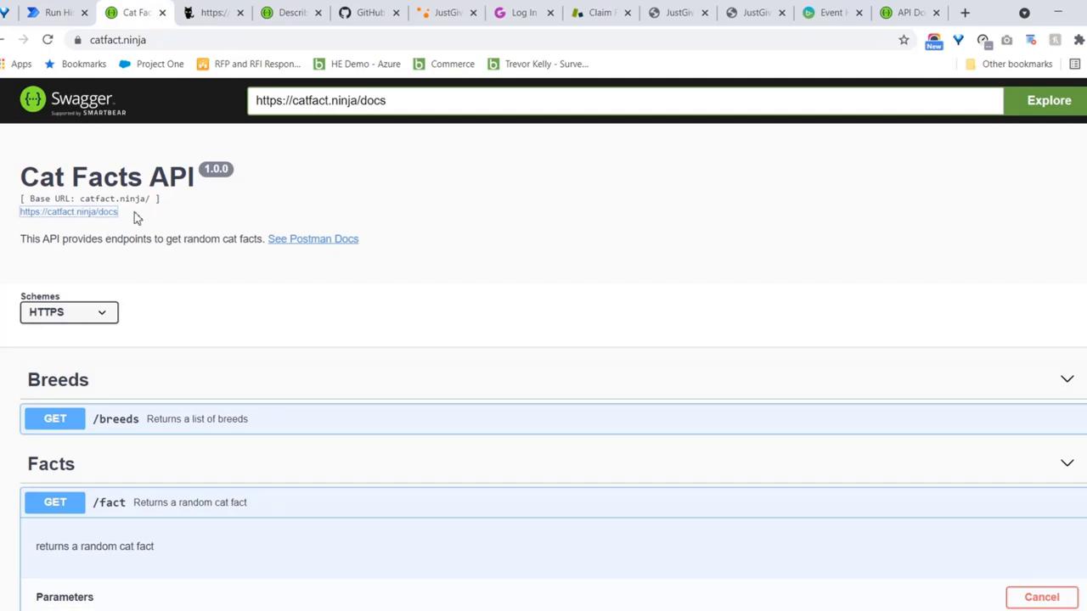
Review the raw Cat Facts swagger JSON from the docs link, then return to the API docs
{"action": "left_click", "coordinate": [90, 212]}
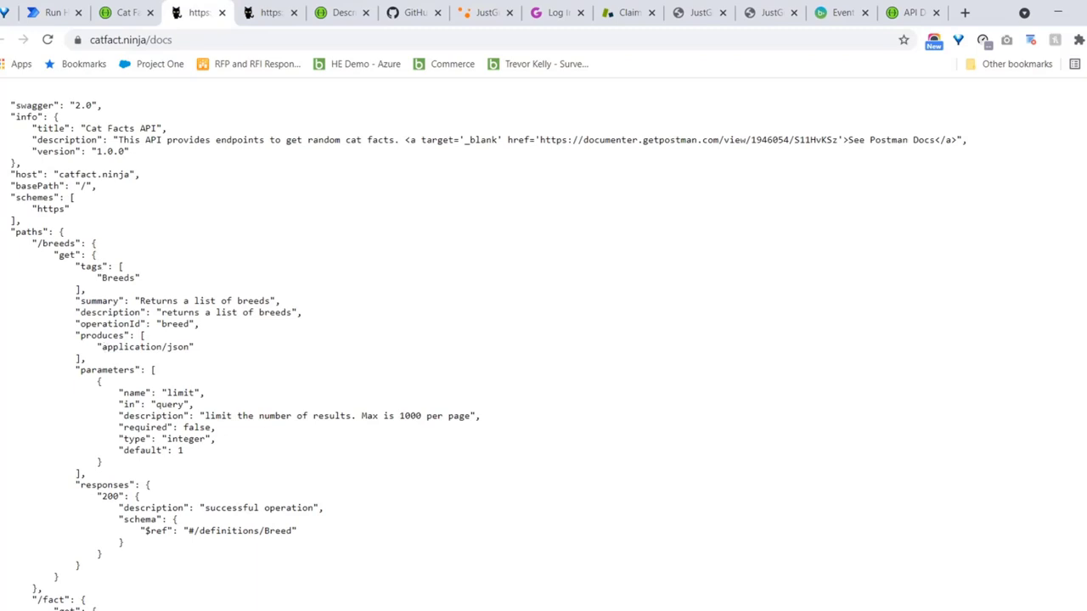
{"action": "scroll", "coordinate": [418, 120], "scroll_direction": "down", "scroll_amount": 2}
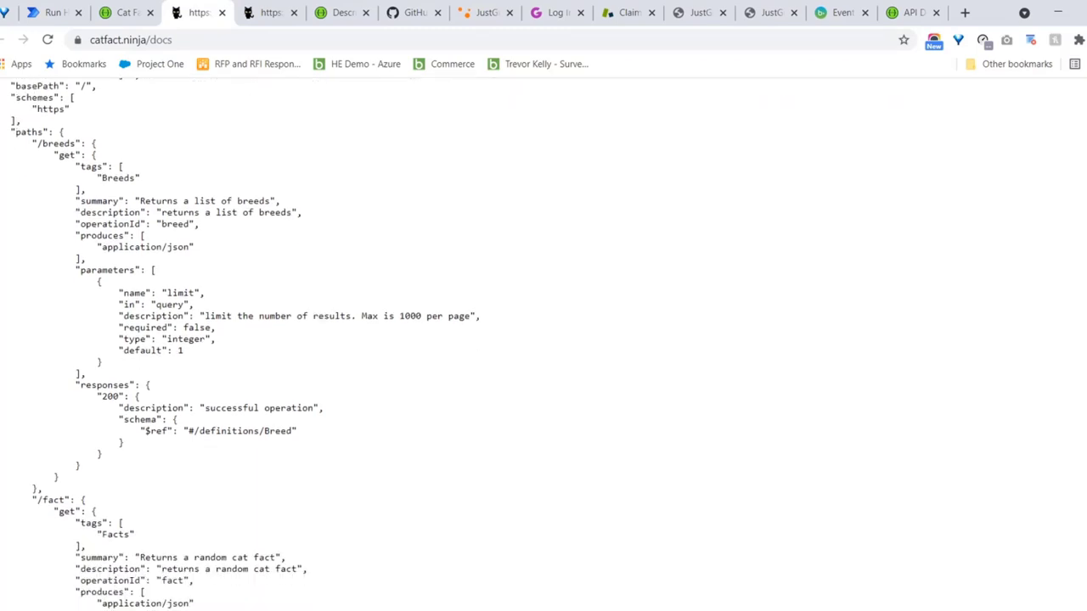
{"action": "left_click", "coordinate": [127, 13]}
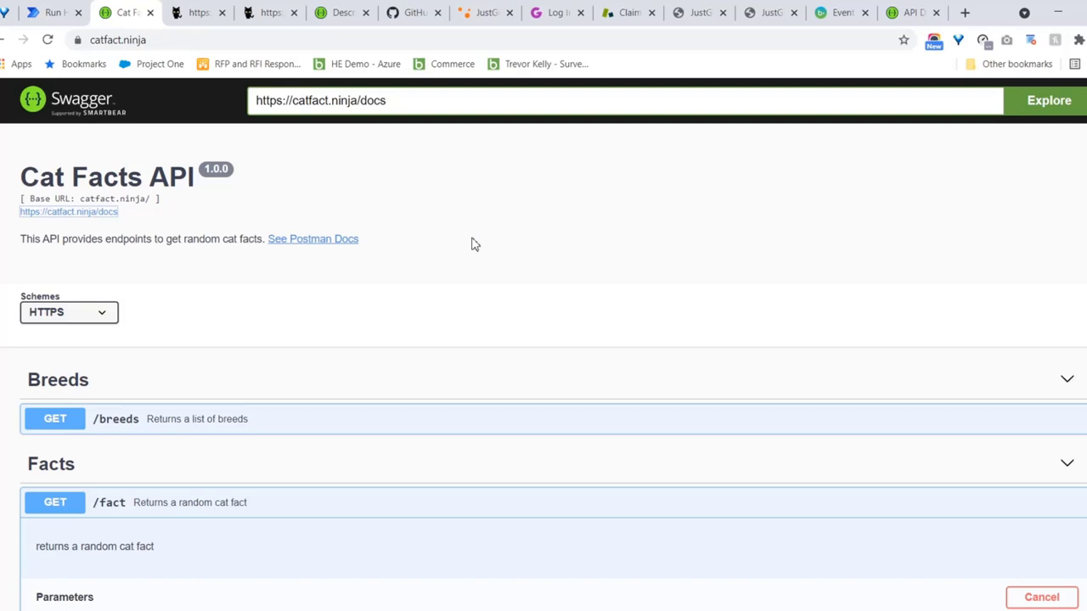
{"action": "key", "text": "ctrl+t"}
Enter 'just' in the omnibox and go to justgiving.com
{"action": "type", "text": "just"}
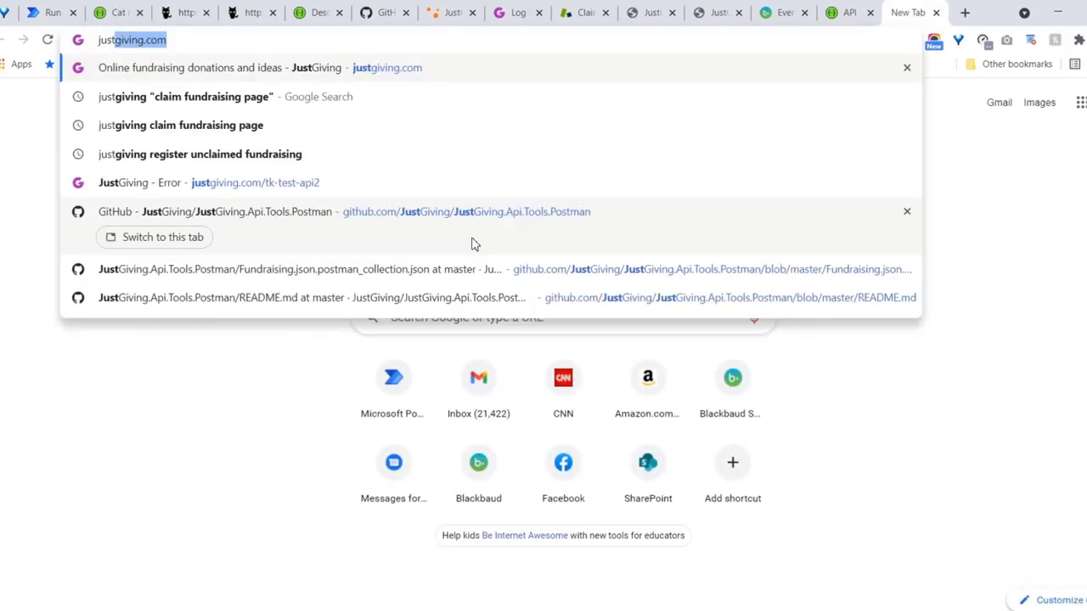
{"action": "left_click", "coordinate": [261, 68]}
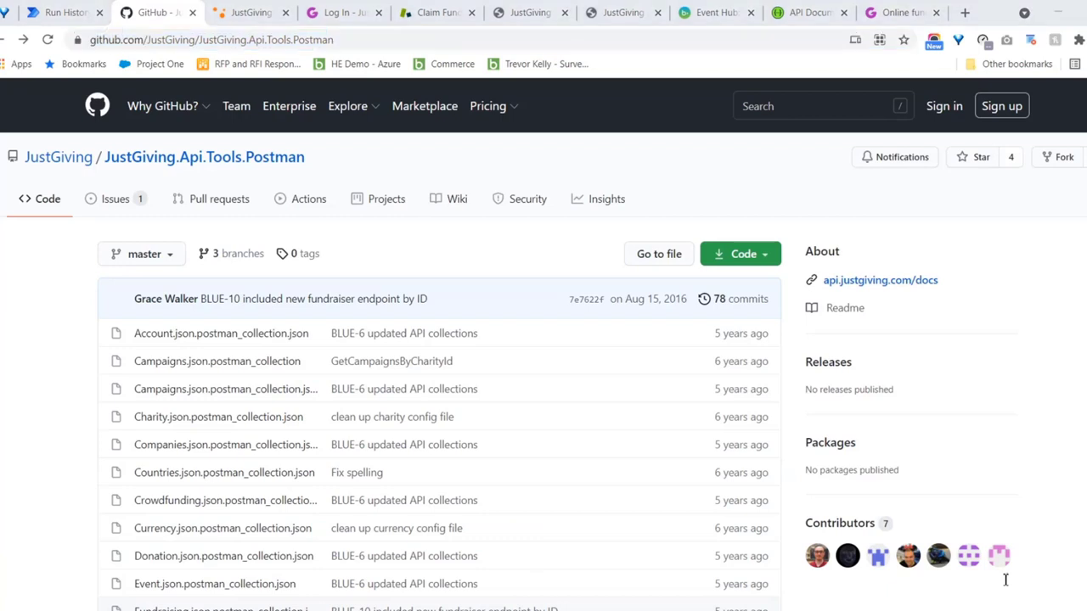
Scroll the repository file list down to Fundraising.json.postman_collection.json
{"action": "key", "text": "alt+Tab"}
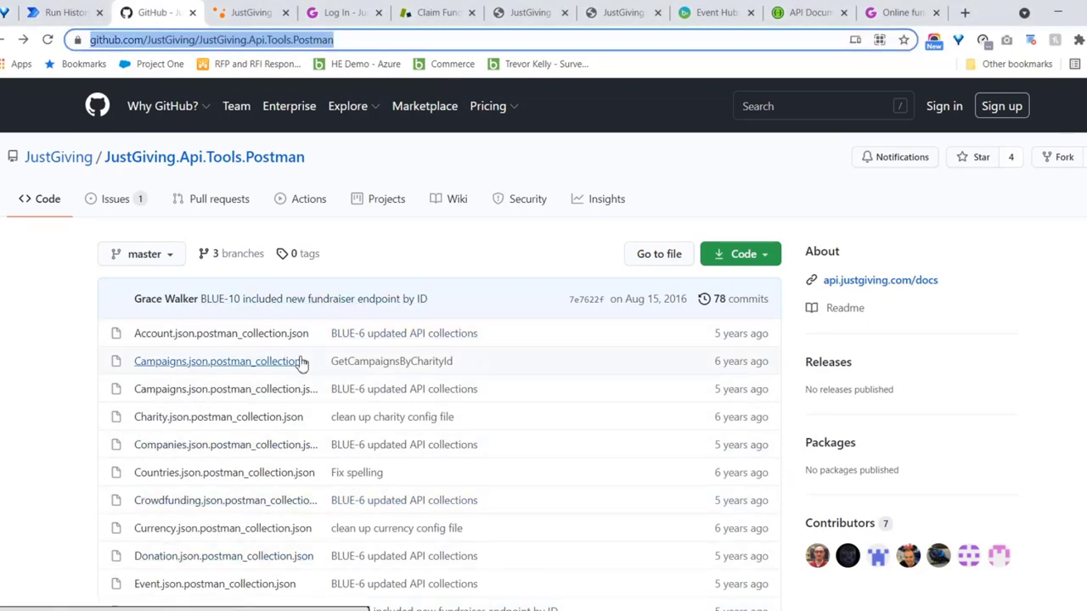
{"action": "scroll", "coordinate": [544, 340], "scroll_direction": "down", "scroll_amount": 2}
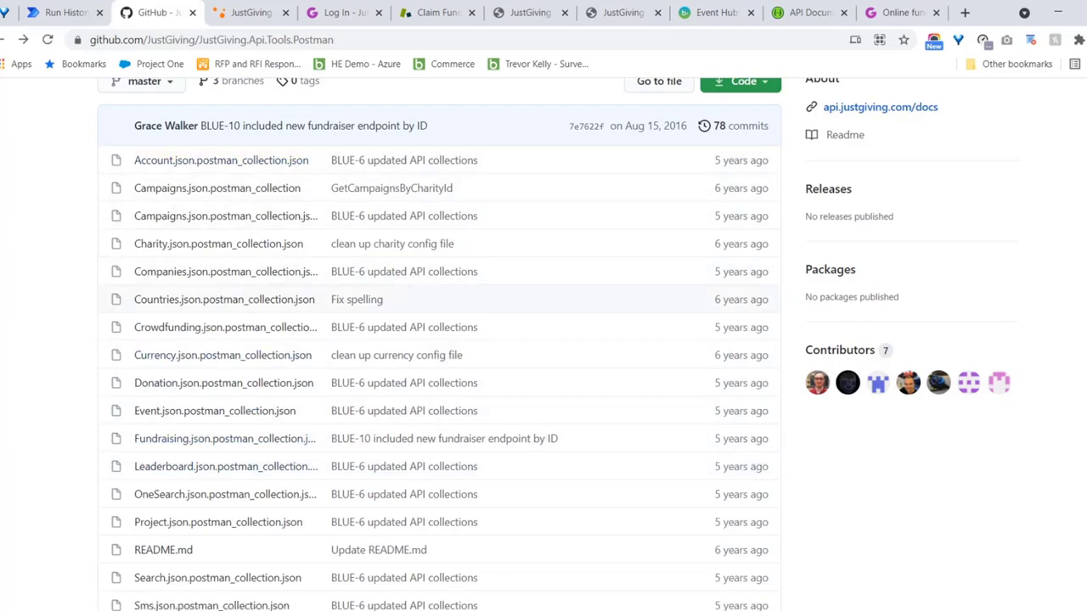
{"action": "scroll", "coordinate": [445, 416], "scroll_direction": "down", "scroll_amount": 1}
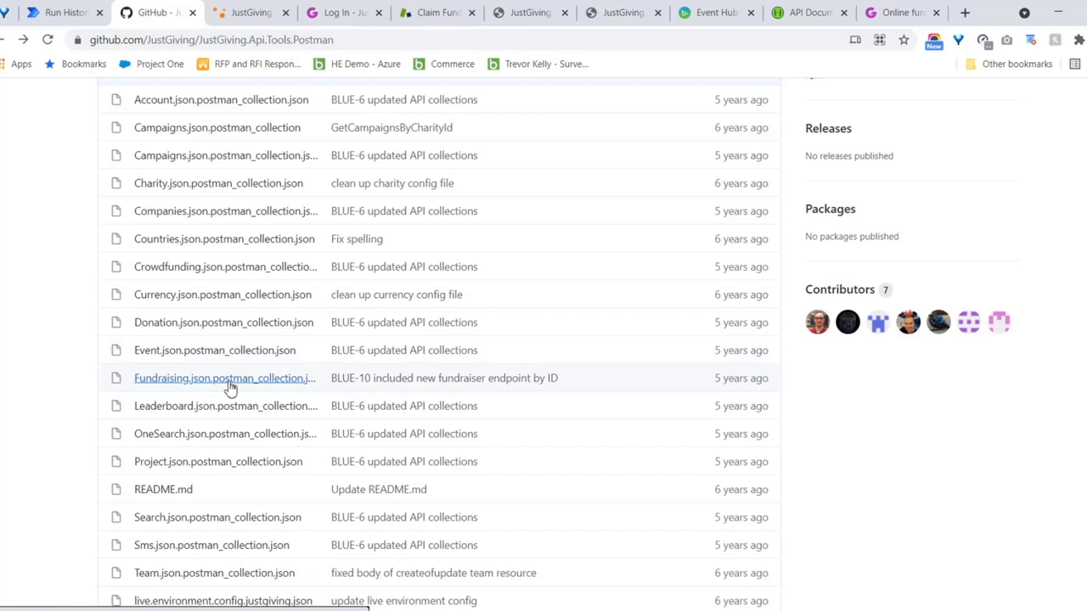
Read through the Fundraising collection JSON, highlighting the DeleteFundraisingPageUpdates request name
{"action": "left_click", "coordinate": [228, 378]}
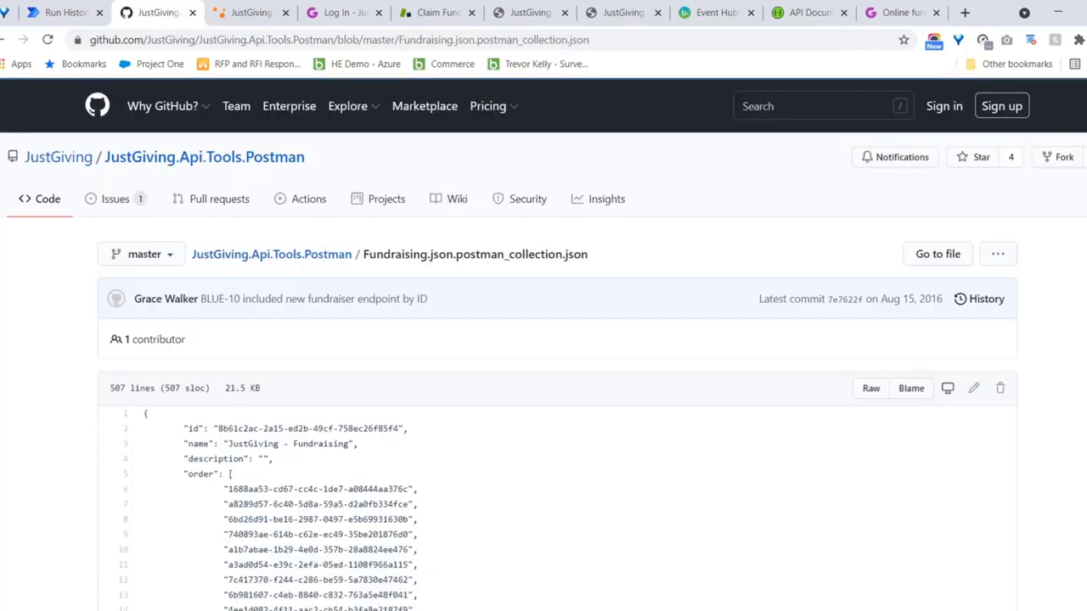
{"action": "scroll", "coordinate": [544, 344], "scroll_direction": "down", "scroll_amount": 5}
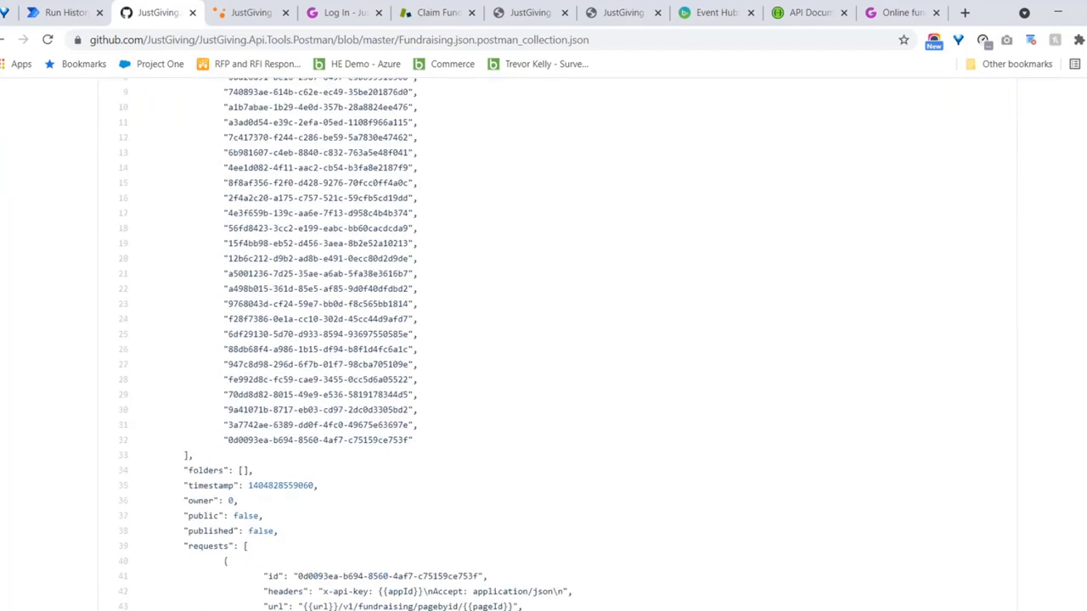
{"action": "scroll", "coordinate": [544, 344], "scroll_direction": "down", "scroll_amount": 3}
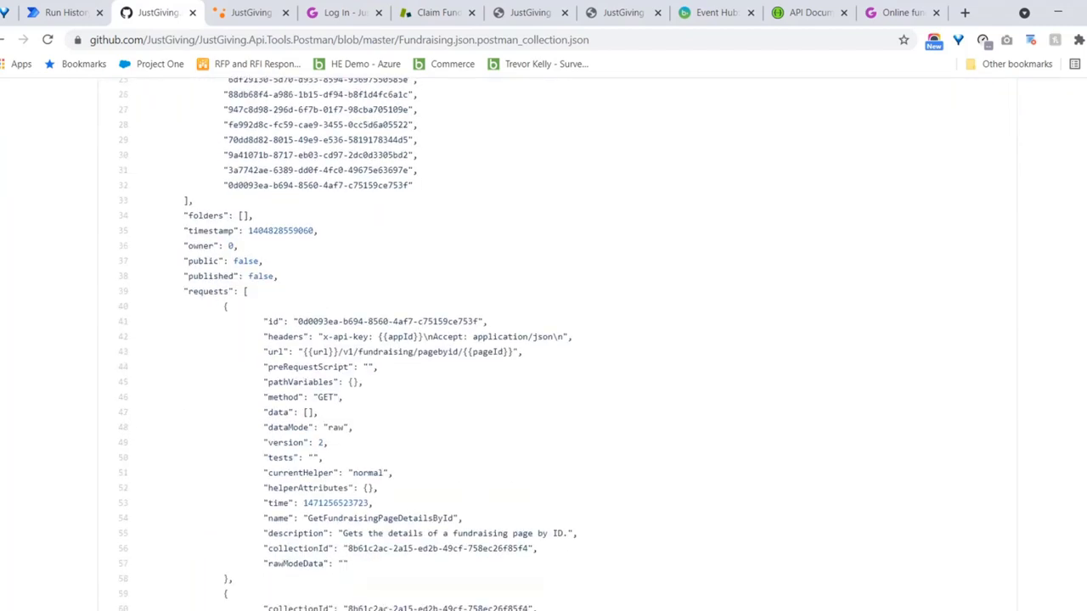
{"action": "scroll", "coordinate": [544, 344], "scroll_direction": "down", "scroll_amount": 5}
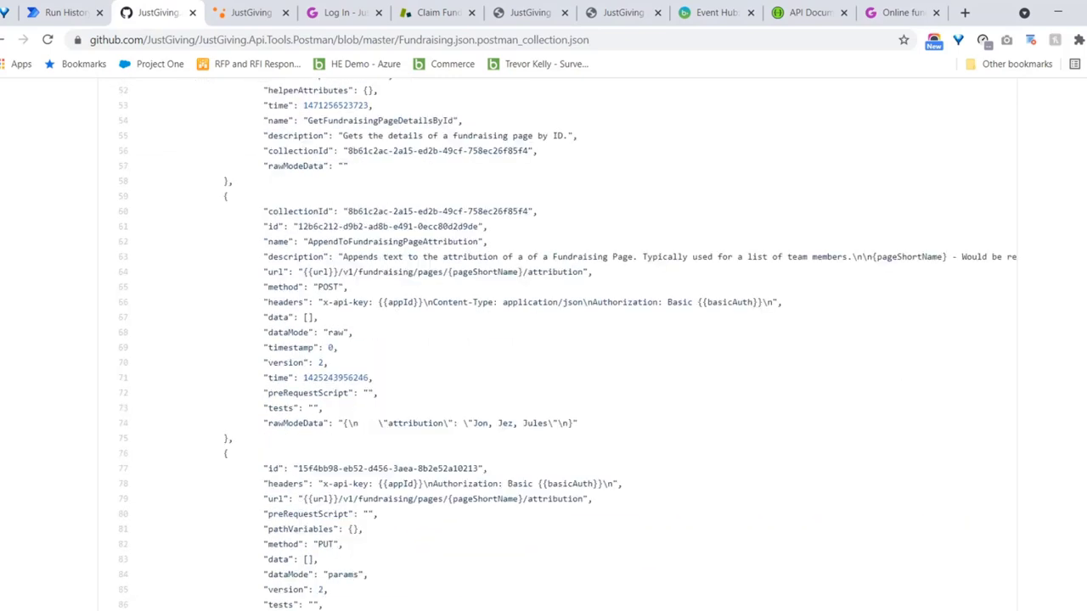
{"action": "scroll", "coordinate": [543, 344], "scroll_direction": "down", "scroll_amount": 2}
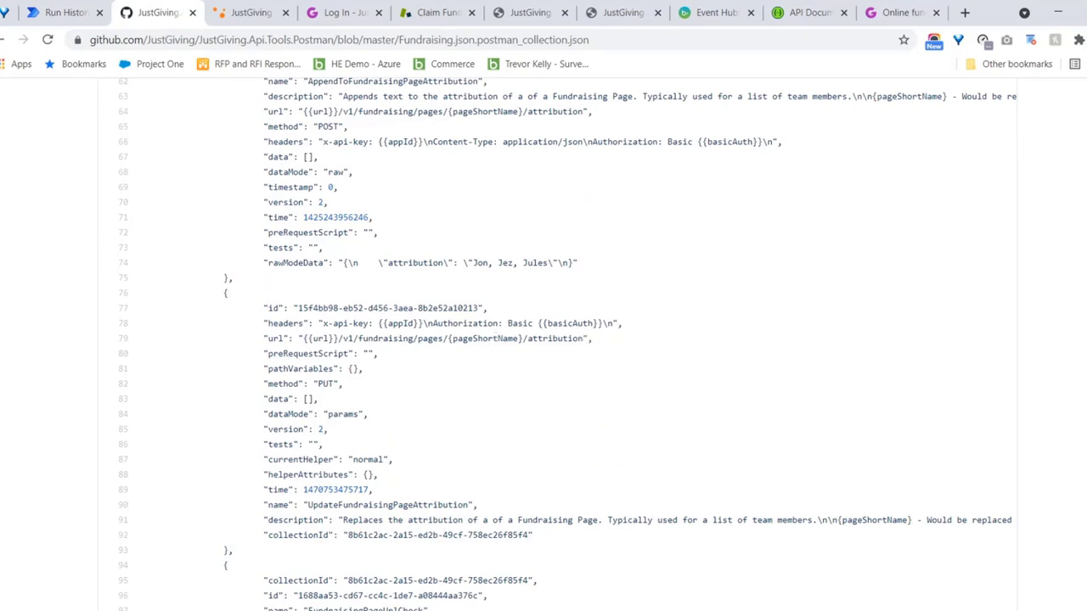
{"action": "scroll", "coordinate": [563, 345], "scroll_direction": "down", "scroll_amount": 5}
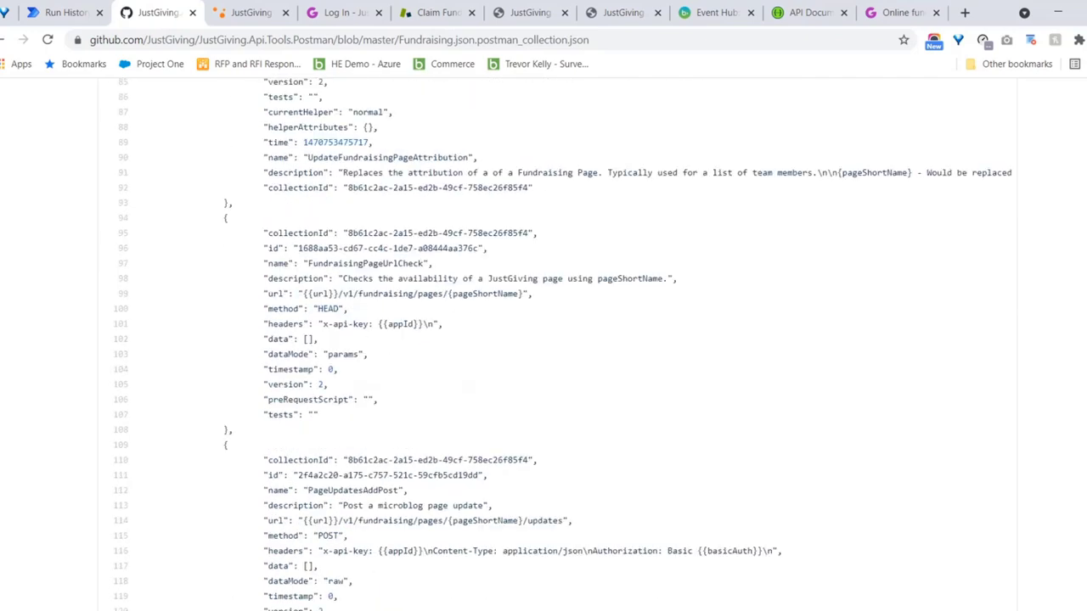
{"action": "scroll", "coordinate": [563, 345], "scroll_direction": "down", "scroll_amount": 1}
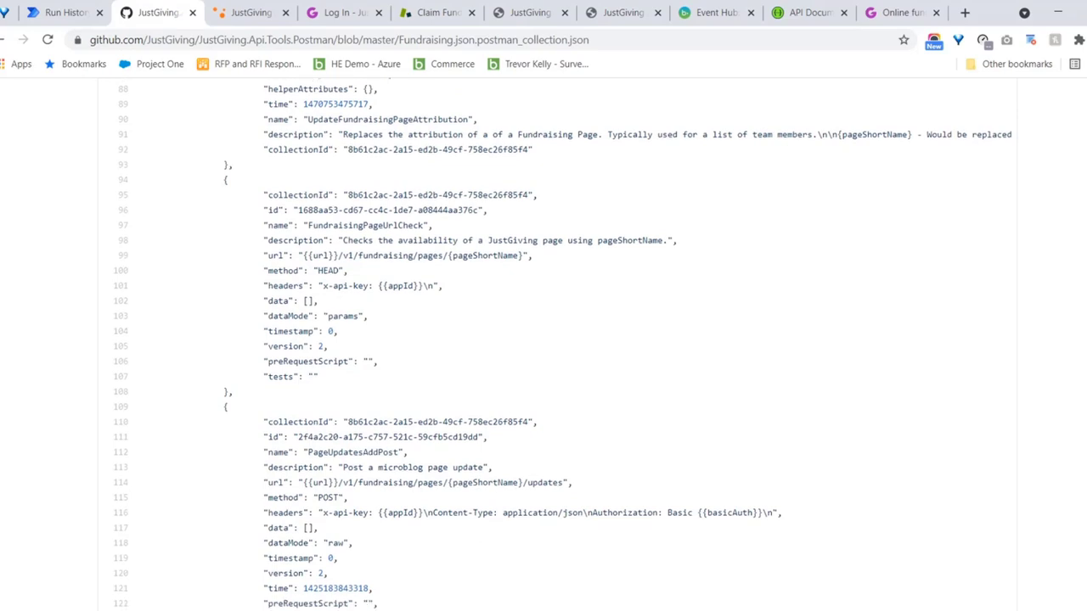
{"action": "scroll", "coordinate": [563, 345], "scroll_direction": "down", "scroll_amount": 3}
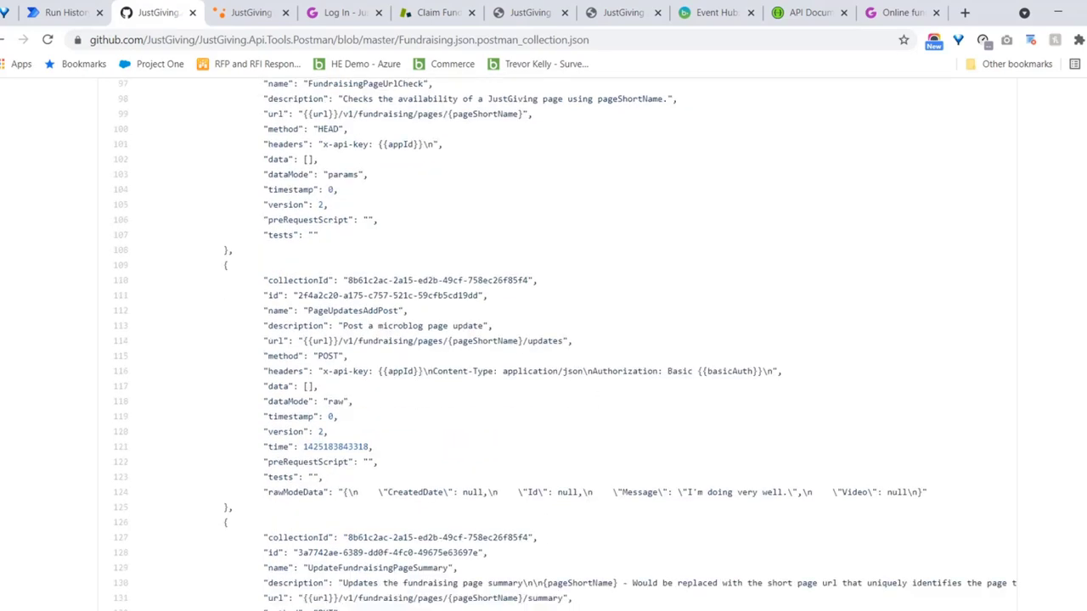
{"action": "scroll", "coordinate": [563, 345], "scroll_direction": "down", "scroll_amount": 2}
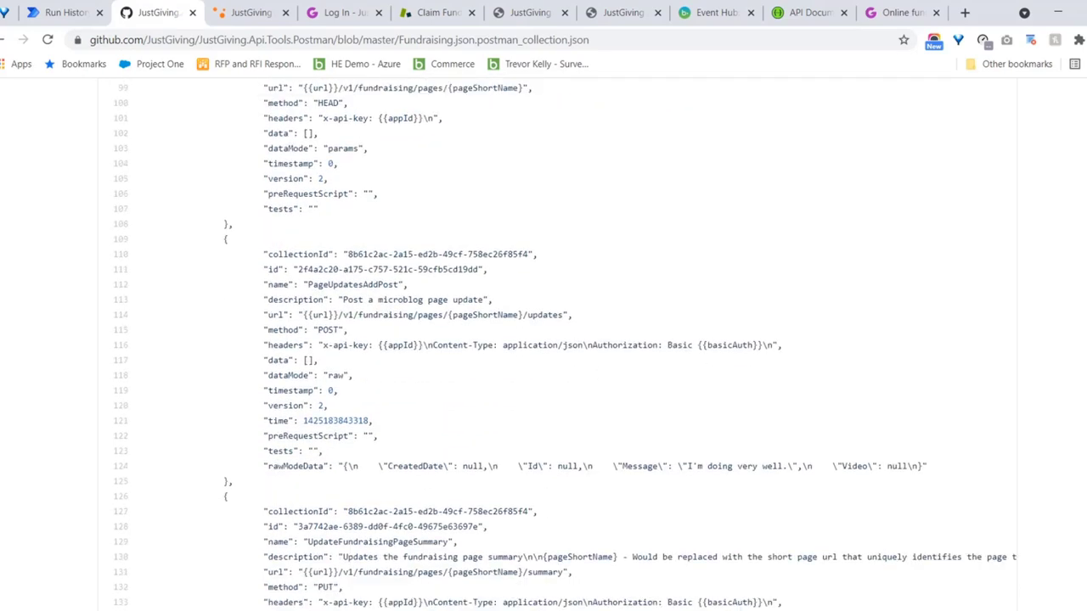
{"action": "scroll", "coordinate": [563, 345], "scroll_direction": "down", "scroll_amount": 8}
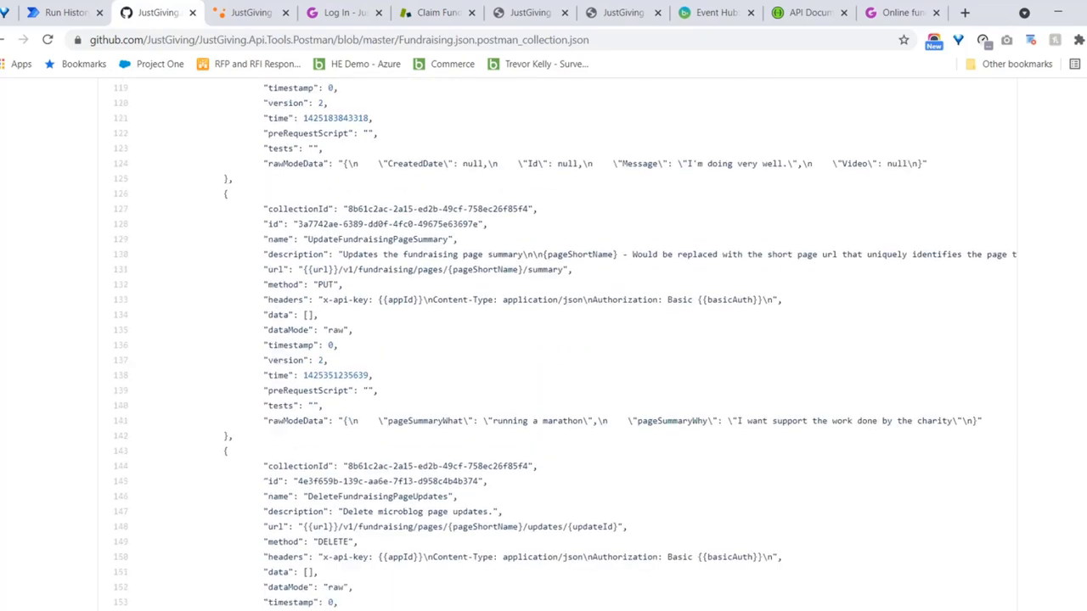
{"action": "scroll", "coordinate": [1039, 296], "scroll_direction": "down", "scroll_amount": 2}
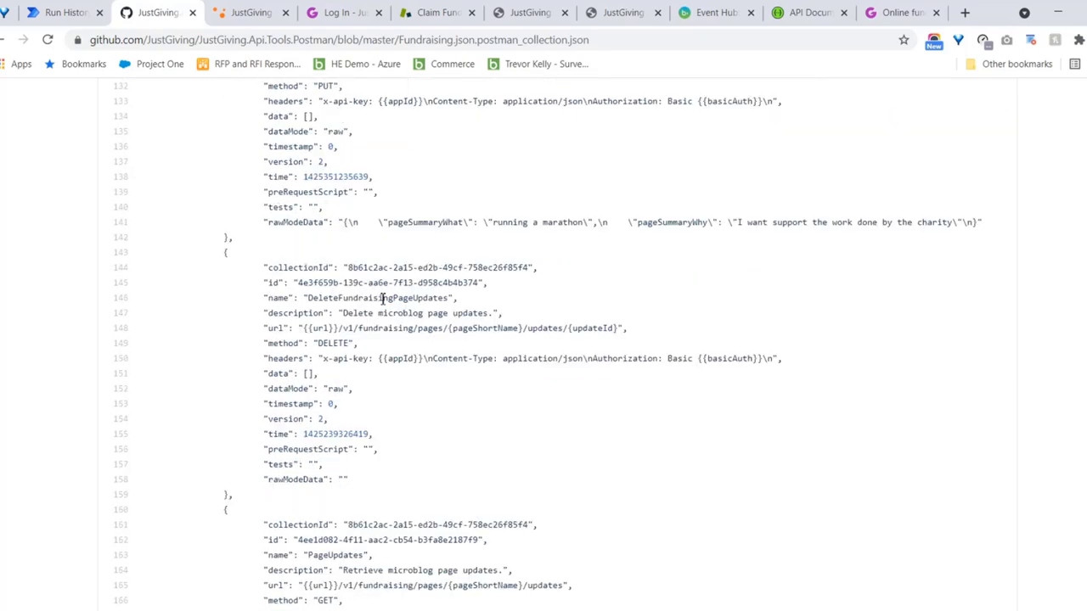
{"action": "left_click_drag", "start_coordinate": [449, 298], "coordinate": [318, 298]}
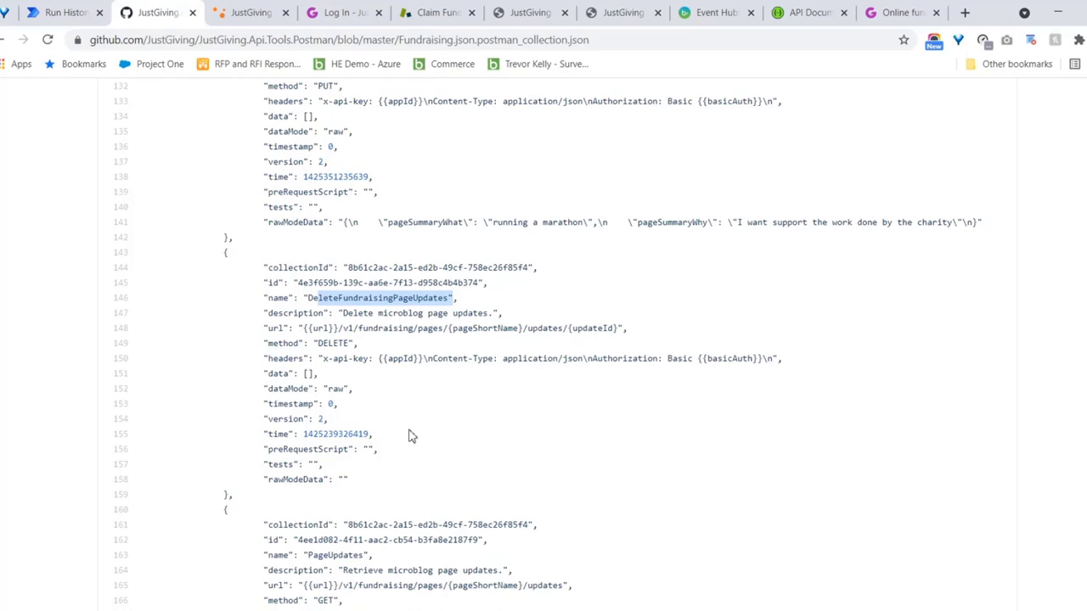
{"action": "scroll", "coordinate": [411, 436], "scroll_direction": "up", "scroll_amount": 20}
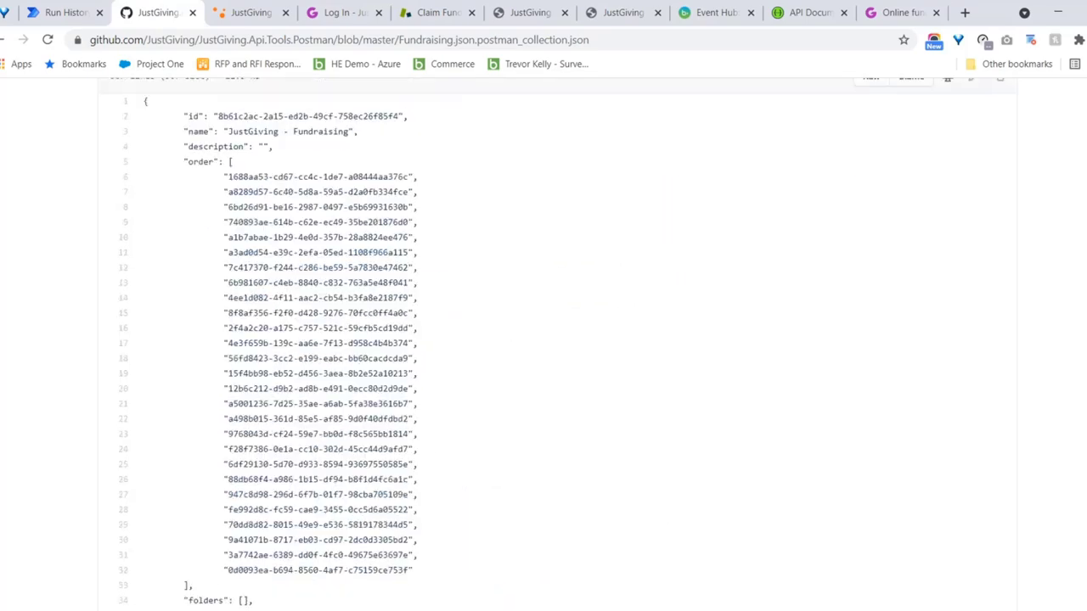
{"action": "scroll", "coordinate": [543, 339], "scroll_direction": "up", "scroll_amount": 4}
Go back to the repository file list and reopen Fundraising.json.postman_collection.json
{"action": "key", "text": "alt+Left"}
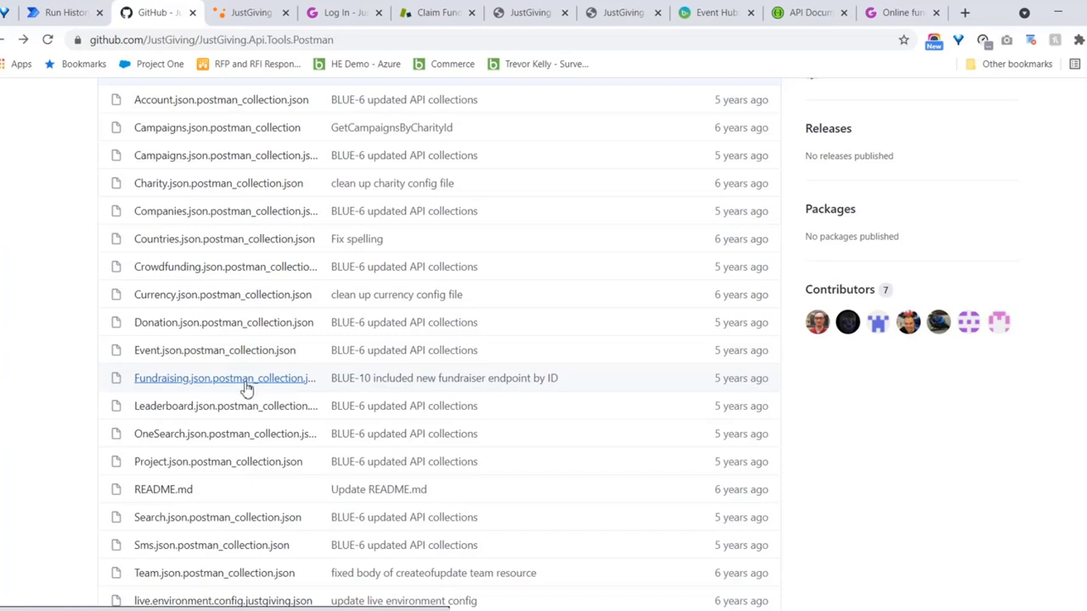
{"action": "left_click", "coordinate": [246, 384]}
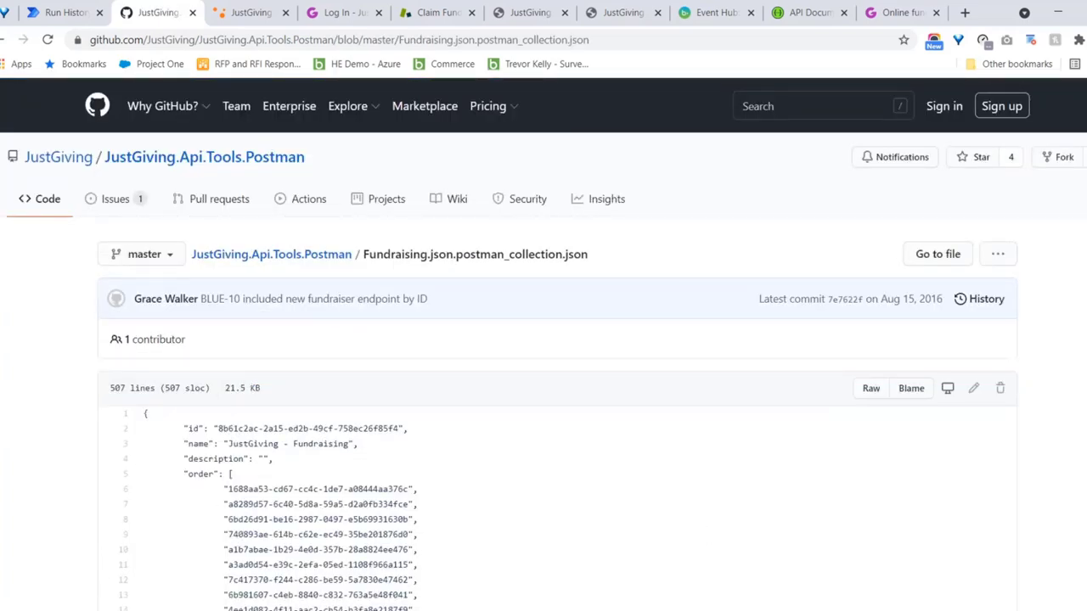
{"action": "scroll", "coordinate": [1067, 255], "scroll_direction": "down", "scroll_amount": 1}
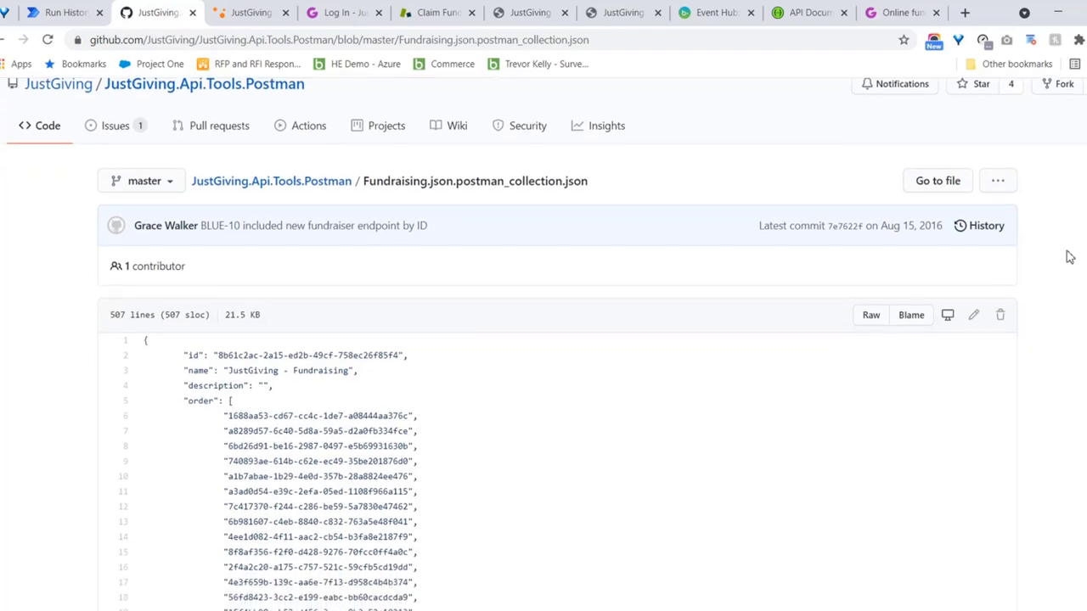
Save the raw Fundraising JSON to Downloads as SkillsLab-Fundraising.json.postman_collection
{"action": "left_click", "coordinate": [874, 316]}
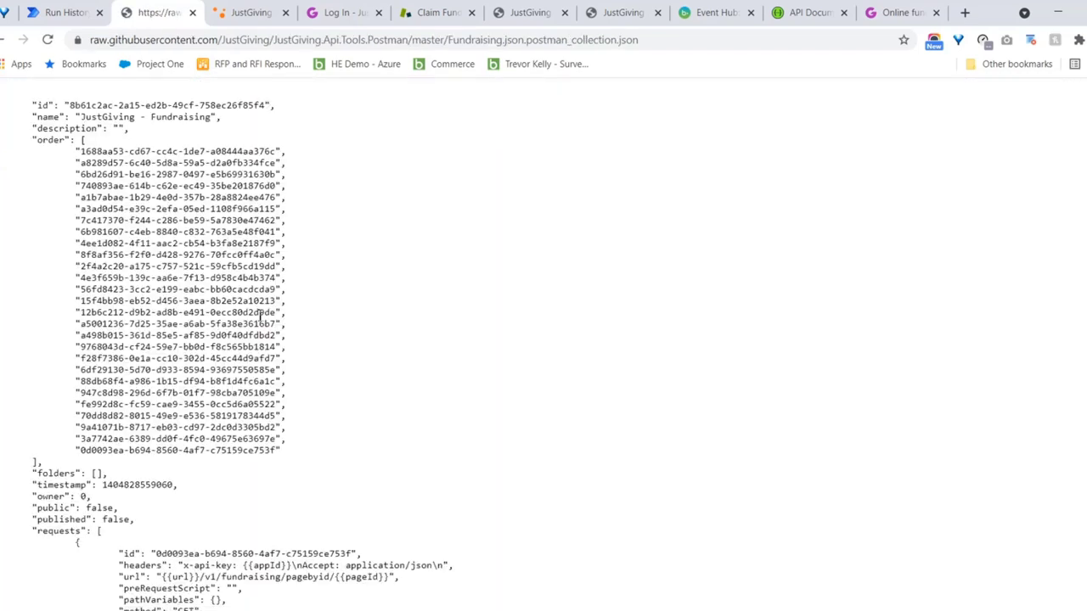
{"action": "right_click", "coordinate": [336, 214]}
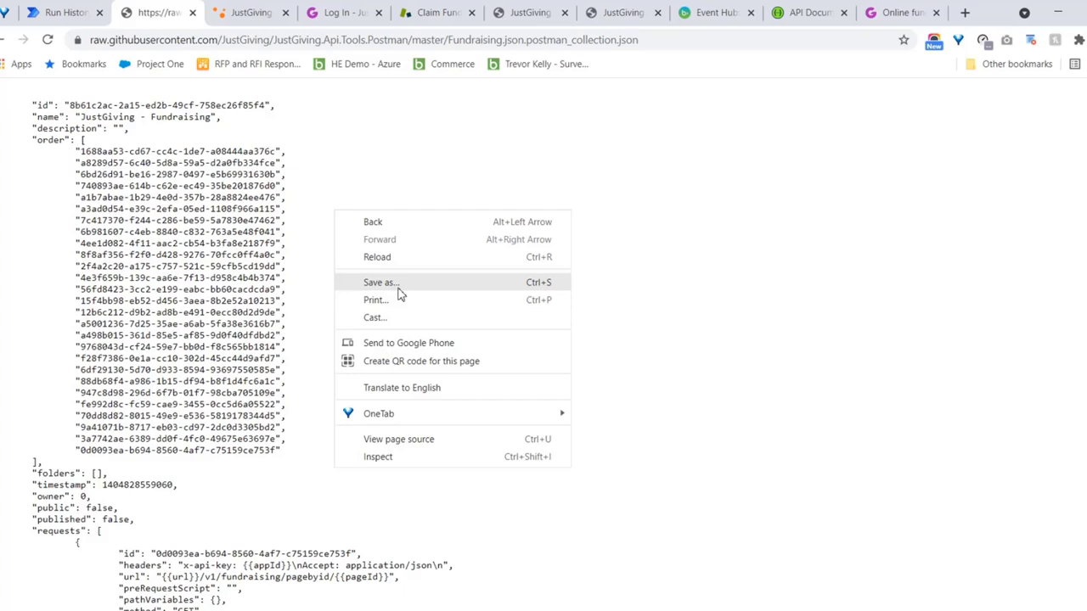
{"action": "left_click", "coordinate": [398, 285]}
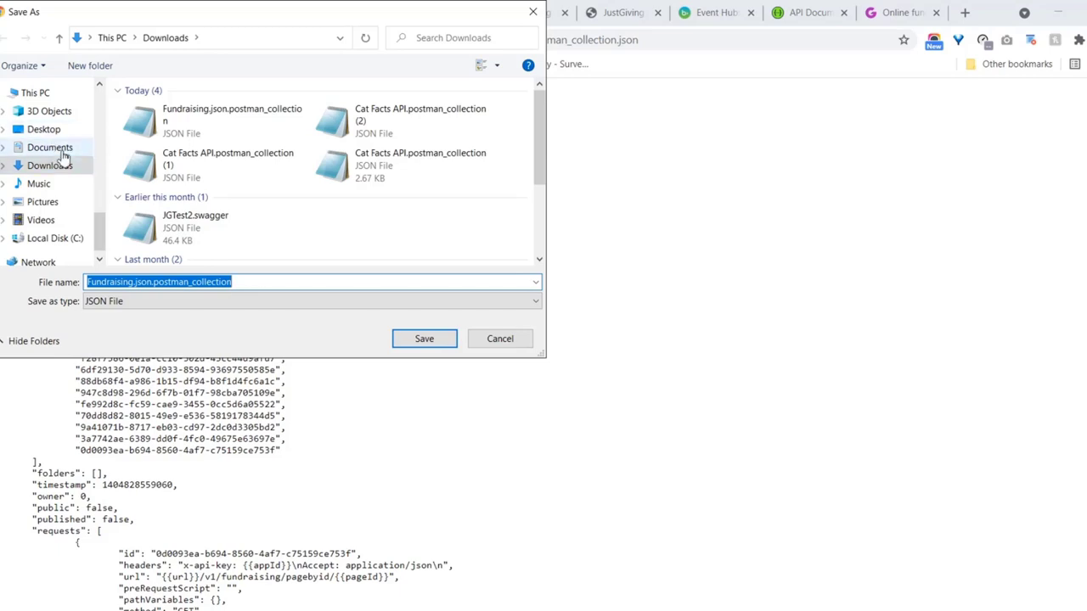
{"action": "left_click", "coordinate": [88, 281]}
{"action": "type", "text": "SkillsLab-"}
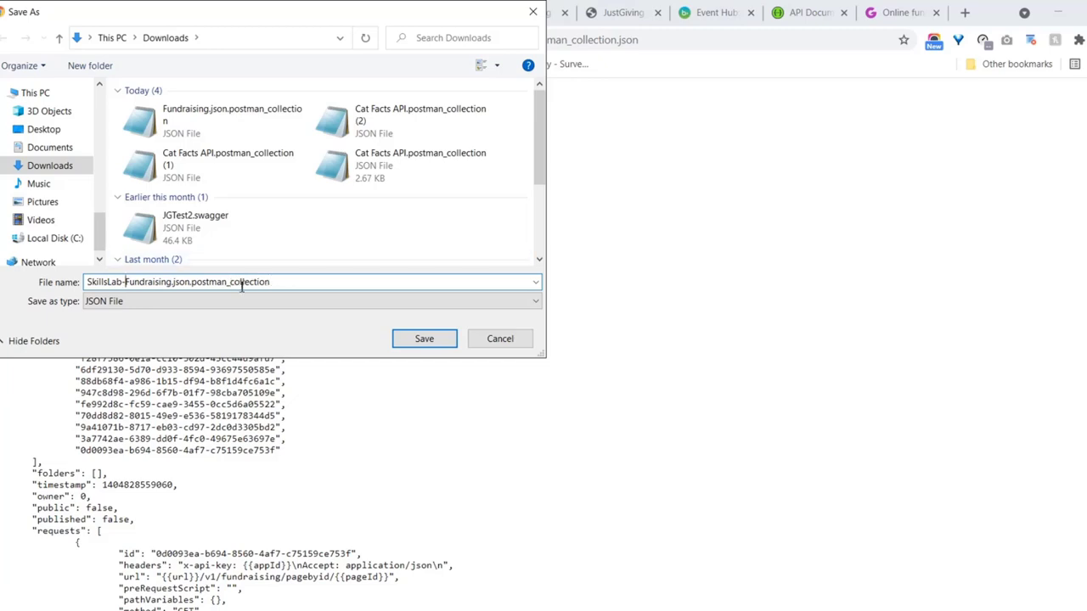
{"action": "left_click", "coordinate": [435, 337]}
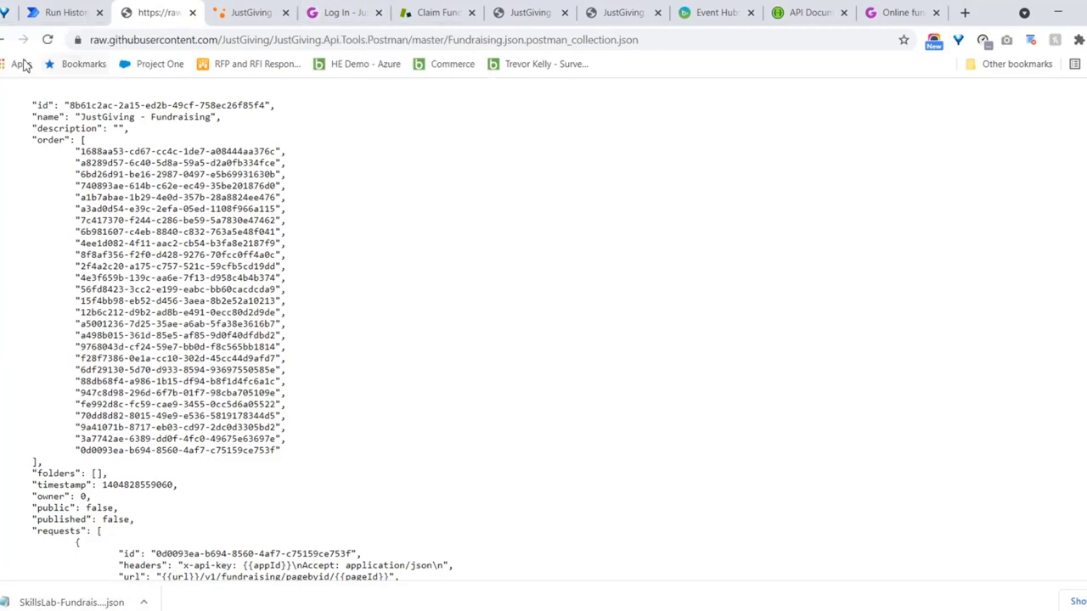
Go back to the GitHub repository's main page and open its README.md
{"action": "left_click", "coordinate": [3, 39]}
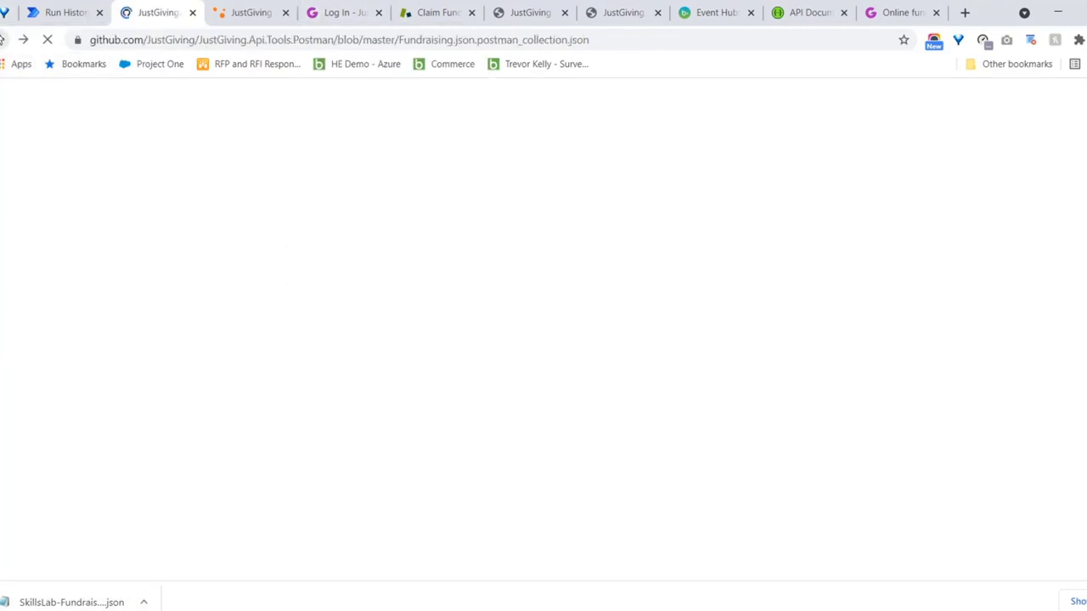
{"action": "left_click", "coordinate": [2, 39]}
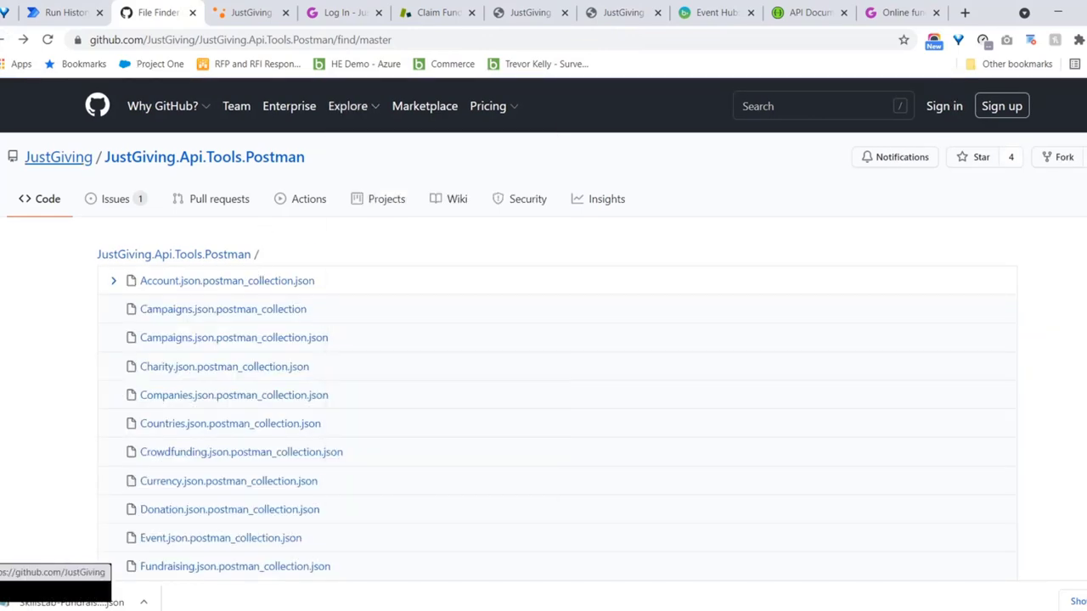
{"action": "left_click", "coordinate": [7, 39]}
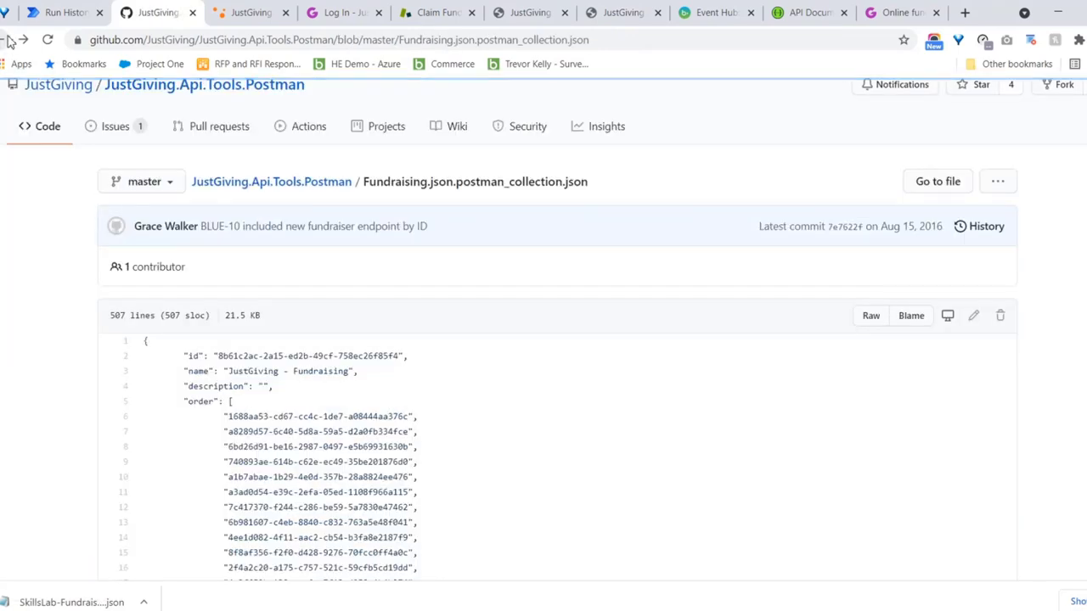
{"action": "left_click", "coordinate": [6, 39]}
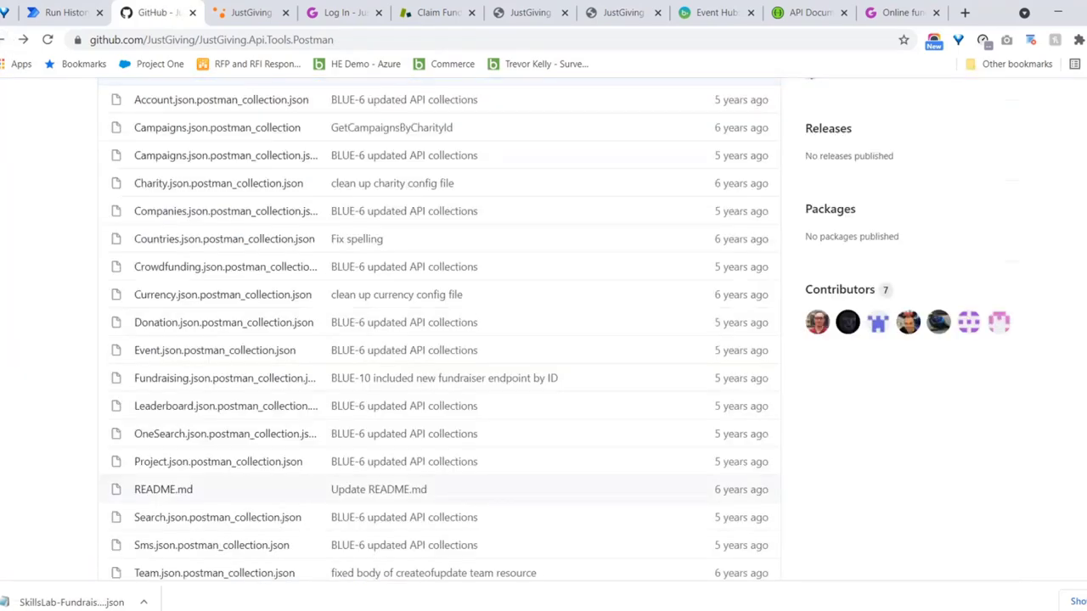
{"action": "scroll", "coordinate": [262, 513], "scroll_direction": "down", "scroll_amount": 3}
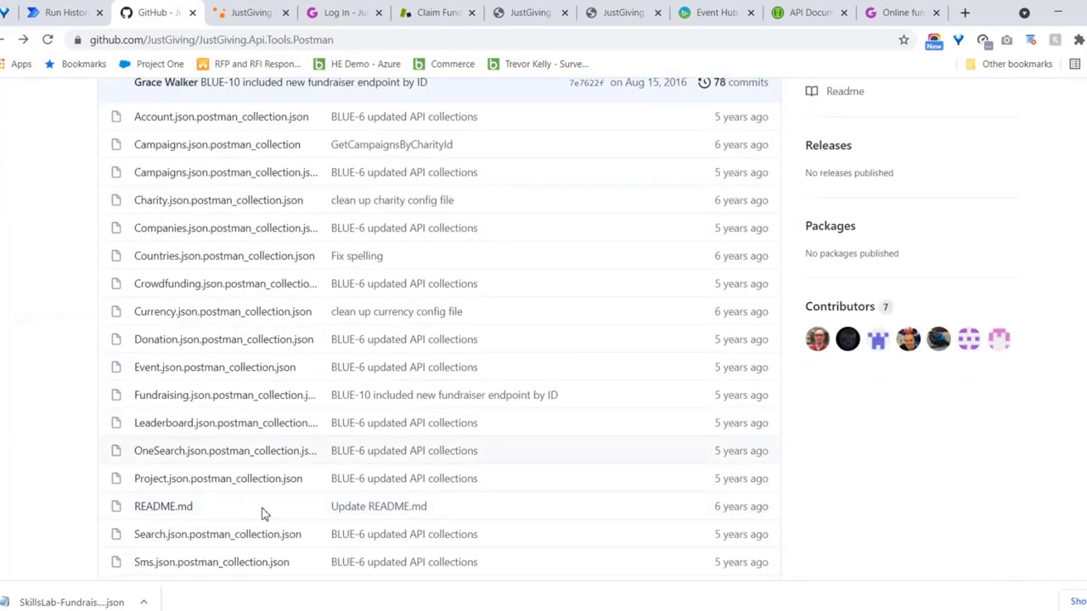
{"action": "left_click", "coordinate": [164, 507]}
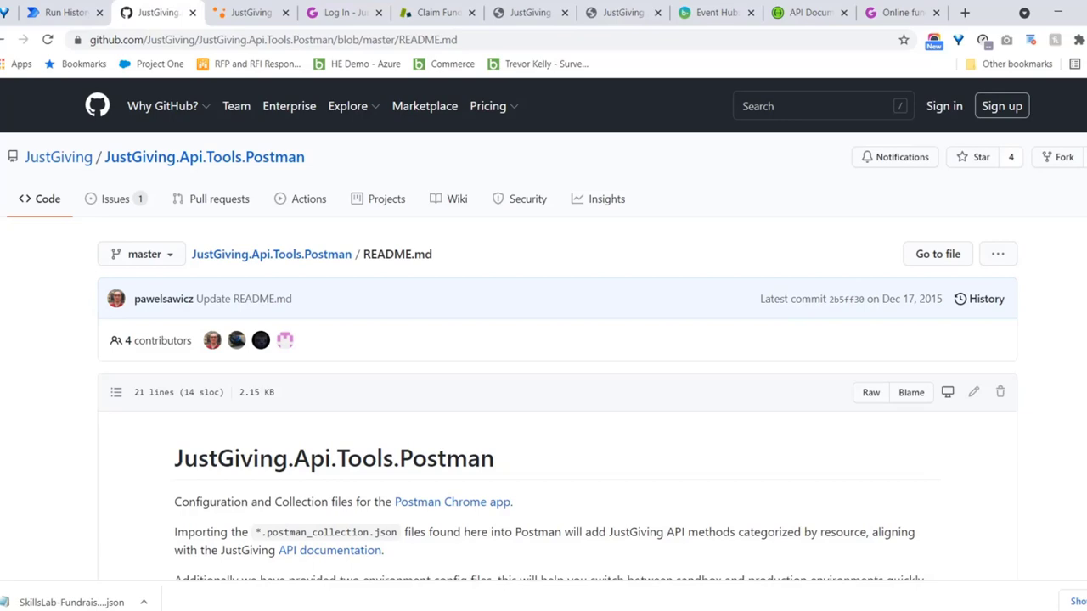
Scroll to the README's Usage steps, select yourAppID, and open the downloaded SkillsLab collection file
{"action": "scroll", "coordinate": [543, 339], "scroll_direction": "down", "scroll_amount": 3}
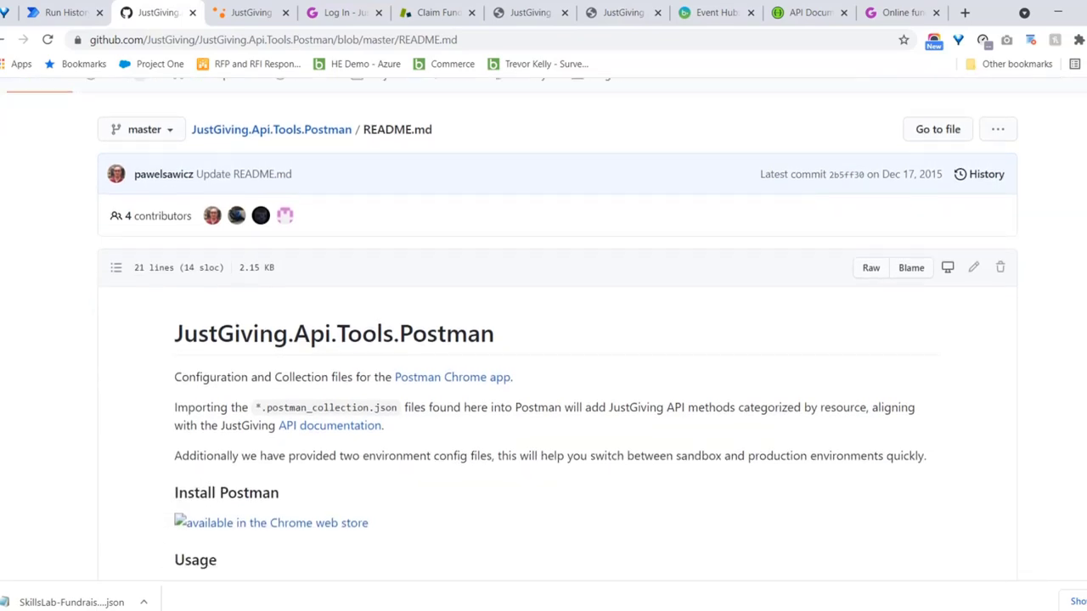
{"action": "scroll", "coordinate": [544, 339], "scroll_direction": "down", "scroll_amount": 4}
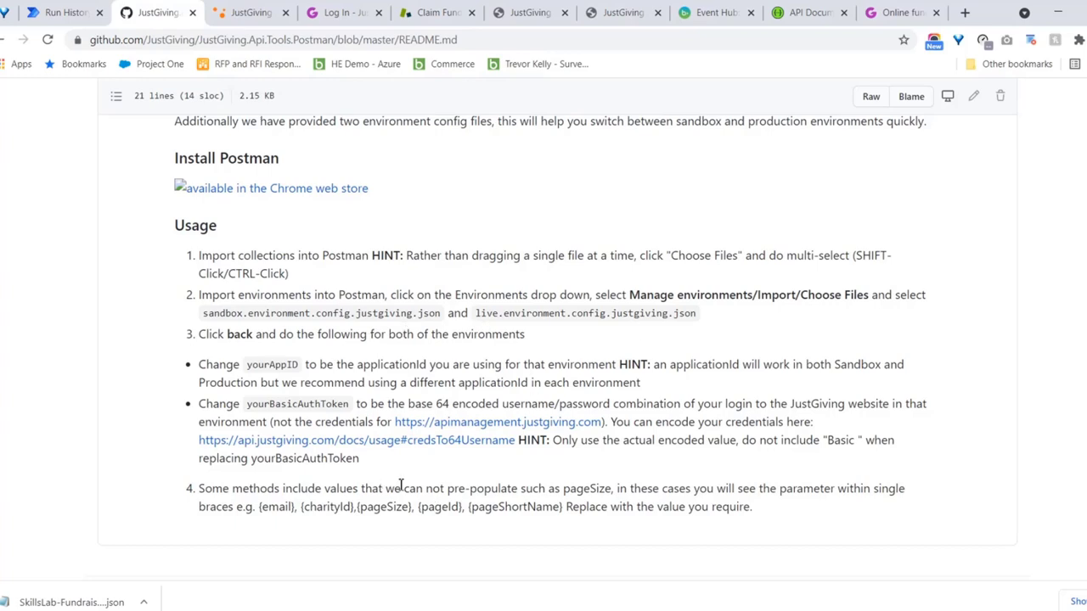
{"action": "double_click", "coordinate": [288, 367]}
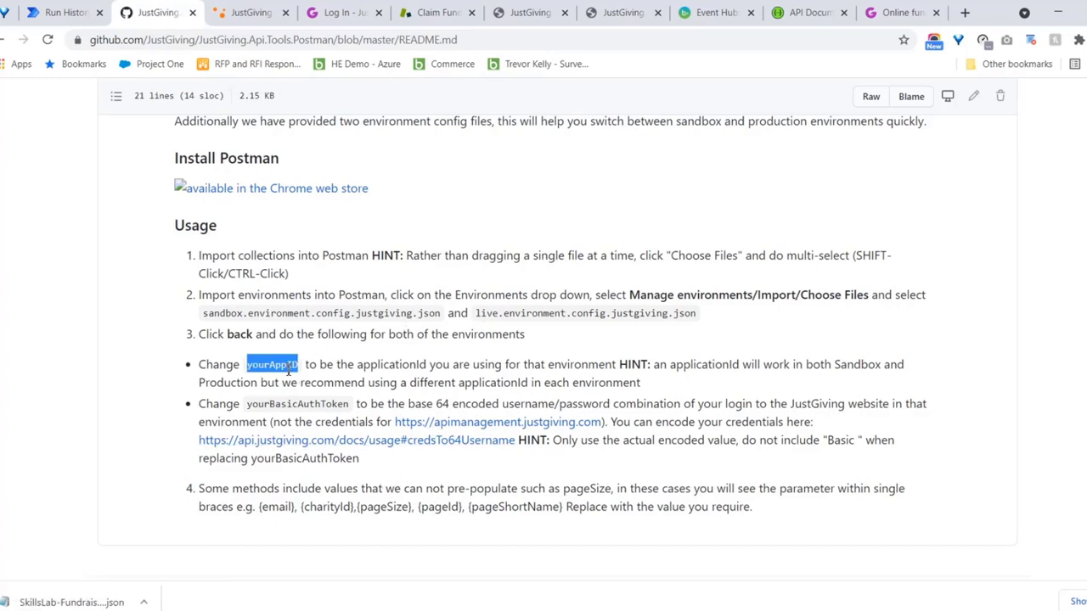
{"action": "left_click", "coordinate": [76, 602]}
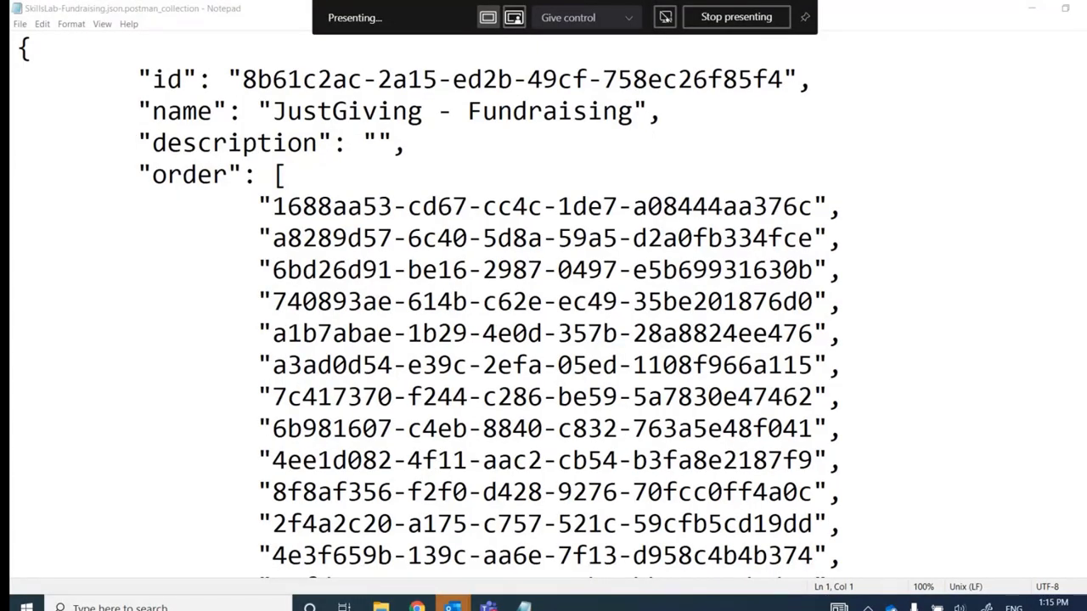
Locate the {{appId}}, {{basicAuth}} and {{url}} placeholders in the collection, then bring up Notepad's Edit menu
{"action": "scroll", "coordinate": [544, 306], "scroll_direction": "down", "scroll_amount": 15}
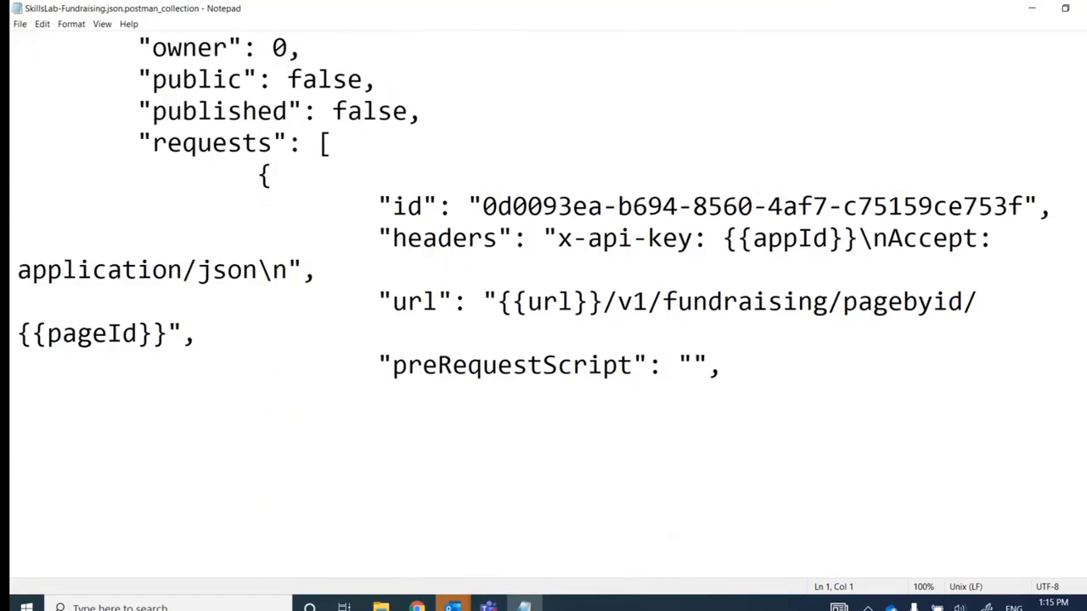
{"action": "scroll", "coordinate": [549, 303], "scroll_direction": "up", "scroll_amount": 1}
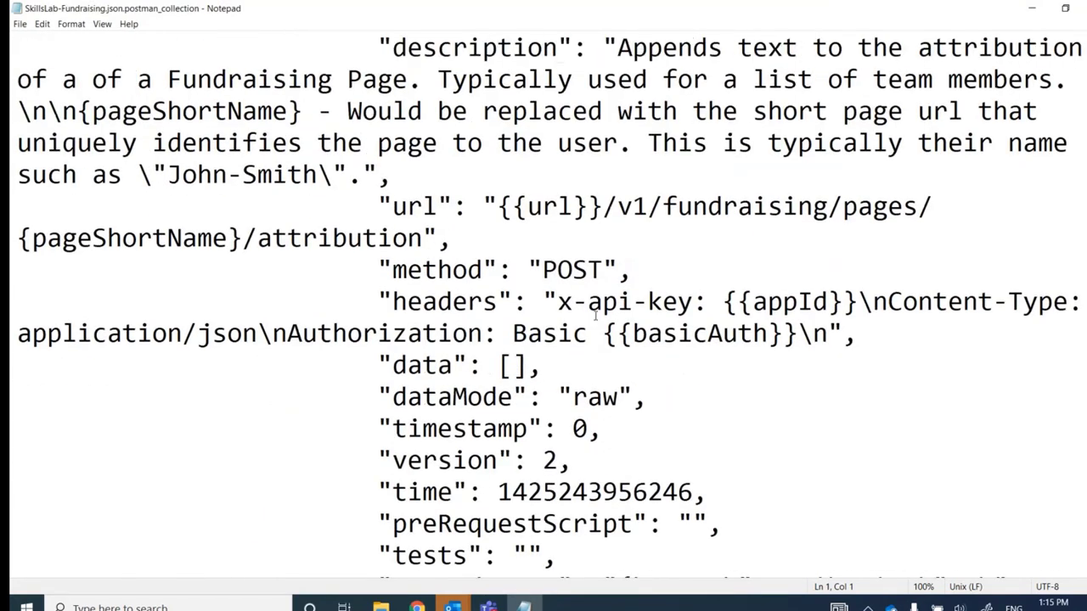
{"action": "left_click_drag", "start_coordinate": [723, 302], "coordinate": [856, 288]}
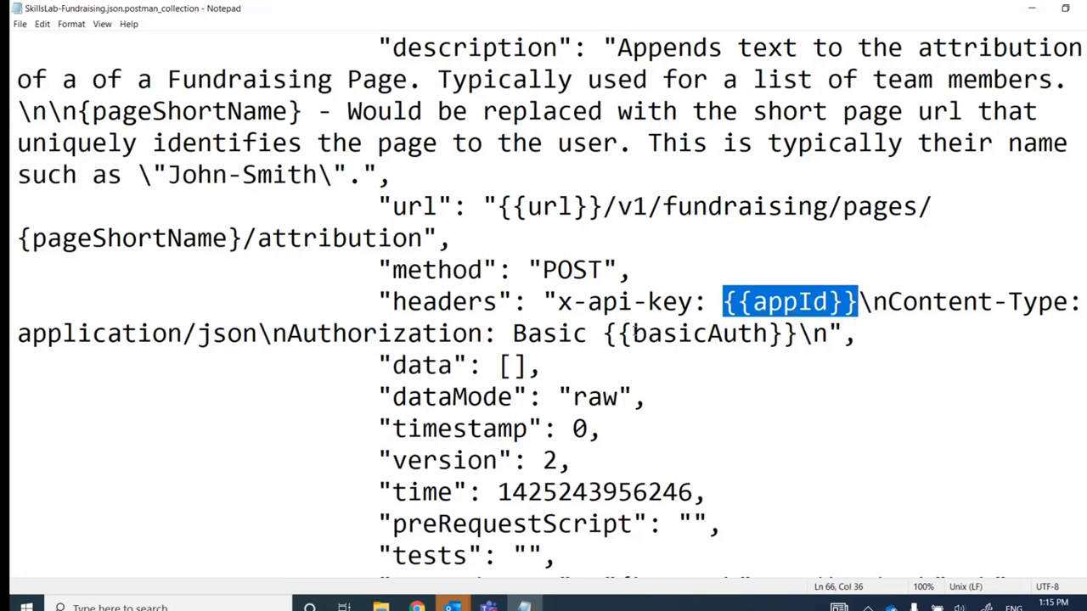
{"action": "left_click_drag", "start_coordinate": [605, 333], "coordinate": [798, 332]}
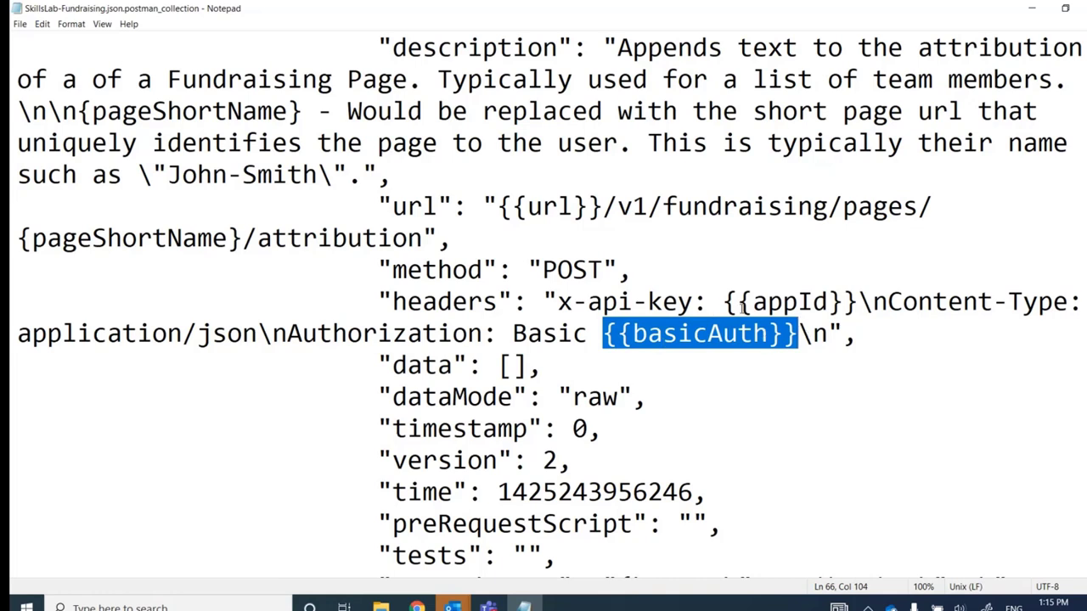
{"action": "left_click_drag", "start_coordinate": [498, 207], "coordinate": [604, 207]}
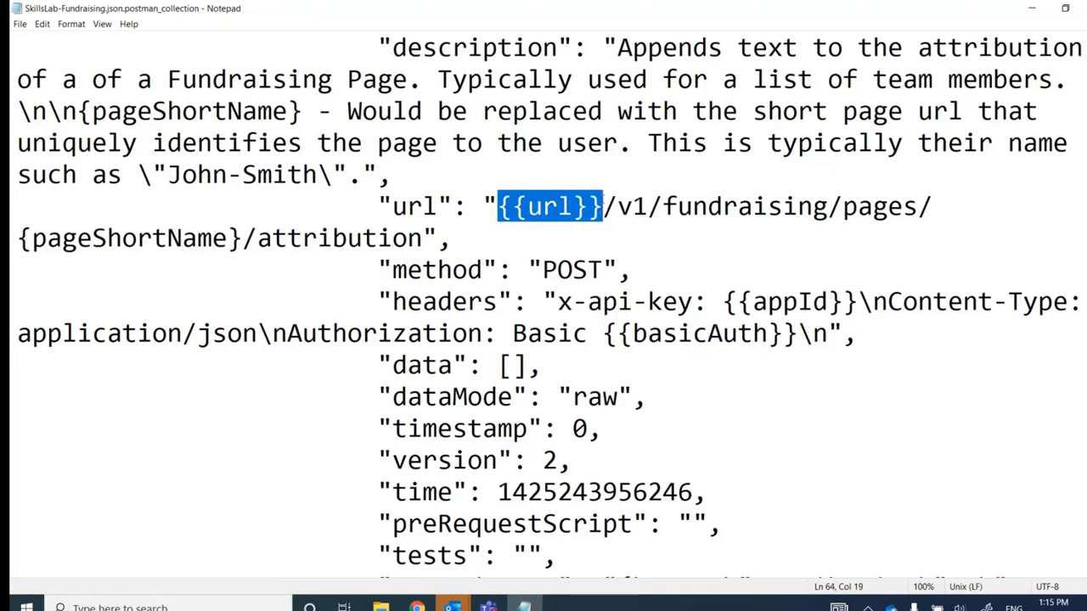
{"action": "left_click", "coordinate": [721, 397]}
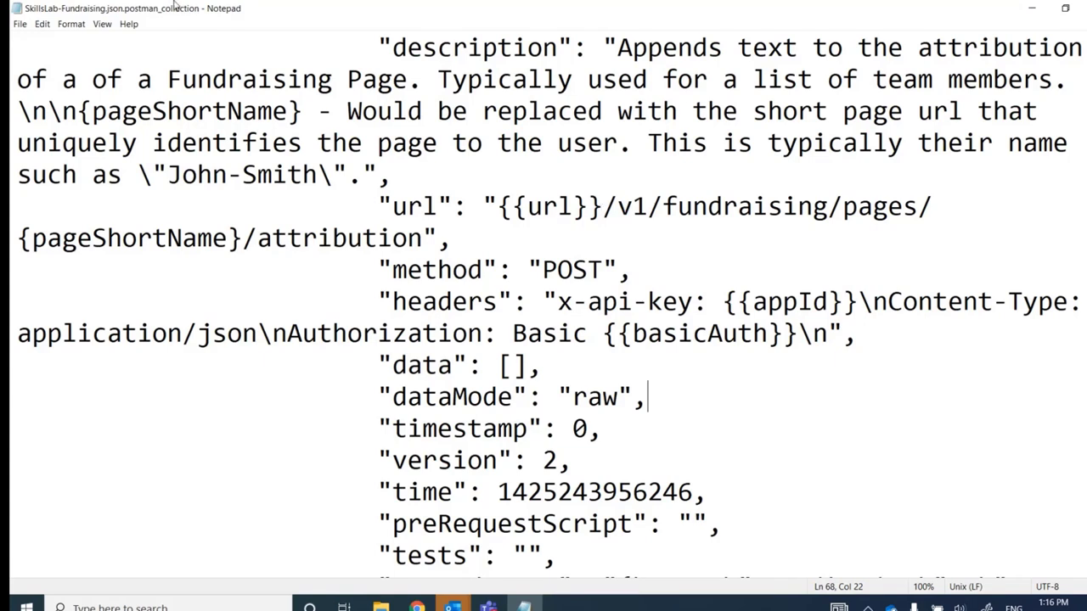
{"action": "left_click", "coordinate": [47, 25]}
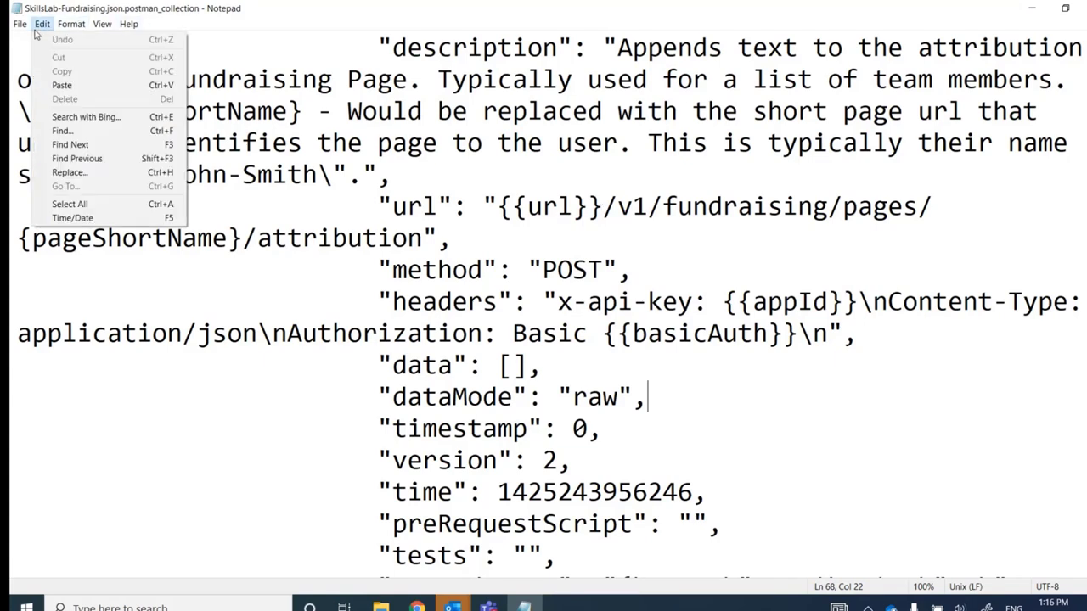
{"action": "left_click", "coordinate": [117, 176]}
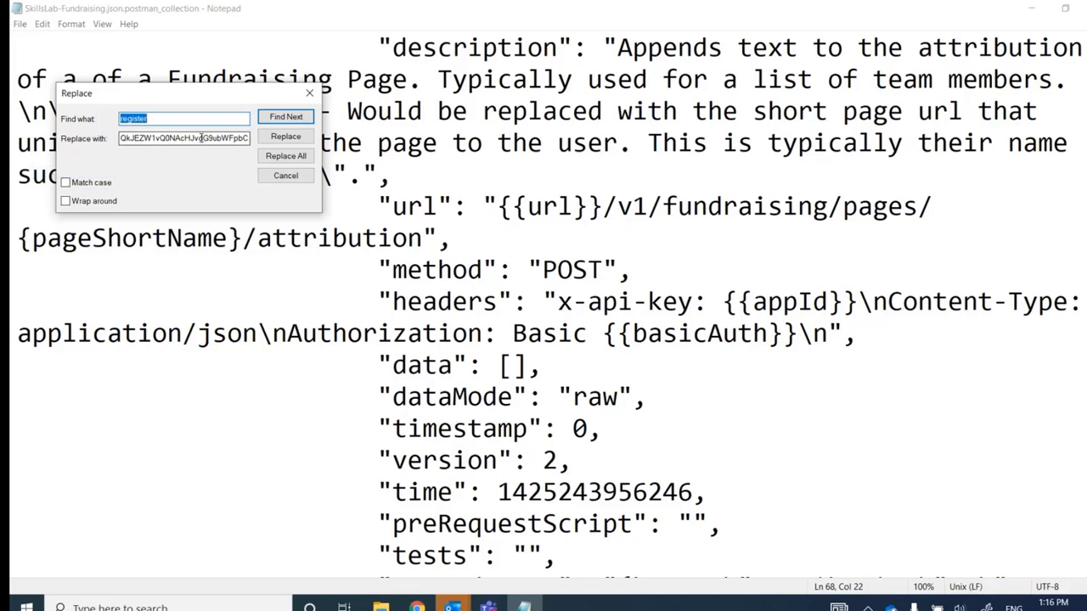
{"action": "key", "text": "BackSpace"}
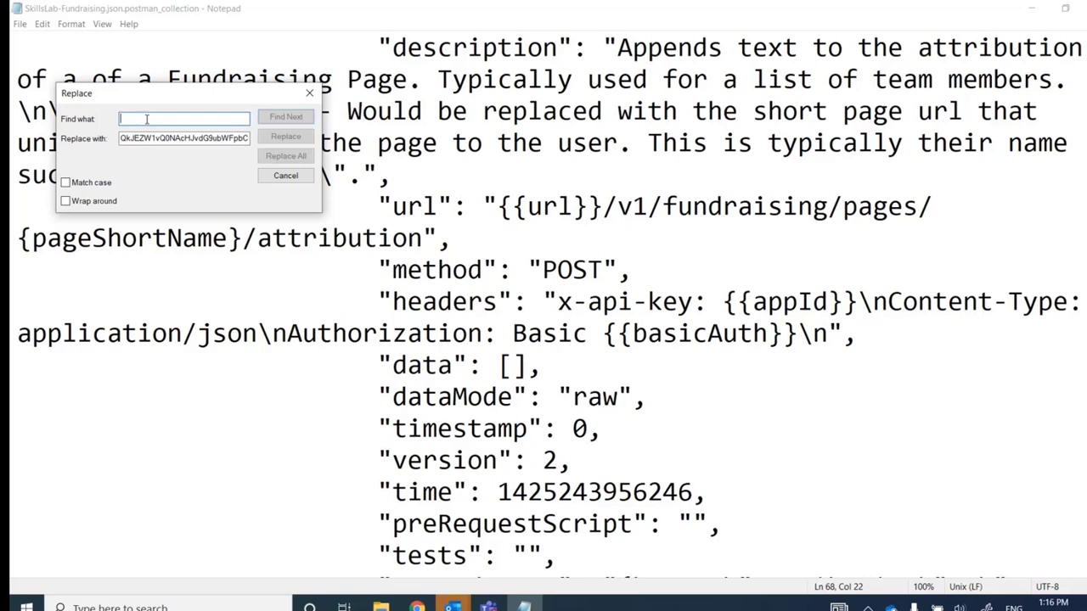
{"action": "type", "text": "{{url"}
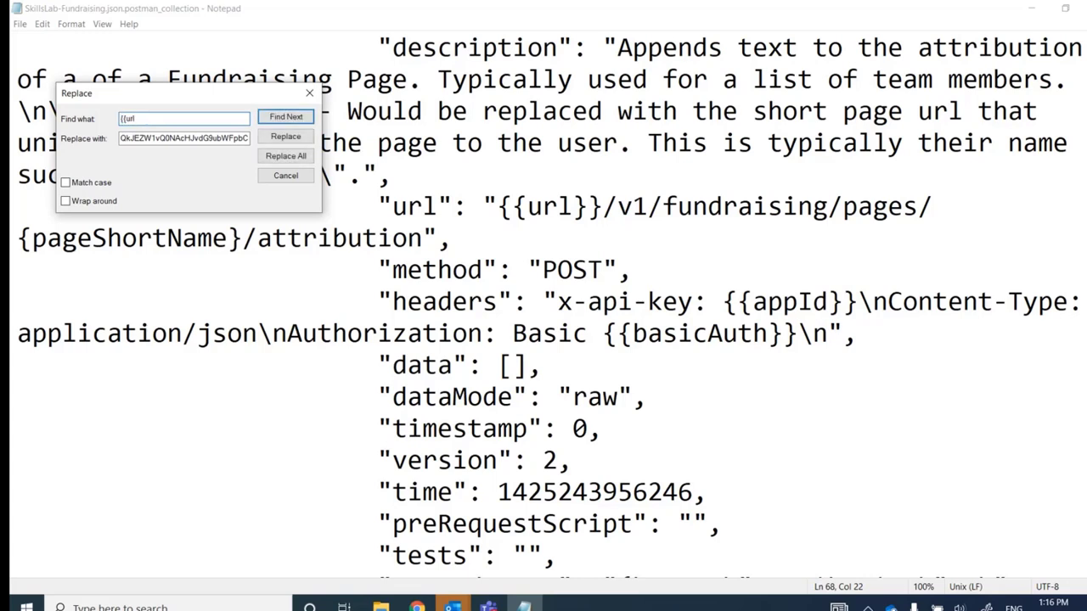
{"action": "type", "text": "}}"}
{"action": "double_click", "coordinate": [140, 137]}
{"action": "key", "text": "BackSpace"}
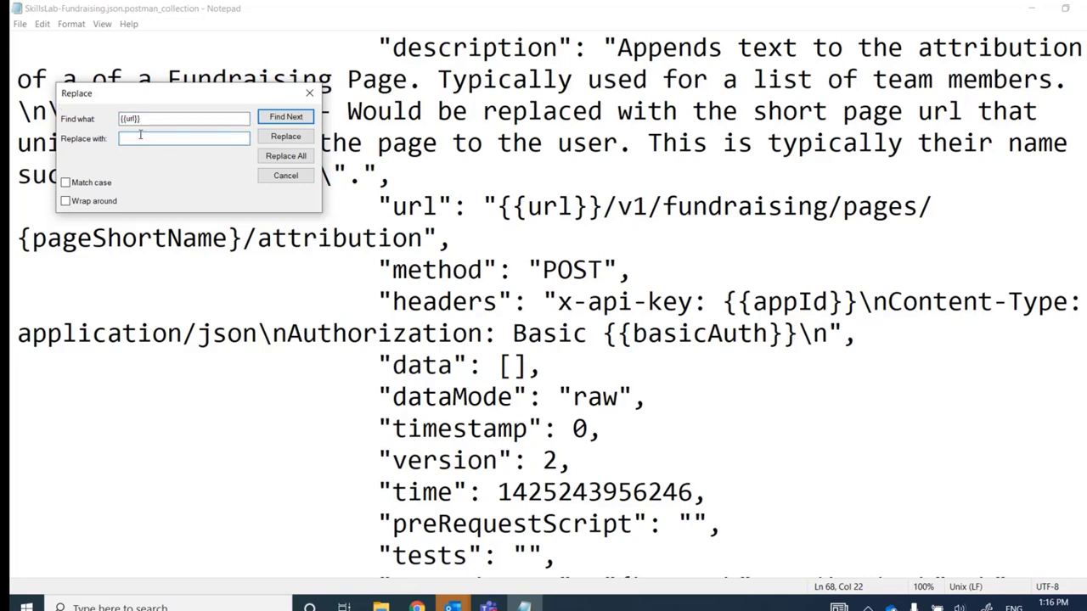
{"action": "type", "text": "https://api.justgiving.com"}
{"action": "left_click", "coordinate": [285, 156]}
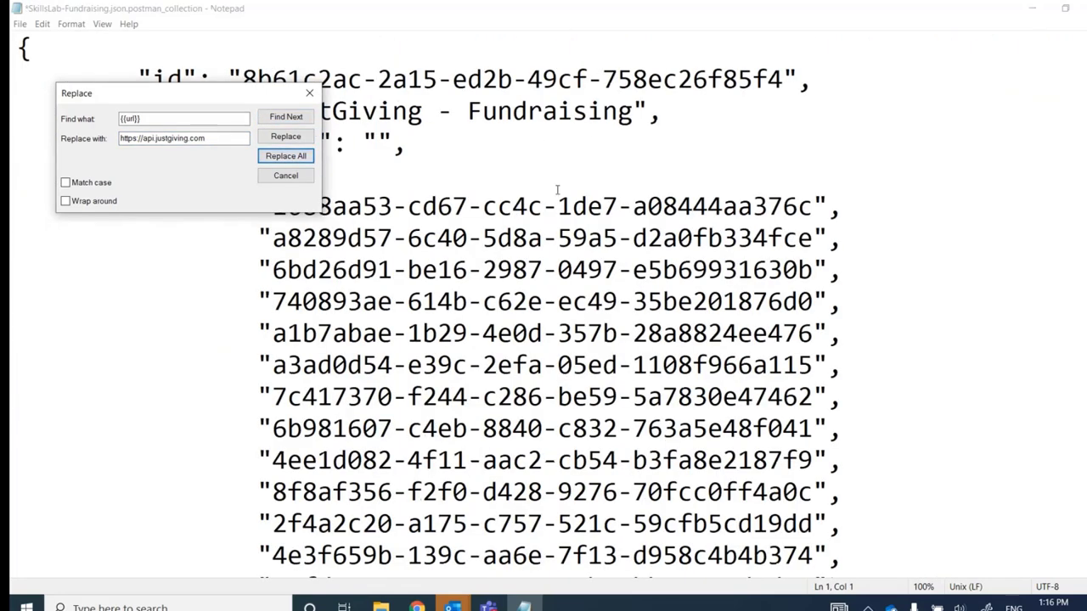
{"action": "left_click", "coordinate": [311, 93]}
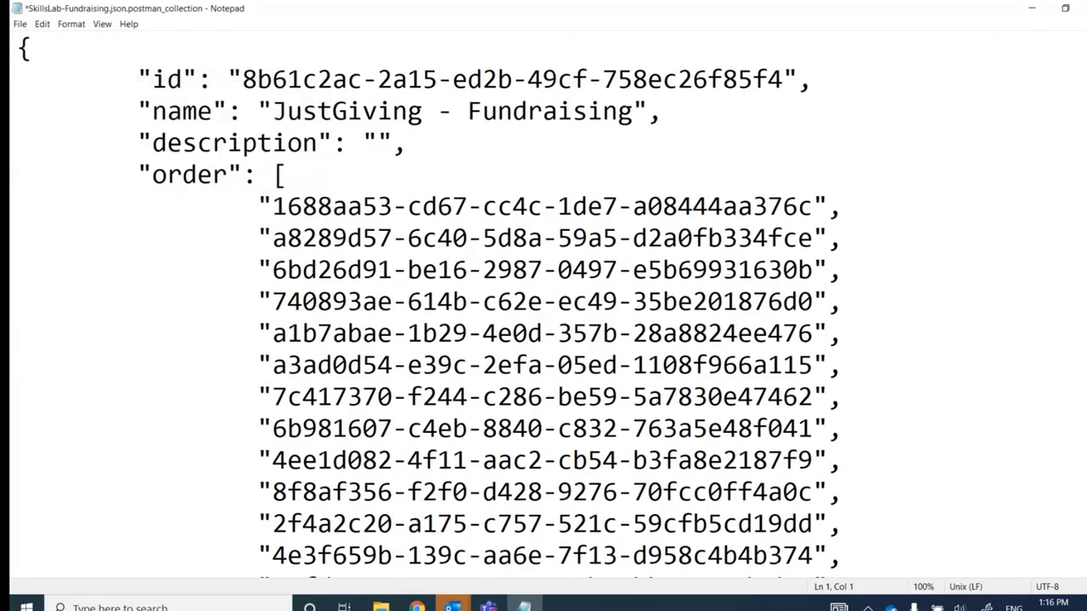
{"action": "scroll", "coordinate": [543, 306], "scroll_direction": "down", "scroll_amount": 10}
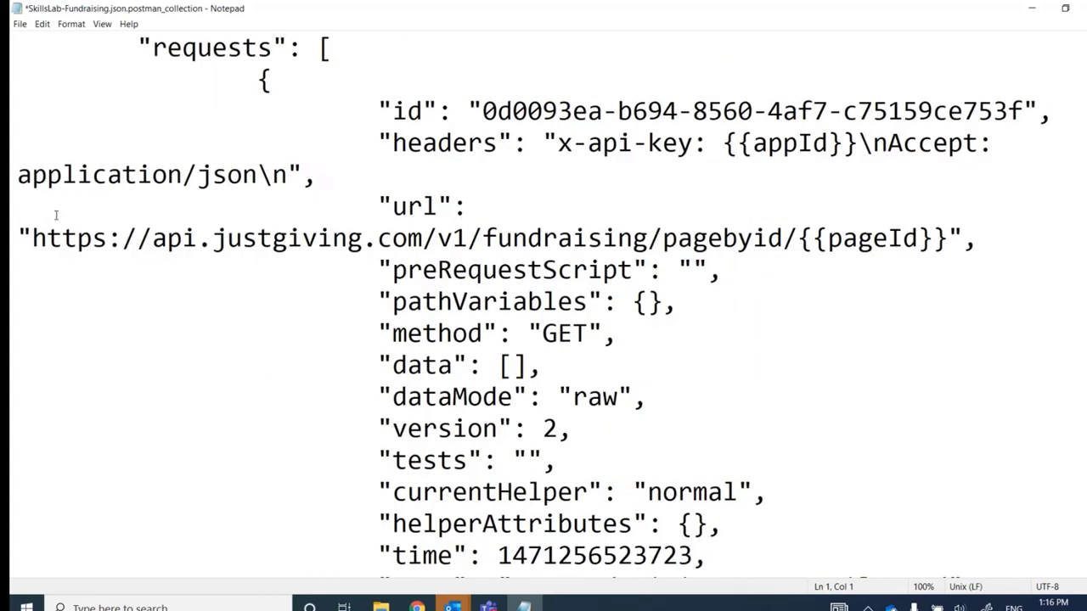
{"action": "left_click_drag", "start_coordinate": [33, 243], "coordinate": [409, 244]}
{"action": "left_click", "coordinate": [453, 240]}
{"action": "scroll", "coordinate": [339, 148], "scroll_direction": "down", "scroll_amount": 1}
{"action": "scroll", "coordinate": [340, 149], "scroll_direction": "up", "scroll_amount": 1}
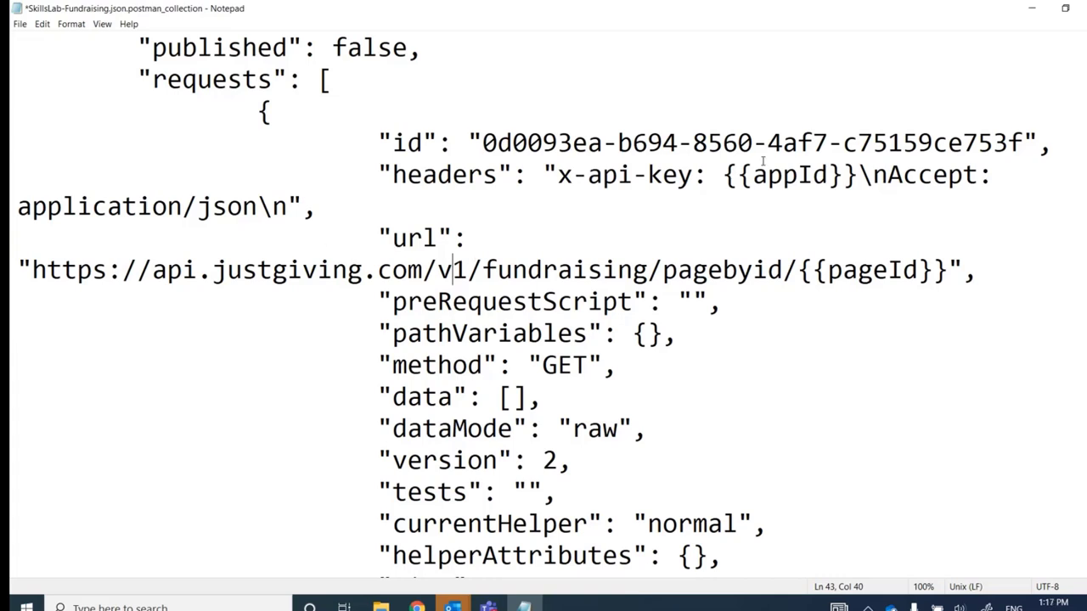
{"action": "left_click_drag", "start_coordinate": [723, 174], "coordinate": [858, 176]}
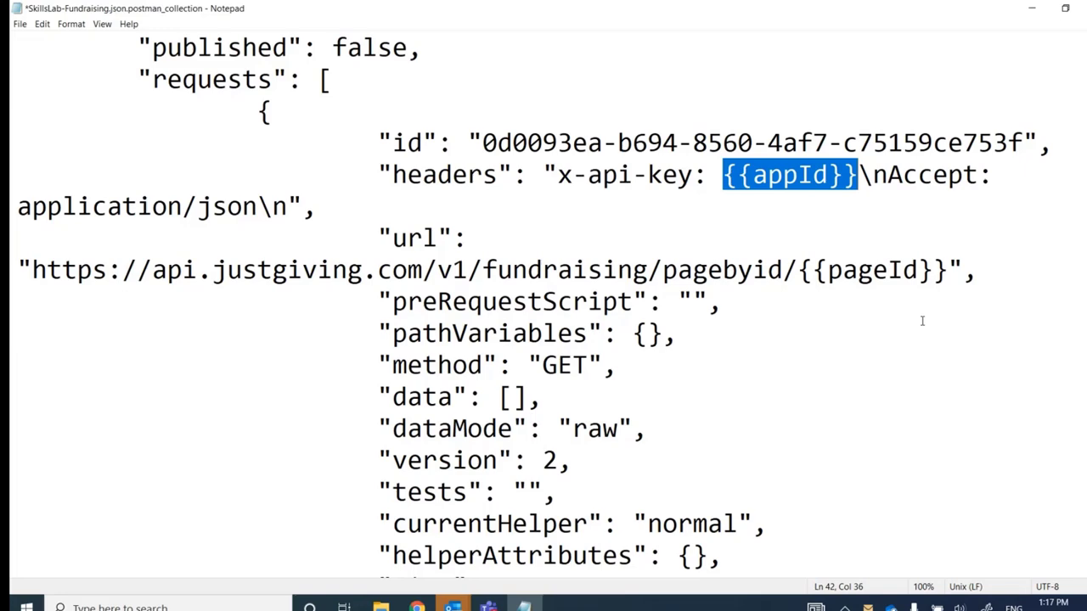
{"action": "left_click", "coordinate": [416, 607]}
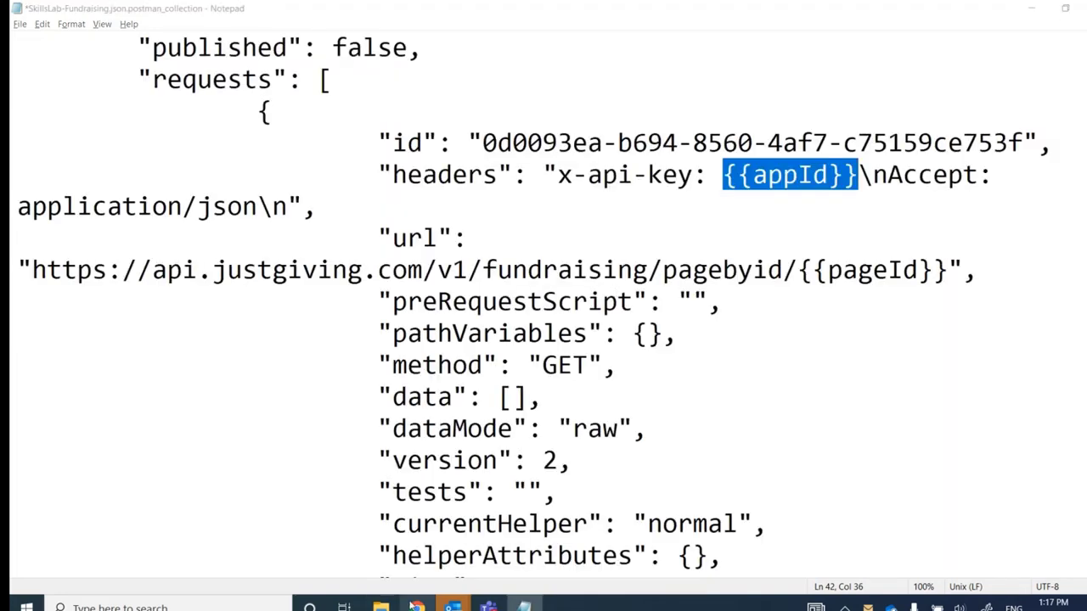
Copy the first application's AppId from the JustGiving developer Applications page, then return to Notepad
{"action": "left_click", "coordinate": [947, 11]}
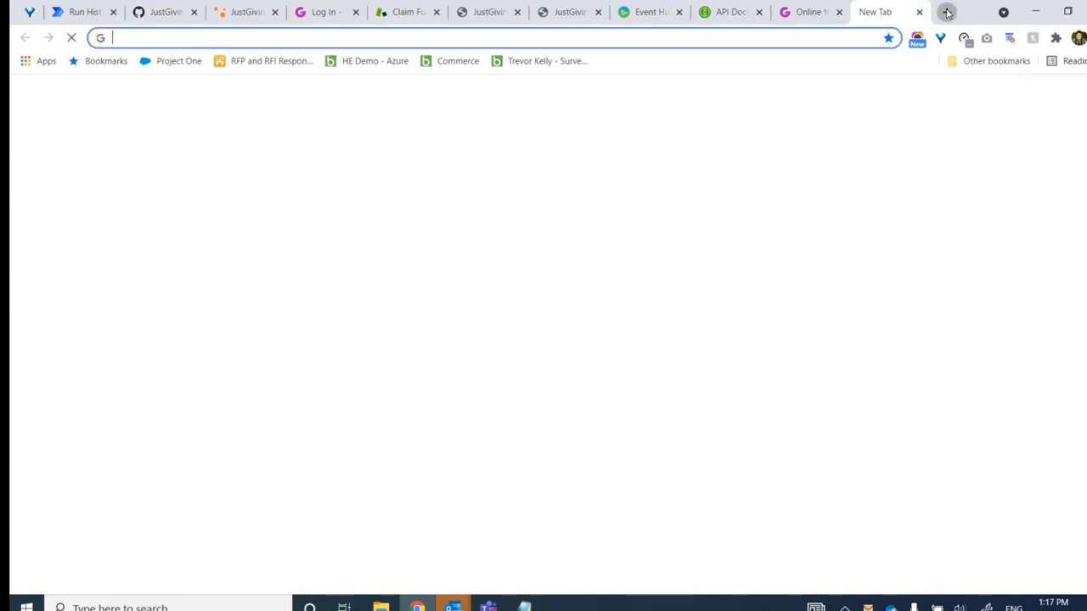
{"action": "type", "text": "developer.j"}
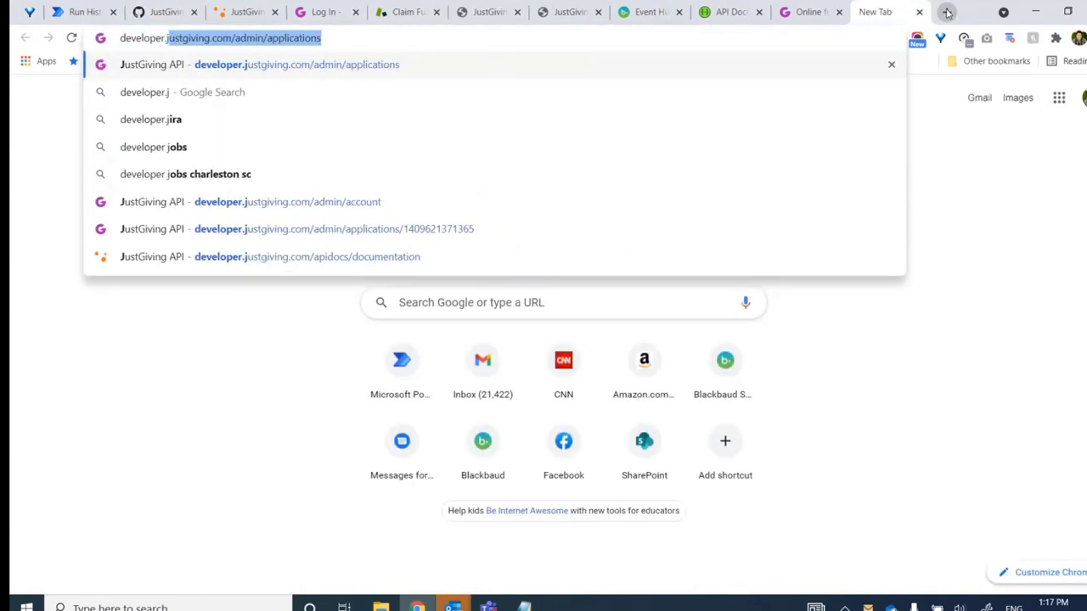
{"action": "key", "text": "Return"}
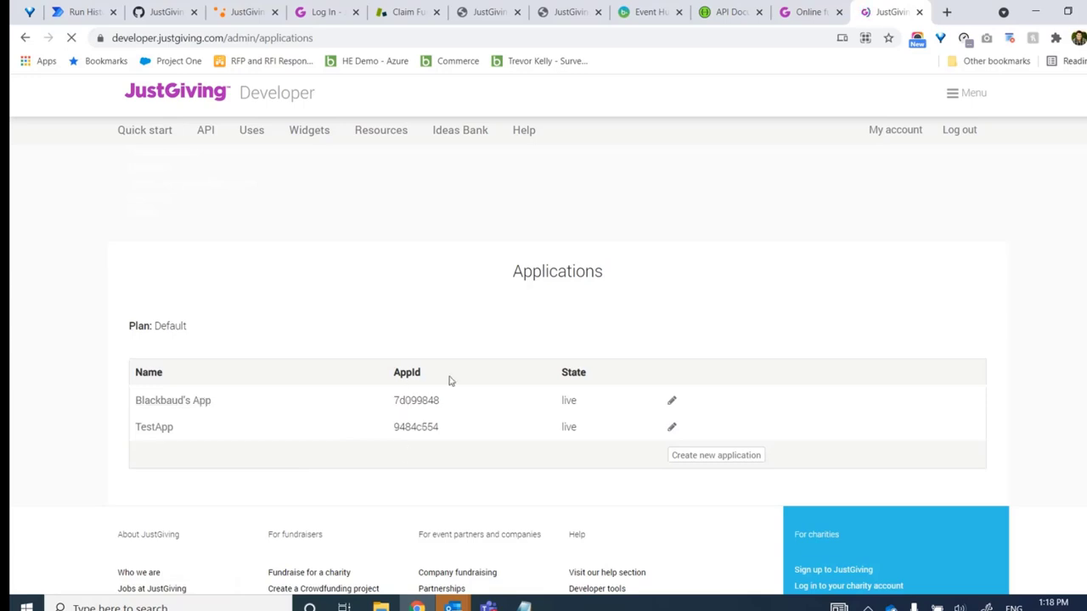
{"action": "left_click_drag", "start_coordinate": [394, 400], "coordinate": [442, 400]}
{"action": "key", "text": "ctrl+c"}
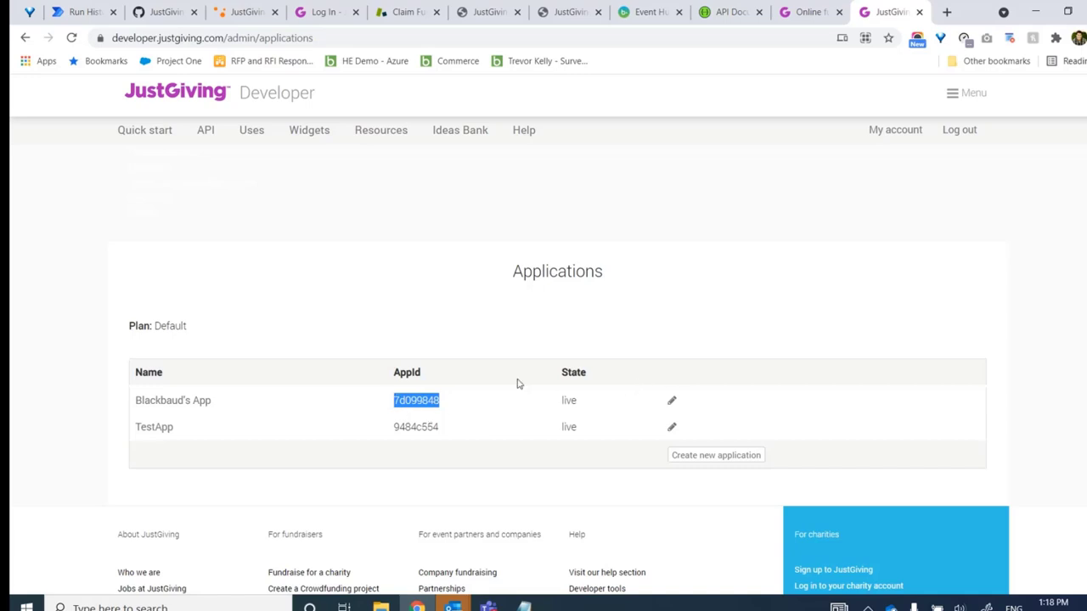
{"action": "mouse_move", "coordinate": [525, 606]}
{"action": "left_click", "coordinate": [524, 544]}
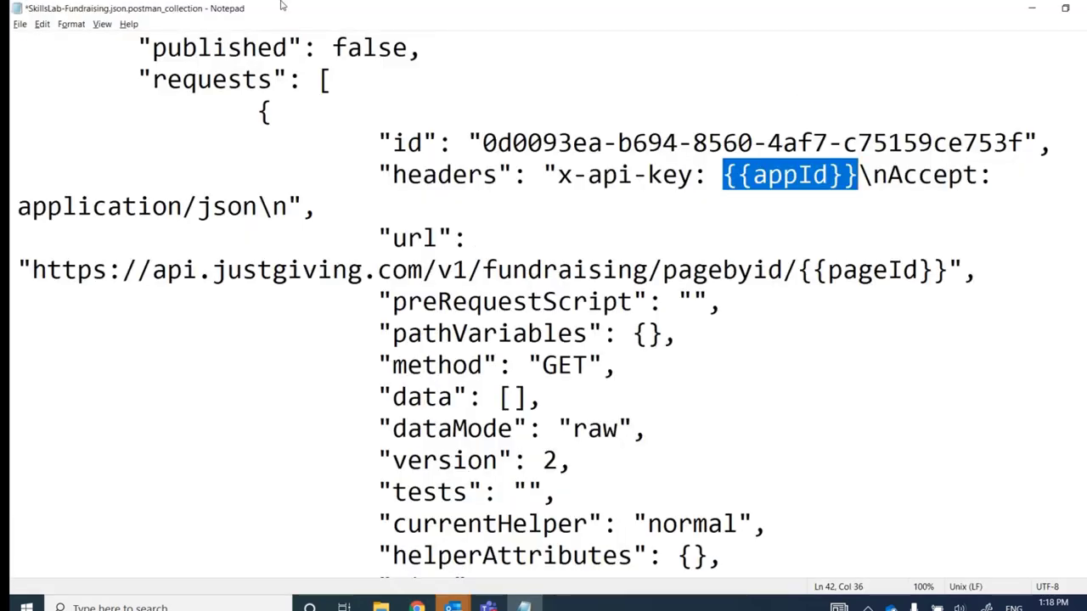
Replace all {{appId}} placeholders with the pasted AppId using Replace All
{"action": "key", "text": "ctrl+h"}
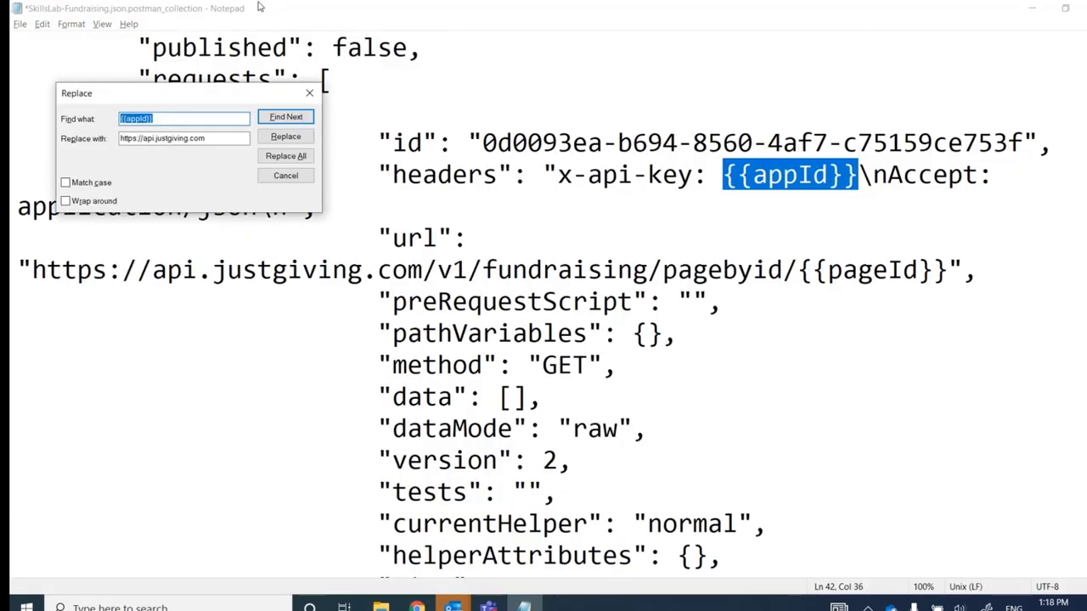
{"action": "key", "text": "Tab"}
{"action": "left_click", "coordinate": [176, 144]}
{"action": "double_click", "coordinate": [177, 145]}
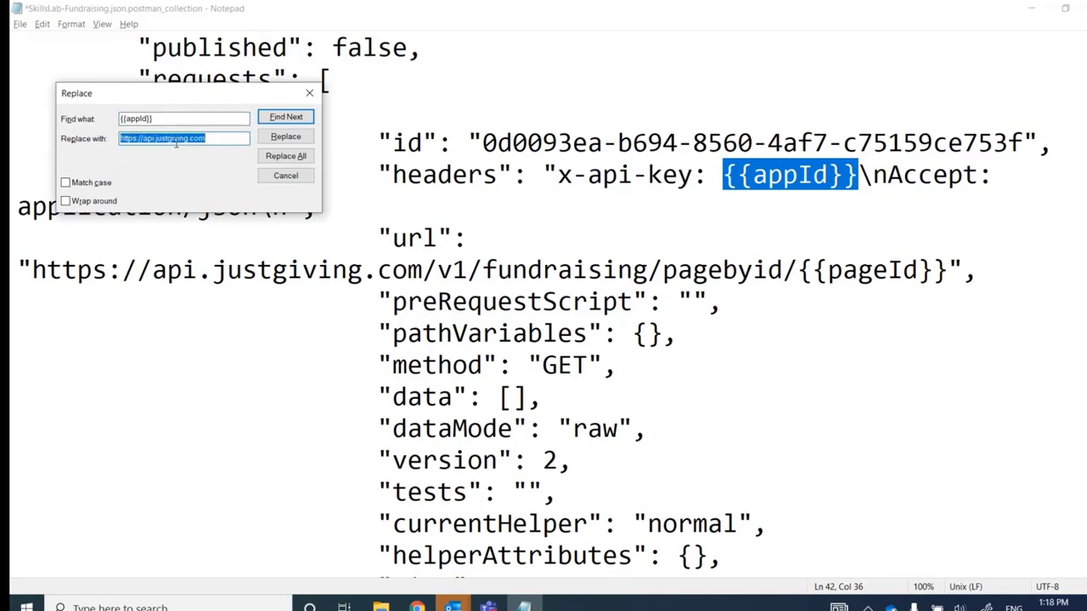
{"action": "key", "text": "BackSpace"}
{"action": "key", "text": "ctrl+v"}
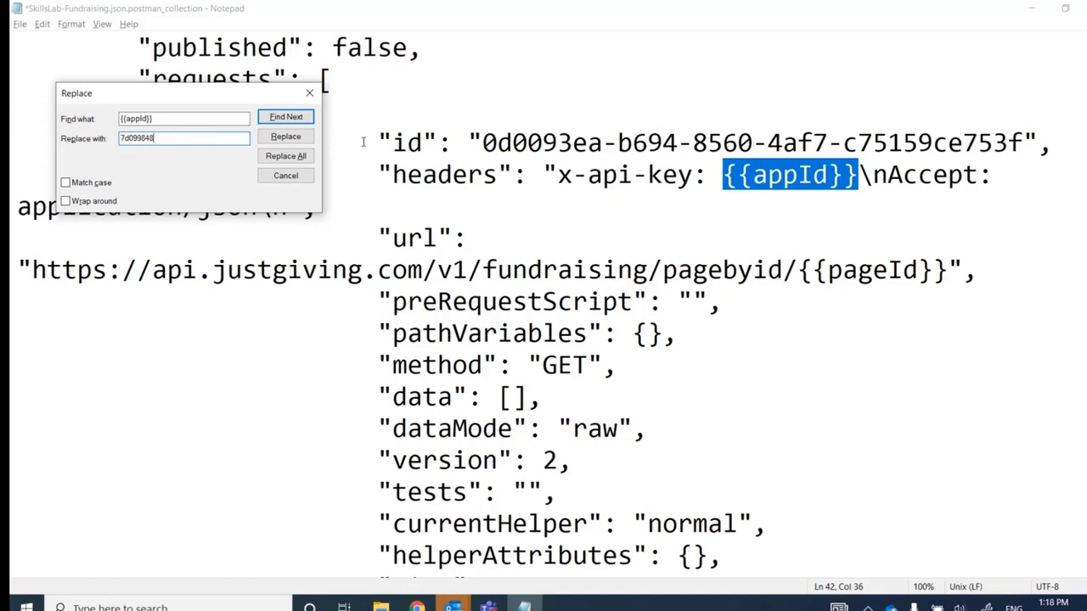
{"action": "left_click", "coordinate": [285, 157]}
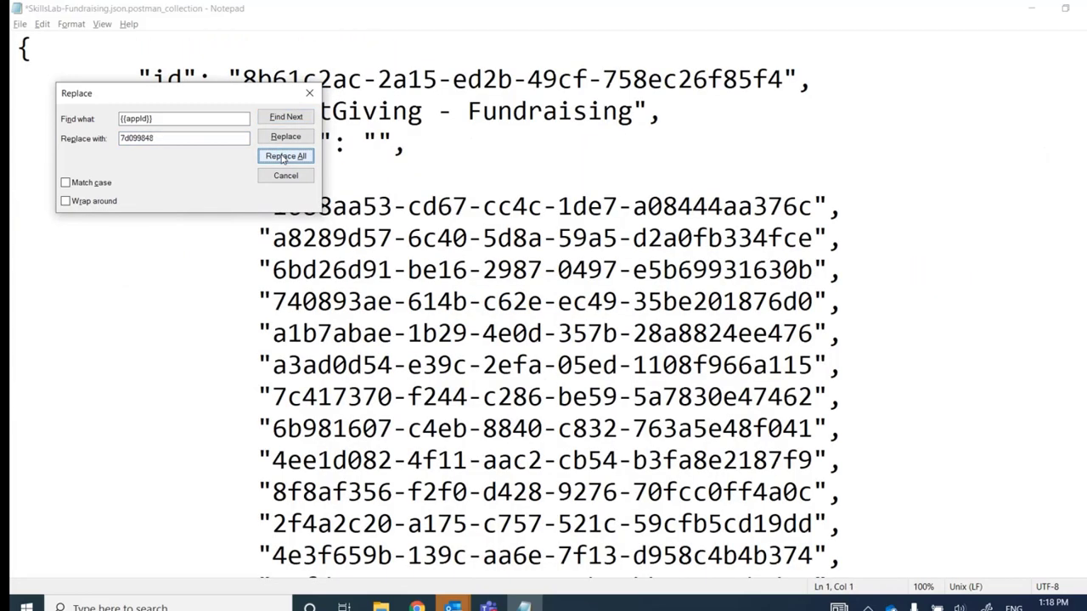
{"action": "left_click", "coordinate": [309, 93]}
Review the {{basicAuth}} placeholder lower in the file, then return to the GitHub README tab in Chrome
{"action": "scroll", "coordinate": [771, 43], "scroll_direction": "down", "scroll_amount": 10}
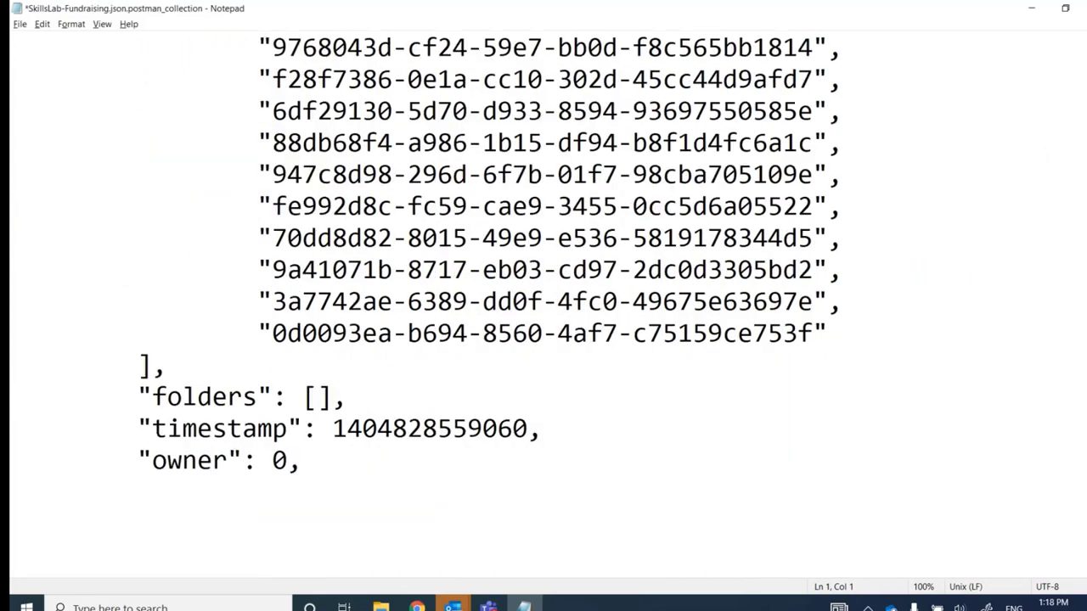
{"action": "scroll", "coordinate": [543, 306], "scroll_direction": "down", "scroll_amount": 5}
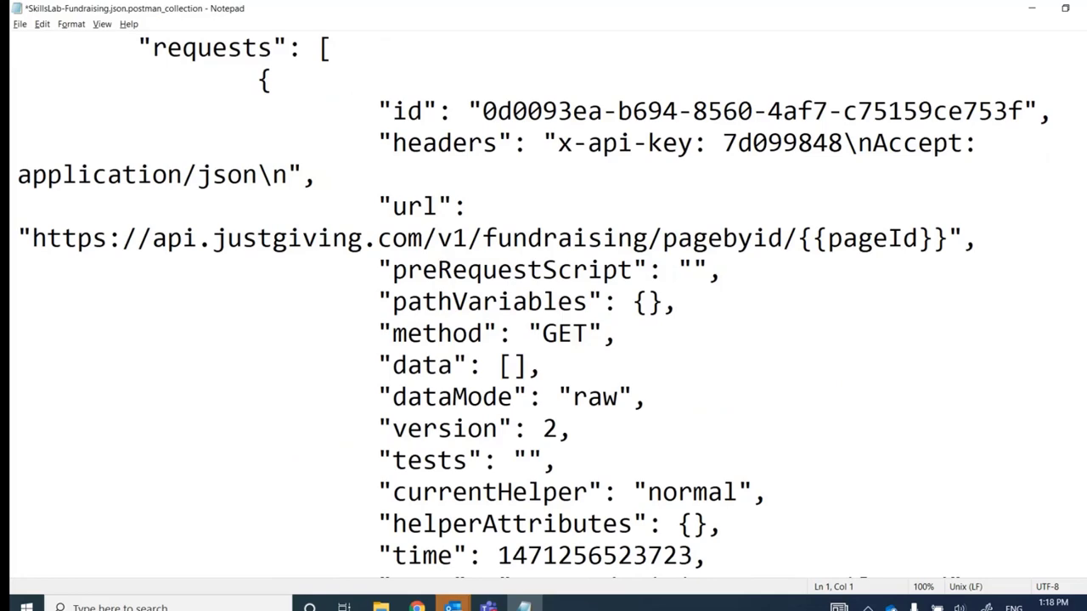
{"action": "scroll", "coordinate": [544, 305], "scroll_direction": "down", "scroll_amount": 3}
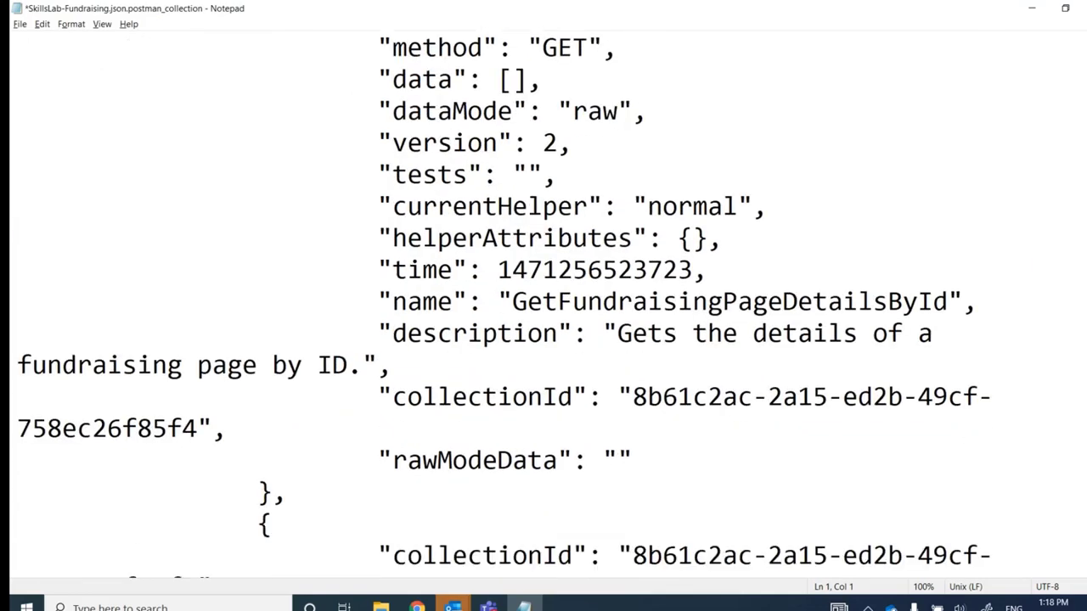
{"action": "scroll", "coordinate": [543, 306], "scroll_direction": "down", "scroll_amount": 6}
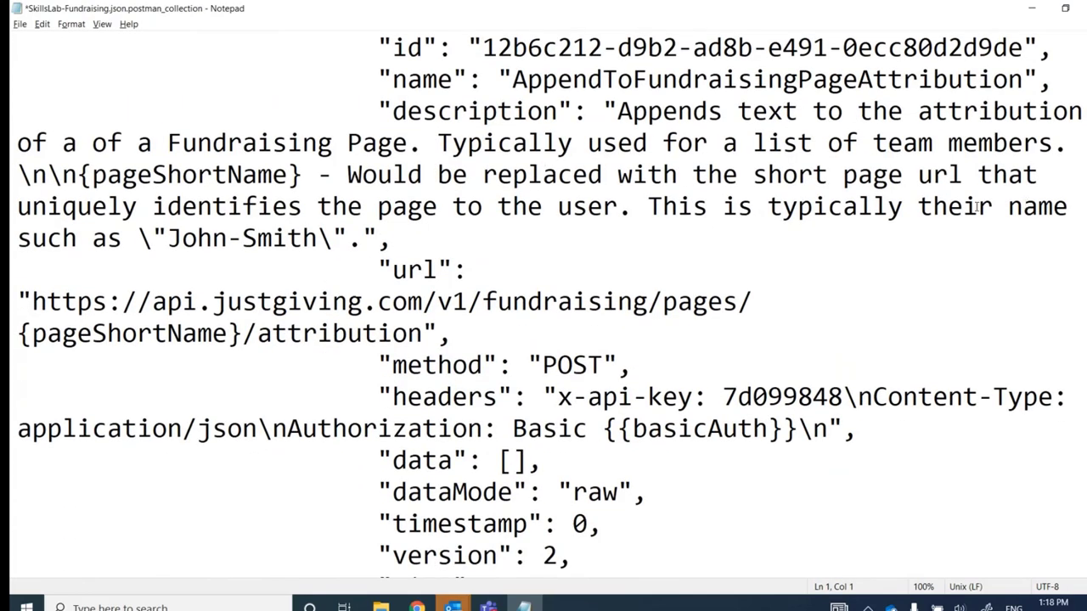
{"action": "left_click_drag", "start_coordinate": [605, 430], "coordinate": [798, 429]}
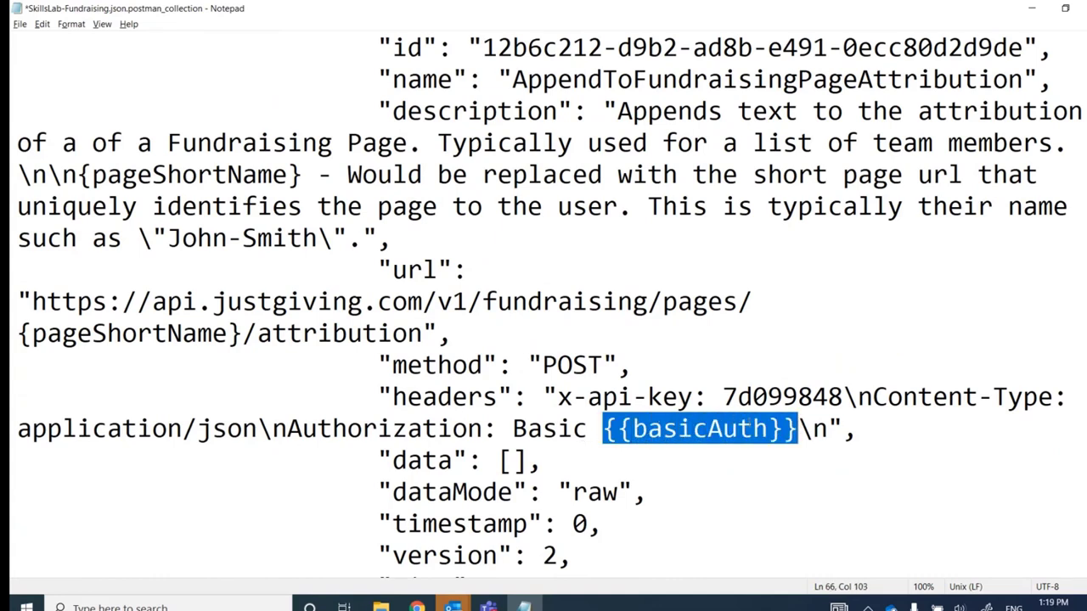
{"action": "left_click", "coordinate": [614, 430]}
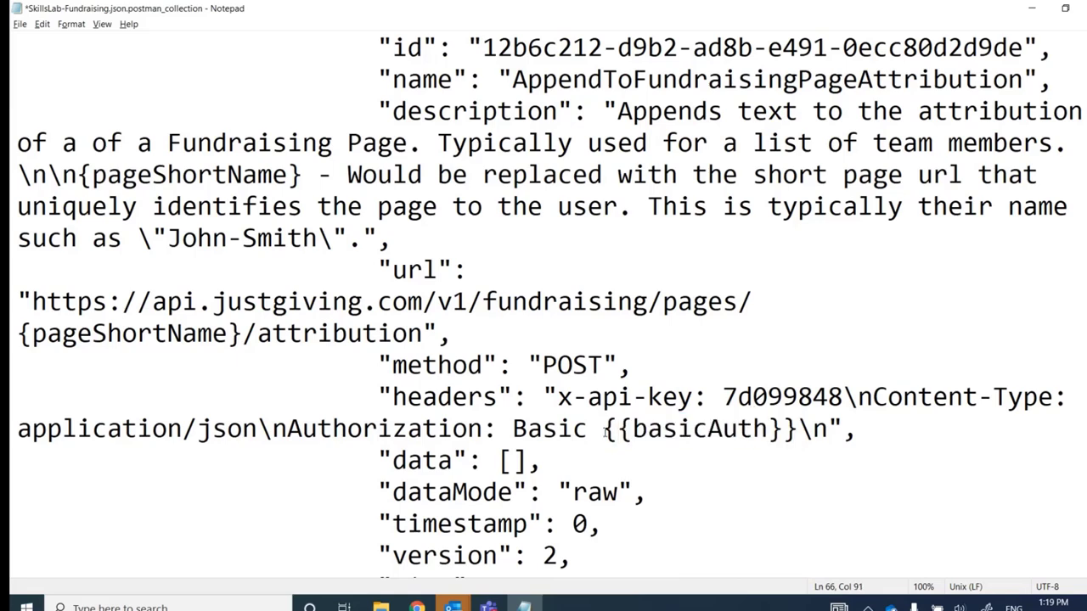
{"action": "key", "text": "alt+Tab"}
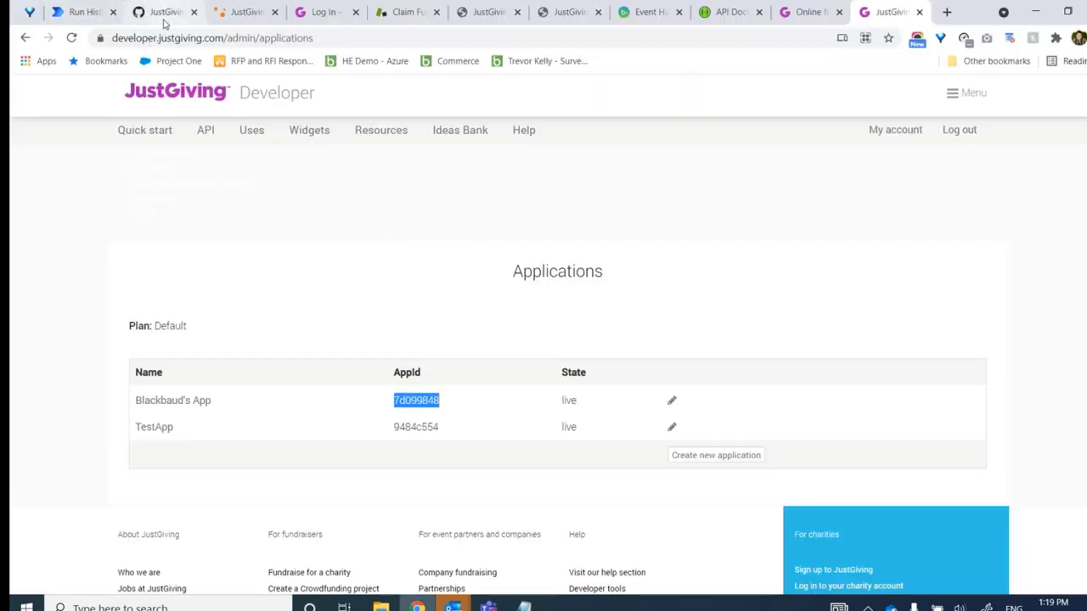
{"action": "left_click", "coordinate": [164, 24]}
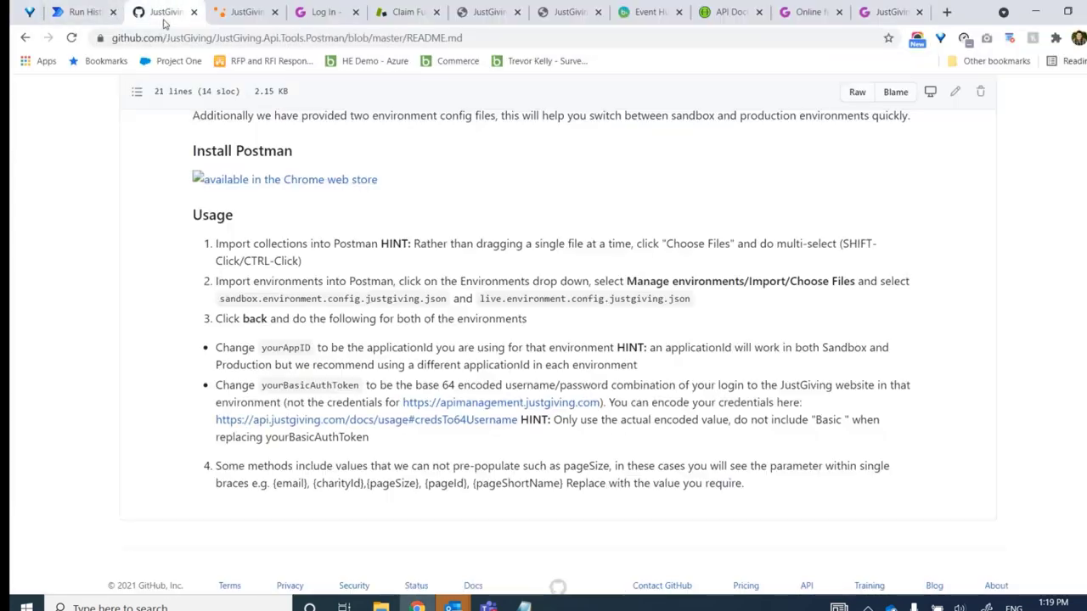
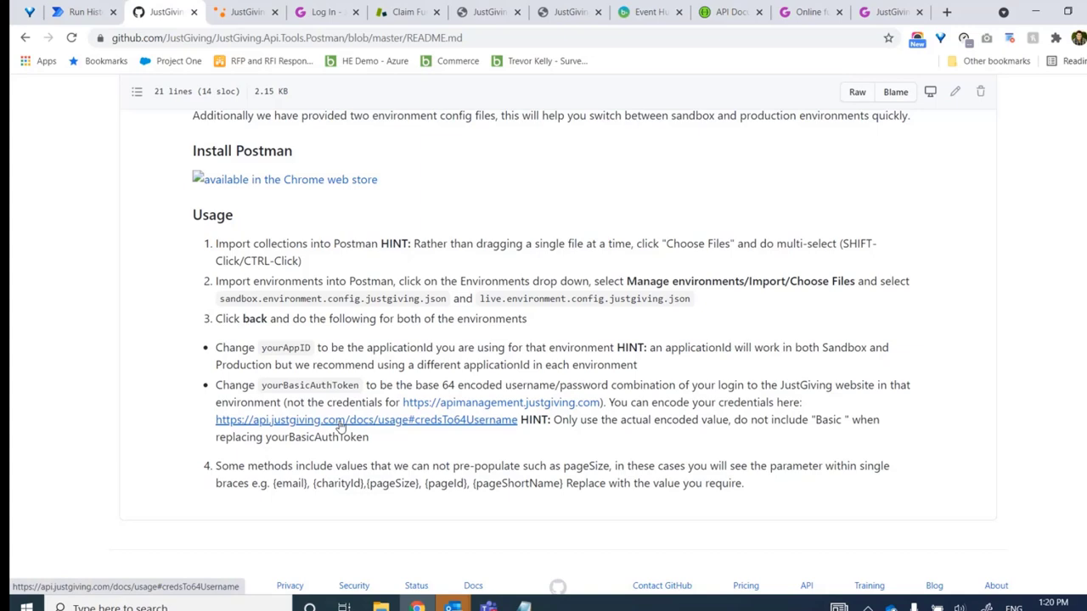
Open the API docs for encoding login credentials, then go to the JustGiving login page
{"action": "left_click", "coordinate": [340, 419]}
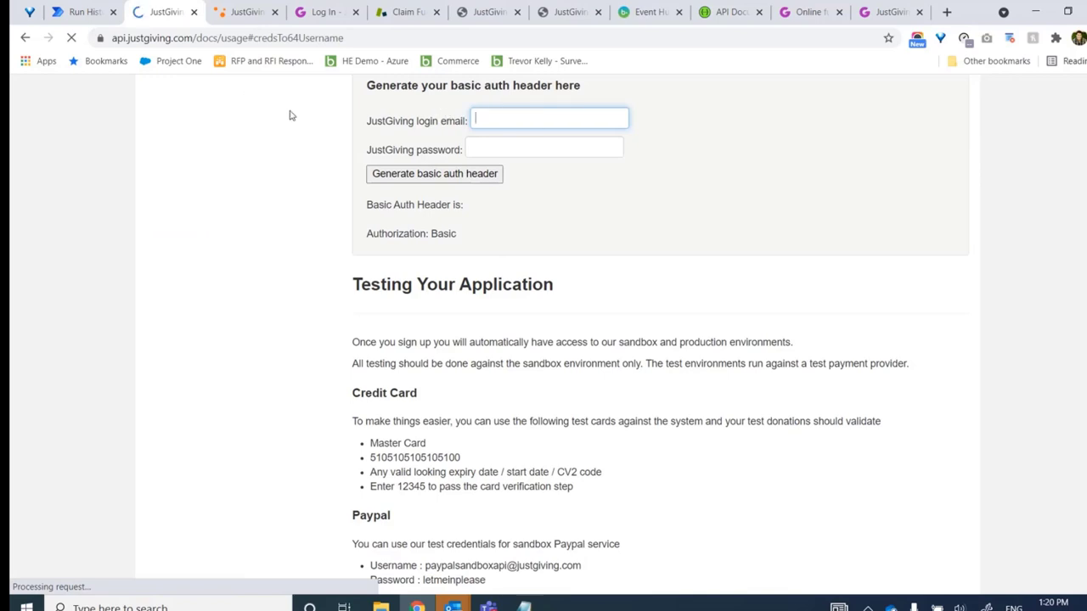
{"action": "left_click", "coordinate": [890, 13]}
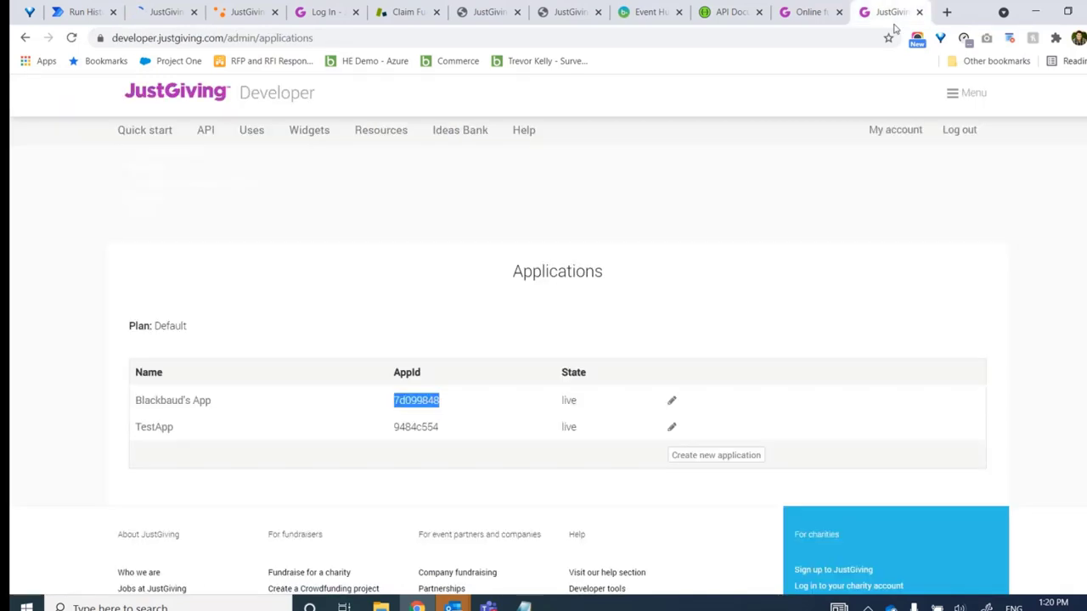
{"action": "left_click", "coordinate": [806, 11]}
{"action": "left_click", "coordinate": [929, 100]}
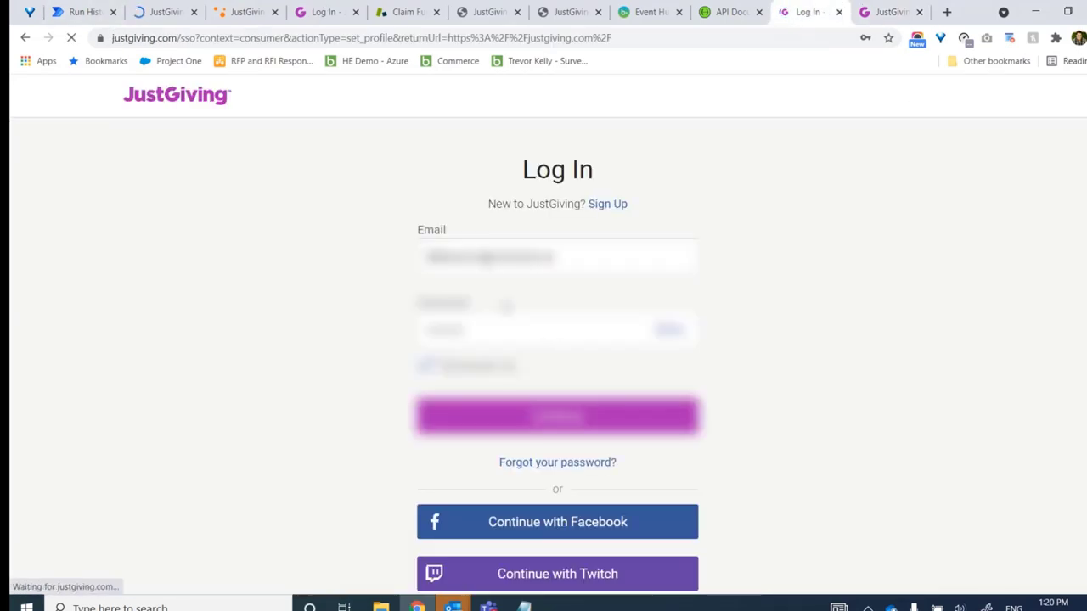
Autofill the saved JustGiving login, then return to the API Reference Documentation tab
{"action": "left_click", "coordinate": [509, 256]}
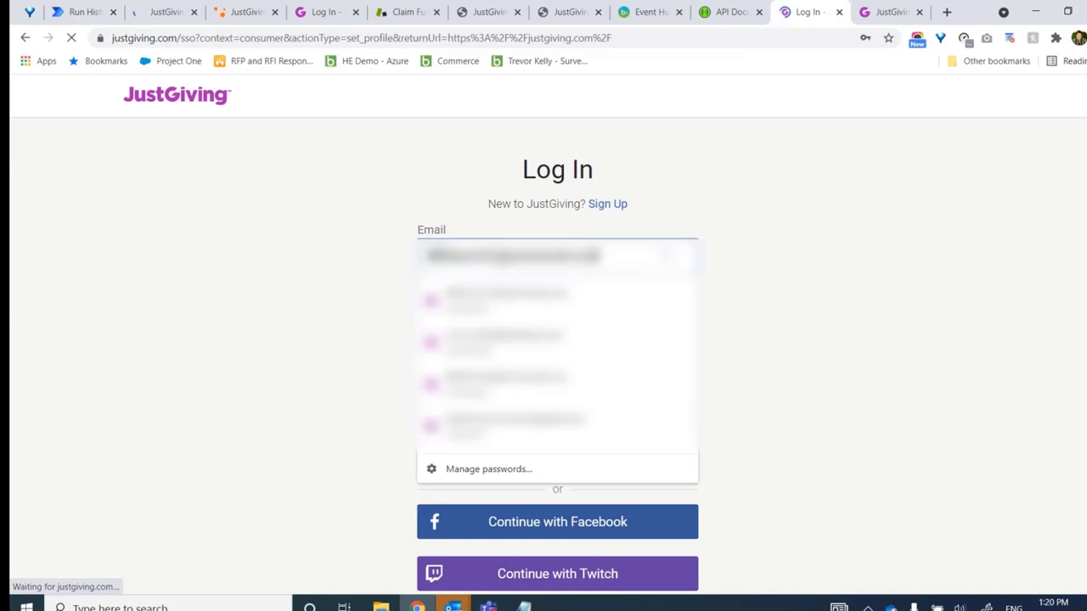
{"action": "key", "text": "ctrl+a"}
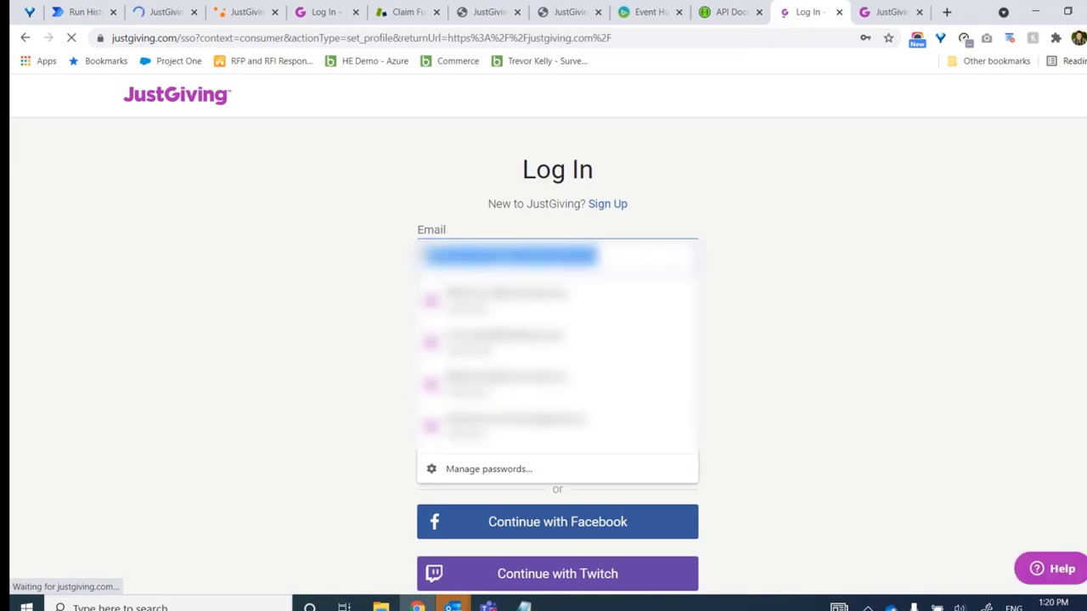
{"action": "key", "text": "Return"}
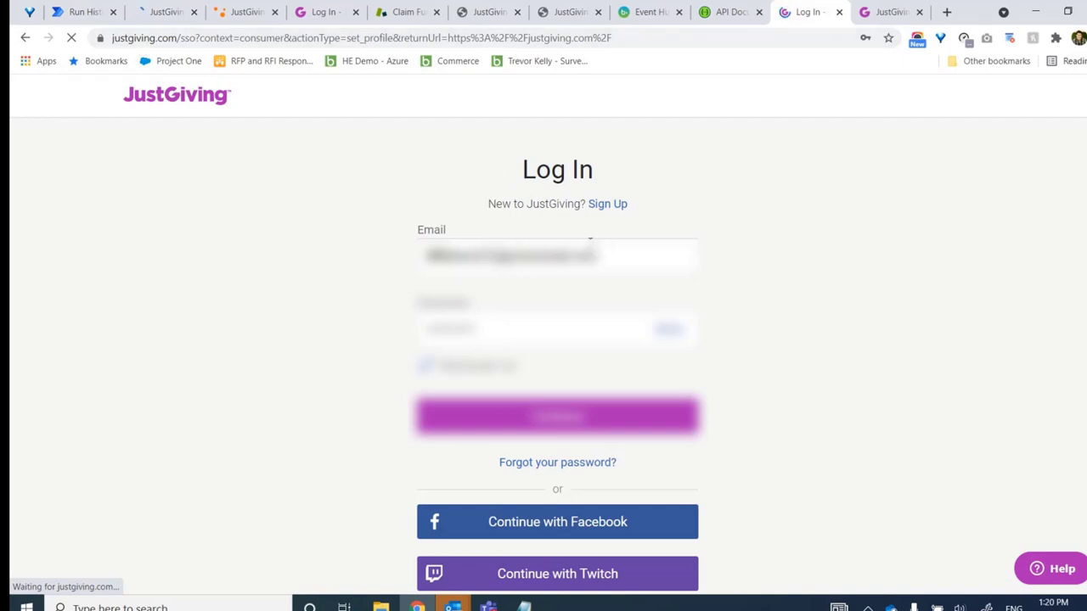
{"action": "left_click", "coordinate": [632, 246]}
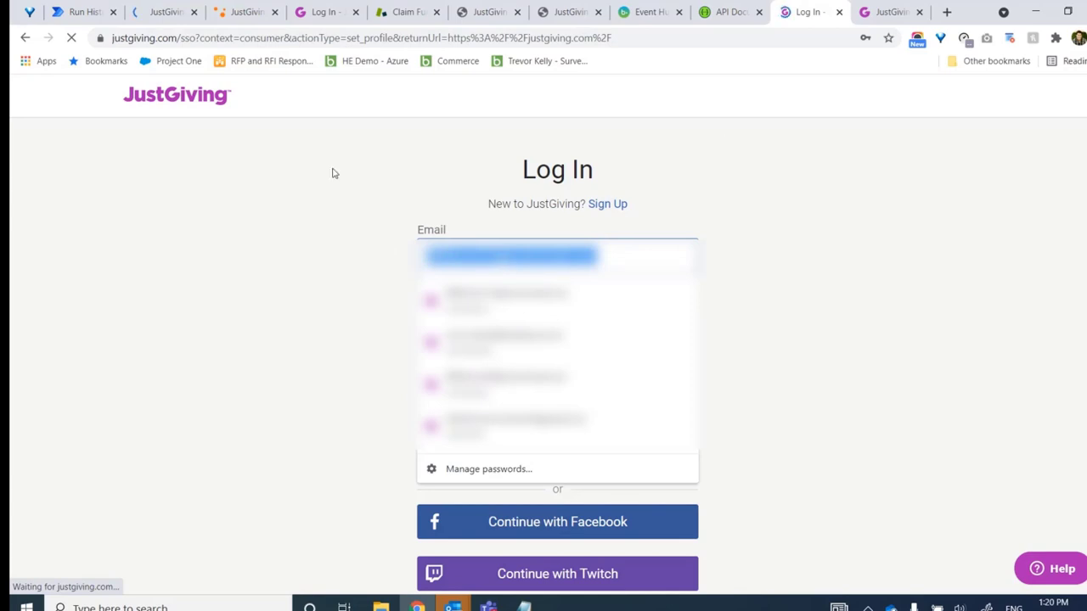
{"action": "key", "text": "Return"}
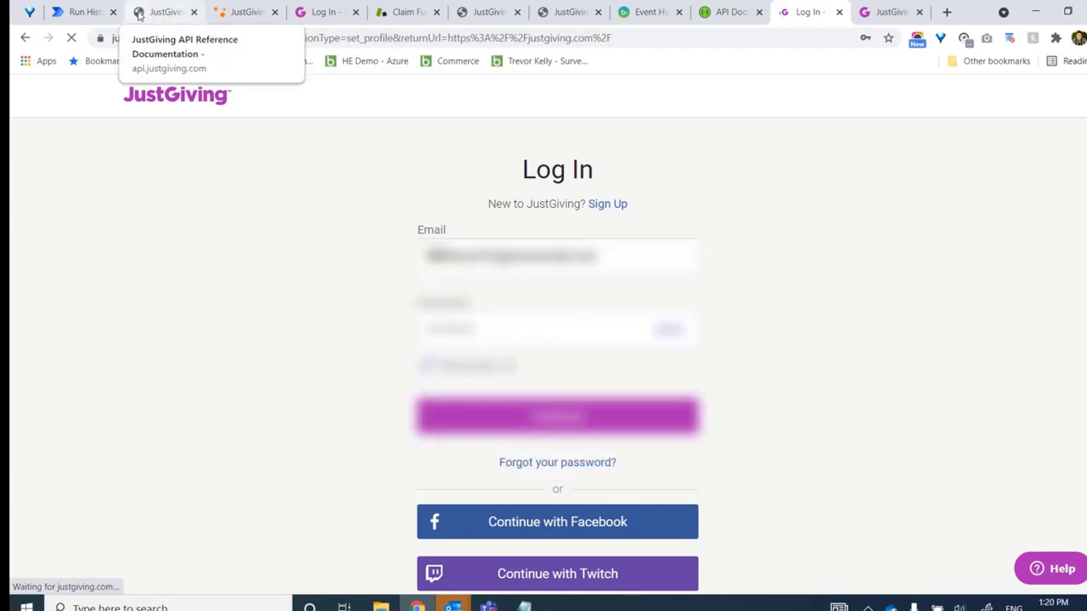
{"action": "left_click", "coordinate": [143, 14]}
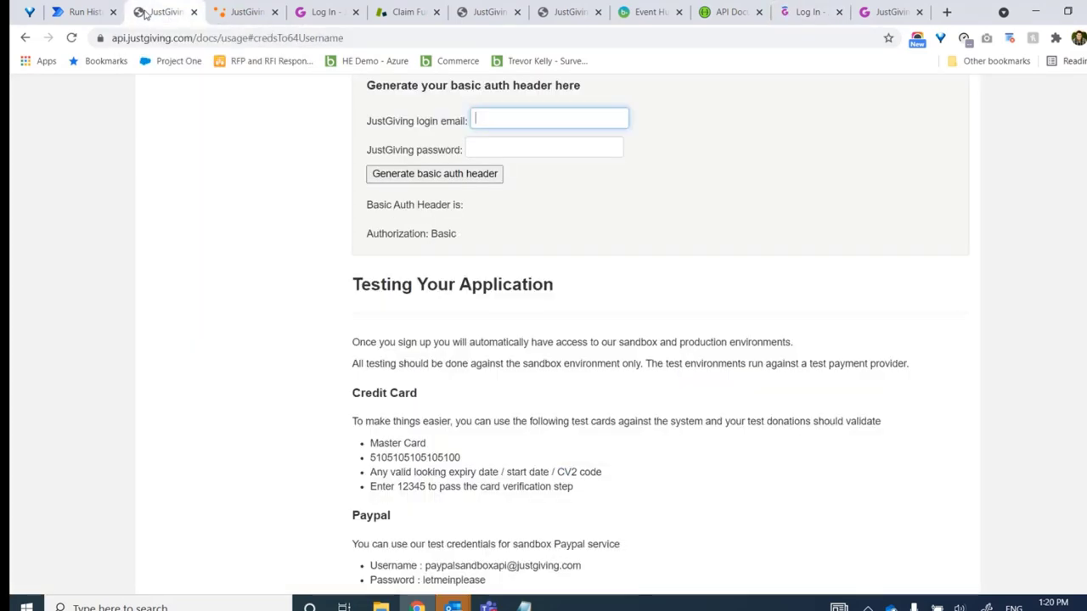
Paste the login email and change the password field's type to 'password' using Inspect
{"action": "key", "text": "ctrl+v"}
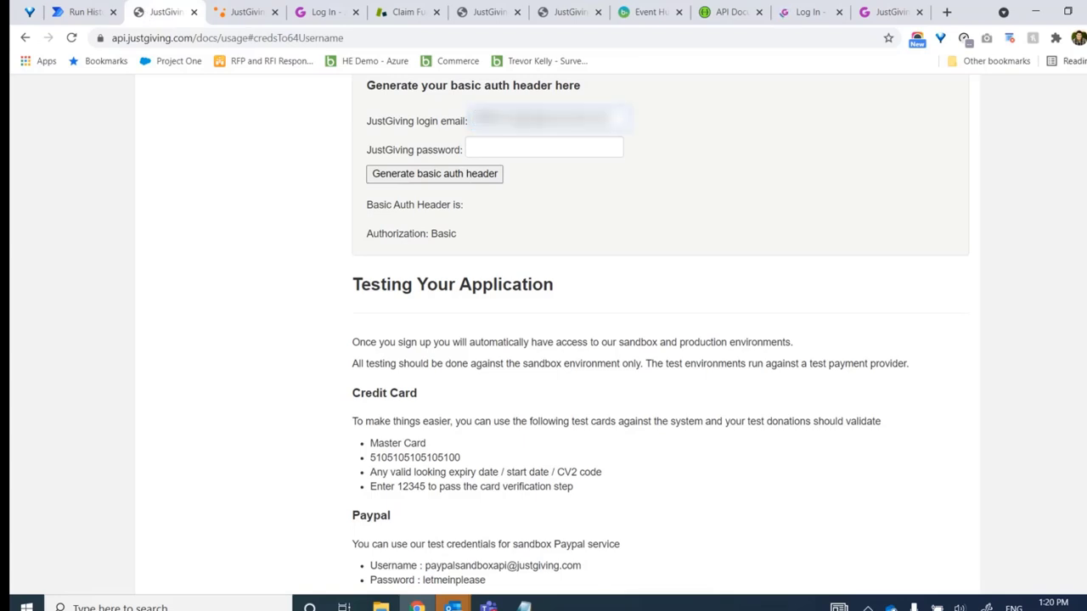
{"action": "left_click", "coordinate": [484, 144]}
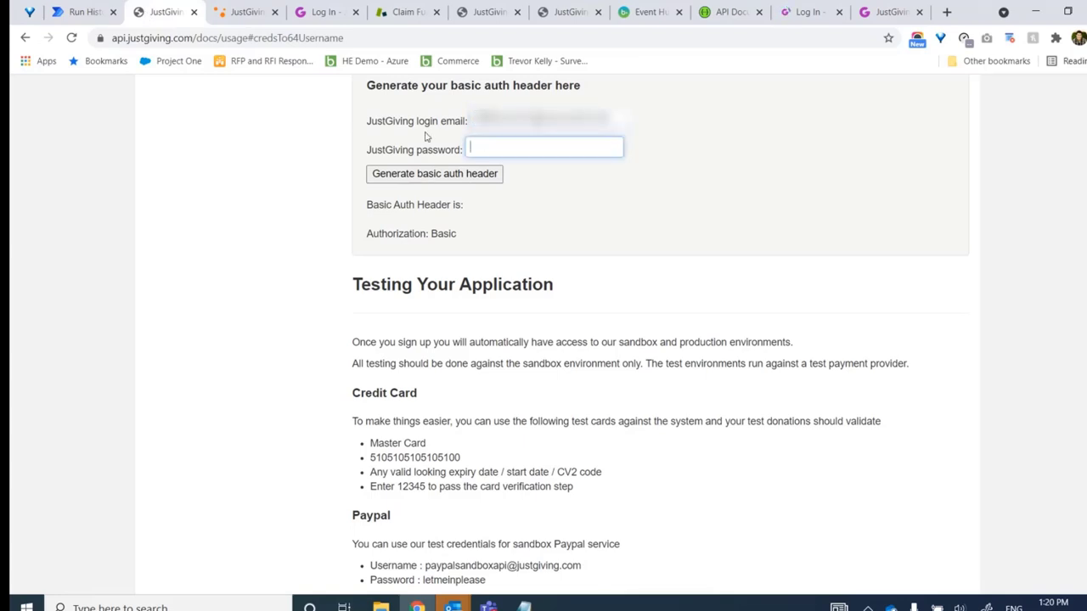
{"action": "right_click", "coordinate": [490, 145]}
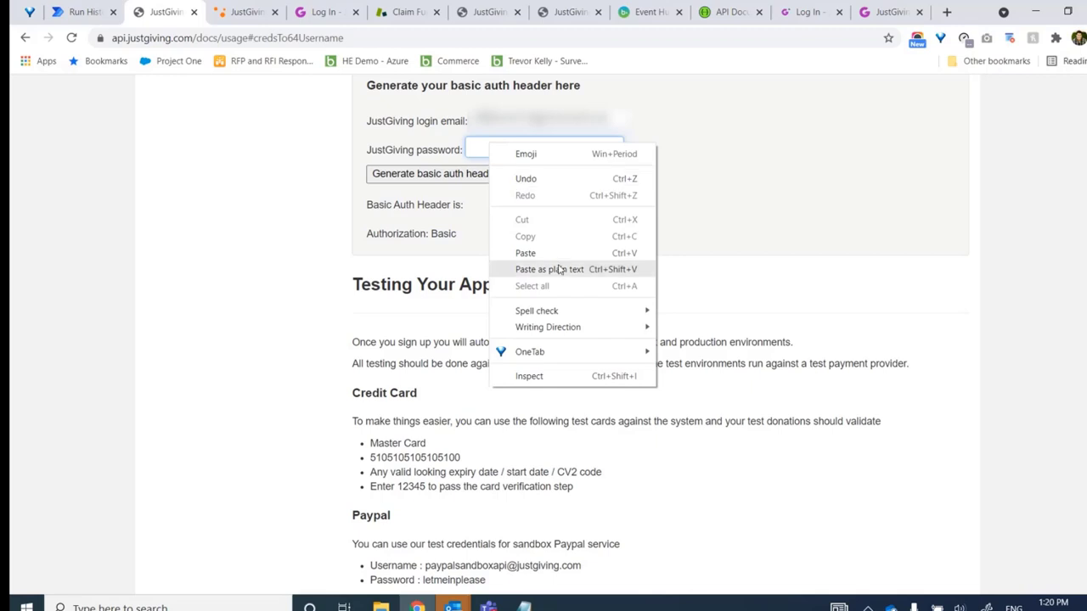
{"action": "left_click", "coordinate": [550, 380]}
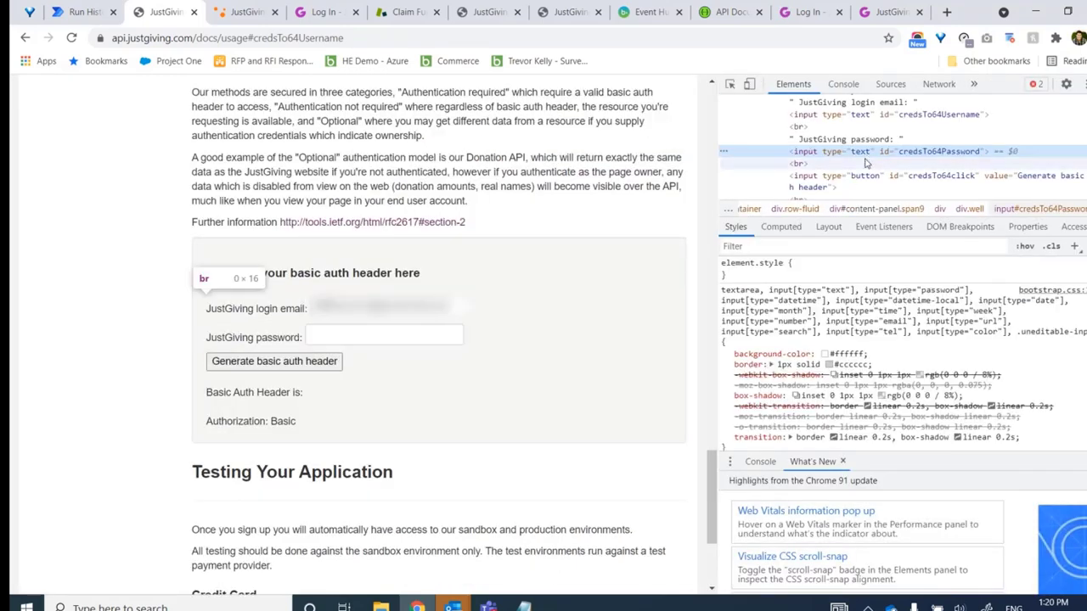
{"action": "double_click", "coordinate": [862, 152]}
{"action": "type", "text": "password"}
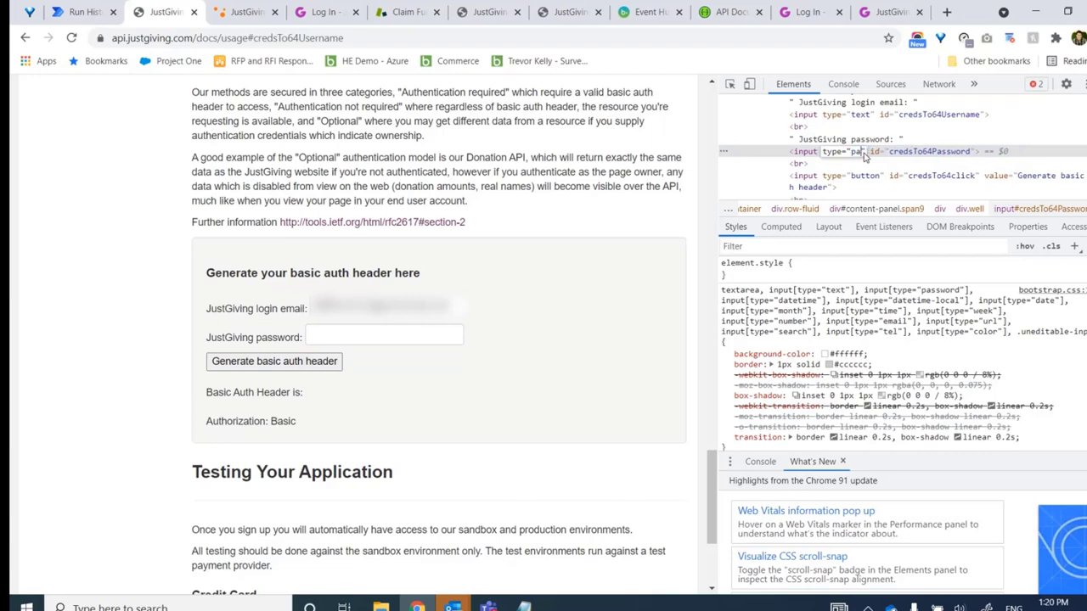
{"action": "key", "text": "Return"}
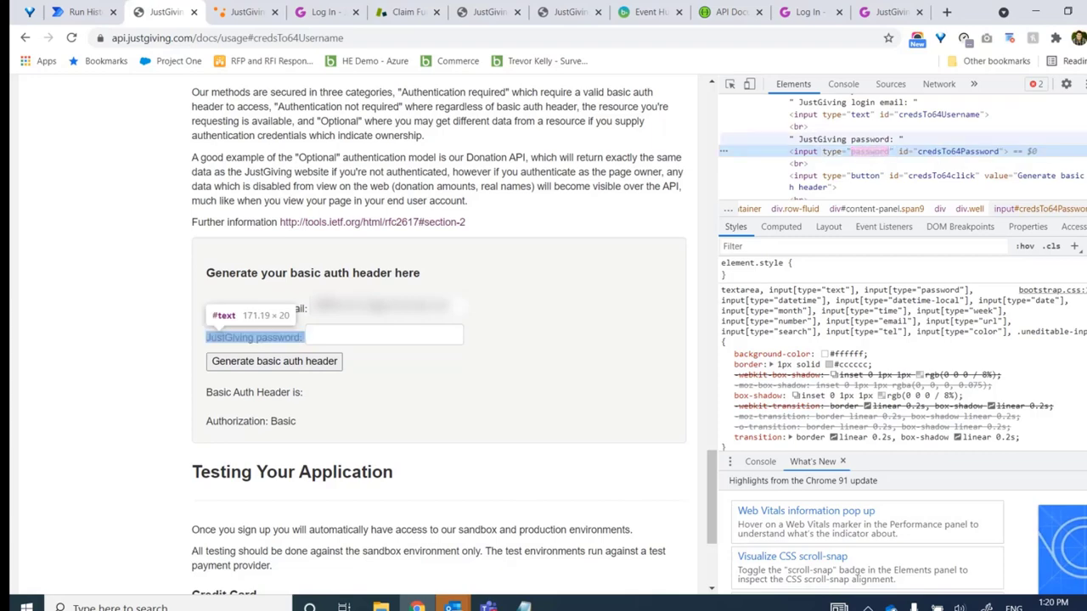
{"action": "key", "text": "F12"}
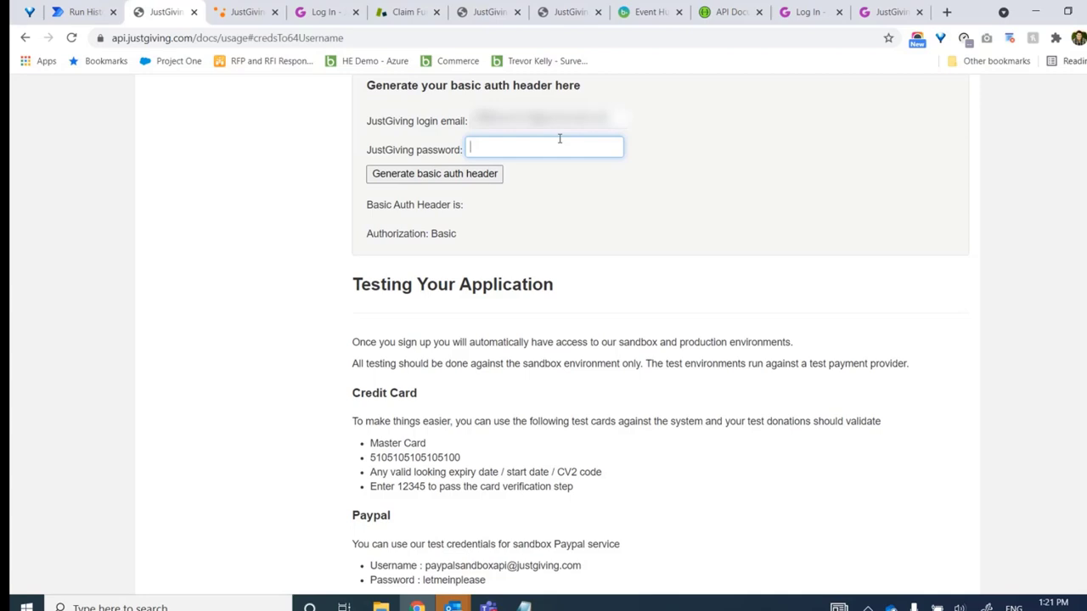
Enter the account password, generate the basic auth header, and select the resulting value
{"action": "type", "text": "•"}
{"action": "type", "text": "••"}
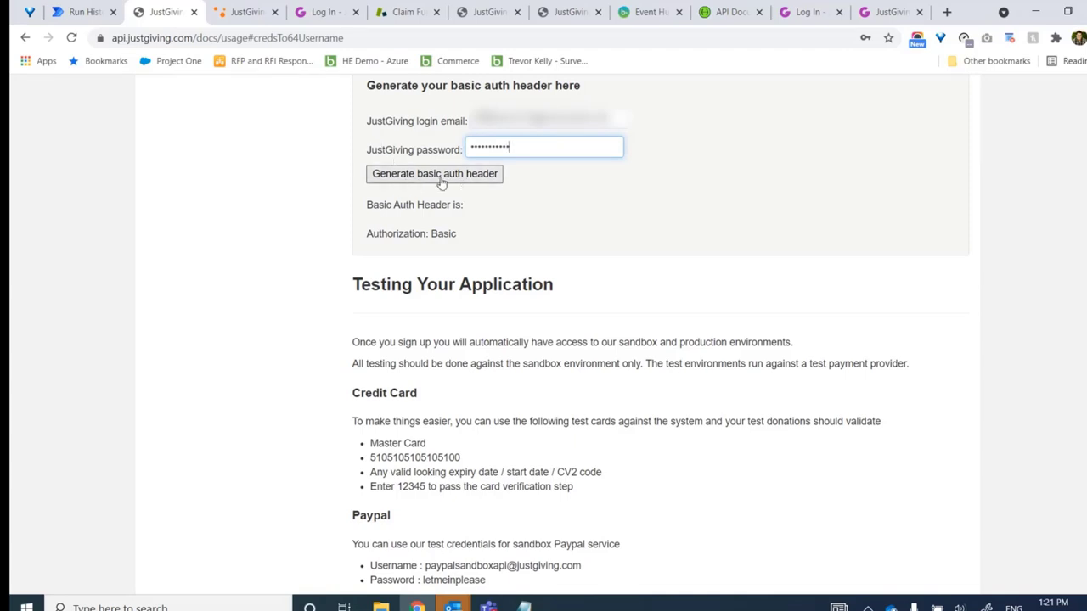
{"action": "left_click", "coordinate": [441, 180]}
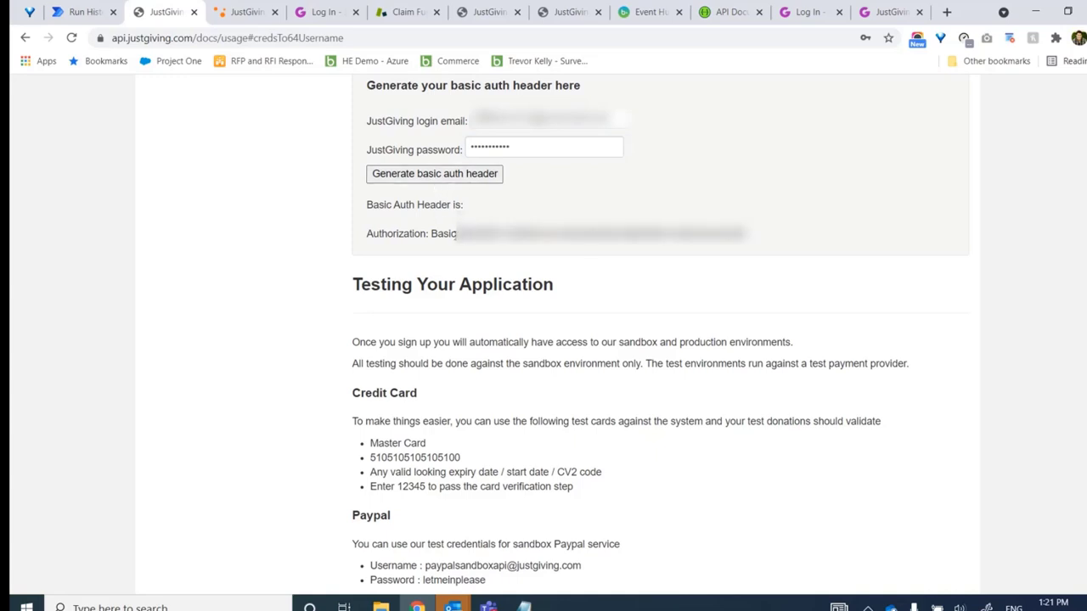
{"action": "left_click_drag", "start_coordinate": [457, 233], "coordinate": [759, 244]}
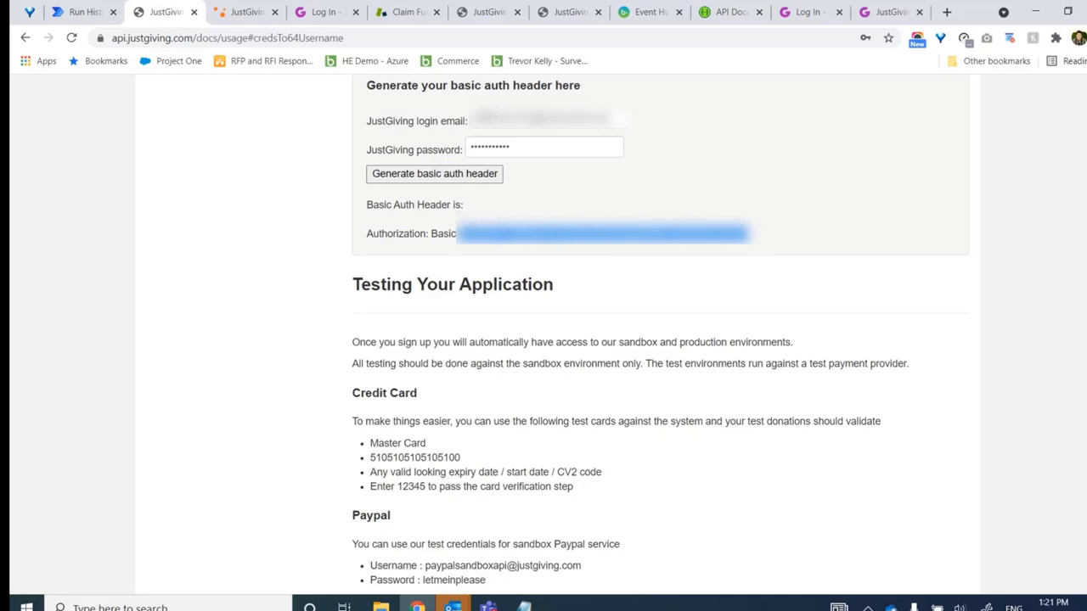
{"action": "left_click_drag", "start_coordinate": [457, 233], "coordinate": [761, 242]}
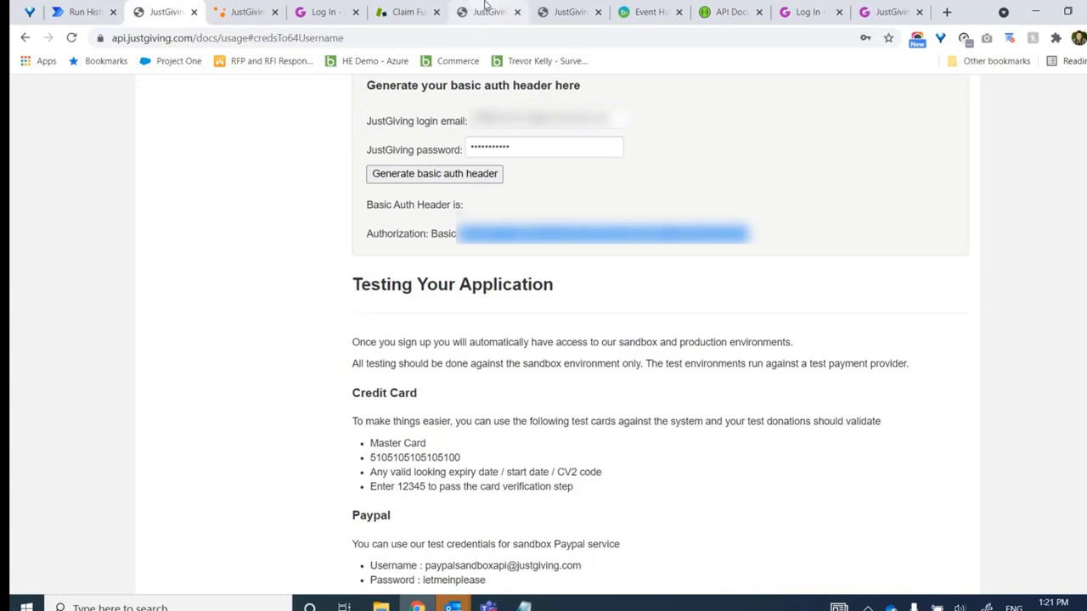
{"action": "left_click", "coordinate": [524, 606]}
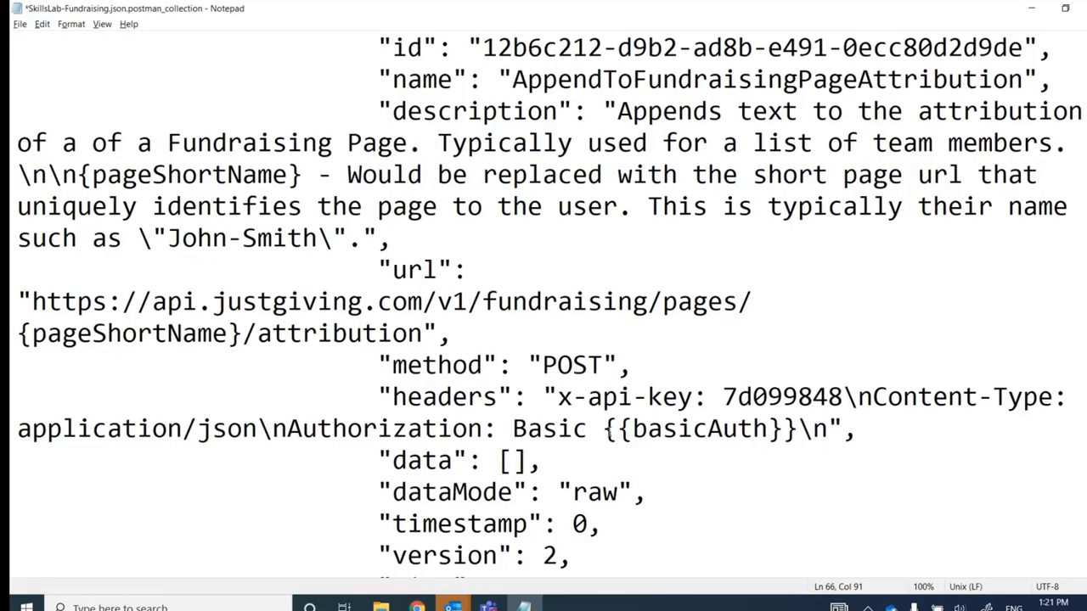
Replace every {{basicAuth}} placeholder in the collection with the generated Basic auth value
{"action": "left_click_drag", "start_coordinate": [603, 429], "coordinate": [799, 428]}
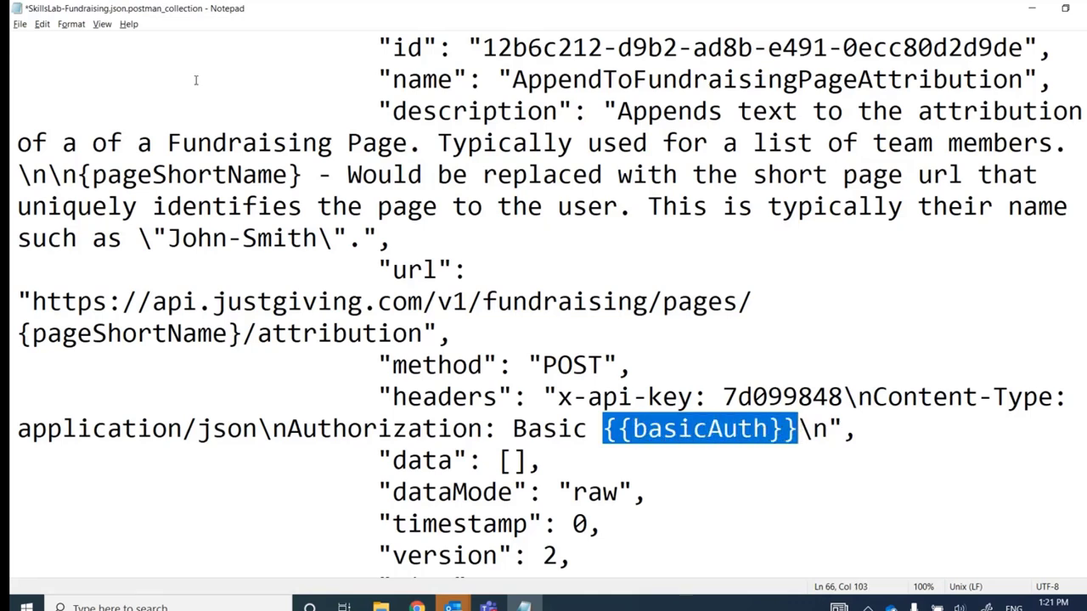
{"action": "key", "text": "ctrl+h"}
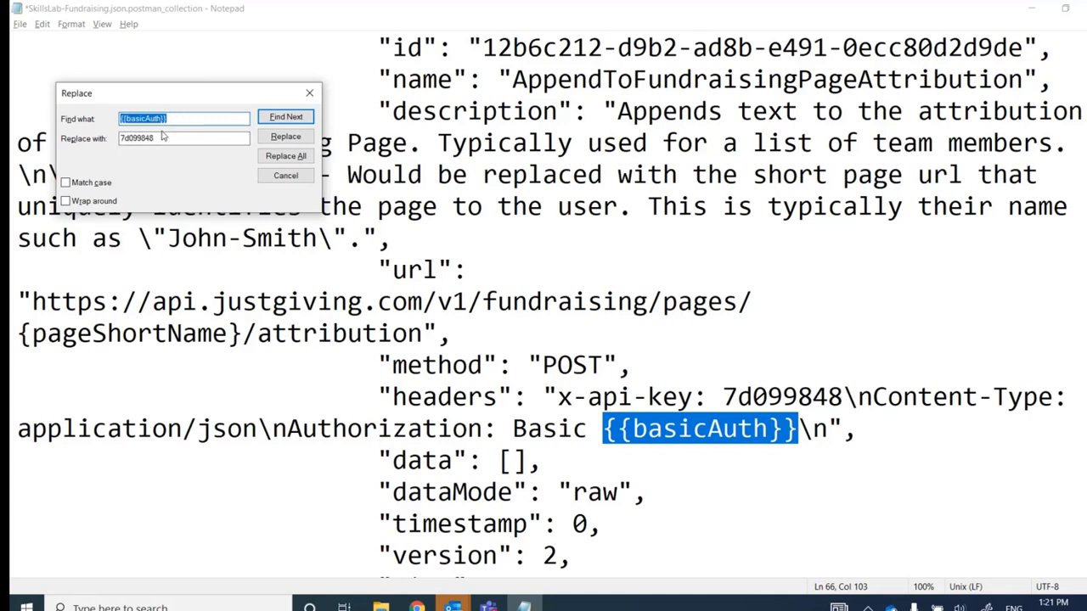
{"action": "double_click", "coordinate": [150, 138]}
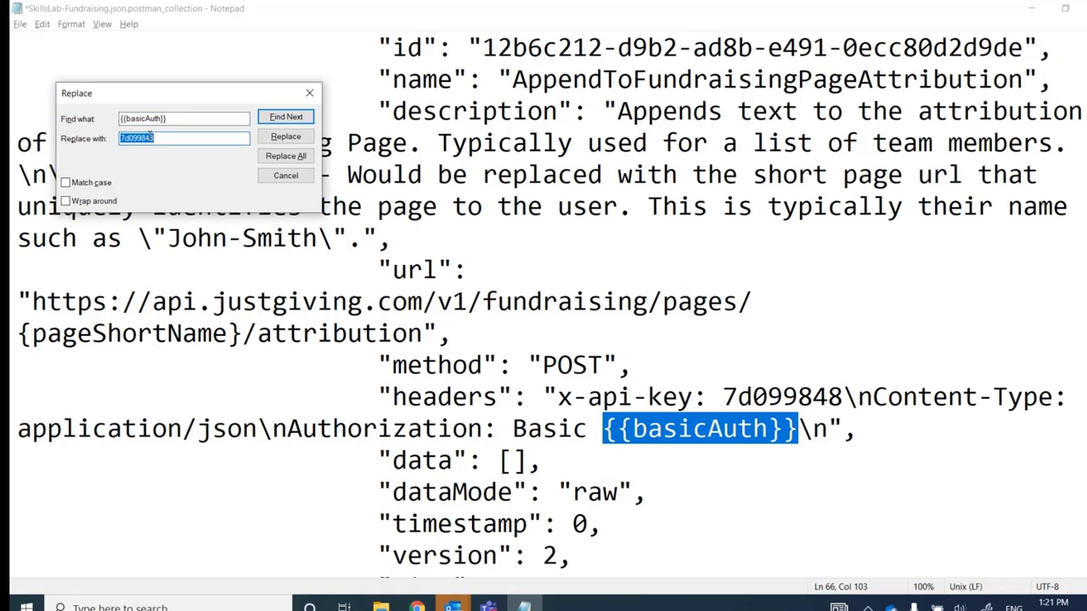
{"action": "key", "text": "ctrl+v"}
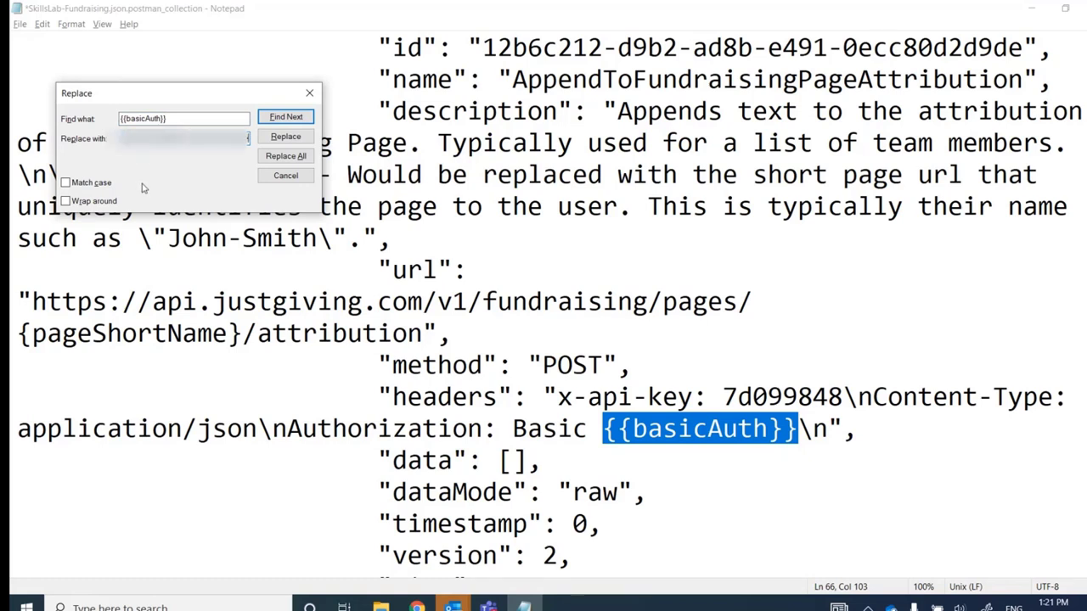
{"action": "left_click", "coordinate": [297, 158]}
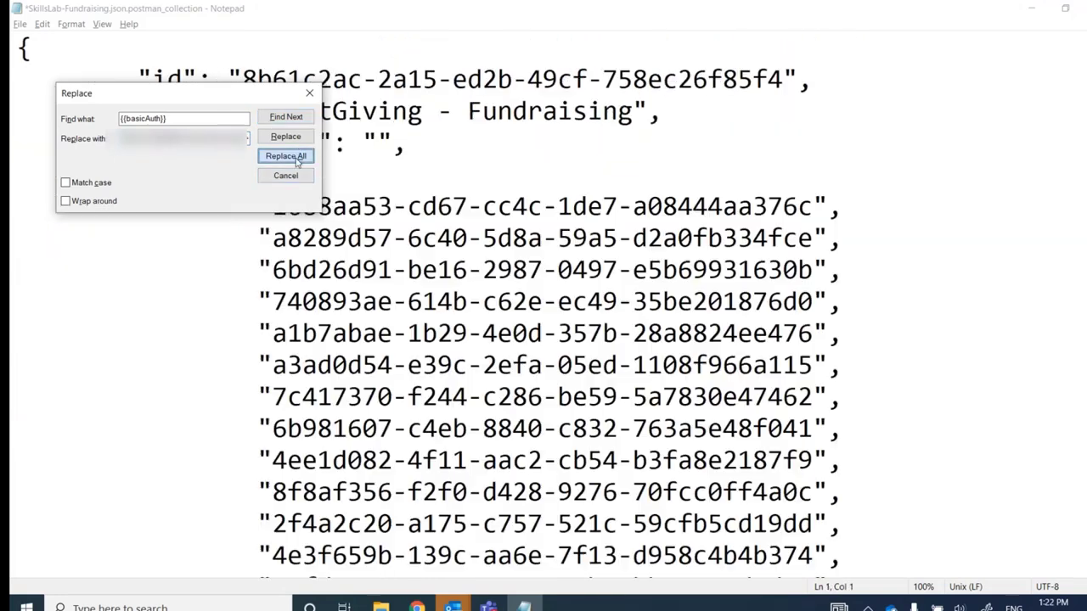
{"action": "left_click", "coordinate": [309, 93]}
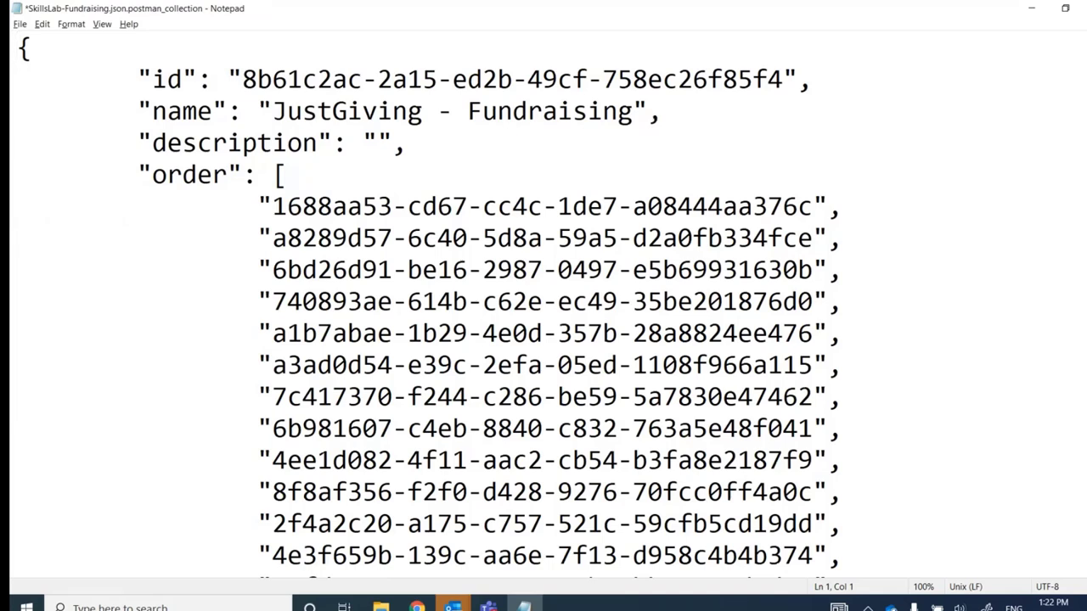
{"action": "scroll", "coordinate": [544, 305], "scroll_direction": "down", "scroll_amount": 12}
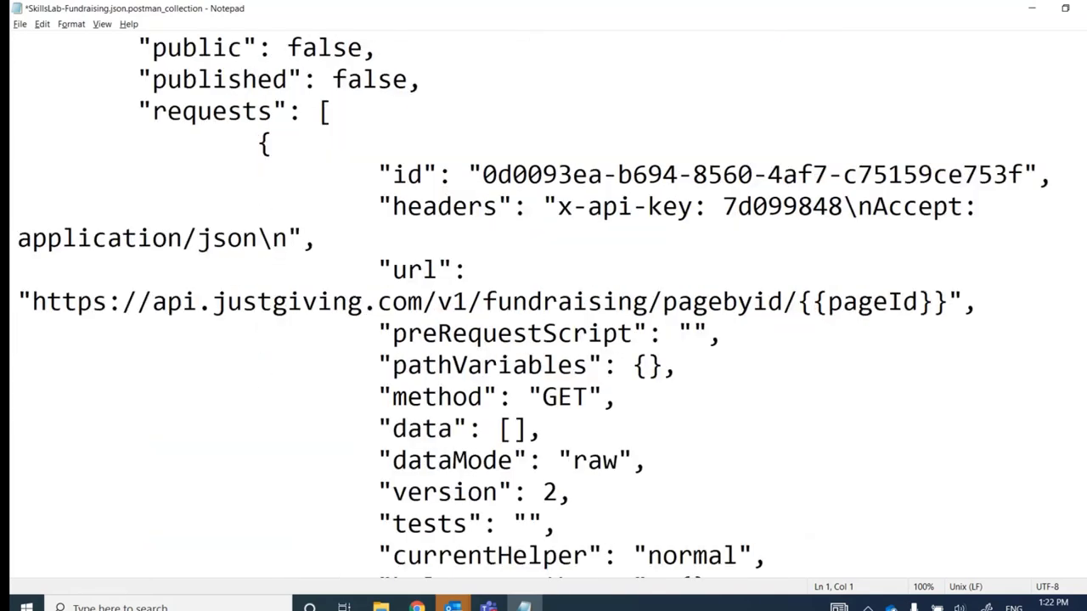
{"action": "scroll", "coordinate": [543, 305], "scroll_direction": "down", "scroll_amount": 10}
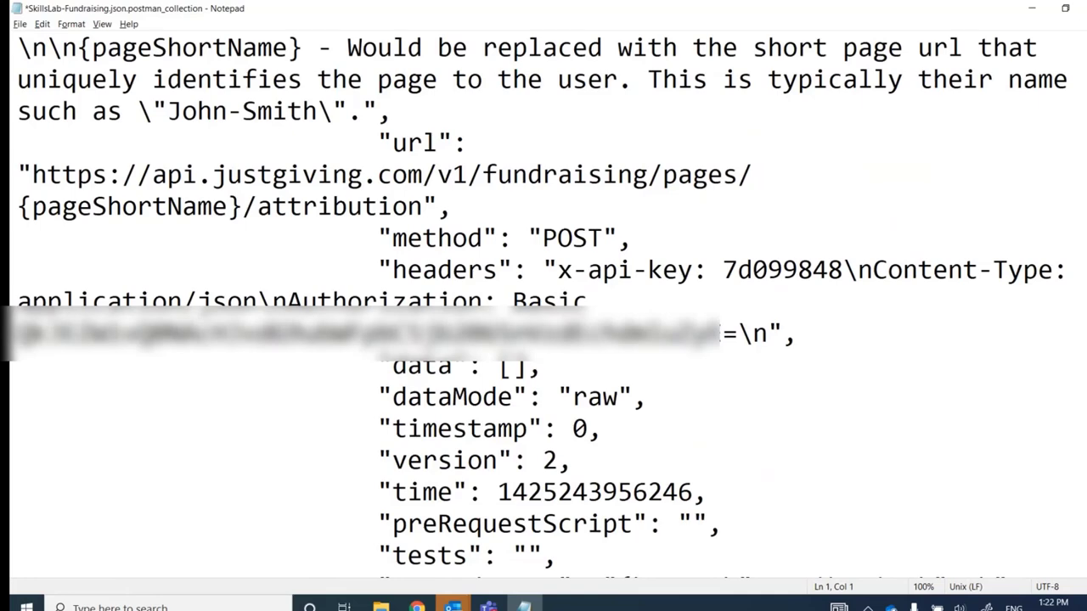
Look at the JustGiving API docs tab, then go back to the GitHub Postman README
{"action": "key", "text": "alt+Tab"}
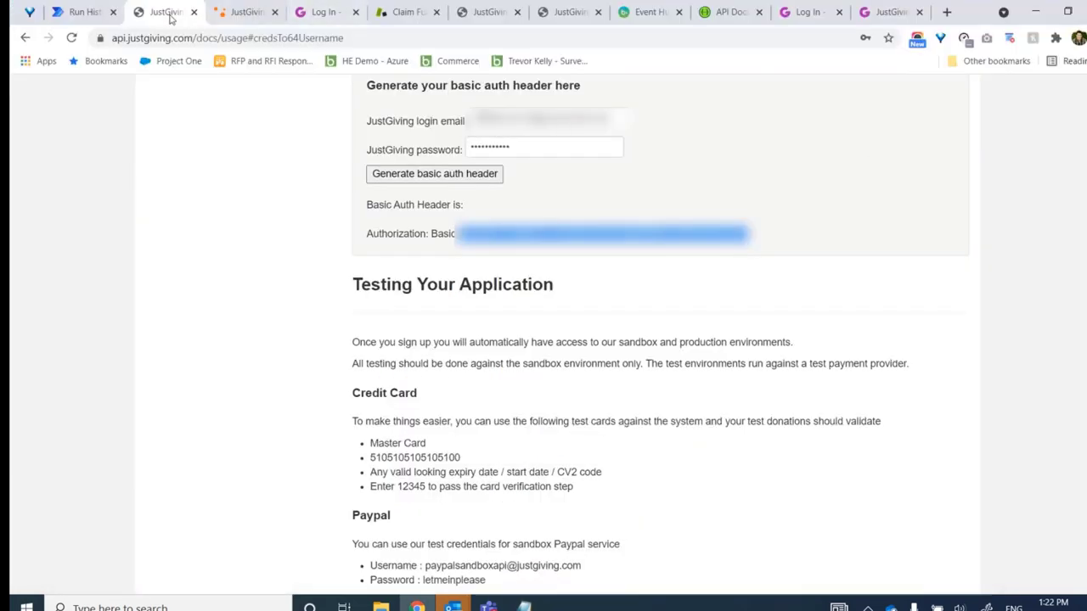
{"action": "left_click", "coordinate": [88, 12]}
{"action": "left_click", "coordinate": [144, 12]}
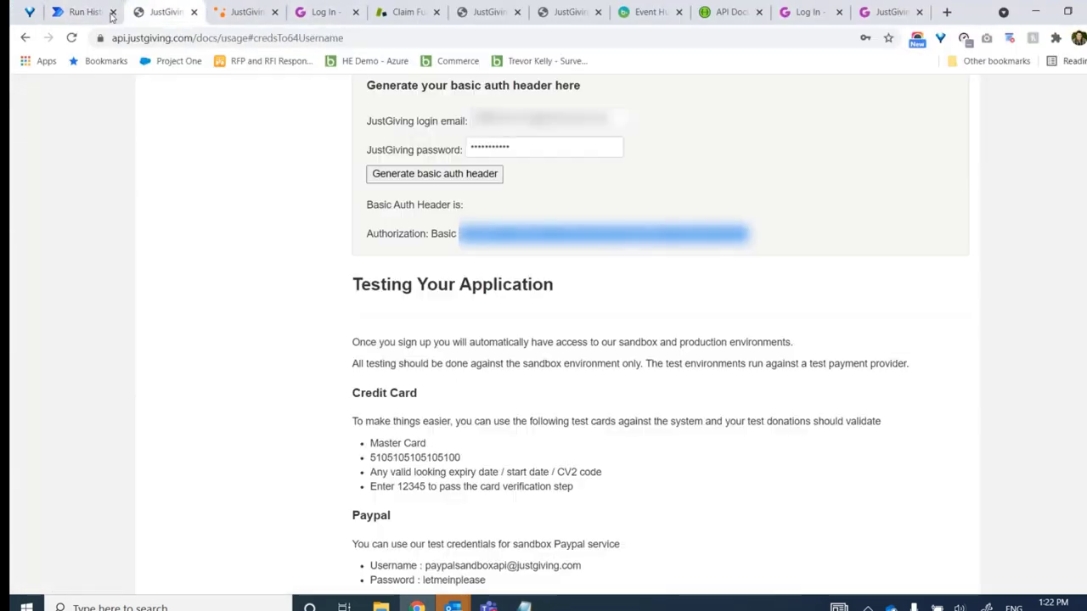
{"action": "left_click", "coordinate": [25, 38]}
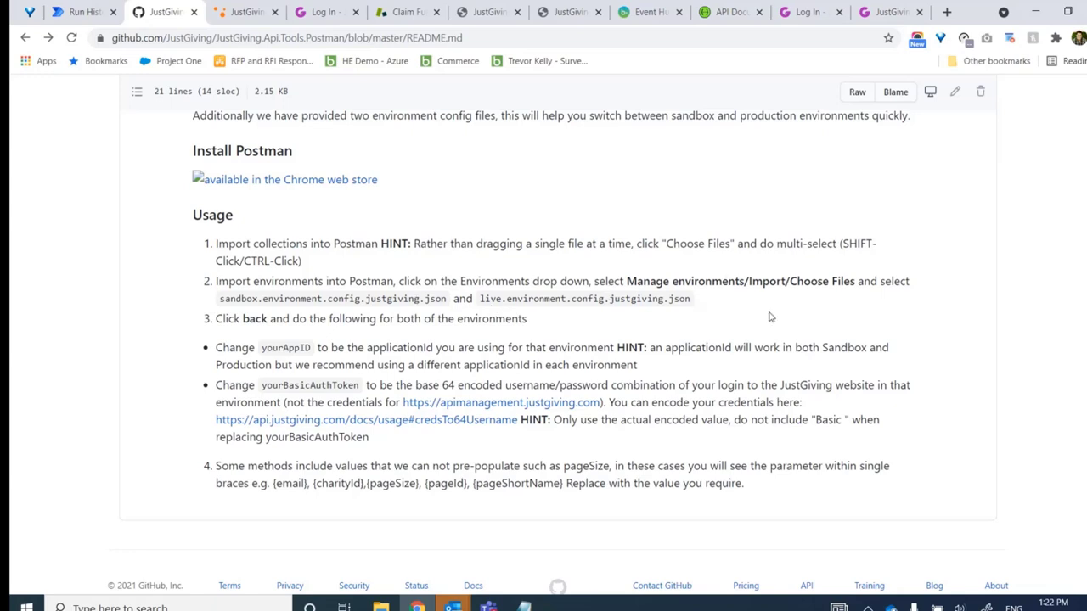
Save SkillsLab-Fundraising.json.postman_collection in Notepad and return to the browser README
{"action": "left_click", "coordinate": [525, 605]}
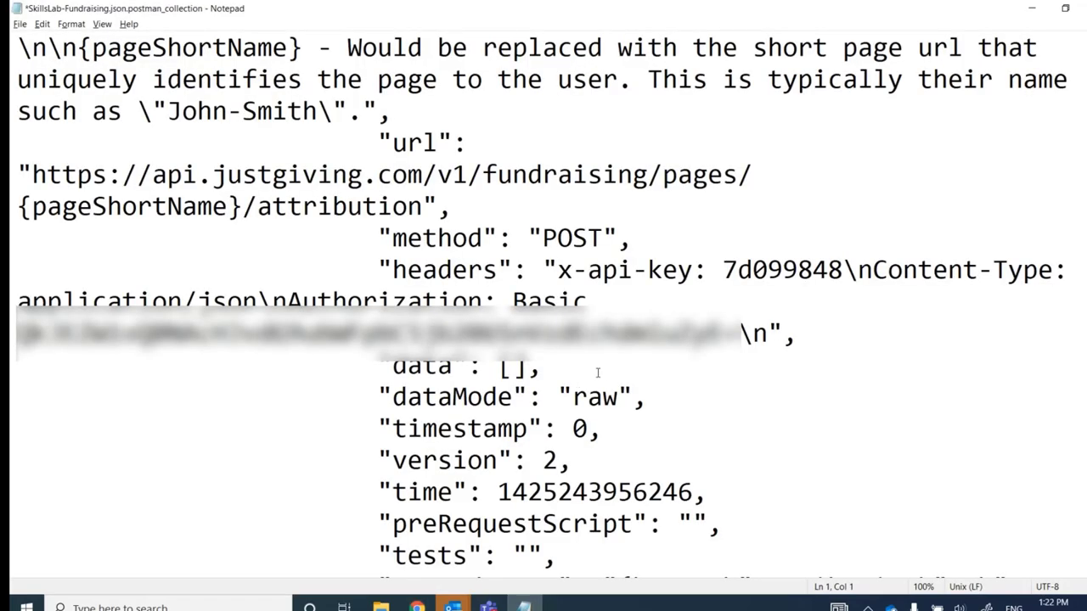
{"action": "key", "text": "ctrl+s"}
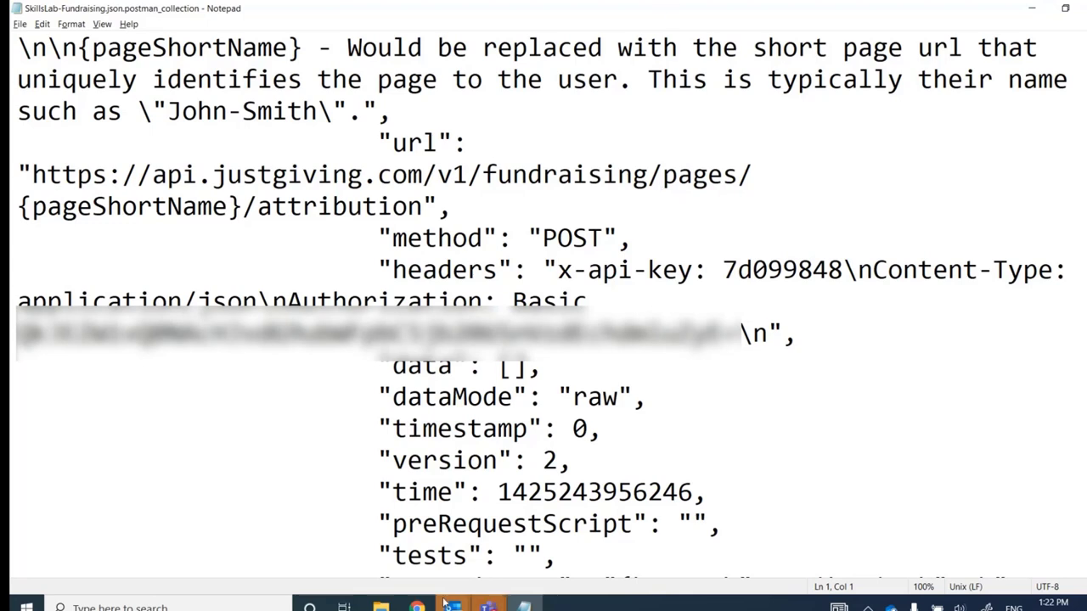
{"action": "mouse_move", "coordinate": [425, 607]}
{"action": "left_click", "coordinate": [257, 429]}
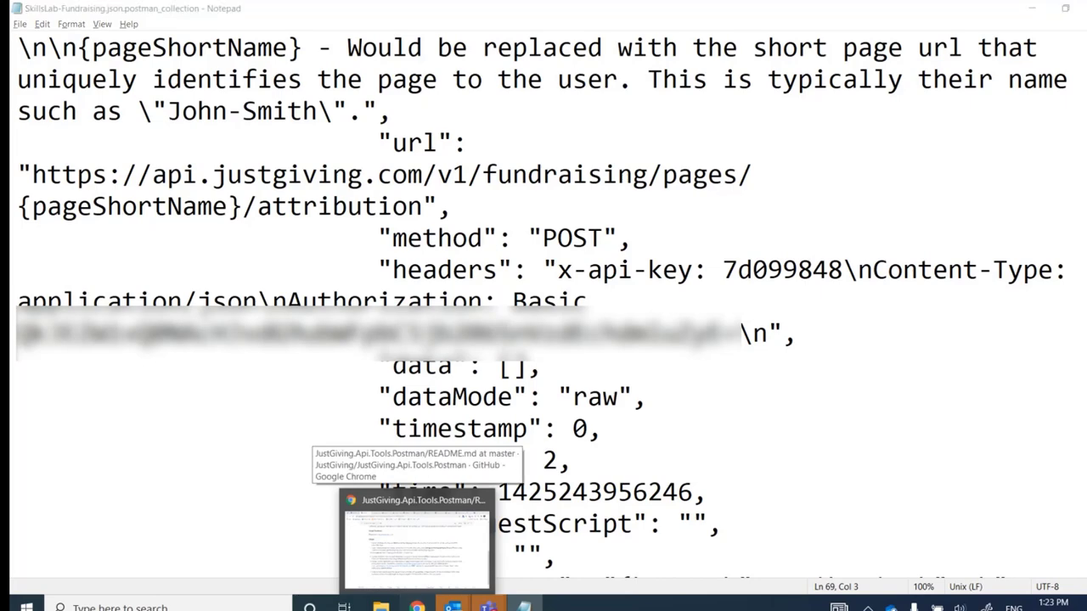
{"action": "left_click", "coordinate": [416, 540]}
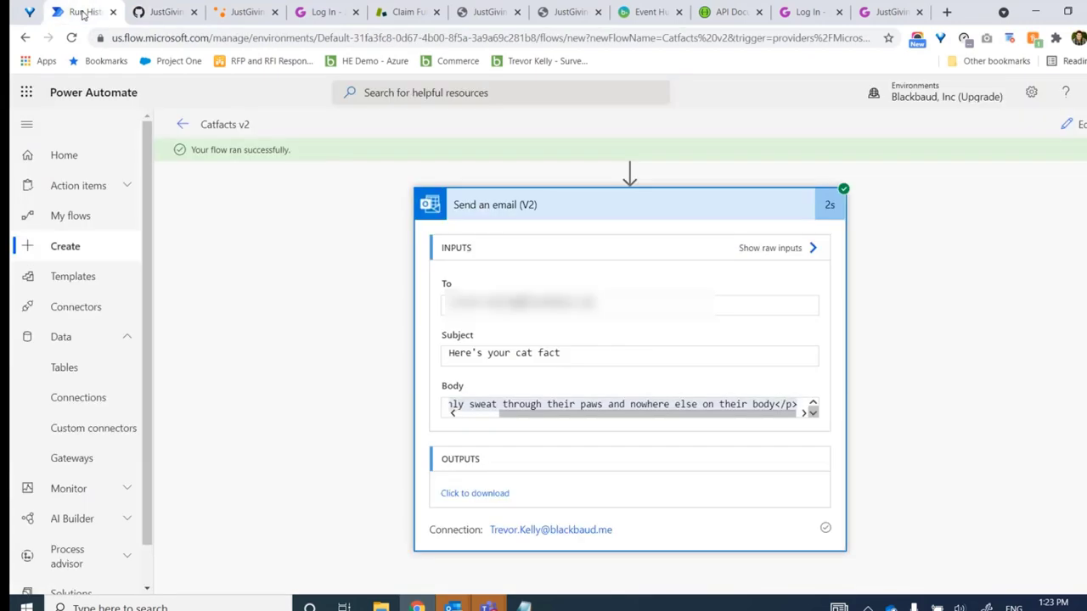
Switch to Power Automate, go to Custom connectors, and show the New custom connector options
{"action": "left_click", "coordinate": [85, 12]}
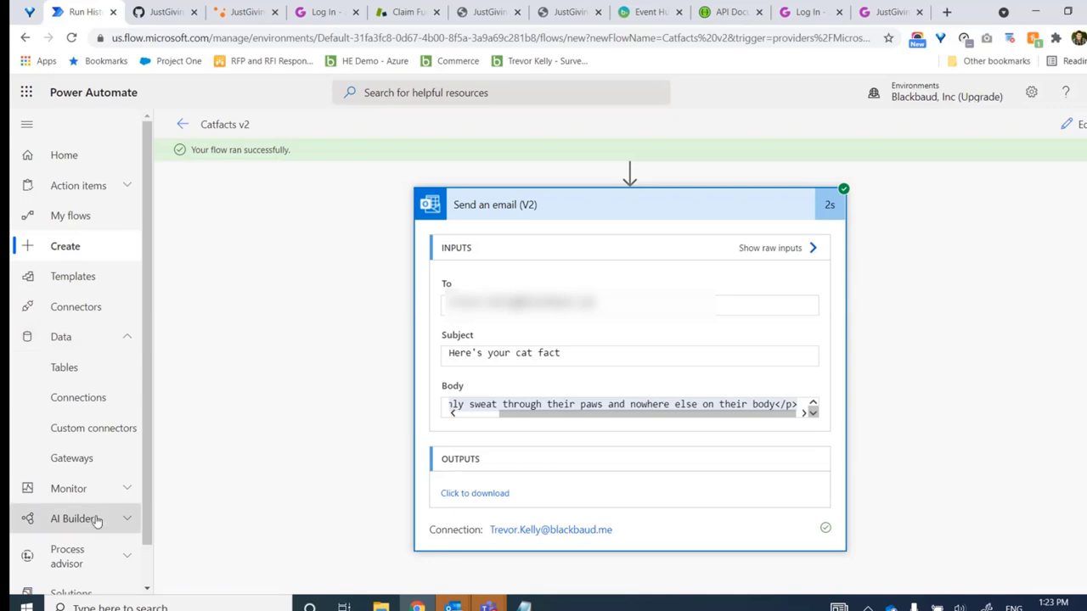
{"action": "left_click", "coordinate": [103, 434]}
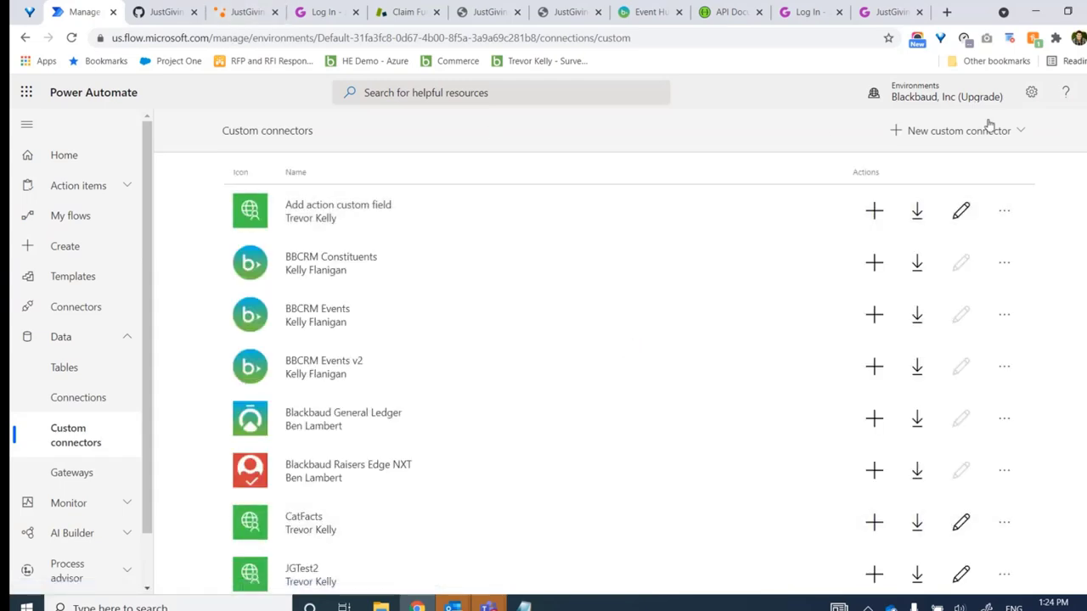
{"action": "left_click", "coordinate": [1018, 137]}
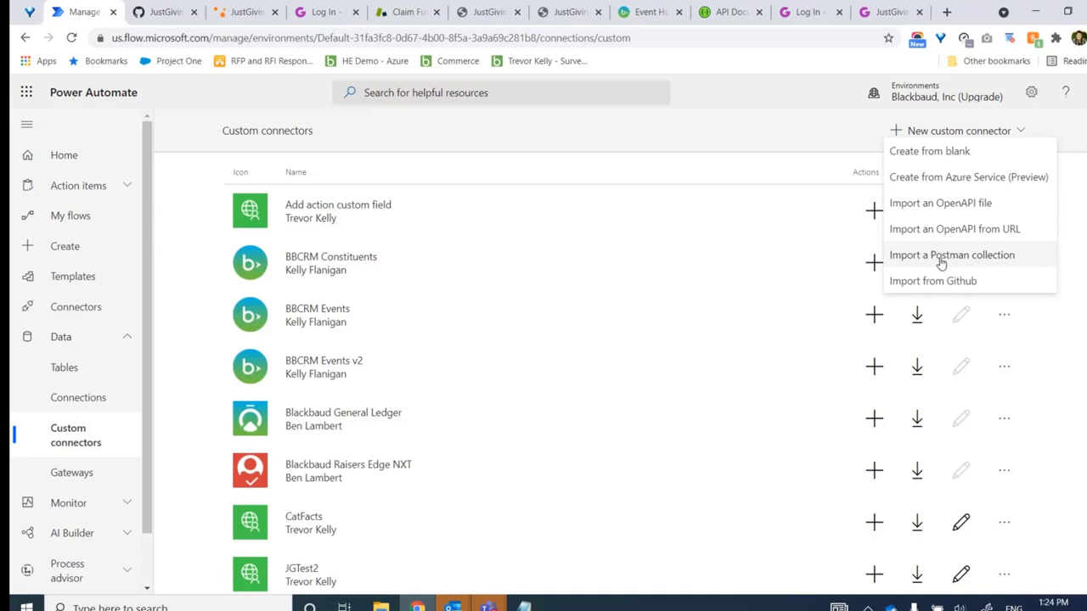
Import the SkillsLab-Fundraising Postman collection as a connector named 'JustGiving SkillsLab'
{"action": "left_click", "coordinate": [986, 258]}
{"action": "left_click", "coordinate": [439, 311]}
{"action": "type", "text": "JustGiving"}
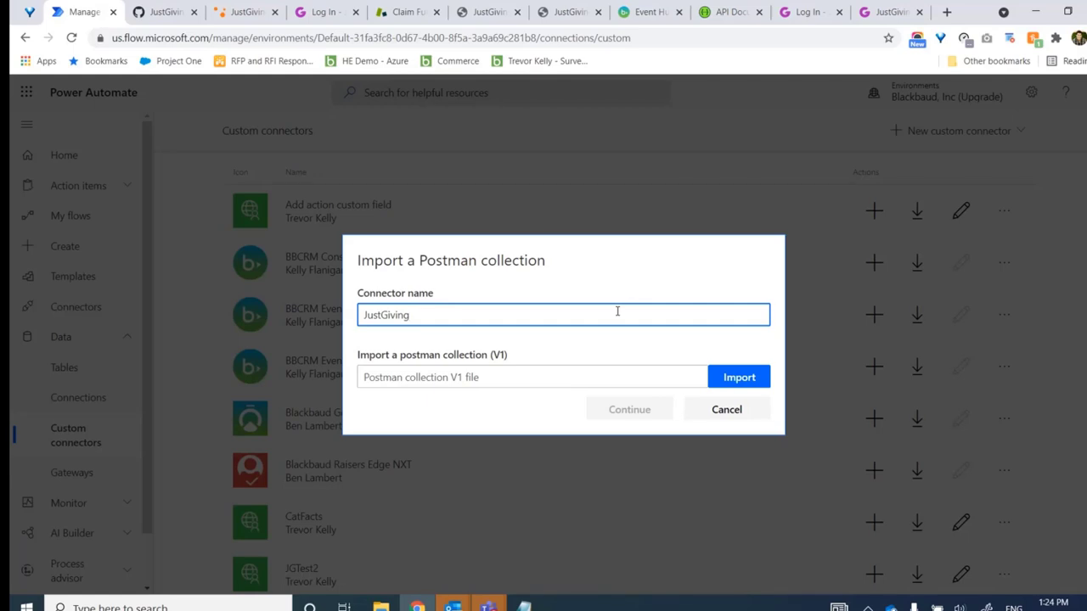
{"action": "type", "text": " SkillsLab"}
{"action": "left_click", "coordinate": [756, 376]}
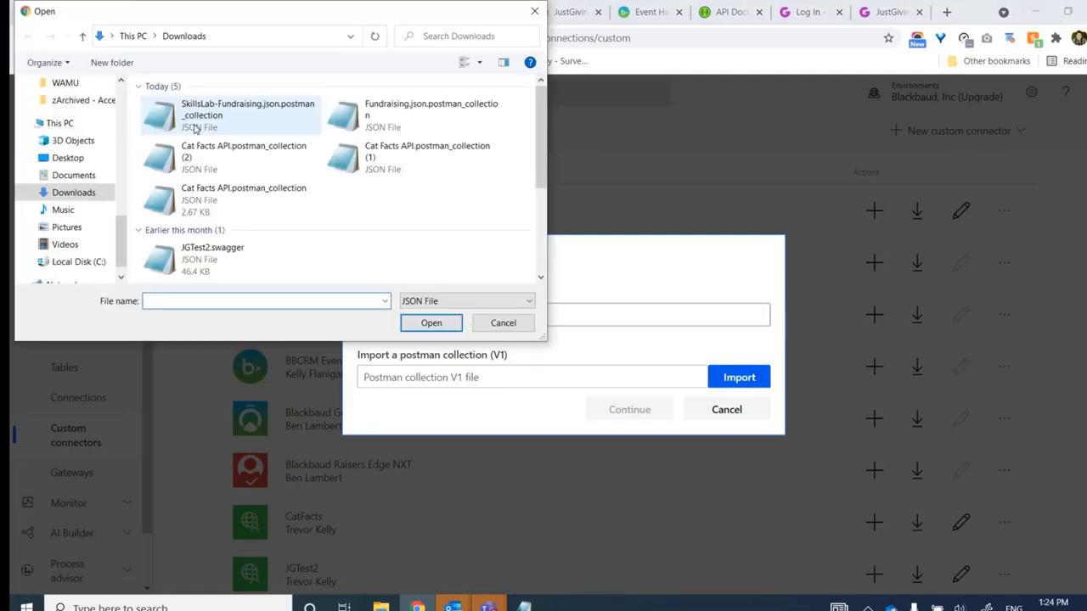
{"action": "left_click", "coordinate": [197, 117]}
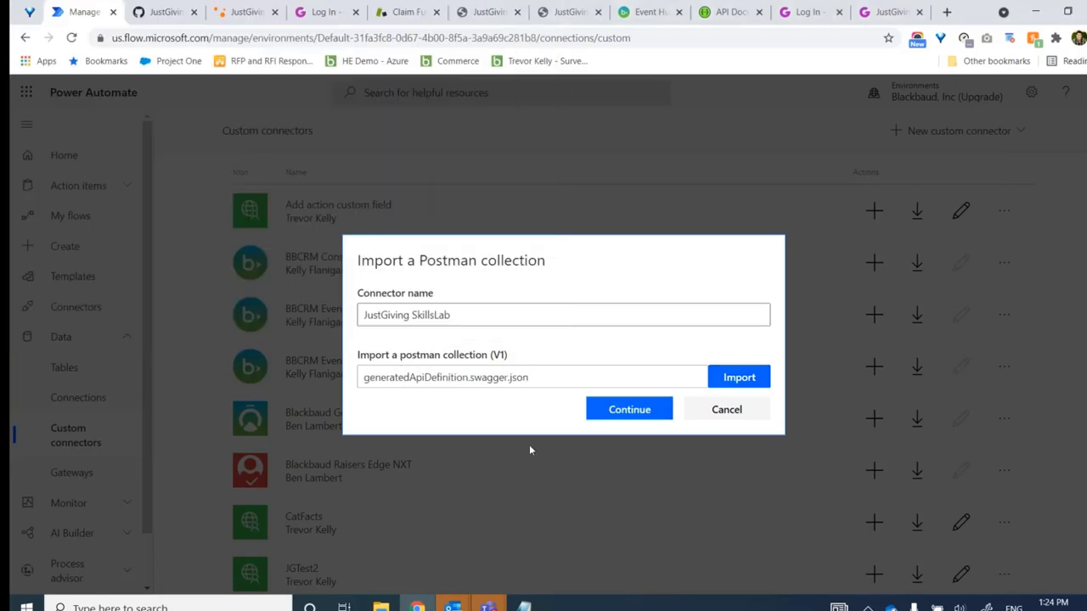
{"action": "left_click", "coordinate": [641, 412]}
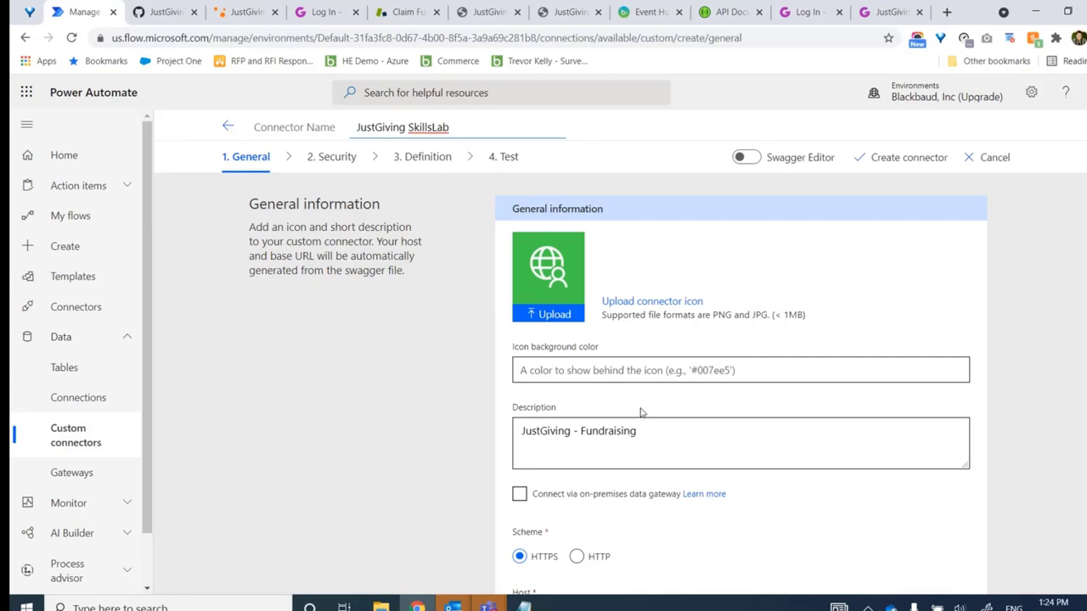
{"action": "scroll", "coordinate": [739, 382], "scroll_direction": "down", "scroll_amount": 2}
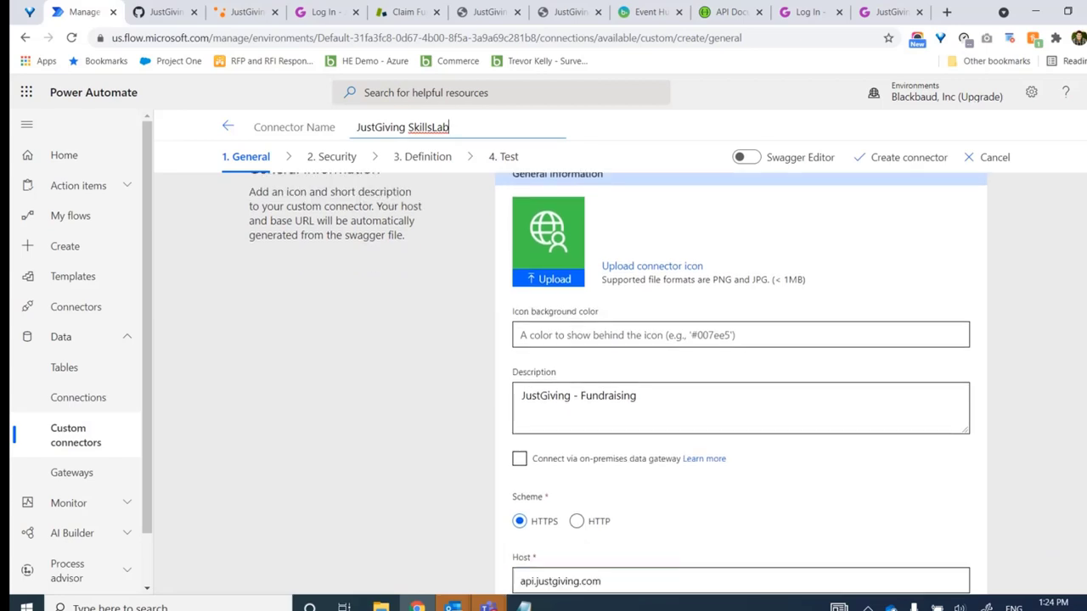
{"action": "scroll", "coordinate": [739, 382], "scroll_direction": "up", "scroll_amount": 1}
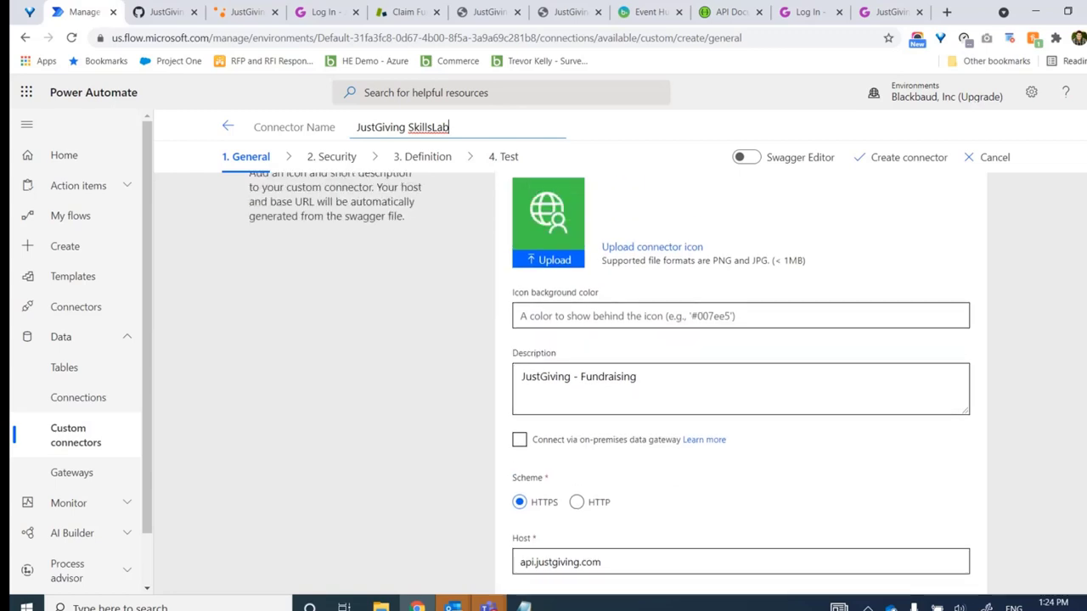
{"action": "scroll", "coordinate": [739, 382], "scroll_direction": "down", "scroll_amount": 1}
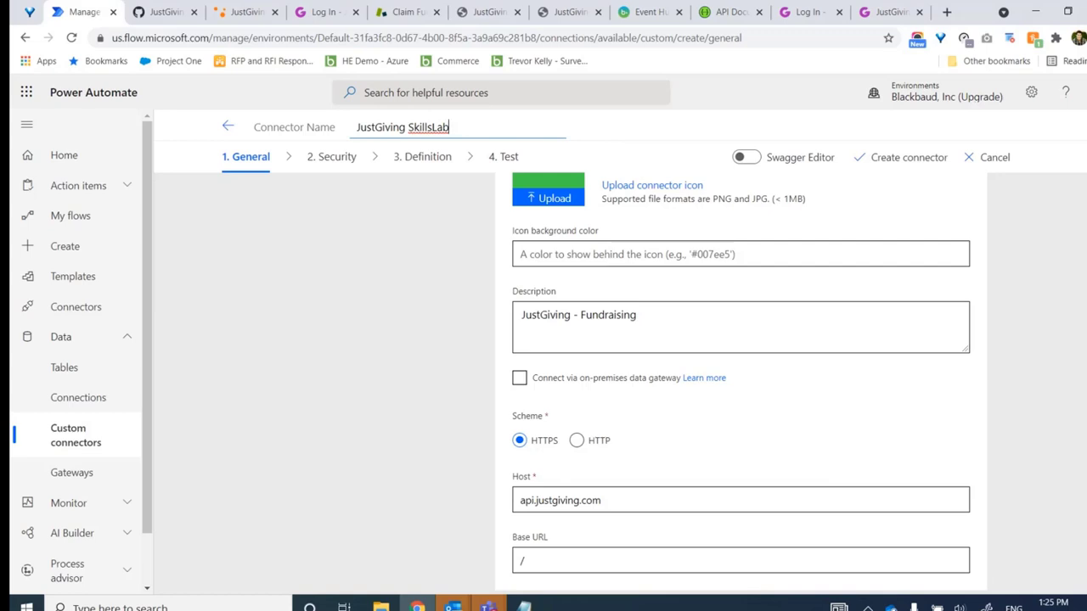
{"action": "scroll", "coordinate": [741, 382], "scroll_direction": "down", "scroll_amount": 1}
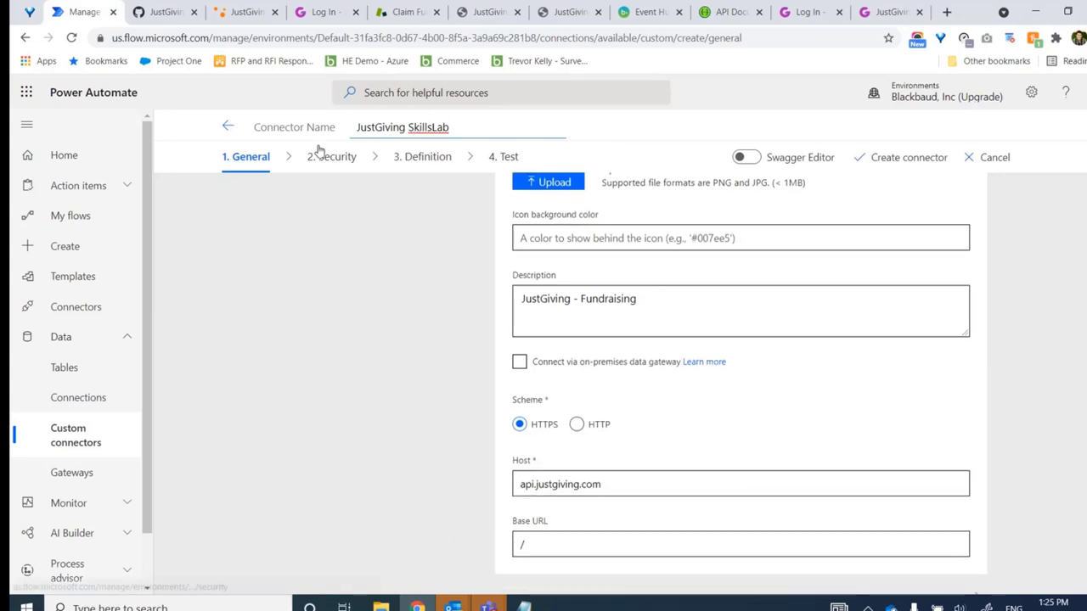
{"action": "left_click", "coordinate": [345, 159]}
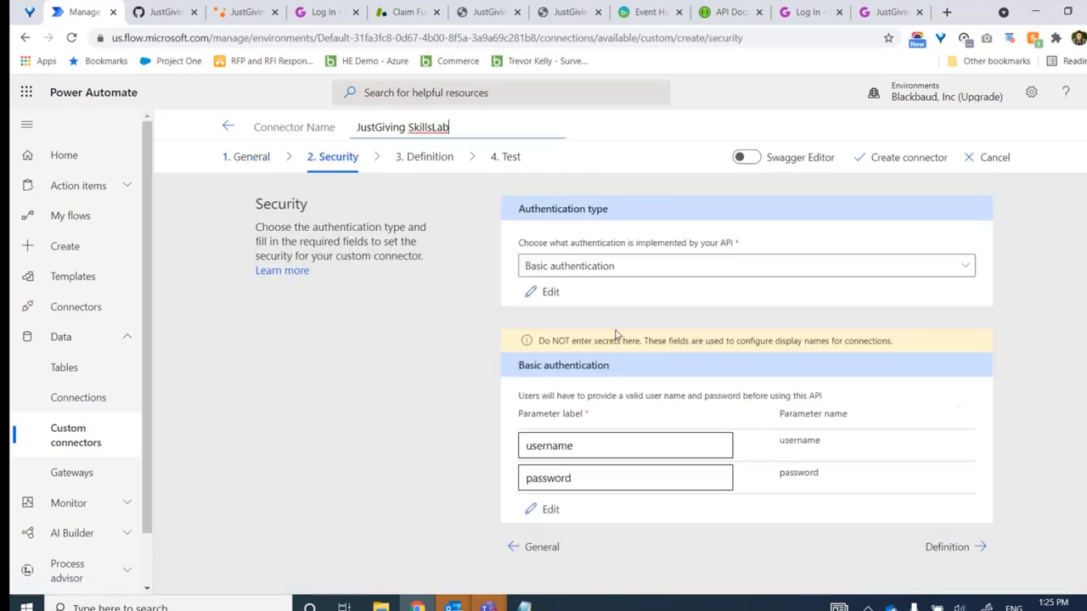
Review the 27 action definitions and create the JustGiving SkillsLab connector
{"action": "left_click", "coordinate": [425, 168]}
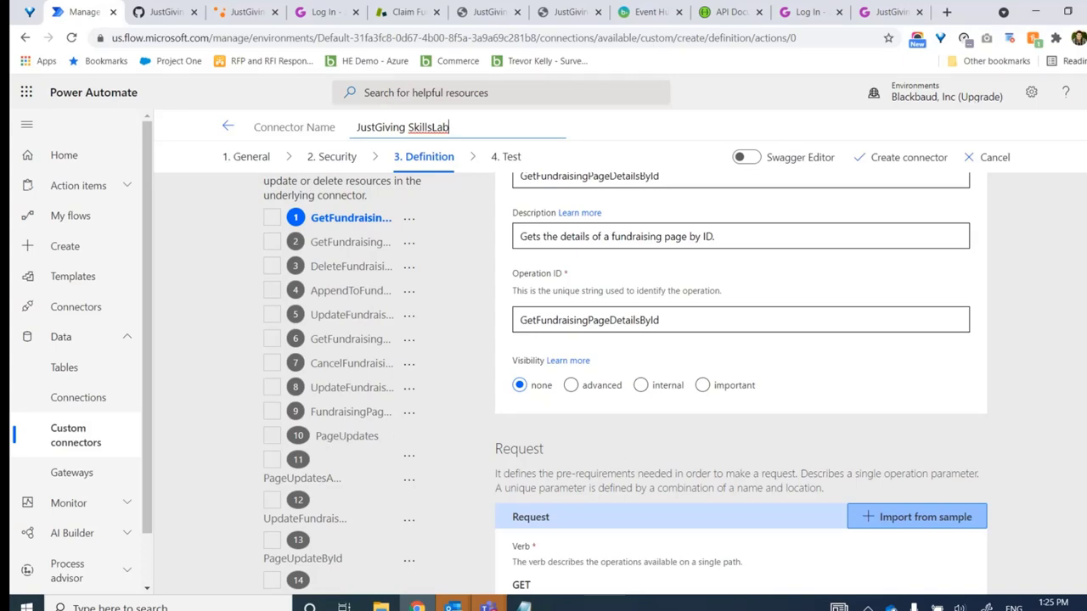
{"action": "scroll", "coordinate": [626, 382], "scroll_direction": "down", "scroll_amount": 5}
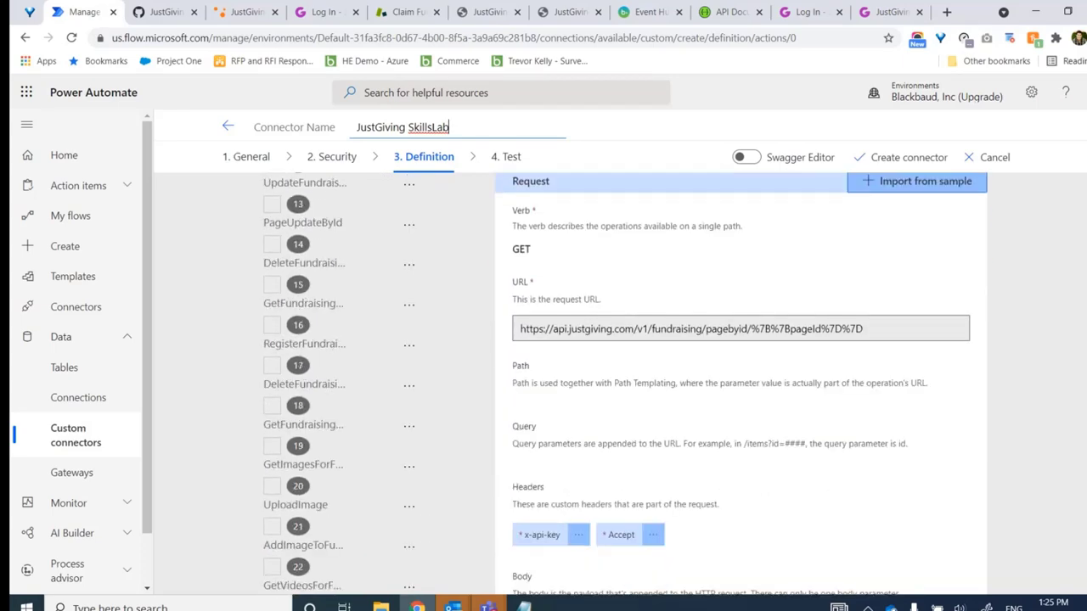
{"action": "scroll", "coordinate": [626, 382], "scroll_direction": "down", "scroll_amount": 2}
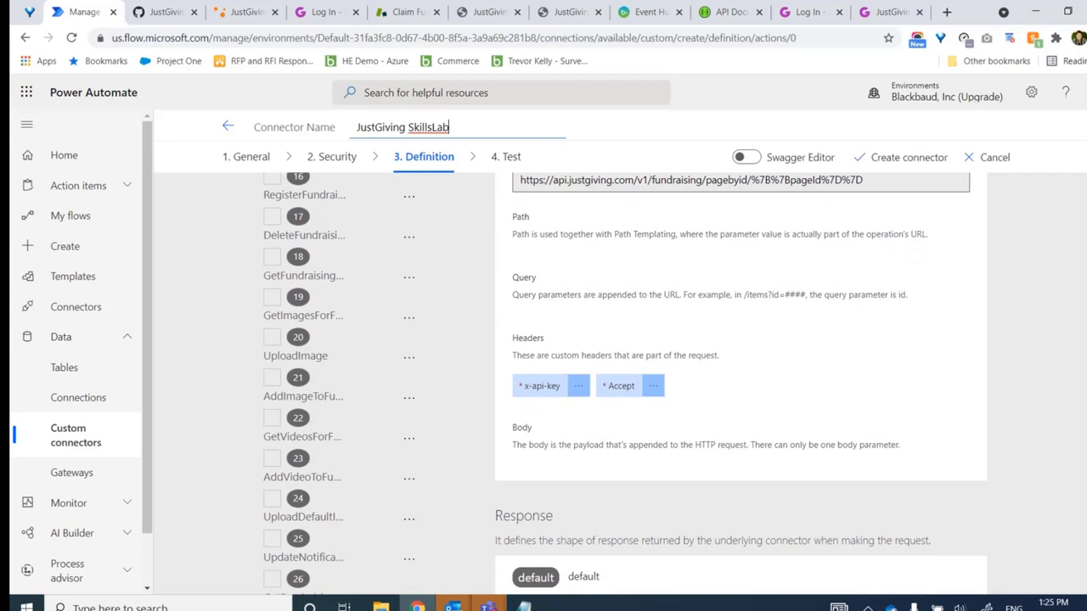
{"action": "scroll", "coordinate": [902, 452], "scroll_direction": "down", "scroll_amount": 2}
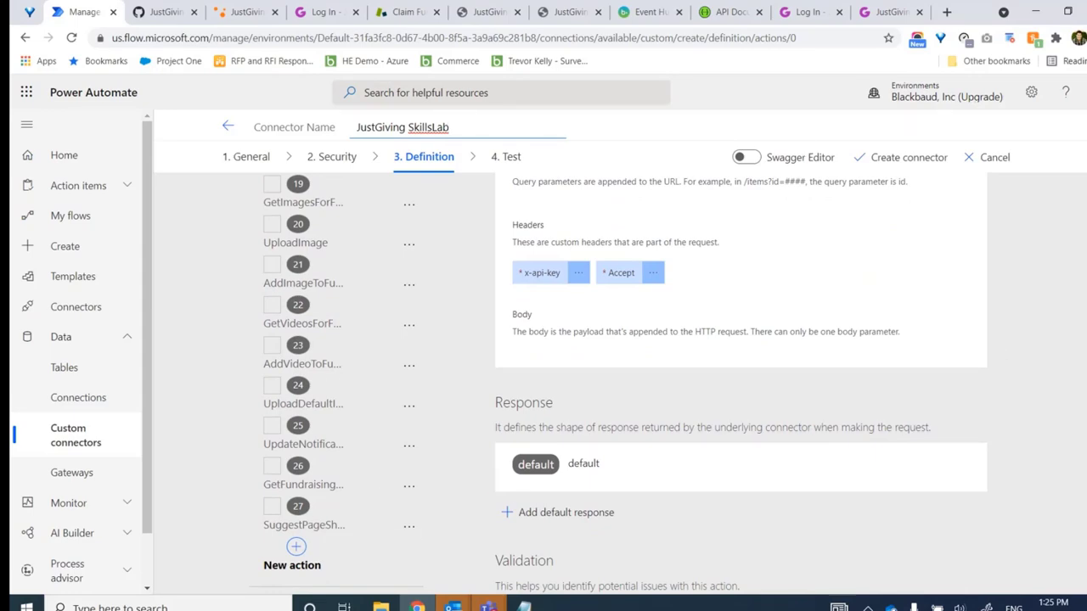
{"action": "scroll", "coordinate": [347, 273], "scroll_direction": "up", "scroll_amount": 10}
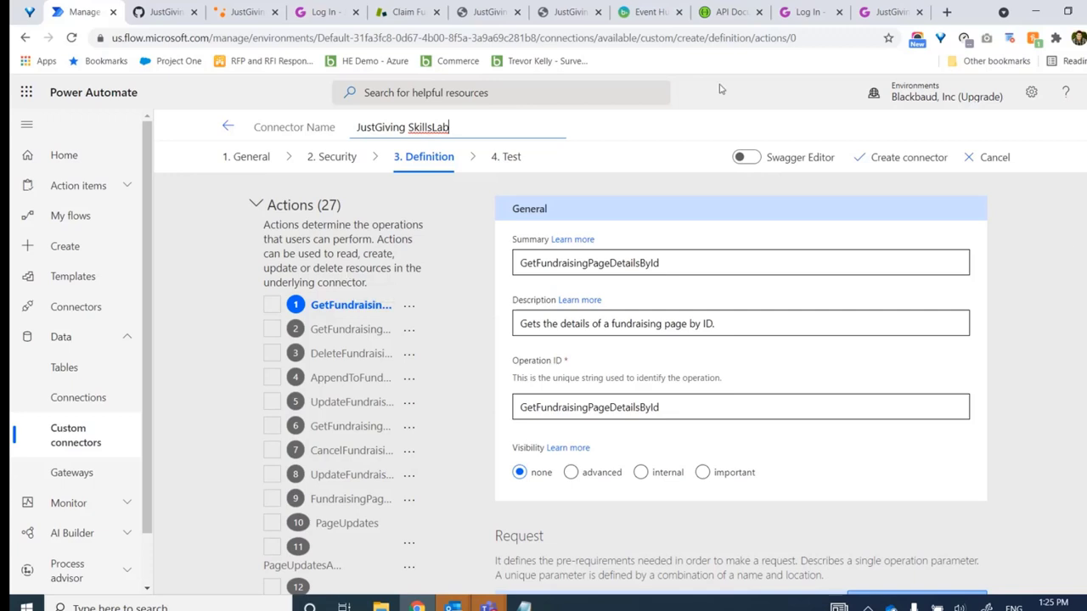
{"action": "left_click", "coordinate": [893, 161]}
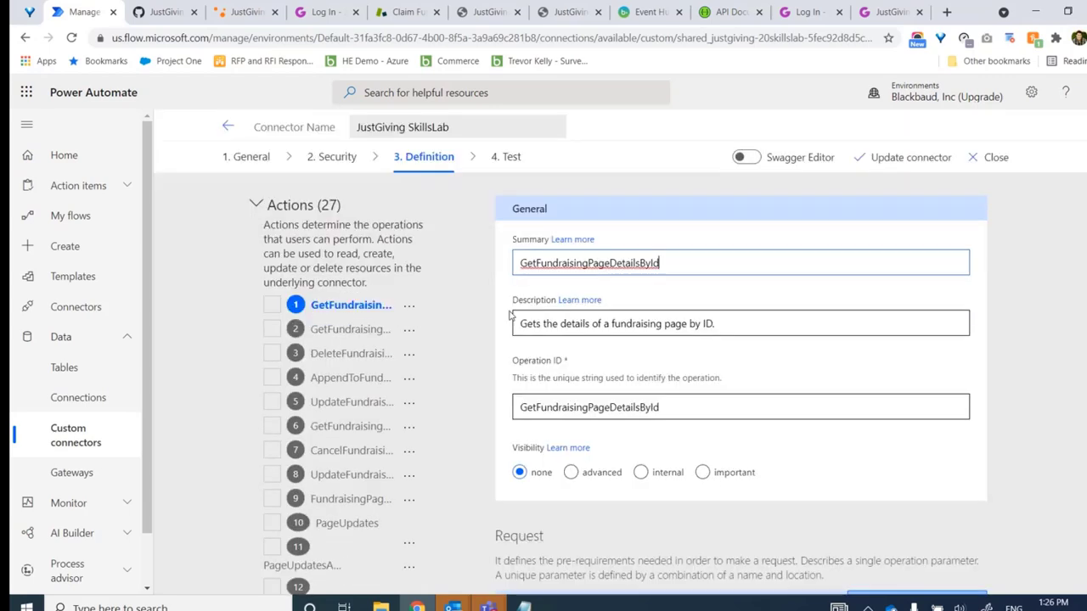
On the Test page, select the SuggestPageShortNames operation and fill in its x-api-key value
{"action": "left_click", "coordinate": [510, 164]}
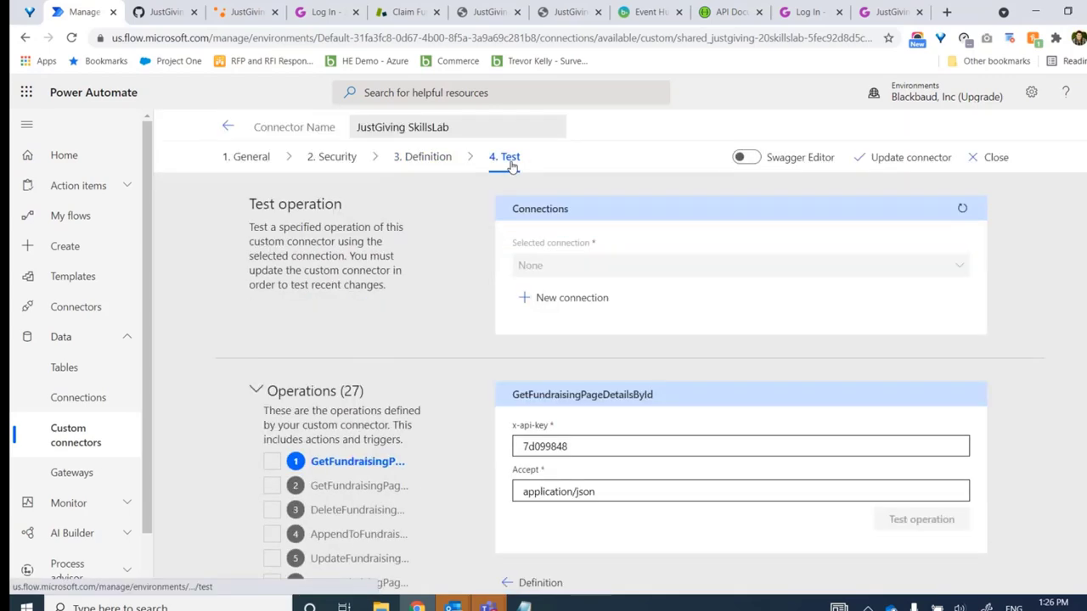
{"action": "scroll", "coordinate": [1048, 413], "scroll_direction": "down", "scroll_amount": 6}
{"action": "left_click", "coordinate": [344, 580]}
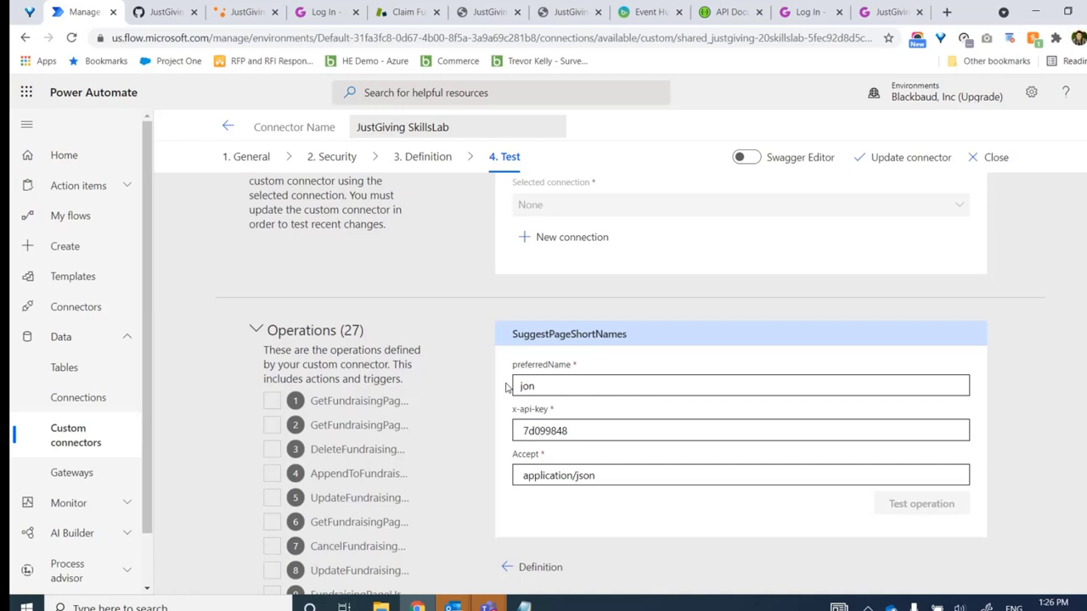
{"action": "left_click", "coordinate": [515, 435]}
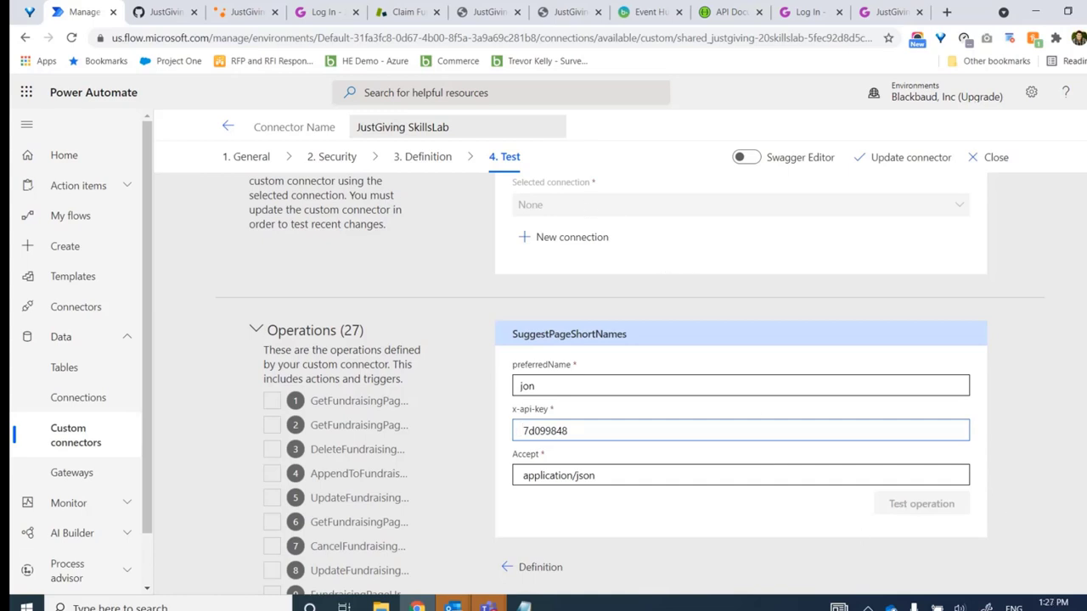
{"action": "scroll", "coordinate": [872, 354], "scroll_direction": "up", "scroll_amount": 1}
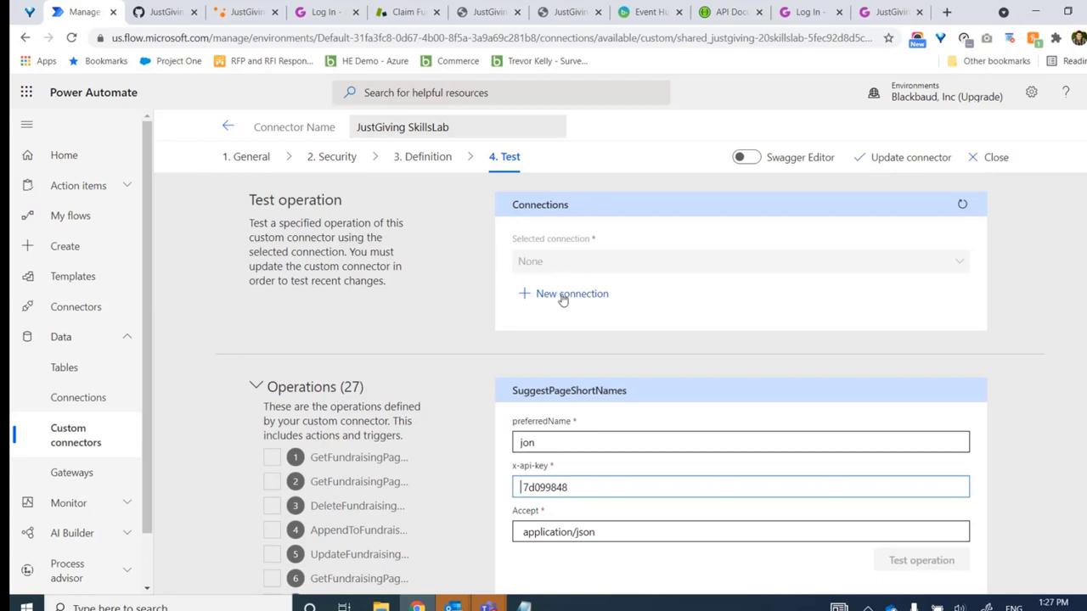
Start adding a new JustGiving SkillsLab connection and look up the saved login email
{"action": "left_click", "coordinate": [561, 294]}
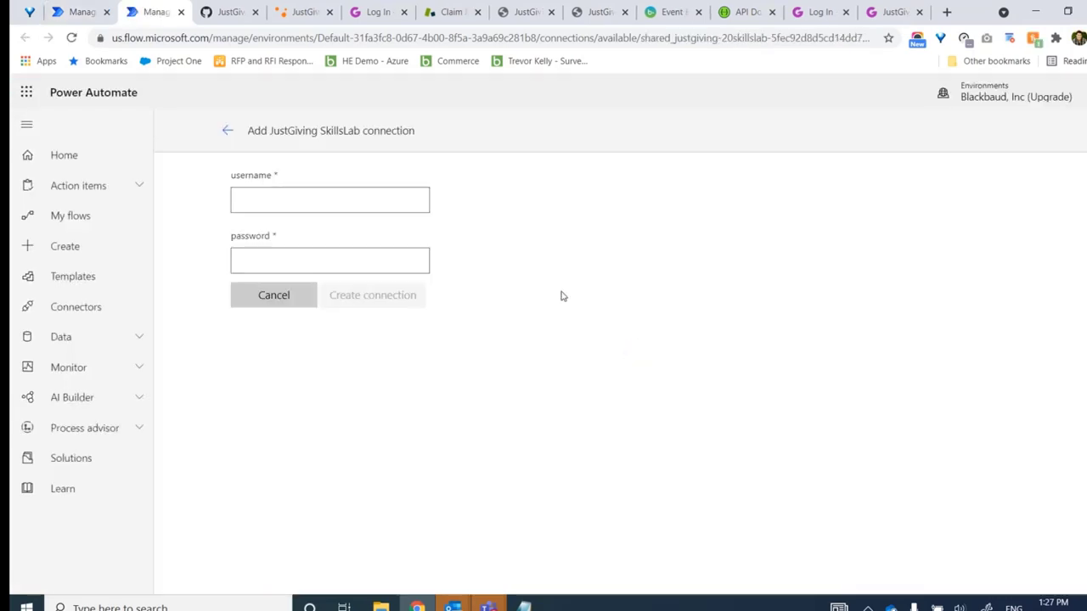
{"action": "left_click", "coordinate": [288, 212]}
{"action": "left_click", "coordinate": [294, 251]}
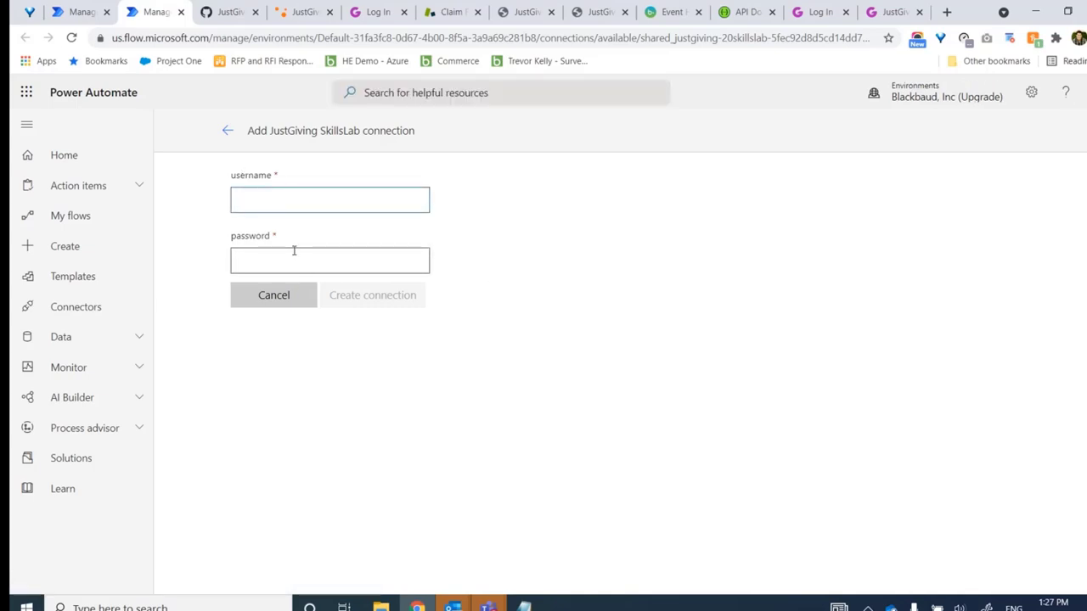
{"action": "left_click", "coordinate": [297, 210]}
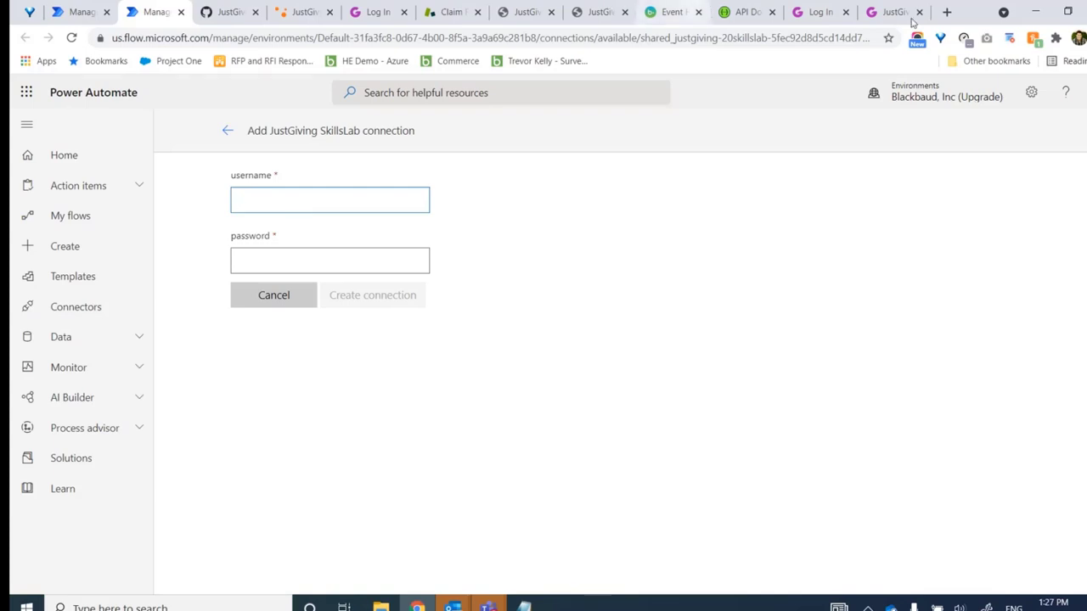
{"action": "left_click", "coordinate": [821, 16]}
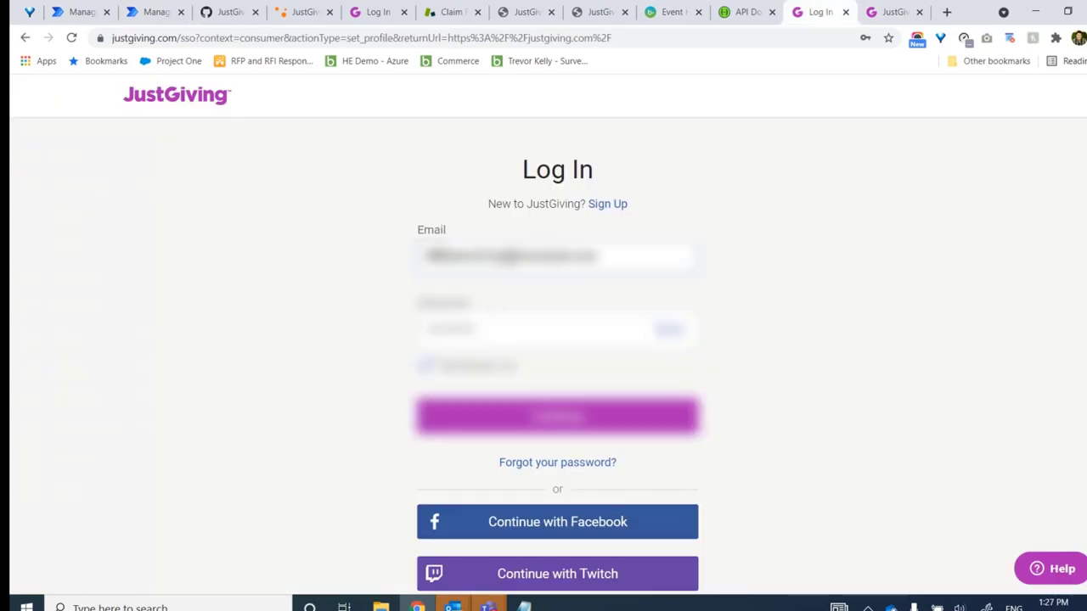
{"action": "left_click", "coordinate": [511, 252]}
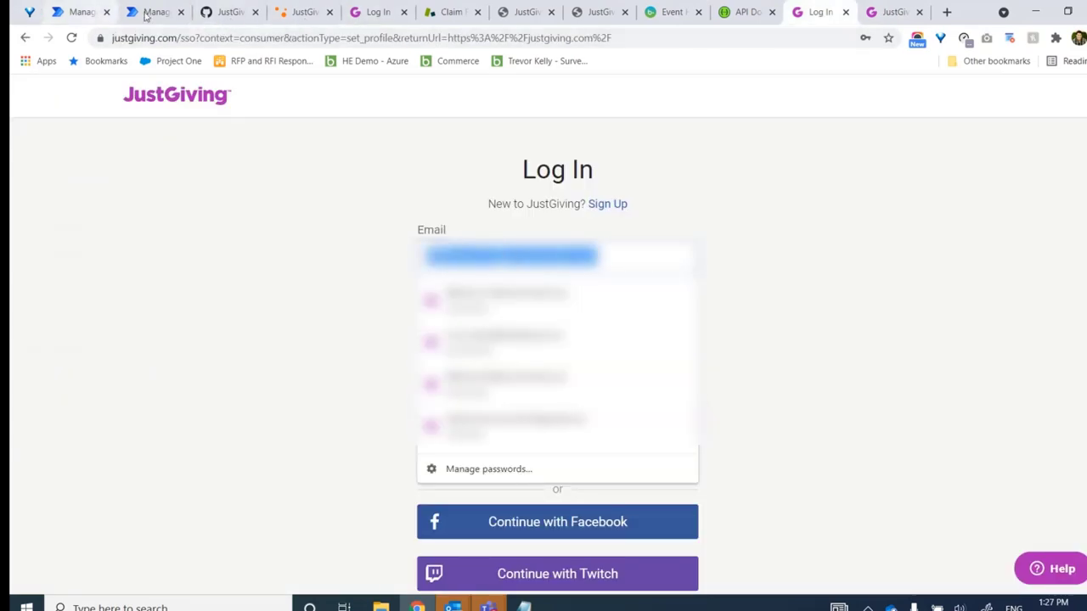
Paste the username, enter the password, create the connection, and return to the Test page
{"action": "left_click", "coordinate": [83, 13]}
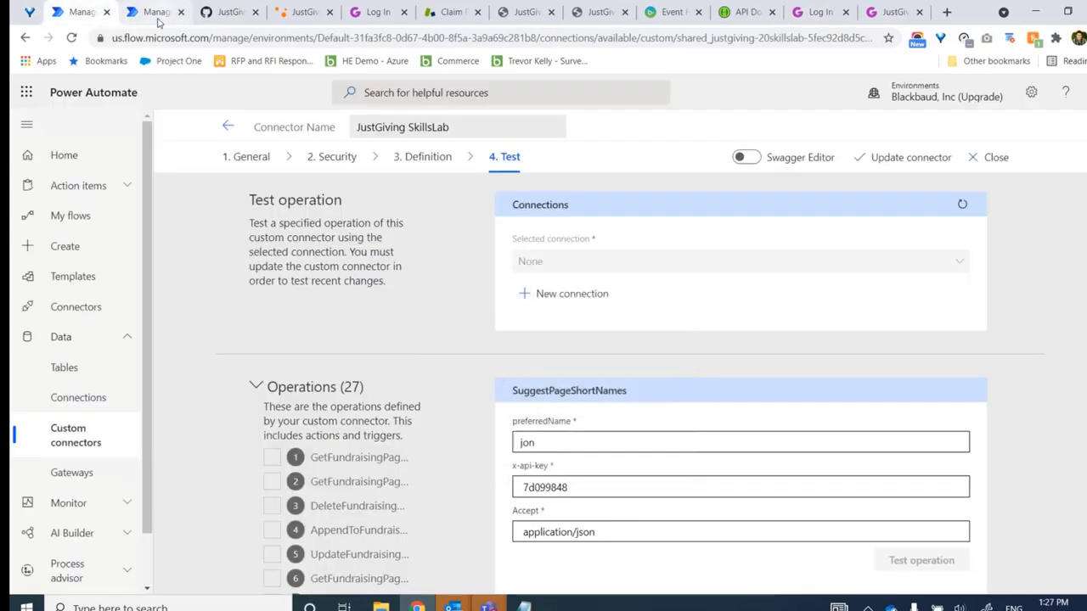
{"action": "left_click", "coordinate": [158, 23]}
{"action": "key", "text": "ctrl+v"}
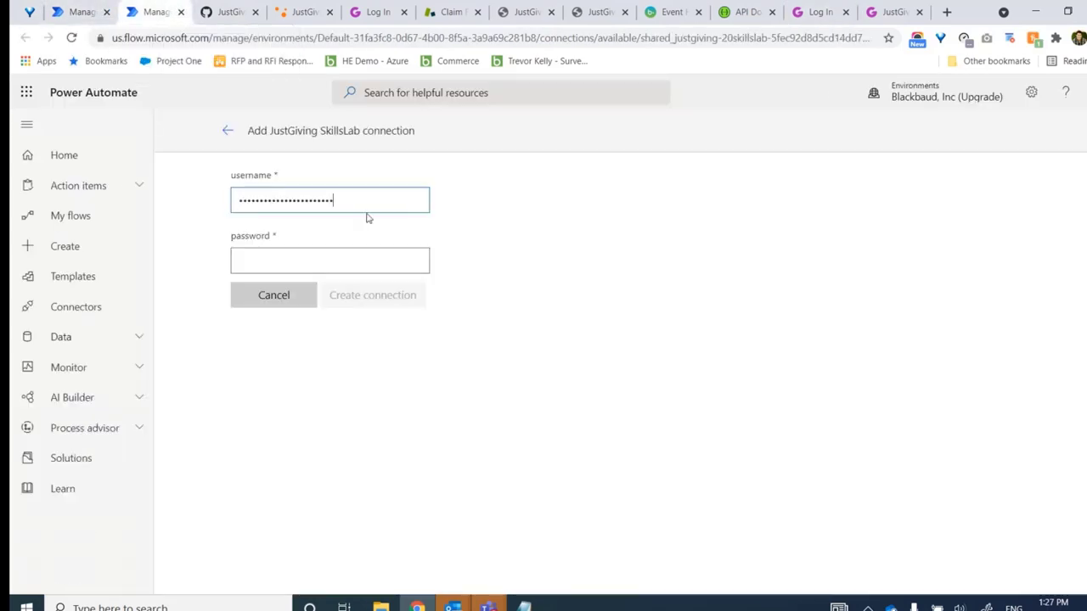
{"action": "key", "text": "Tab"}
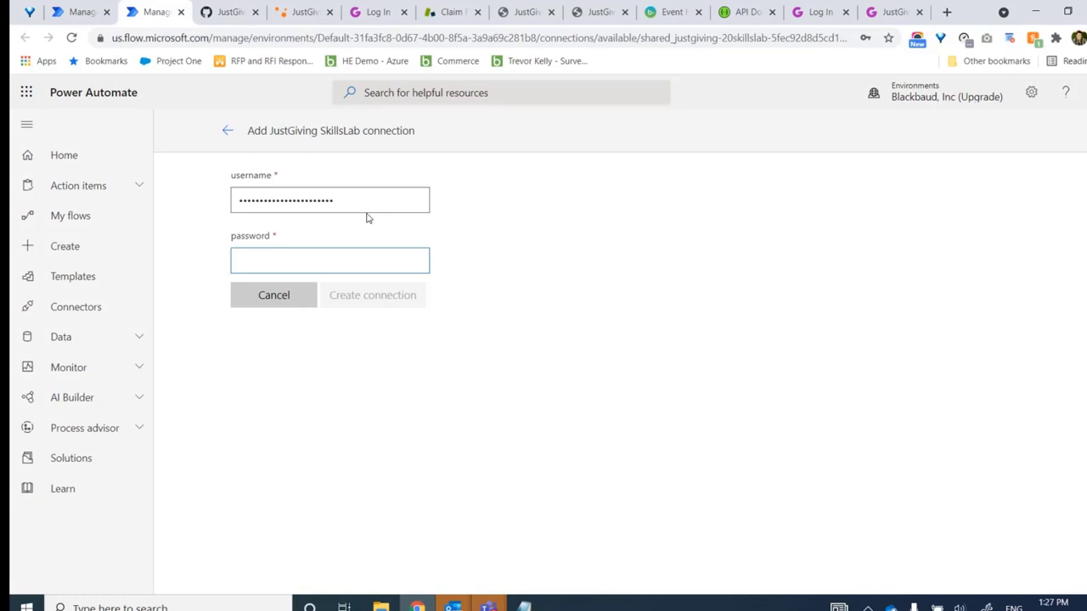
{"action": "type", "text": "••••••"}
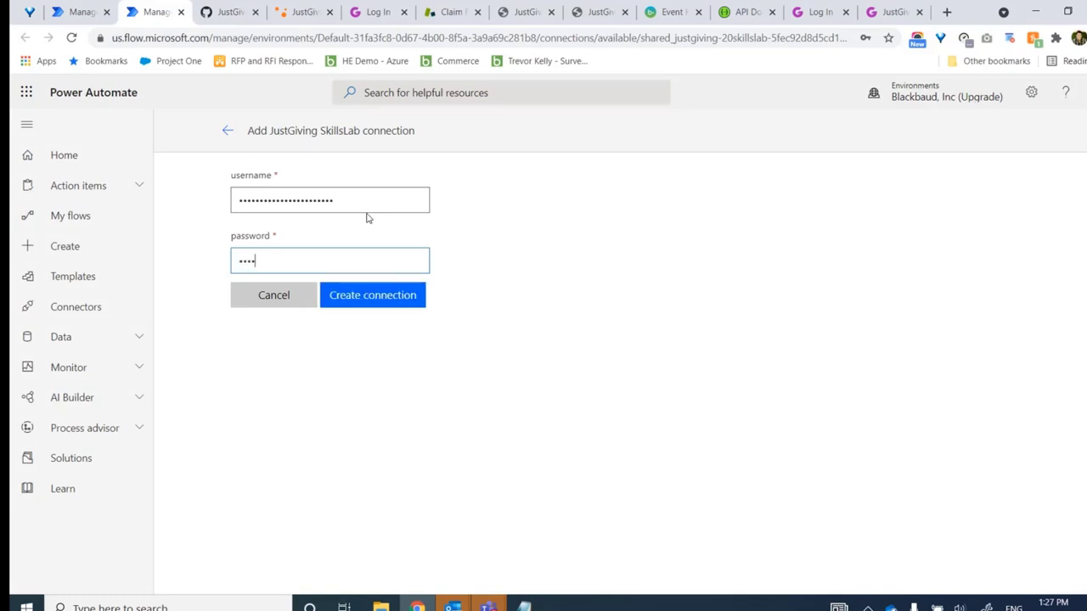
{"action": "type", "text": "•••••"}
{"action": "left_click", "coordinate": [365, 294]}
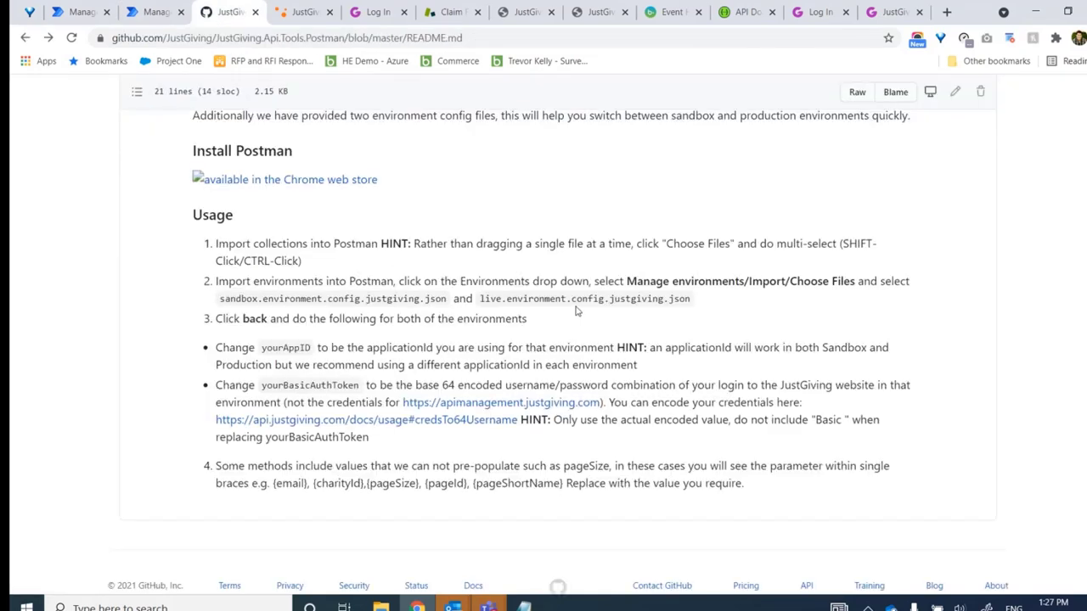
{"action": "left_click", "coordinate": [86, 12]}
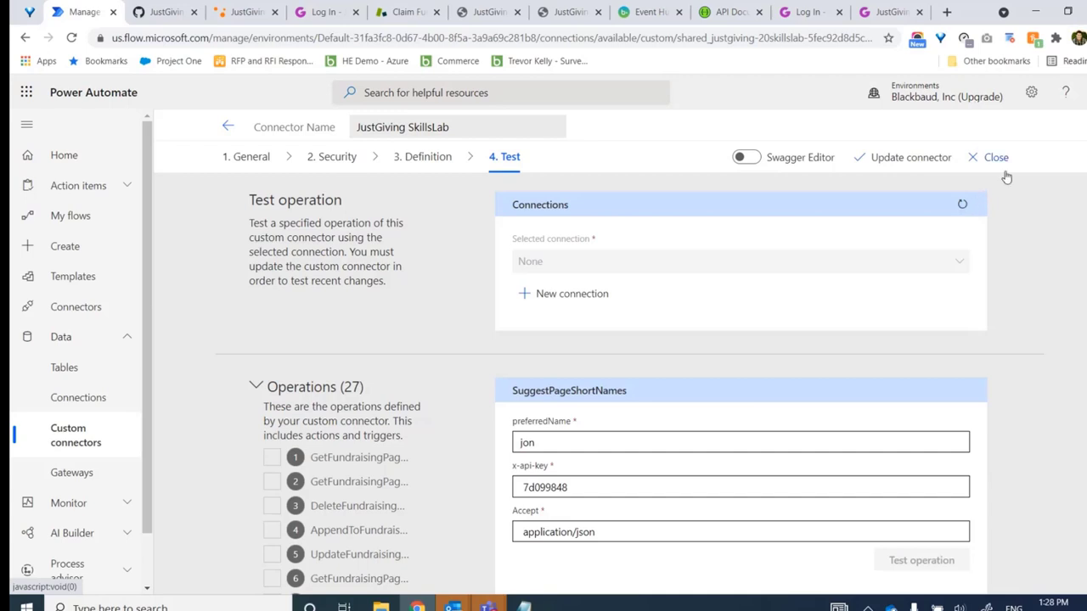
Refresh Connections, set preferredName to the account holder's full name, and run SuggestPageShortNames
{"action": "left_click", "coordinate": [973, 204]}
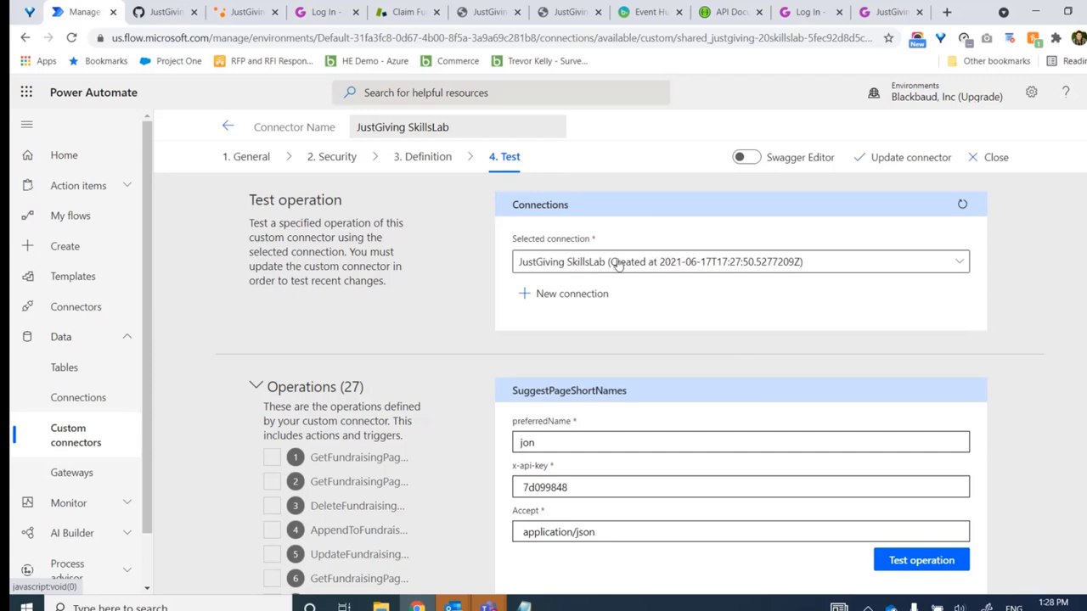
{"action": "scroll", "coordinate": [518, 357], "scroll_direction": "down", "scroll_amount": 1}
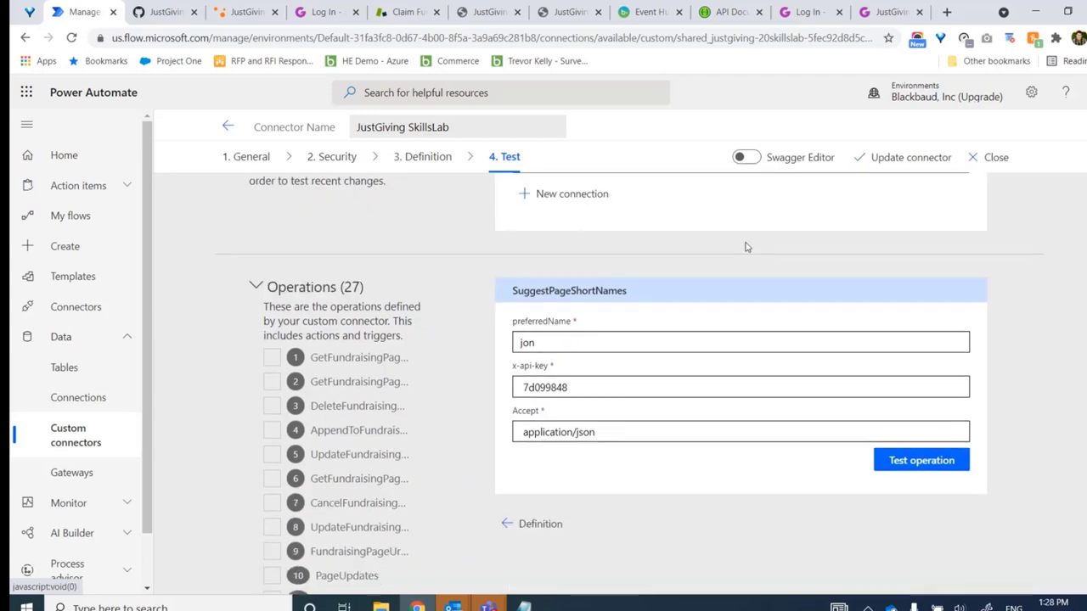
{"action": "left_click_drag", "start_coordinate": [539, 341], "coordinate": [438, 339]}
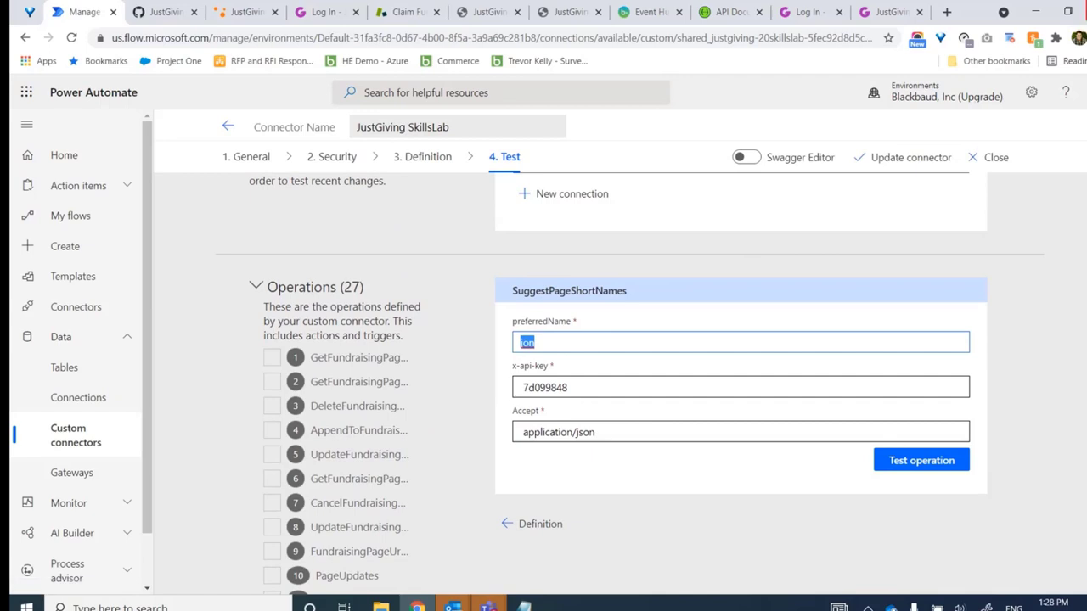
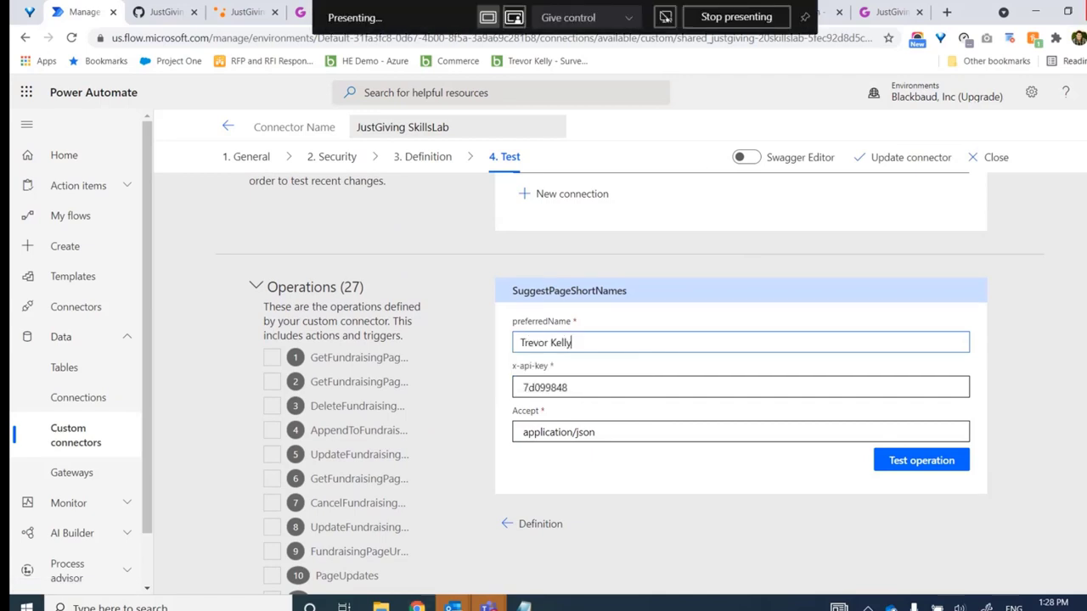
{"action": "left_click", "coordinate": [1057, 463]}
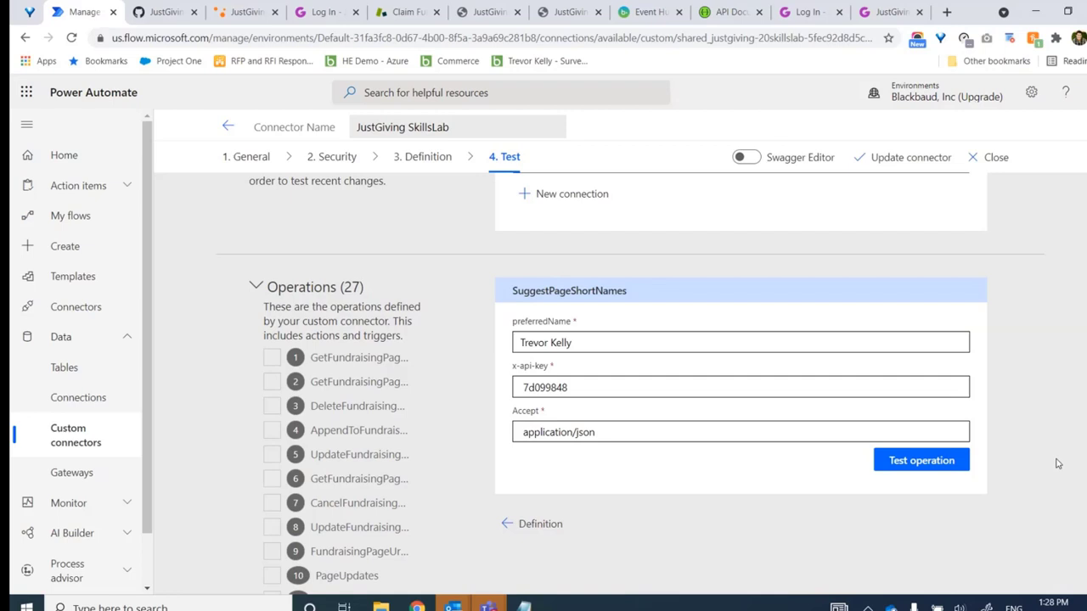
{"action": "left_click", "coordinate": [918, 462]}
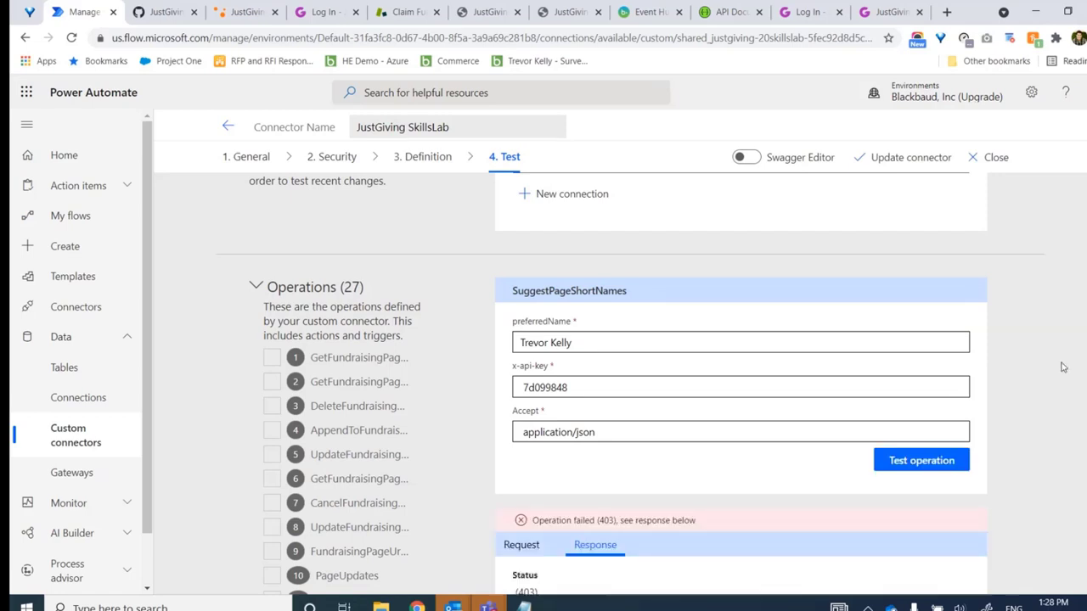
Find and highlight the 'application key is missing' error in the 403 response body
{"action": "scroll", "coordinate": [1062, 367], "scroll_direction": "down", "scroll_amount": 3}
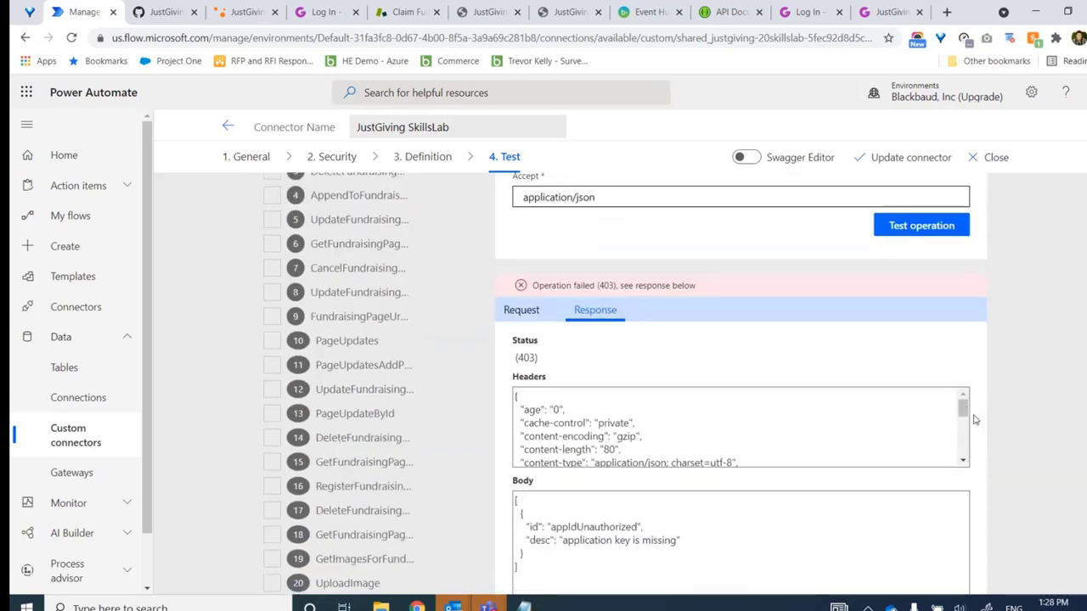
{"action": "left_click_drag", "start_coordinate": [967, 412], "coordinate": [967, 458]}
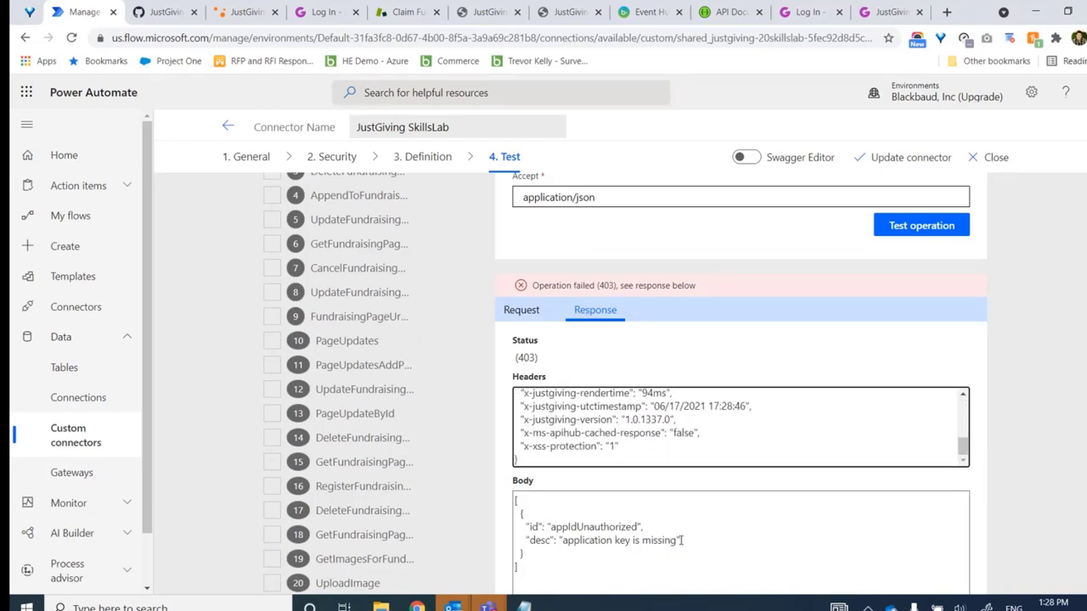
{"action": "left_click", "coordinate": [565, 527]}
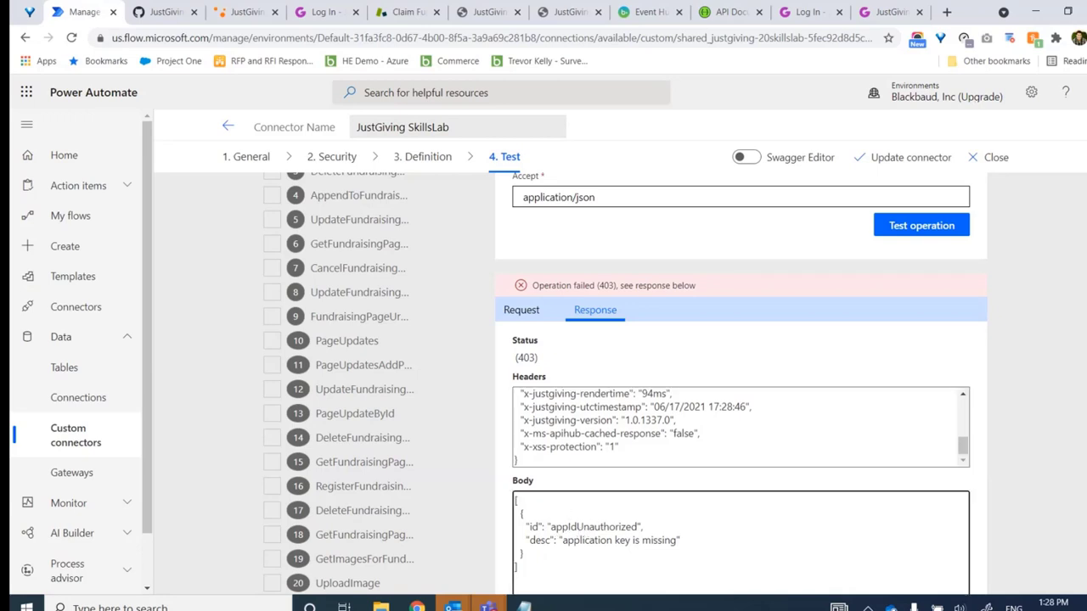
{"action": "scroll", "coordinate": [627, 456], "scroll_direction": "down", "scroll_amount": 2}
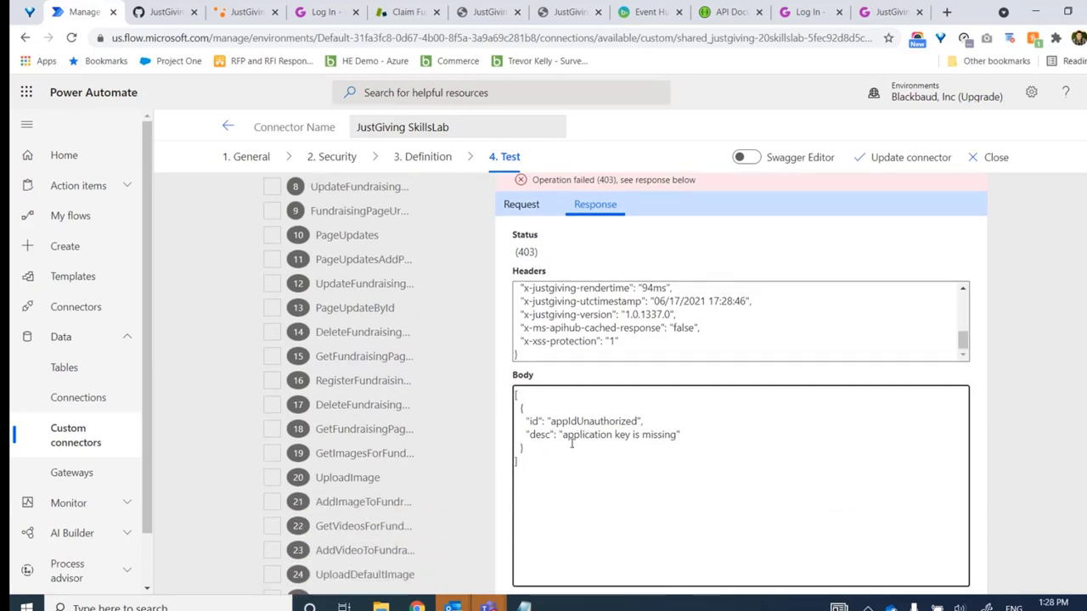
{"action": "left_click_drag", "start_coordinate": [563, 434], "coordinate": [675, 439]}
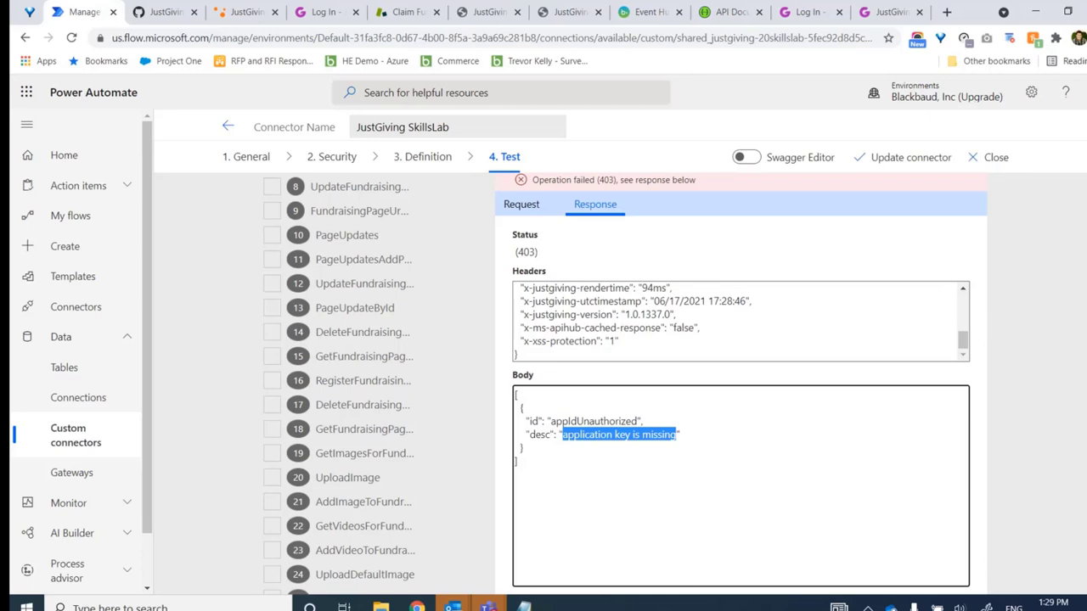
Check the sent request's x-api-key header, then open the JustGiving API usage docs from the README
{"action": "left_click", "coordinate": [521, 205]}
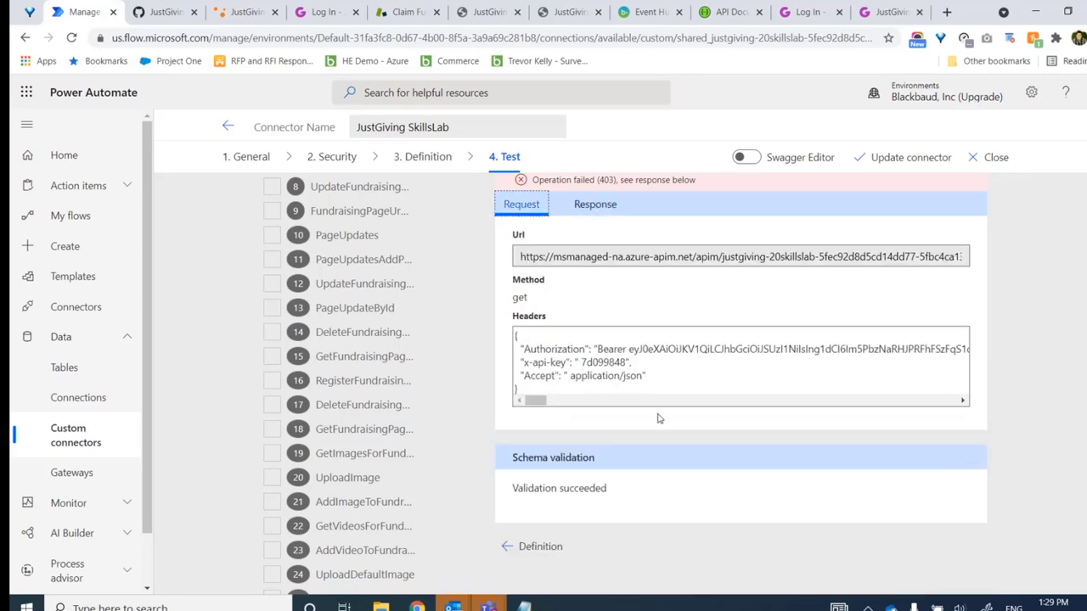
{"action": "left_click", "coordinate": [579, 363]}
{"action": "left_click_drag", "start_coordinate": [579, 362], "coordinate": [629, 363]}
{"action": "left_click", "coordinate": [627, 363]}
{"action": "double_click", "coordinate": [626, 362]}
{"action": "left_click", "coordinate": [667, 369]}
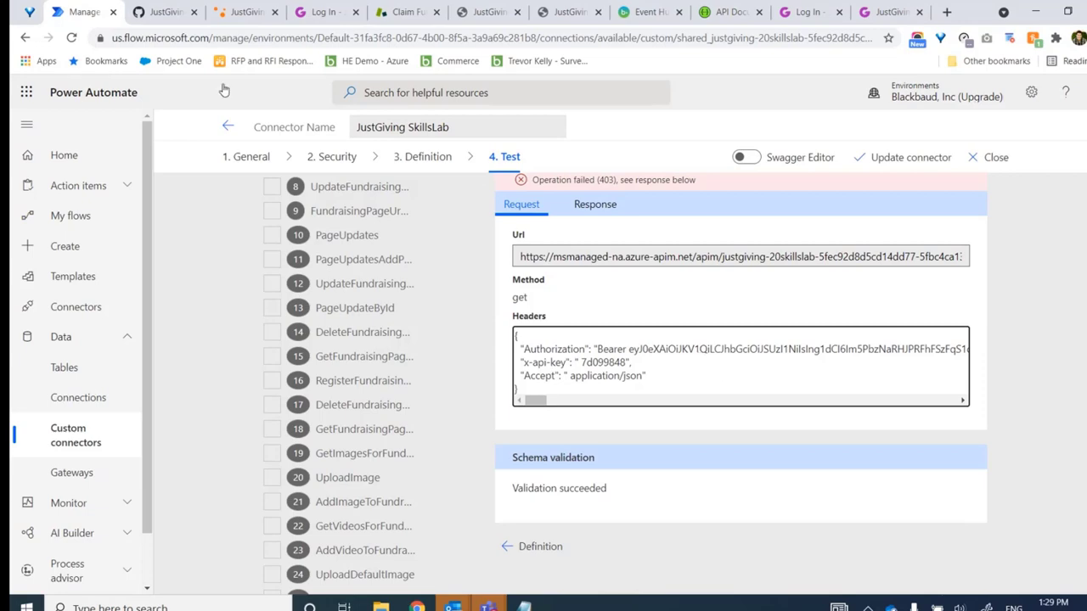
{"action": "key", "text": "ctrl+Tab"}
{"action": "left_click", "coordinate": [386, 425]}
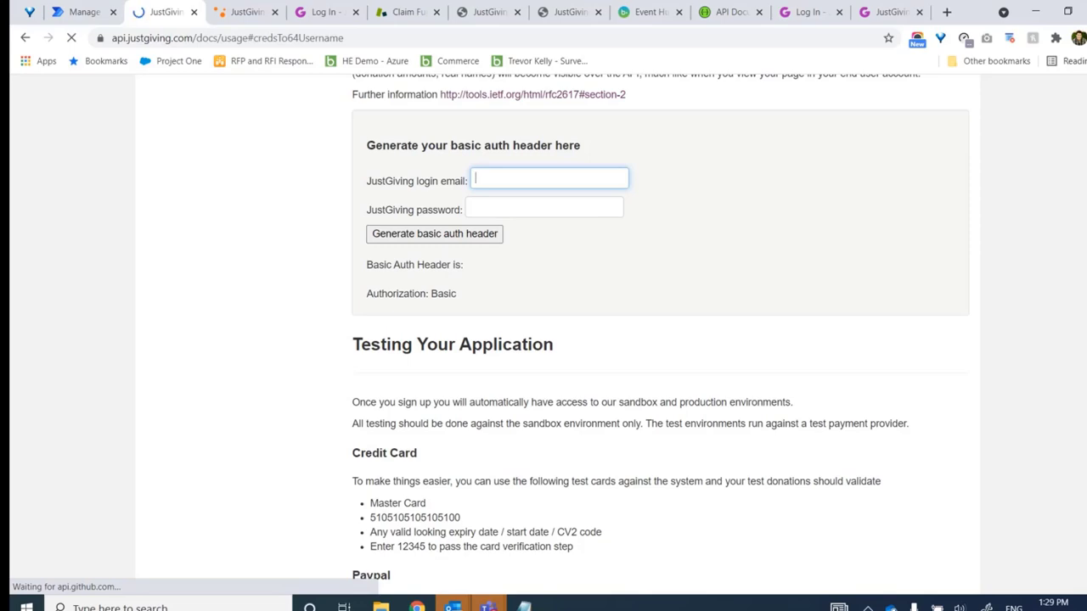
Check the App ID and select the application key in the JustGiving Credentials panel, then return to Power Automate
{"action": "scroll", "coordinate": [661, 332], "scroll_direction": "up", "scroll_amount": 15}
{"action": "scroll", "coordinate": [661, 332], "scroll_direction": "up", "scroll_amount": 4}
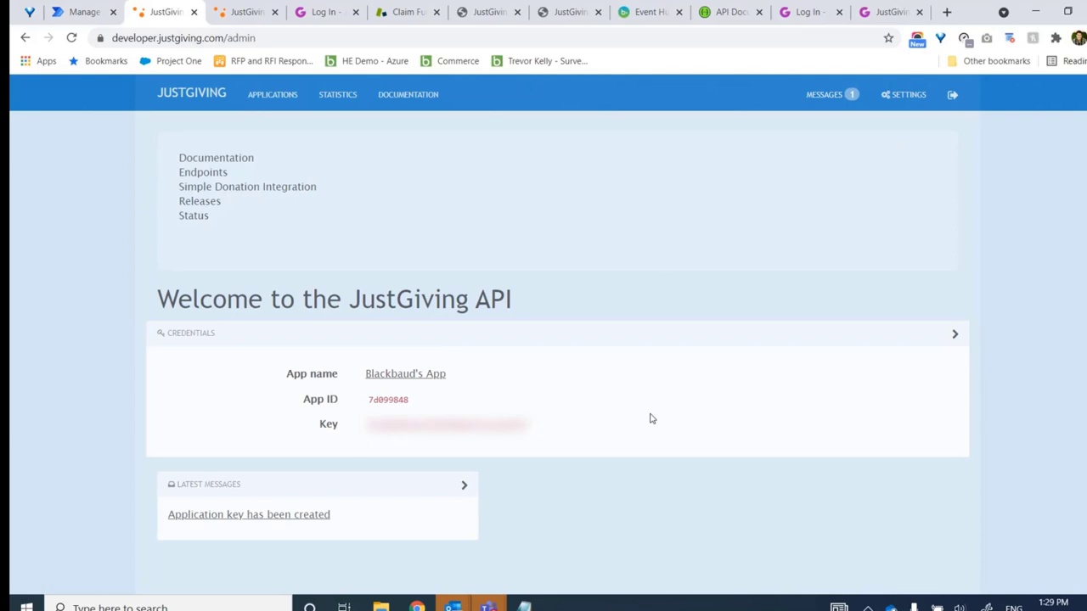
{"action": "double_click", "coordinate": [447, 424]}
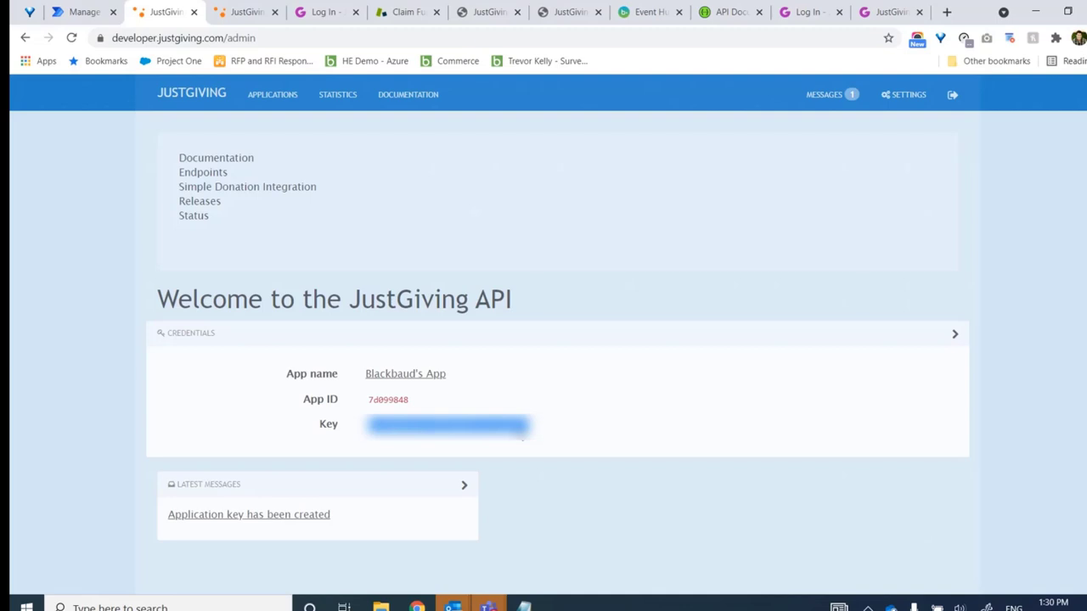
{"action": "key", "text": "ctrl+shift+Tab"}
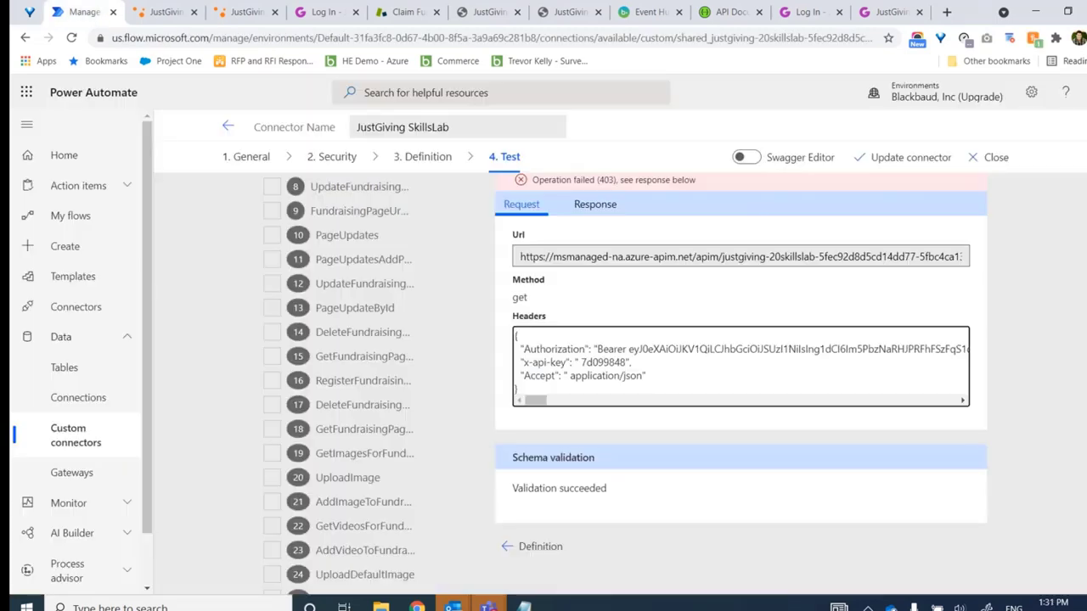
Open the connector's operation definitions on the Definition tab
{"action": "scroll", "coordinate": [651, 383], "scroll_direction": "down", "scroll_amount": 2}
{"action": "scroll", "coordinate": [626, 384], "scroll_direction": "up", "scroll_amount": 1}
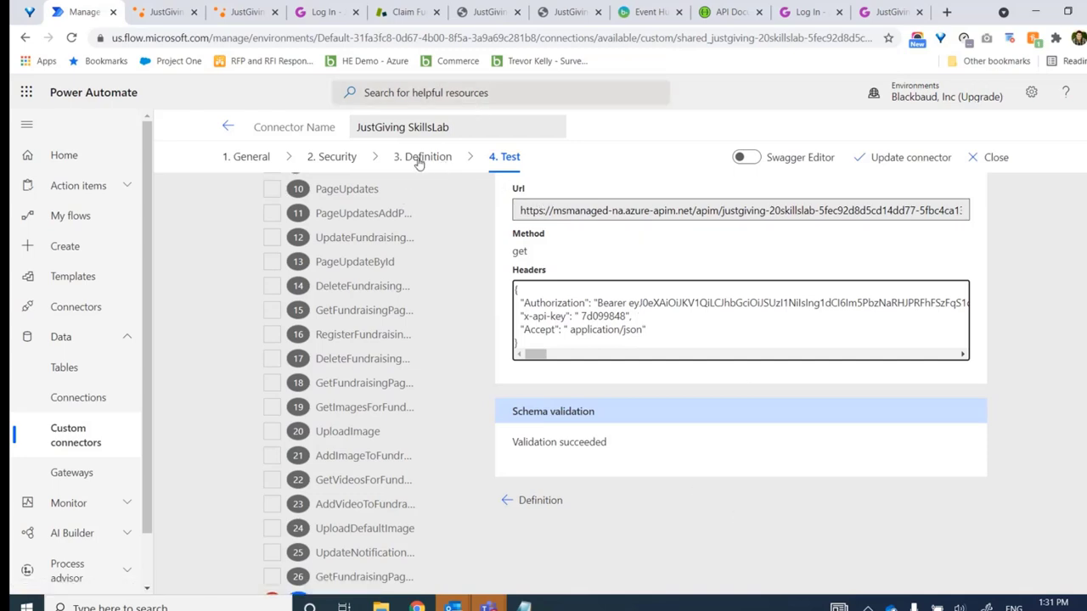
{"action": "left_click", "coordinate": [447, 162]}
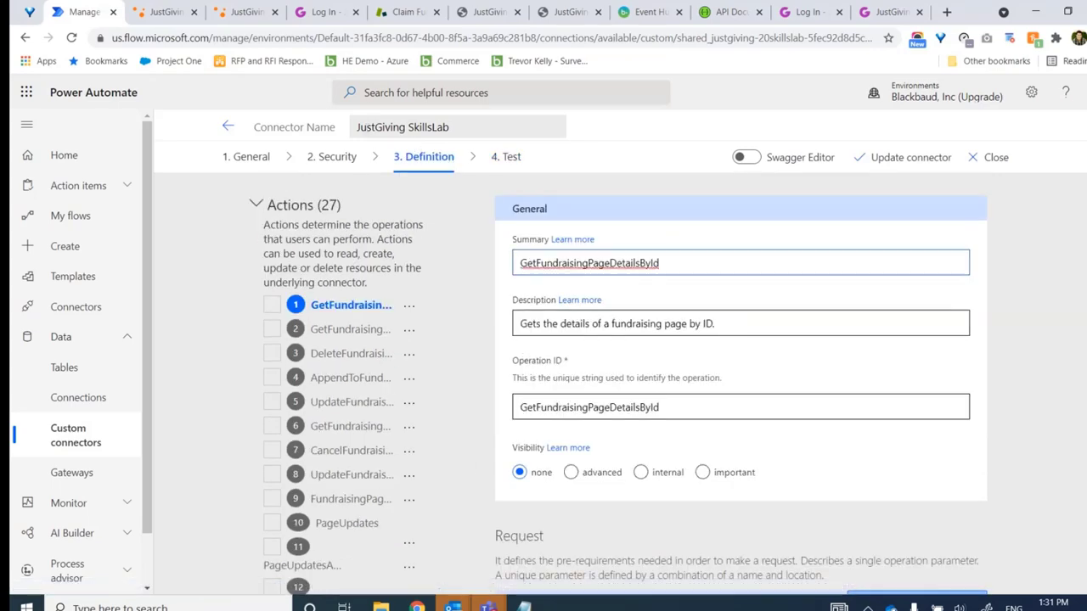
{"action": "scroll", "coordinate": [739, 382], "scroll_direction": "down", "scroll_amount": 5}
{"action": "scroll", "coordinate": [479, 408], "scroll_direction": "down", "scroll_amount": 5}
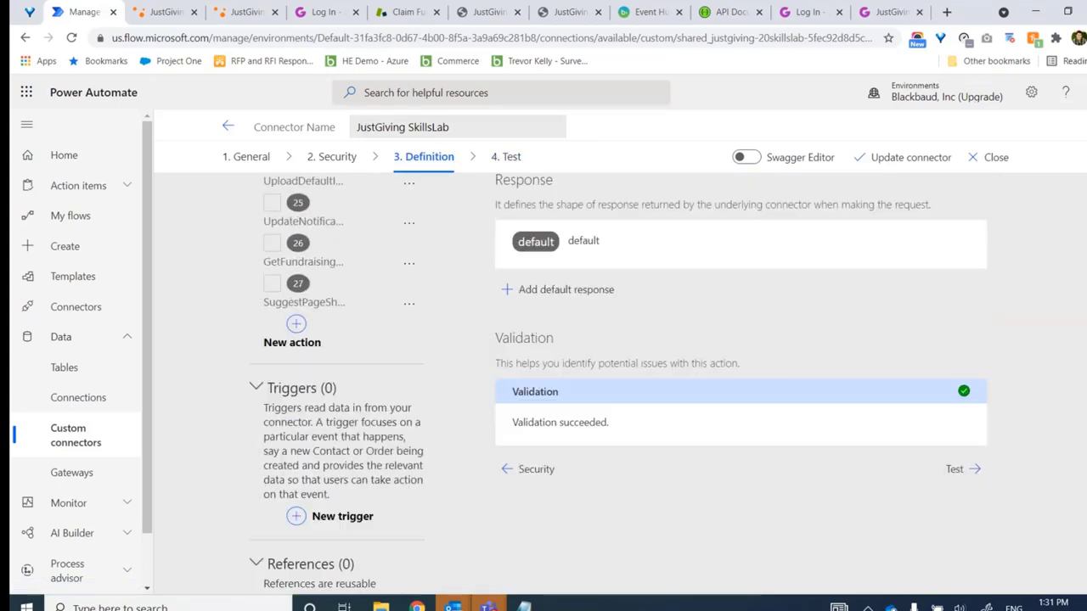
{"action": "scroll", "coordinate": [479, 407], "scroll_direction": "up", "scroll_amount": 1}
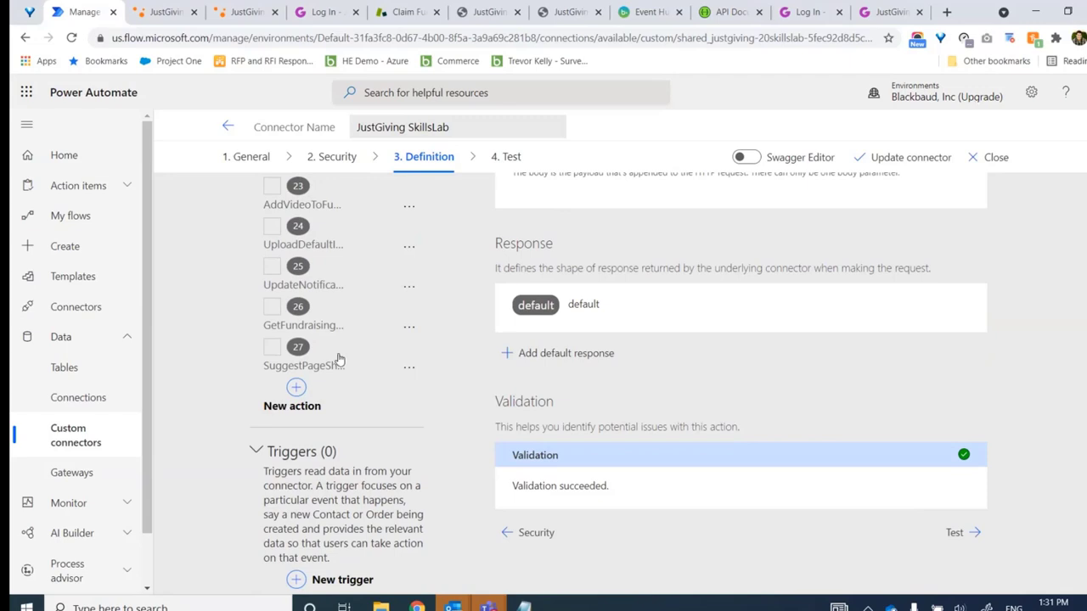
Inspect the SuggestPageShortNames request's preferredName query and header parameters, then switch to the Swagger editor
{"action": "left_click", "coordinate": [273, 350]}
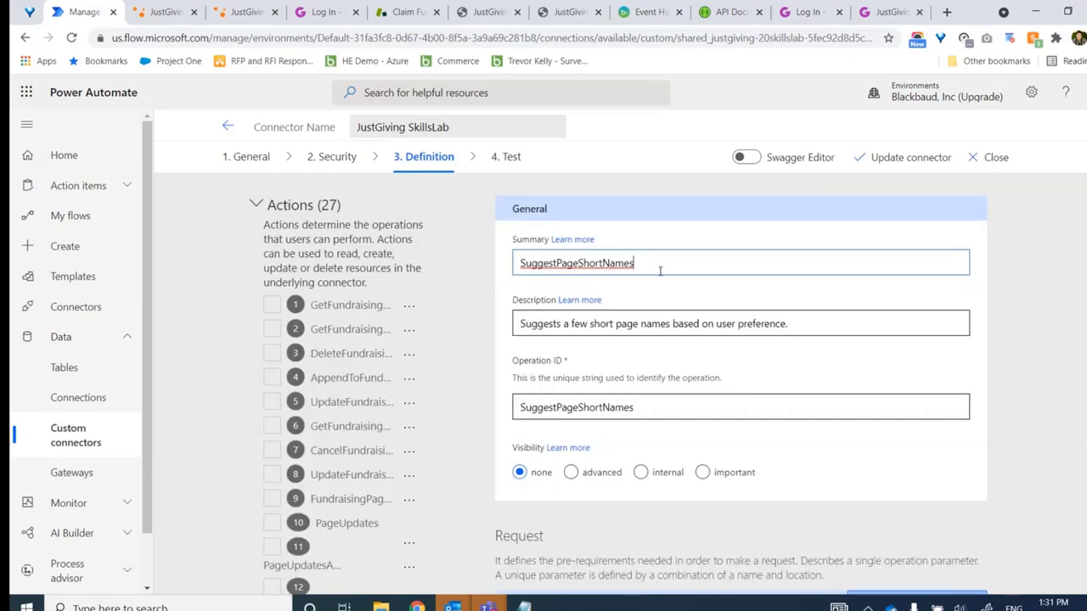
{"action": "scroll", "coordinate": [629, 382], "scroll_direction": "down", "scroll_amount": 5}
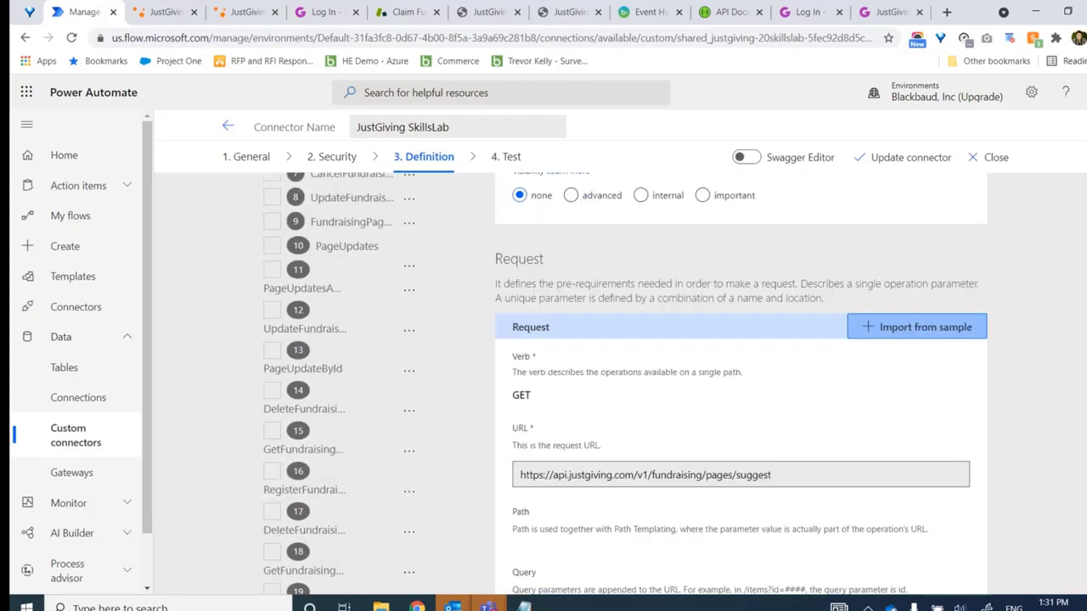
{"action": "scroll", "coordinate": [628, 382], "scroll_direction": "down", "scroll_amount": 1}
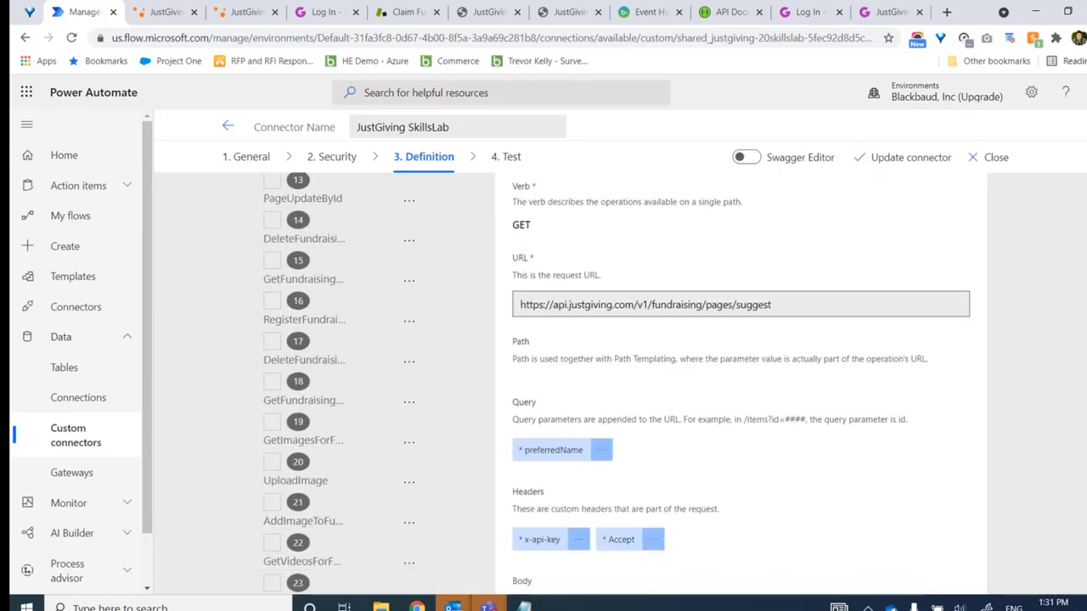
{"action": "scroll", "coordinate": [628, 382], "scroll_direction": "down", "scroll_amount": 2}
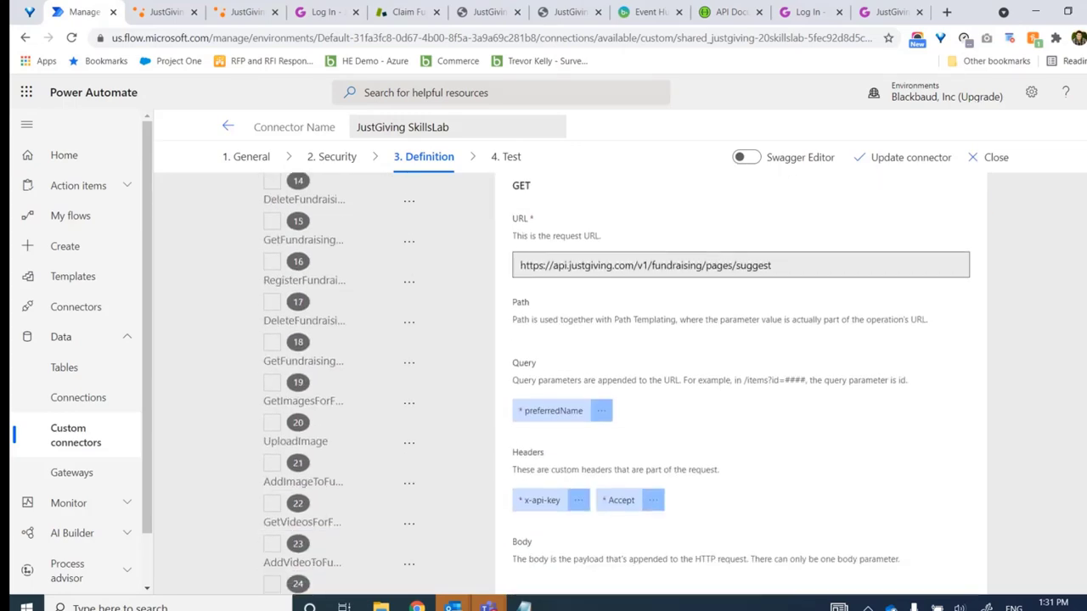
{"action": "scroll", "coordinate": [629, 382], "scroll_direction": "up", "scroll_amount": 3}
{"action": "scroll", "coordinate": [934, 223], "scroll_direction": "down", "scroll_amount": 1}
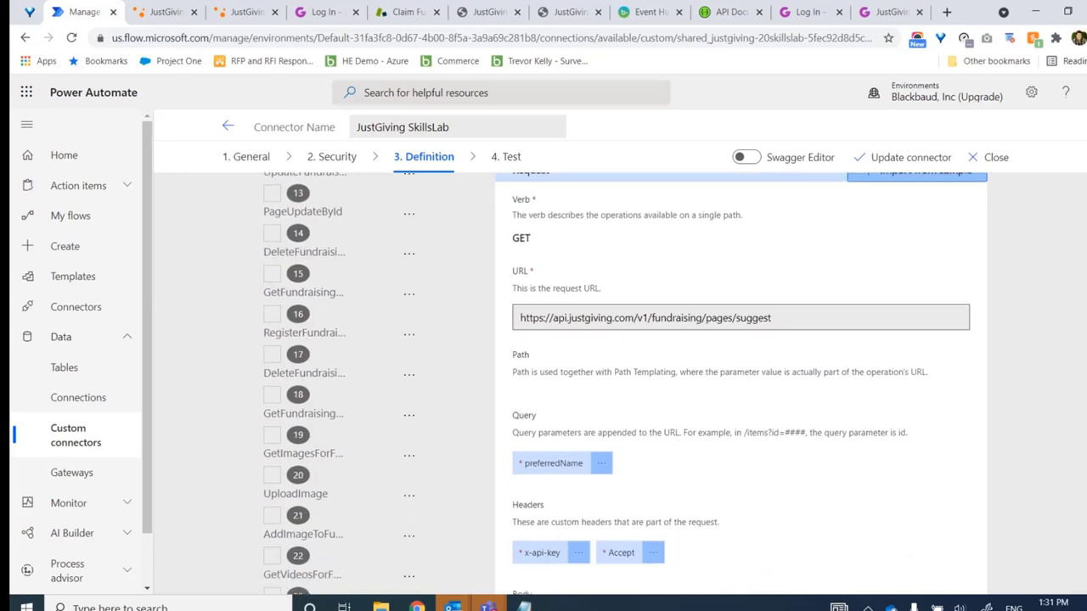
{"action": "scroll", "coordinate": [934, 223], "scroll_direction": "up", "scroll_amount": 2}
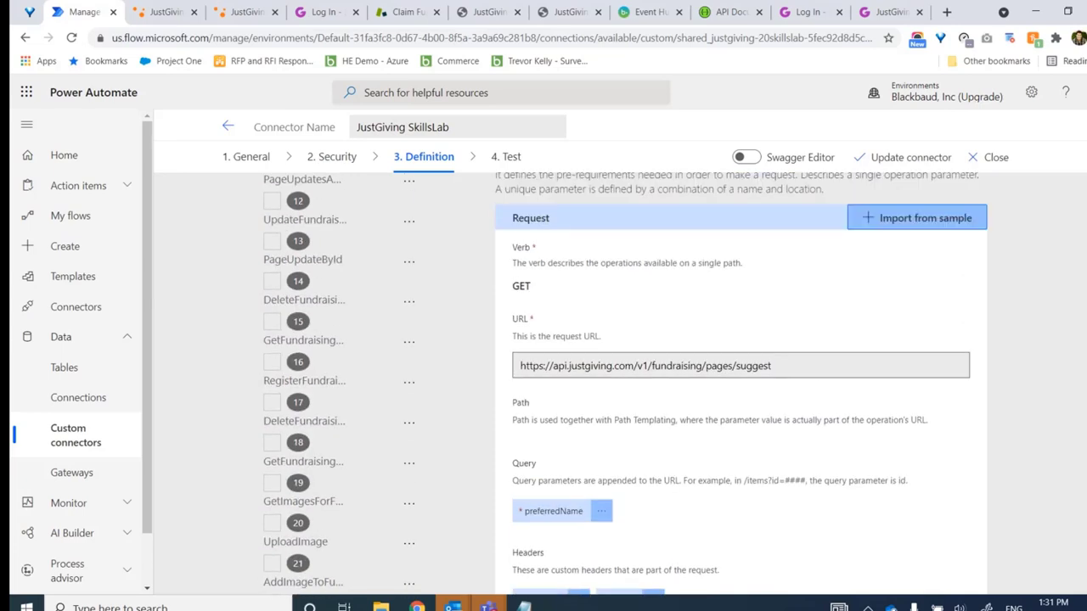
{"action": "scroll", "coordinate": [934, 224], "scroll_direction": "down", "scroll_amount": 1}
{"action": "scroll", "coordinate": [934, 223], "scroll_direction": "up", "scroll_amount": 2}
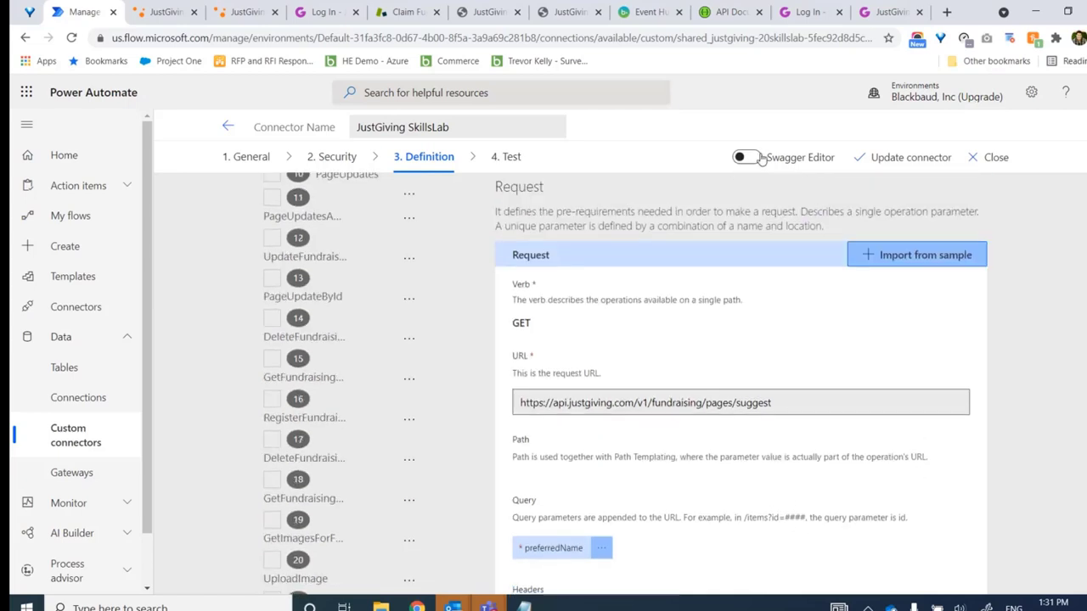
{"action": "left_click", "coordinate": [747, 158]}
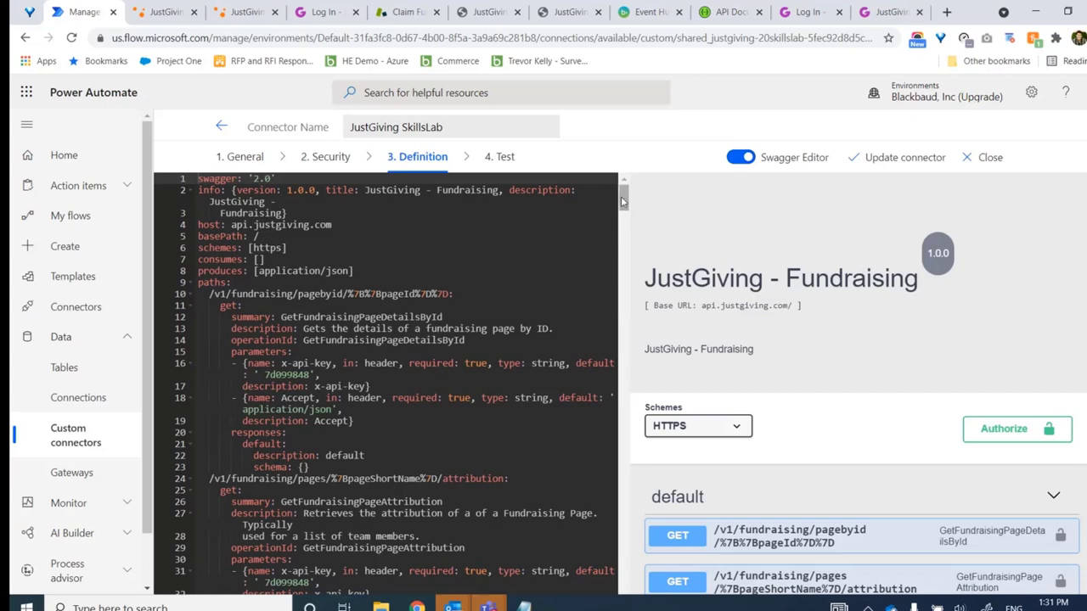
Scroll the Swagger YAML to /v1/fundraising/pages/suggest and select the x-api-key parameter lines 612–613
{"action": "left_click_drag", "start_coordinate": [622, 201], "coordinate": [629, 207]}
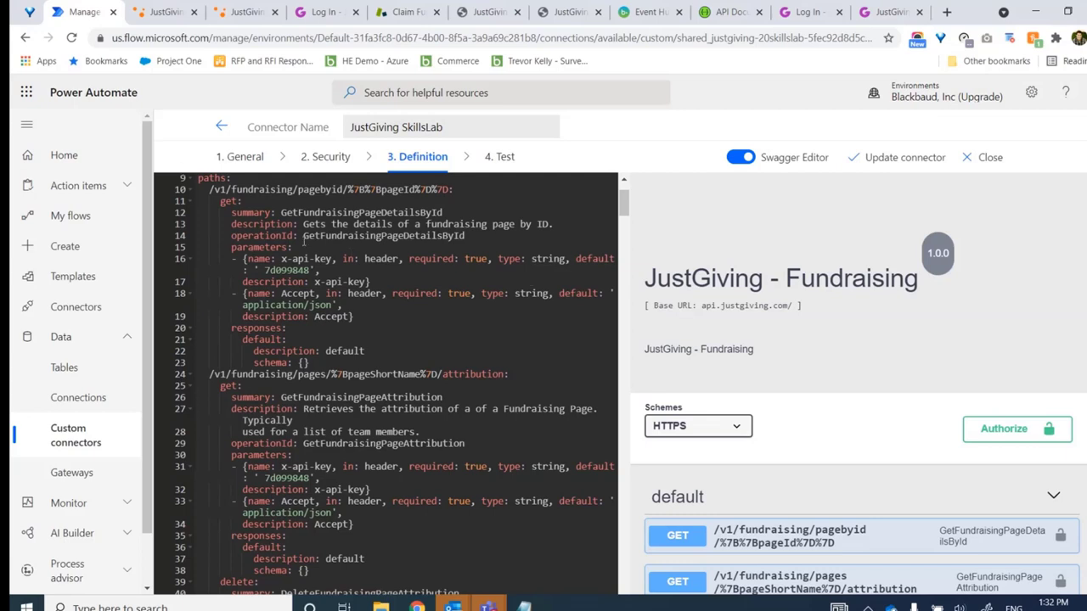
{"action": "left_click_drag", "start_coordinate": [626, 206], "coordinate": [623, 608]}
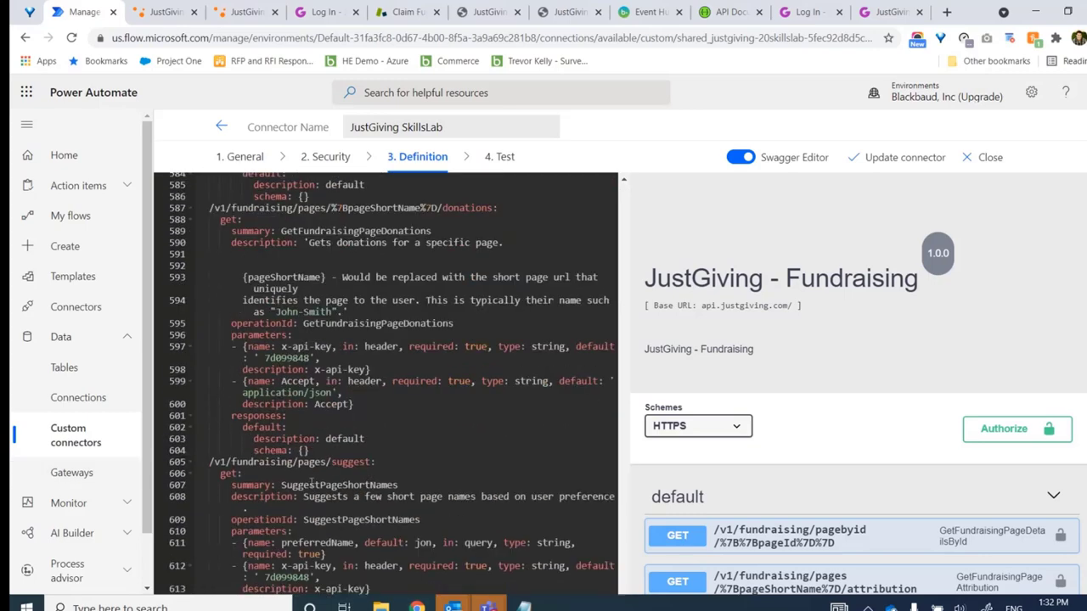
{"action": "left_click_drag", "start_coordinate": [282, 485], "coordinate": [408, 485]}
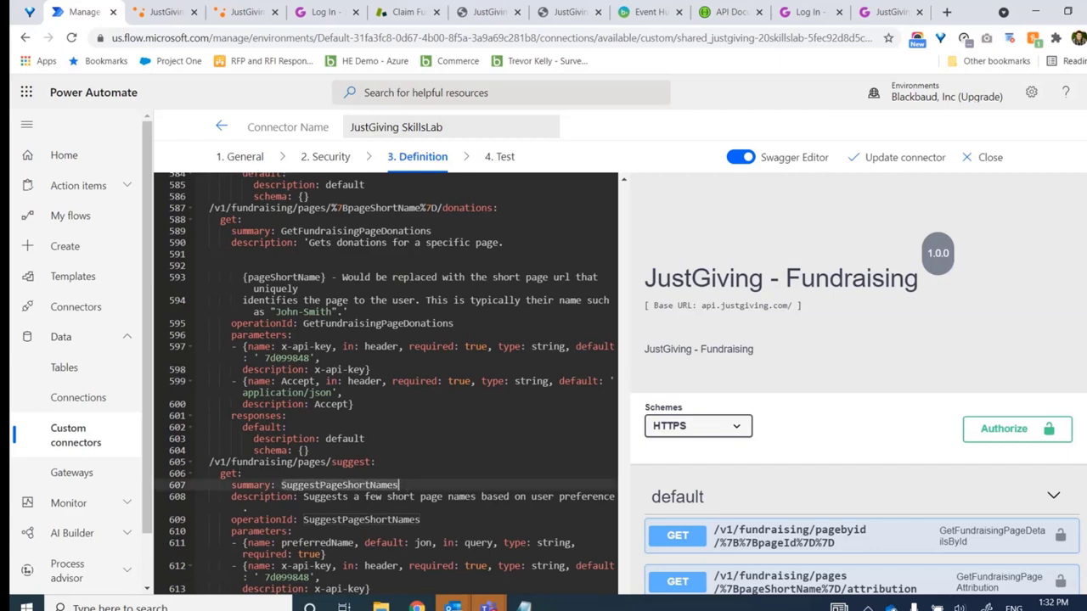
{"action": "scroll", "coordinate": [382, 524], "scroll_direction": "down", "scroll_amount": 1}
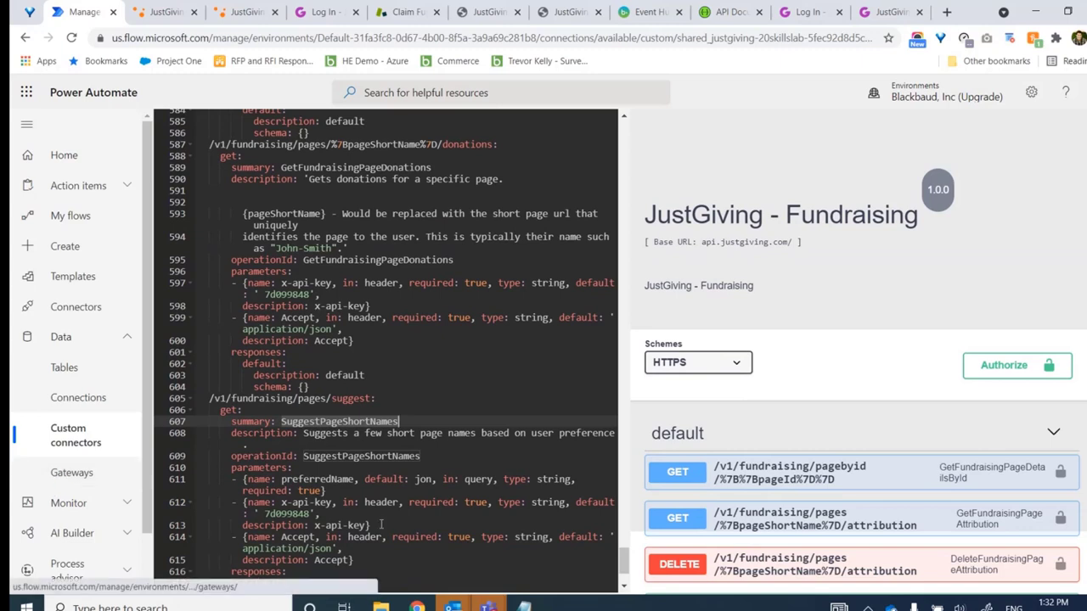
{"action": "left_click_drag", "start_coordinate": [231, 503], "coordinate": [397, 522]}
{"action": "key", "text": "ctrl+c"}
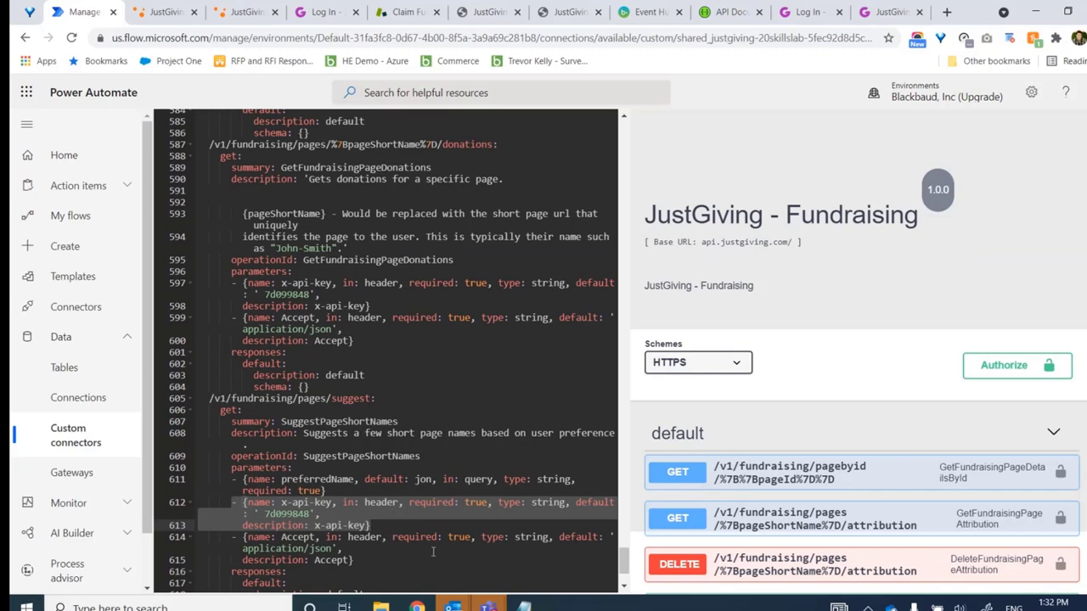
Duplicate the x-api-key parameter below itself and rename the copy x-application-key
{"action": "left_click", "coordinate": [383, 526]}
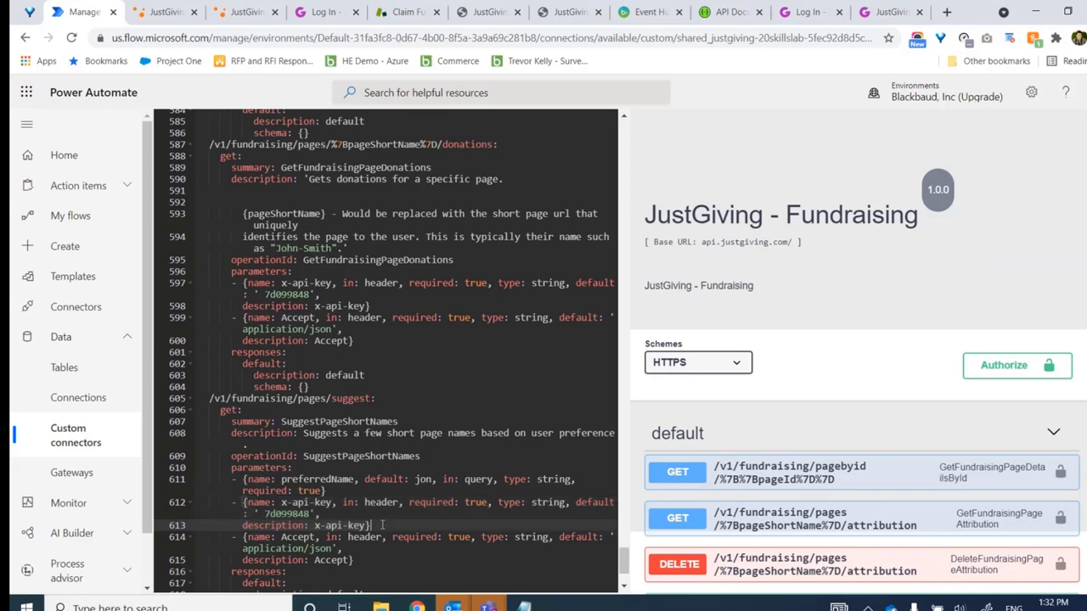
{"action": "key", "text": "Return"}
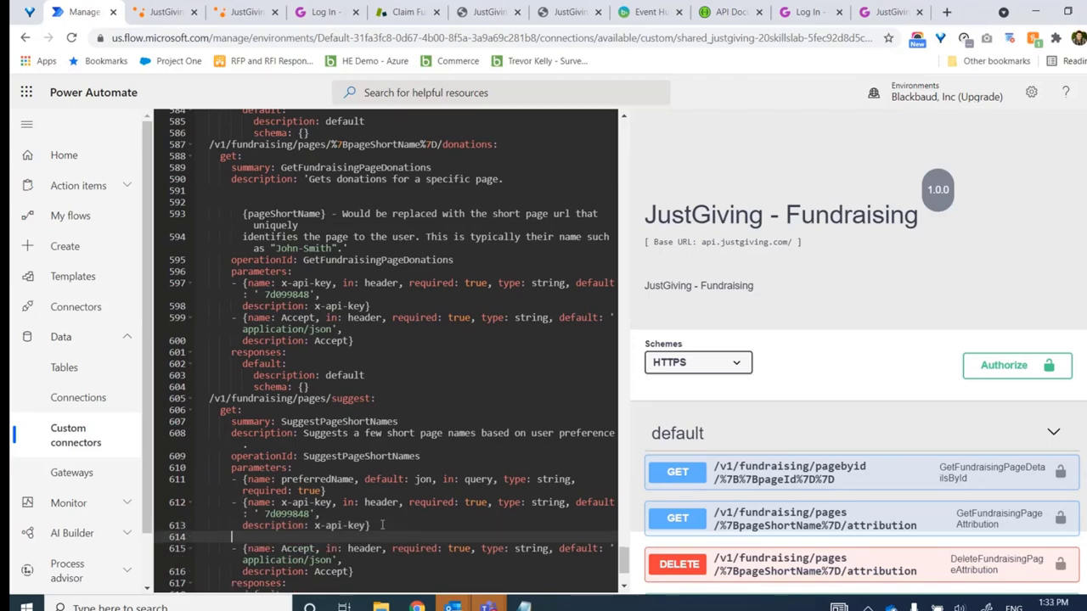
{"action": "key", "text": "ctrl+v"}
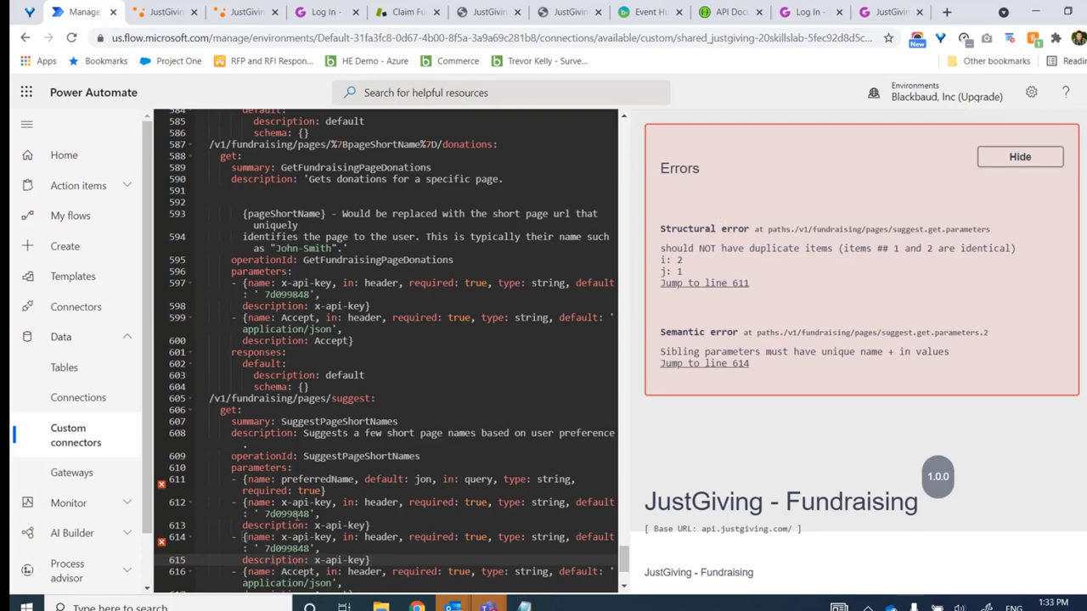
{"action": "left_click", "coordinate": [307, 536]}
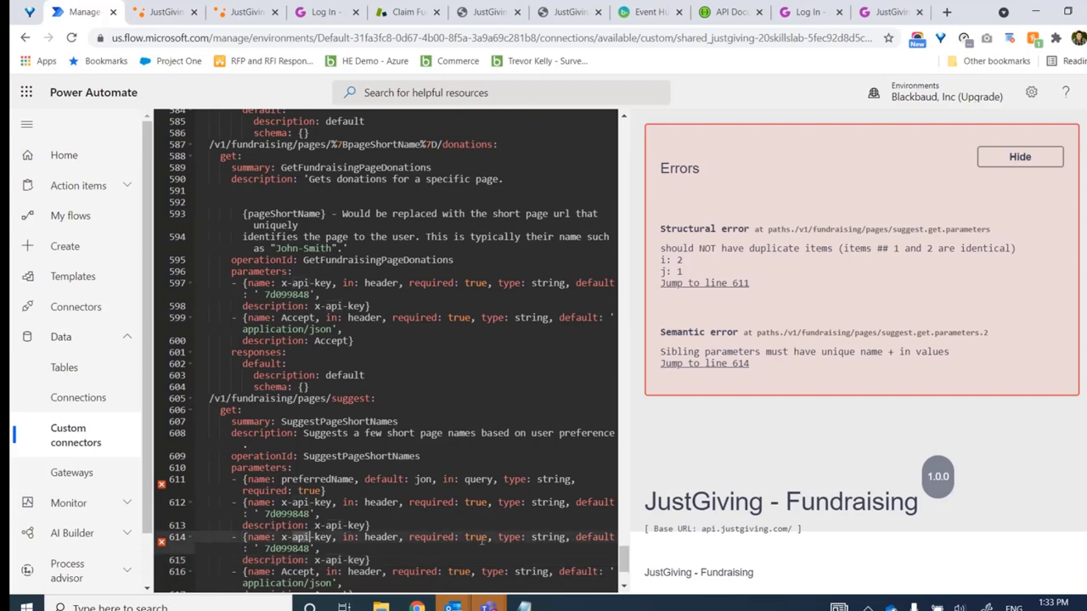
{"action": "type", "text": "application"}
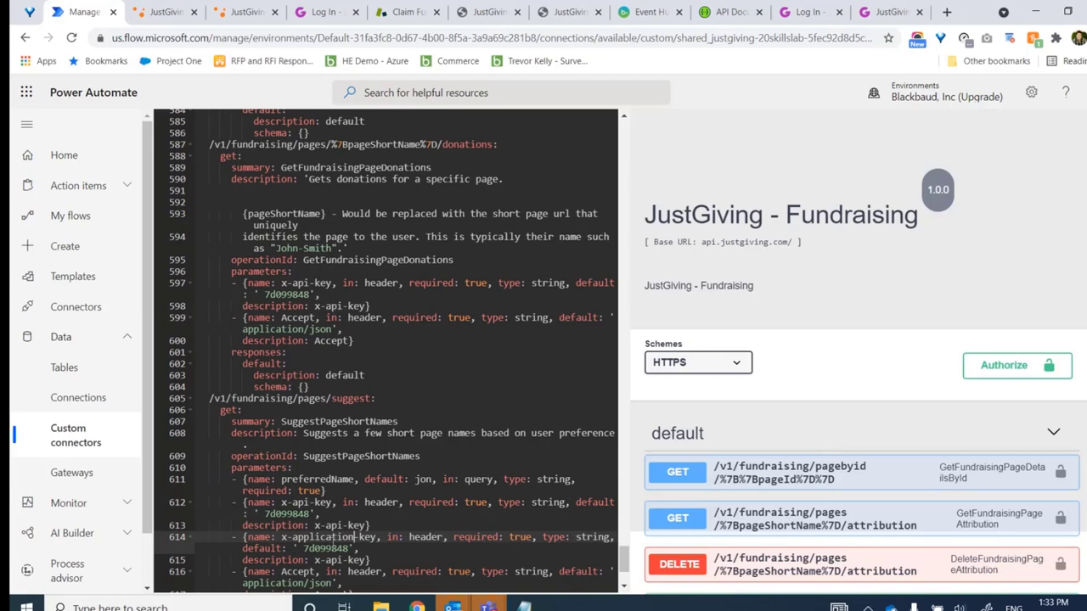
Replace the x-application-key default with the application key from the JustGiving developer site
{"action": "left_click_drag", "start_coordinate": [350, 549], "coordinate": [303, 549]}
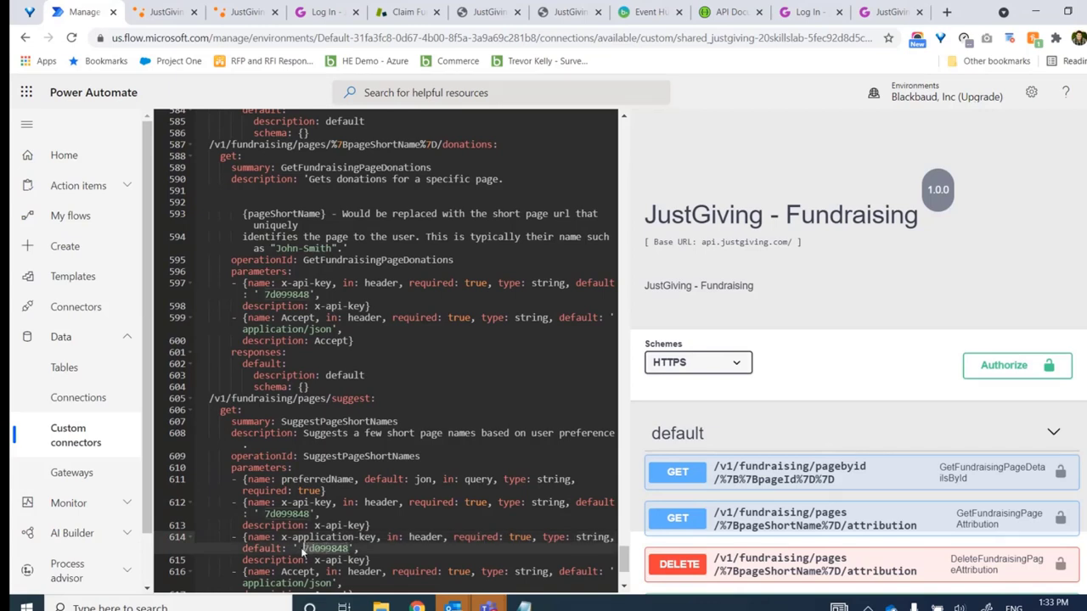
{"action": "left_click", "coordinate": [252, 11]}
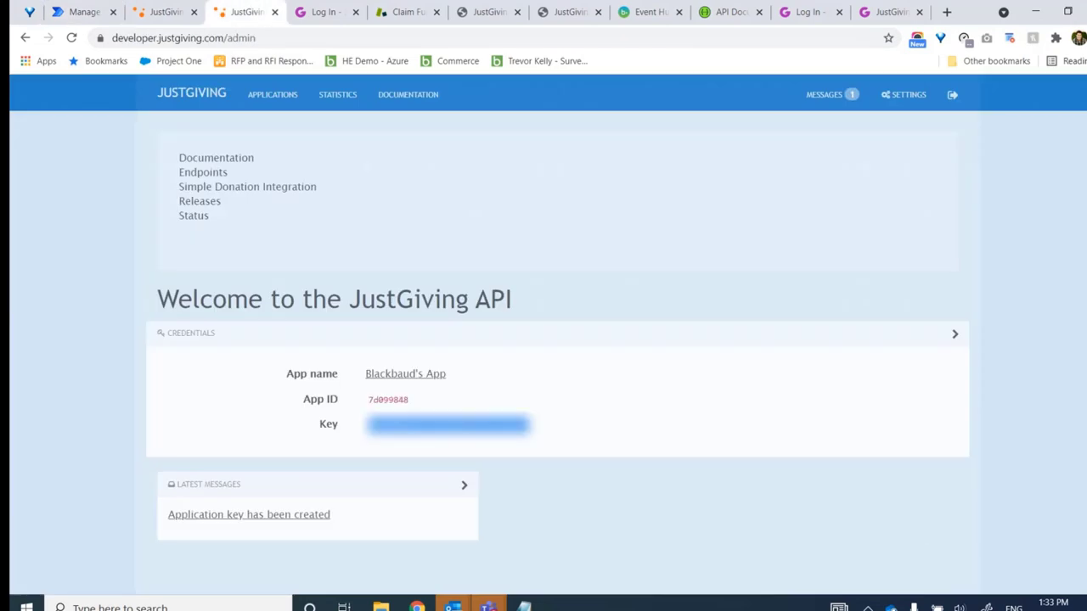
{"action": "left_click", "coordinate": [83, 13]}
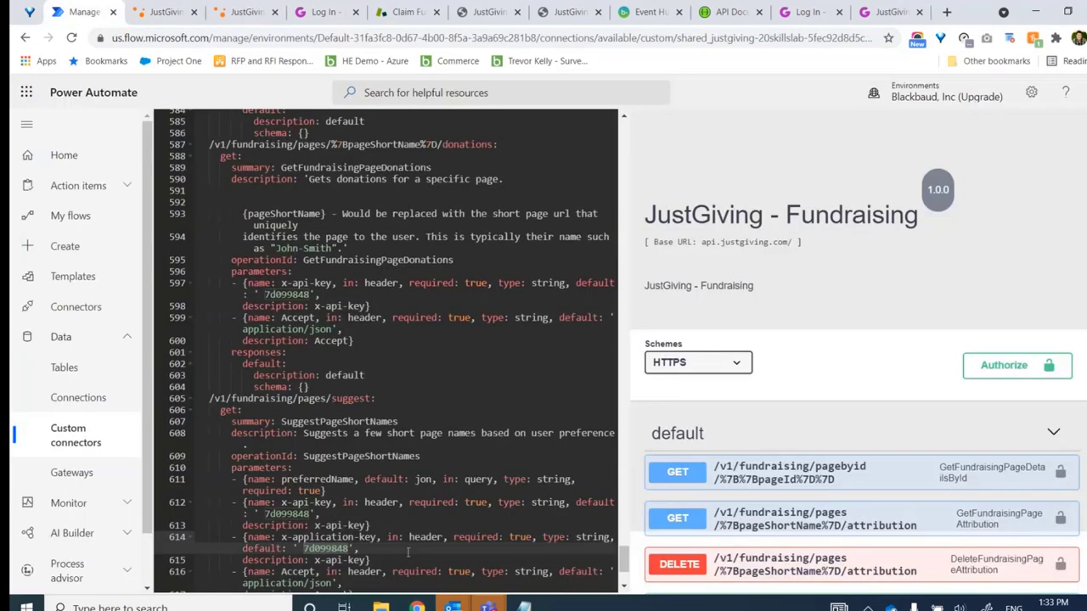
{"action": "key", "text": "ctrl+v"}
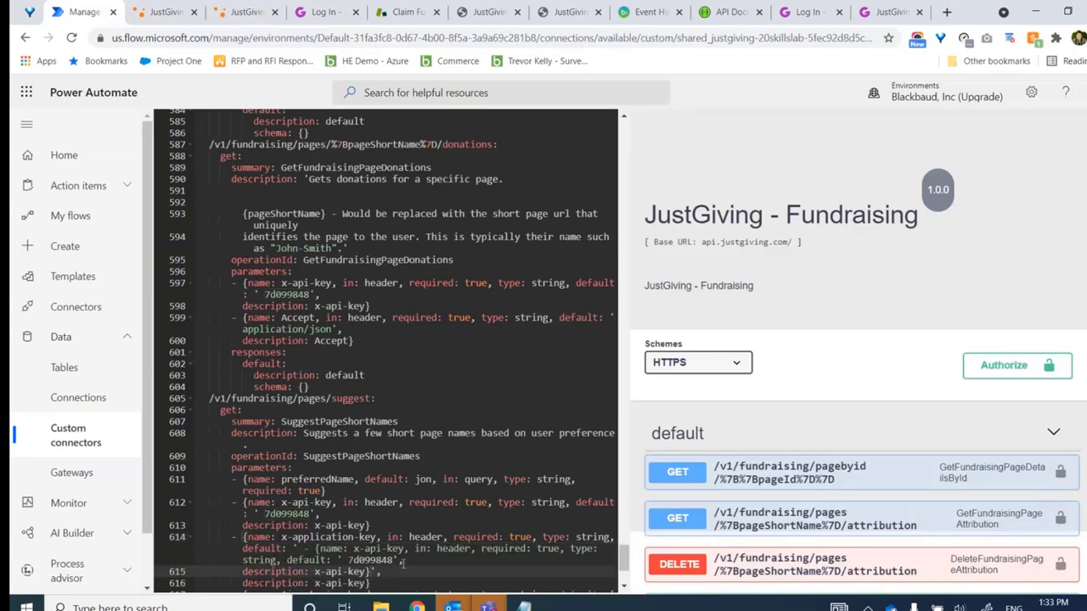
{"action": "key", "text": "ctrl+z"}
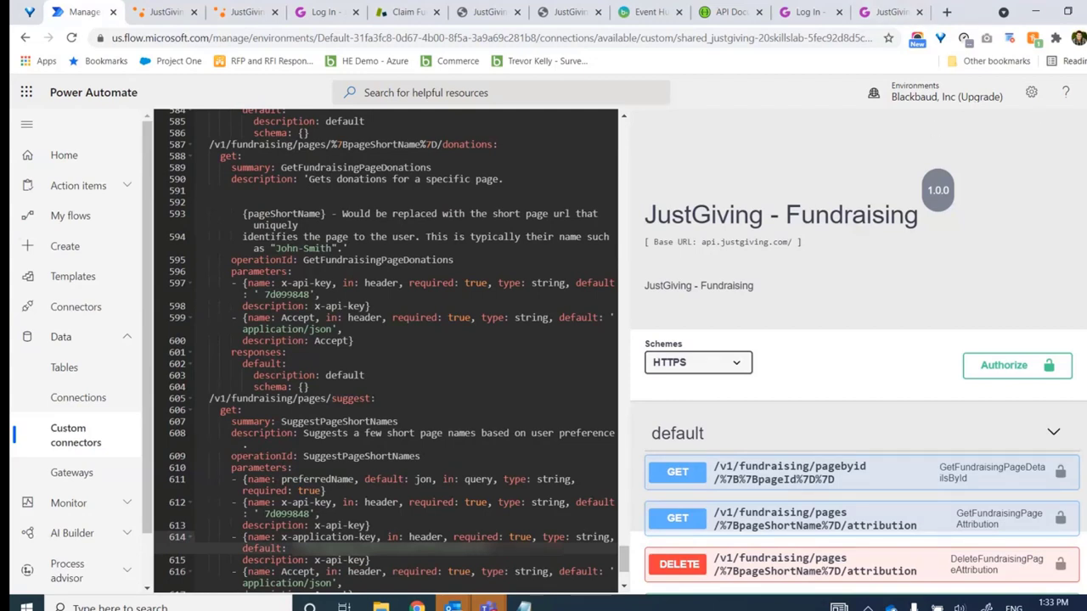
{"action": "scroll", "coordinate": [859, 355], "scroll_direction": "down", "scroll_amount": 1}
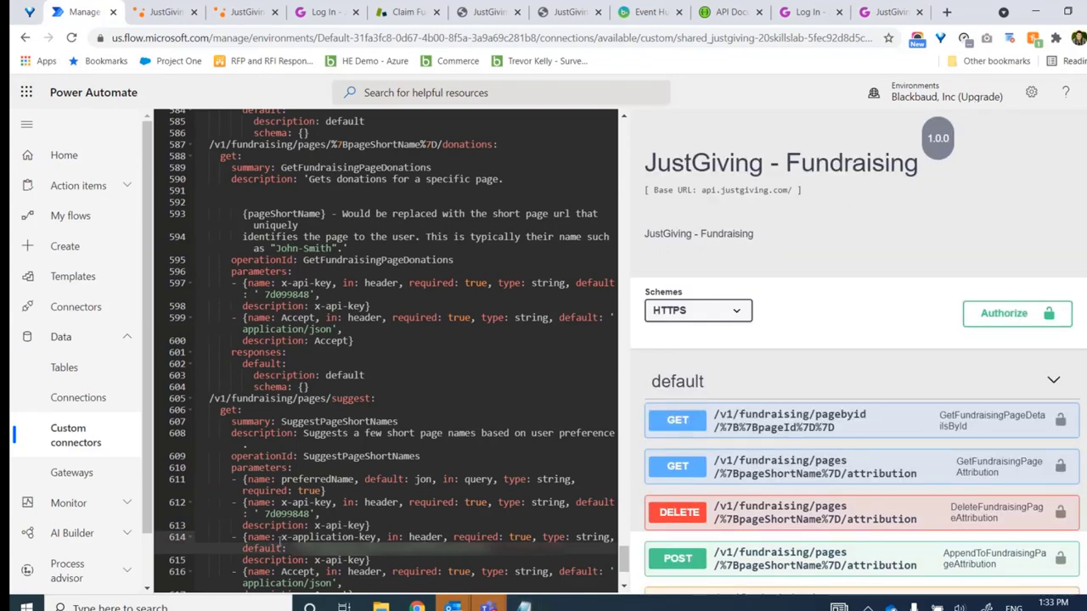
{"action": "left_click", "coordinate": [292, 537]}
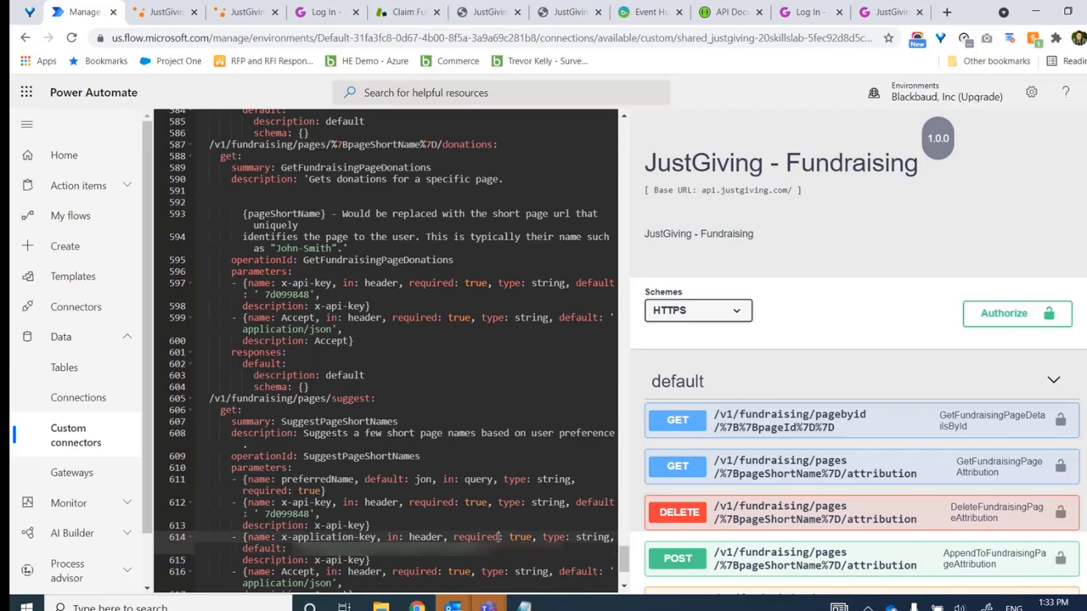
{"action": "scroll", "coordinate": [865, 173], "scroll_direction": "up", "scroll_amount": 2}
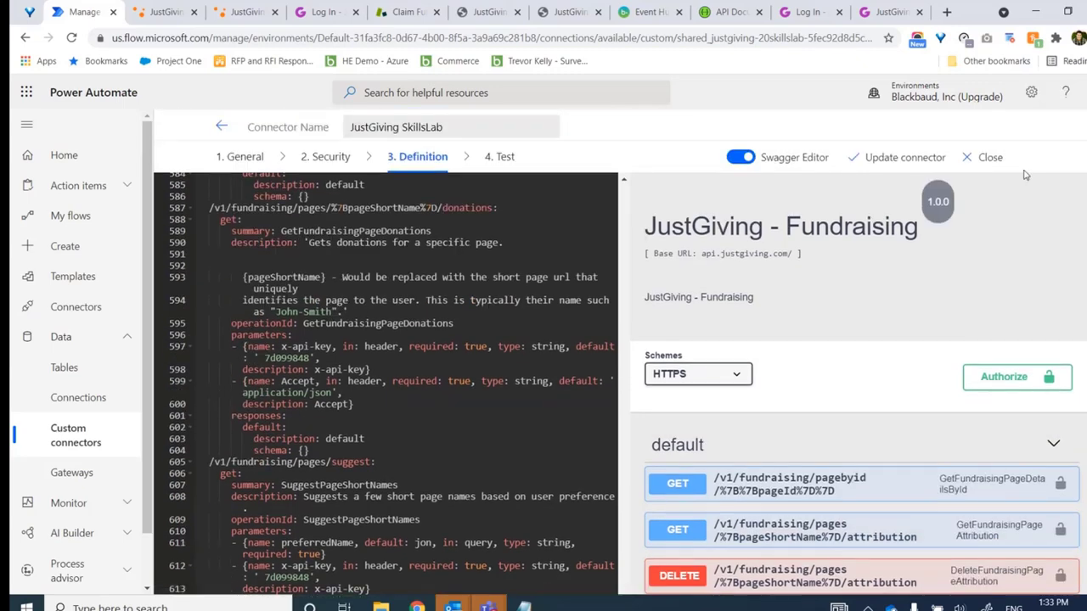
Save the edited definition with Update connector and confirm the success banner
{"action": "left_click", "coordinate": [876, 158]}
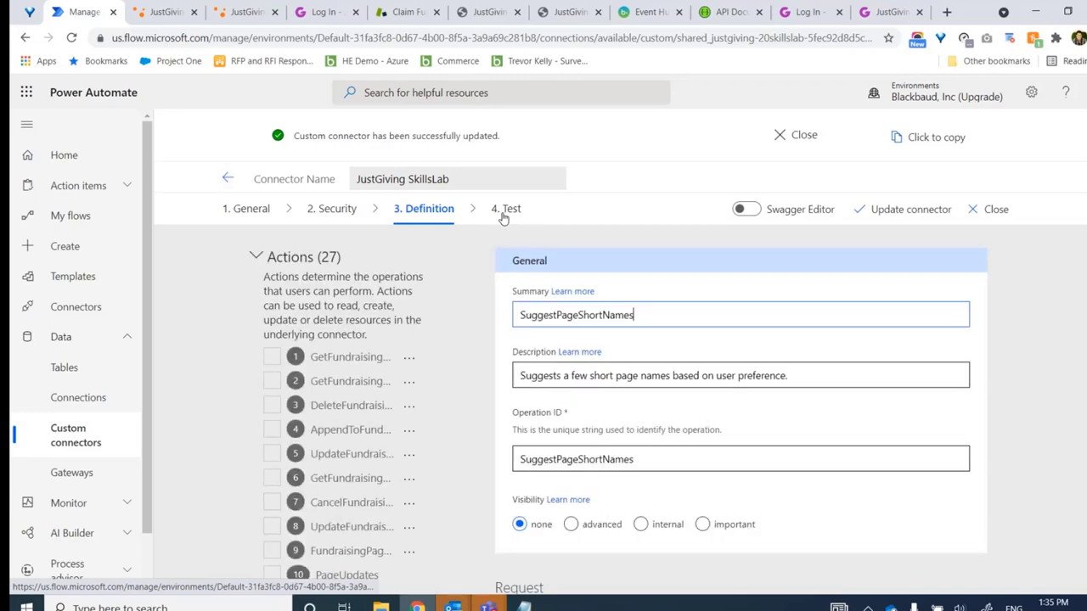
{"action": "left_click", "coordinate": [504, 213]}
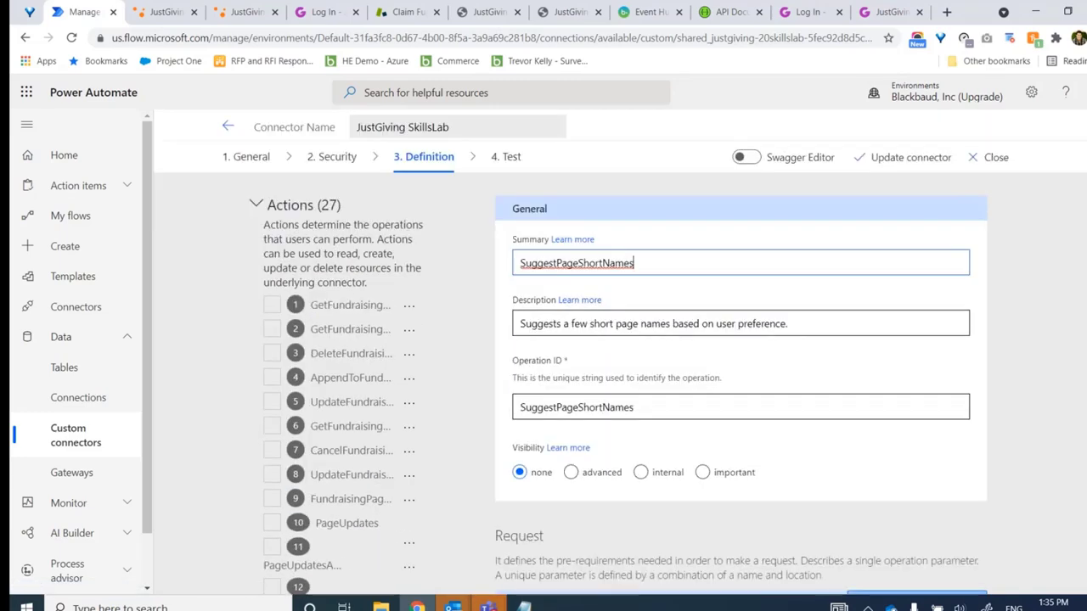
Test SuggestPageShortNames with preferredName set to 'Trevo'
{"action": "left_click", "coordinate": [513, 159]}
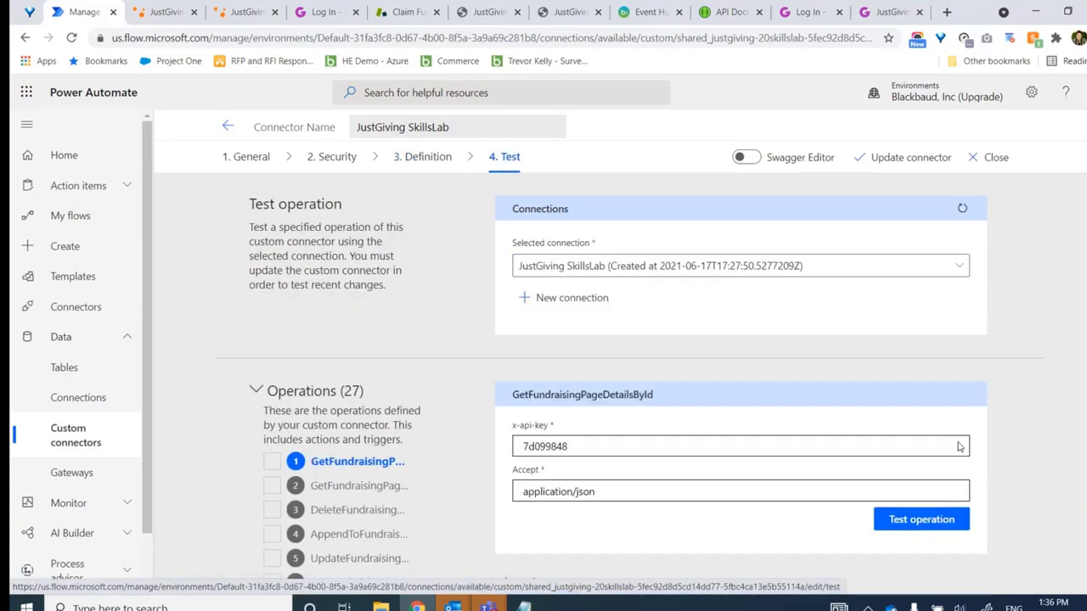
{"action": "scroll", "coordinate": [383, 509], "scroll_direction": "down", "scroll_amount": 9}
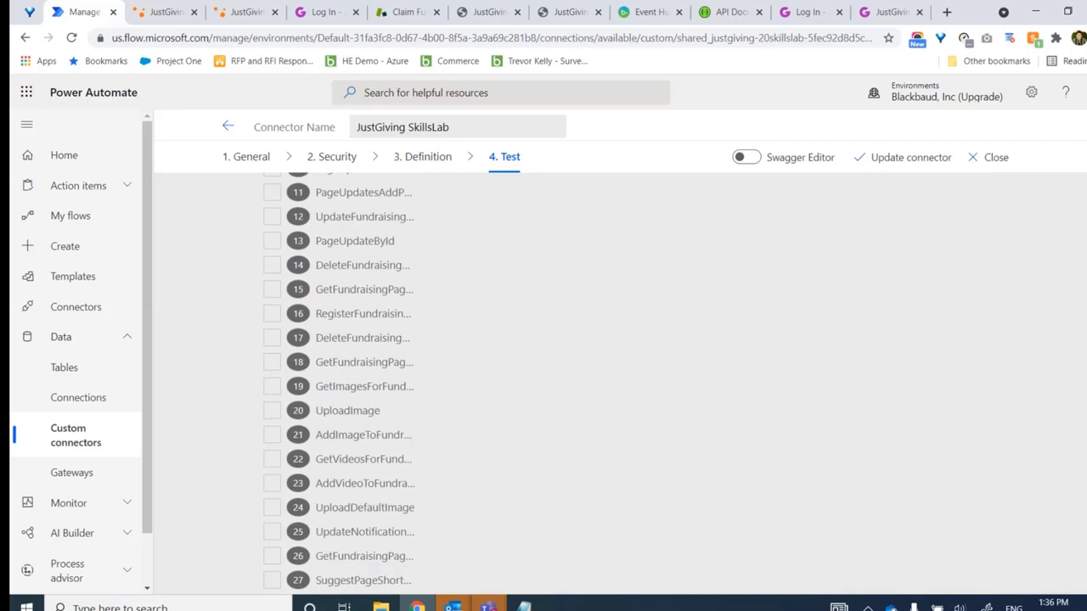
{"action": "left_click", "coordinate": [363, 581]}
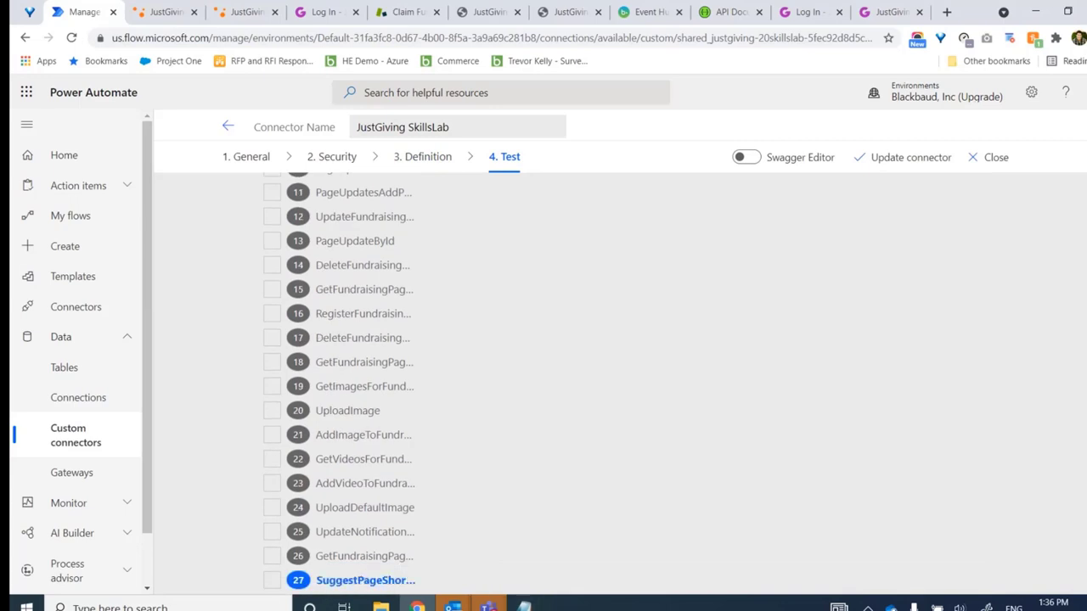
{"action": "scroll", "coordinate": [364, 509], "scroll_direction": "up", "scroll_amount": 8}
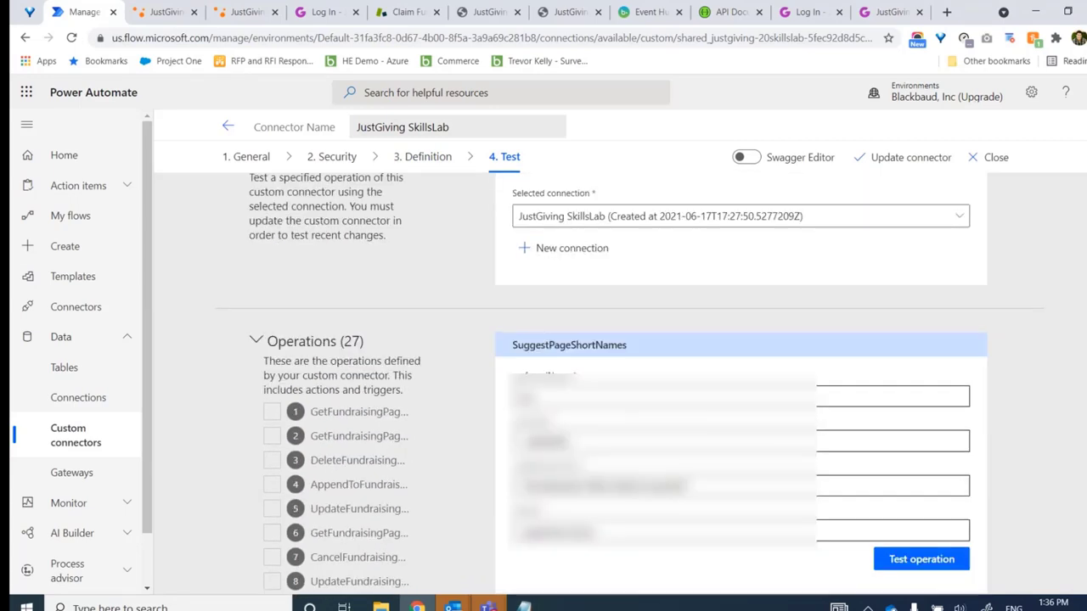
{"action": "scroll", "coordinate": [490, 414], "scroll_direction": "down", "scroll_amount": 1}
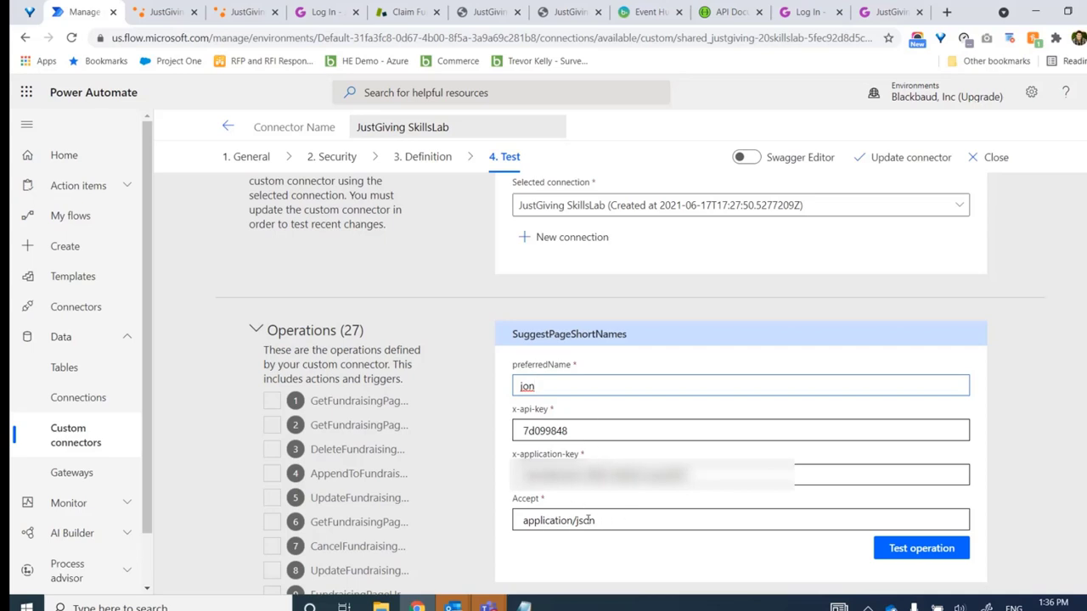
{"action": "left_click_drag", "start_coordinate": [541, 386], "coordinate": [497, 388]}
{"action": "type", "text": "Trevor"}
{"action": "left_click", "coordinate": [496, 388]}
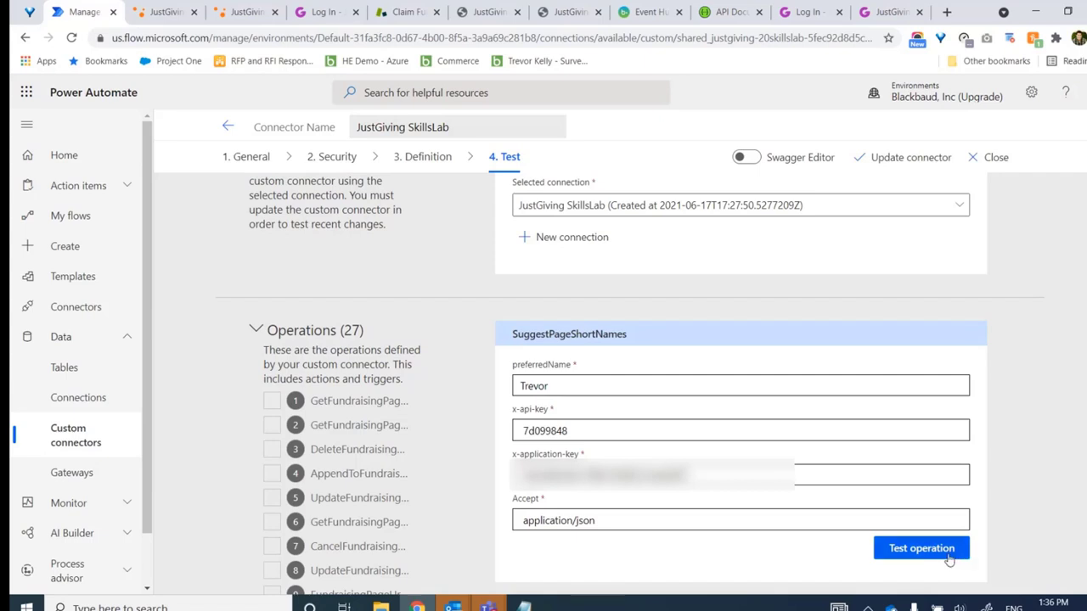
{"action": "left_click", "coordinate": [948, 556]}
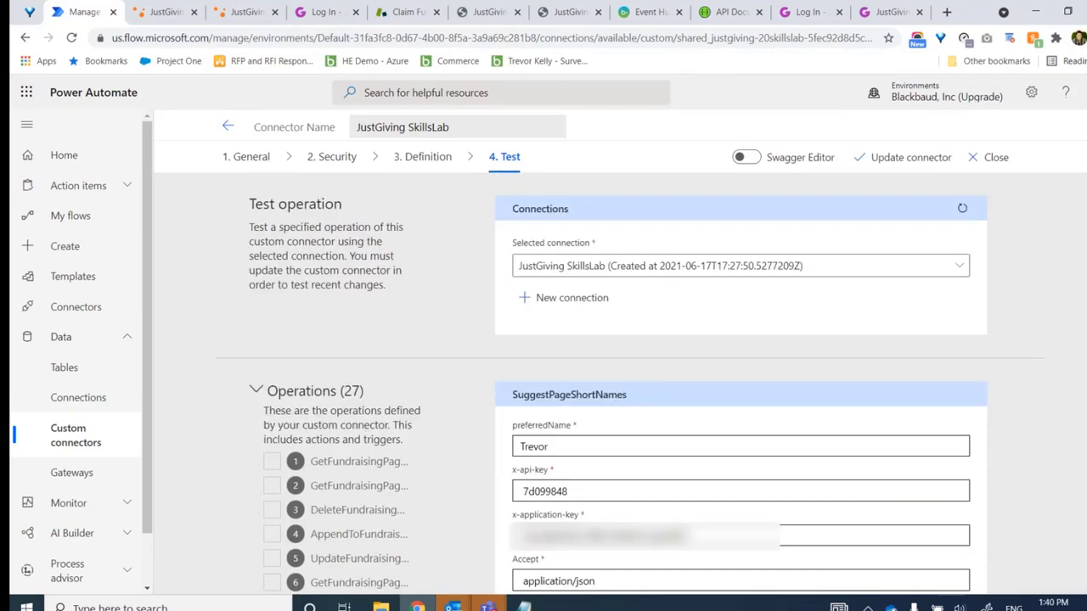
Review the 200 response body listing five suggested page short names
{"action": "scroll", "coordinate": [624, 231], "scroll_direction": "down", "scroll_amount": 3}
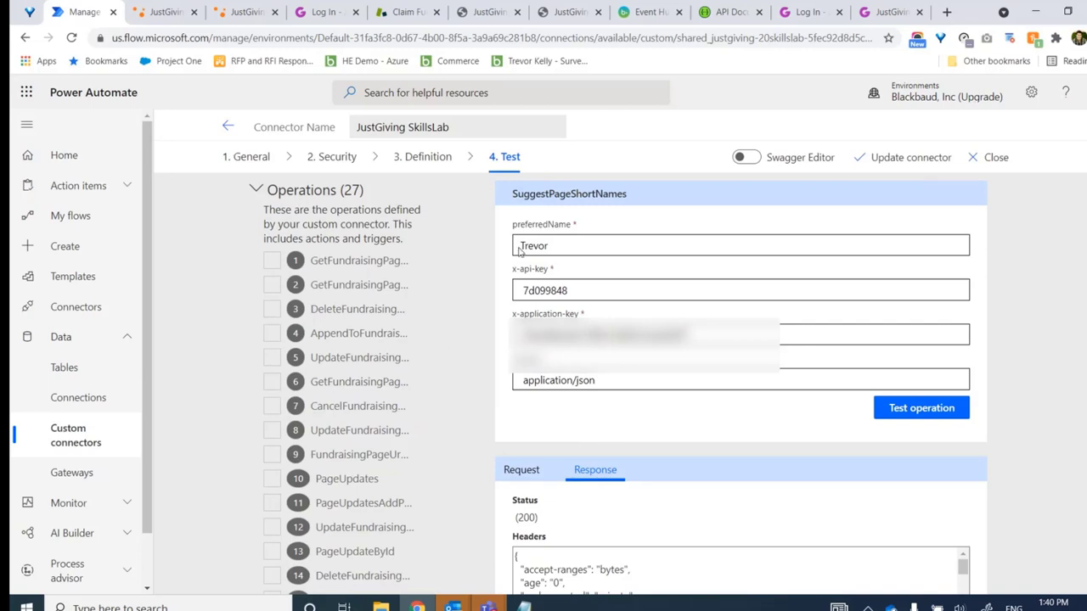
{"action": "left_click_drag", "start_coordinate": [520, 246], "coordinate": [547, 246]}
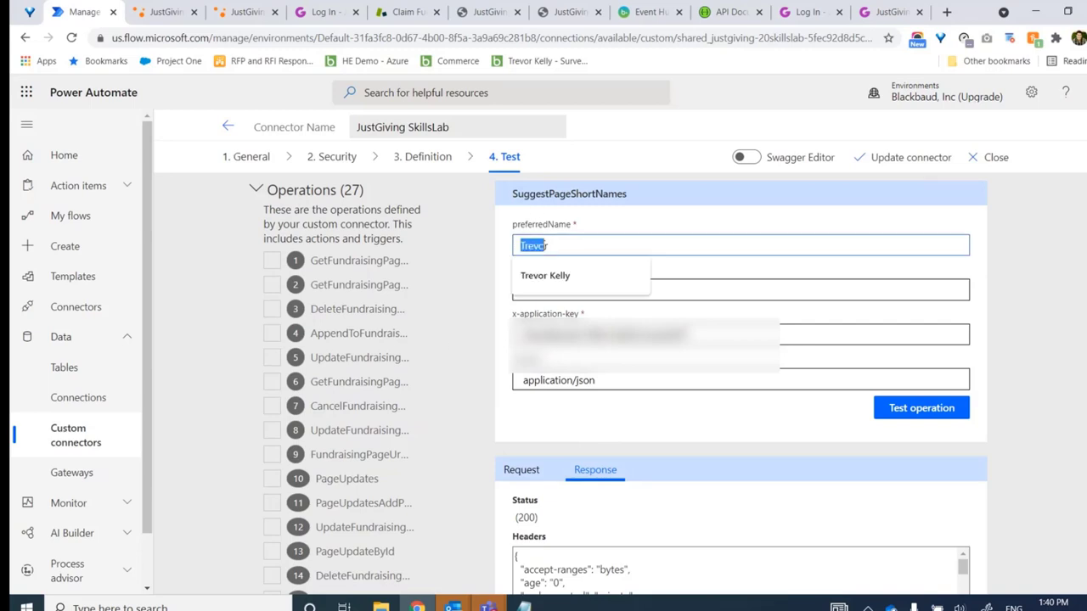
{"action": "left_click", "coordinate": [540, 251]}
{"action": "key", "text": "Escape"}
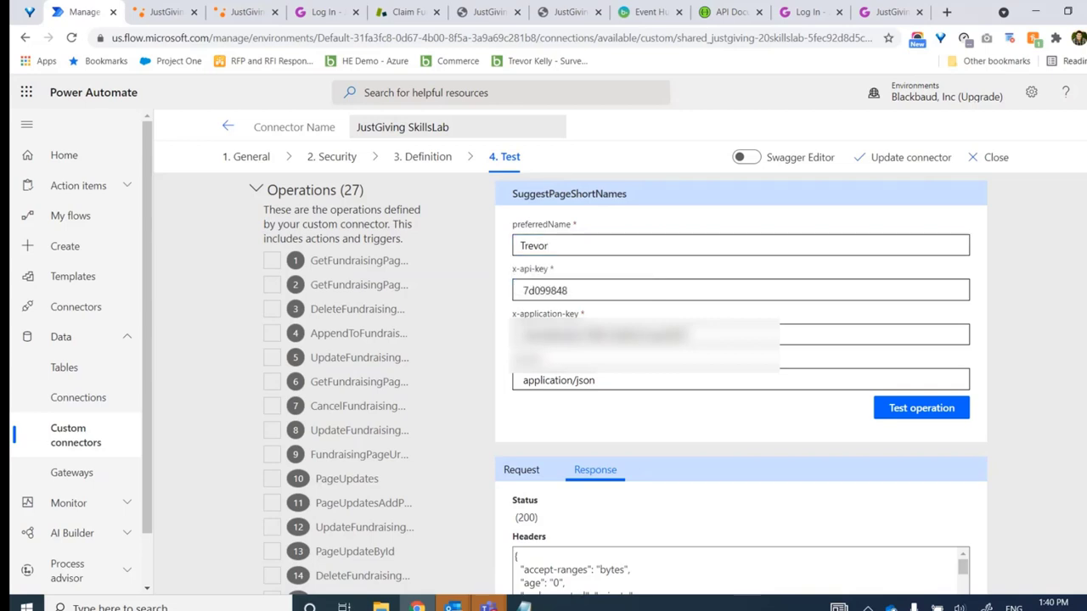
{"action": "scroll", "coordinate": [741, 383], "scroll_direction": "down", "scroll_amount": 3}
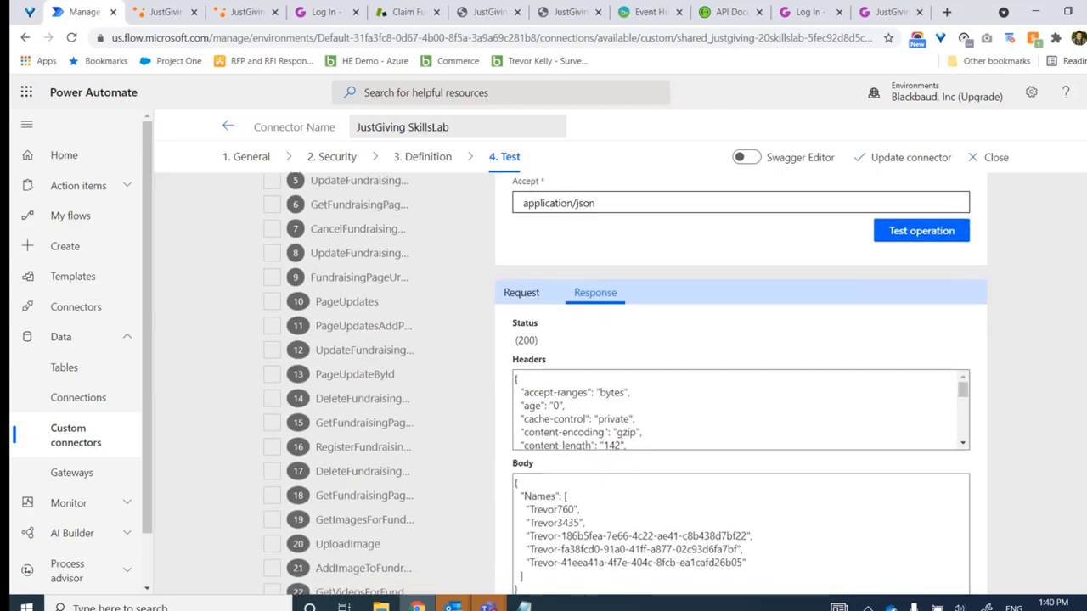
{"action": "scroll", "coordinate": [527, 441], "scroll_direction": "down", "scroll_amount": 1}
{"action": "left_click_drag", "start_coordinate": [524, 440], "coordinate": [771, 499]}
{"action": "left_click", "coordinate": [547, 456]}
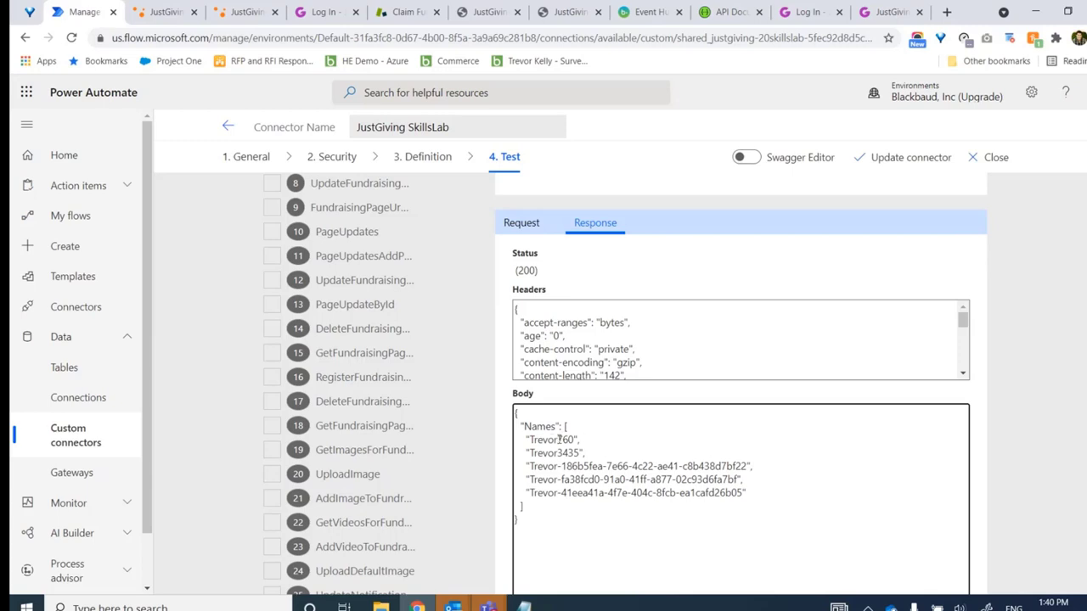
{"action": "left_click_drag", "start_coordinate": [529, 439], "coordinate": [574, 439]}
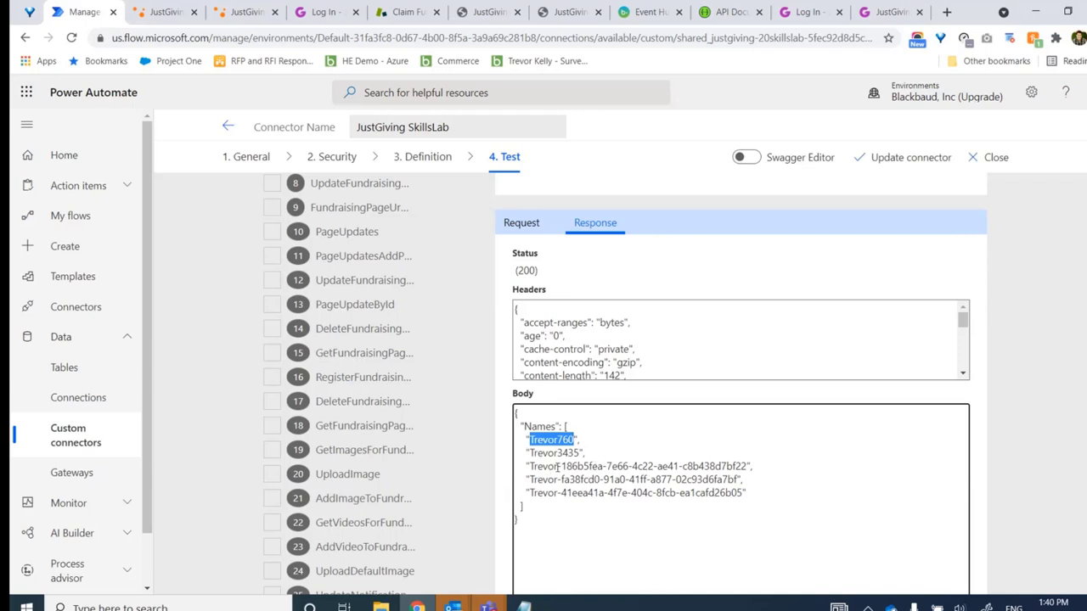
{"action": "left_click", "coordinate": [558, 466]}
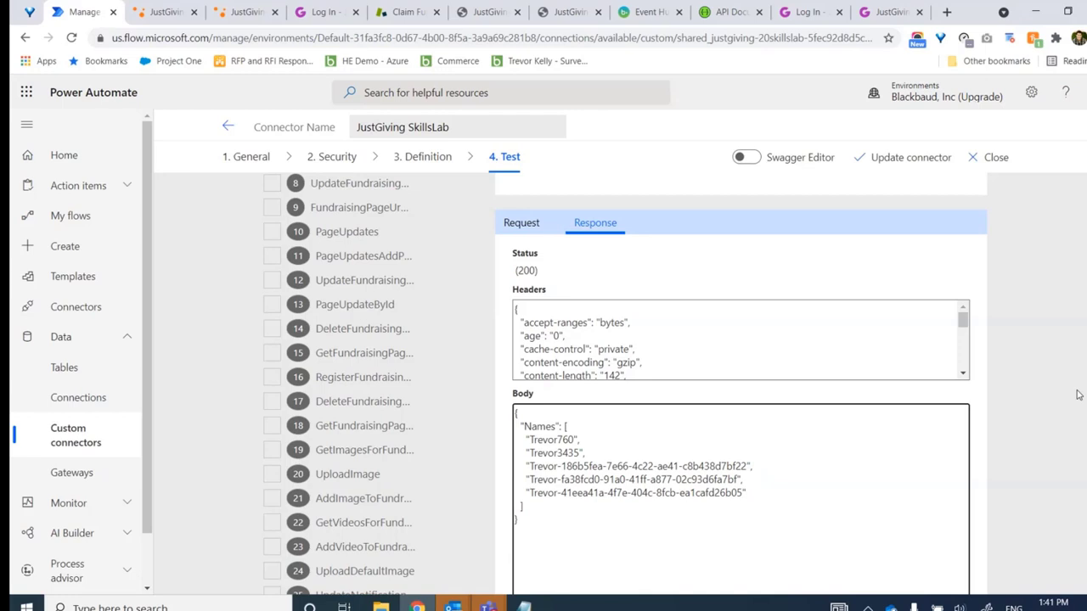
{"action": "left_click", "coordinate": [752, 166]}
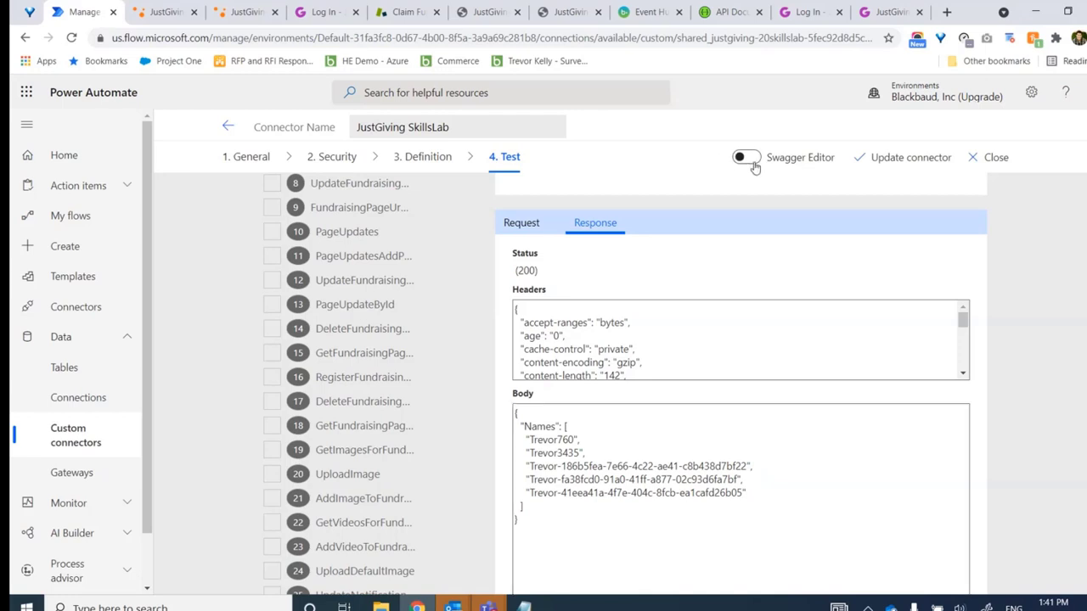
In the Swagger editor, find RegisterFundraisingPage and select its x-api-key parameter on lines 292–293
{"action": "left_click", "coordinate": [750, 165]}
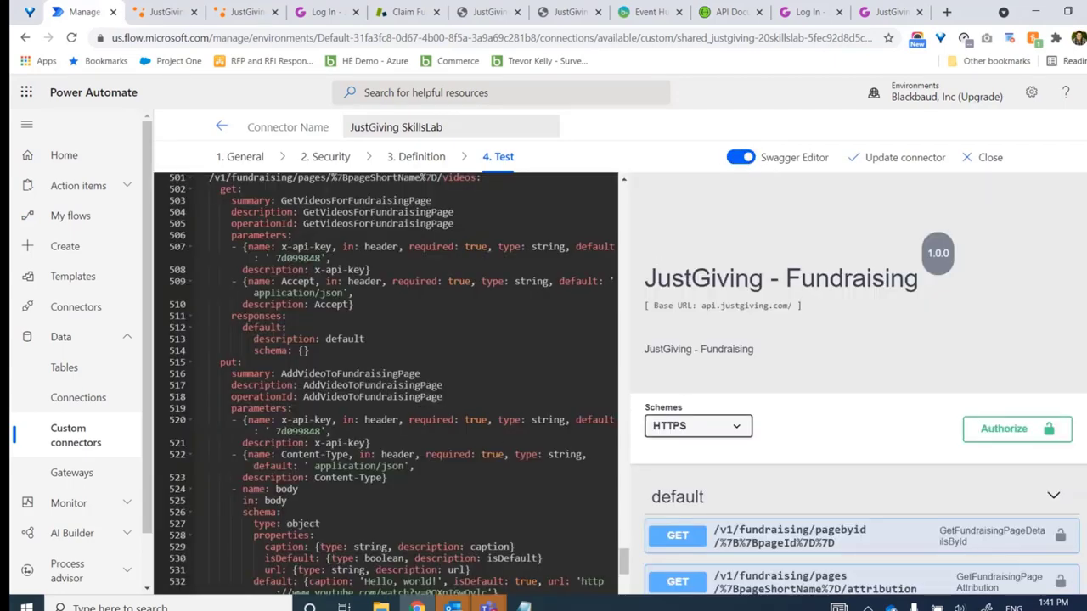
{"action": "scroll", "coordinate": [858, 390], "scroll_direction": "down", "scroll_amount": 2}
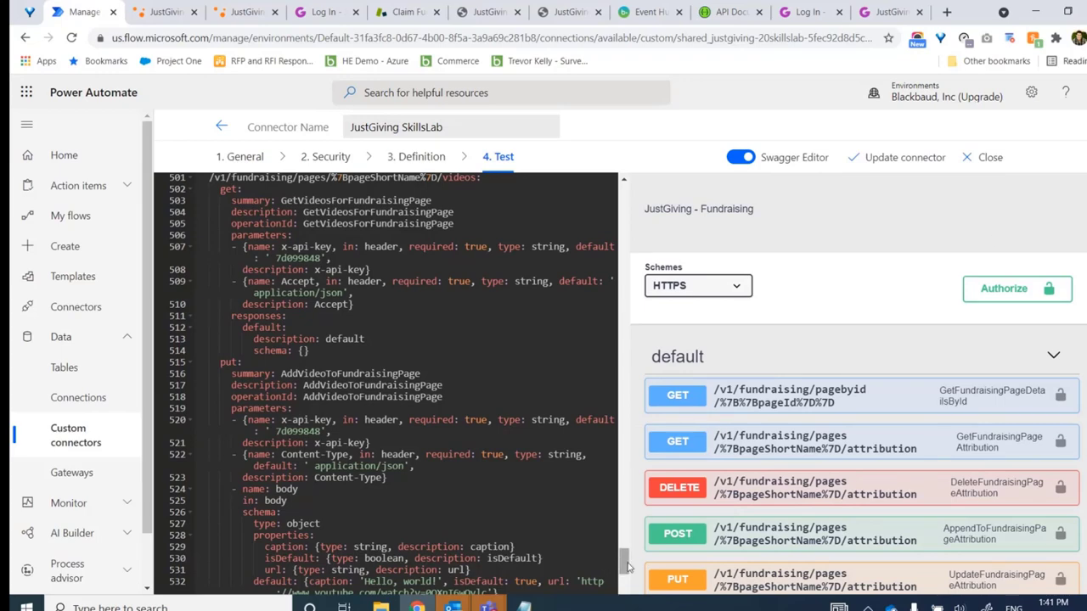
{"action": "left_click_drag", "start_coordinate": [626, 565], "coordinate": [626, 391]}
{"action": "left_click", "coordinate": [308, 352]}
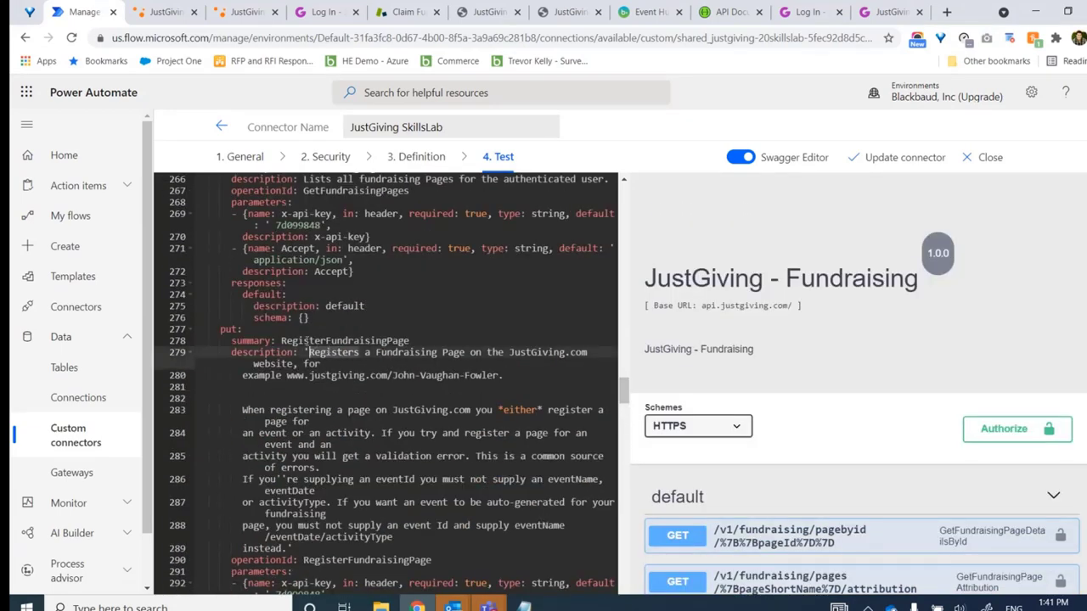
{"action": "left_click", "coordinate": [295, 341]}
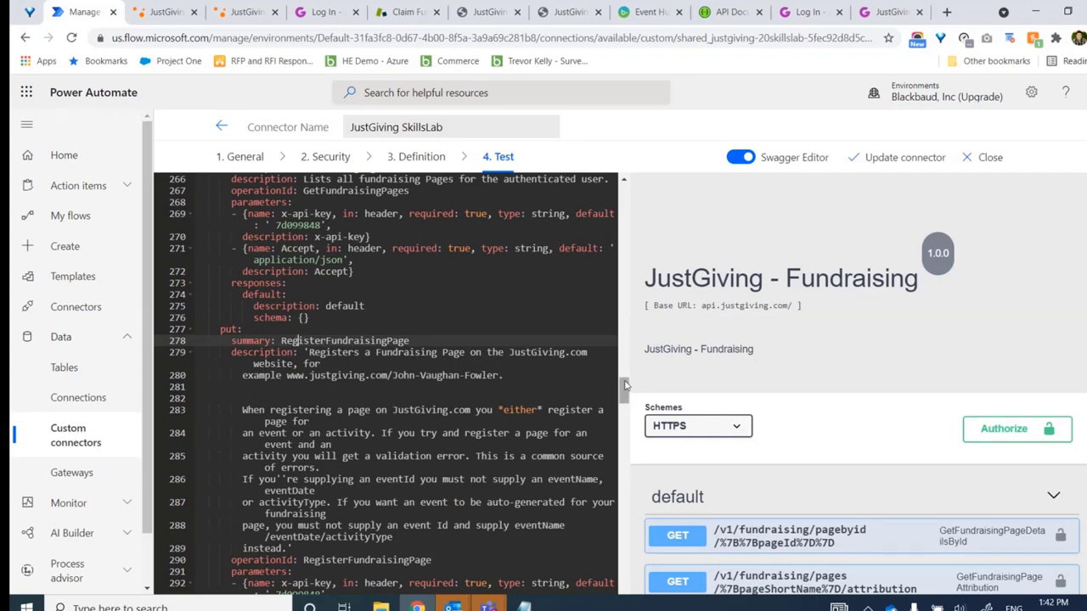
{"action": "scroll", "coordinate": [625, 387], "scroll_direction": "down", "scroll_amount": 4}
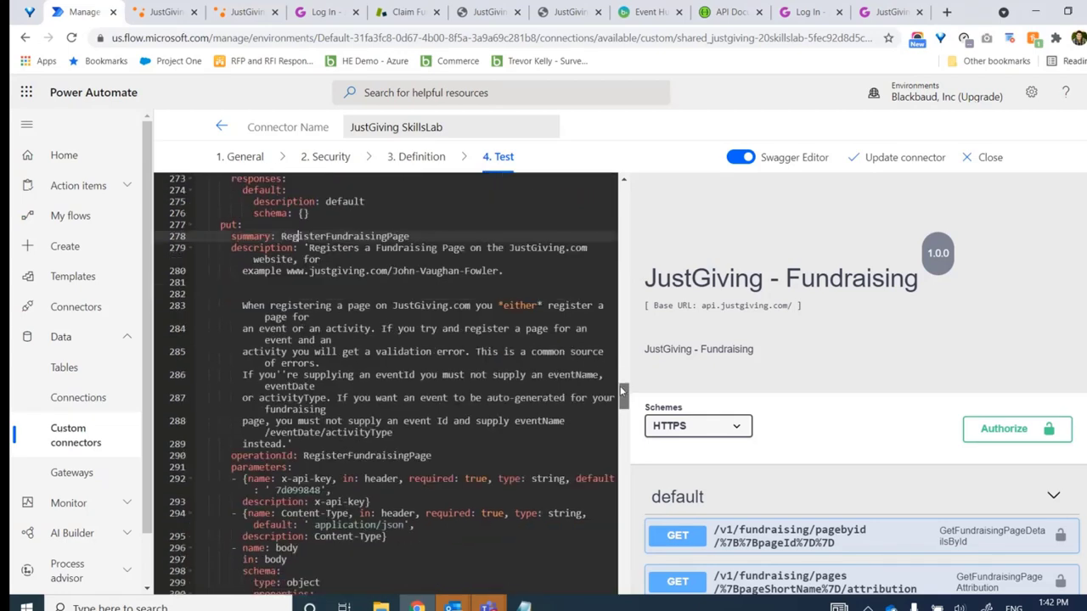
{"action": "scroll", "coordinate": [457, 432], "scroll_direction": "down", "scroll_amount": 1}
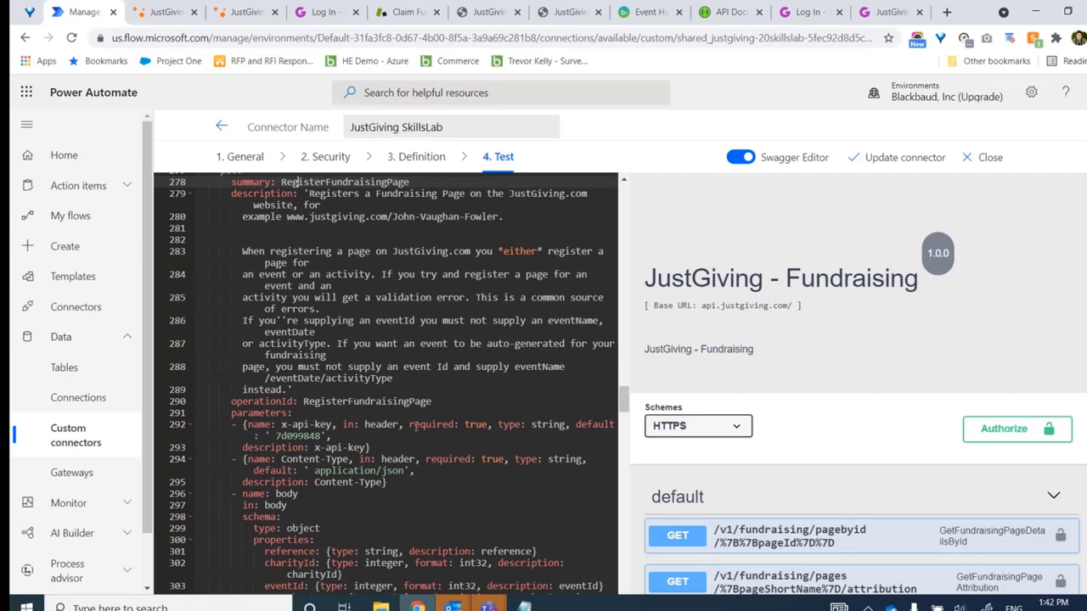
{"action": "left_click", "coordinate": [232, 423]}
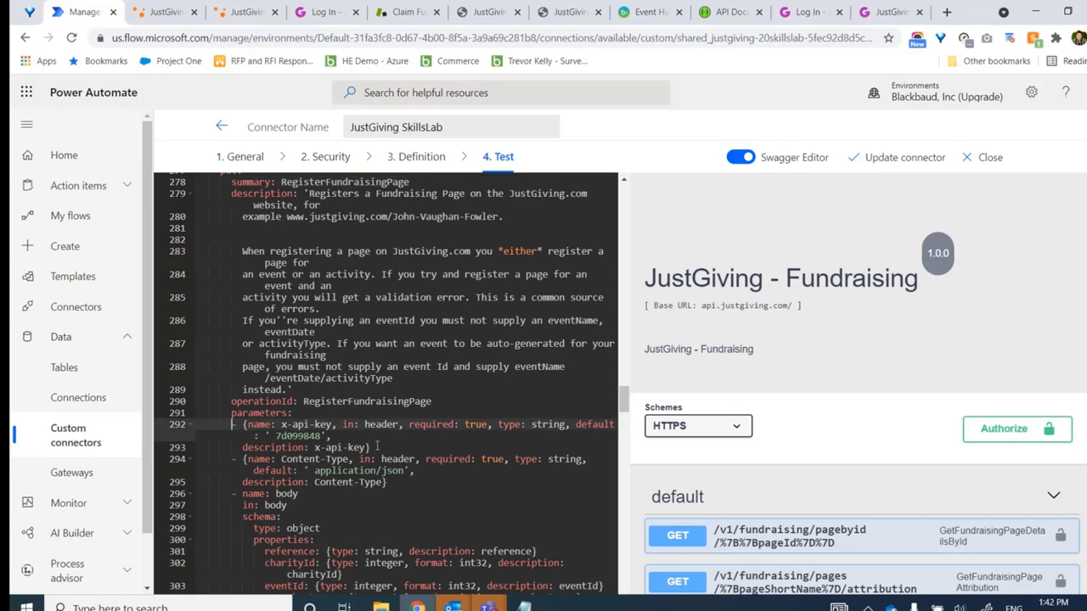
{"action": "left_click_drag", "start_coordinate": [371, 448], "coordinate": [191, 425]}
{"action": "key", "text": "ctrl+c"}
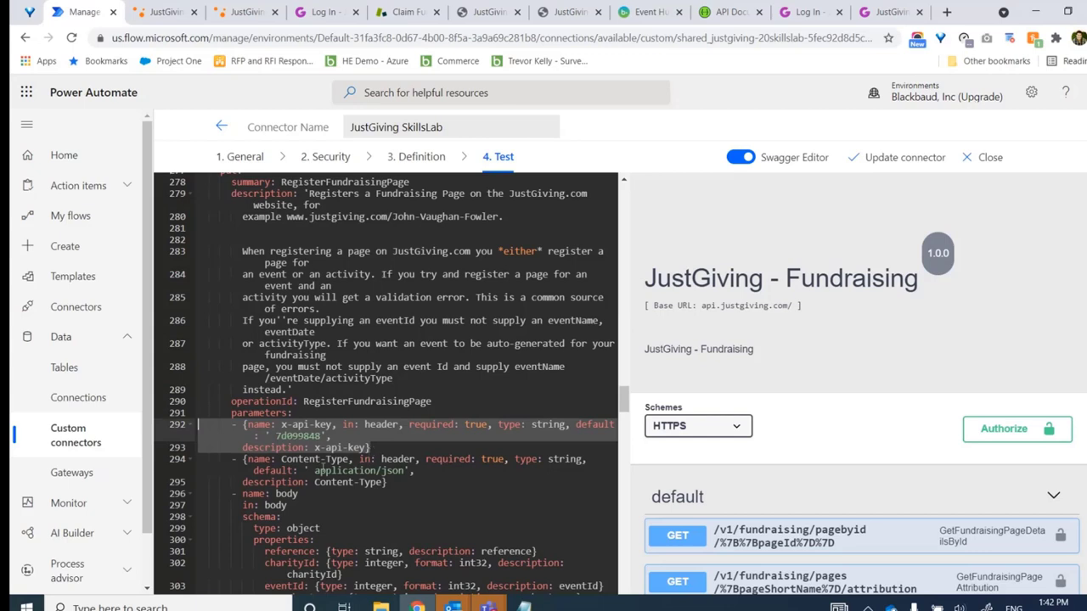
Paste a copy of x-api-key below it, fix indentation, and rename name and description to x-application-key
{"action": "left_click", "coordinate": [399, 445]}
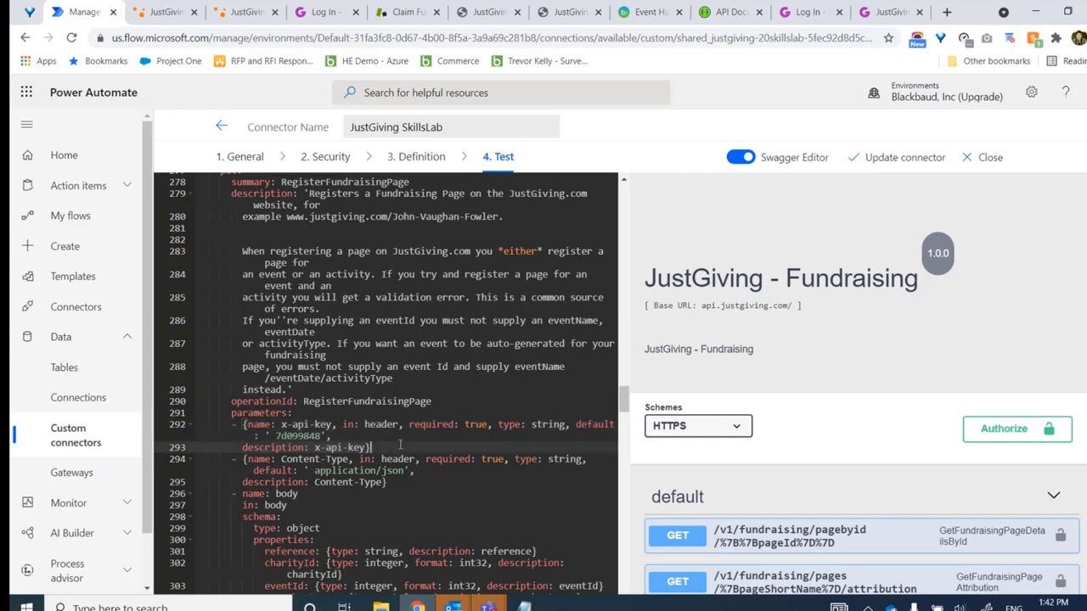
{"action": "key", "text": "Return"}
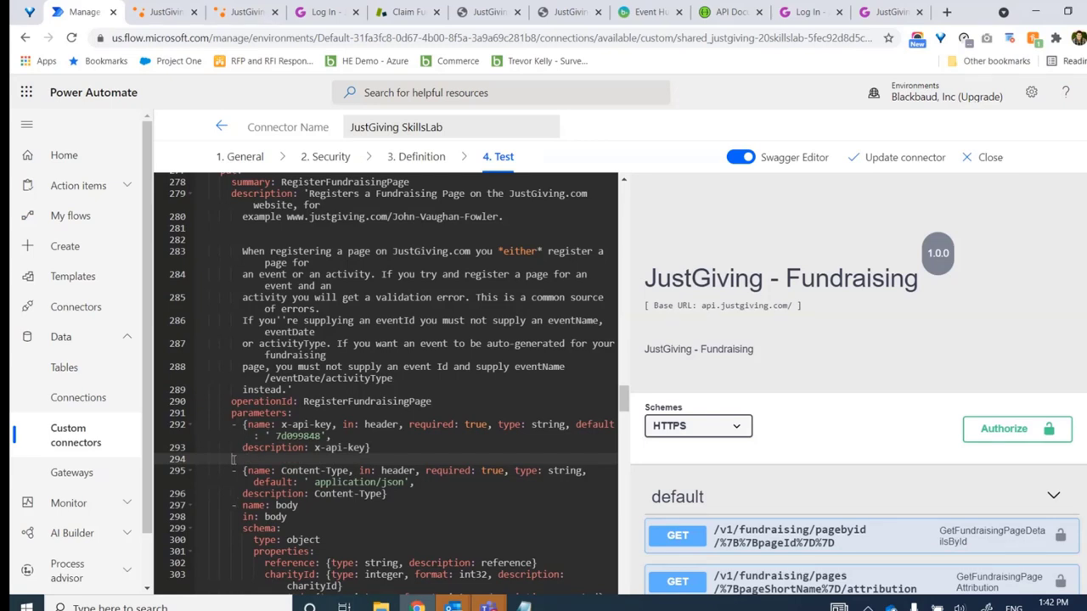
{"action": "key", "text": "ctrl+v"}
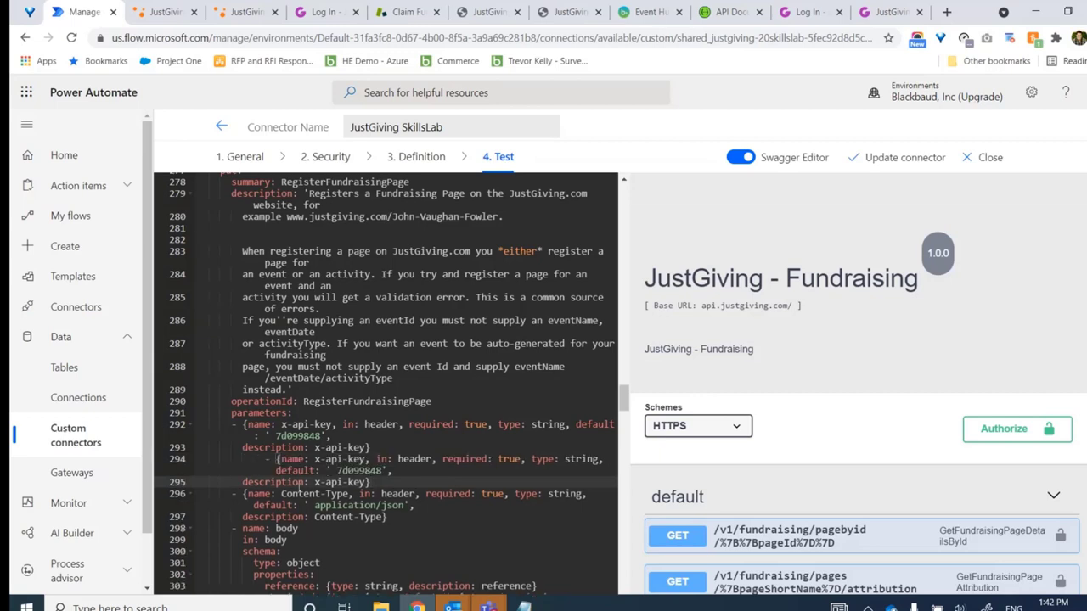
{"action": "key", "text": "BackSpace"}
{"action": "key", "text": "BackSpace"}
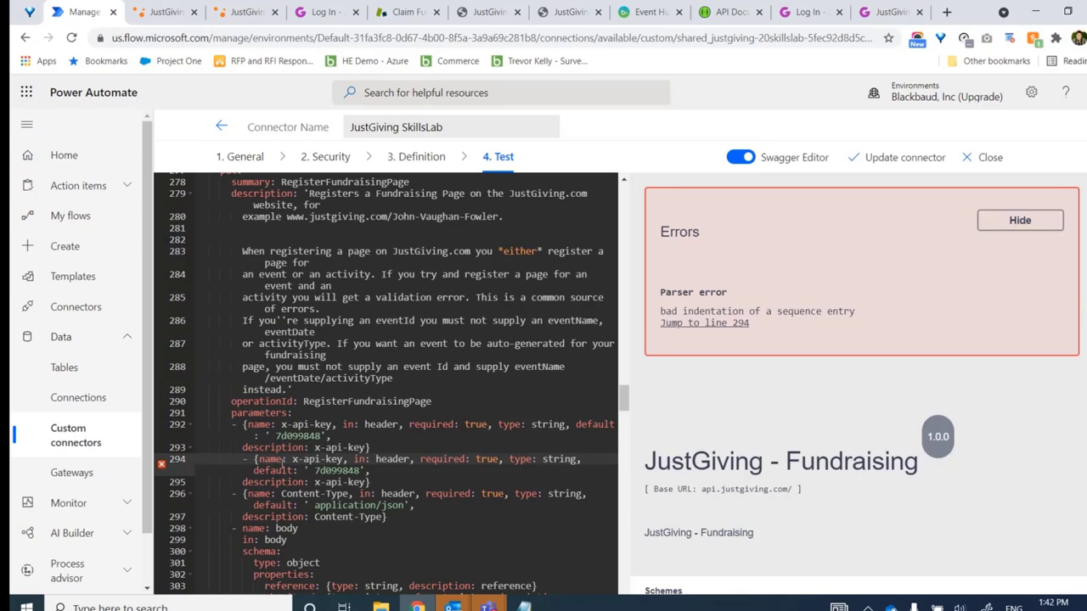
{"action": "key", "text": "BackSpace"}
{"action": "key", "text": "BackSpace"}
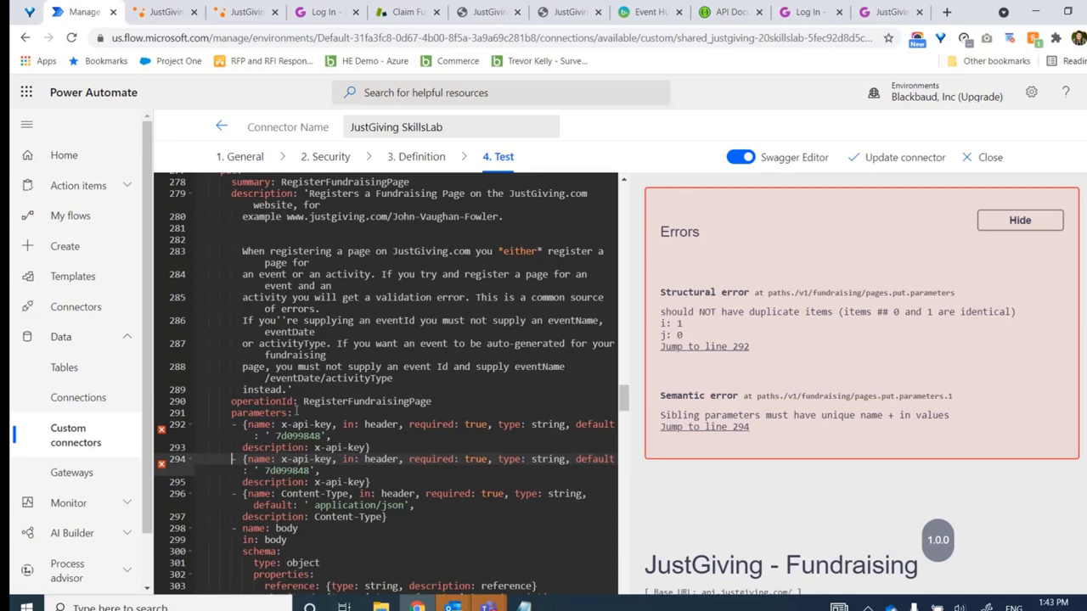
{"action": "left_click", "coordinate": [293, 458]}
{"action": "double_click", "coordinate": [299, 459]}
{"action": "type", "text": "application"}
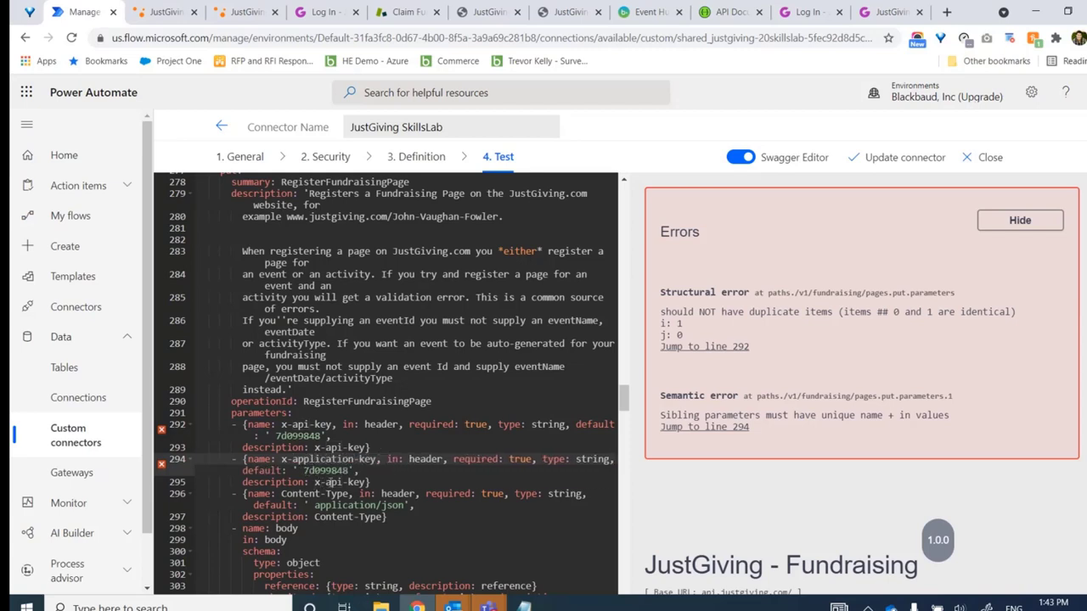
{"action": "left_click", "coordinate": [326, 482]}
{"action": "type", "text": "application"}
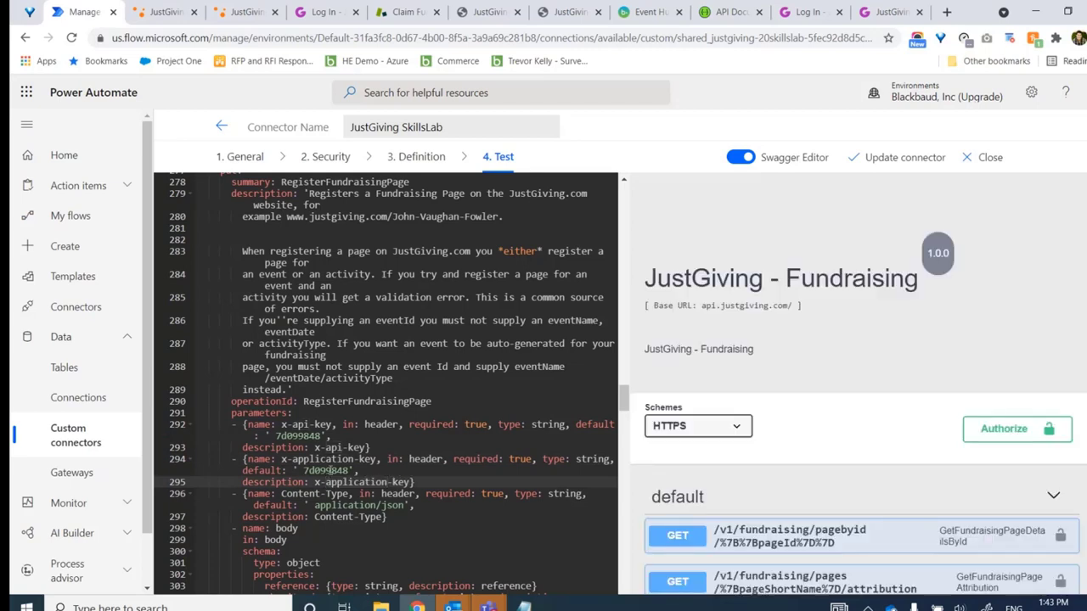
Delete the new parameter's default value and save the connector with Update connector
{"action": "double_click", "coordinate": [329, 470]}
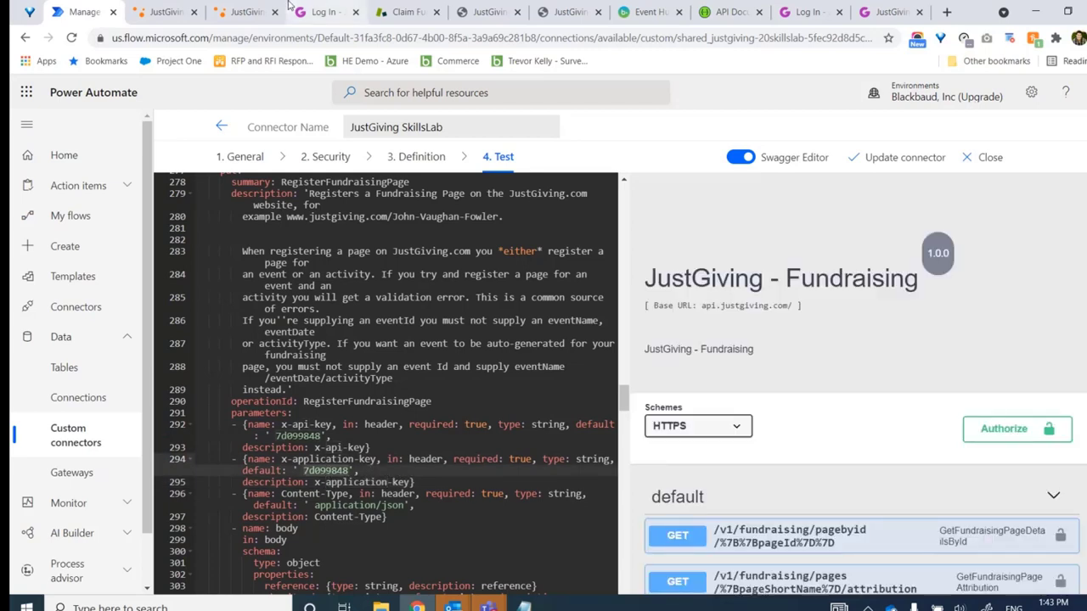
{"action": "left_click", "coordinate": [246, 12]}
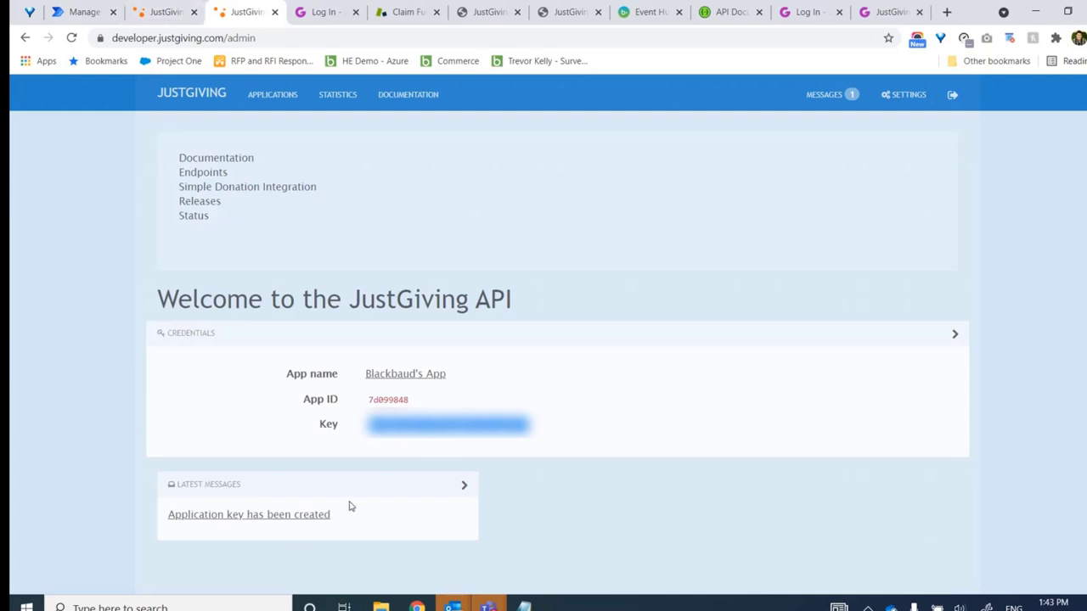
{"action": "left_click", "coordinate": [82, 12]}
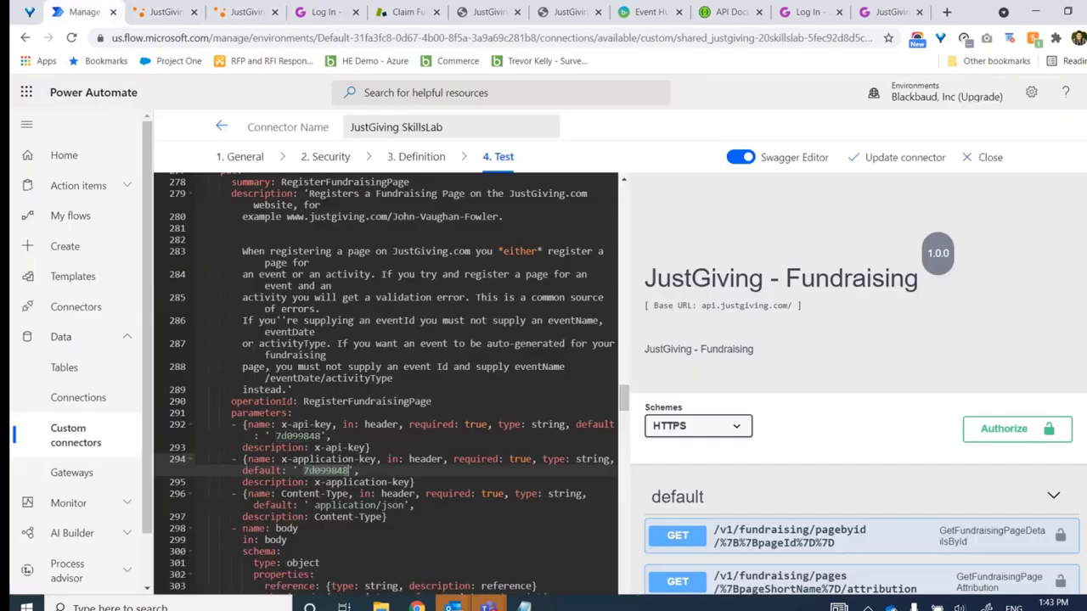
{"action": "key", "text": "Delete"}
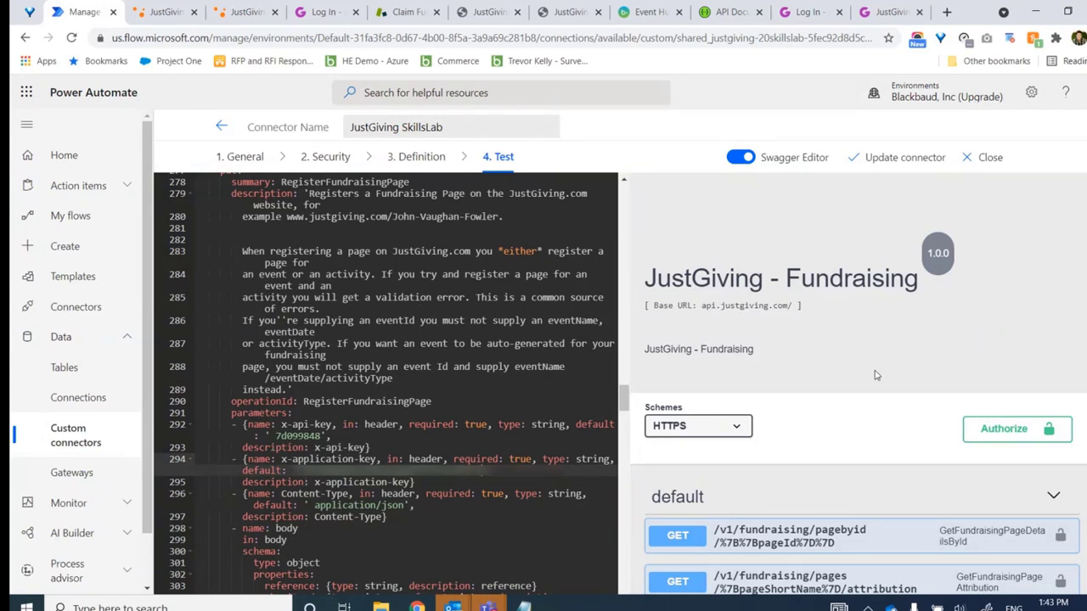
{"action": "left_click", "coordinate": [924, 163]}
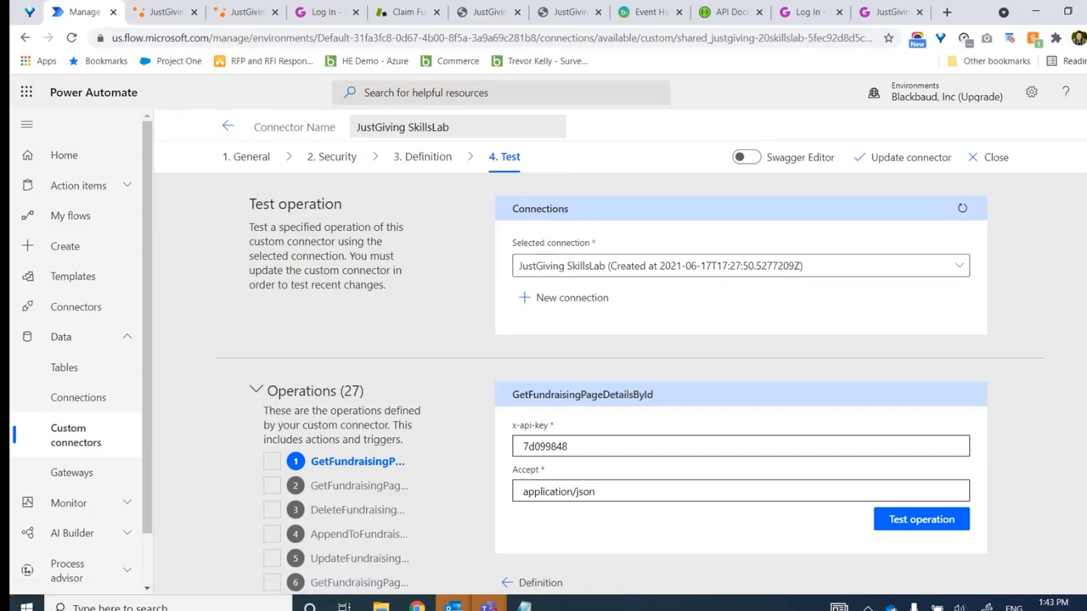
Open the RegisterFundraisingPage test form and scroll to its request body fields
{"action": "scroll", "coordinate": [201, 503], "scroll_direction": "down", "scroll_amount": 4}
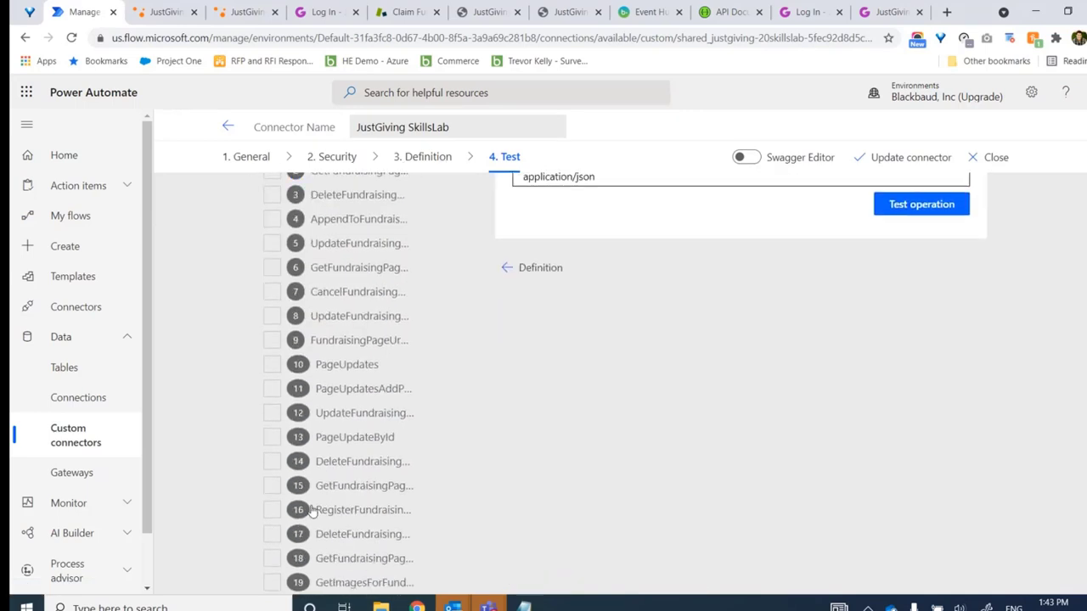
{"action": "left_click", "coordinate": [341, 509]}
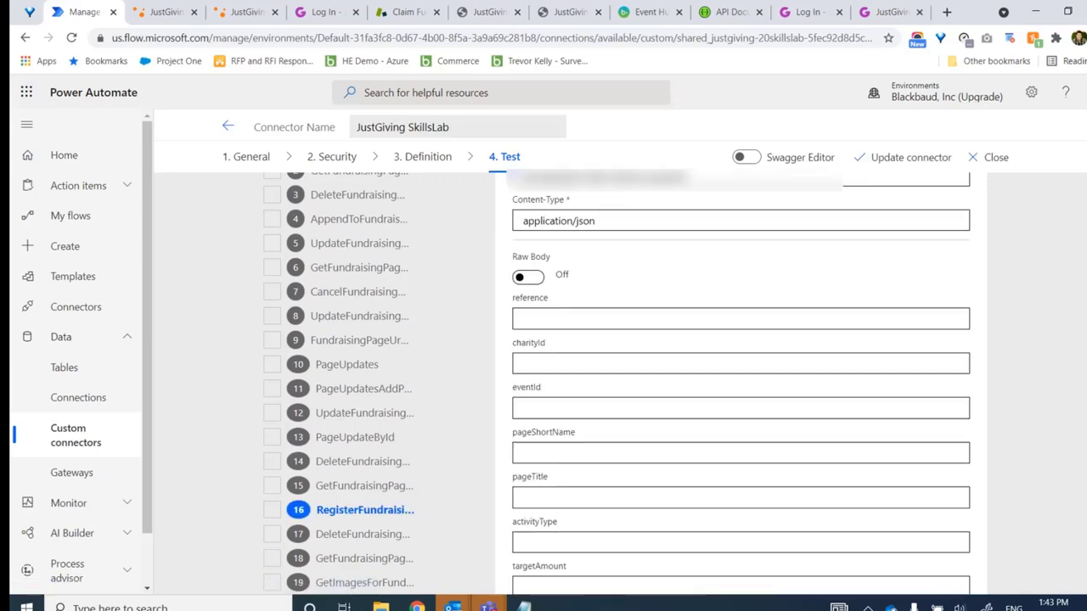
{"action": "scroll", "coordinate": [594, 382], "scroll_direction": "up", "scroll_amount": 4}
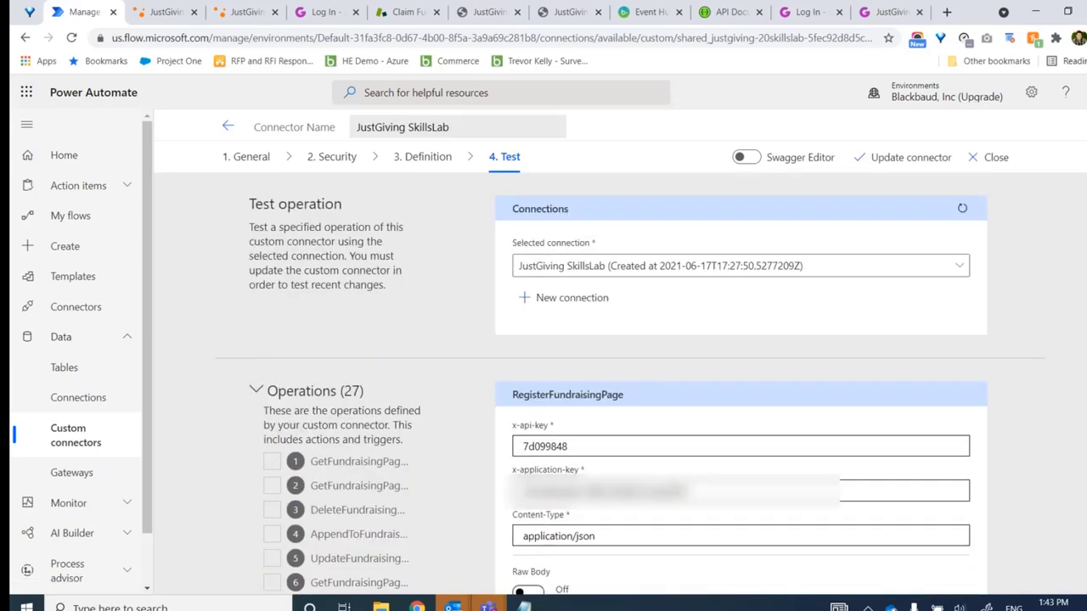
{"action": "scroll", "coordinate": [630, 384], "scroll_direction": "down", "scroll_amount": 1}
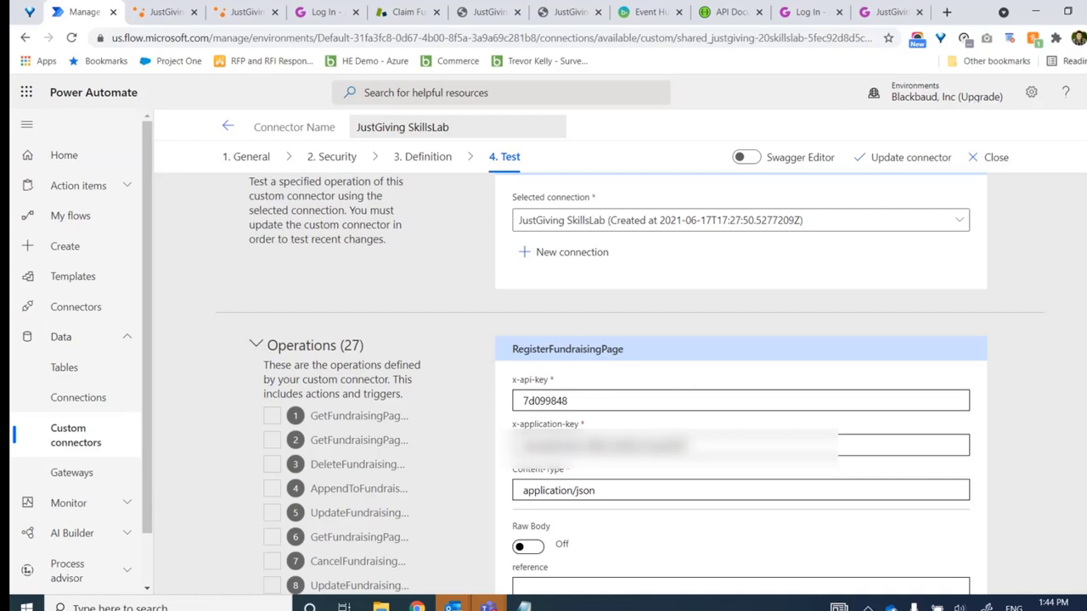
{"action": "scroll", "coordinate": [576, 291], "scroll_direction": "down", "scroll_amount": 3}
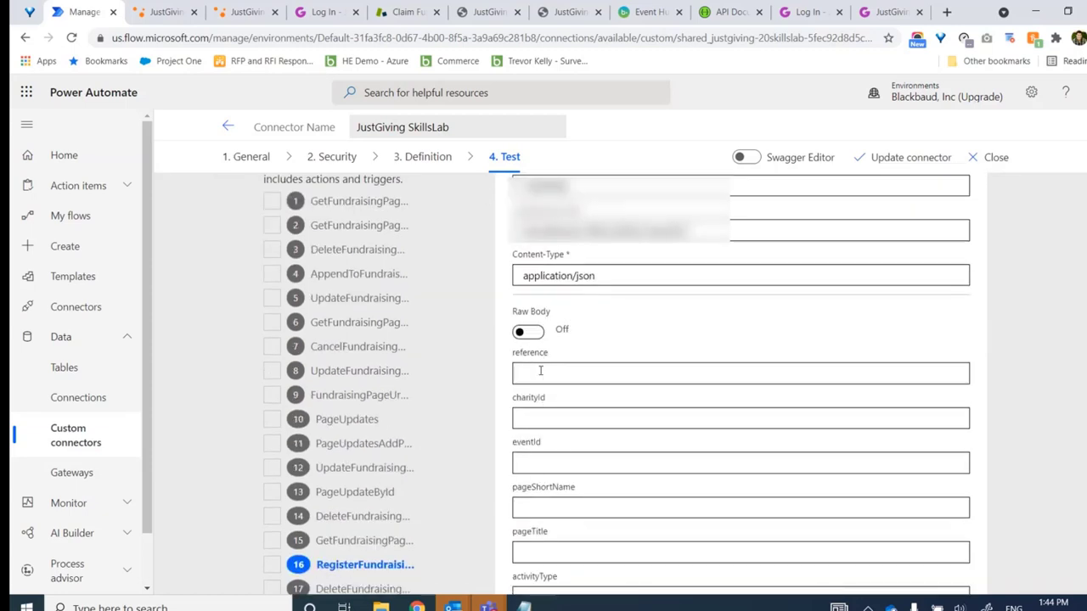
{"action": "scroll", "coordinate": [463, 332], "scroll_direction": "down", "scroll_amount": 1}
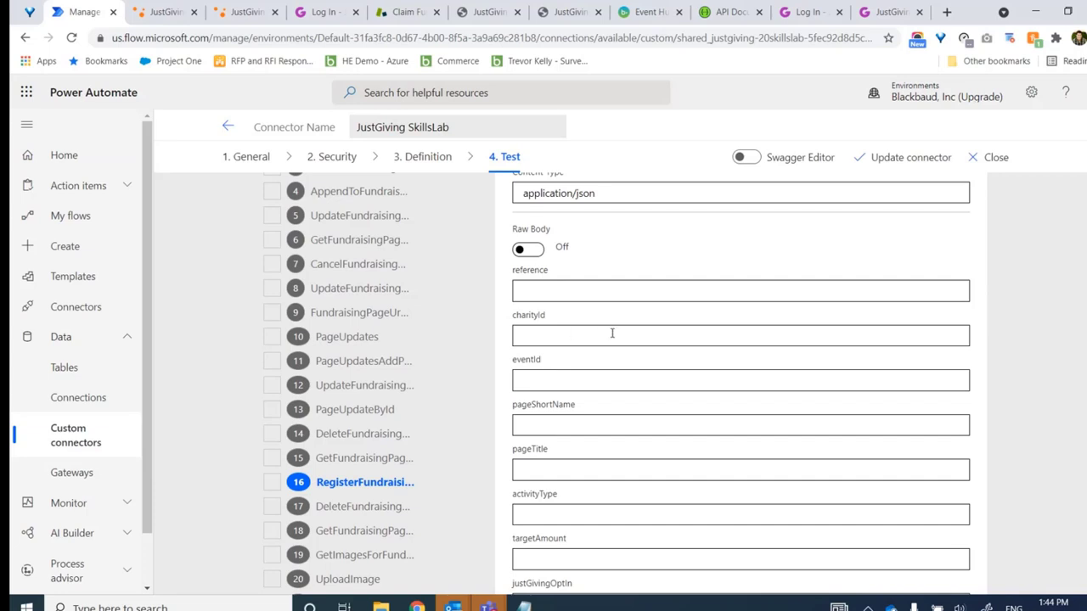
Click into the charityId field, then switch to the JustGiving API documentation
{"action": "left_click", "coordinate": [534, 335]}
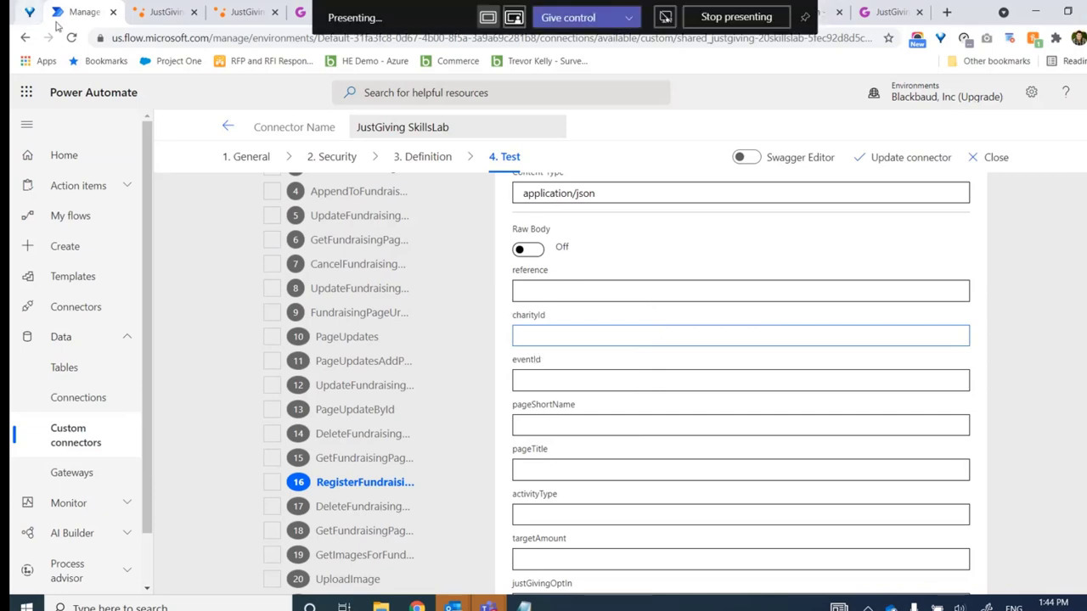
{"action": "left_click", "coordinate": [246, 12]}
{"action": "left_click", "coordinate": [23, 39]}
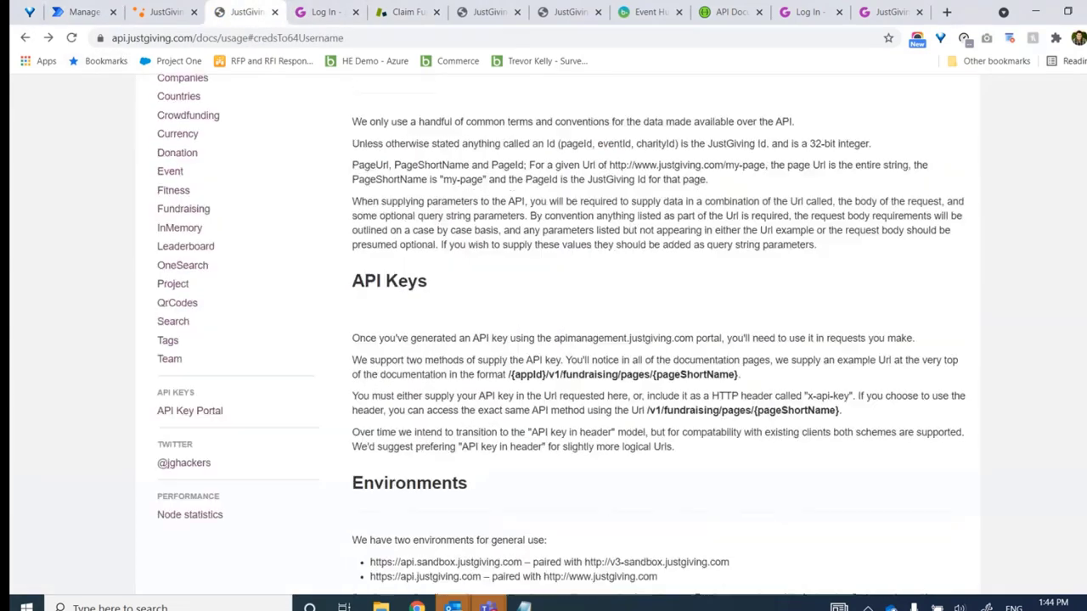
Open the Fundraising section of the docs and its RegisterFundraisingPage reference
{"action": "scroll", "coordinate": [563, 334], "scroll_direction": "down", "scroll_amount": 10}
{"action": "scroll", "coordinate": [563, 334], "scroll_direction": "up", "scroll_amount": 5}
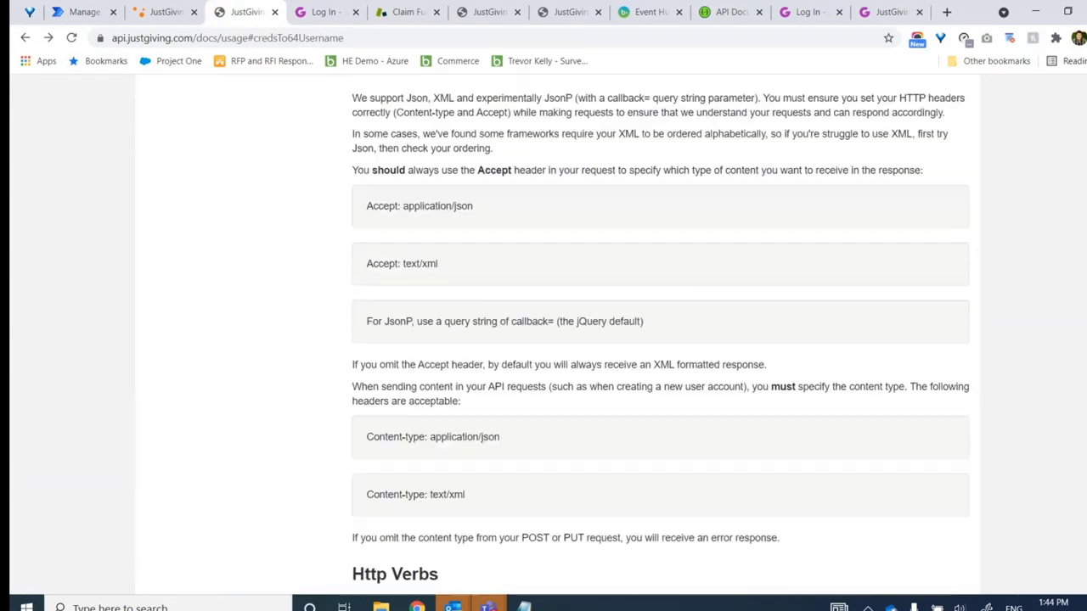
{"action": "scroll", "coordinate": [563, 334], "scroll_direction": "up", "scroll_amount": 8}
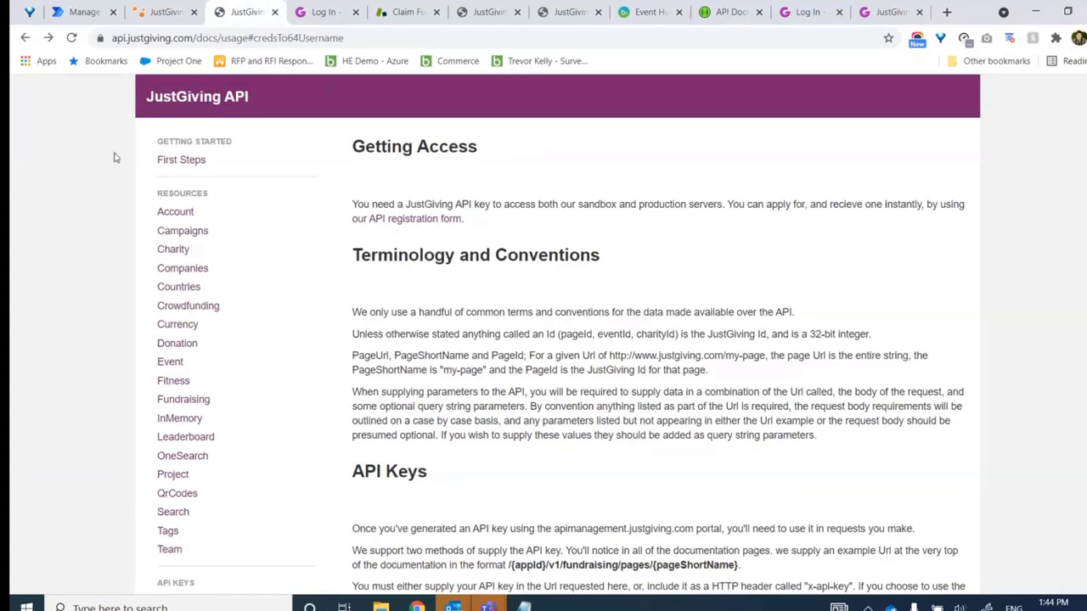
{"action": "left_click", "coordinate": [198, 405]}
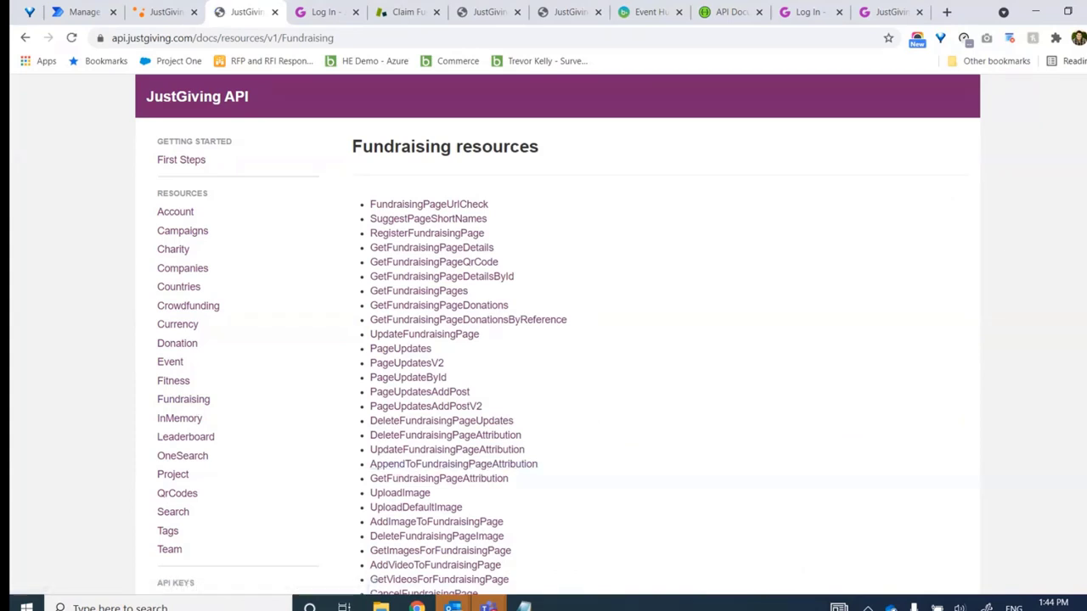
{"action": "scroll", "coordinate": [1007, 242], "scroll_direction": "down", "scroll_amount": 1}
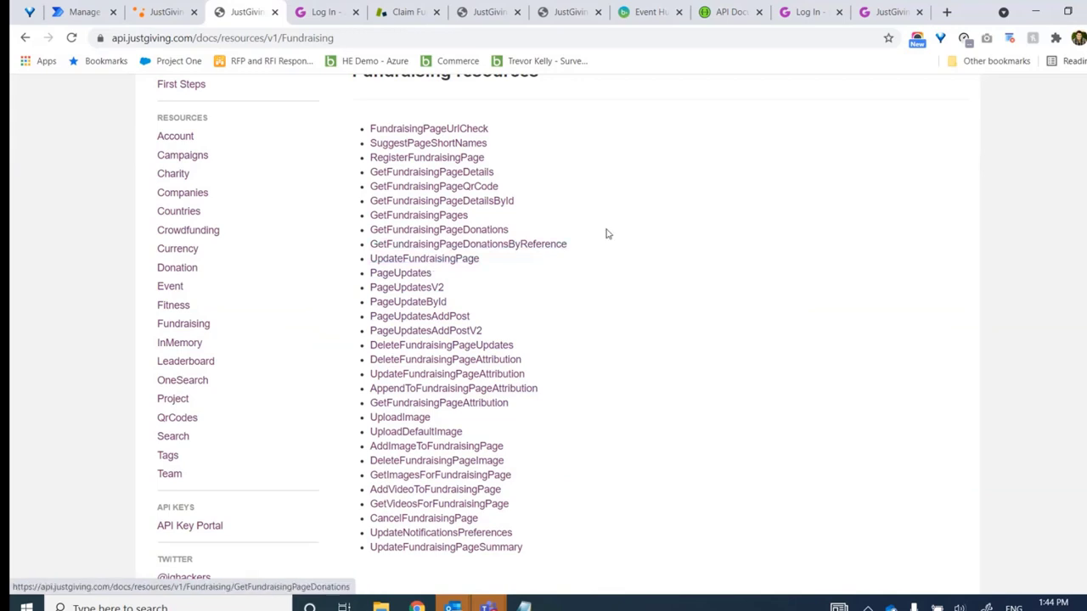
{"action": "left_click", "coordinate": [387, 159]}
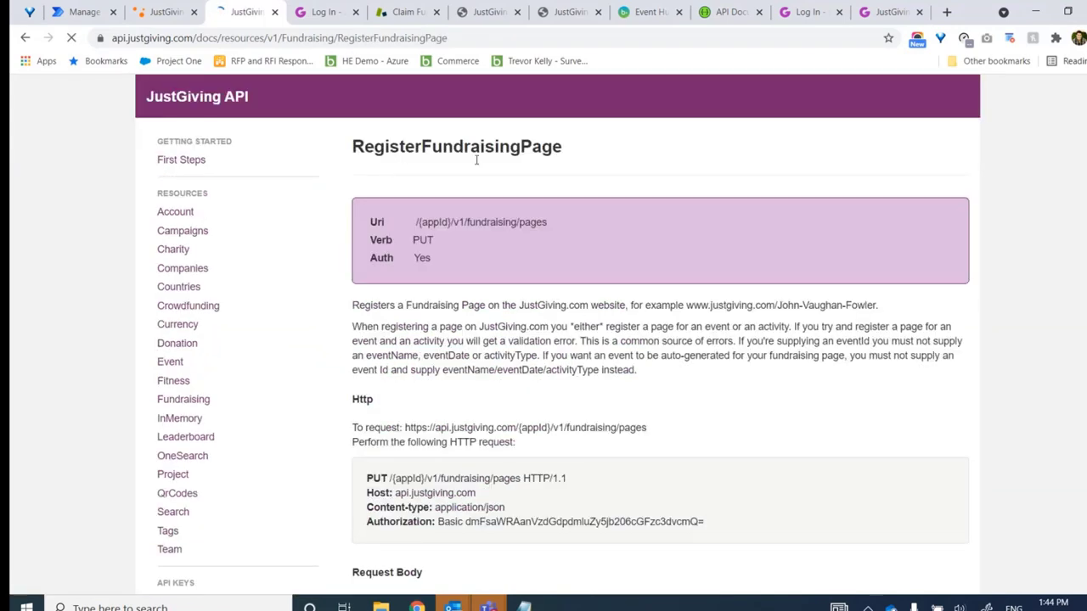
Read the parameter list, noting that reference is optional and what eventId means
{"action": "scroll", "coordinate": [558, 335], "scroll_direction": "down", "scroll_amount": 5}
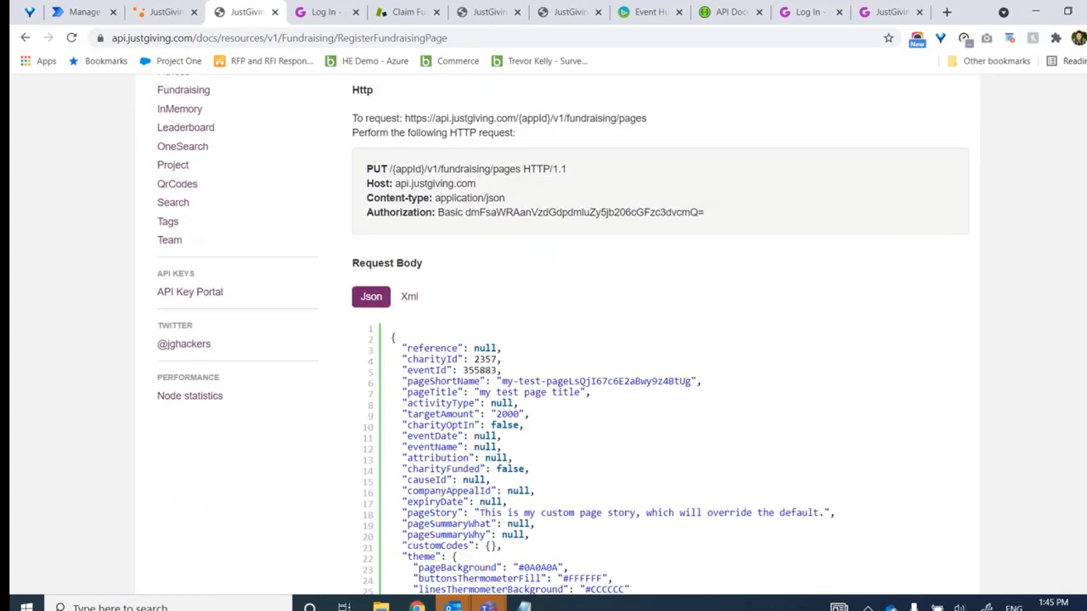
{"action": "scroll", "coordinate": [340, 283], "scroll_direction": "down", "scroll_amount": 8}
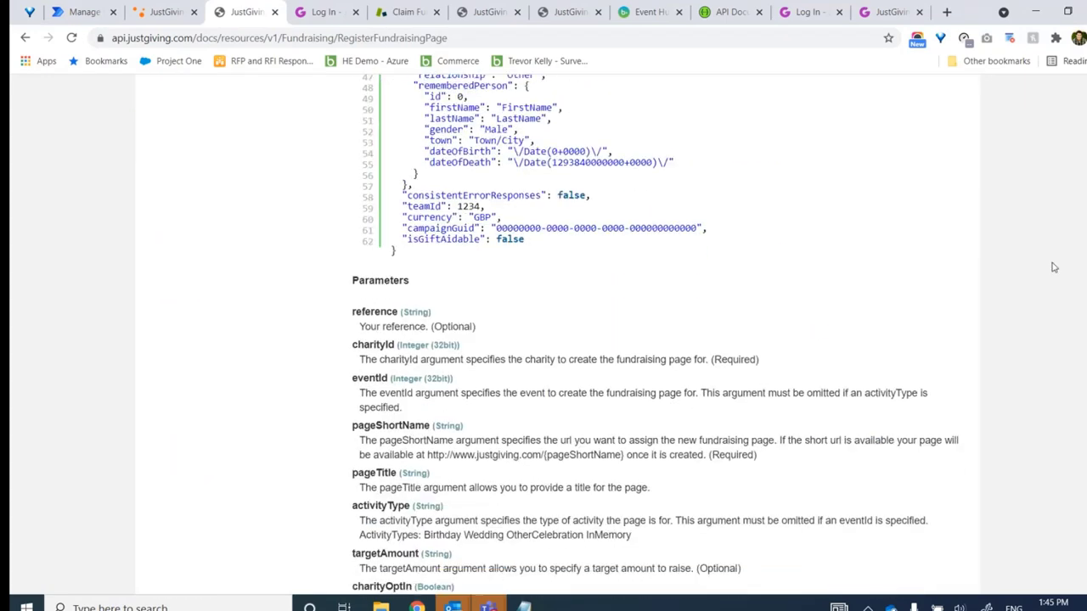
{"action": "left_click_drag", "start_coordinate": [476, 328], "coordinate": [419, 328]}
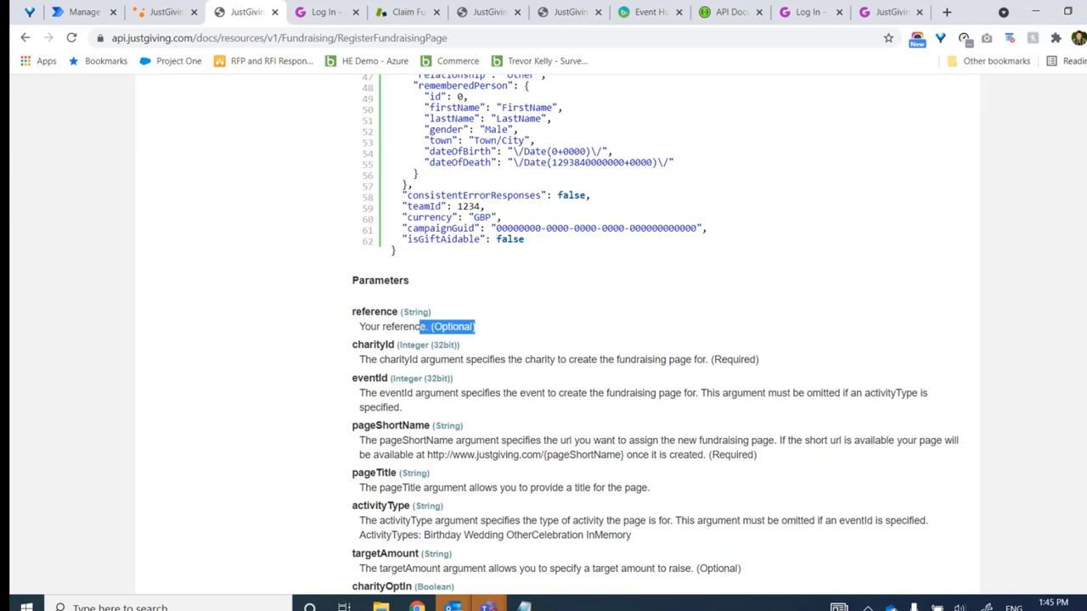
{"action": "left_click", "coordinate": [367, 329]}
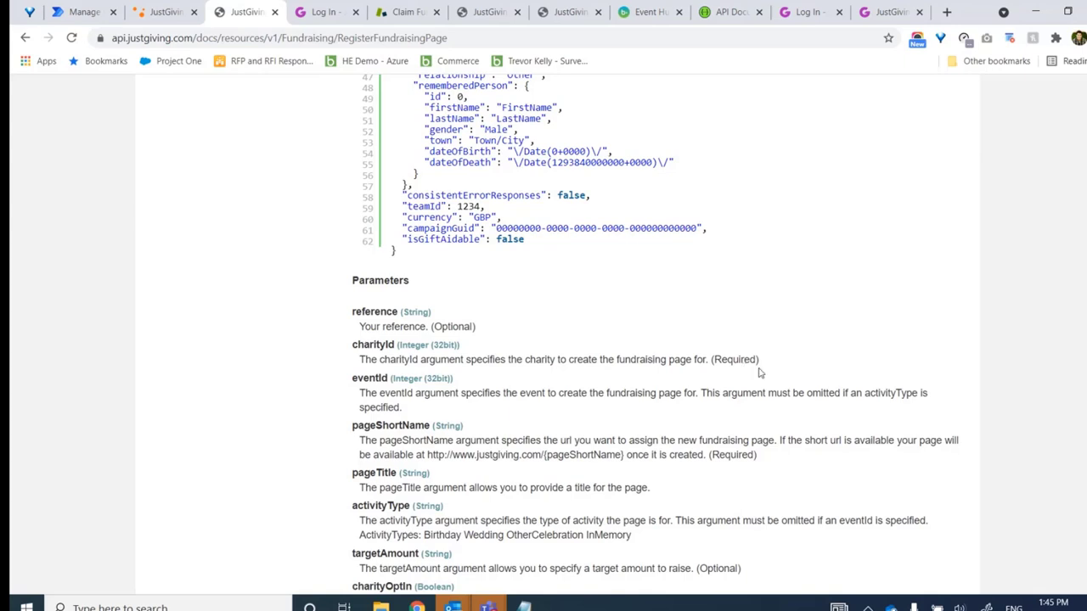
{"action": "left_click_drag", "start_coordinate": [366, 393], "coordinate": [435, 407]}
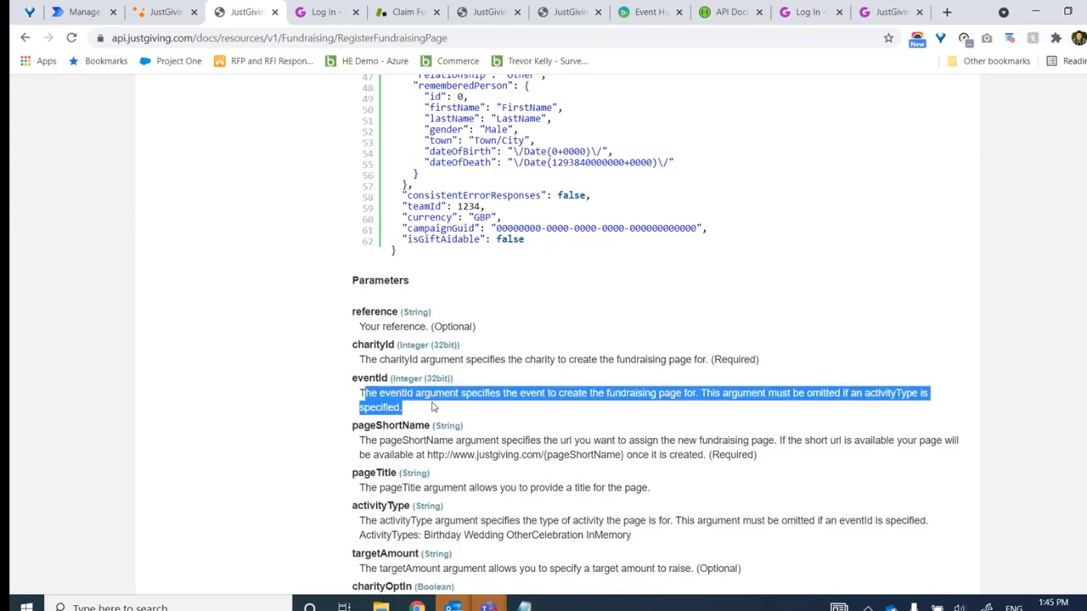
{"action": "left_click", "coordinate": [371, 442]}
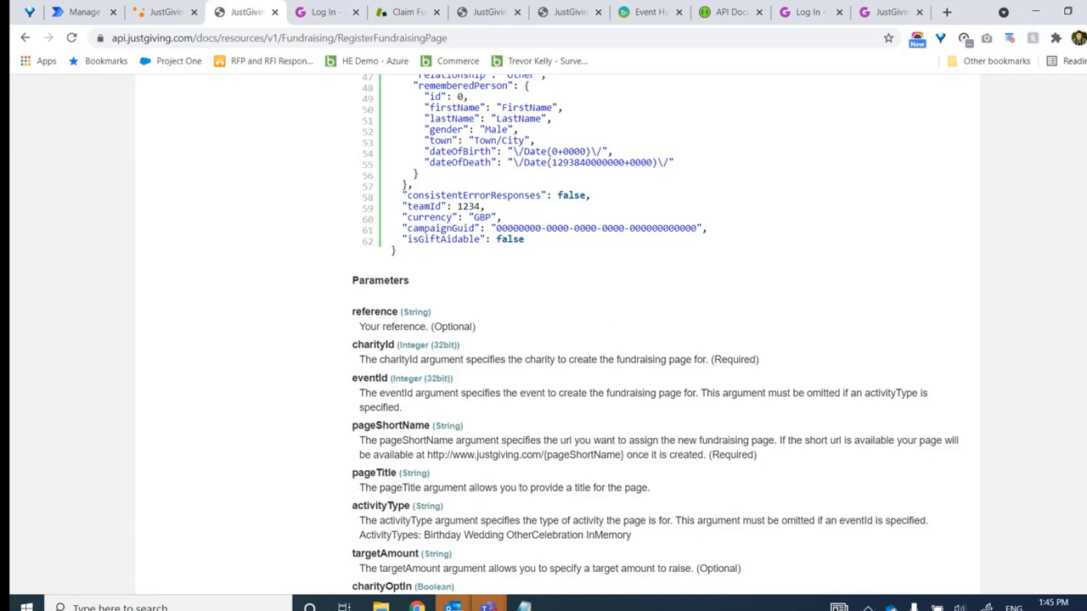
{"action": "scroll", "coordinate": [654, 339], "scroll_direction": "down", "scroll_amount": 3}
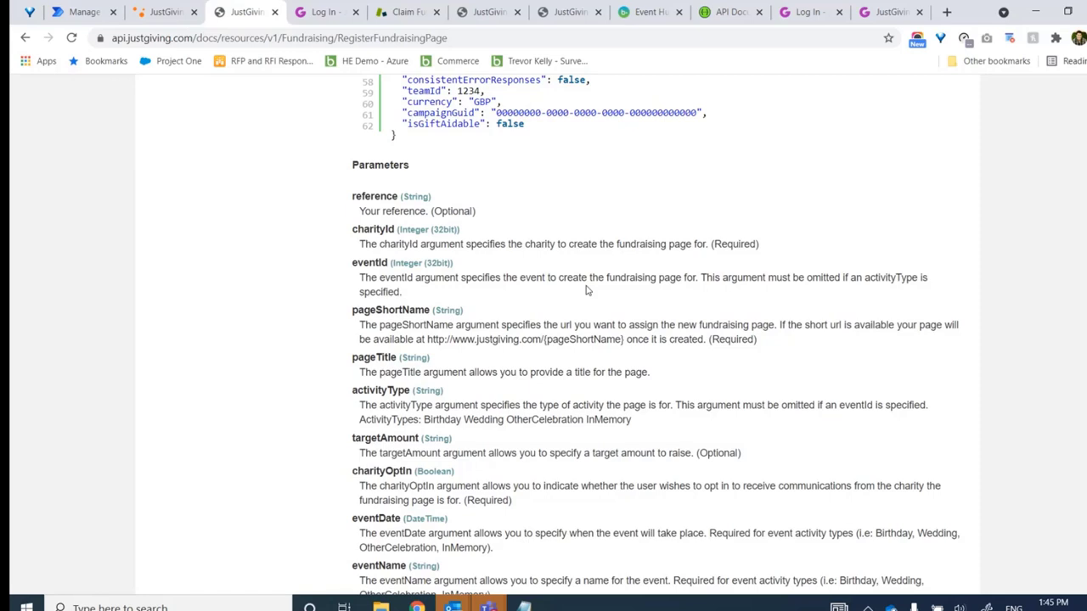
Recheck the connector test form, then bring up the JustGiving log-in page with saved credentials
{"action": "left_click", "coordinate": [83, 12]}
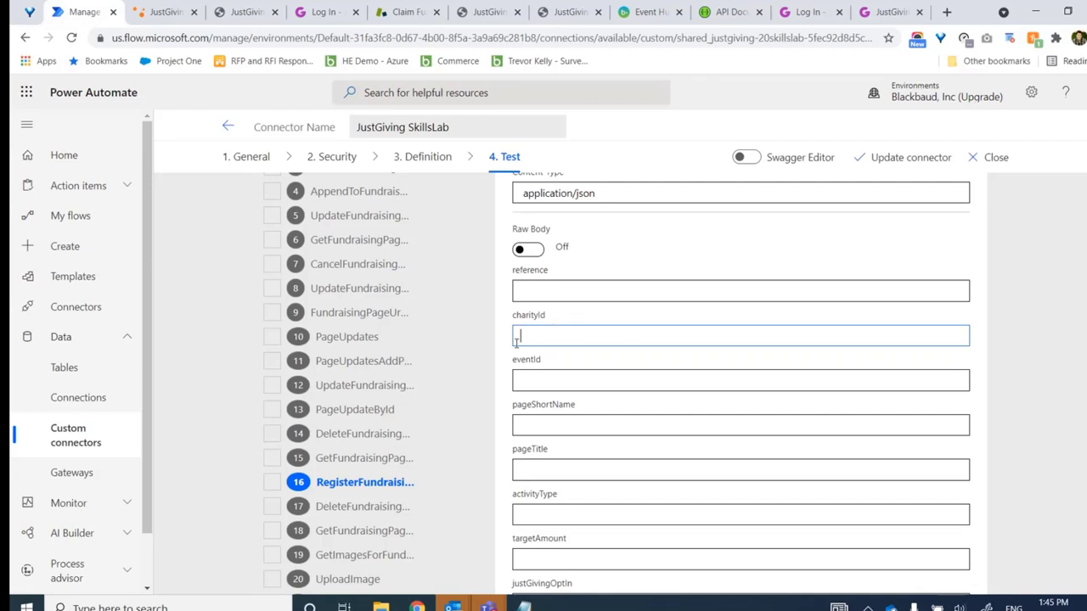
{"action": "left_click", "coordinate": [805, 17]}
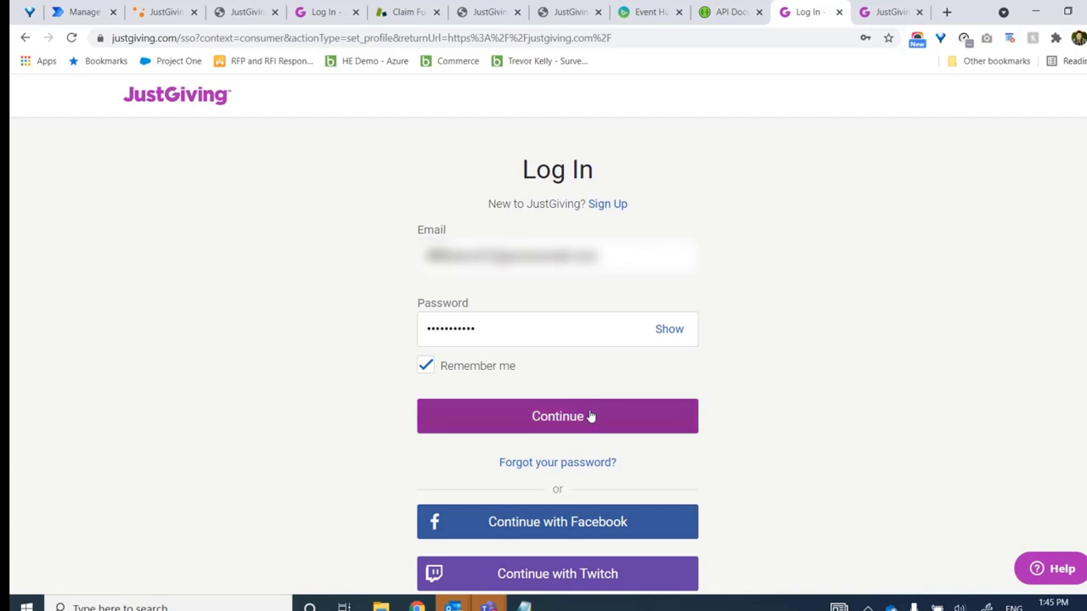
Sign in to the JustGiving charity account and copy the Charity ID from Edit charity details
{"action": "left_click", "coordinate": [571, 429]}
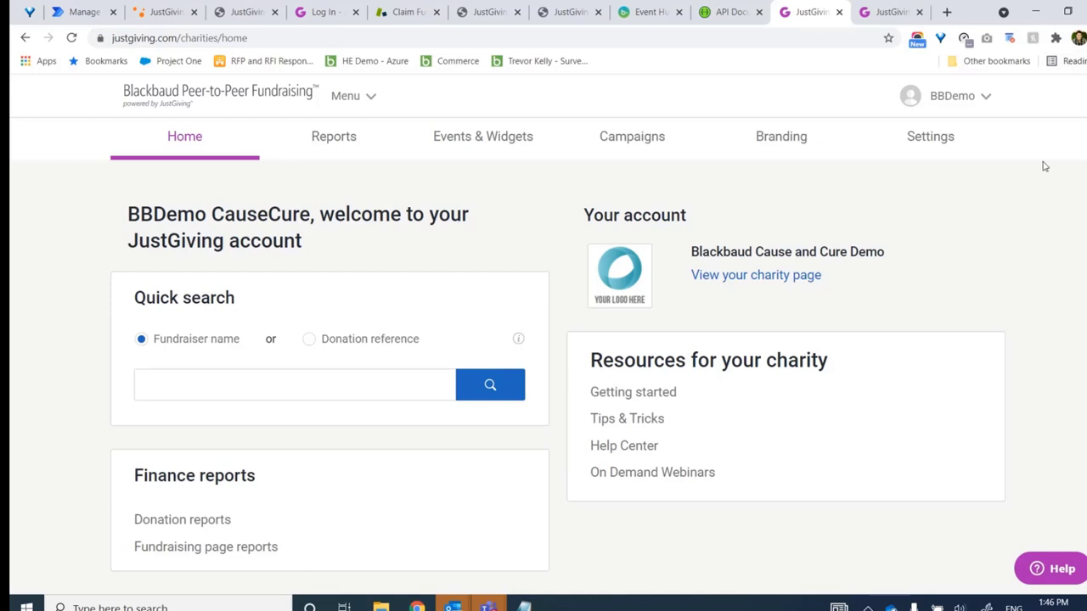
{"action": "left_click", "coordinate": [935, 138]}
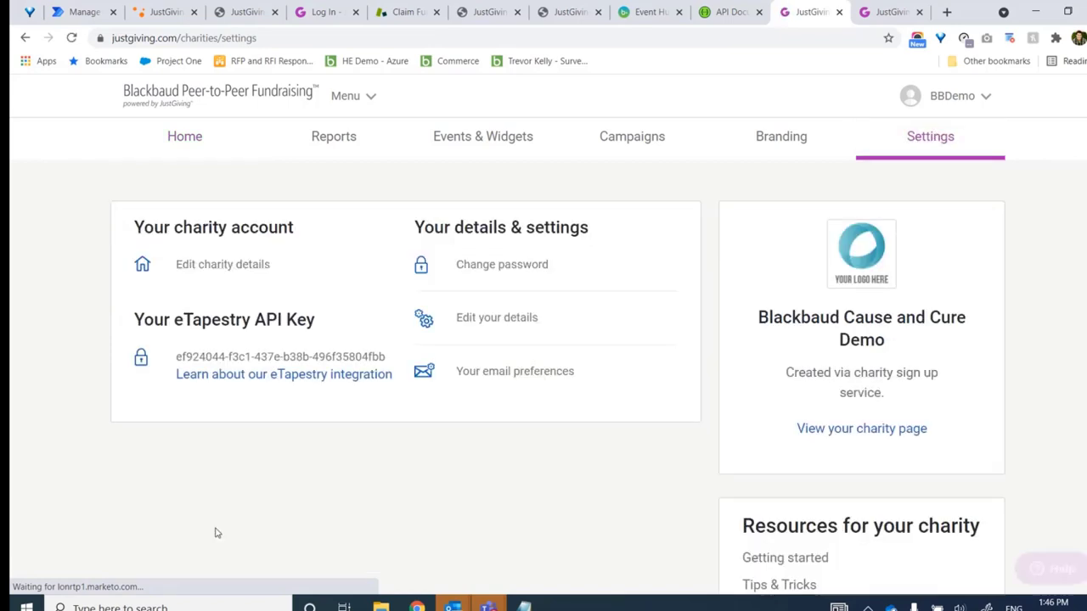
{"action": "left_click", "coordinate": [251, 268]}
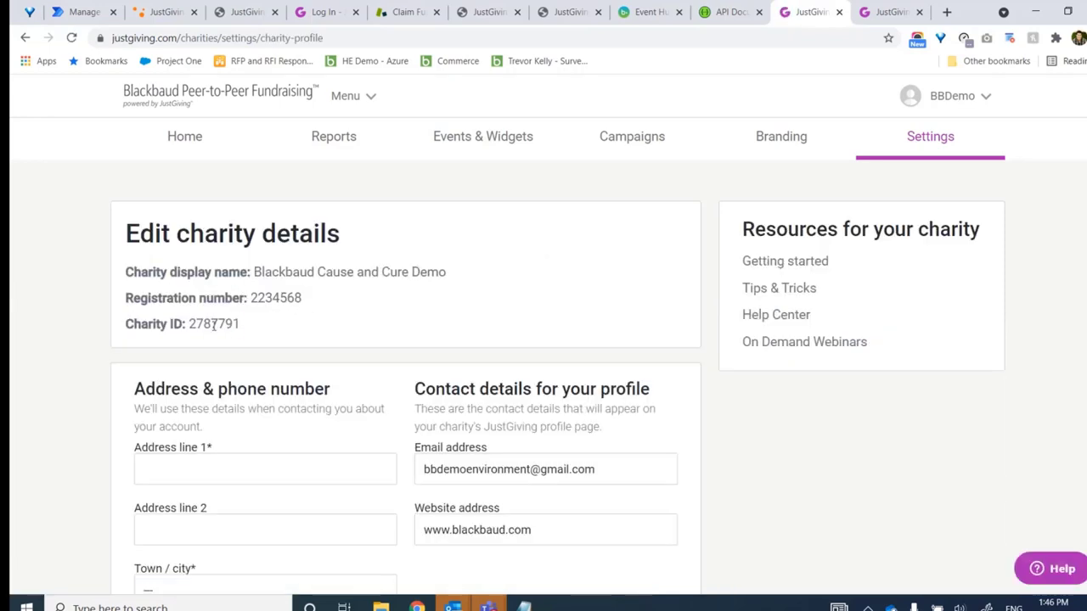
{"action": "double_click", "coordinate": [216, 324]}
{"action": "key", "text": "ctrl+c"}
{"action": "left_click", "coordinate": [85, 12]}
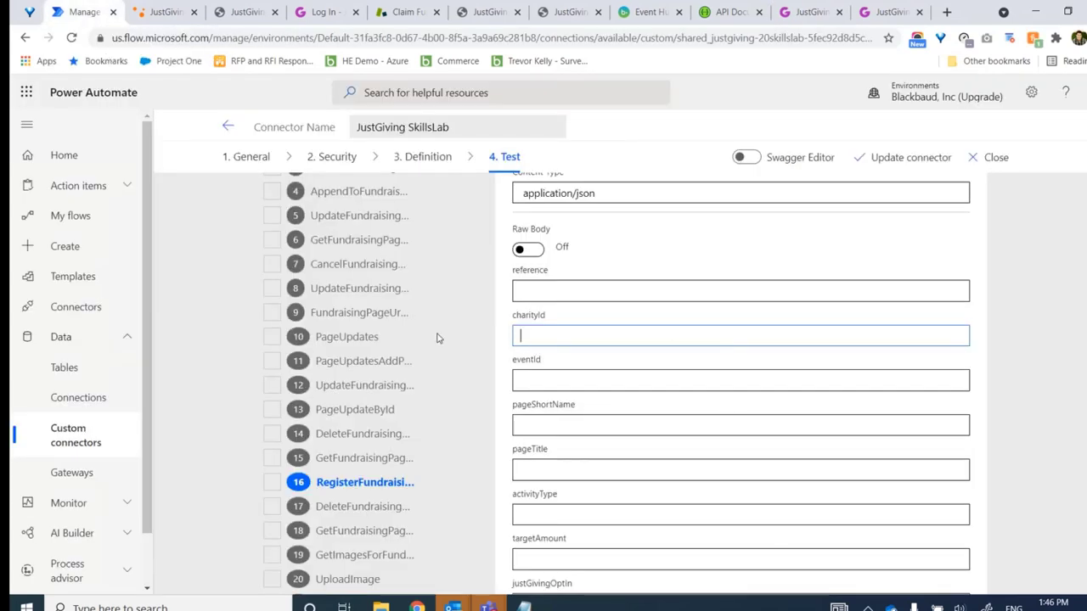
Paste the Charity ID into charityId and enter a pageShortName ending in '-test-skillslab'
{"action": "key", "text": "ctrl+v"}
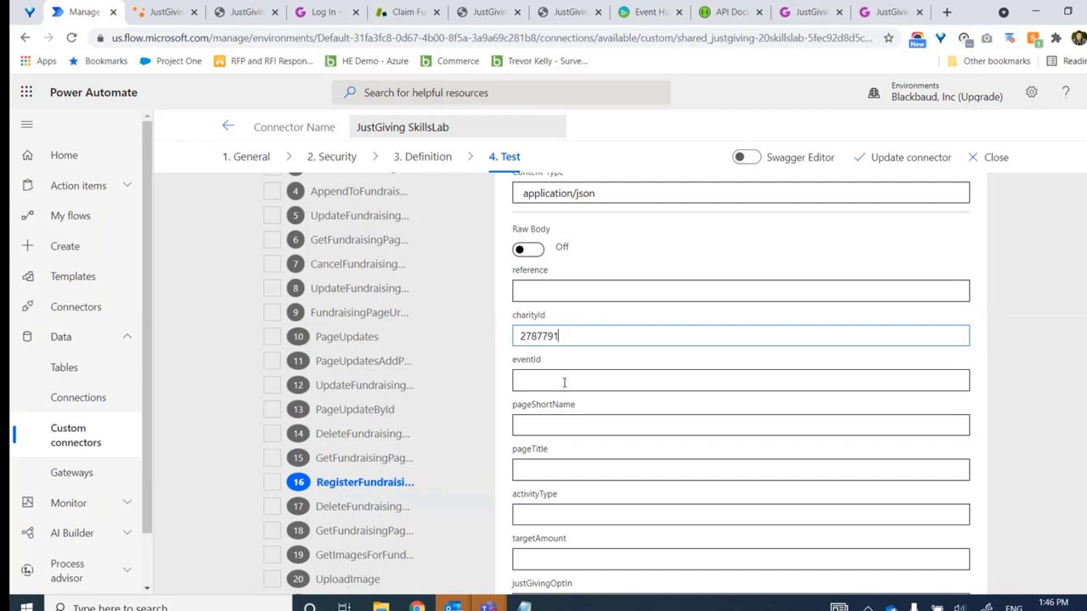
{"action": "left_click", "coordinate": [533, 385]}
{"action": "left_click", "coordinate": [824, 422]}
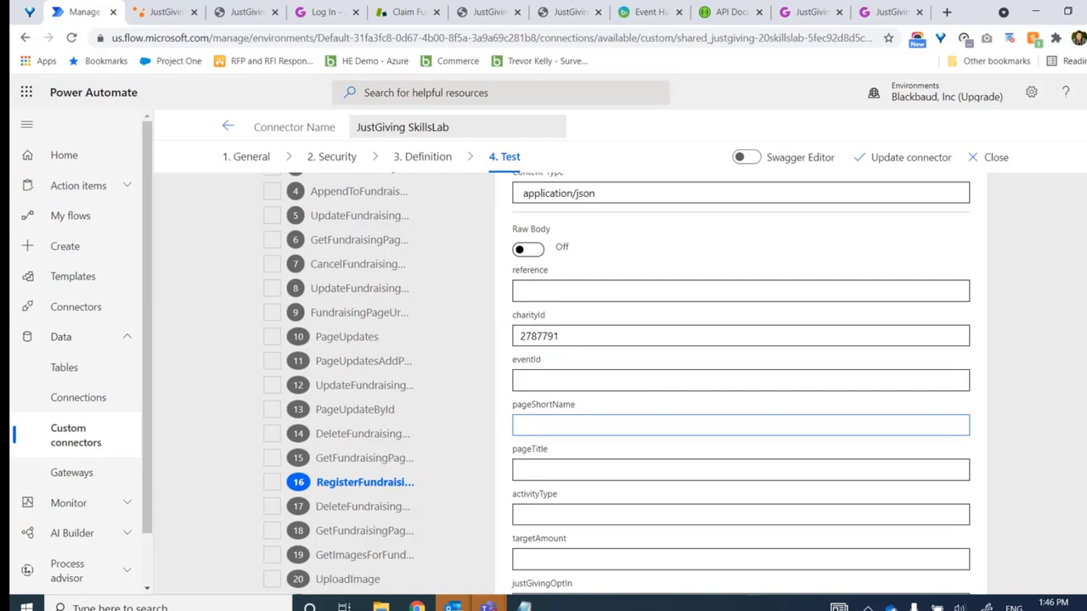
{"action": "type", "text": "trev"}
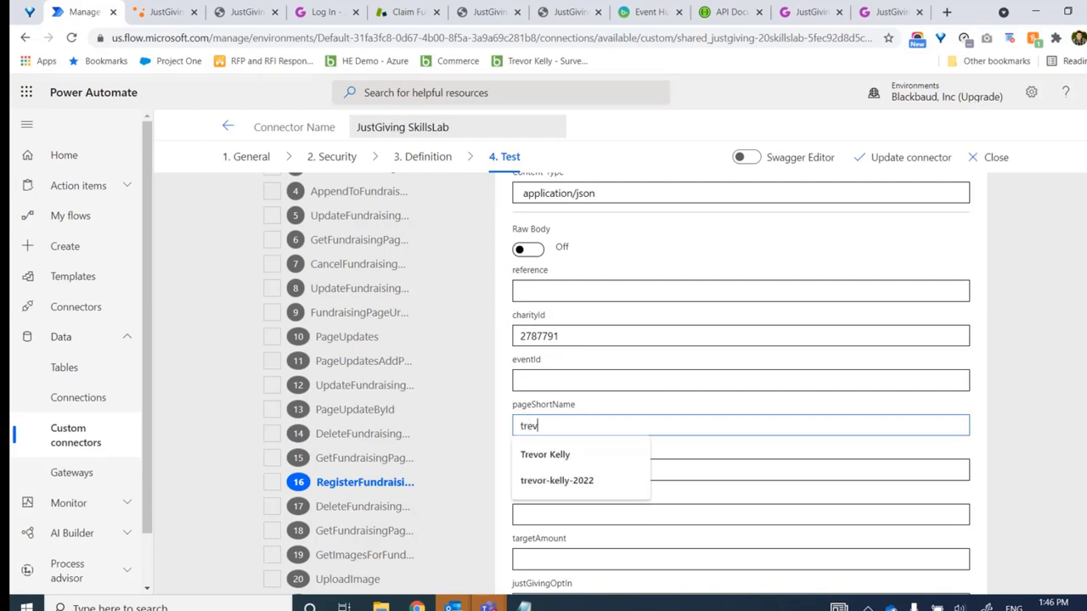
{"action": "type", "text": "or-test-"}
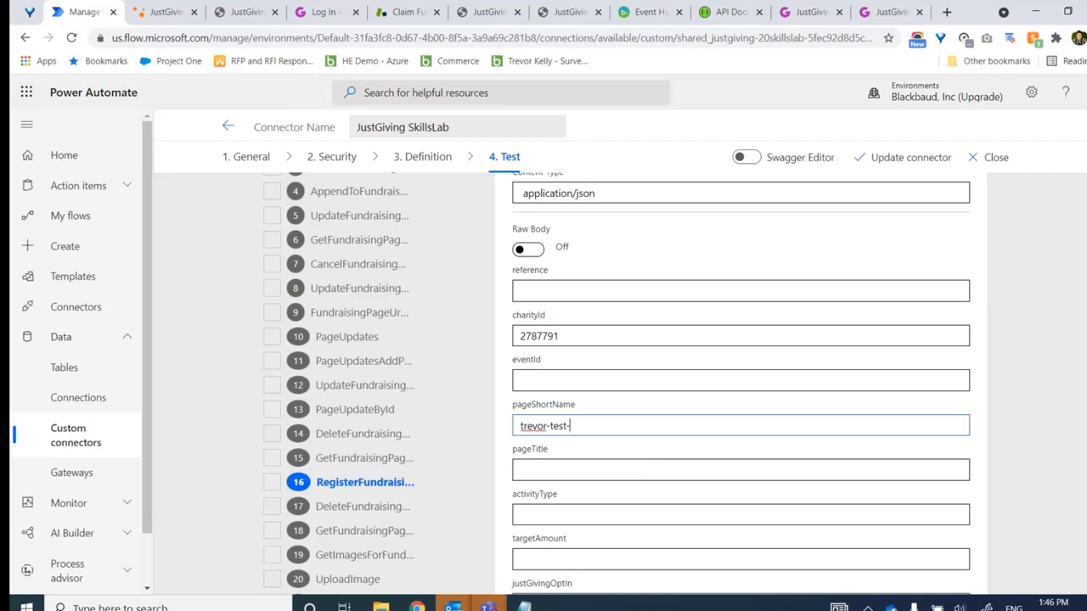
{"action": "type", "text": "skillslab"}
Enter a pageTitle ending in 'SkillsLab Fundraiser' and check the docs for valid activityType values
{"action": "scroll", "coordinate": [543, 382], "scroll_direction": "down", "scroll_amount": 2}
{"action": "left_click", "coordinate": [543, 337]}
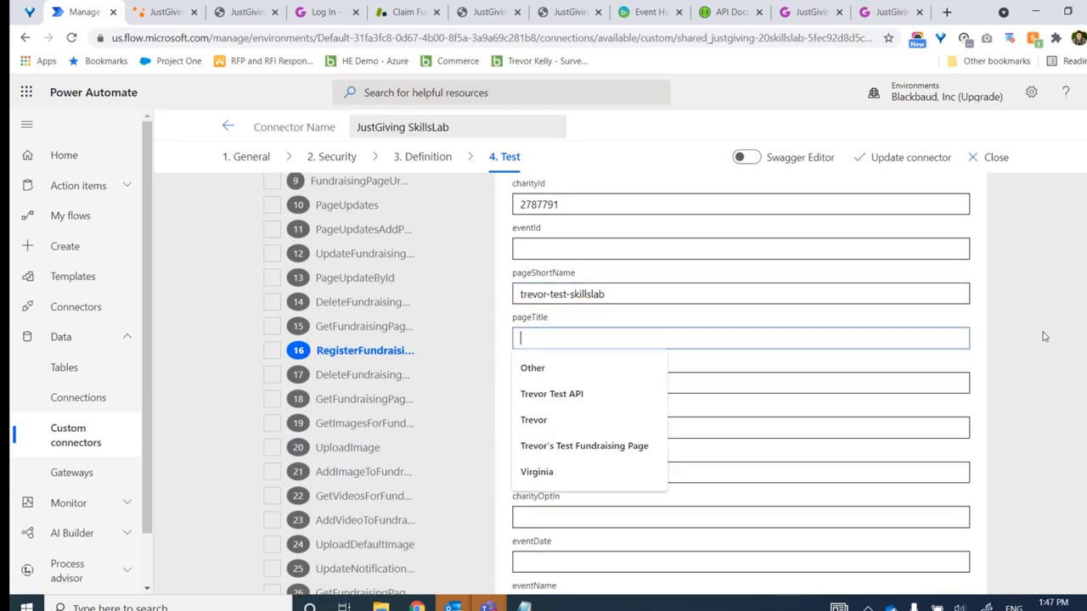
{"action": "type", "text": "Trevor"}
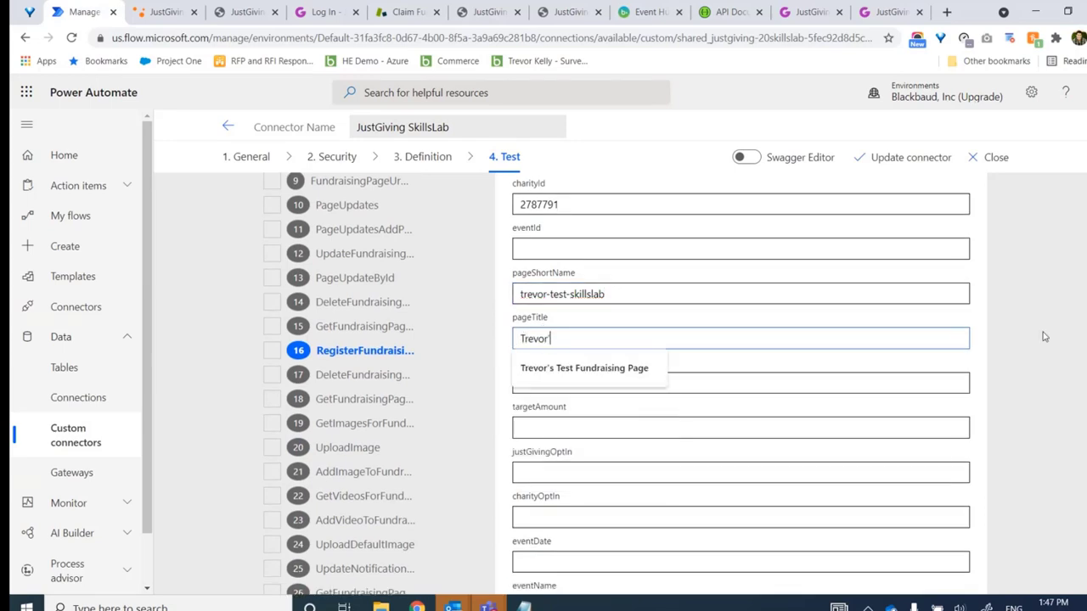
{"action": "type", "text": "'s SkillsLab Fundraiser"}
{"action": "left_click", "coordinate": [550, 386]}
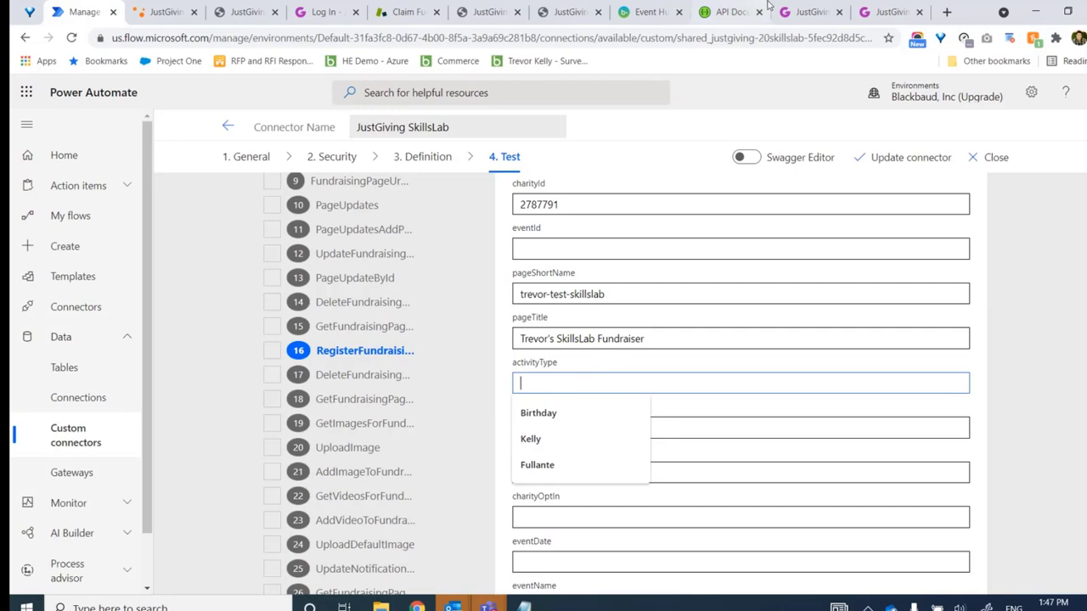
{"action": "left_click", "coordinate": [249, 14]}
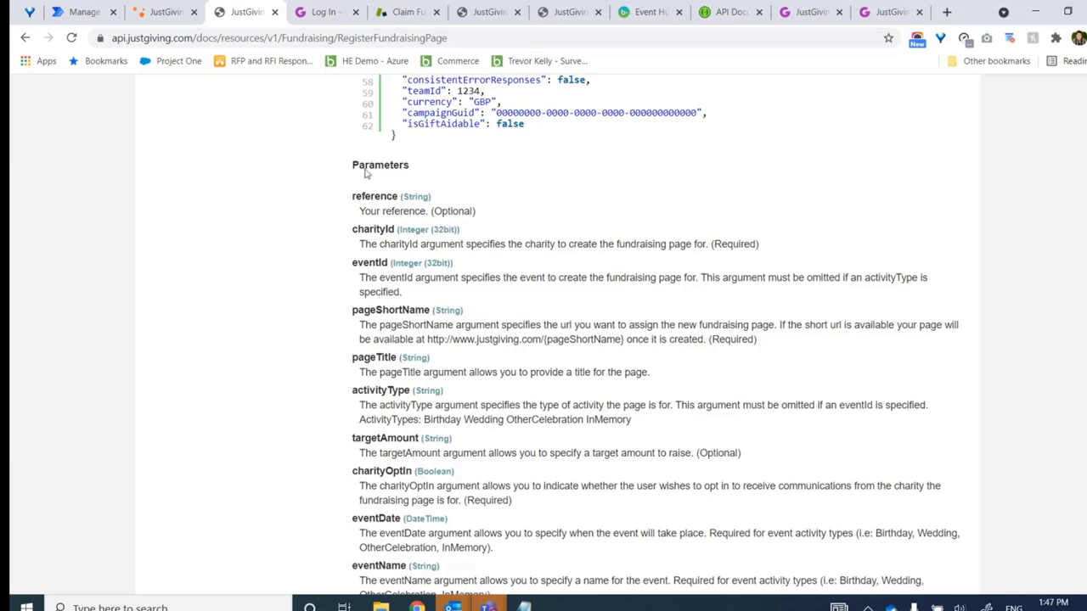
{"action": "left_click", "coordinate": [85, 15]}
Set activityType to Birthday and targetAmount to 617
{"action": "type", "text": "Birthday"}
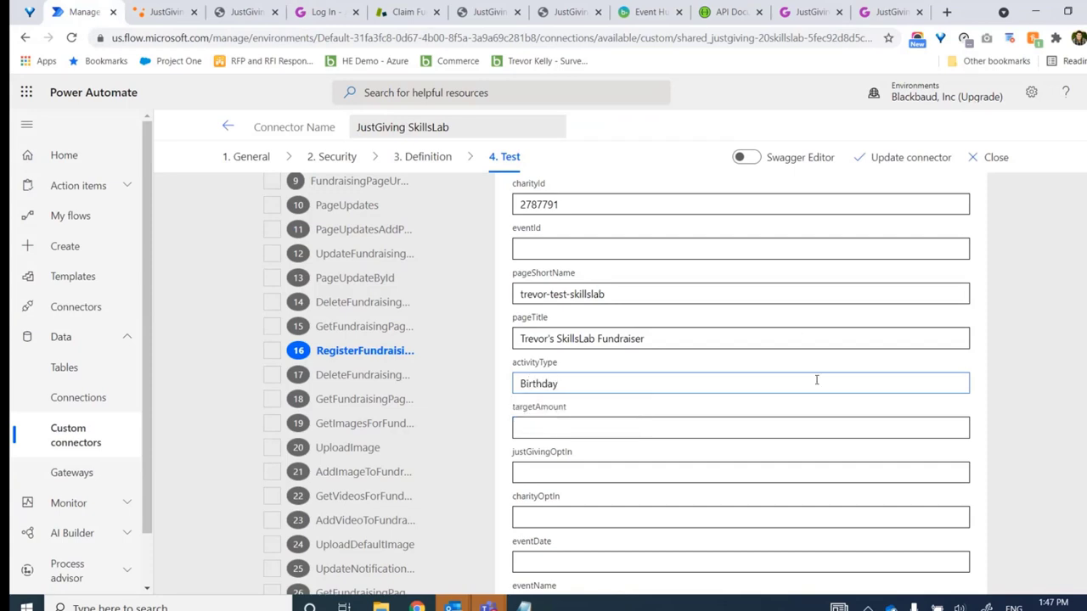
{"action": "left_click", "coordinate": [636, 422]}
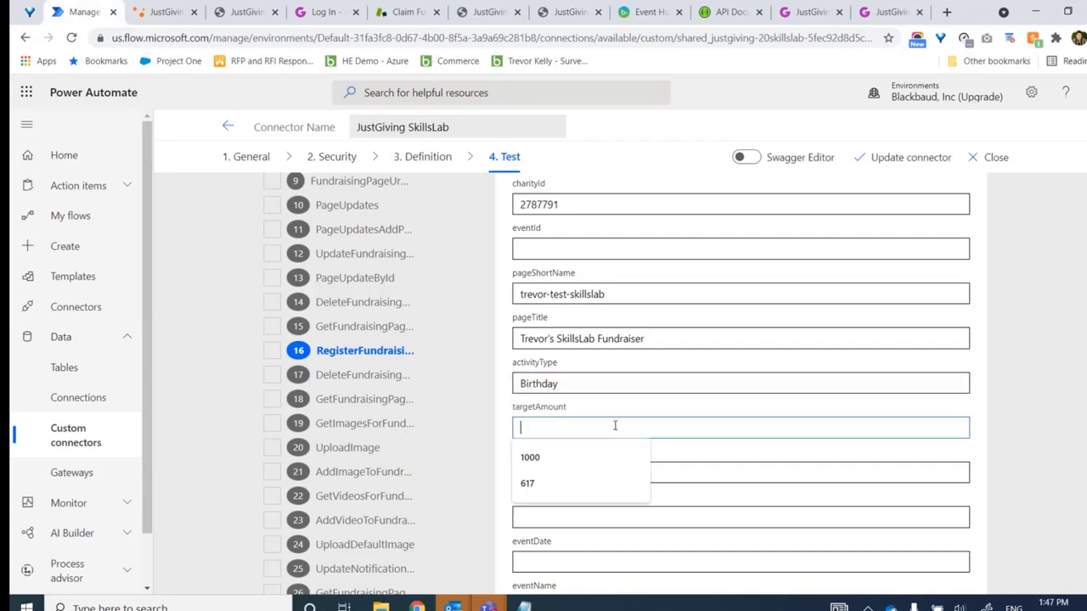
{"action": "left_click", "coordinate": [990, 417]}
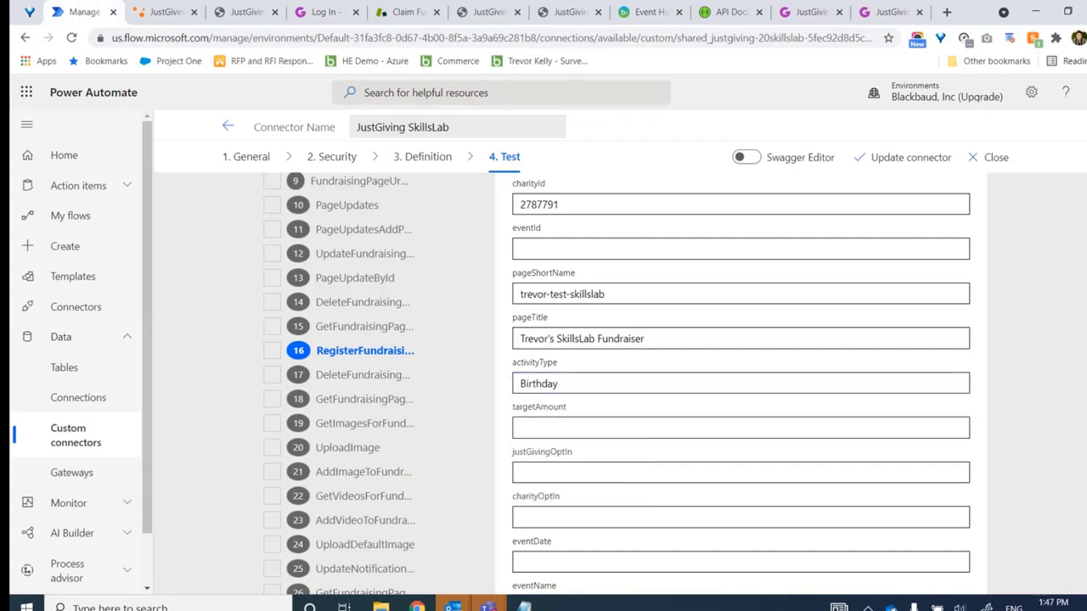
{"action": "scroll", "coordinate": [668, 280], "scroll_direction": "down", "scroll_amount": 1}
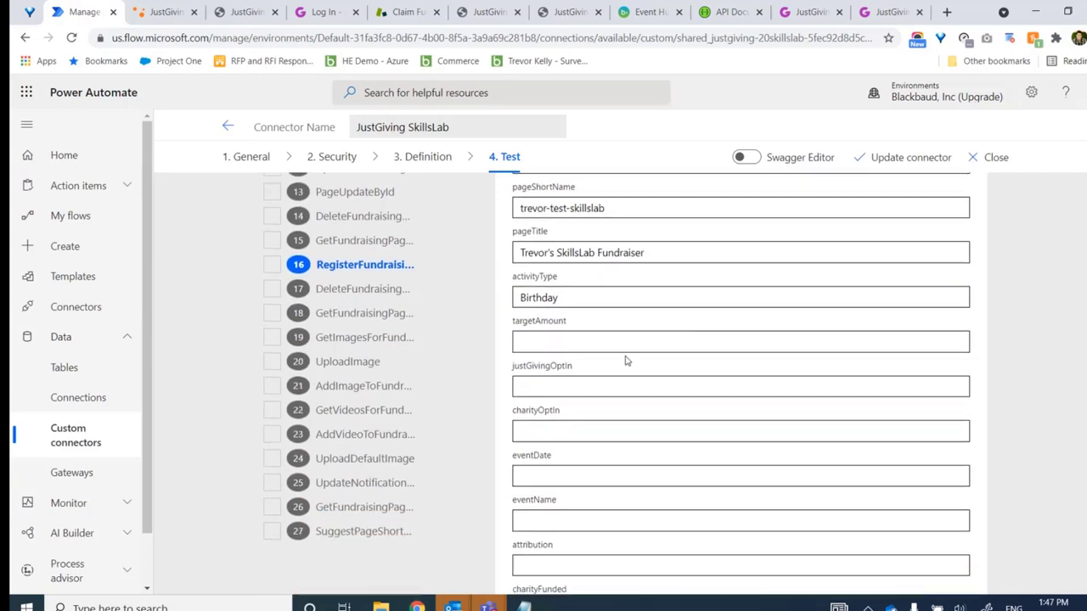
{"action": "left_click", "coordinate": [625, 342]}
{"action": "type", "text": "617"}
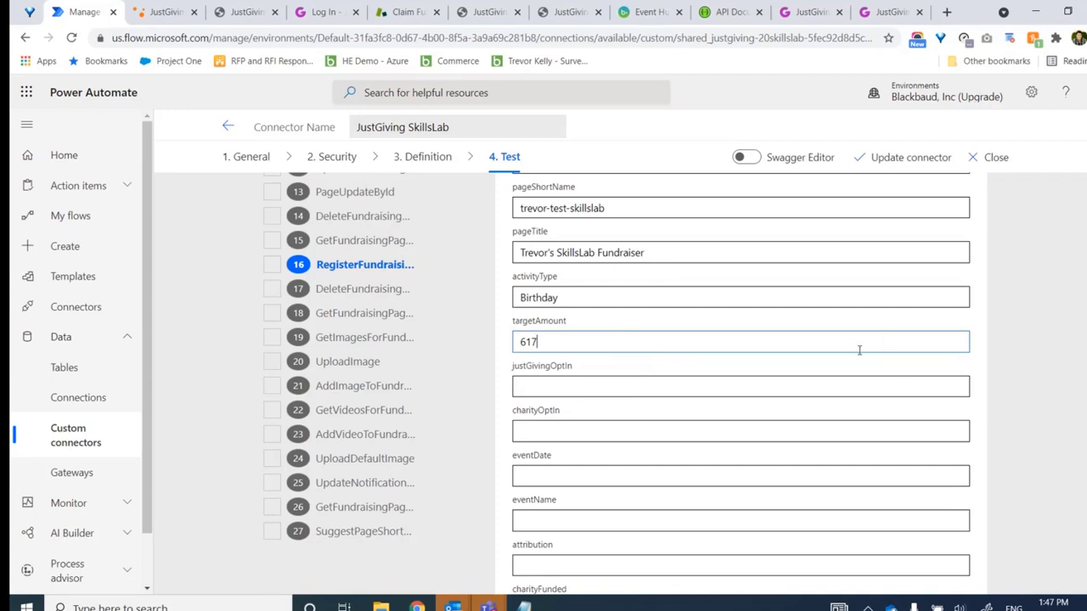
Set both justGivingOptIn and charityOptIn to false
{"action": "scroll", "coordinate": [570, 376], "scroll_direction": "down", "scroll_amount": 1}
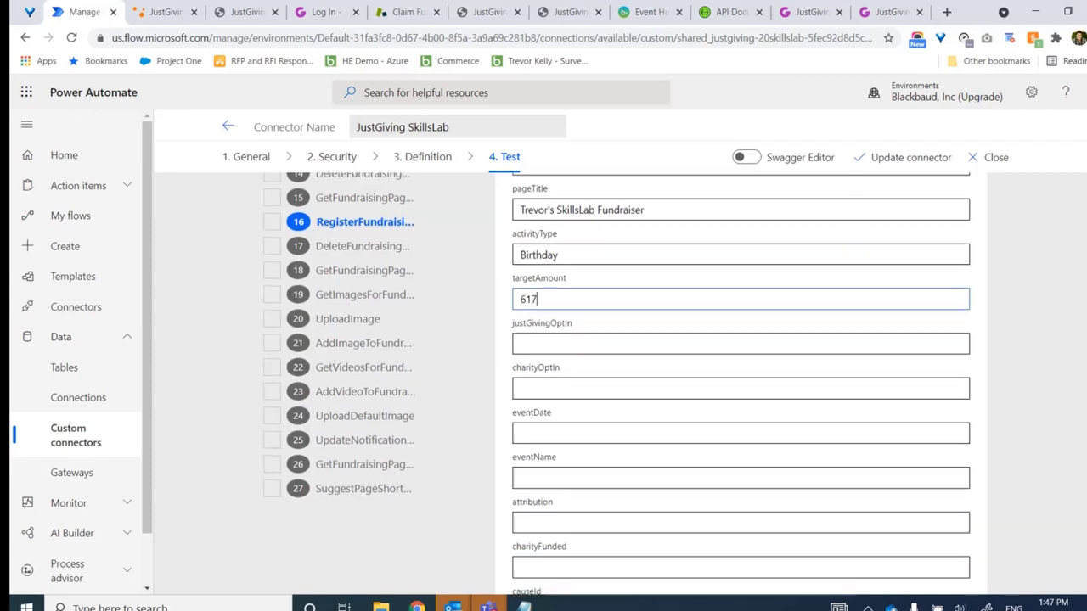
{"action": "left_click", "coordinate": [548, 316]}
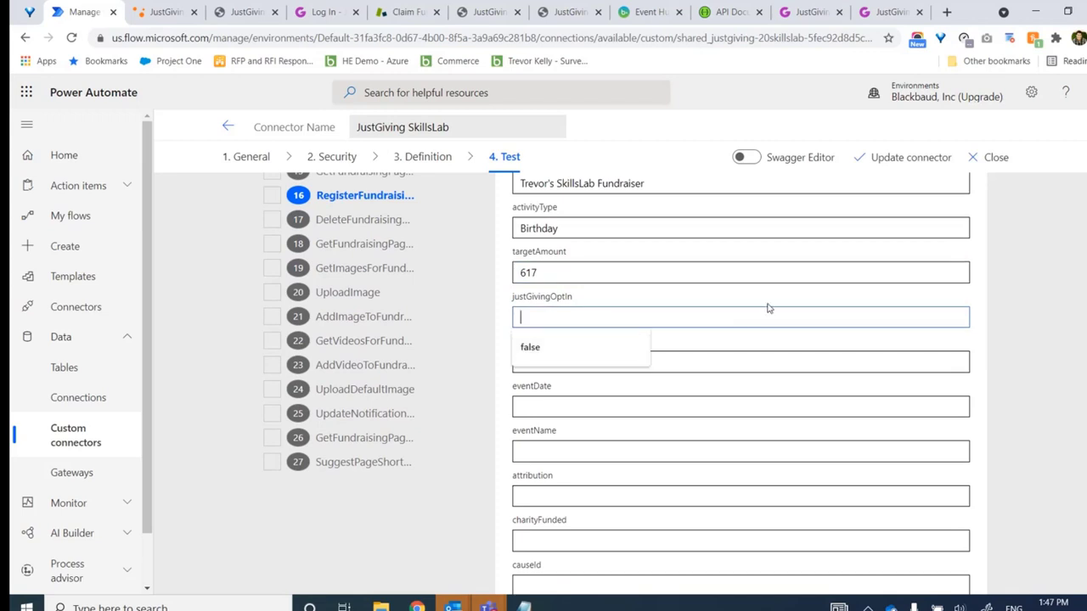
{"action": "left_click", "coordinate": [816, 357]}
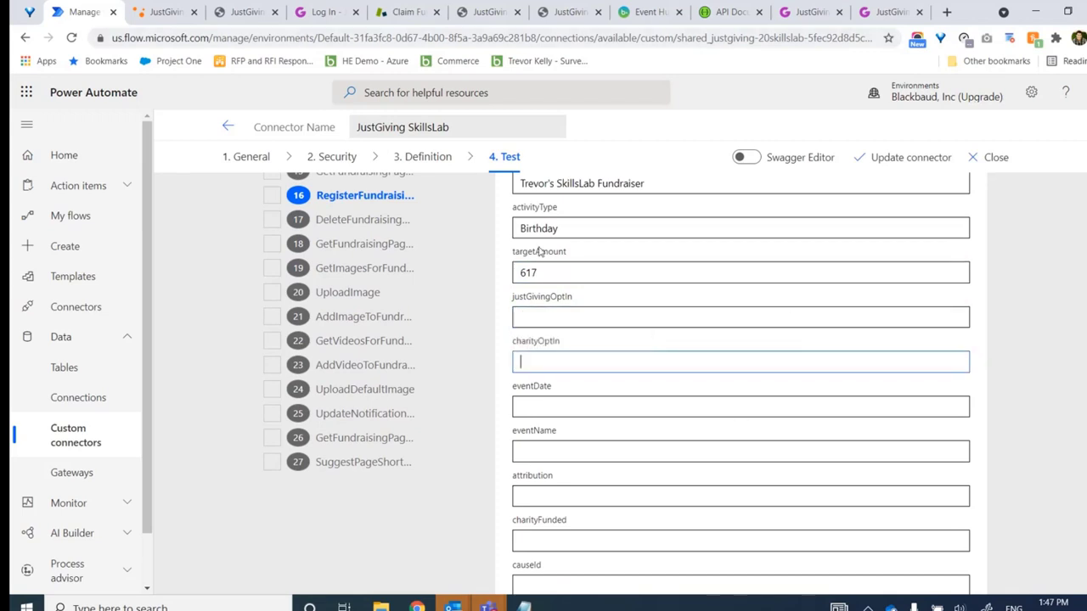
{"action": "left_click", "coordinate": [575, 319]}
{"action": "type", "text": "false"}
{"action": "key", "text": "Tab"}
{"action": "type", "text": "false"}
{"action": "key", "text": "Escape"}
{"action": "left_click", "coordinate": [1063, 406]}
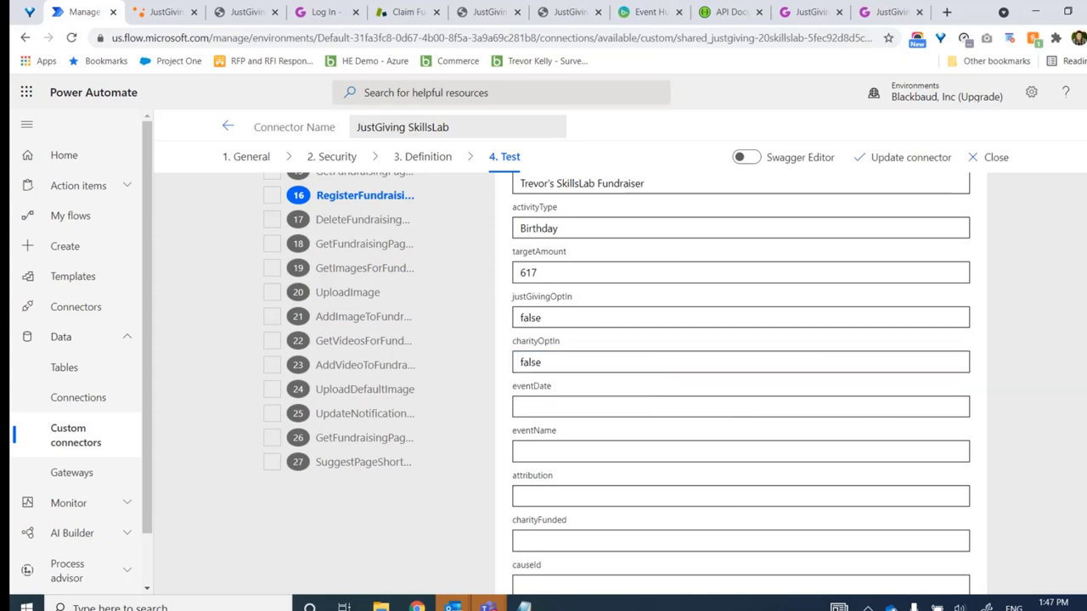
Enter eventDate as 2021-06-17, correcting a typo along the way
{"action": "left_click", "coordinate": [624, 406]}
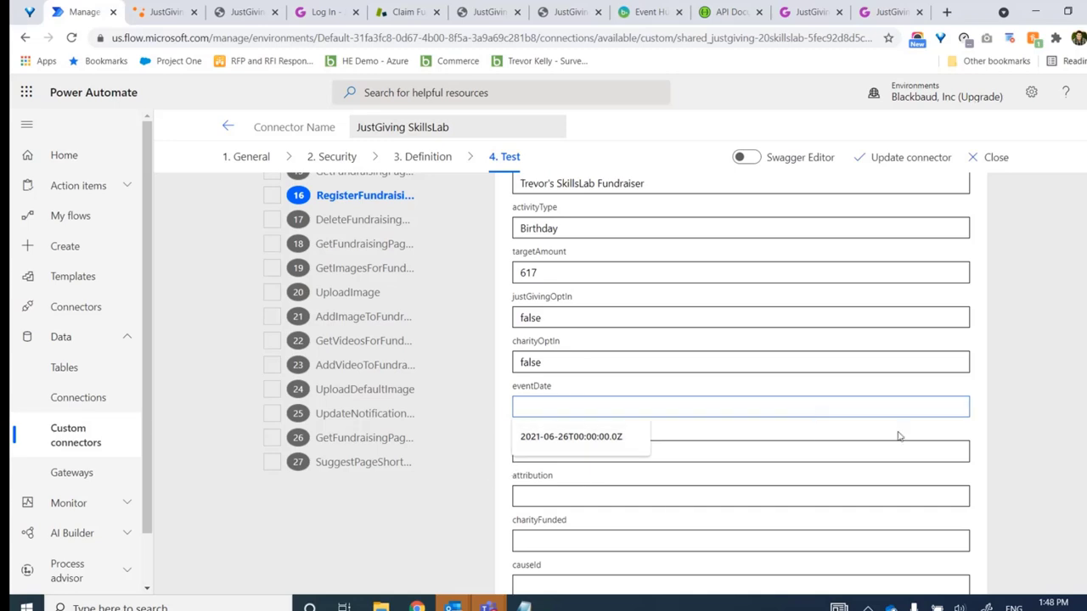
{"action": "type", "text": "2021-06017"}
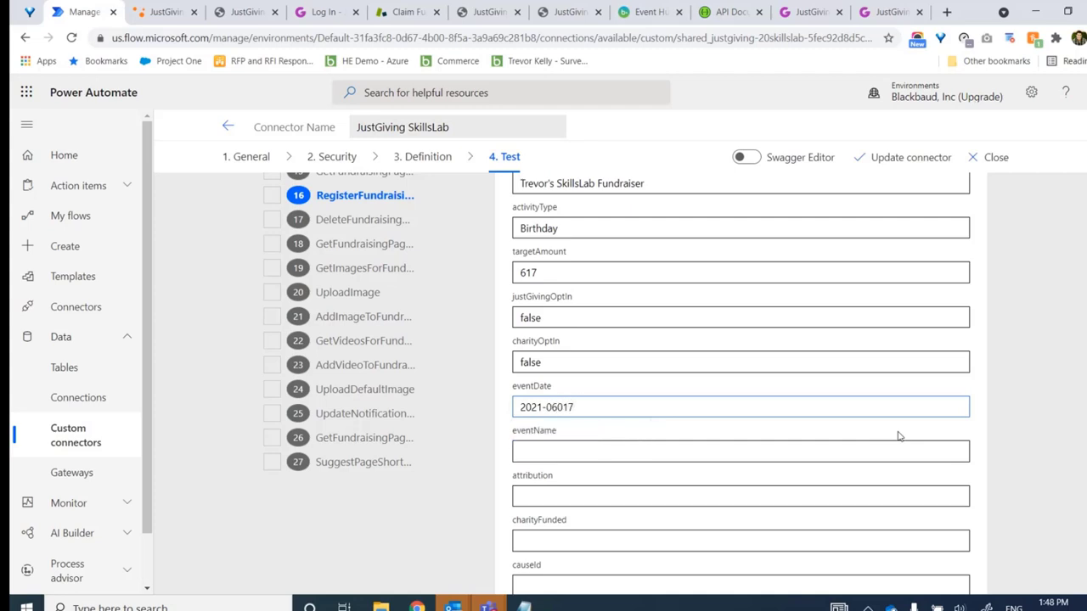
{"action": "key", "text": "BackSpace"}
{"action": "key", "text": "BackSpace"}
{"action": "key", "text": "BackSpace"}
{"action": "key", "text": "BackSpace"}
{"action": "type", "text": "6"}
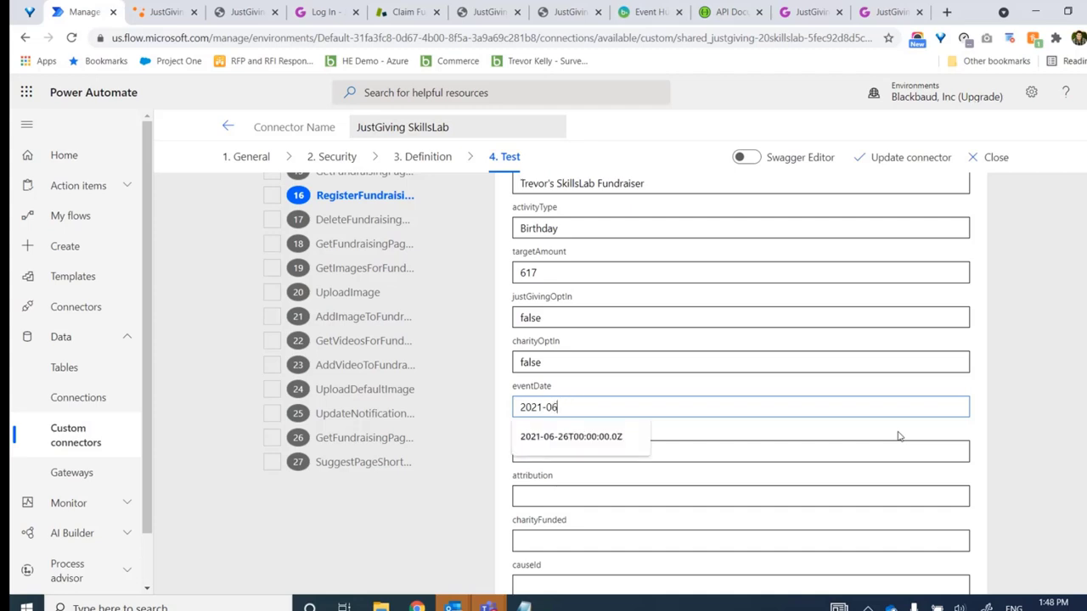
{"action": "type", "text": "-167"}
{"action": "left_click", "coordinate": [1074, 485]}
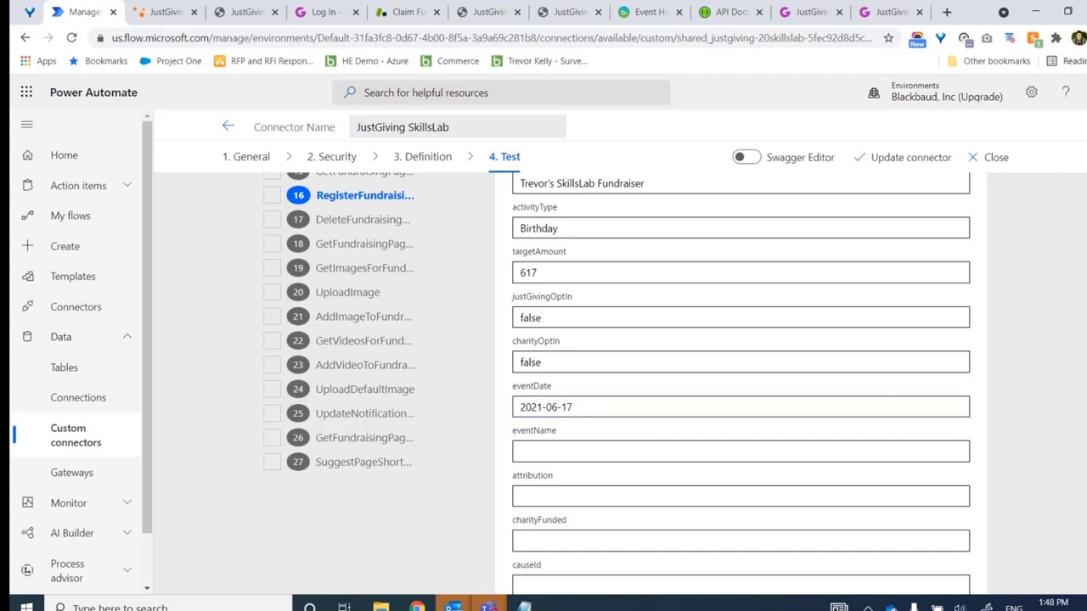
{"action": "scroll", "coordinate": [1074, 485], "scroll_direction": "down", "scroll_amount": 1}
{"action": "scroll", "coordinate": [366, 456], "scroll_direction": "down", "scroll_amount": 1}
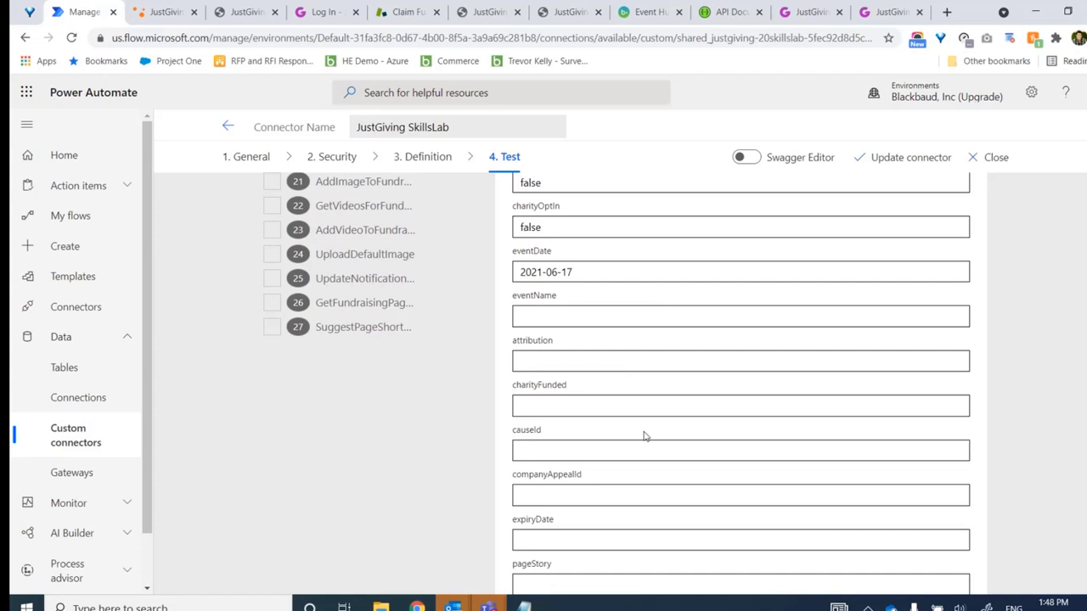
Set expiryDate to 2021-06-30 and pageStory to 'Here is my story for the SkillzLab'
{"action": "scroll", "coordinate": [720, 417], "scroll_direction": "down", "scroll_amount": 2}
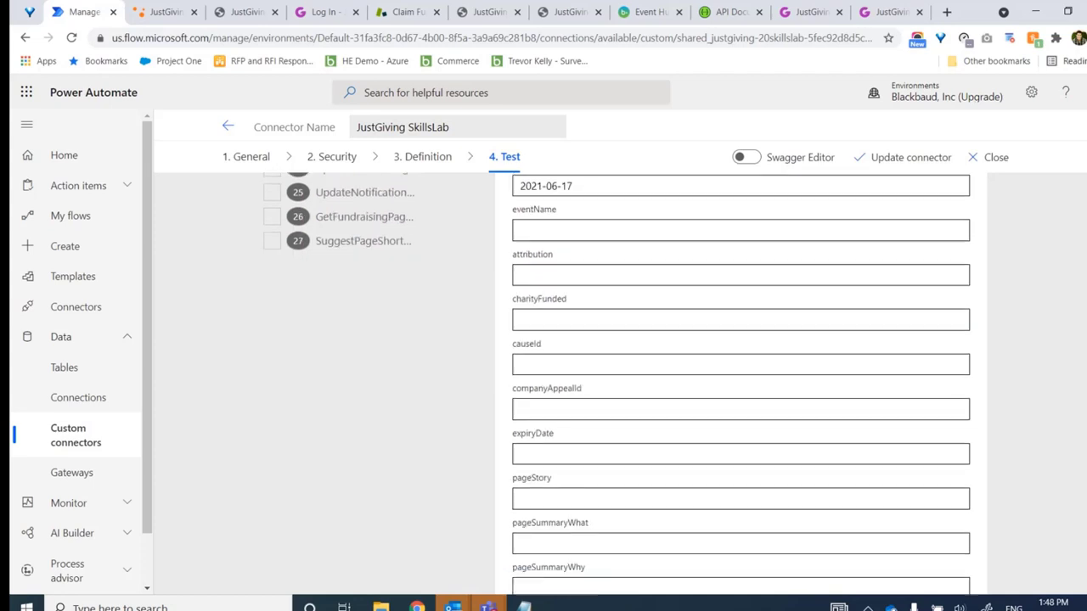
{"action": "left_click", "coordinate": [624, 379]}
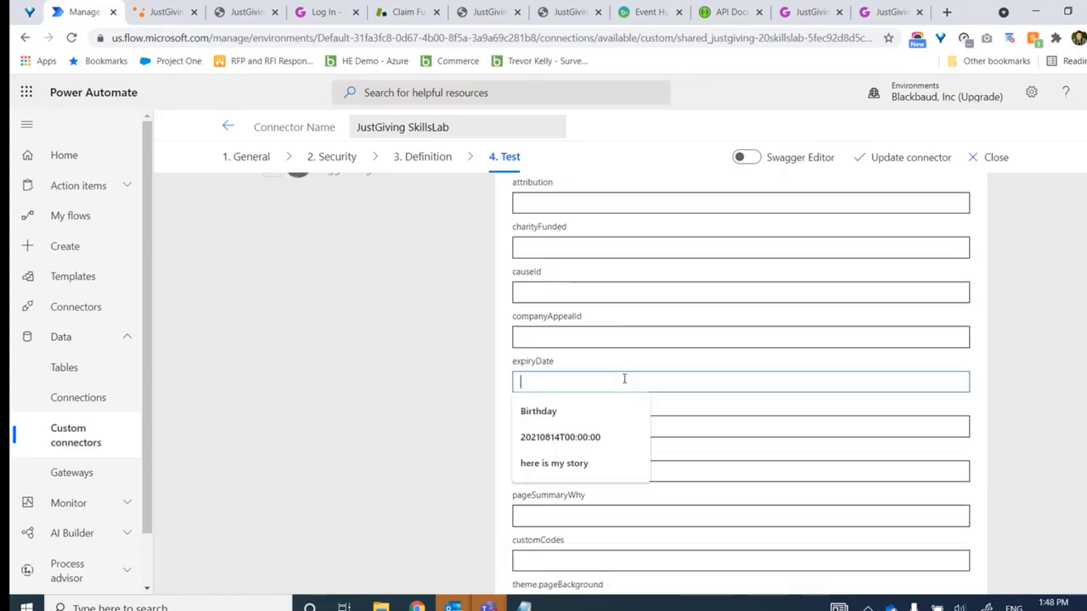
{"action": "type", "text": "2021-"}
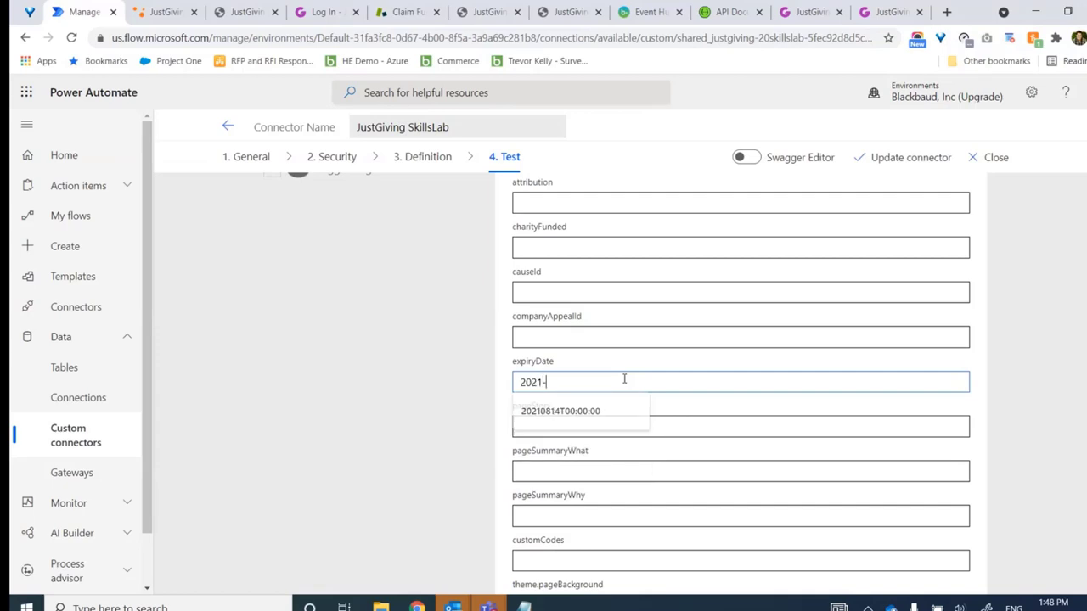
{"action": "type", "text": "06-30"}
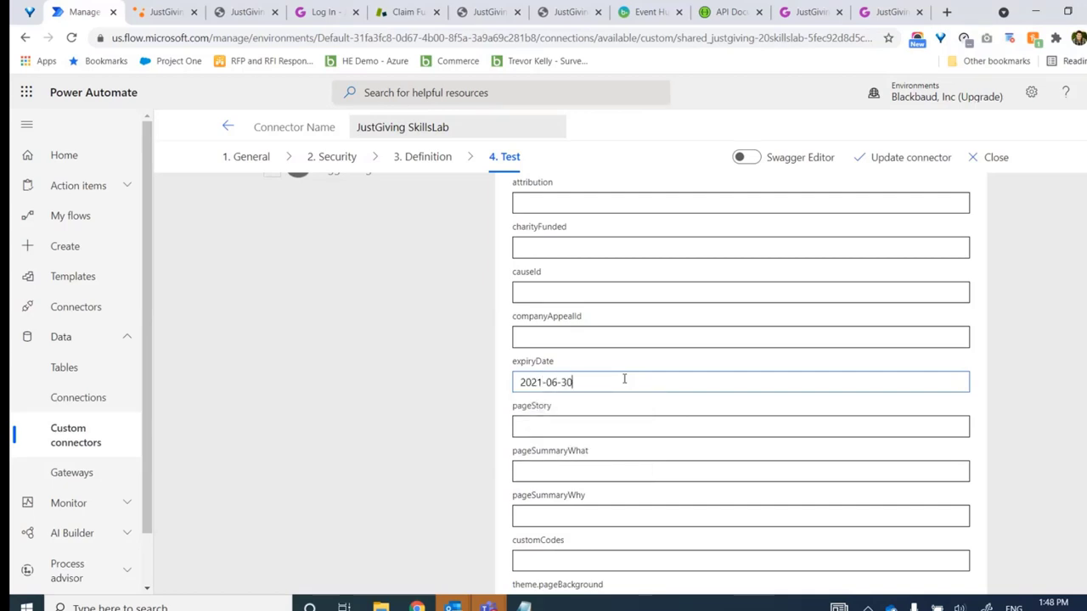
{"action": "left_click", "coordinate": [622, 427]}
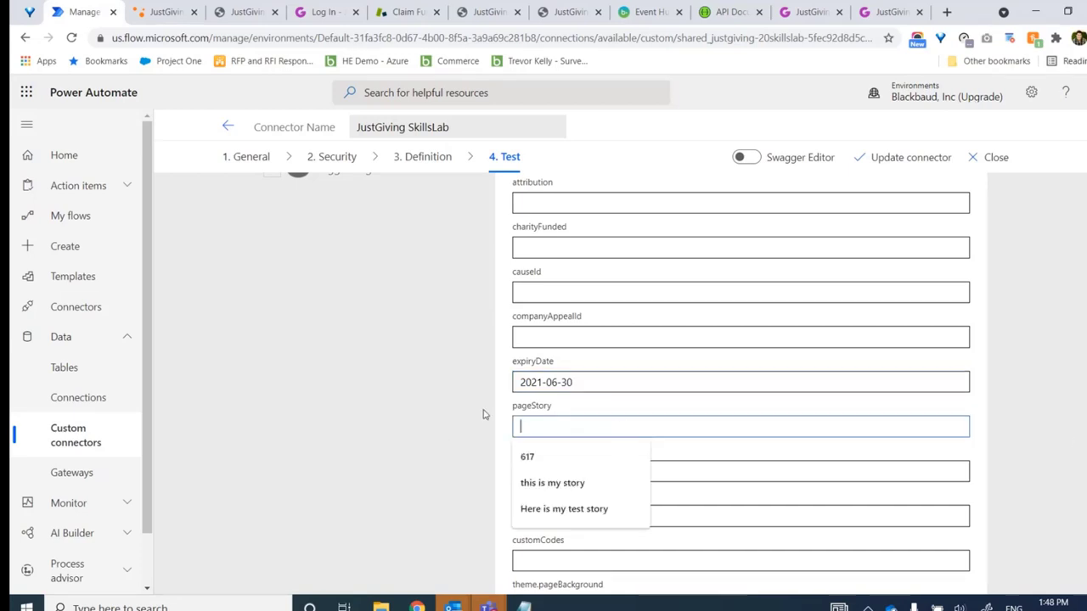
{"action": "type", "text": "Here is "}
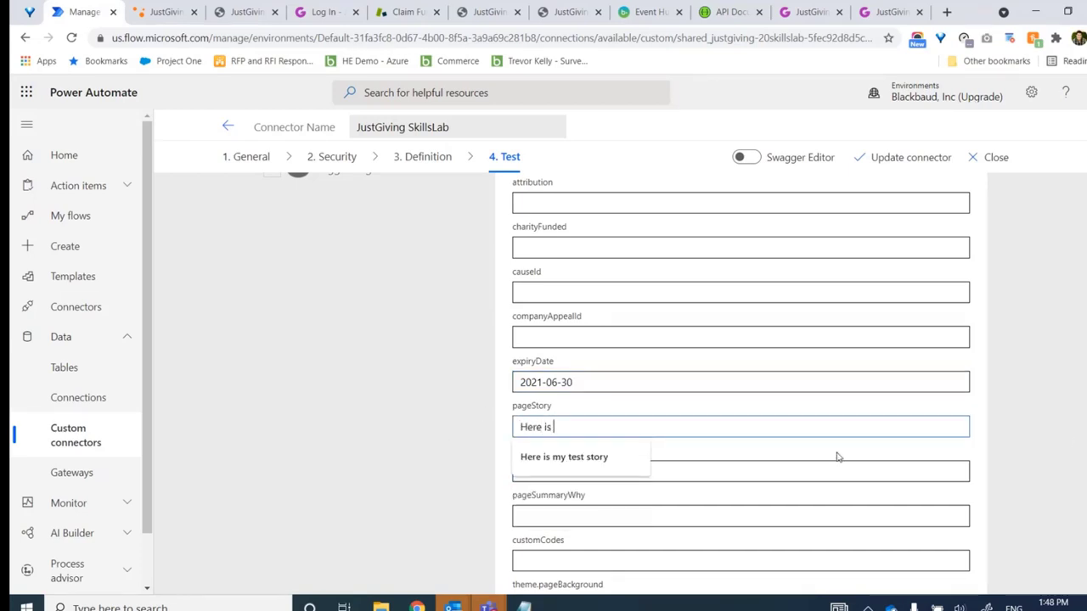
{"action": "type", "text": "my story for"}
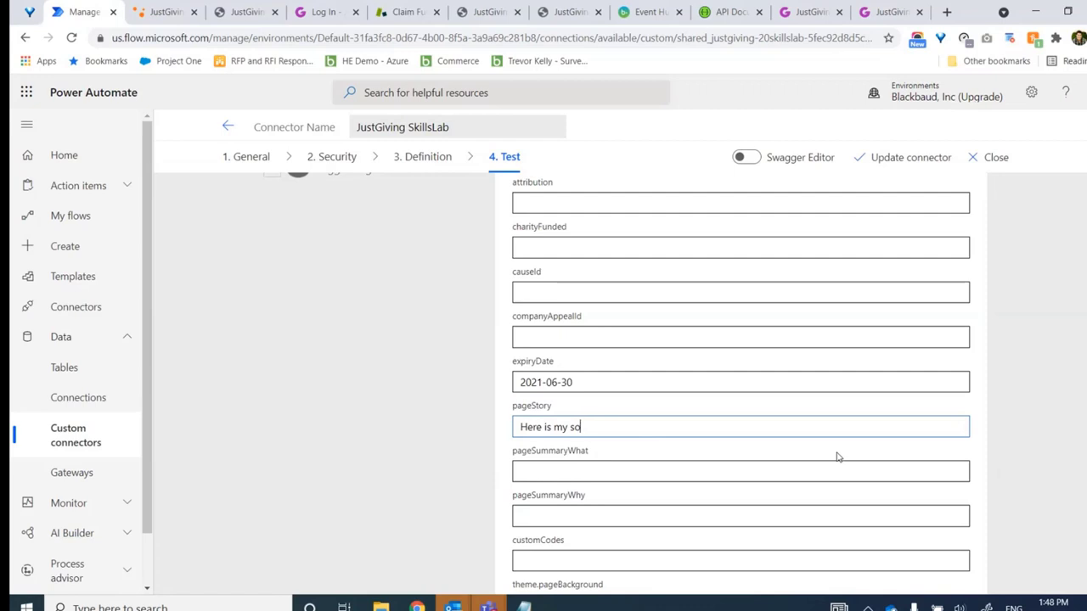
{"action": "type", "text": " the  SkillzLab"}
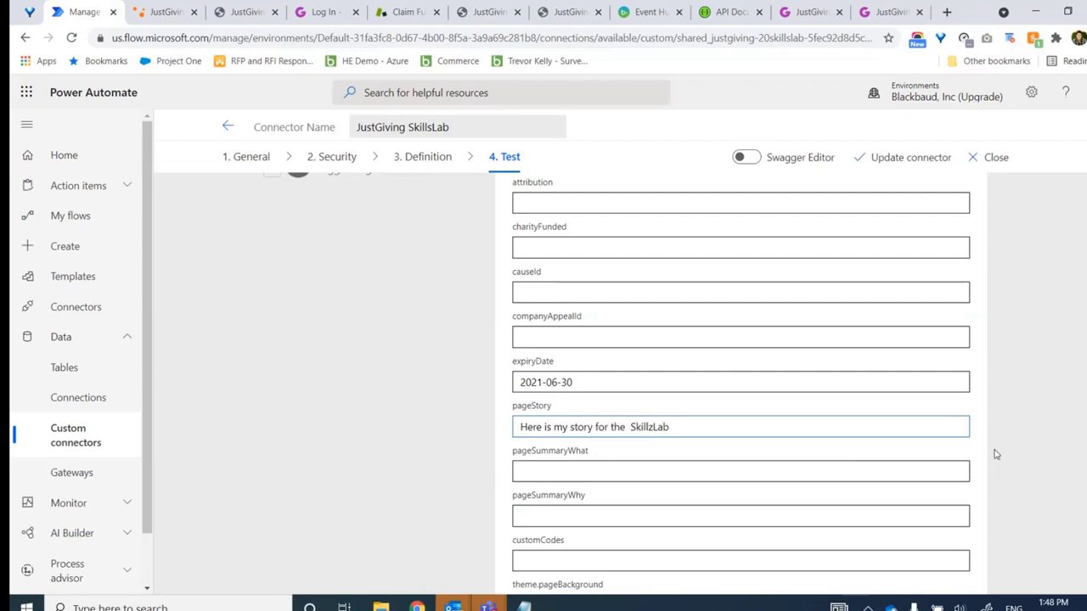
Enter USD as the currency further down the form
{"action": "scroll", "coordinate": [741, 382], "scroll_direction": "down", "scroll_amount": 4}
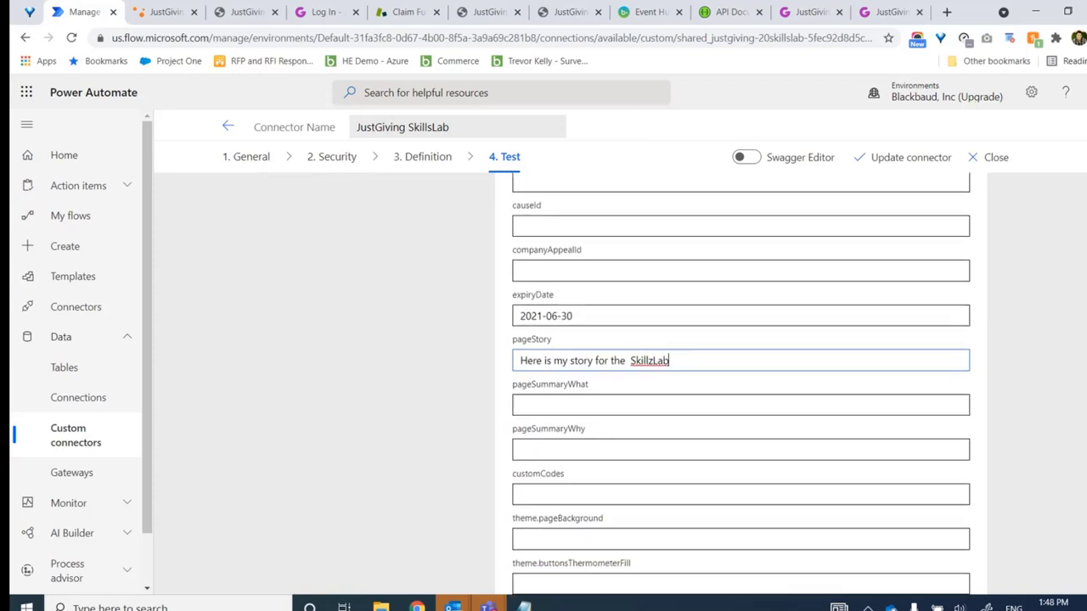
{"action": "scroll", "coordinate": [741, 382], "scroll_direction": "down", "scroll_amount": 4}
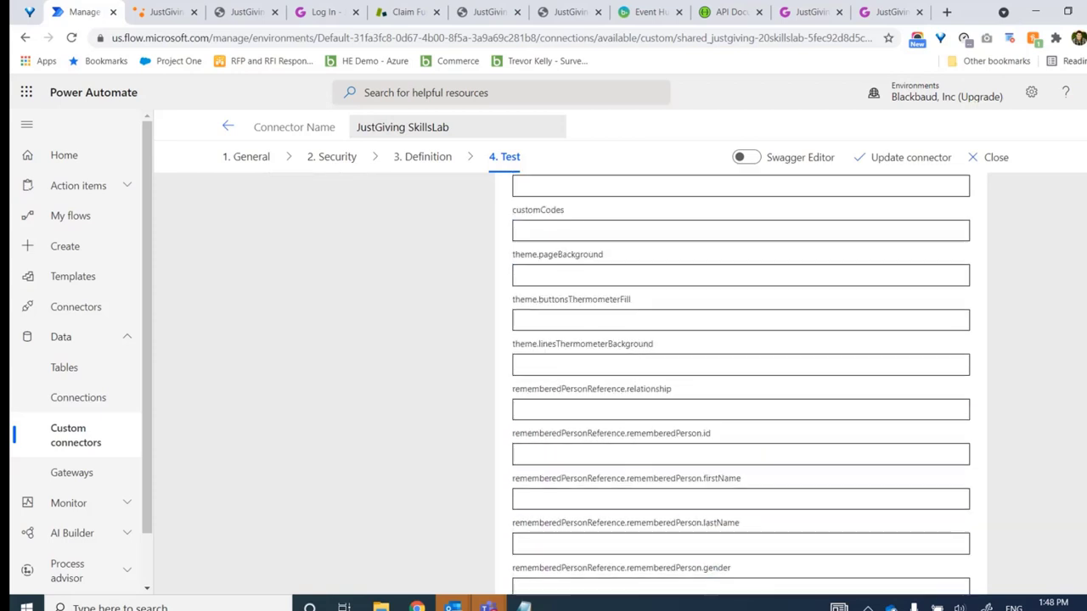
{"action": "scroll", "coordinate": [740, 382], "scroll_direction": "down", "scroll_amount": 3}
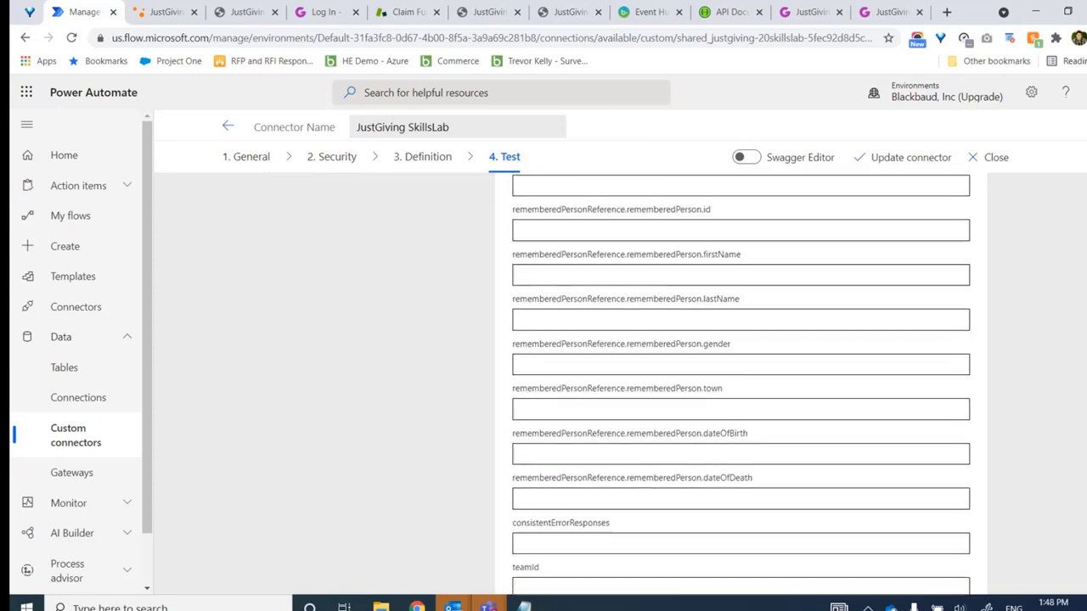
{"action": "scroll", "coordinate": [740, 383], "scroll_direction": "down", "scroll_amount": 2}
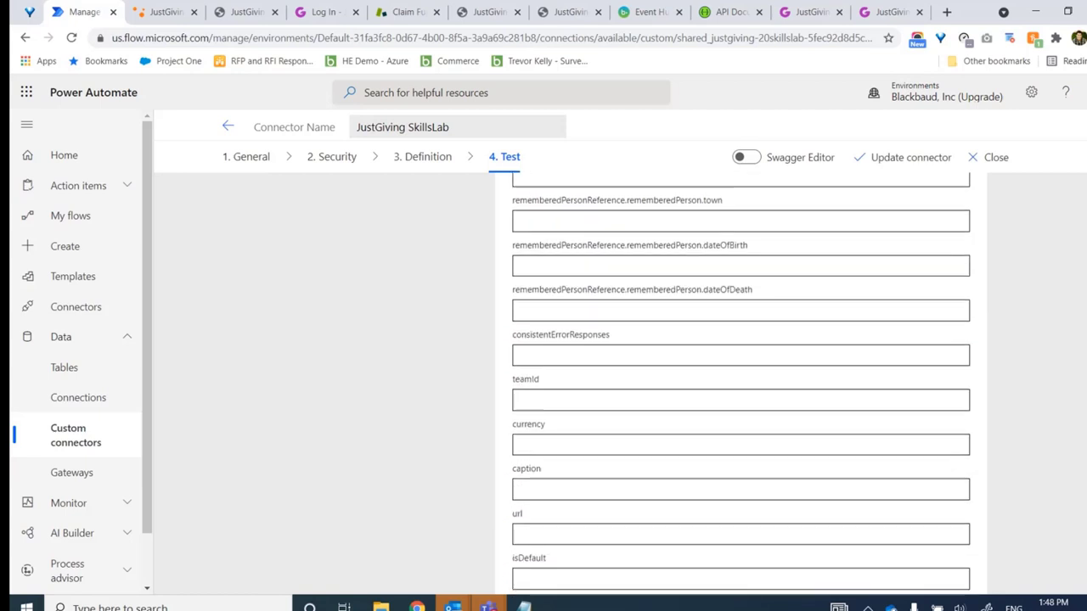
{"action": "left_click", "coordinate": [604, 381]}
{"action": "type", "text": "USD"}
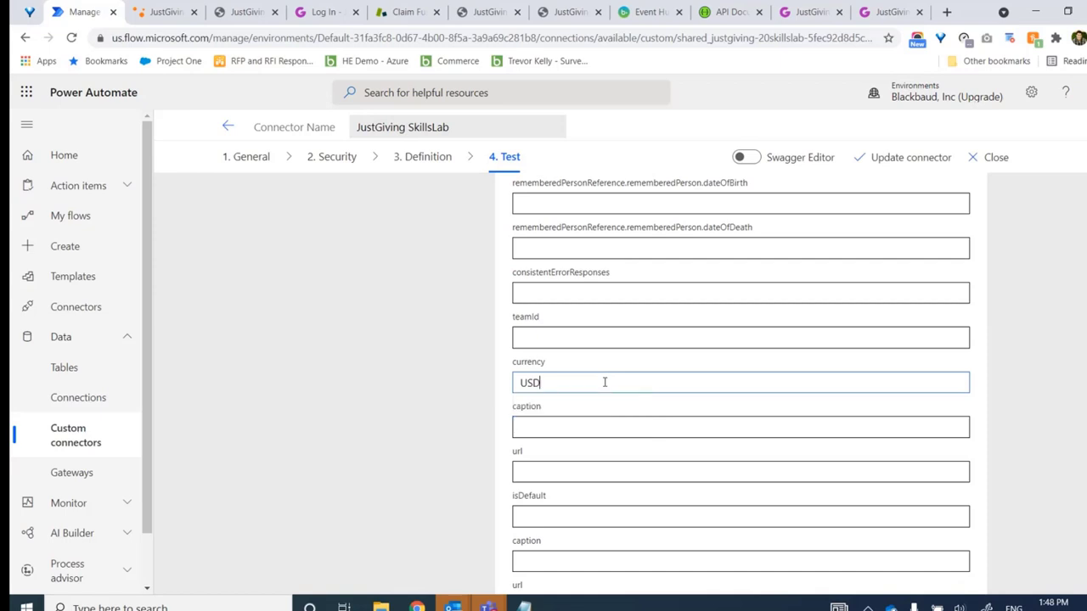
{"action": "left_click", "coordinate": [1081, 425]}
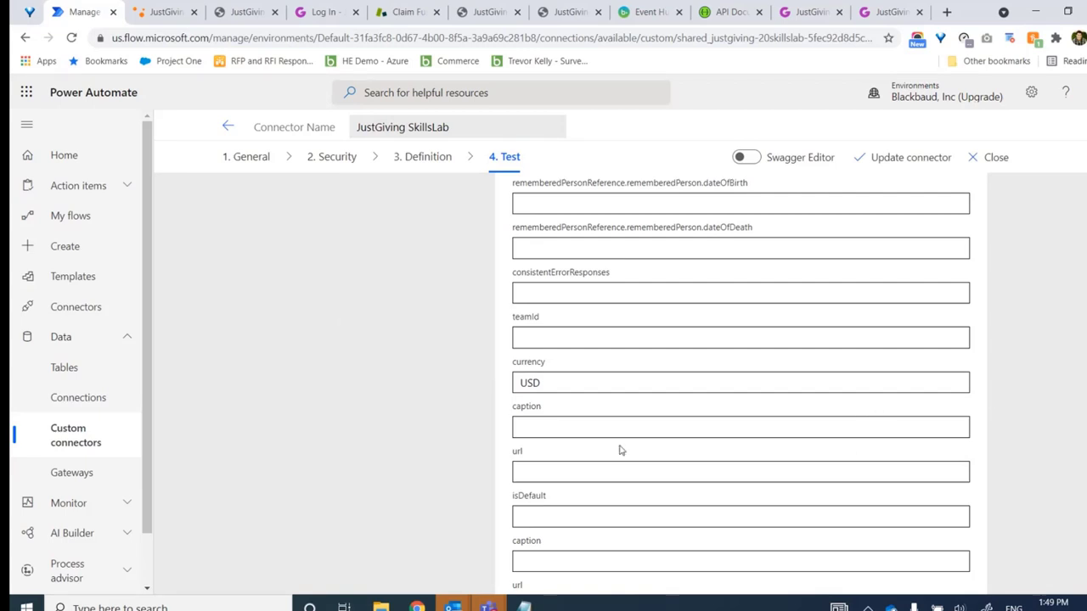
{"action": "left_click_drag", "start_coordinate": [516, 388], "coordinate": [560, 388]}
{"action": "left_click", "coordinate": [560, 388]}
{"action": "scroll", "coordinate": [741, 382], "scroll_direction": "down", "scroll_amount": 1}
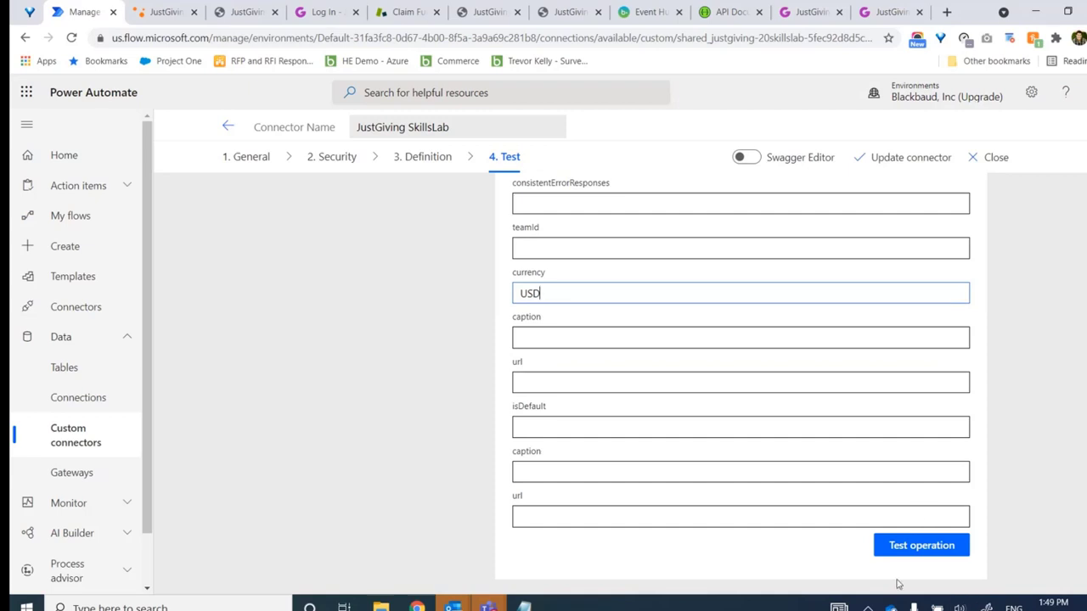
Run the registration test and read the 400 error: CharityFunded required, eventName invalid
{"action": "left_click", "coordinate": [923, 550]}
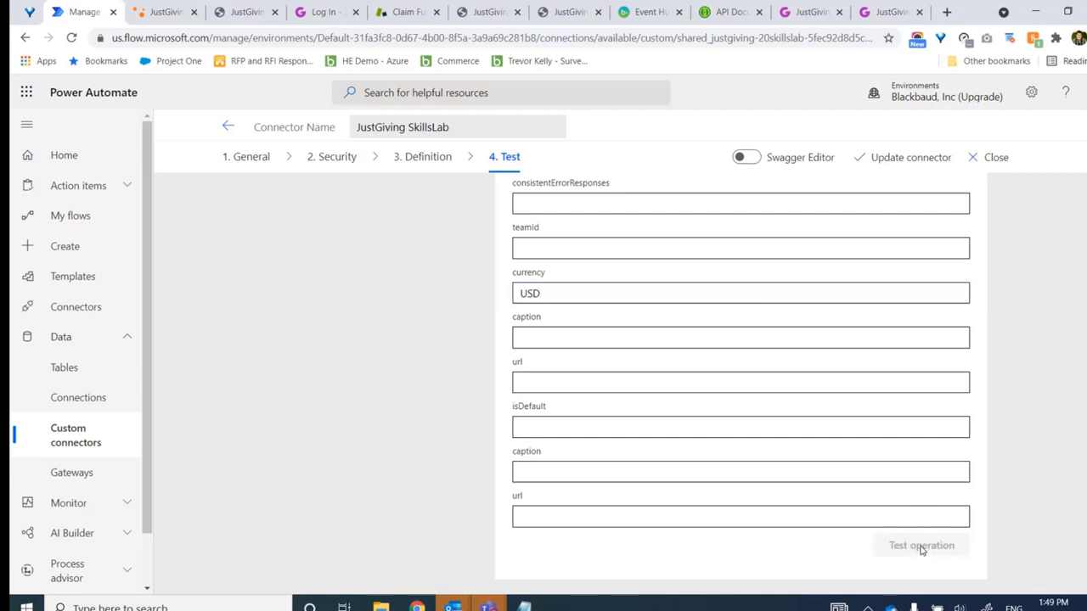
{"action": "scroll", "coordinate": [740, 382], "scroll_direction": "down", "scroll_amount": 2}
{"action": "scroll", "coordinate": [741, 382], "scroll_direction": "down", "scroll_amount": 3}
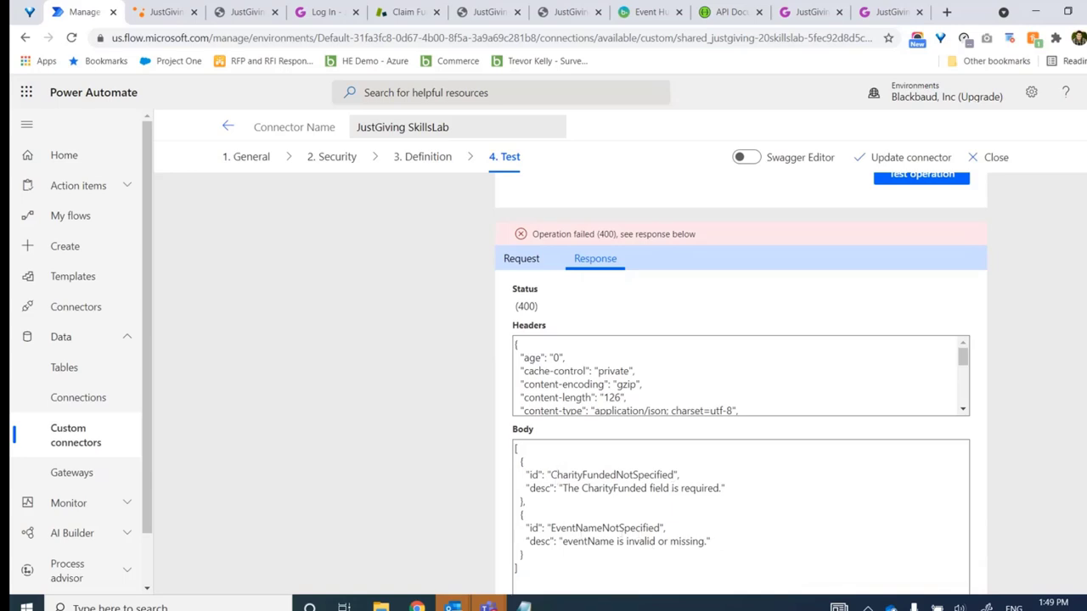
{"action": "scroll", "coordinate": [416, 444], "scroll_direction": "down", "scroll_amount": 1}
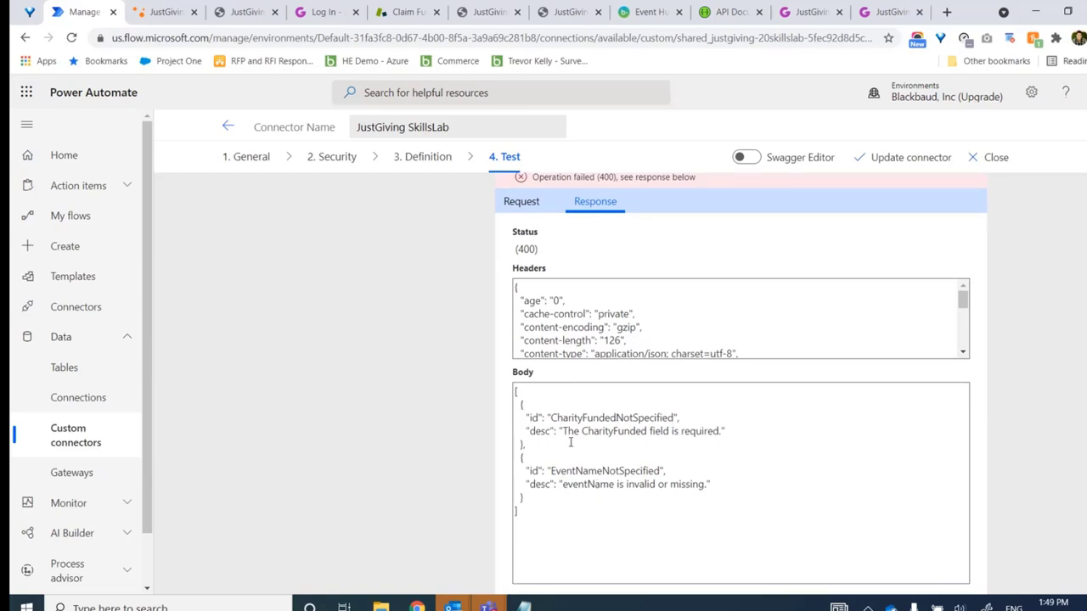
{"action": "left_click_drag", "start_coordinate": [551, 422], "coordinate": [745, 435]}
{"action": "left_click", "coordinate": [744, 436]}
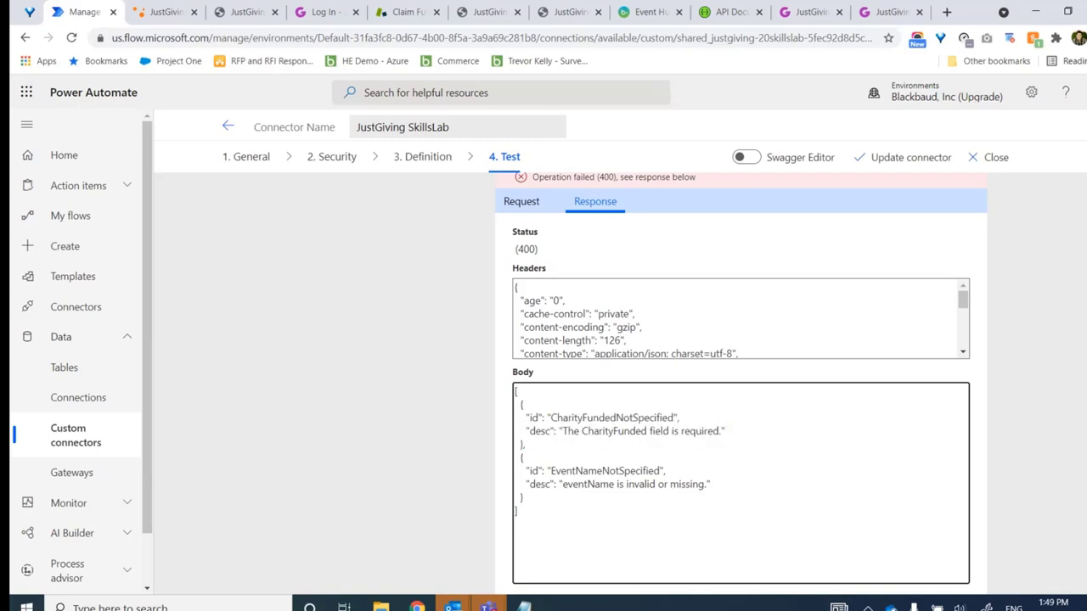
{"action": "scroll", "coordinate": [738, 382], "scroll_direction": "up", "scroll_amount": 3}
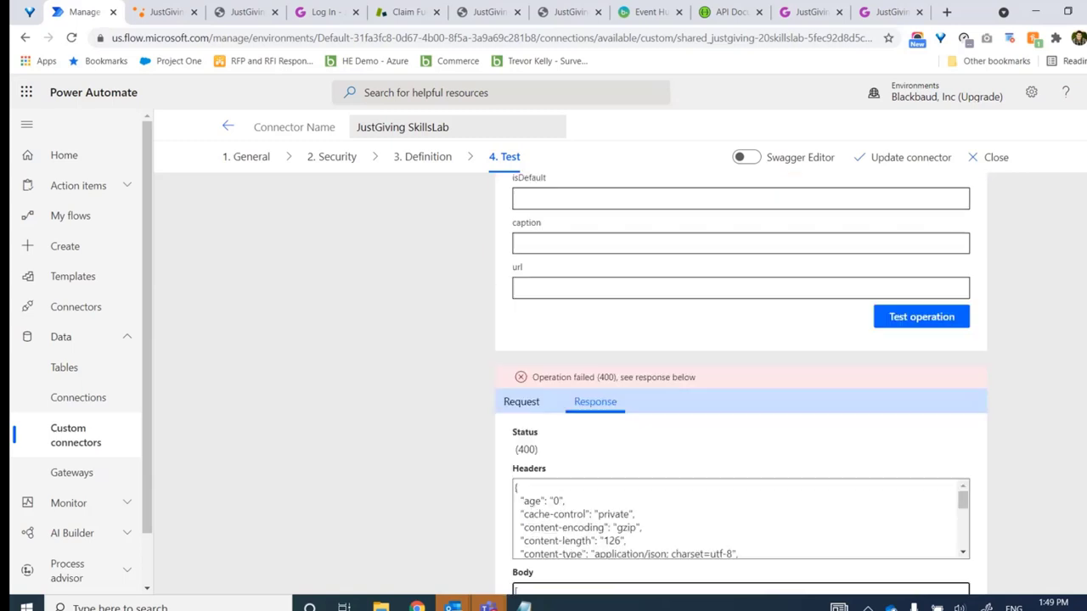
{"action": "scroll", "coordinate": [740, 382], "scroll_direction": "up", "scroll_amount": 10}
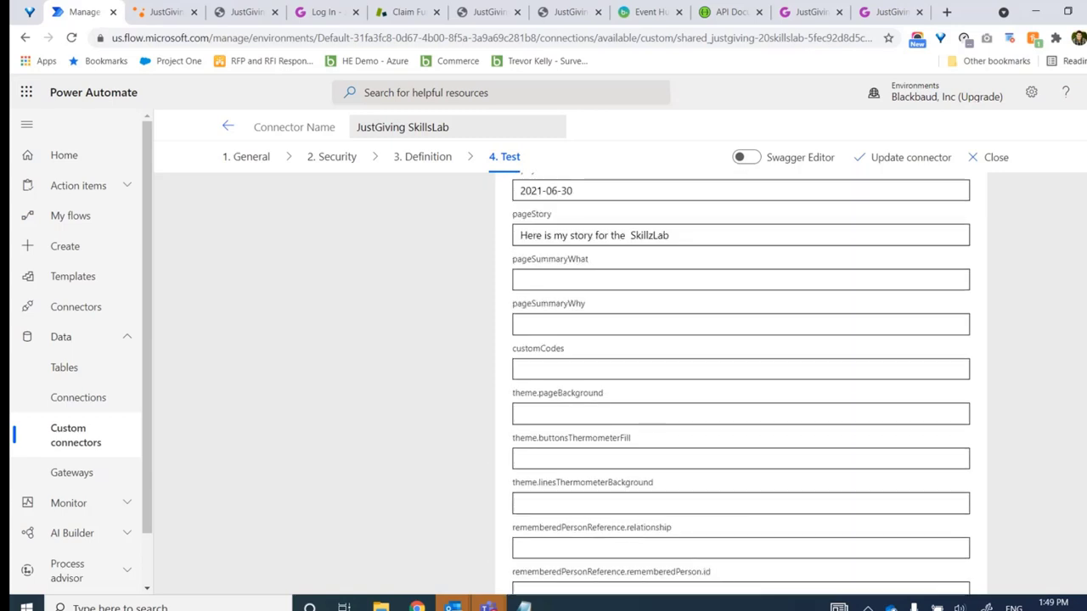
Set charityFunded to false
{"action": "scroll", "coordinate": [740, 382], "scroll_direction": "up", "scroll_amount": 2}
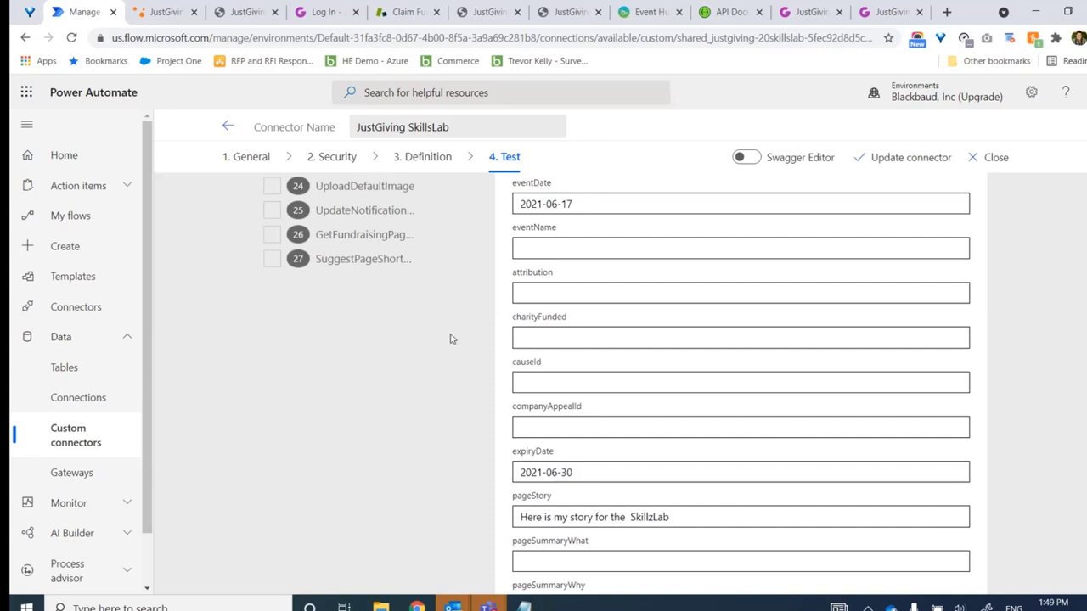
{"action": "left_click", "coordinate": [530, 341]}
{"action": "type", "text": "false"}
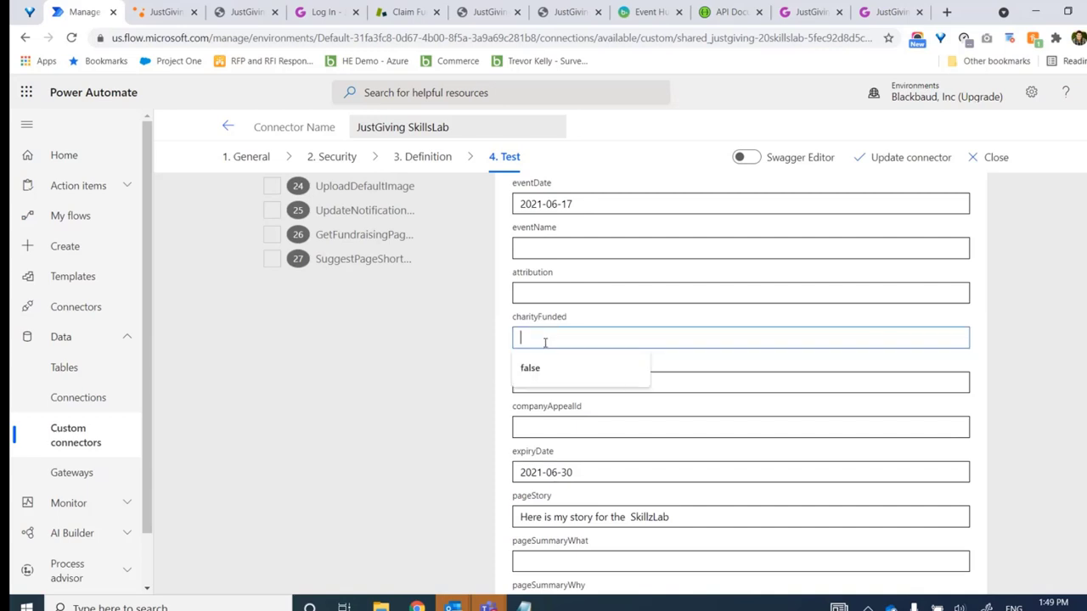
{"action": "left_click", "coordinate": [474, 391]}
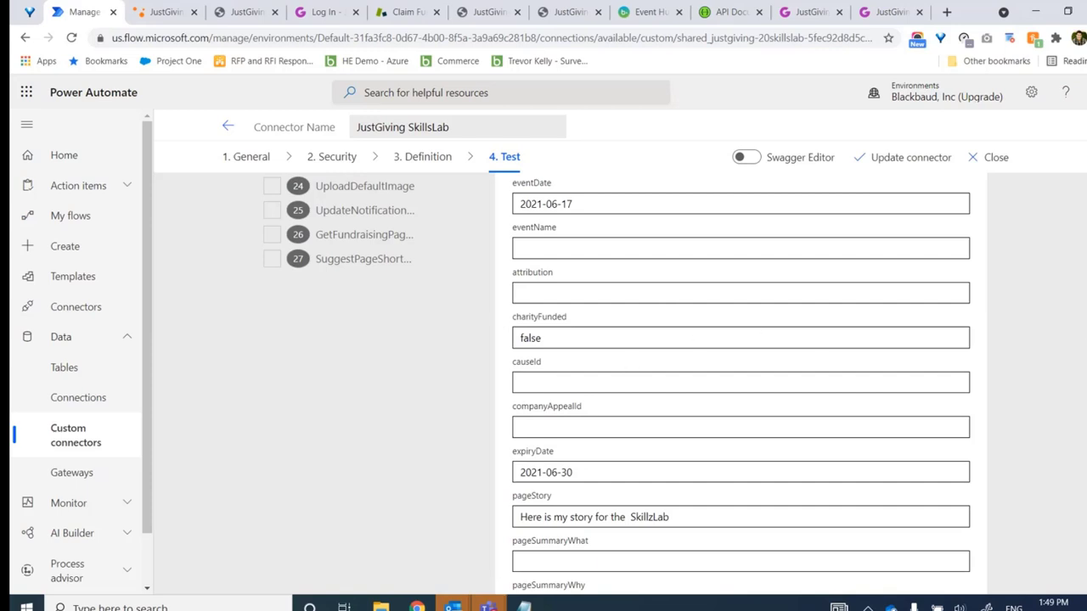
Set eventName to a birthday name: the user's first name followed by 'Bday'
{"action": "scroll", "coordinate": [740, 382], "scroll_direction": "down", "scroll_amount": 3}
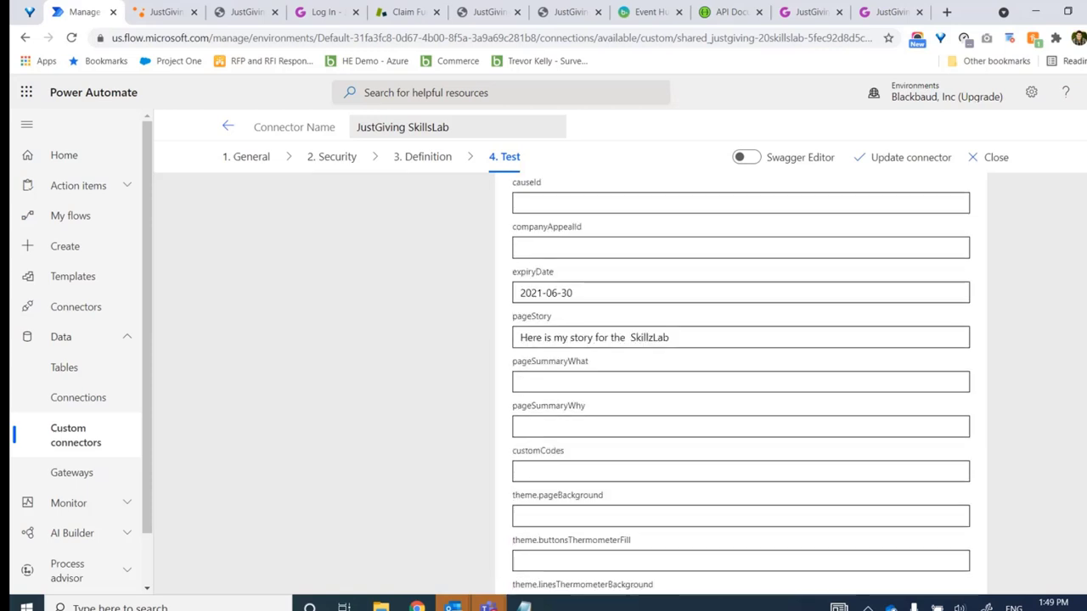
{"action": "scroll", "coordinate": [740, 382], "scroll_direction": "down", "scroll_amount": 1}
{"action": "scroll", "coordinate": [741, 382], "scroll_direction": "up", "scroll_amount": 5}
{"action": "scroll", "coordinate": [531, 428], "scroll_direction": "up", "scroll_amount": 1}
{"action": "left_click", "coordinate": [567, 411]}
{"action": "type", "text": "Trevor's Bday"}
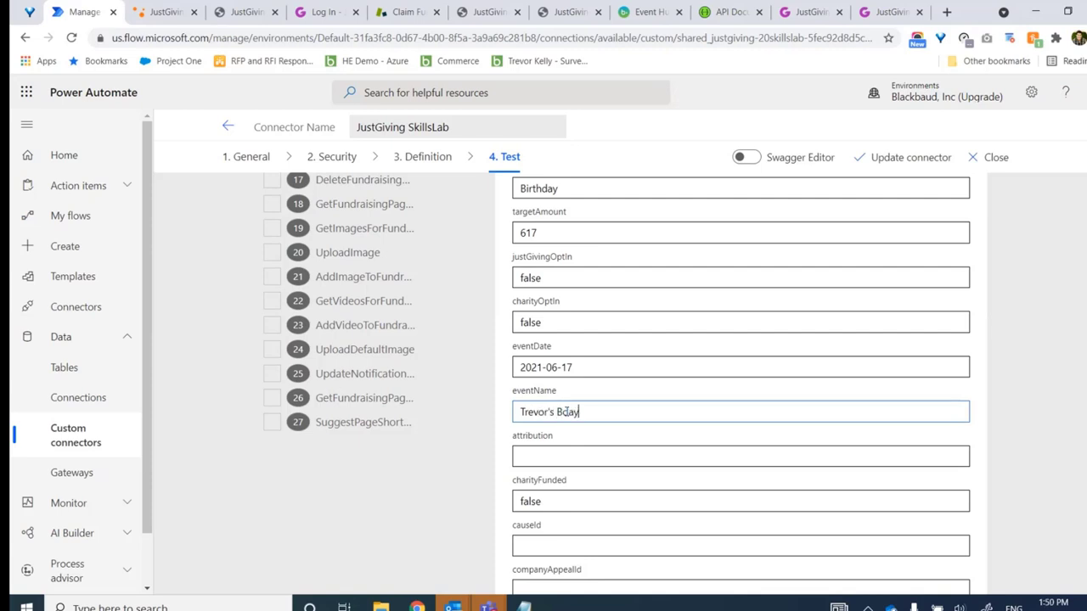
{"action": "scroll", "coordinate": [566, 412], "scroll_direction": "down", "scroll_amount": 15}
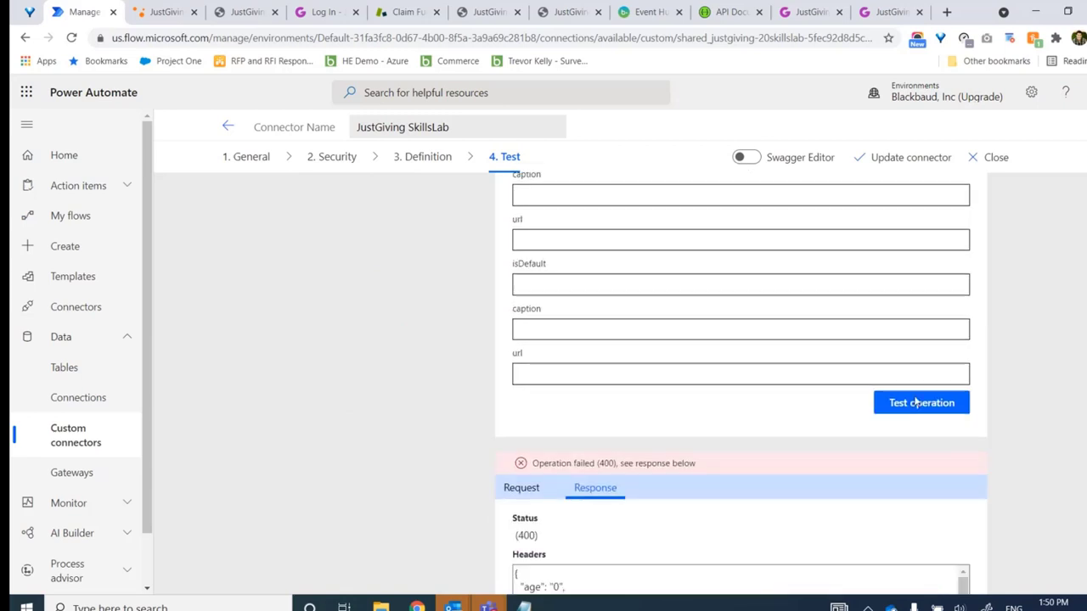
Rerun the test, confirm status 201, and copy the new page's uri from the response body
{"action": "left_click", "coordinate": [910, 448]}
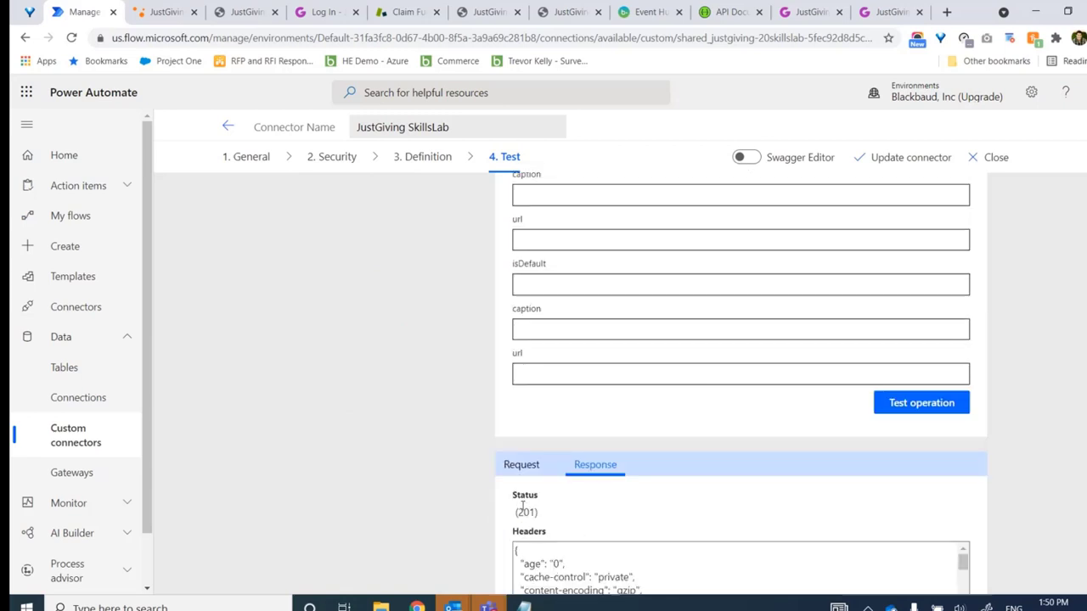
{"action": "left_click_drag", "start_coordinate": [513, 508], "coordinate": [544, 512]}
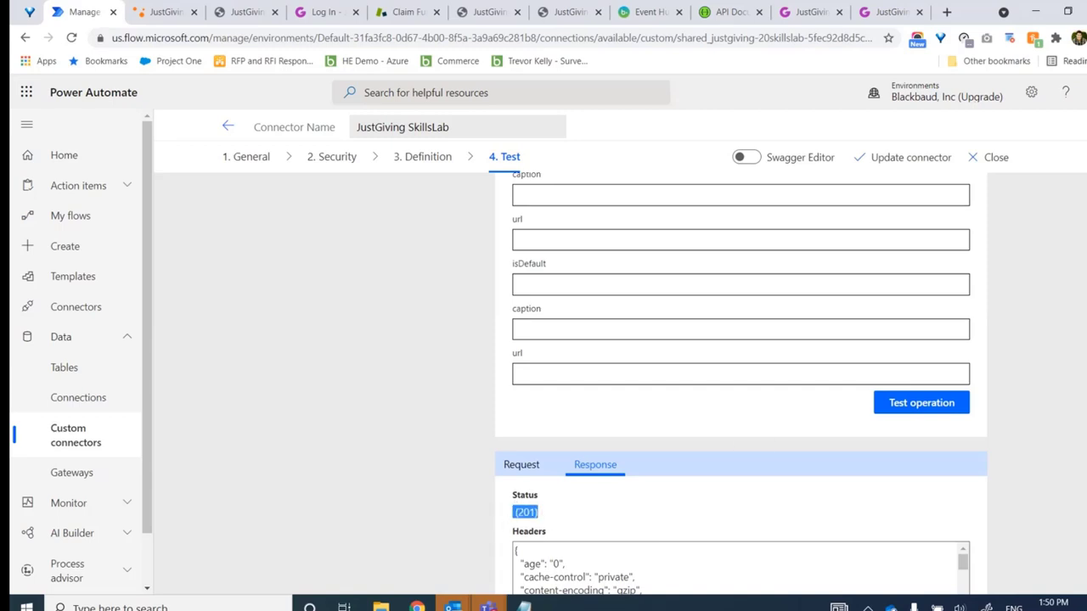
{"action": "scroll", "coordinate": [590, 416], "scroll_direction": "down", "scroll_amount": 3}
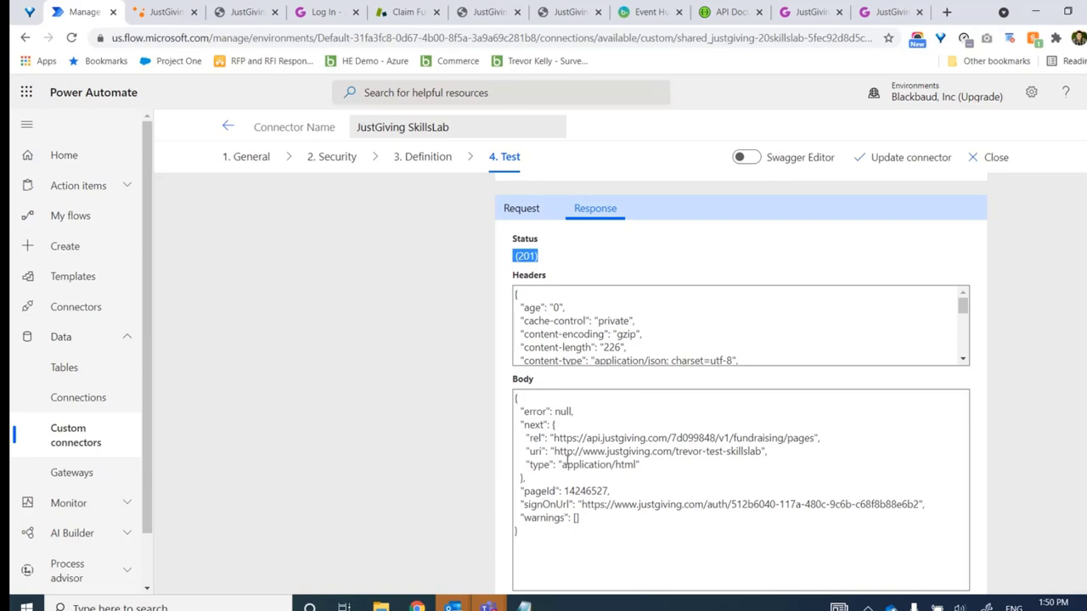
{"action": "left_click_drag", "start_coordinate": [555, 451], "coordinate": [673, 445]}
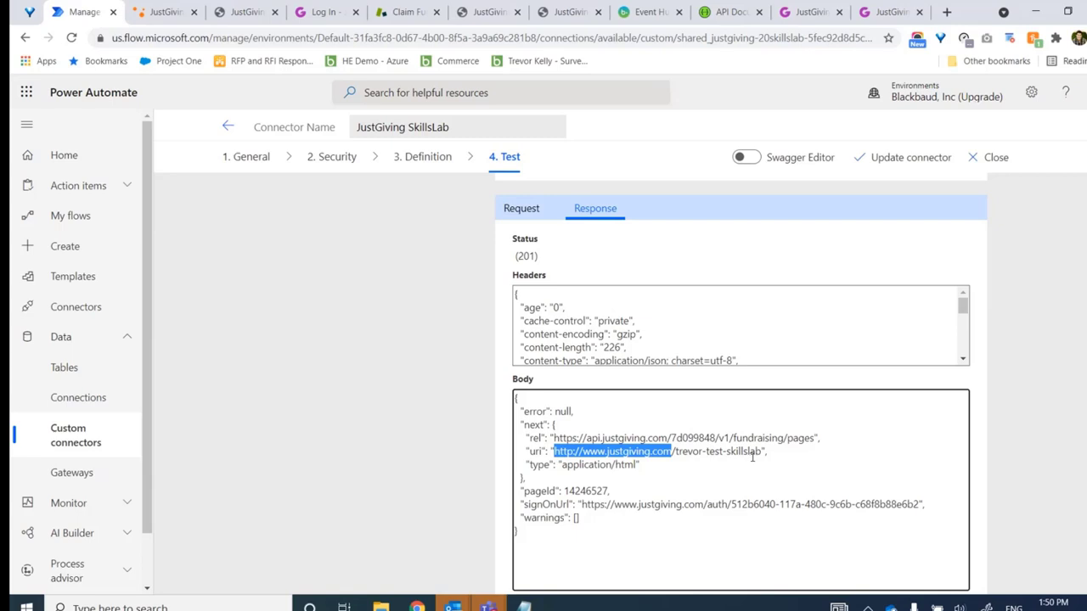
{"action": "left_click", "coordinate": [572, 449]}
{"action": "left_click_drag", "start_coordinate": [553, 451], "coordinate": [762, 451]}
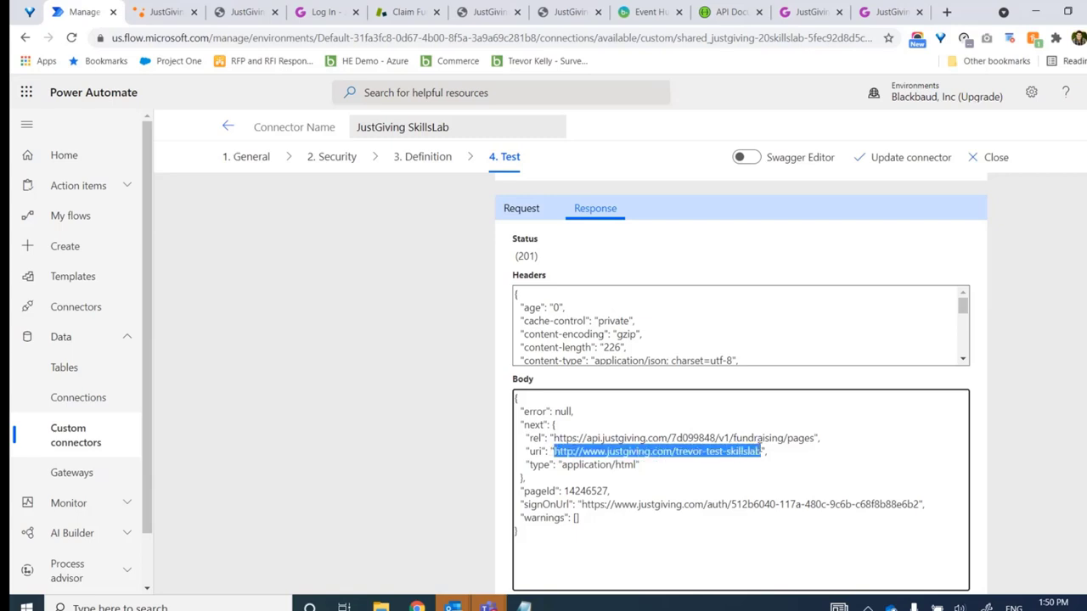
{"action": "key", "text": "ctrl+c"}
Open the copied fundraiser page address in a new tab and dismiss the donation prompt
{"action": "key", "text": "ctrl+t"}
{"action": "key", "text": "ctrl+v"}
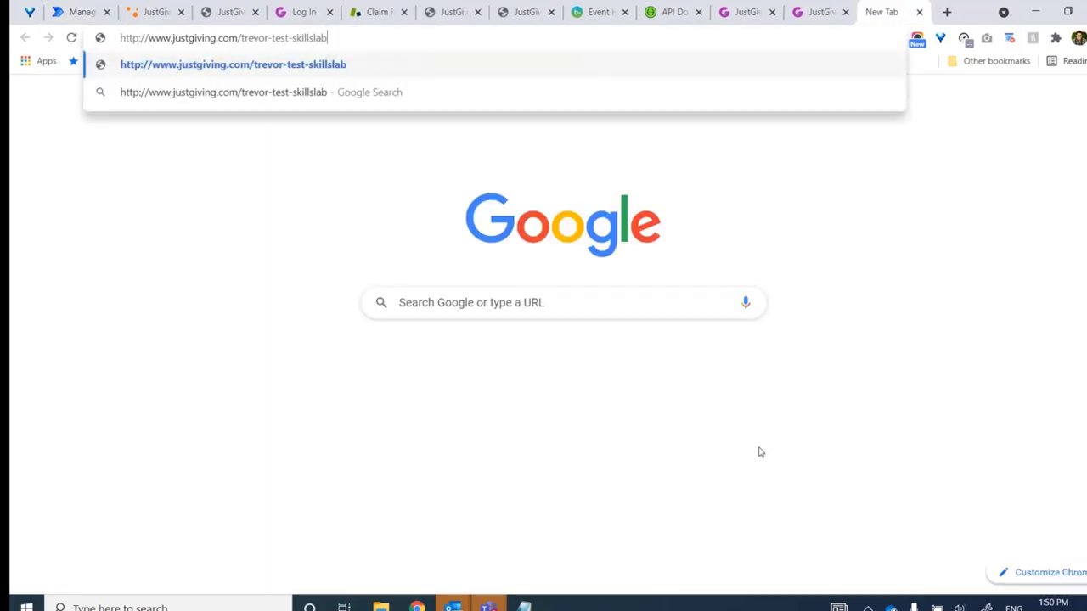
{"action": "key", "text": "Return"}
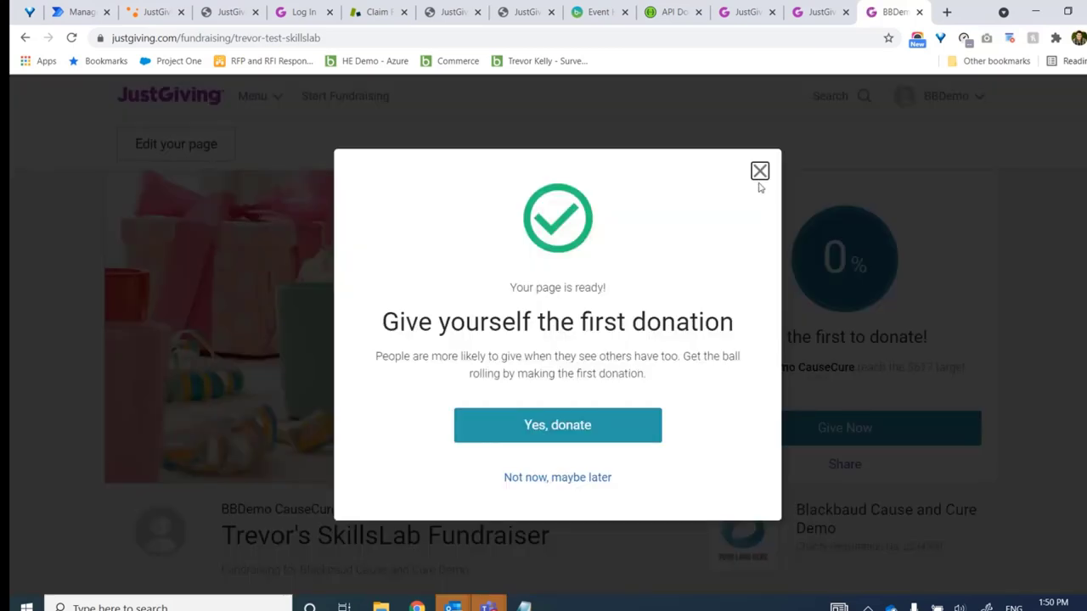
{"action": "left_click", "coordinate": [759, 171]}
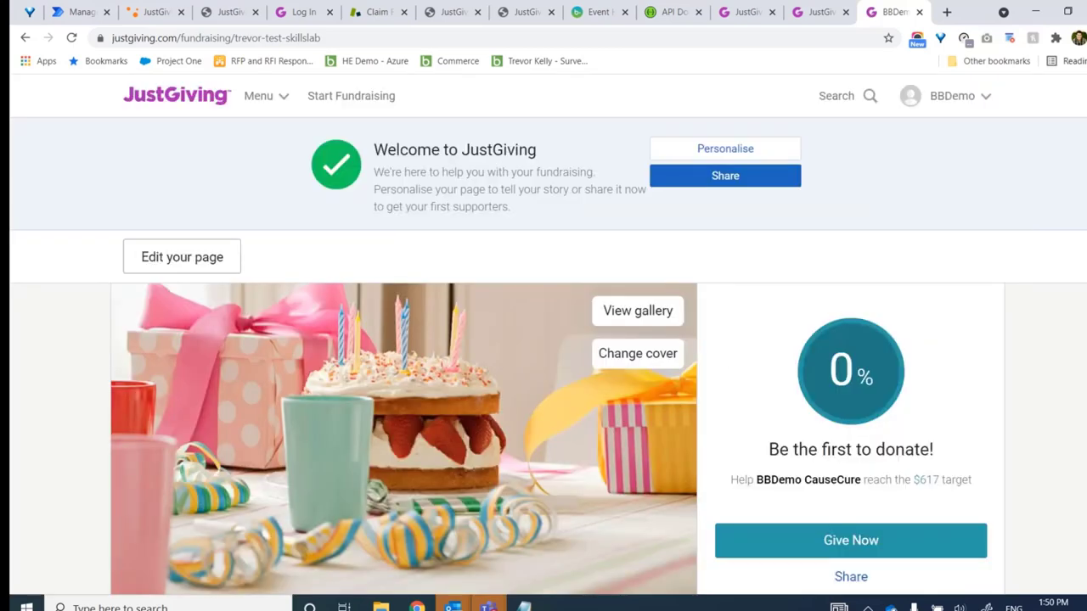
Review the page's $617 target, SkillsLab fundraiser title and story text
{"action": "scroll", "coordinate": [544, 339], "scroll_direction": "down", "scroll_amount": 3}
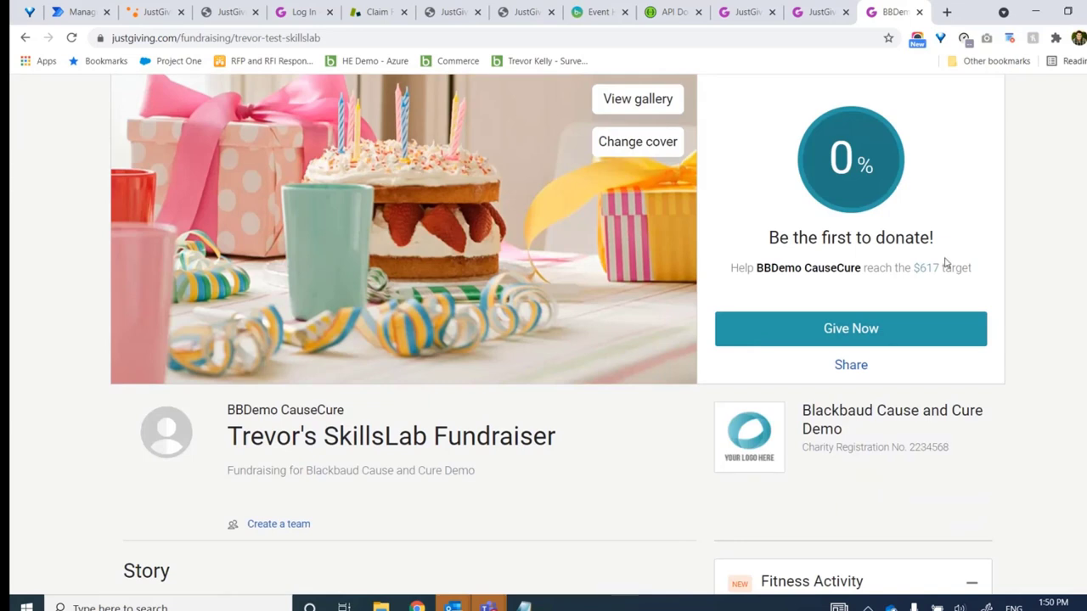
{"action": "left_click_drag", "start_coordinate": [943, 267], "coordinate": [916, 269]}
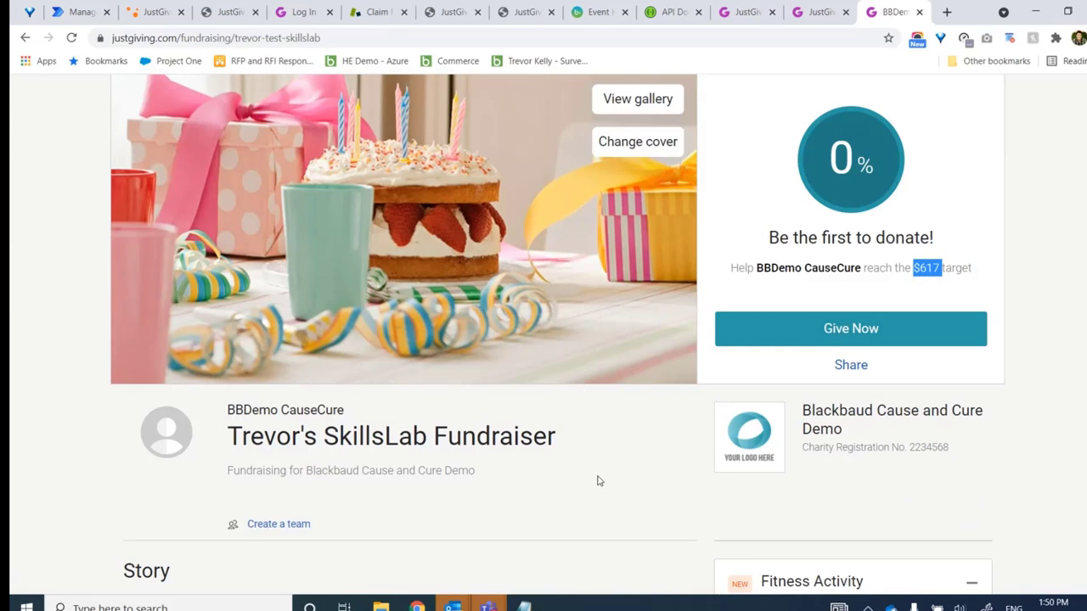
{"action": "left_click_drag", "start_coordinate": [586, 441], "coordinate": [227, 457]}
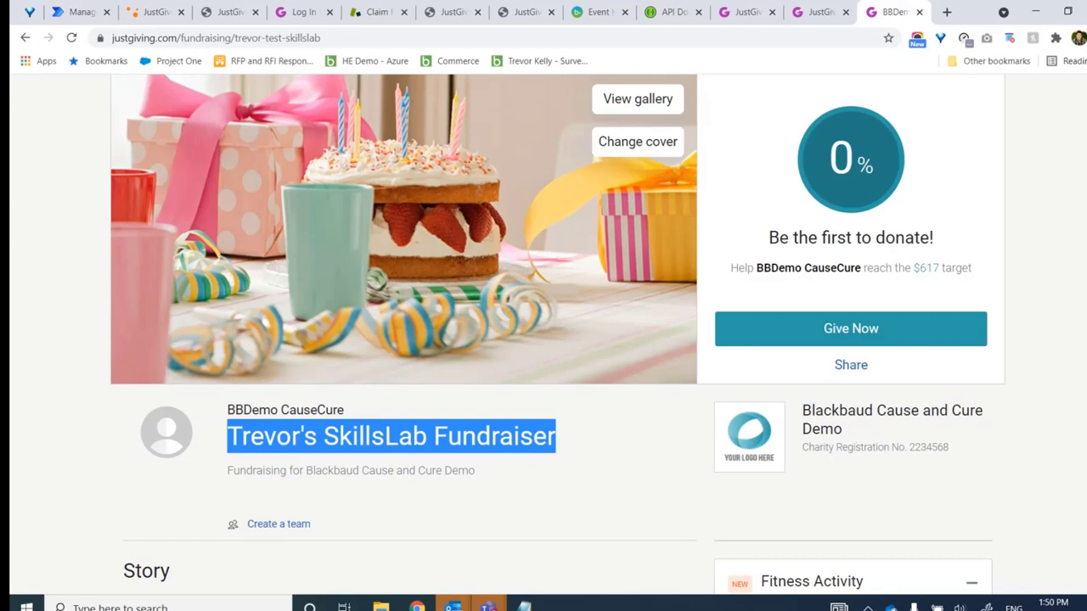
{"action": "scroll", "coordinate": [237, 299], "scroll_direction": "down", "scroll_amount": 3}
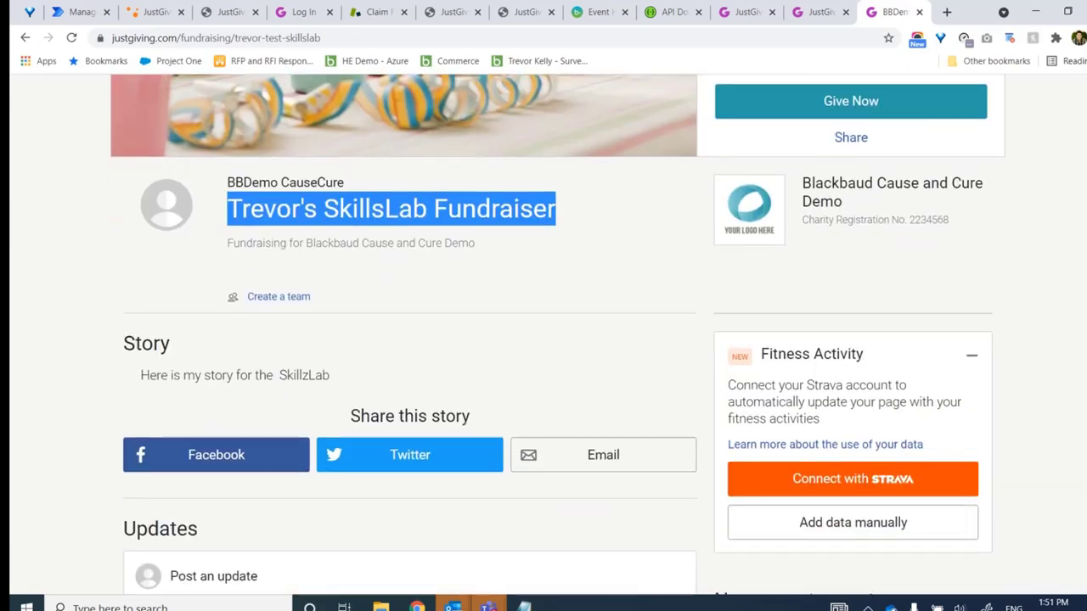
{"action": "left_click_drag", "start_coordinate": [138, 365], "coordinate": [336, 363]}
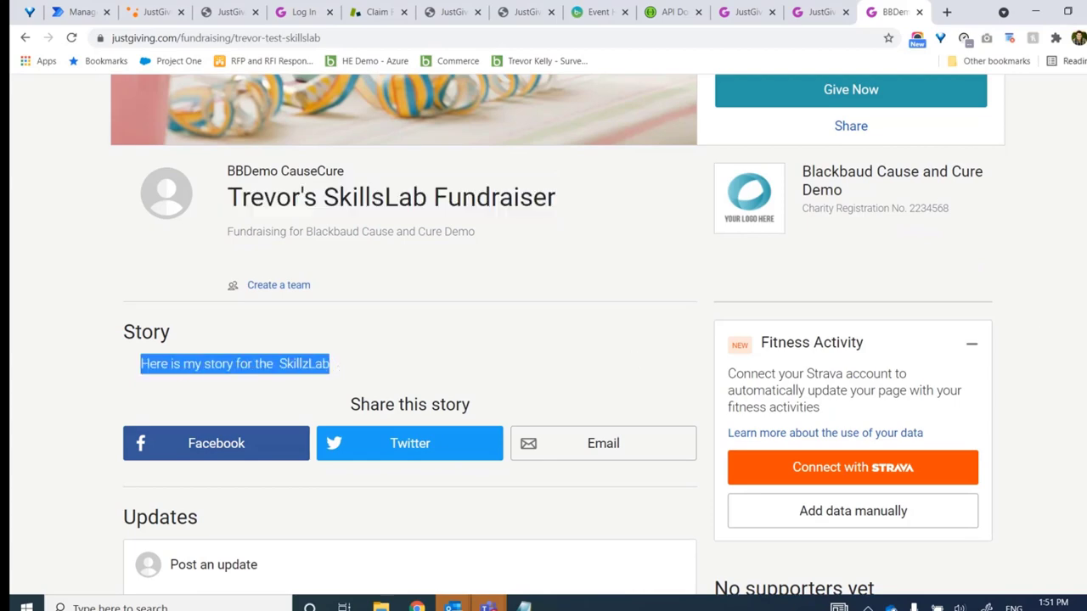
{"action": "scroll", "coordinate": [544, 339], "scroll_direction": "down", "scroll_amount": 2}
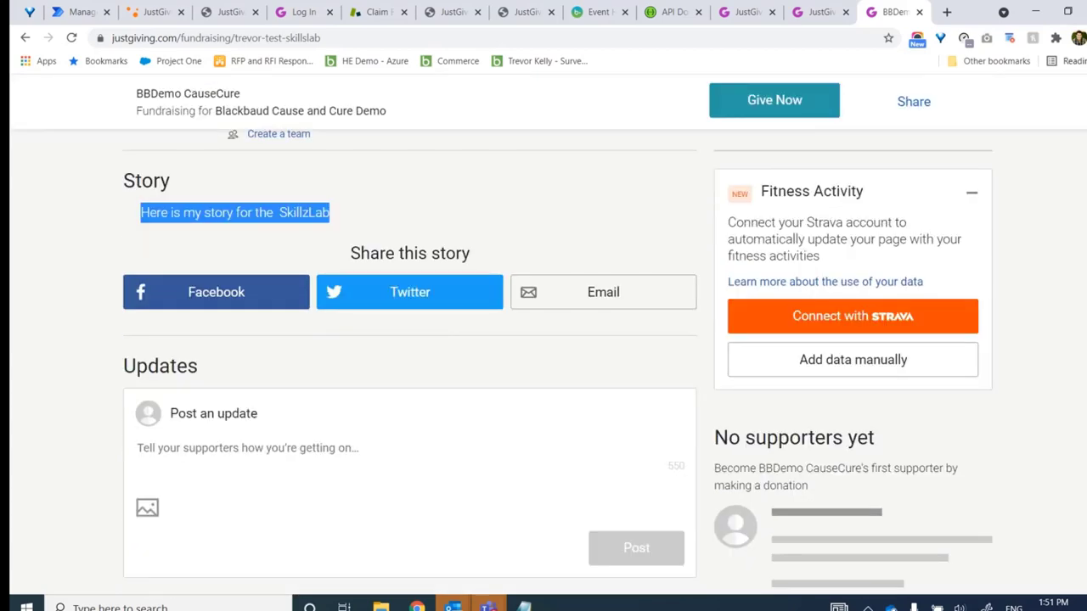
{"action": "scroll", "coordinate": [544, 339], "scroll_direction": "up", "scroll_amount": 5}
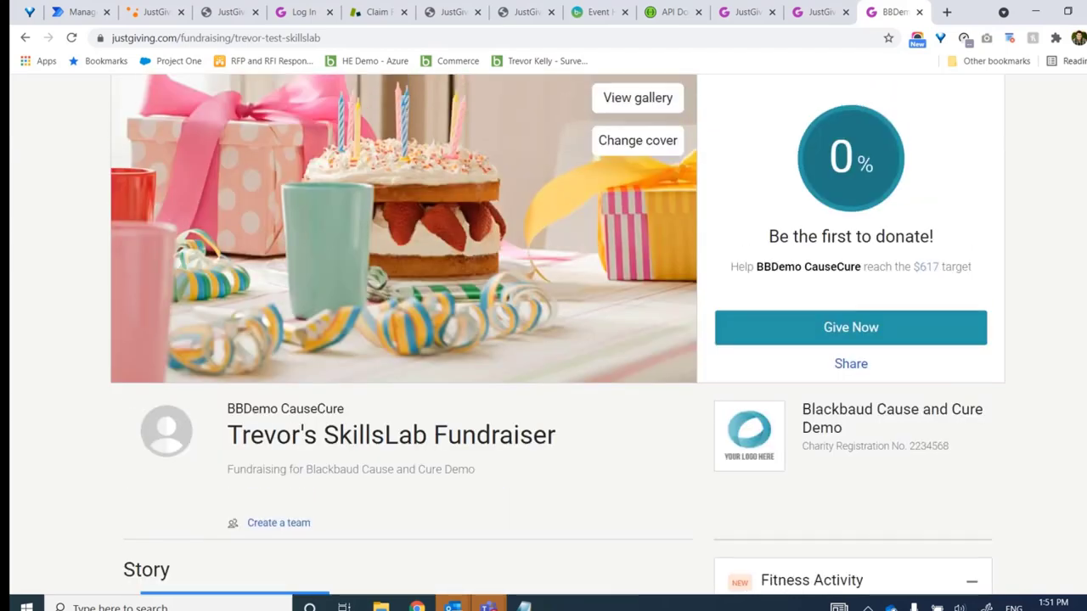
{"action": "scroll", "coordinate": [543, 340], "scroll_direction": "up", "scroll_amount": 1}
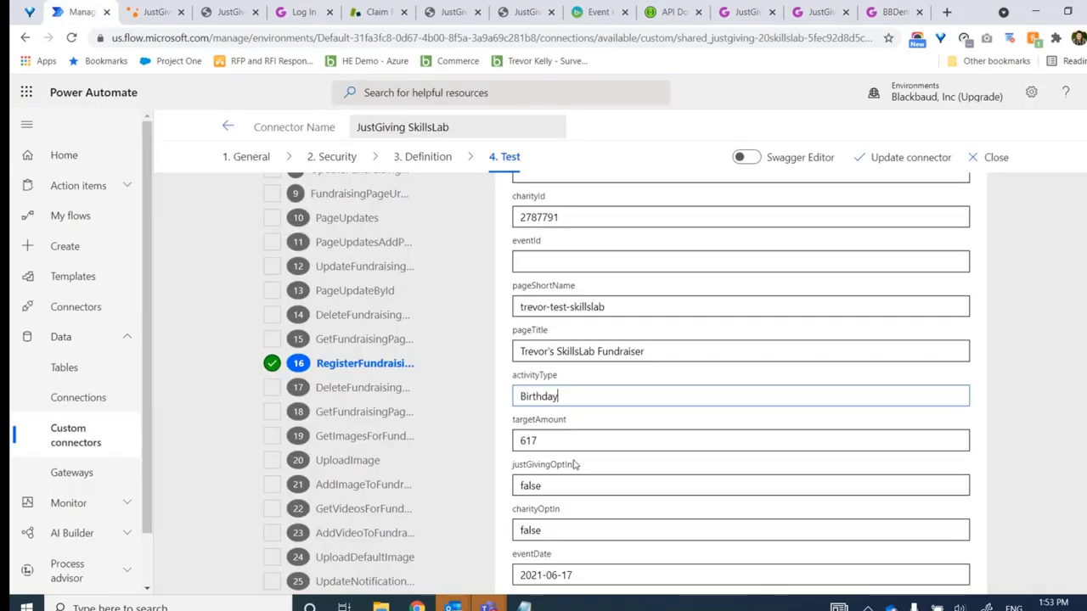
Show on the live fundraiser page that it raises money for BBDemo CauseCure
{"action": "left_click", "coordinate": [893, 12]}
{"action": "left_click_drag", "start_coordinate": [757, 358], "coordinate": [861, 356]}
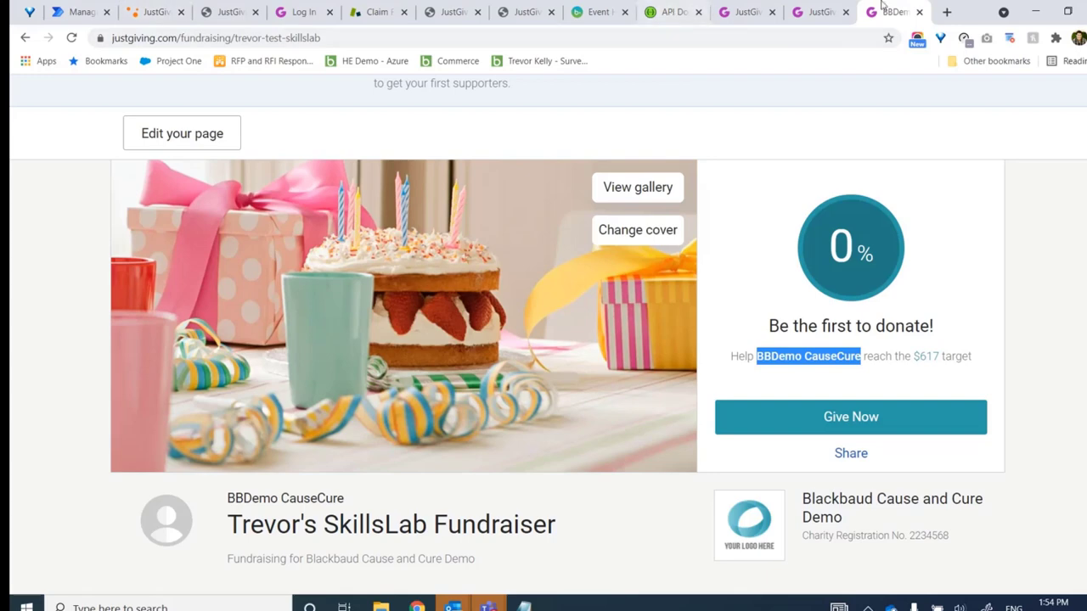
Confirm Charity ID 2787791, review the RegisterUnClaimedFundraisingPage docs, then return to the ClaimFundraisingPage reference
{"action": "left_click", "coordinate": [811, 17]}
{"action": "left_click", "coordinate": [747, 13]}
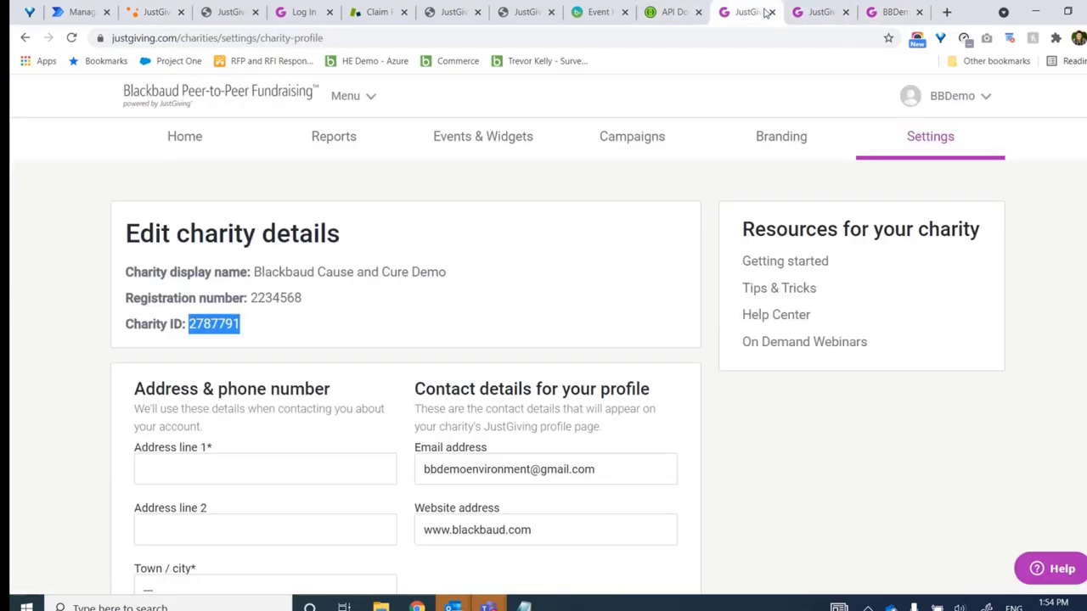
{"action": "left_click", "coordinate": [515, 15]}
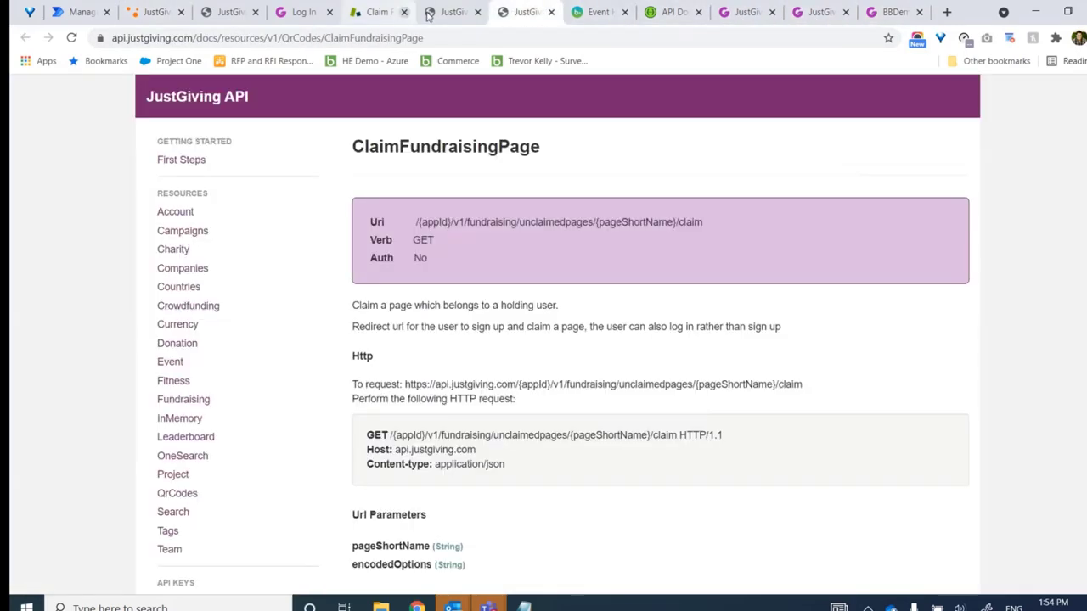
{"action": "left_click", "coordinate": [449, 14]}
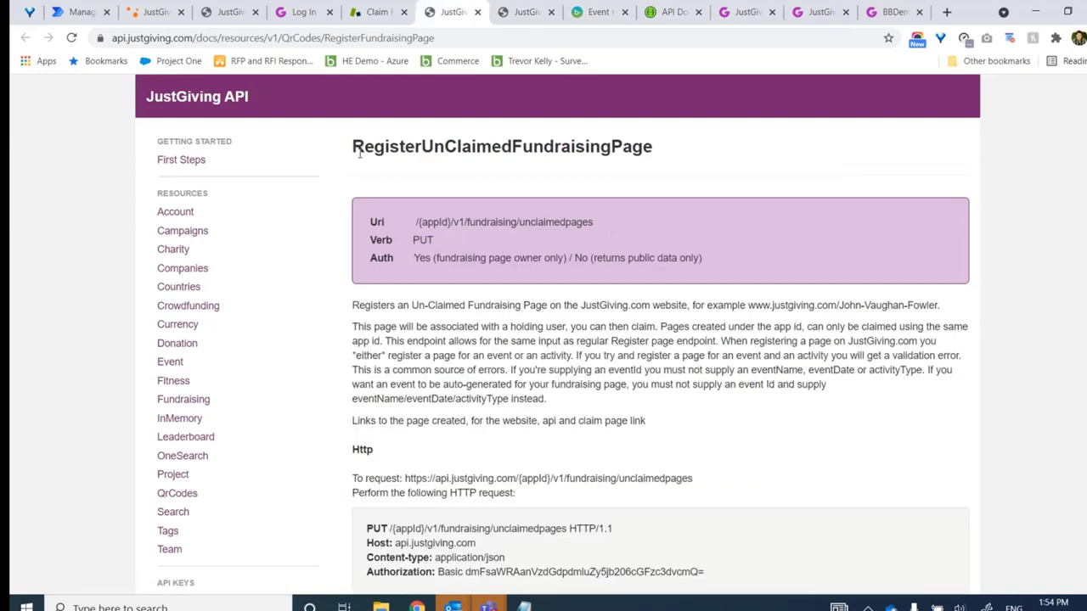
{"action": "left_click_drag", "start_coordinate": [355, 149], "coordinate": [674, 144]}
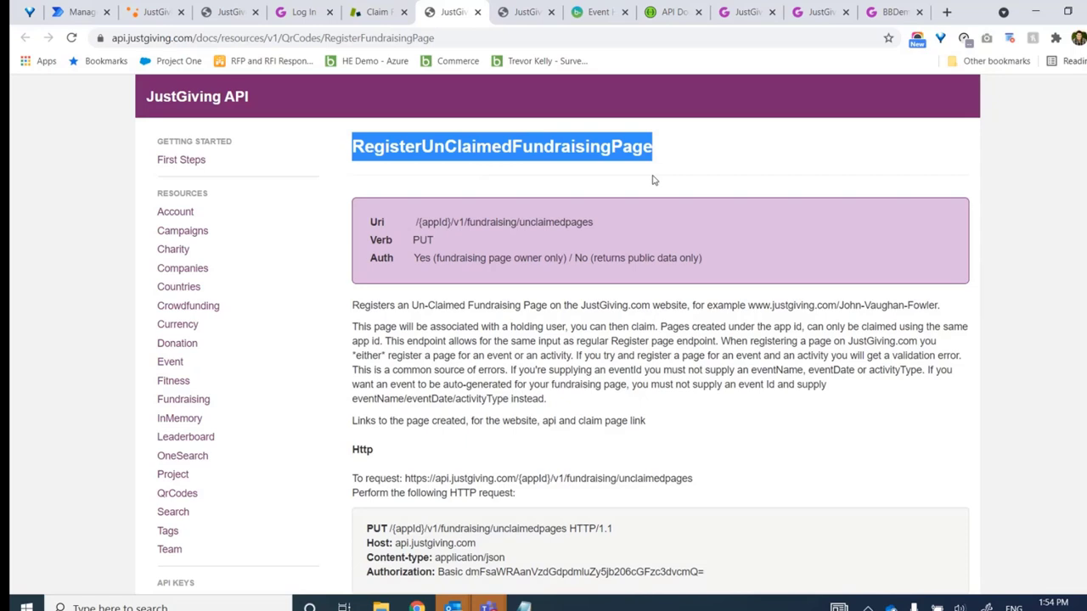
{"action": "left_click", "coordinate": [522, 14]}
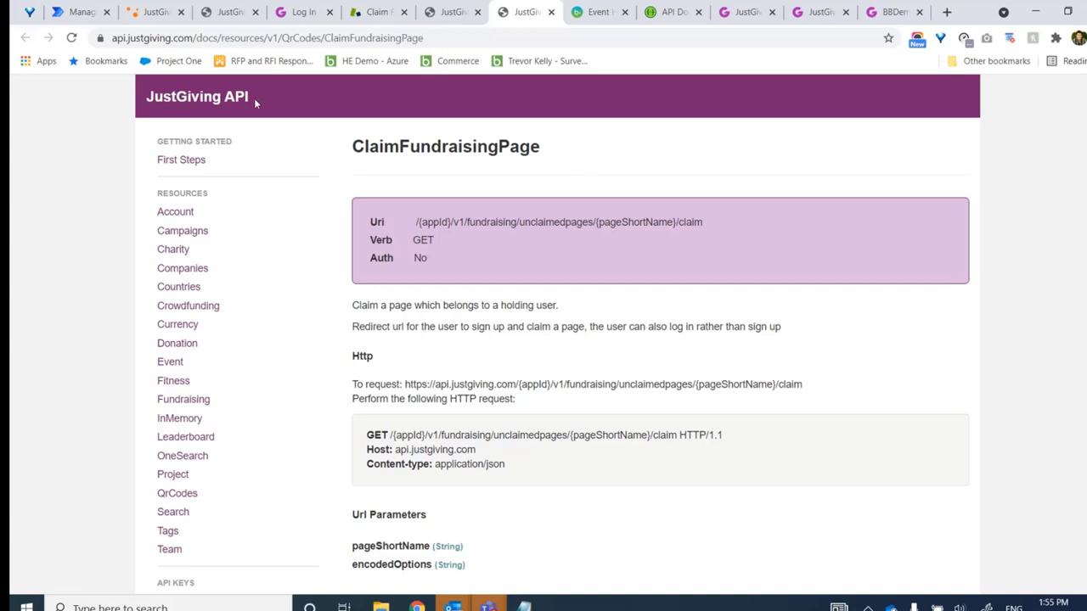
Check the RegisterUnClaimedFundraisingPage docs (PUT to /fundraising/unclaimedpages), then return to Power Automate
{"action": "left_click_drag", "start_coordinate": [350, 151], "coordinate": [568, 162]}
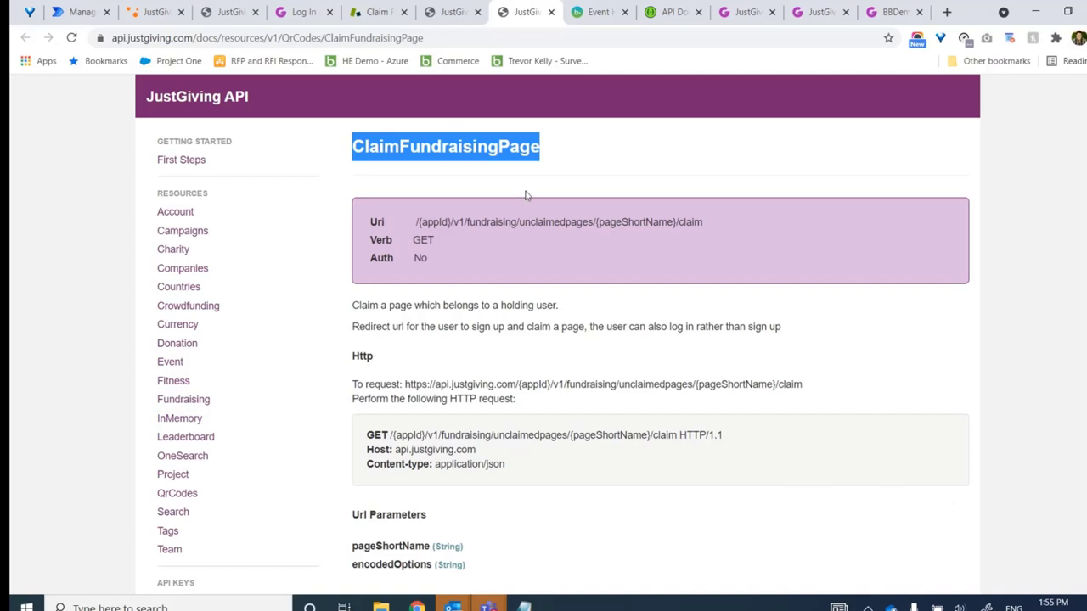
{"action": "left_click", "coordinate": [456, 12]}
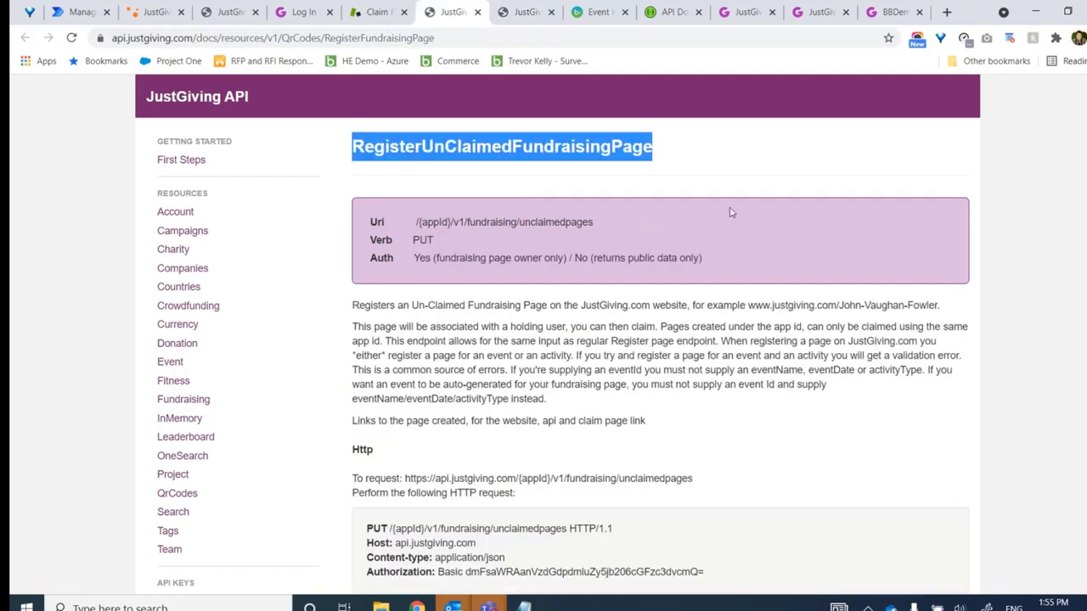
{"action": "left_click", "coordinate": [551, 191]}
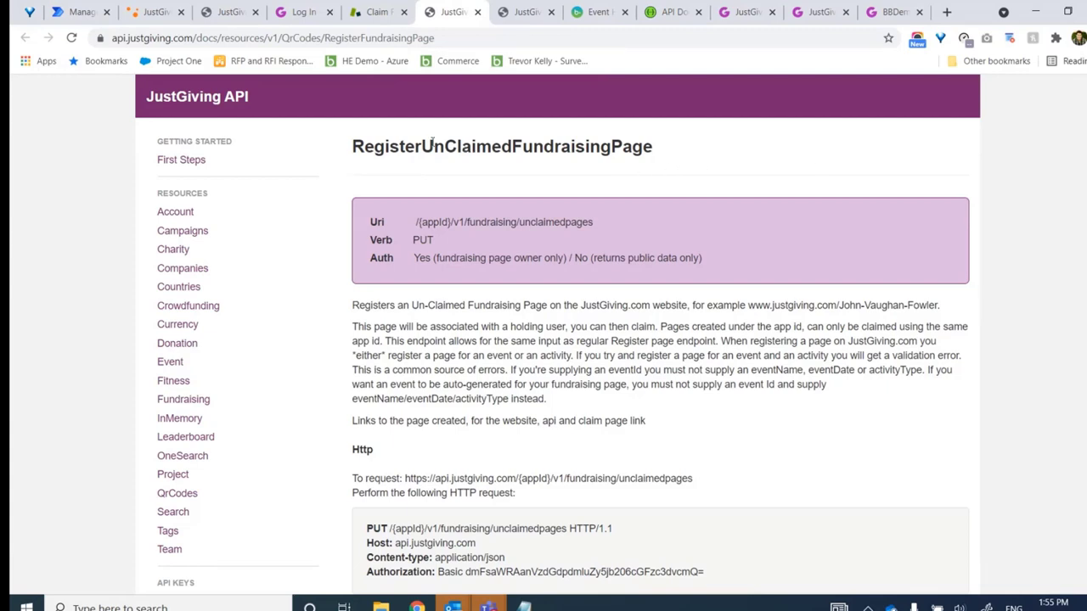
{"action": "left_click", "coordinate": [95, 12]}
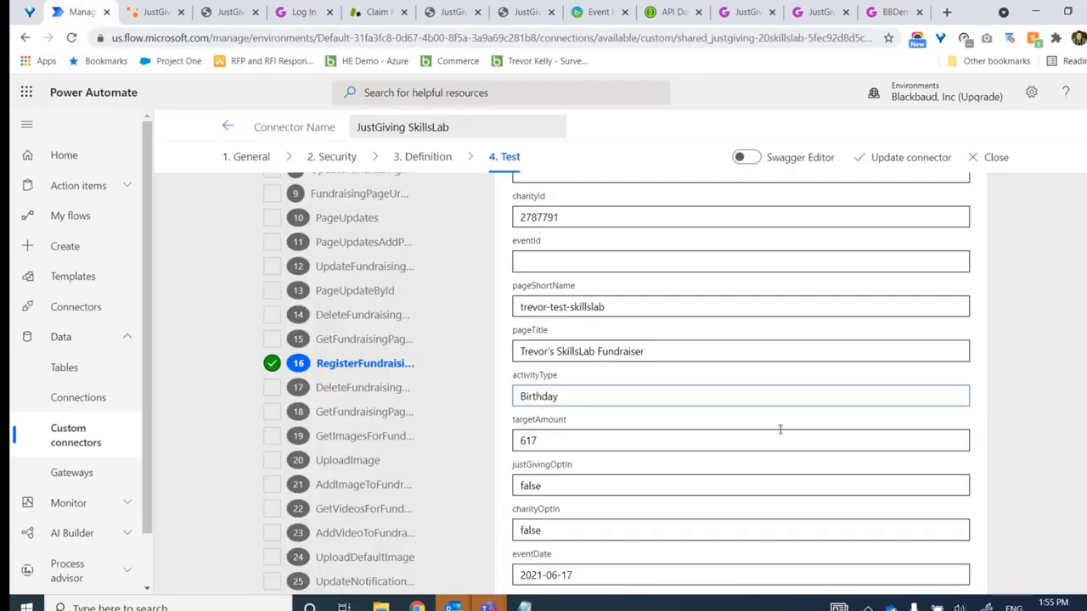
Move the JustGiving SkillsLab connector to its Definition step and scroll through its 27 actions
{"action": "scroll", "coordinate": [1013, 469], "scroll_direction": "down", "scroll_amount": 1}
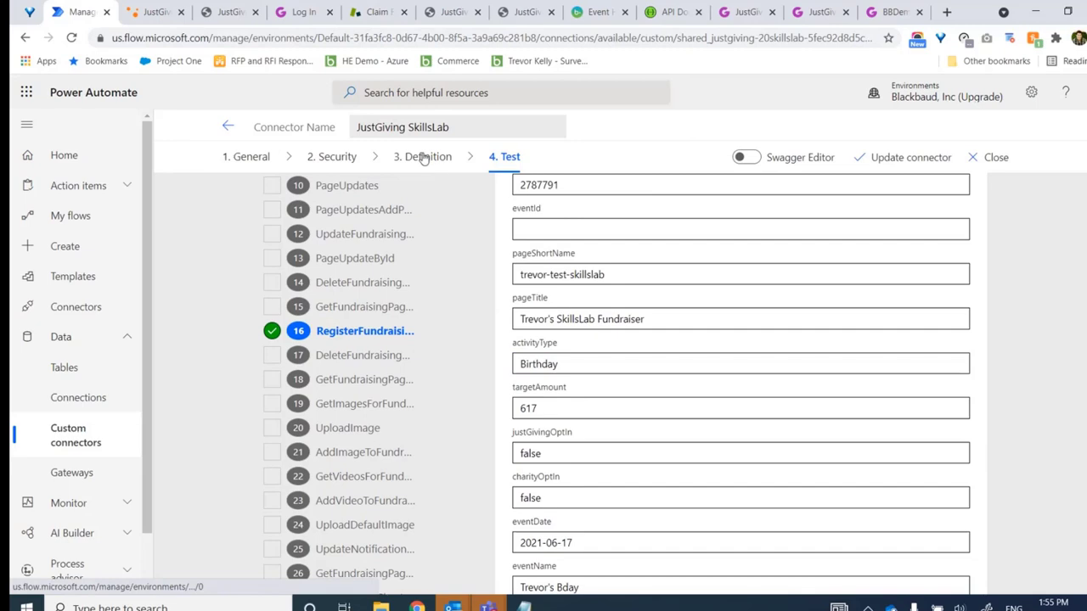
{"action": "left_click", "coordinate": [421, 156]}
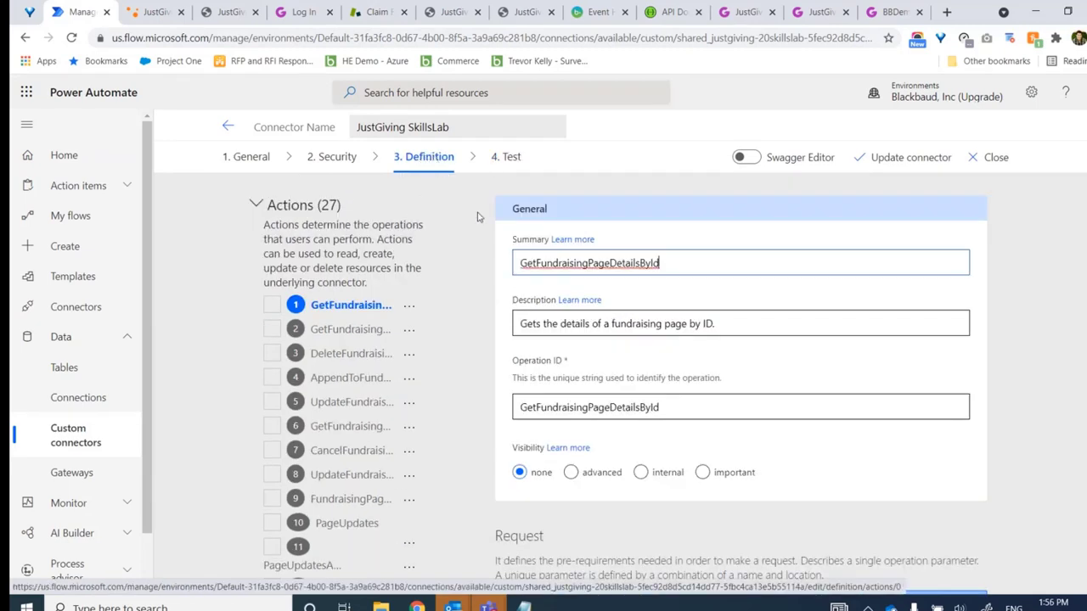
{"action": "scroll", "coordinate": [618, 384], "scroll_direction": "down", "scroll_amount": 1}
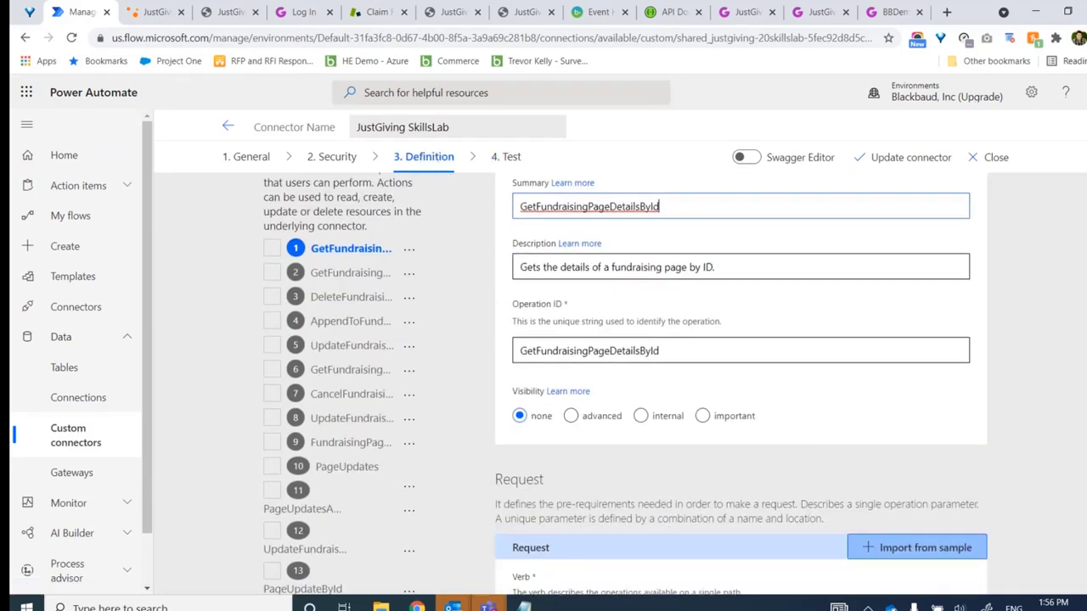
{"action": "scroll", "coordinate": [618, 384], "scroll_direction": "down", "scroll_amount": 10}
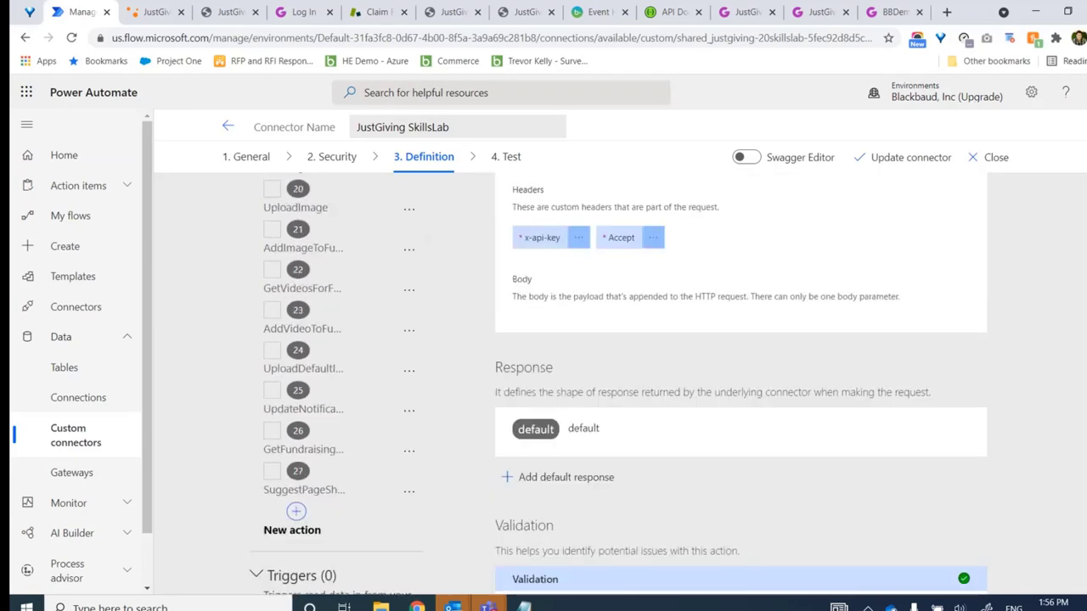
{"action": "scroll", "coordinate": [523, 403], "scroll_direction": "down", "scroll_amount": 1}
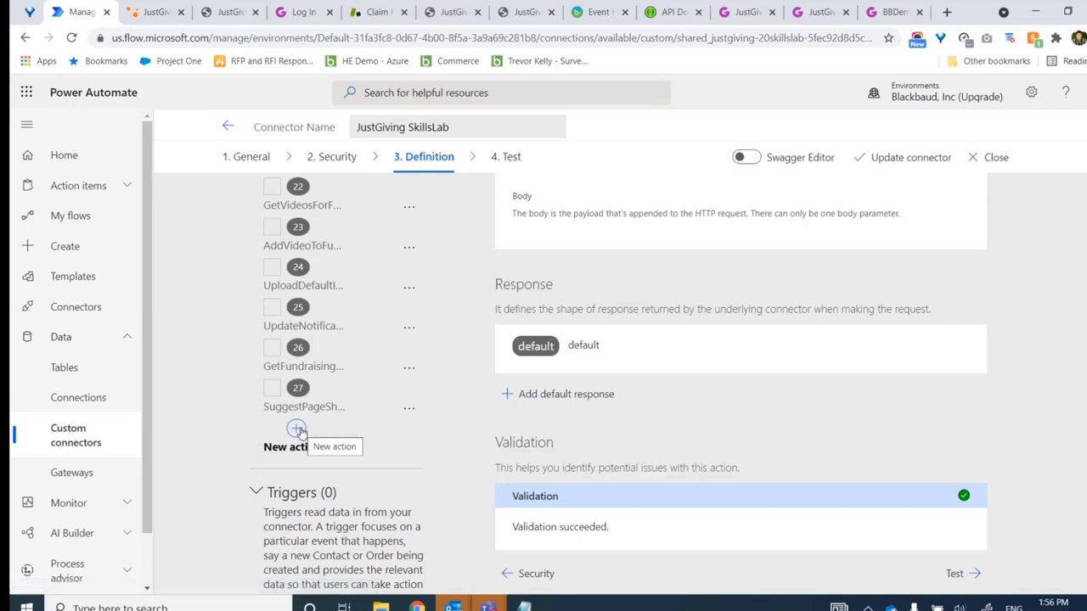
Add a new action and copy the RegisterUnClaimedFundraisingPage heading from the API docs
{"action": "left_click", "coordinate": [297, 431]}
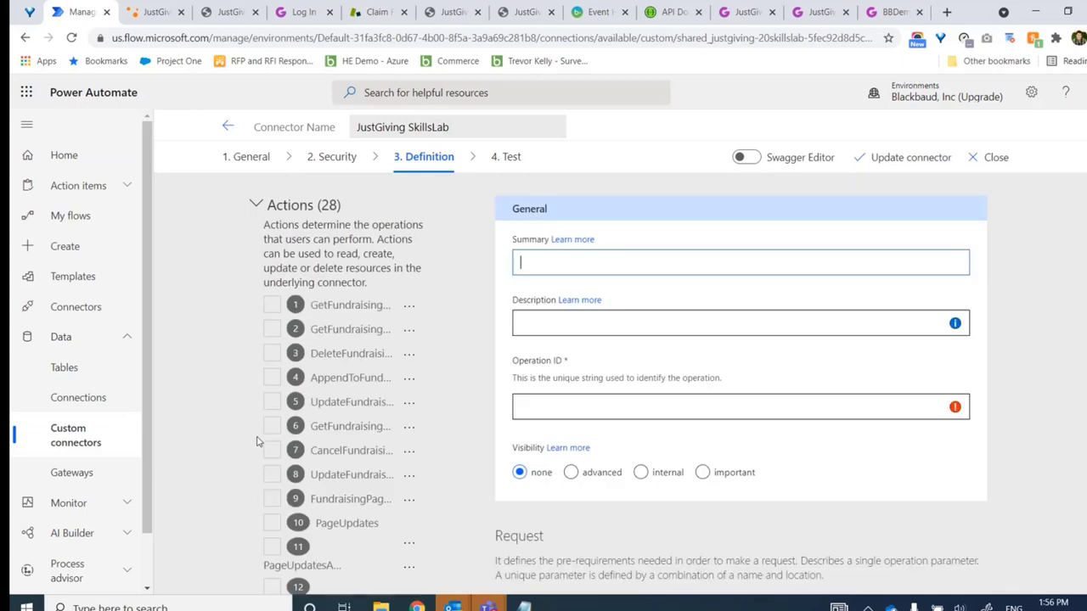
{"action": "left_click", "coordinate": [604, 253]}
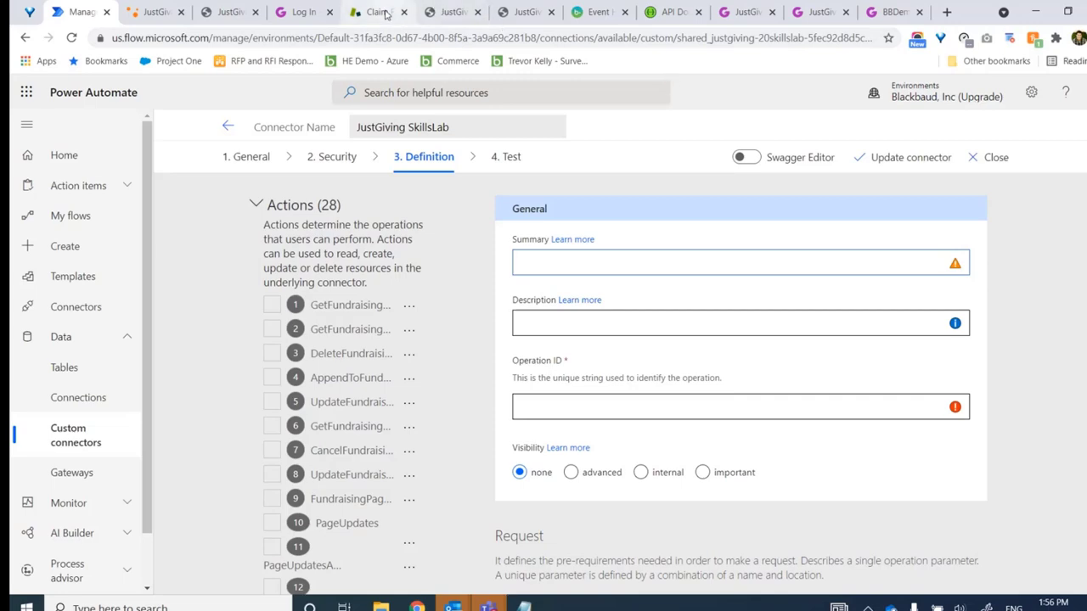
{"action": "left_click", "coordinate": [459, 15]}
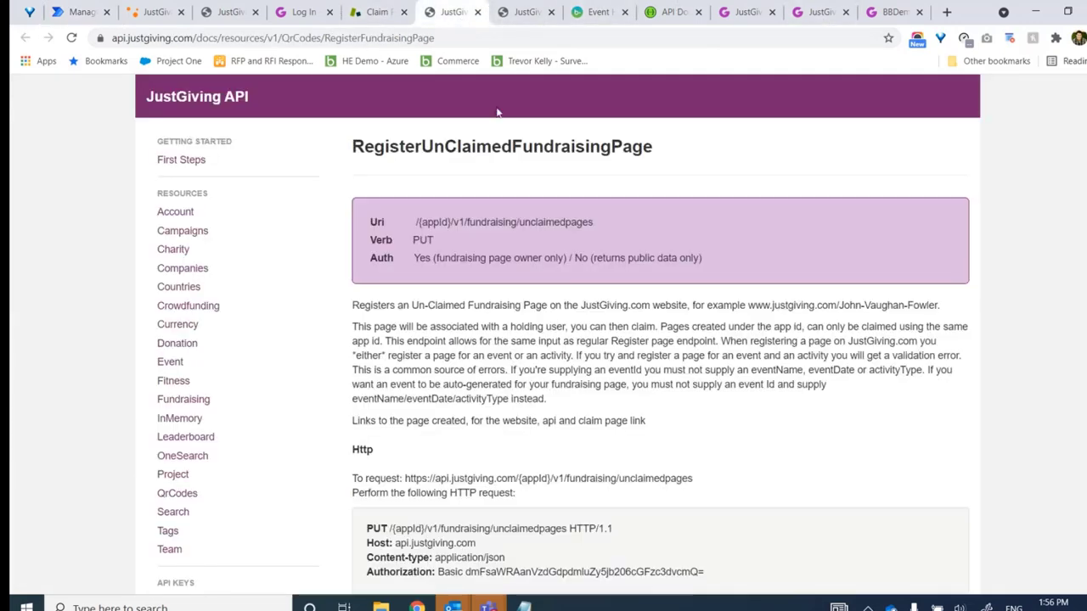
{"action": "double_click", "coordinate": [473, 149]}
{"action": "key", "text": "ctrl+c"}
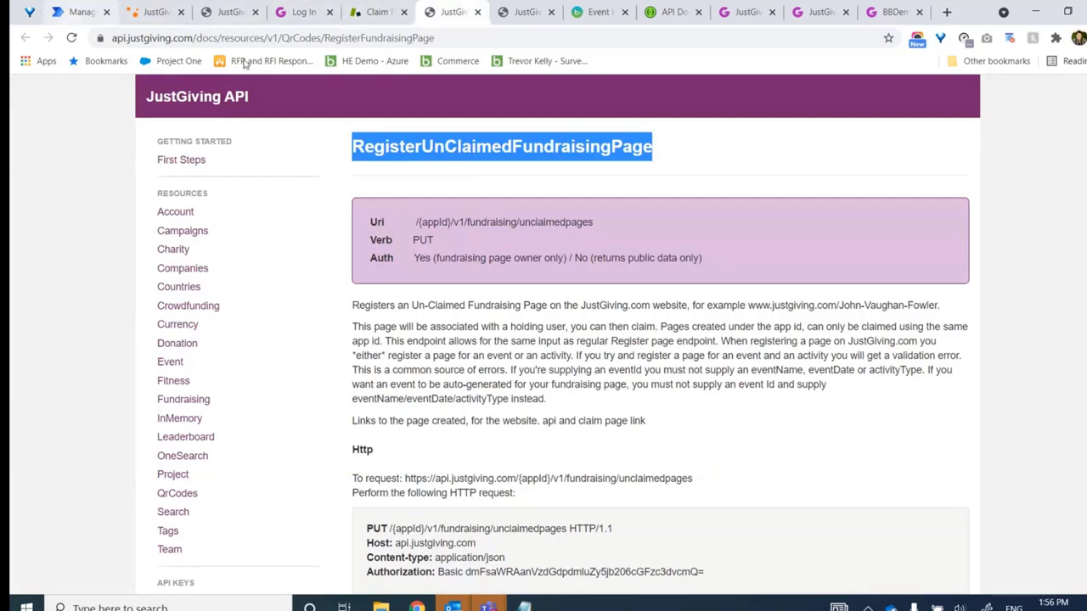
{"action": "left_click", "coordinate": [81, 12]}
Paste RegisterUnClaimedFundraisingPage into the action's Summary, Description and Operation ID
{"action": "key", "text": "ctrl+v"}
{"action": "left_click", "coordinate": [524, 328]}
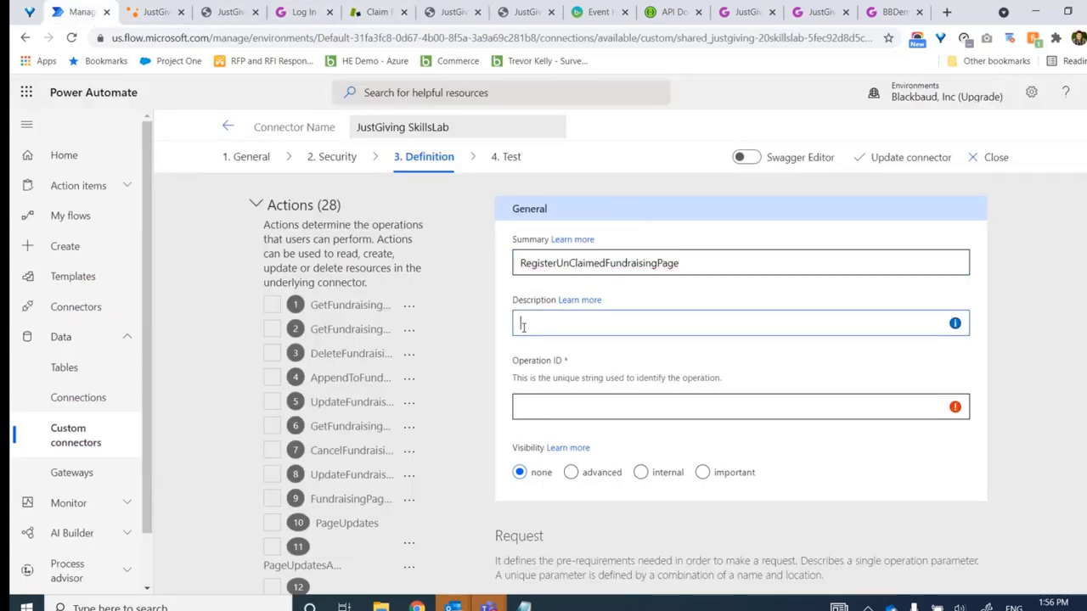
{"action": "key", "text": "ctrl+v"}
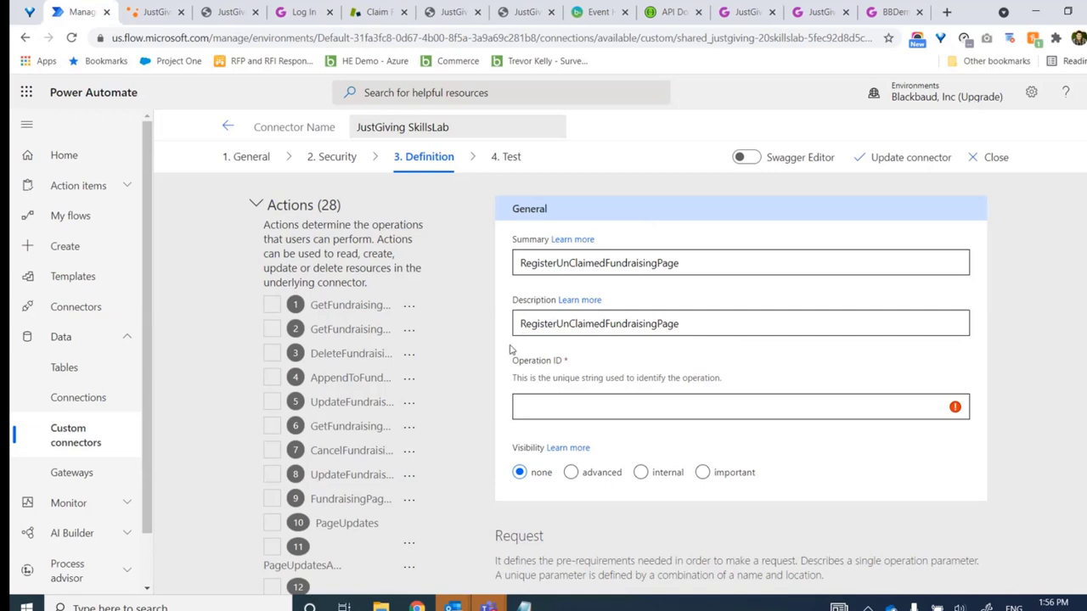
{"action": "left_click", "coordinate": [543, 411]}
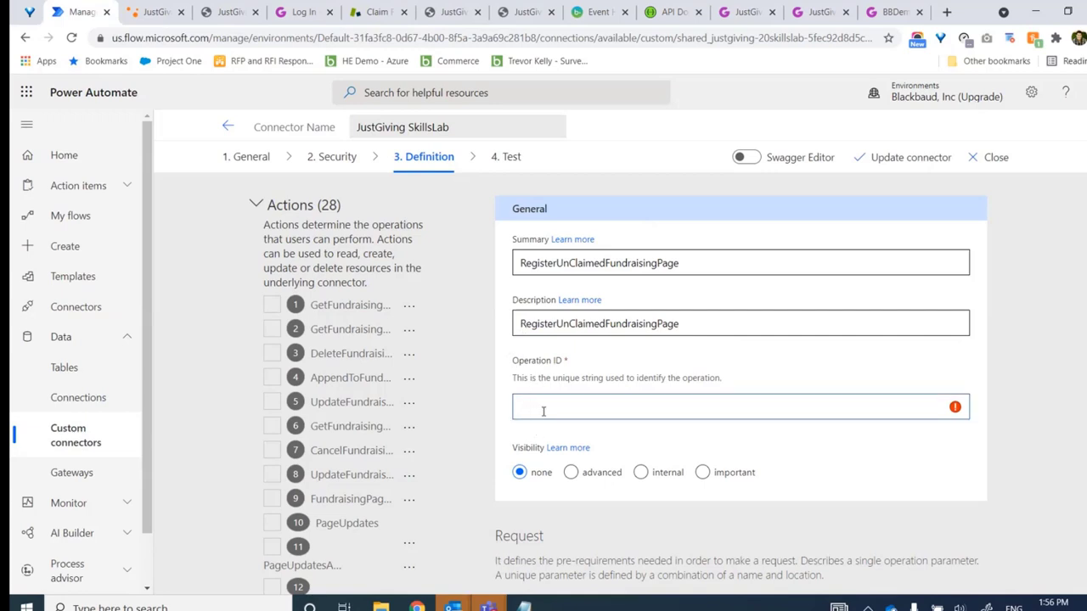
{"action": "key", "text": "ctrl+v"}
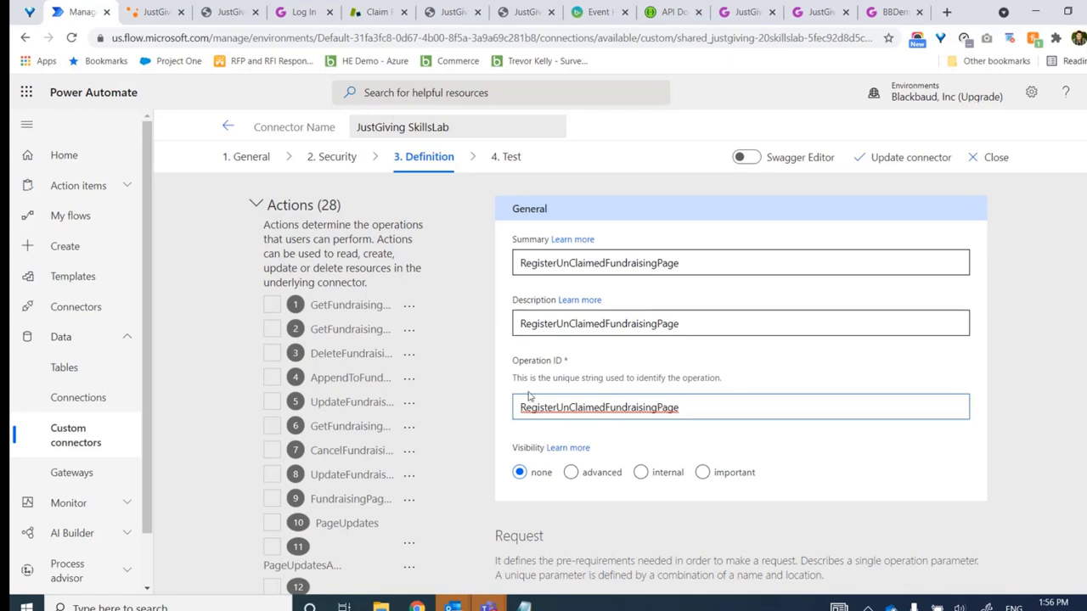
{"action": "left_click_drag", "start_coordinate": [518, 410], "coordinate": [722, 400]}
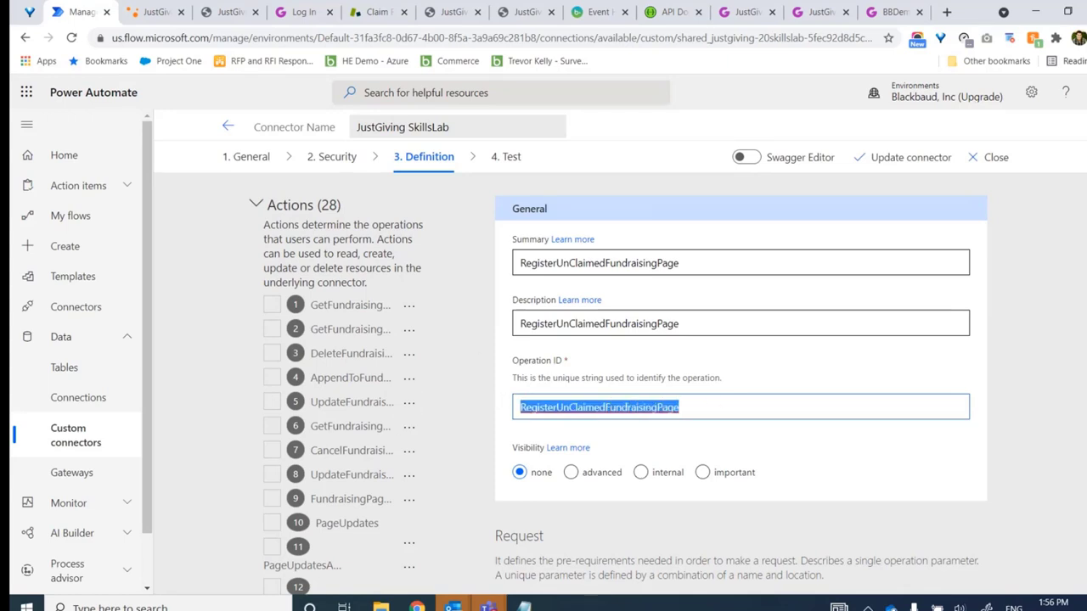
{"action": "scroll", "coordinate": [618, 384], "scroll_direction": "down", "scroll_amount": 3}
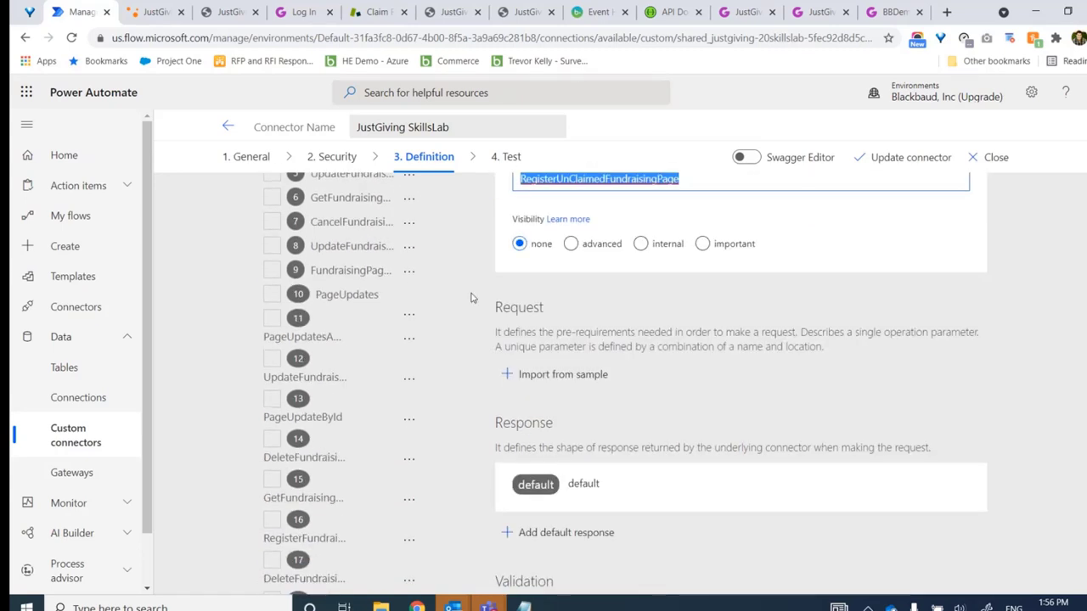
In Import from sample, set the request verb to PUT, matching the API docs
{"action": "left_click", "coordinate": [556, 374]}
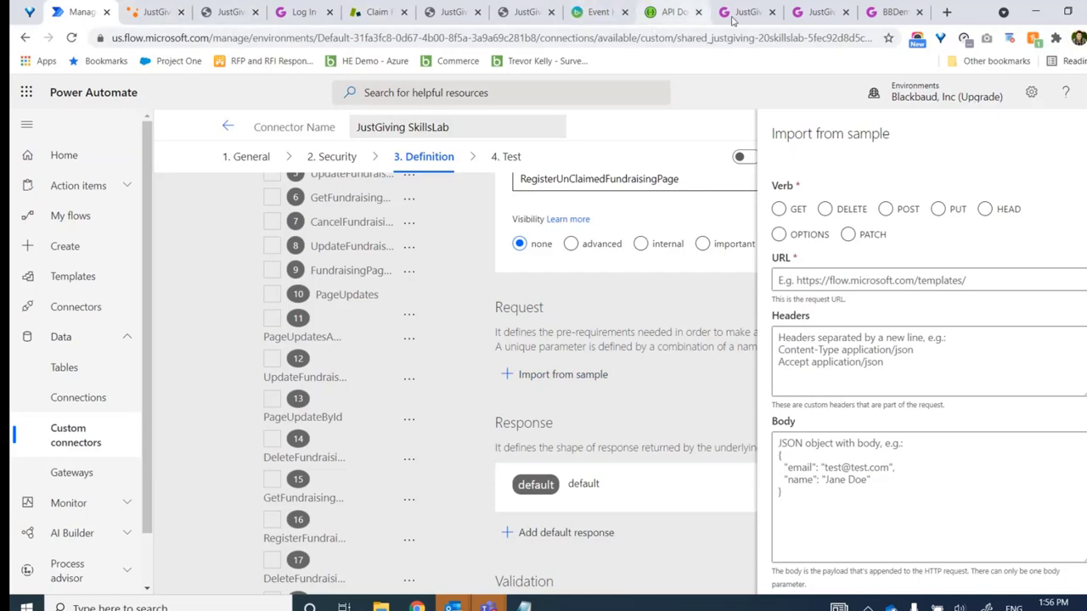
{"action": "left_click", "coordinate": [510, 15]}
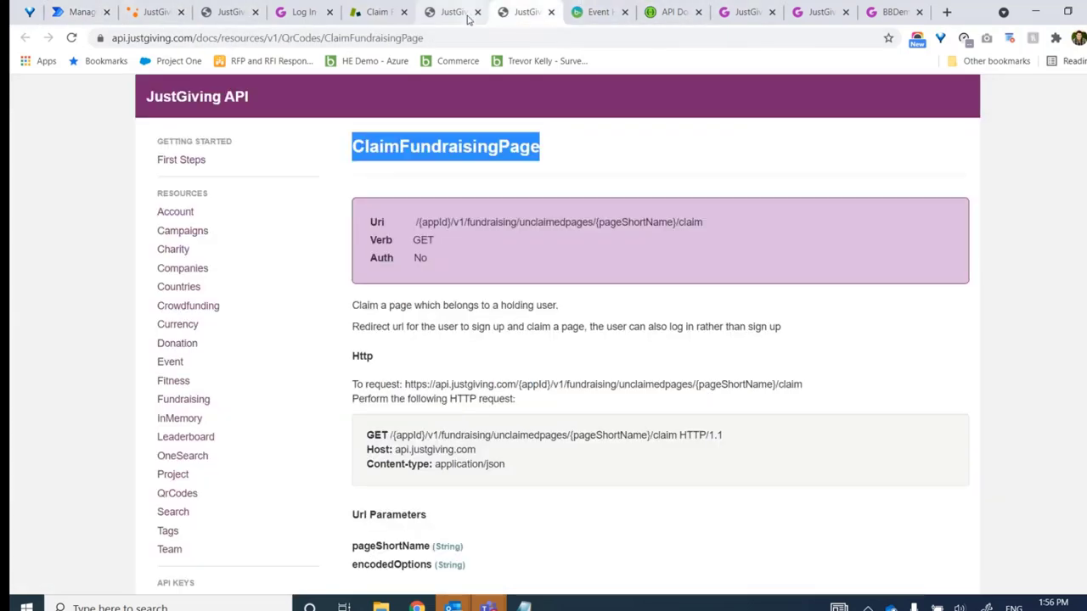
{"action": "left_click", "coordinate": [450, 14]}
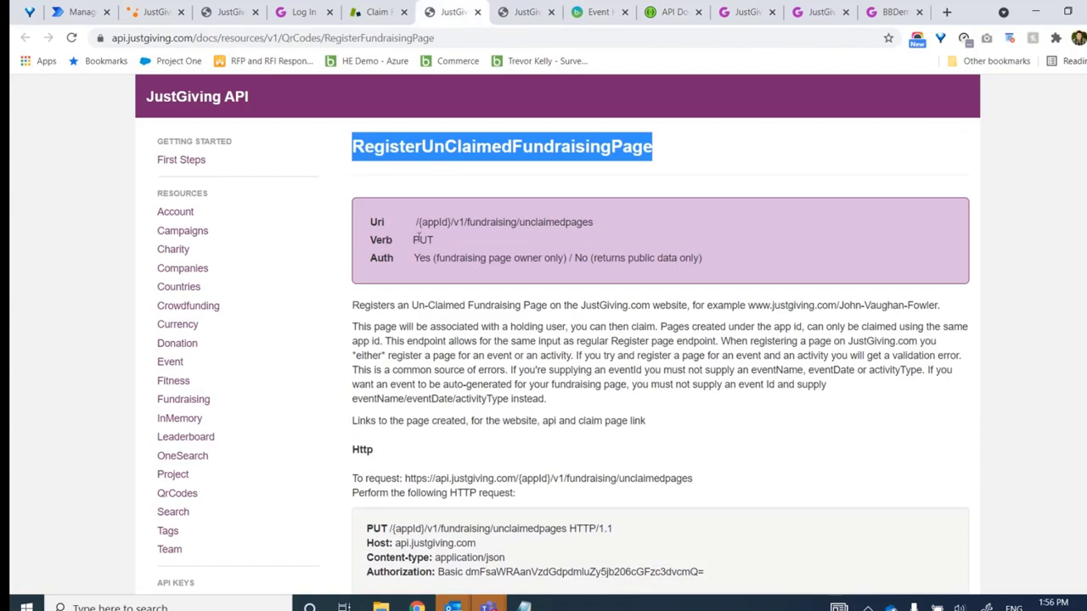
{"action": "left_click_drag", "start_coordinate": [412, 239], "coordinate": [439, 243]}
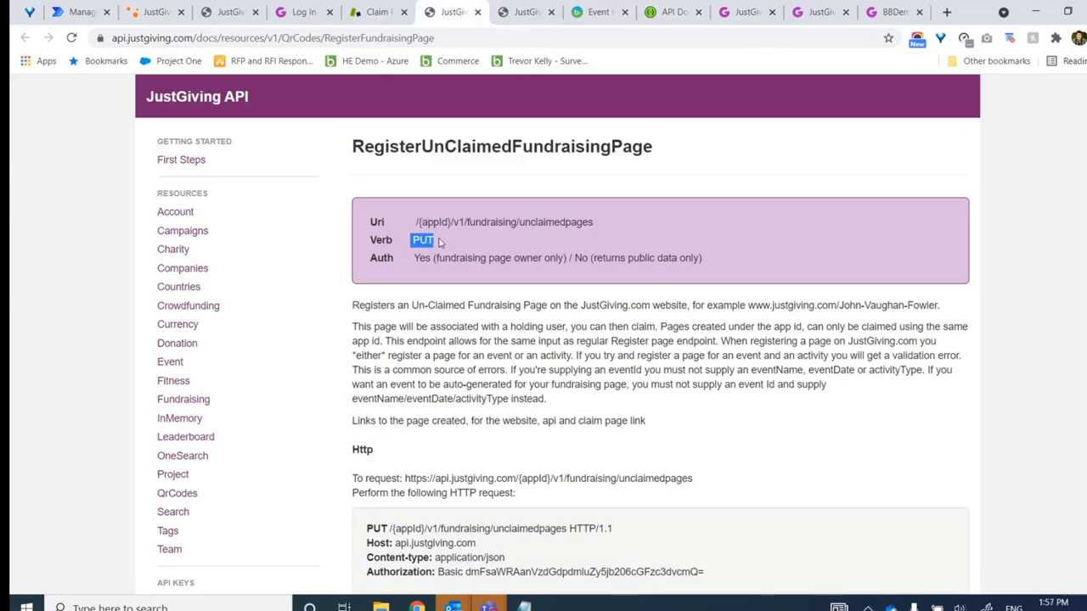
{"action": "left_click", "coordinate": [60, 13]}
{"action": "left_click", "coordinate": [957, 210]}
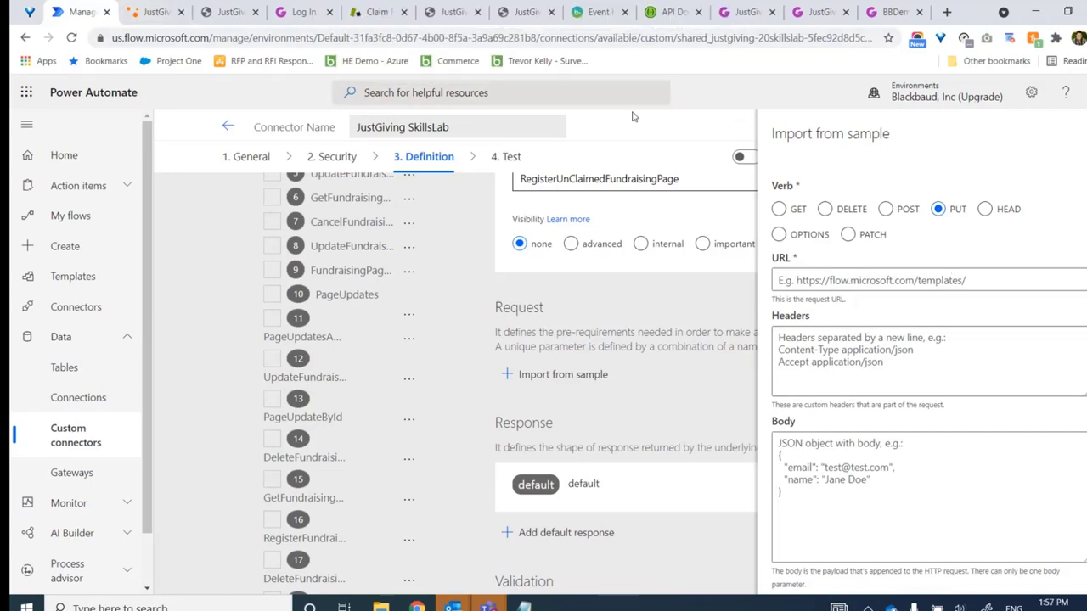
Enter the documented unclaimedpages URL as the sample URL, replacing {appId} with the real App ID
{"action": "left_click", "coordinate": [466, 14]}
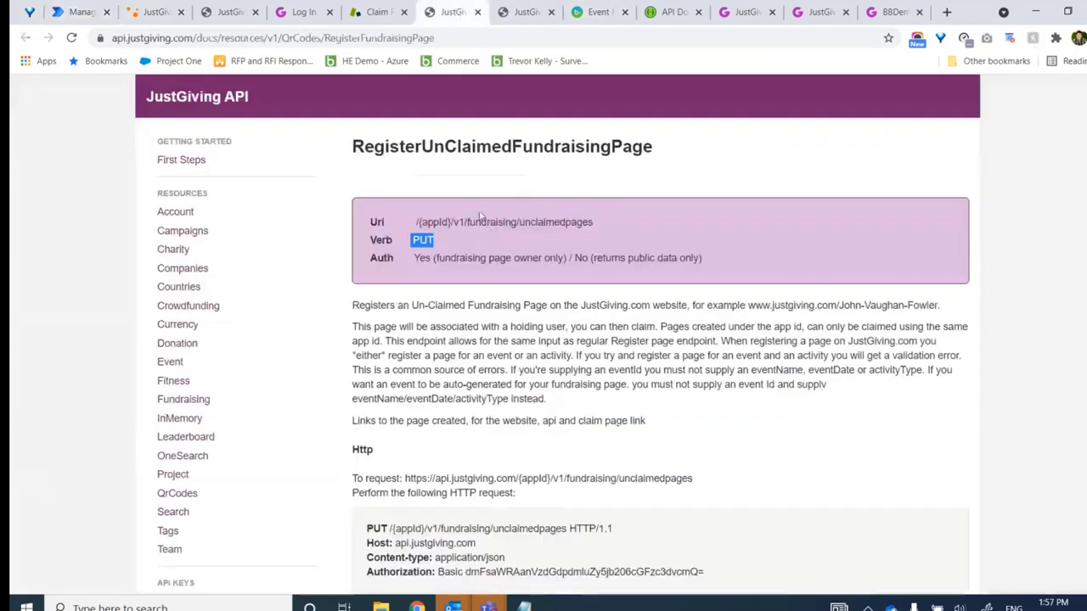
{"action": "left_click_drag", "start_coordinate": [405, 478], "coordinate": [696, 481]}
{"action": "key", "text": "ctrl+c"}
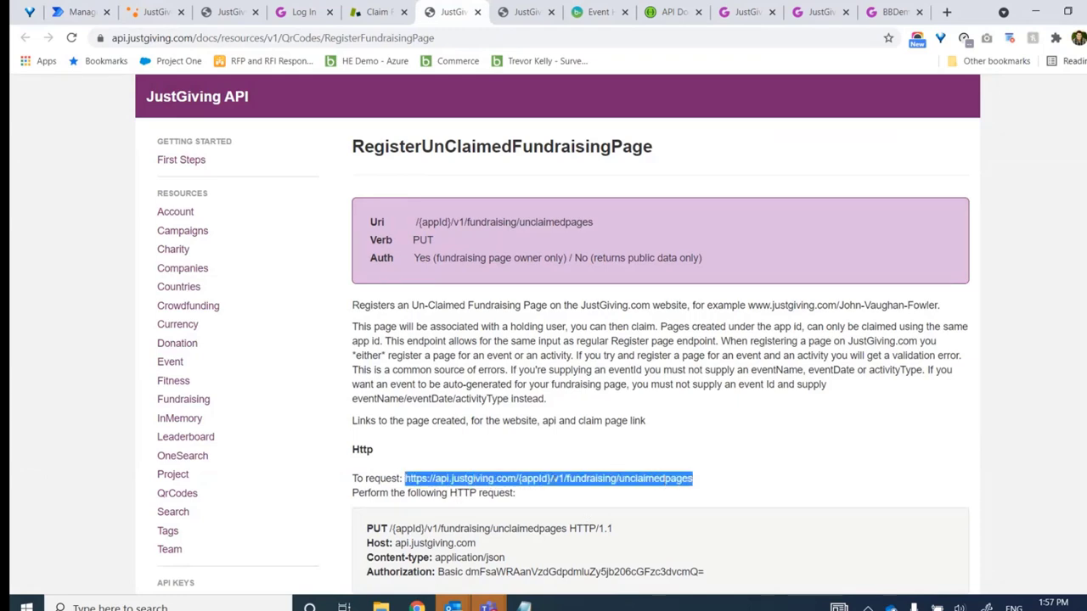
{"action": "left_click", "coordinate": [81, 12]}
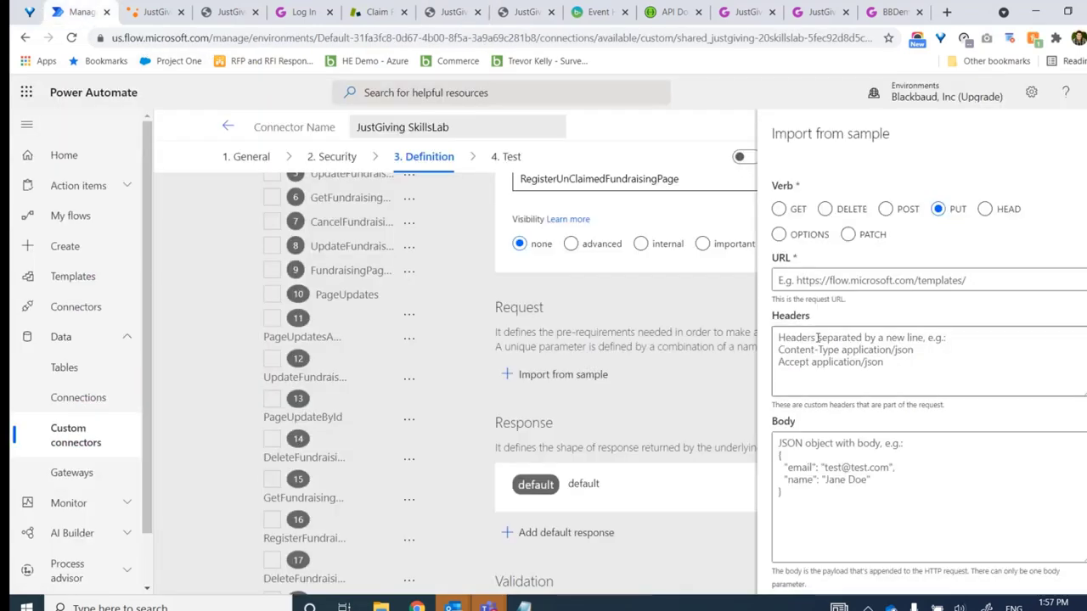
{"action": "left_click", "coordinate": [836, 279]}
{"action": "key", "text": "ctrl+v"}
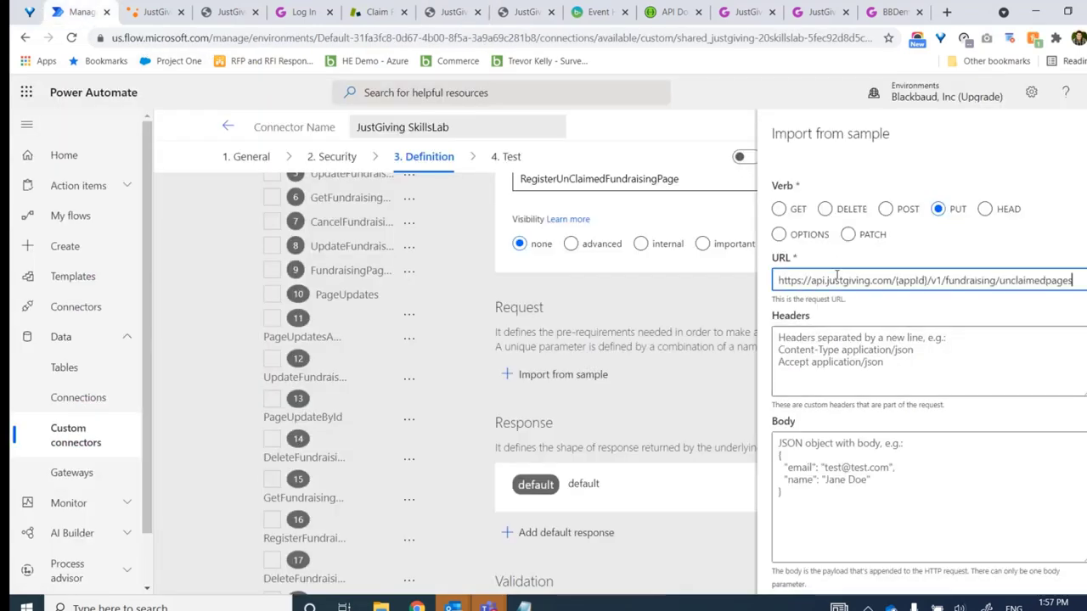
{"action": "left_click_drag", "start_coordinate": [926, 280], "coordinate": [895, 281]}
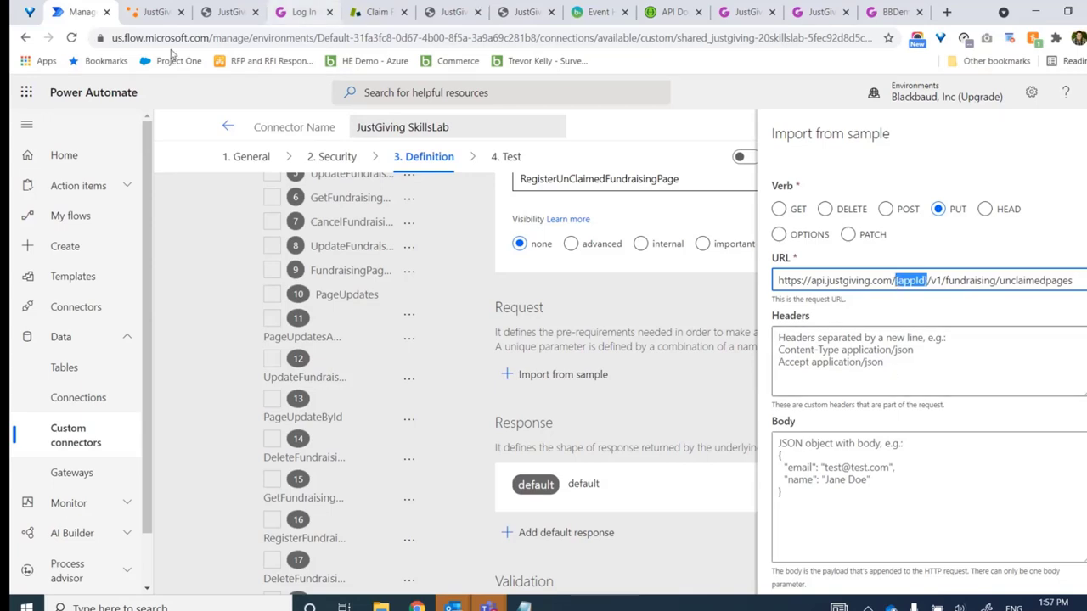
{"action": "left_click", "coordinate": [153, 12]}
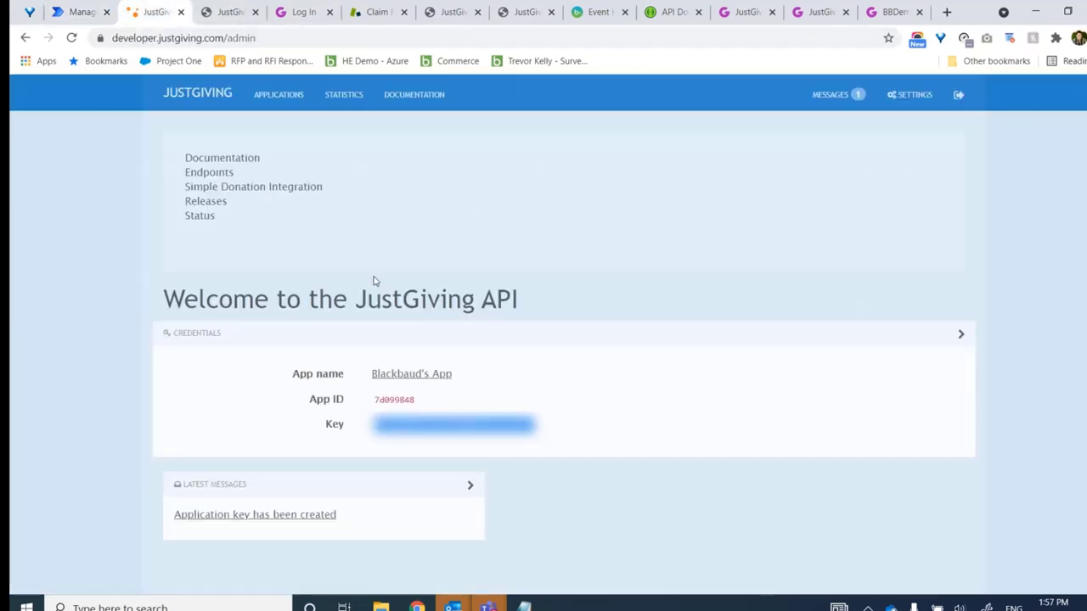
{"action": "double_click", "coordinate": [397, 401]}
{"action": "key", "text": "ctrl+c"}
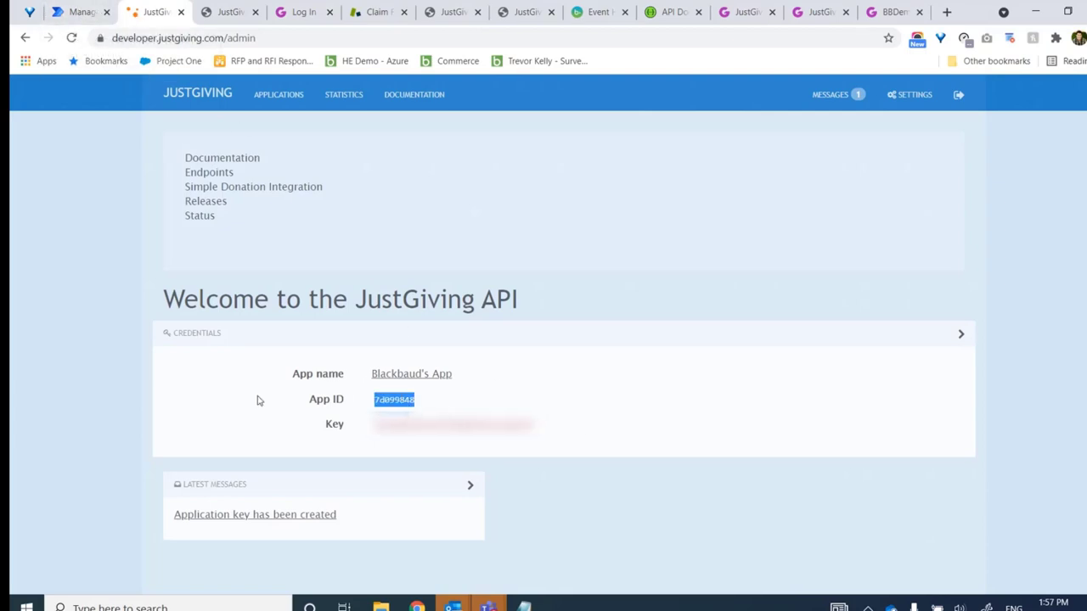
{"action": "left_click", "coordinate": [87, 19]}
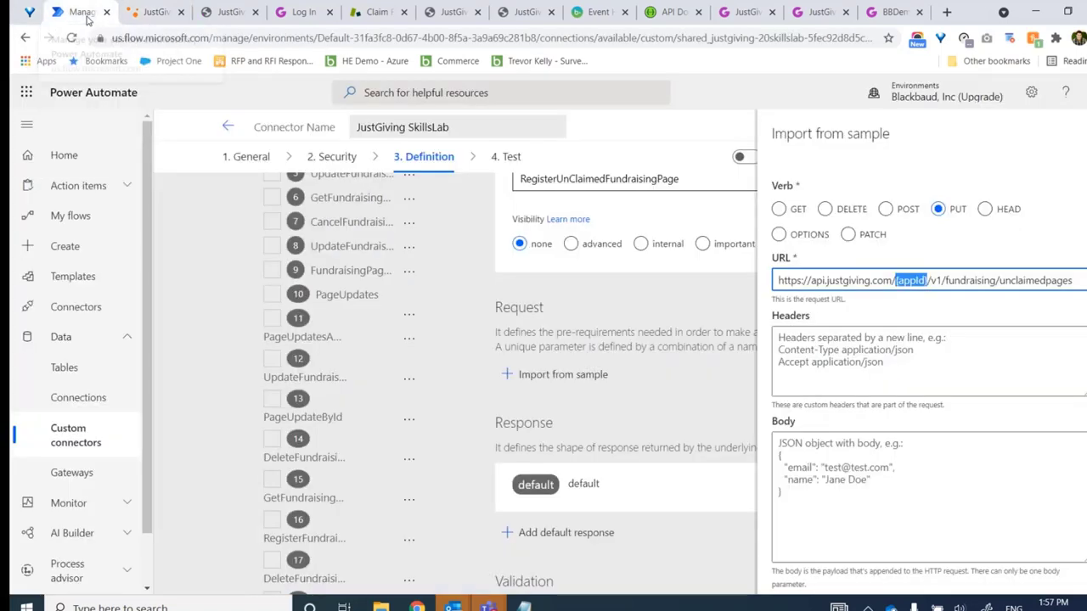
{"action": "key", "text": "ctrl+v"}
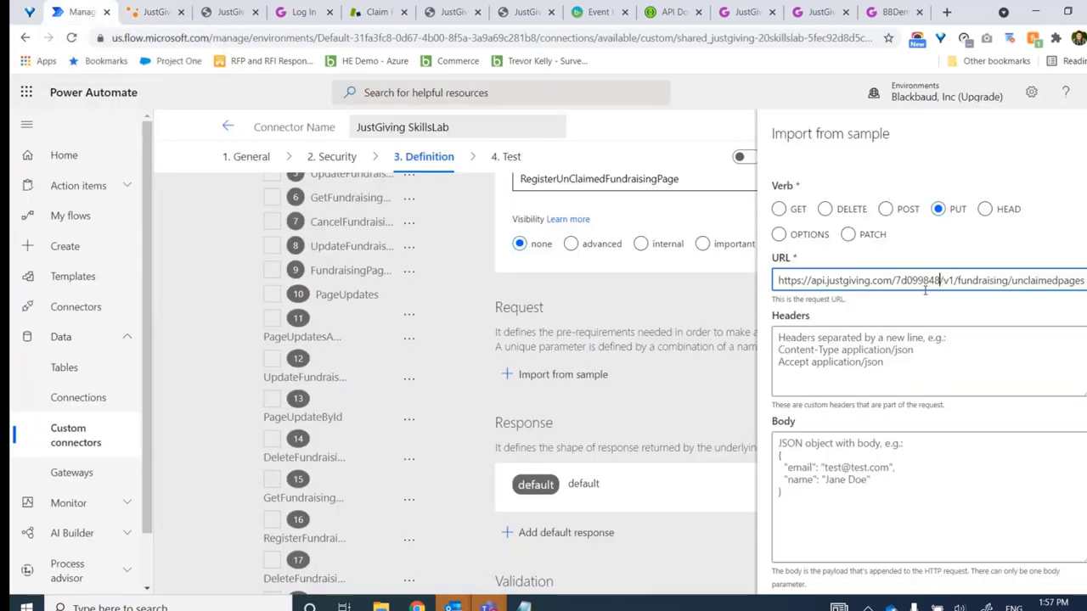
Add an x-application-key header holding the application key
{"action": "left_click", "coordinate": [870, 381]}
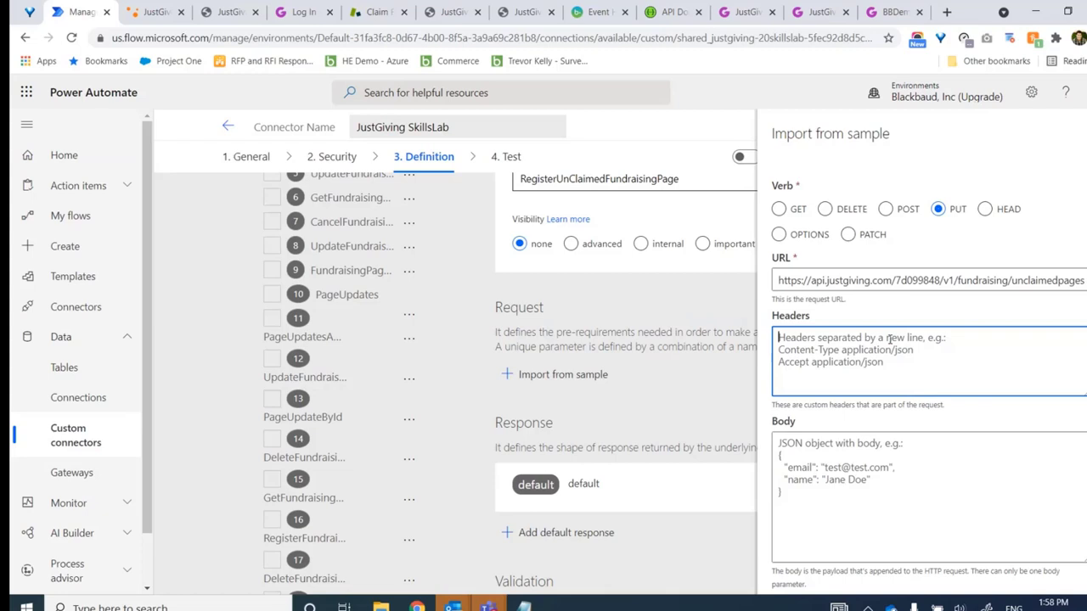
{"action": "type", "text": "x-app"}
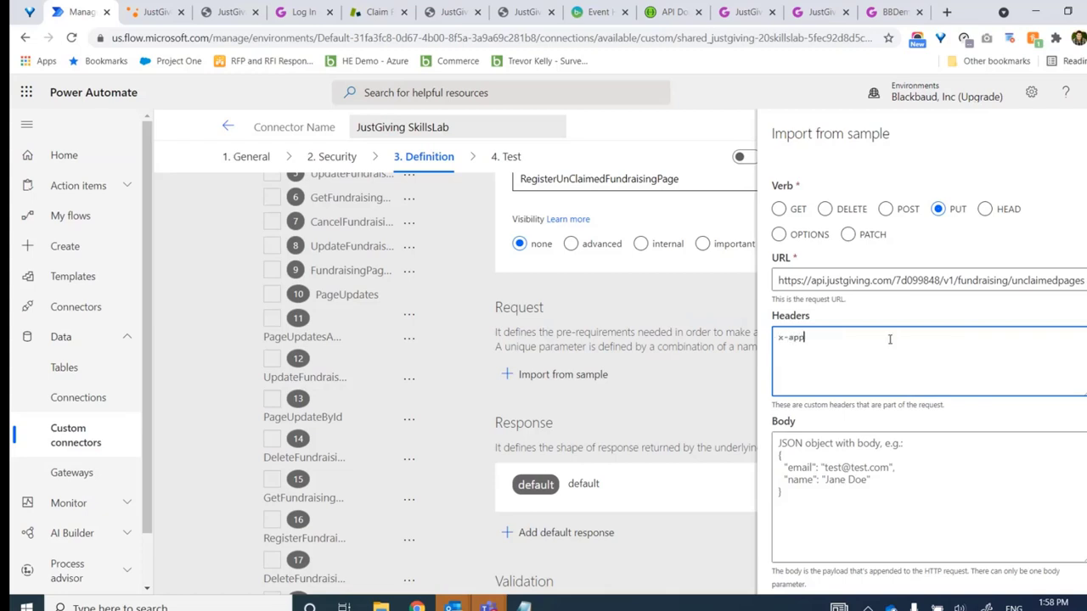
{"action": "type", "text": "lication-key"}
{"action": "left_click", "coordinate": [164, 19]}
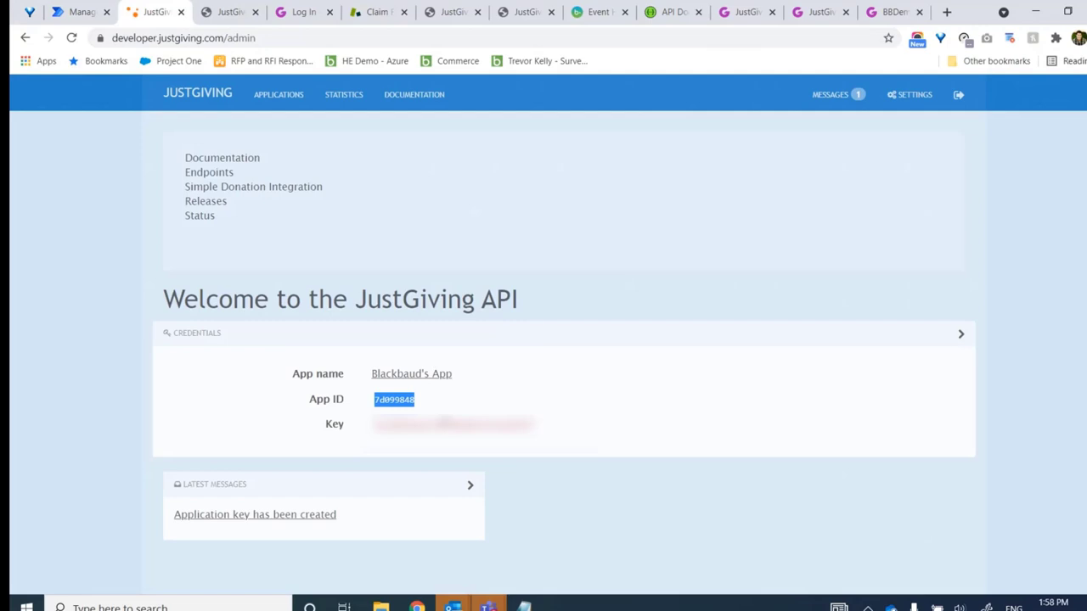
{"action": "left_click", "coordinate": [86, 15]}
{"action": "key", "text": "ctrl+v"}
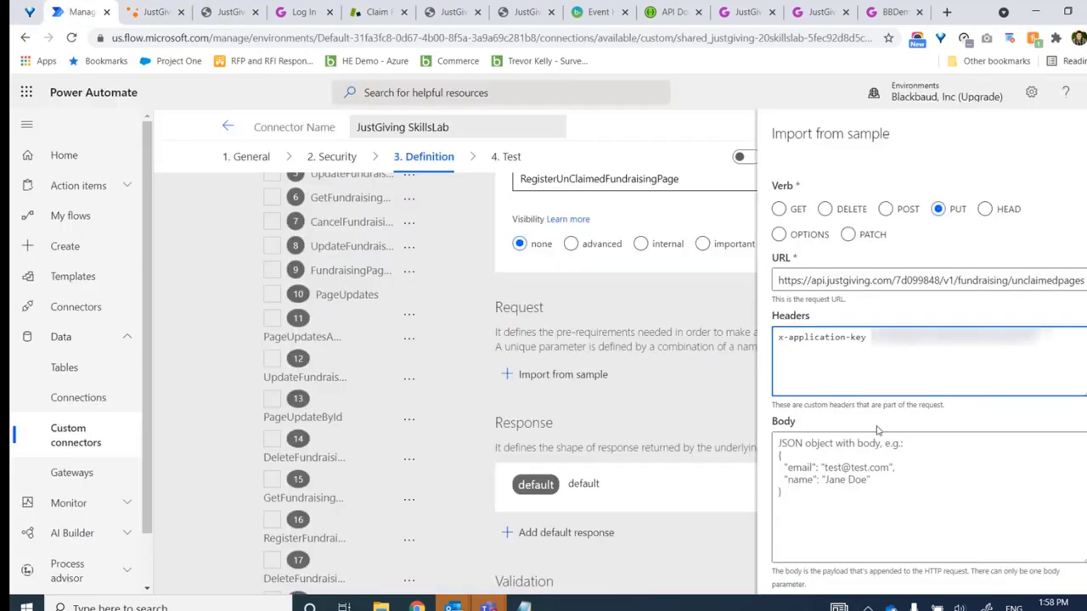
{"action": "left_click", "coordinate": [873, 446]}
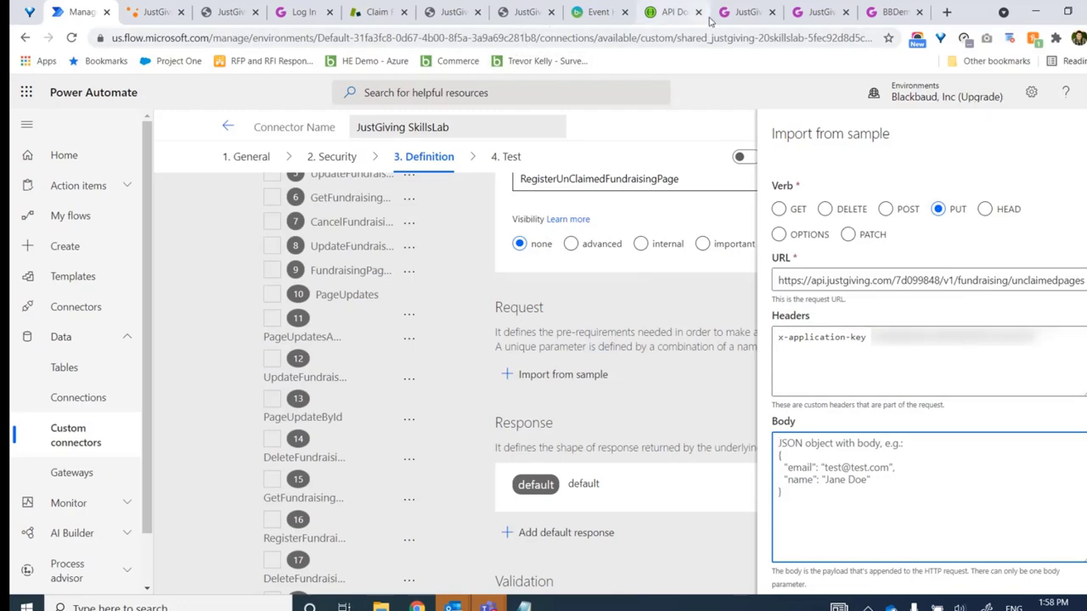
Paste the documented RegisterUnClaimedFundraisingPage JSON body, ending with isGiftAidable, into the sample Body
{"action": "left_click", "coordinate": [439, 12]}
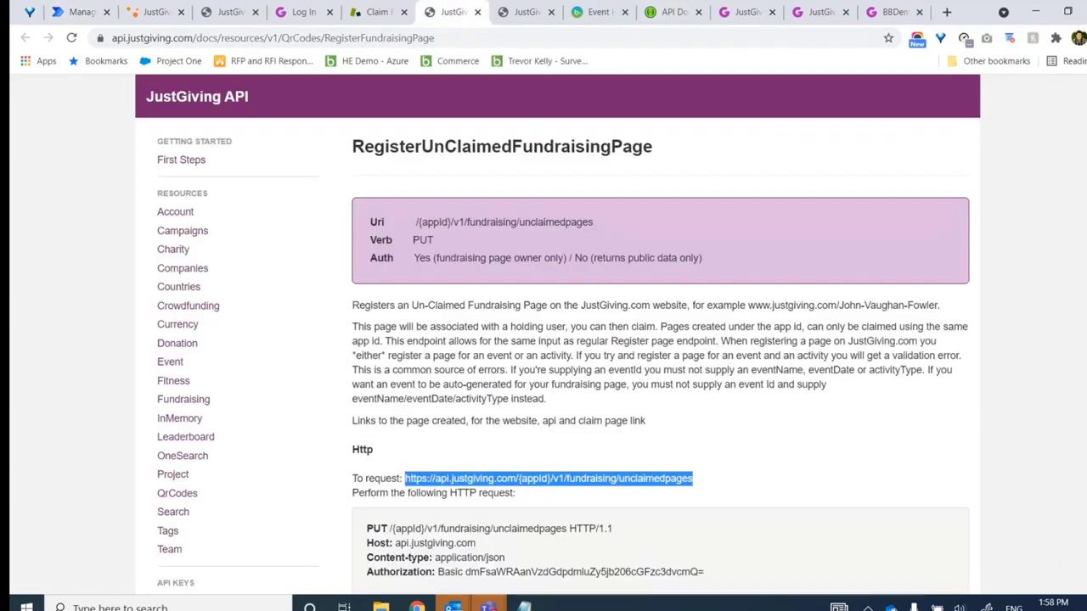
{"action": "scroll", "coordinate": [660, 339], "scroll_direction": "down", "scroll_amount": 4}
{"action": "scroll", "coordinate": [594, 368], "scroll_direction": "down", "scroll_amount": 1}
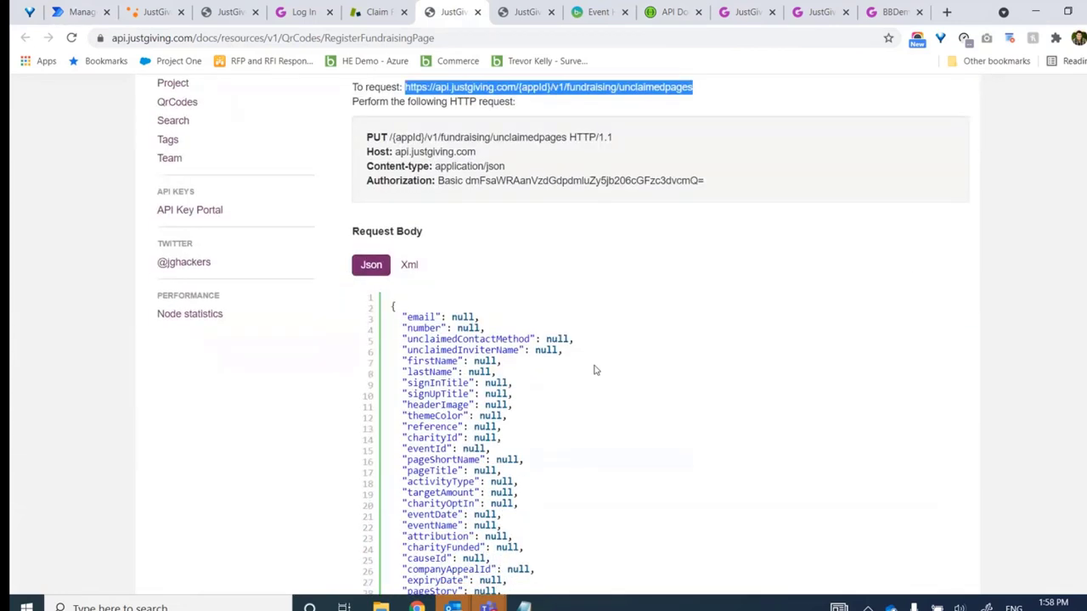
{"action": "left_click_drag", "start_coordinate": [392, 306], "coordinate": [487, 446]}
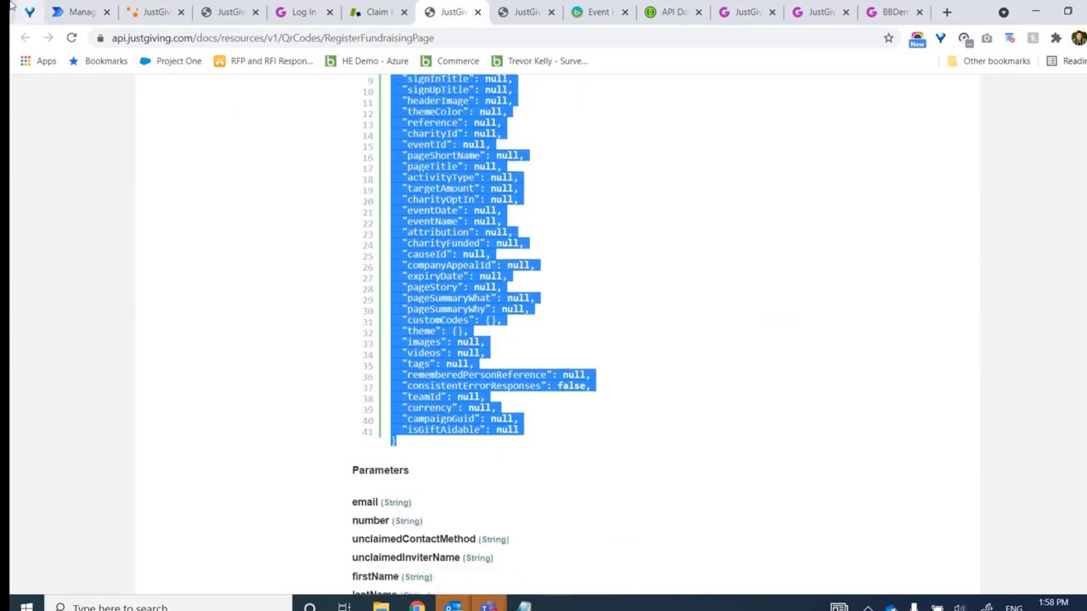
{"action": "left_click", "coordinate": [64, 14]}
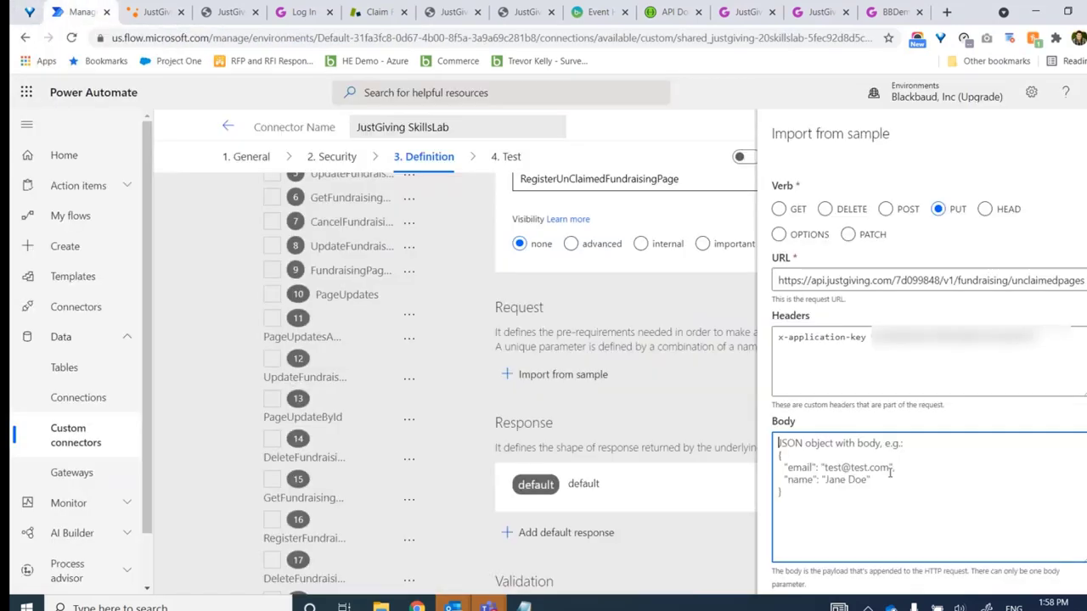
{"action": "key", "text": "ctrl+v"}
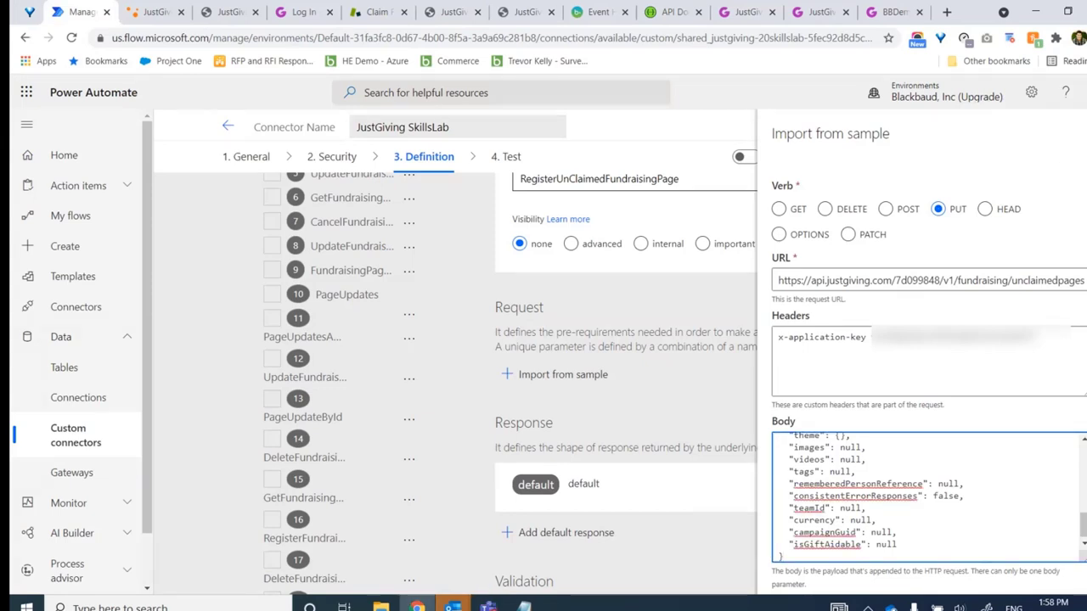
{"action": "scroll", "coordinate": [926, 383], "scroll_direction": "down", "scroll_amount": 3}
Import the sample as the PUT request definition and update the JustGiving SkillsLab connector
{"action": "left_click", "coordinate": [825, 567]}
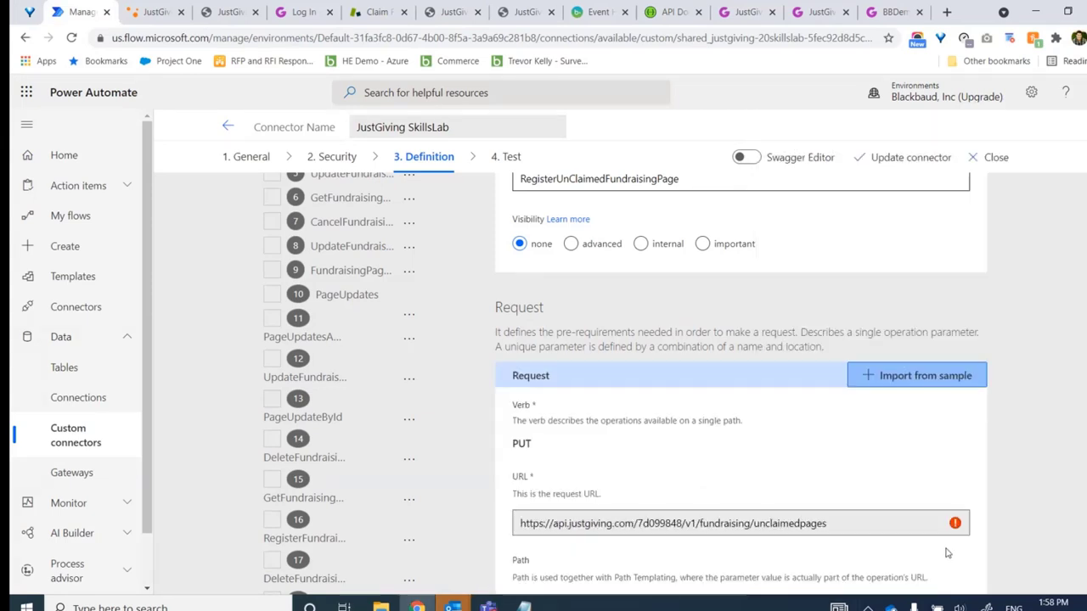
{"action": "scroll", "coordinate": [625, 382], "scroll_direction": "down", "scroll_amount": 5}
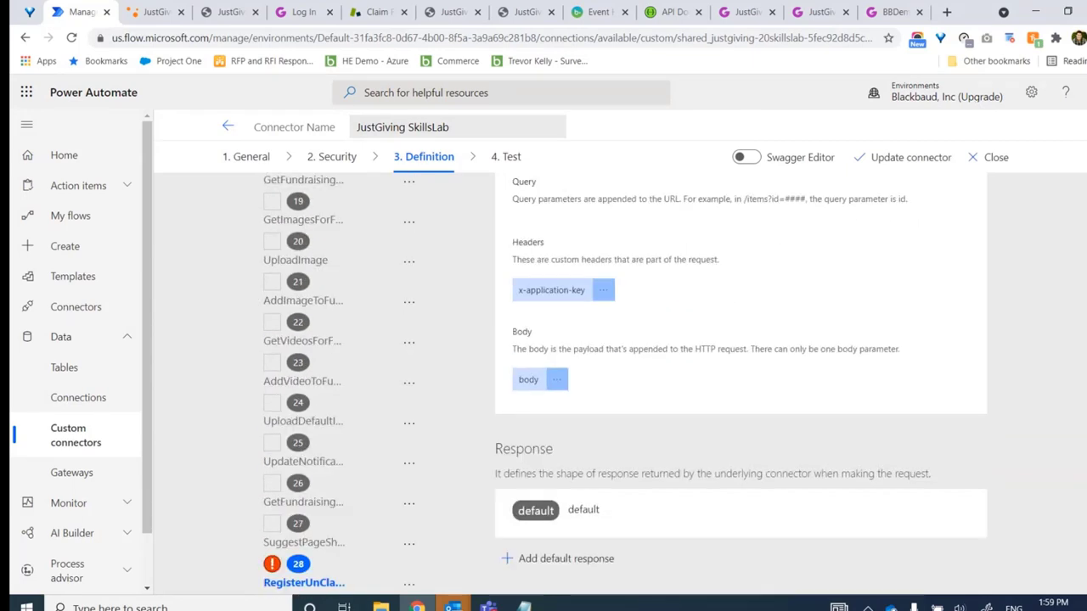
{"action": "scroll", "coordinate": [625, 382], "scroll_direction": "down", "scroll_amount": 1}
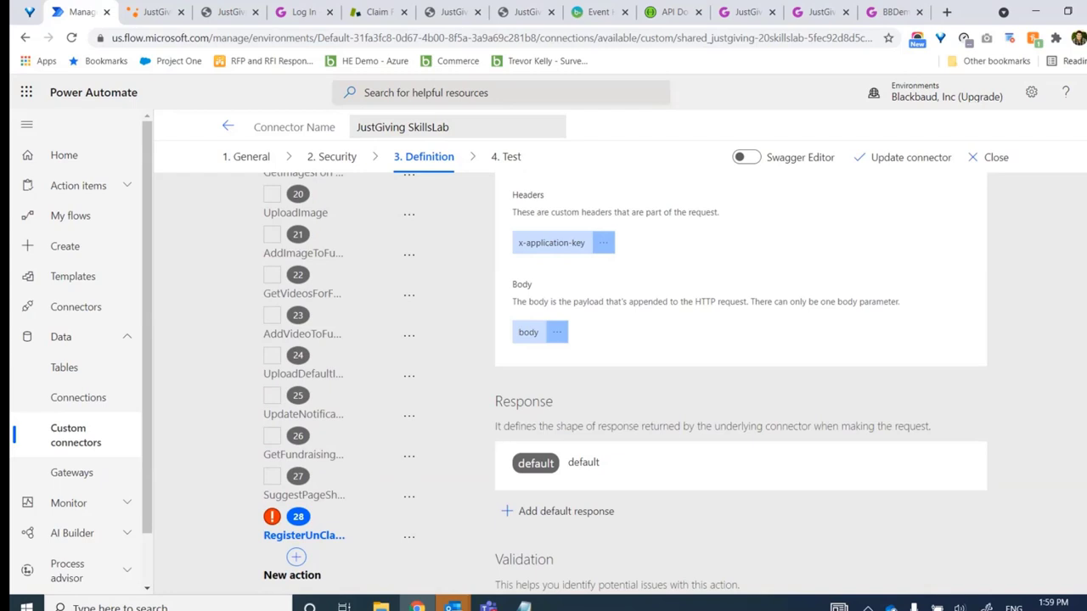
{"action": "scroll", "coordinate": [618, 384], "scroll_direction": "down", "scroll_amount": 1}
{"action": "left_click", "coordinate": [910, 157]}
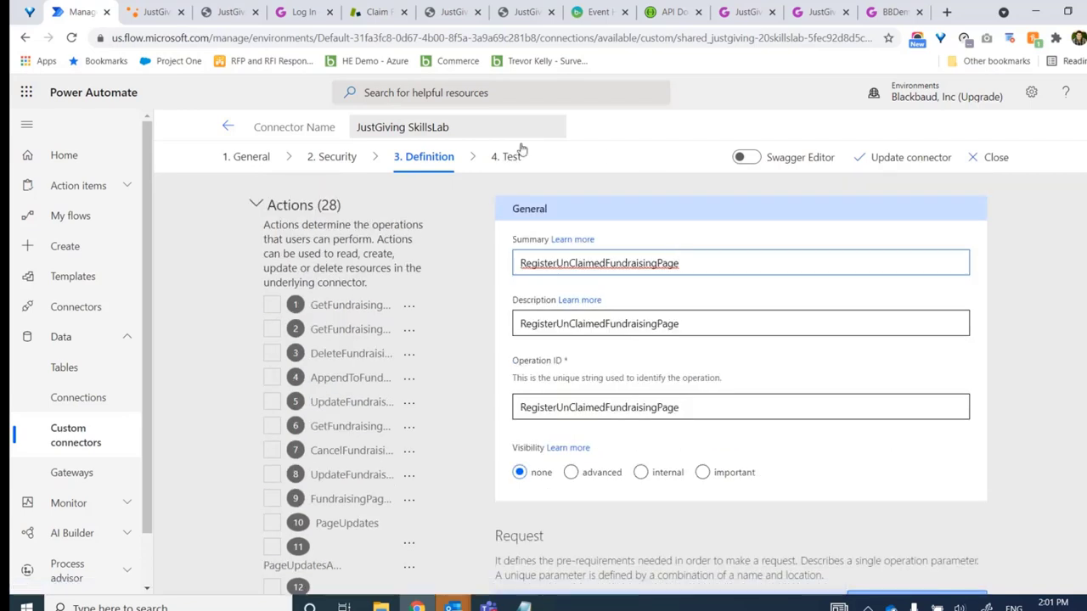
On the connector's Test step, pick the RegisterUnClaimedFundraisingPage operation
{"action": "left_click", "coordinate": [506, 157]}
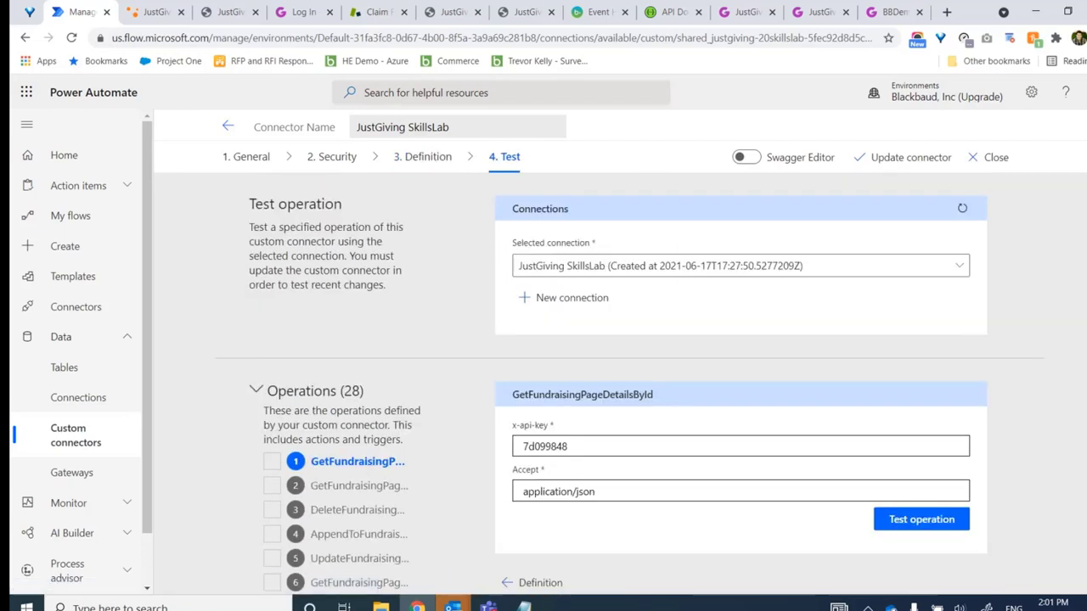
{"action": "scroll", "coordinate": [739, 382], "scroll_direction": "down", "scroll_amount": 5}
{"action": "scroll", "coordinate": [929, 559], "scroll_direction": "down", "scroll_amount": 3}
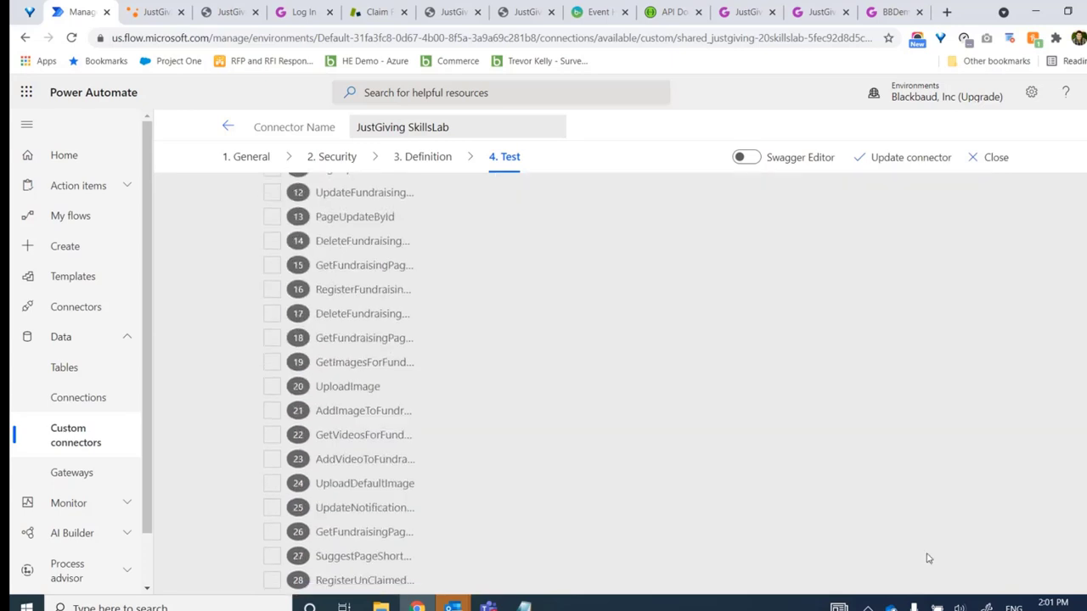
{"action": "left_click", "coordinate": [370, 580]}
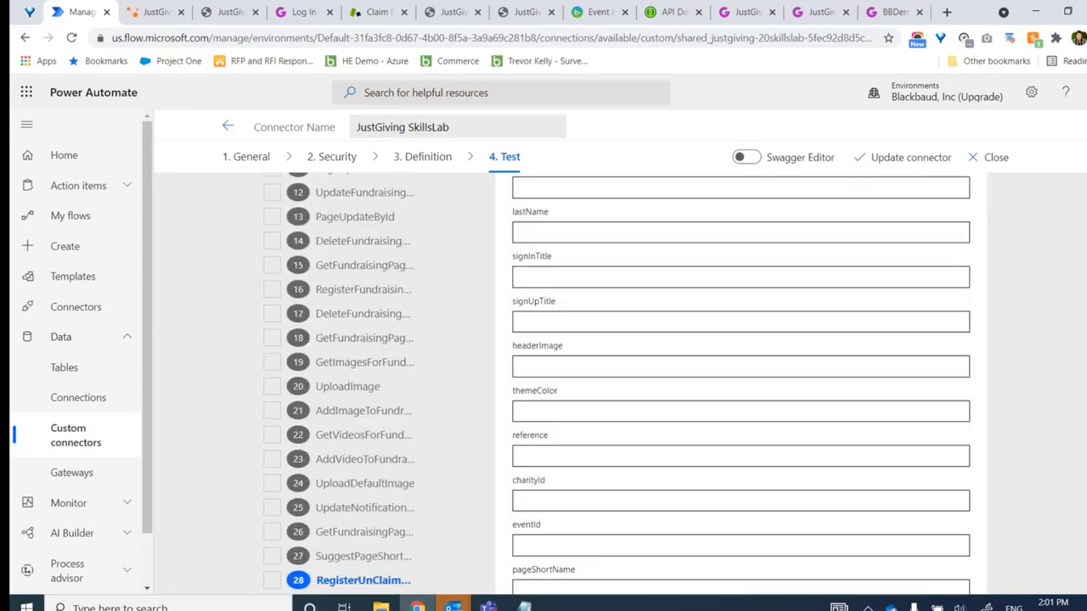
{"action": "scroll", "coordinate": [585, 356], "scroll_direction": "up", "scroll_amount": 5}
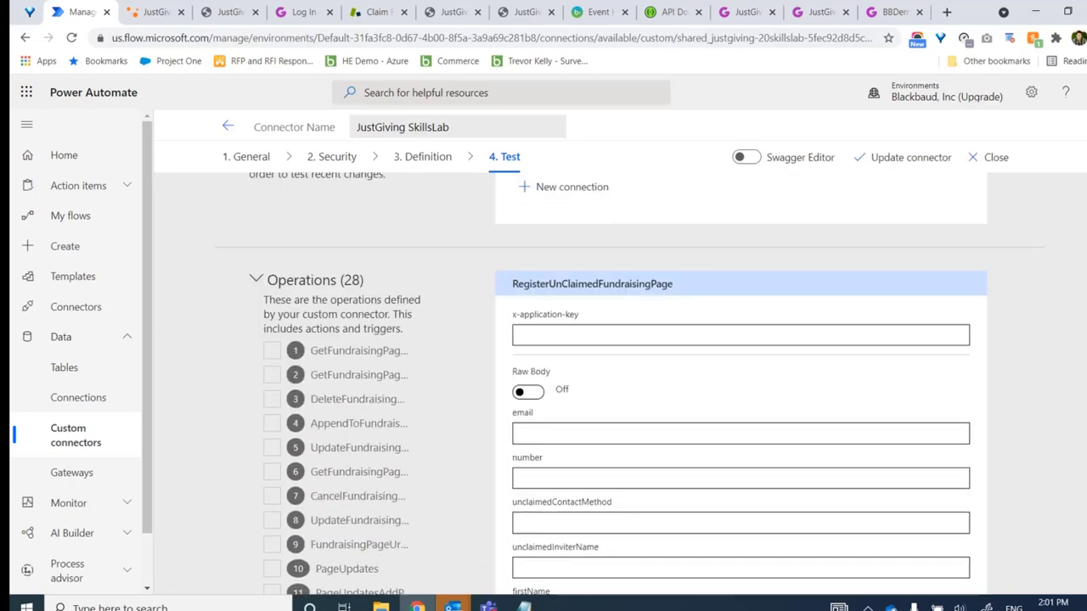
Fill x-application-key with the application key from the JustGiving developer page
{"action": "left_click", "coordinate": [583, 333]}
{"action": "left_click", "coordinate": [584, 333]}
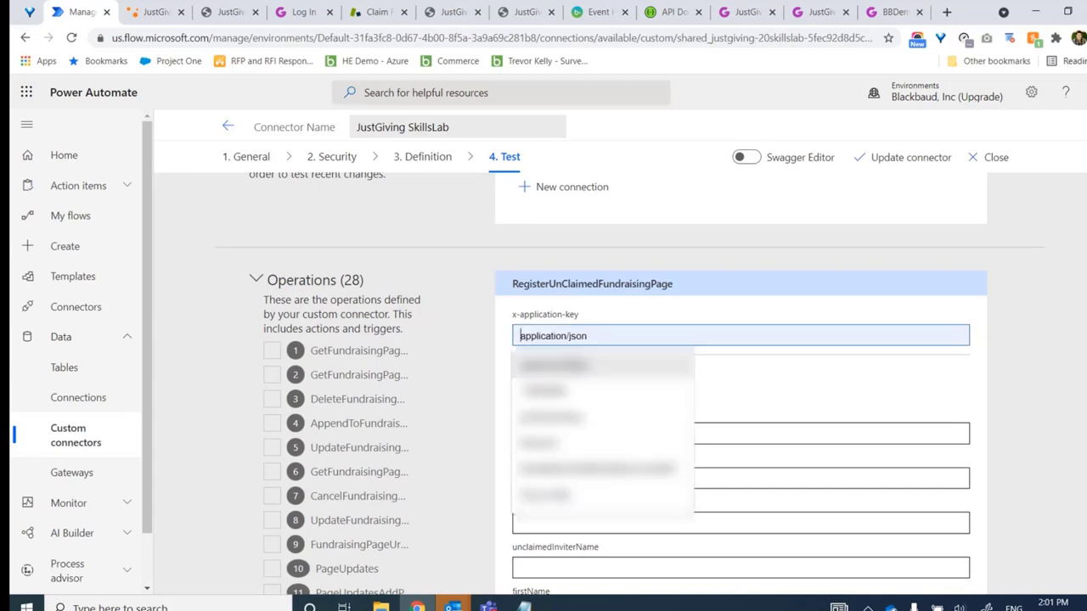
{"action": "left_click", "coordinate": [150, 13]}
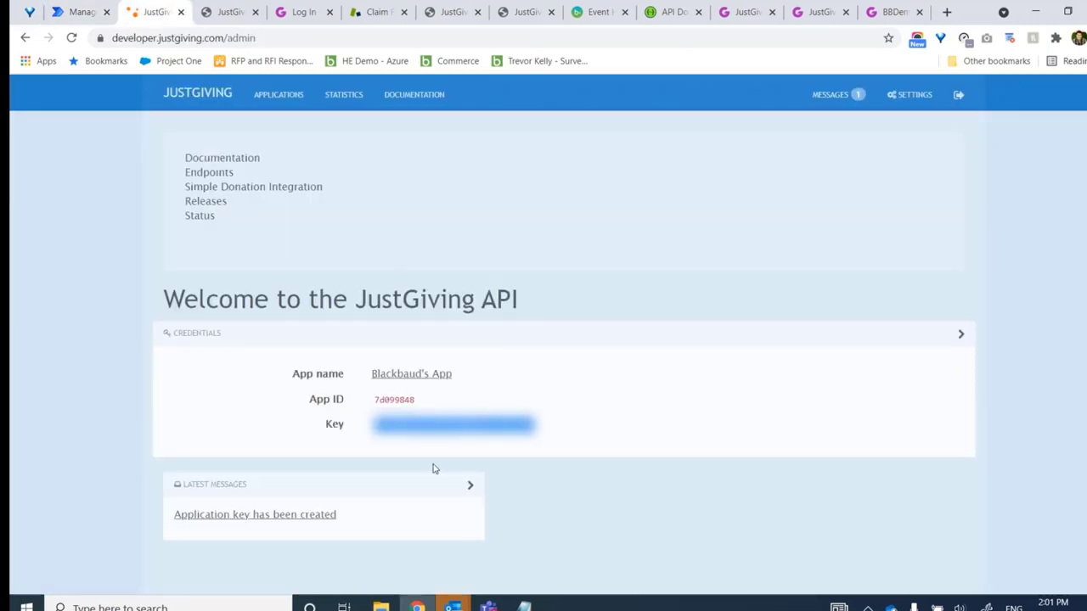
{"action": "left_click", "coordinate": [89, 14]}
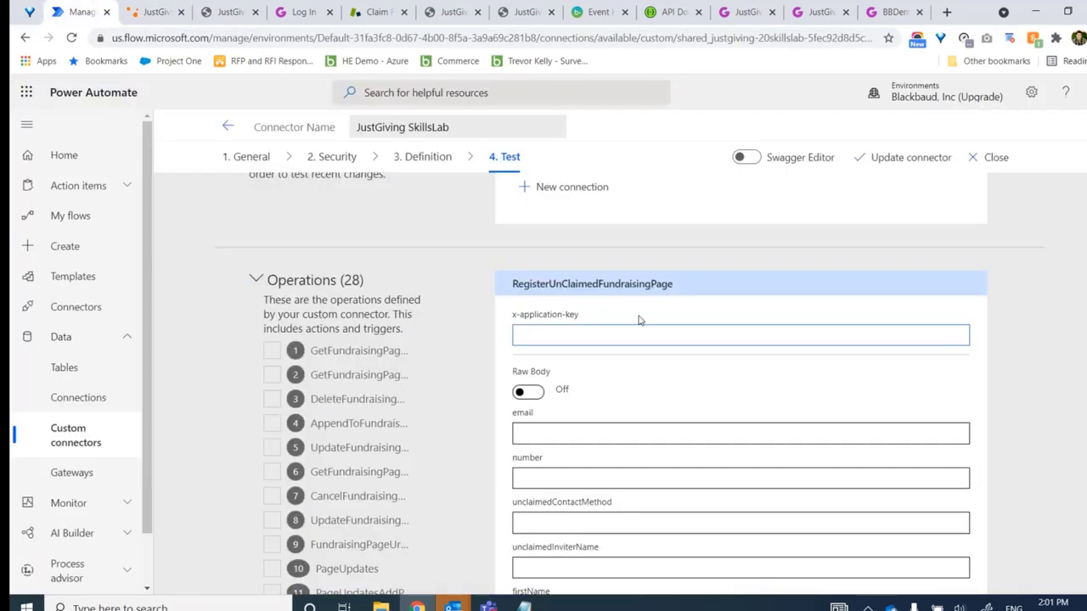
{"action": "key", "text": "ctrl+v"}
Enter the contact's e-mail address and set unclaimedContactMethod to email
{"action": "left_click", "coordinate": [586, 433]}
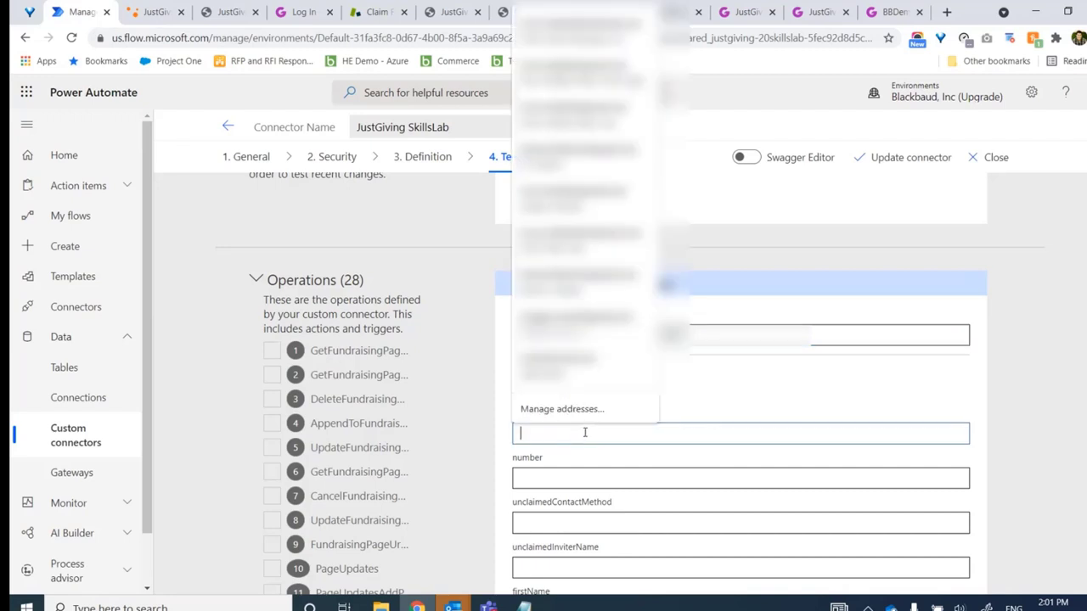
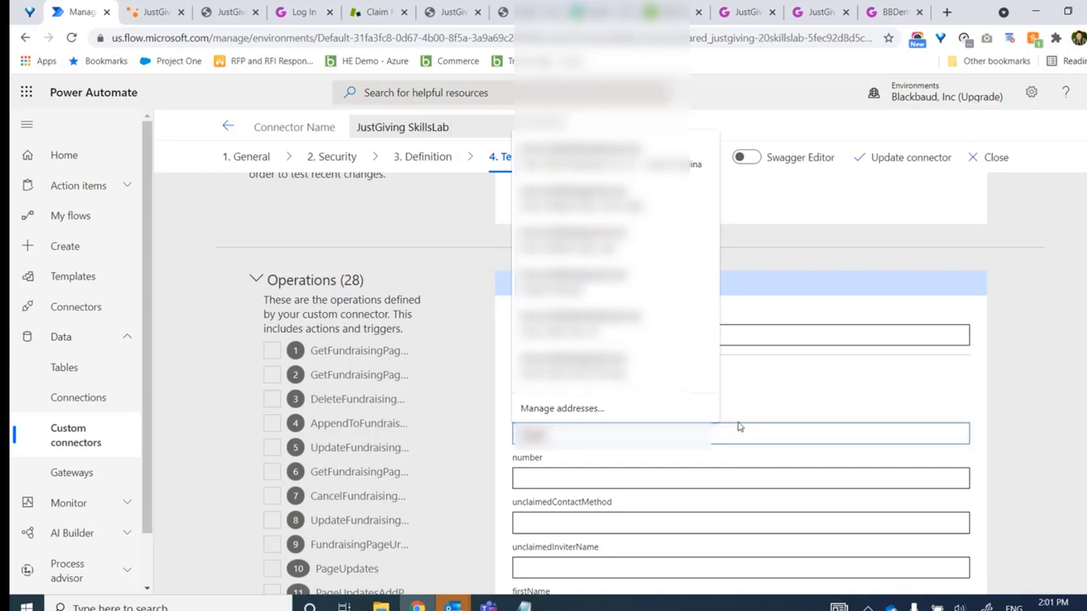
{"action": "key", "text": "Tab"}
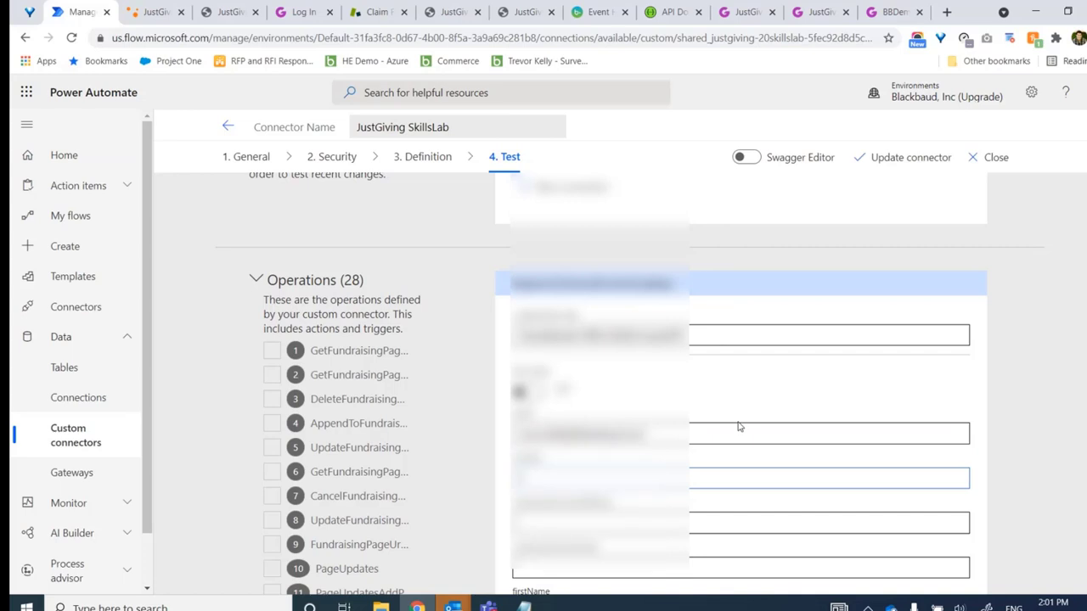
{"action": "scroll", "coordinate": [572, 344], "scroll_direction": "down", "scroll_amount": 5}
{"action": "left_click", "coordinate": [571, 343]}
{"action": "left_click", "coordinate": [536, 375]}
Fill unclaimedInviterName, firstName and lastName with the inviter's full, first and last names
{"action": "left_click", "coordinate": [689, 384]}
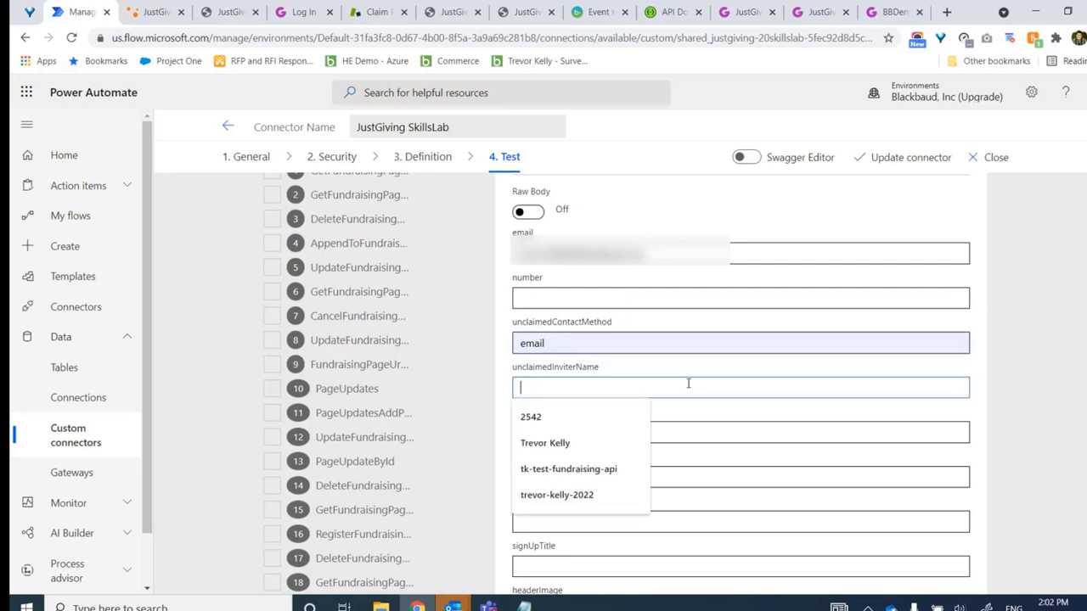
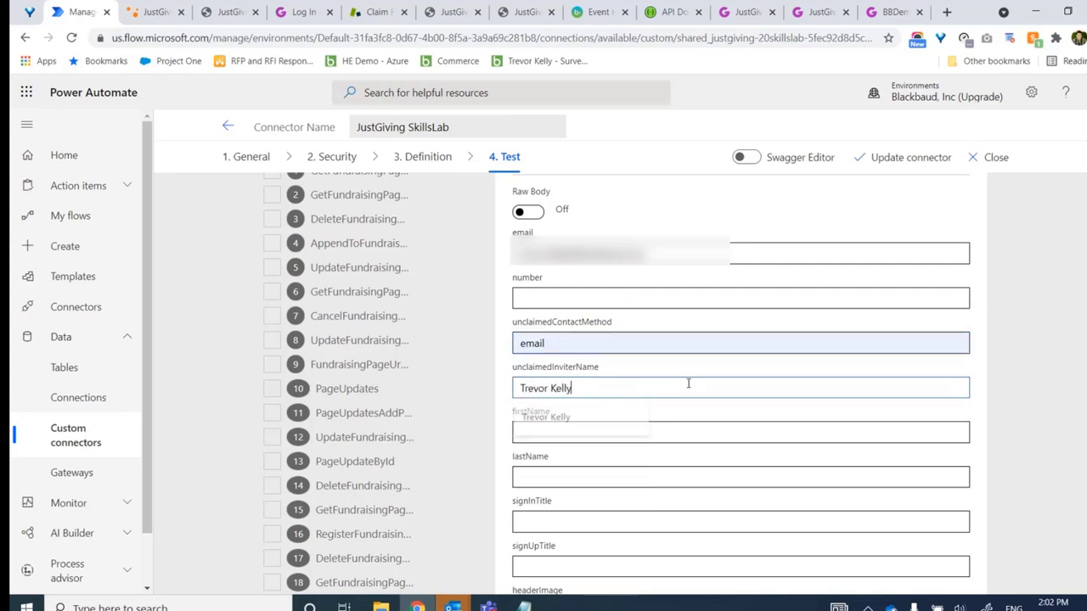
{"action": "key", "text": "Tab"}
{"action": "key", "text": "Tab"}
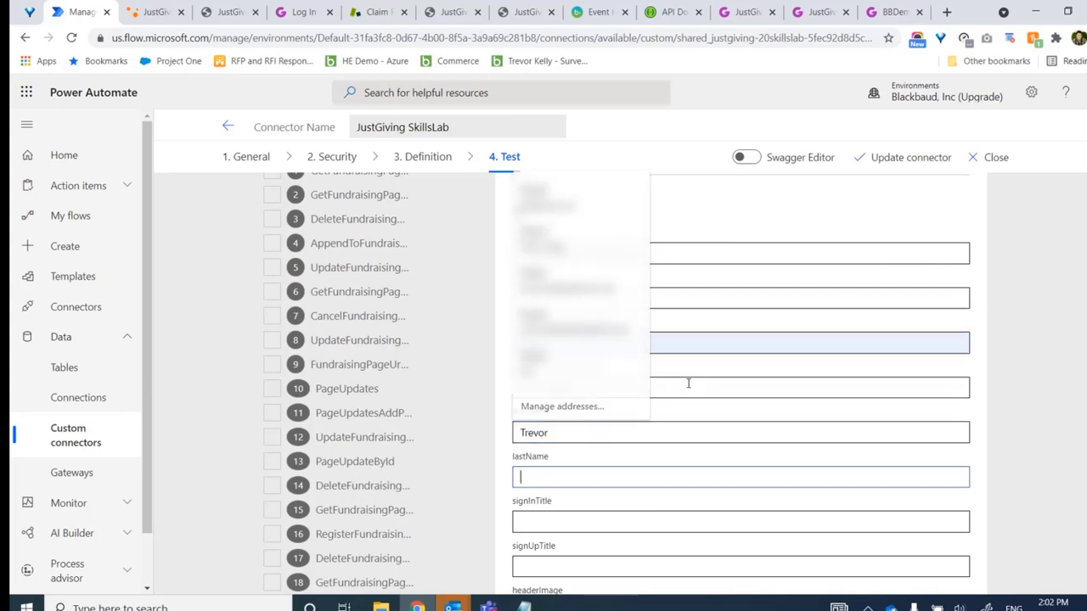
{"action": "key", "text": "Tab"}
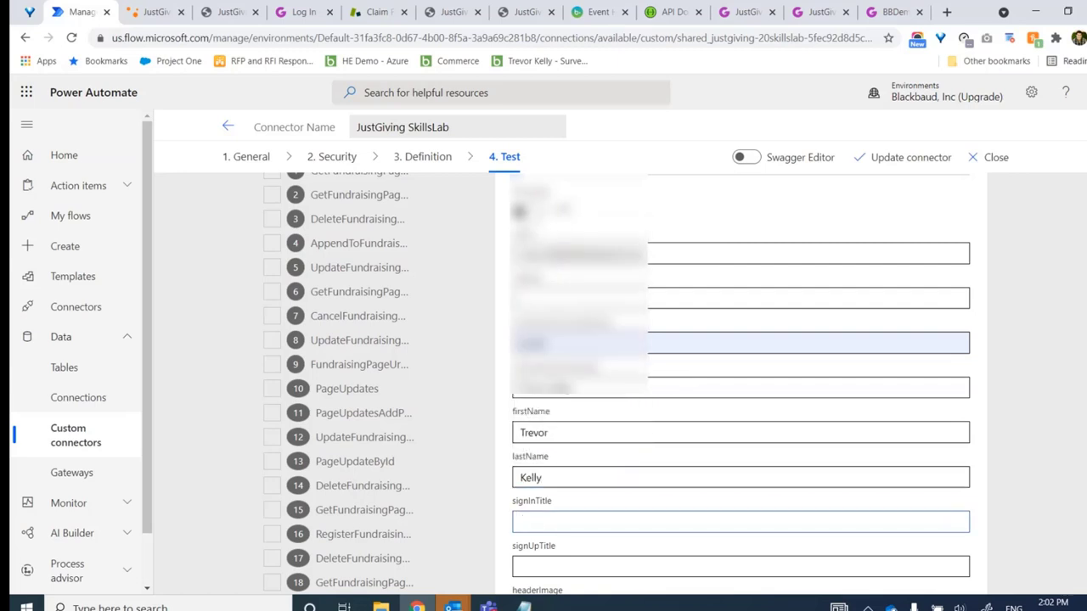
Set charityId to 2787791
{"action": "scroll", "coordinate": [617, 384], "scroll_direction": "down", "scroll_amount": 4}
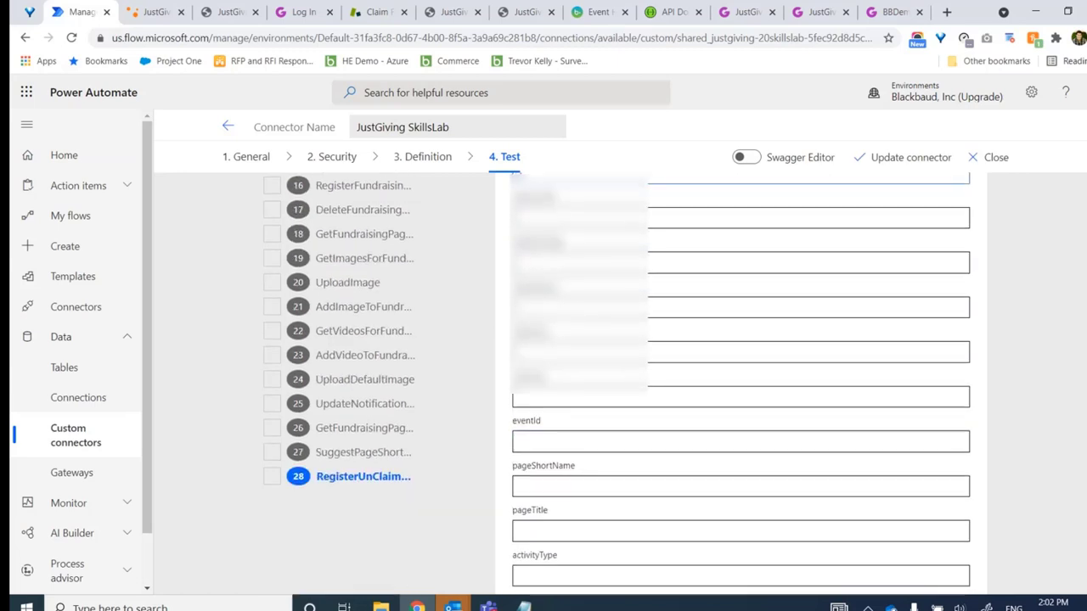
{"action": "scroll", "coordinate": [981, 356], "scroll_direction": "up", "scroll_amount": 1}
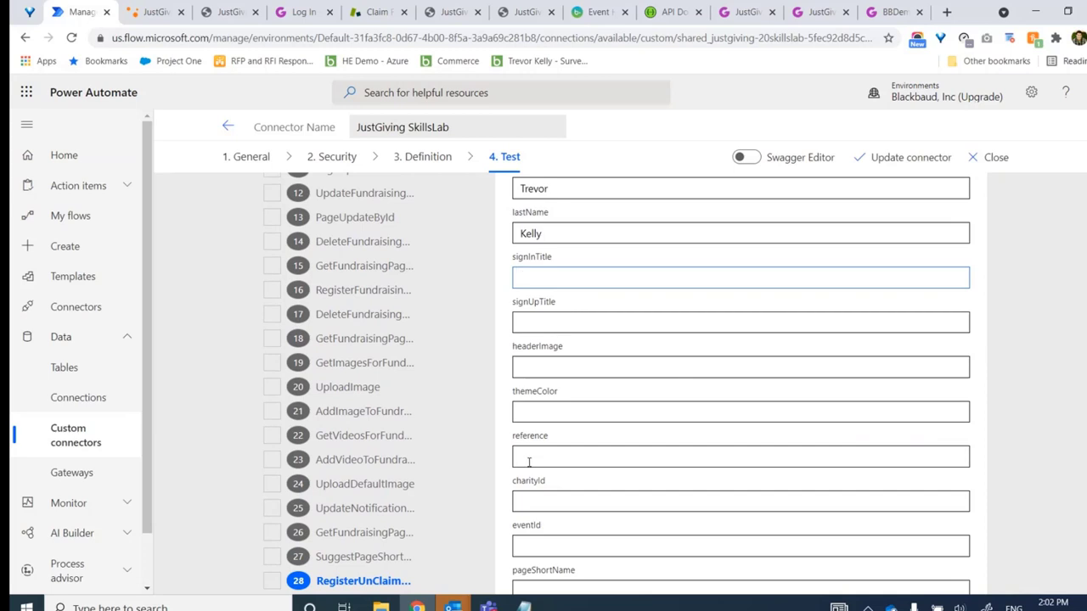
{"action": "left_click", "coordinate": [576, 493]}
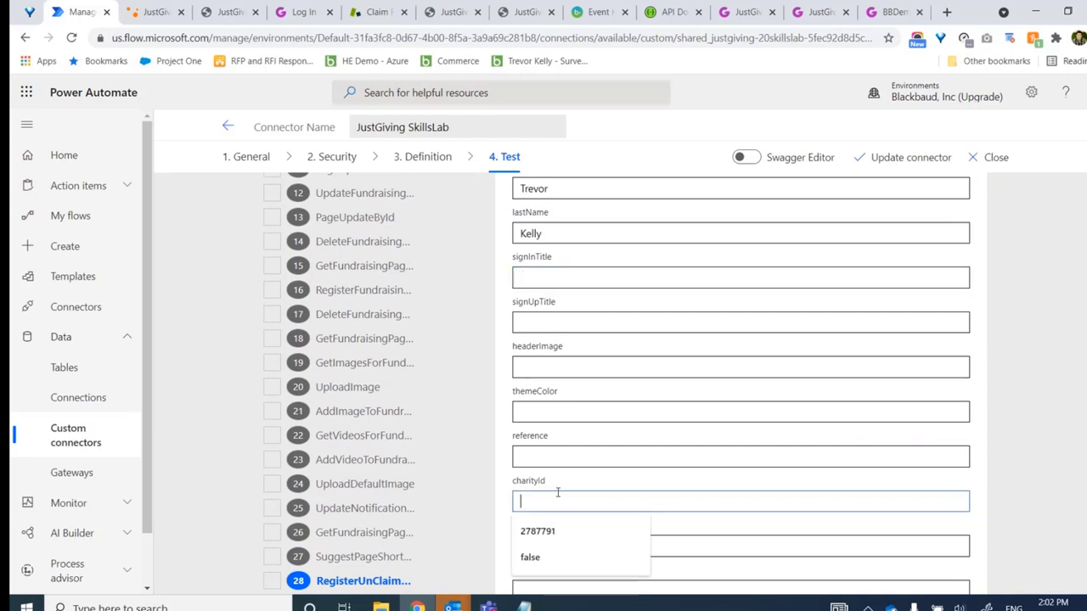
{"action": "left_click", "coordinate": [532, 529]}
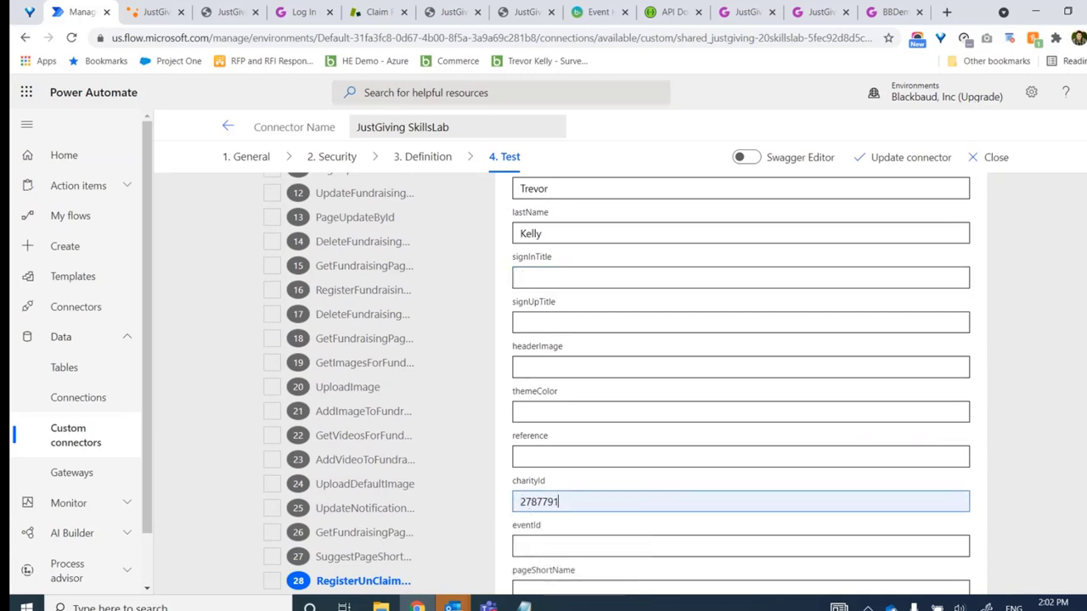
{"action": "scroll", "coordinate": [617, 383], "scroll_direction": "down", "scroll_amount": 3}
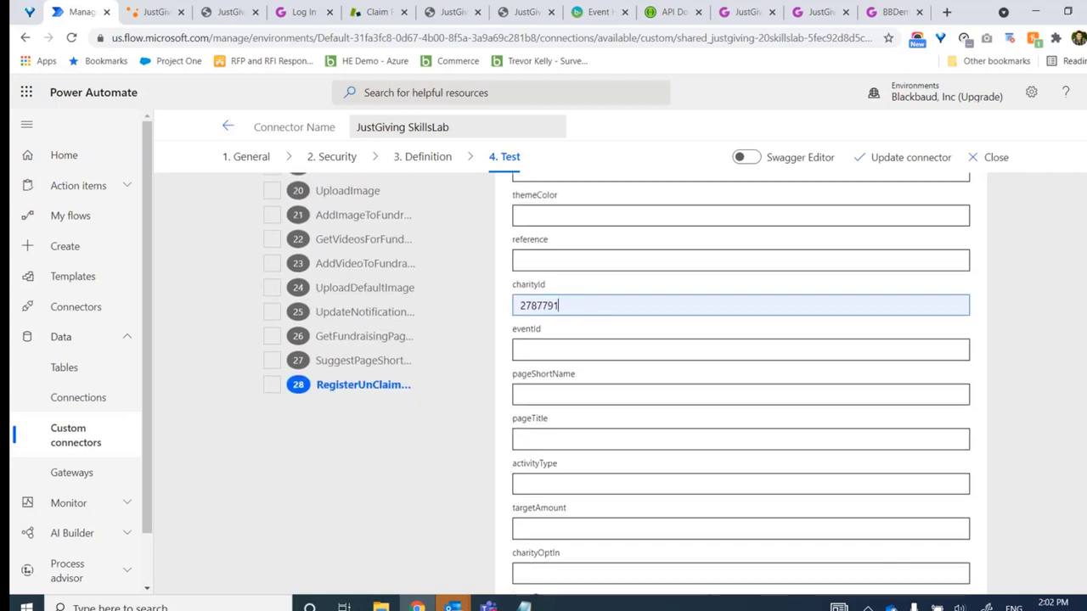
{"action": "scroll", "coordinate": [585, 311], "scroll_direction": "down", "scroll_amount": 2}
Set pageShortName trevor-unclaimed-skillz, pageTitle 'Unclaimed Page Example' and activityType Birthday
{"action": "left_click", "coordinate": [586, 277]}
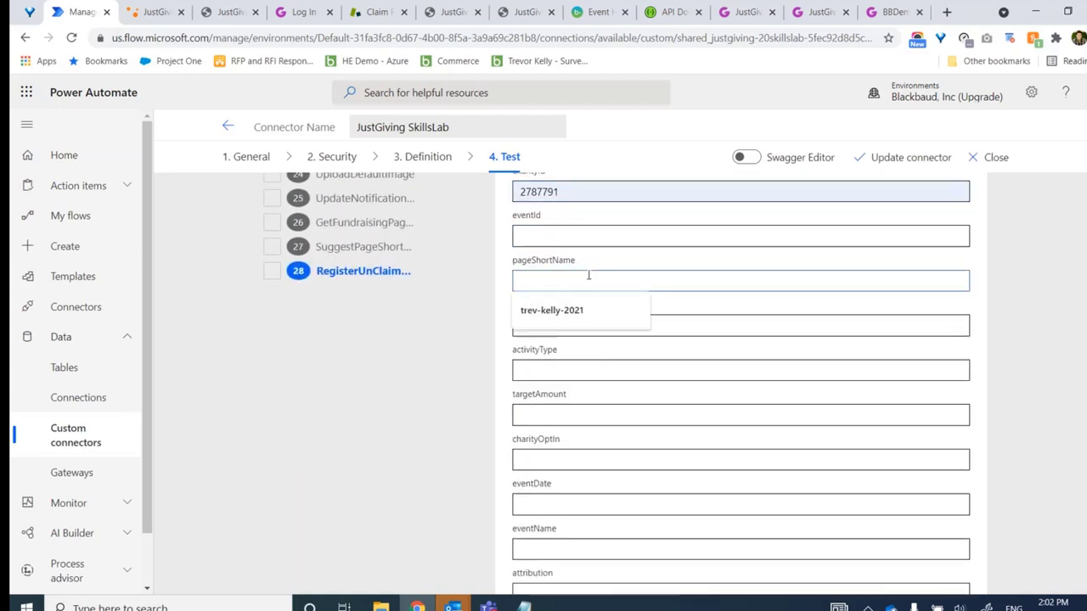
{"action": "type", "text": "trevo"}
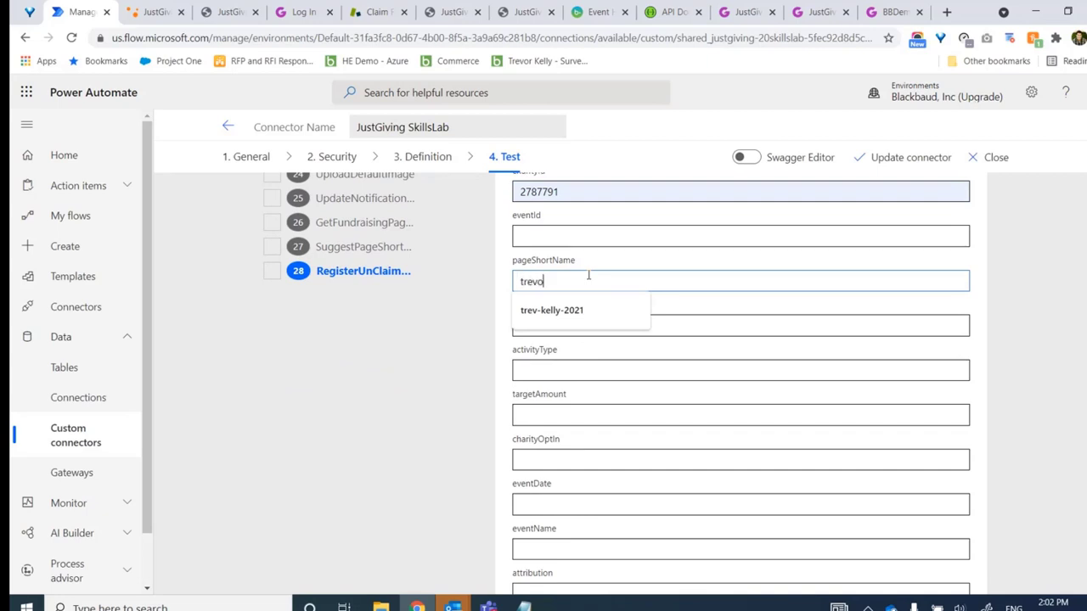
{"action": "type", "text": "r-unclai"}
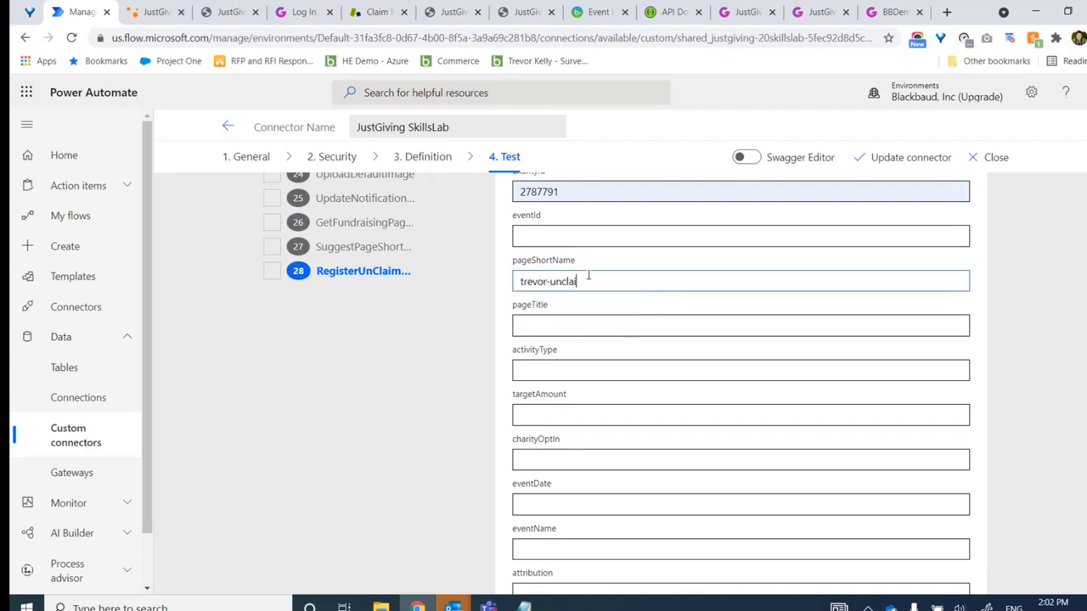
{"action": "type", "text": "med-skillzlab"}
{"action": "left_click", "coordinate": [579, 317]}
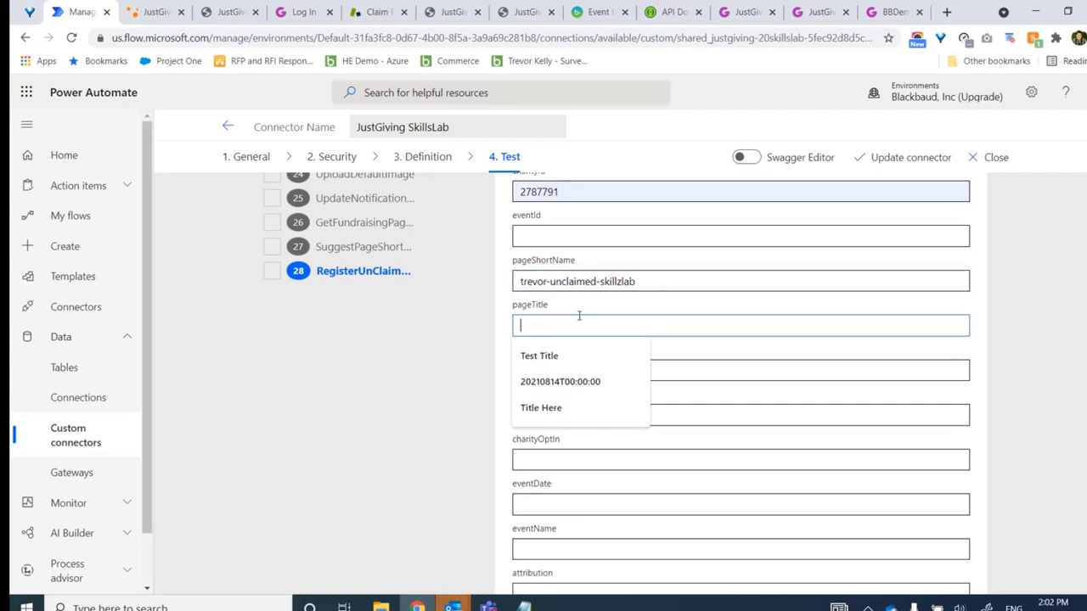
{"action": "type", "text": "Unclaimed"}
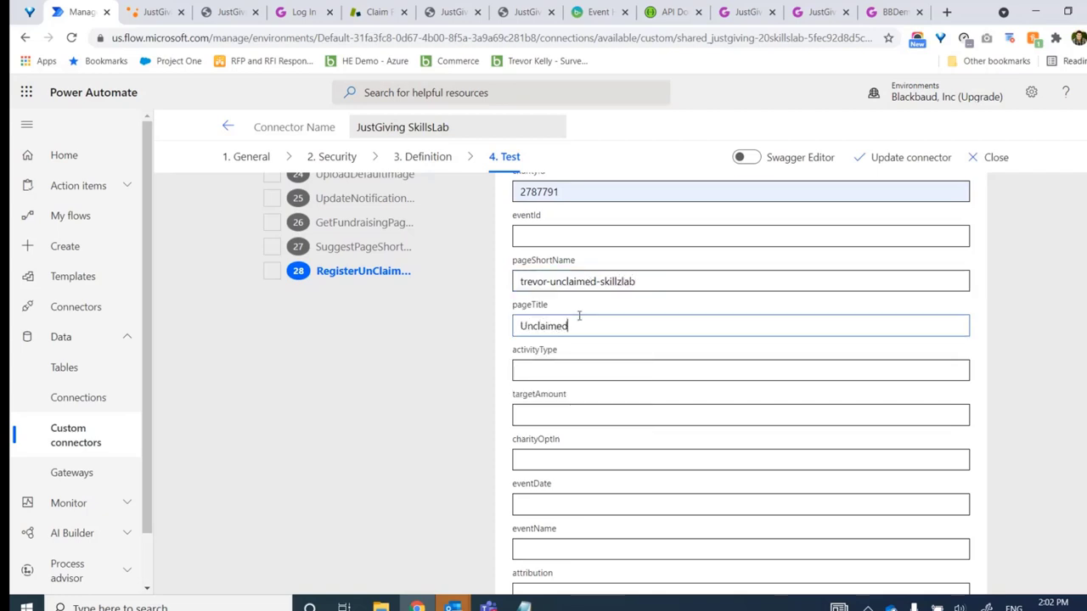
{"action": "type", "text": " Page Example"}
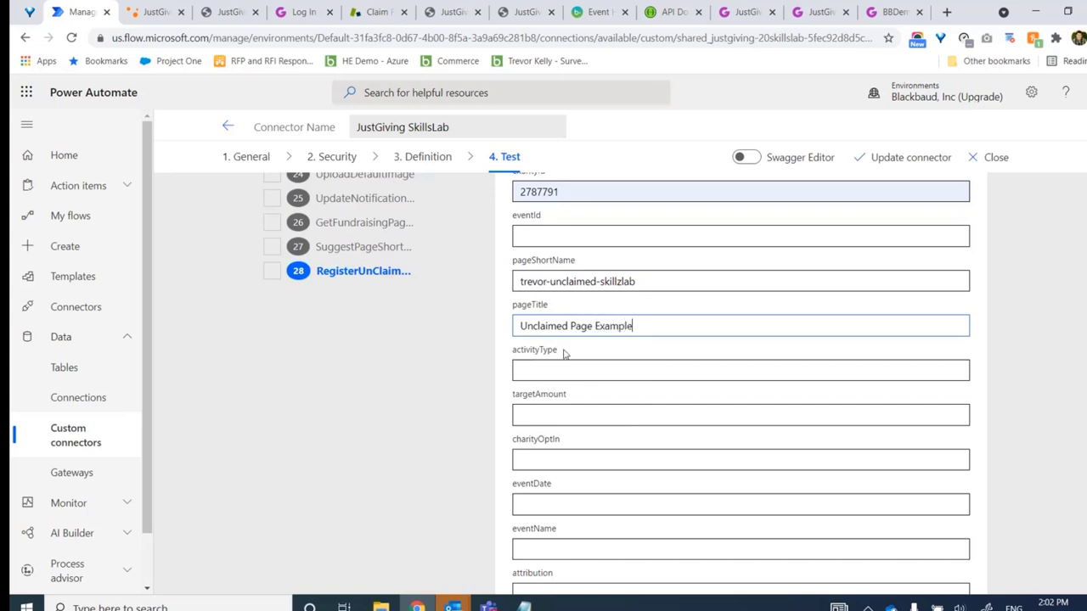
{"action": "left_click", "coordinate": [561, 371]}
{"action": "type", "text": "Birthday"}
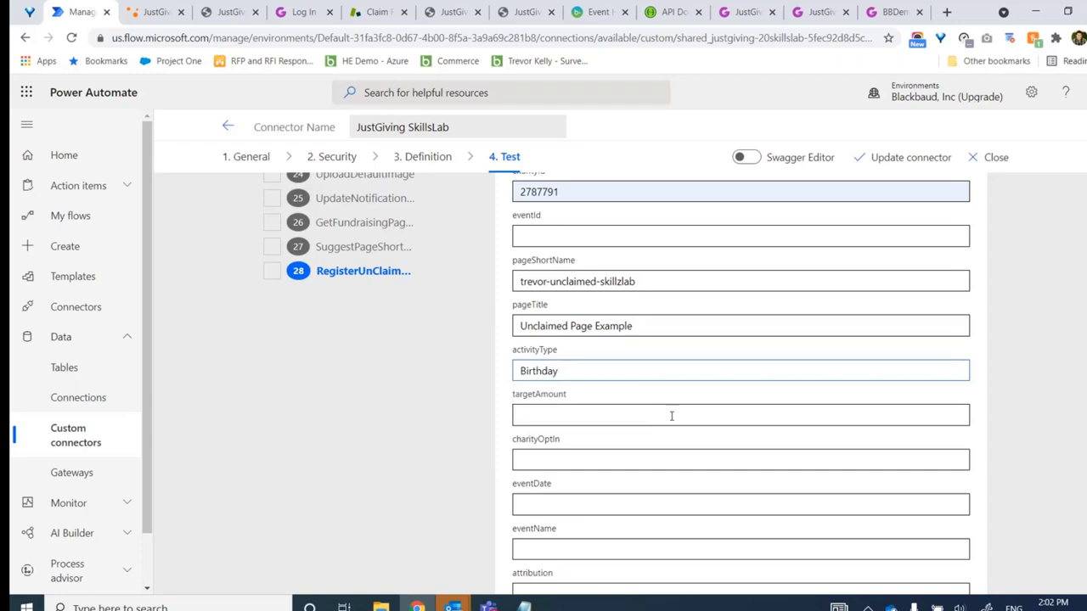
Set targetAmount 500, charityOptIn false, eventDate 2021-08-01 and eventName TK's Bday
{"action": "left_click", "coordinate": [671, 414]}
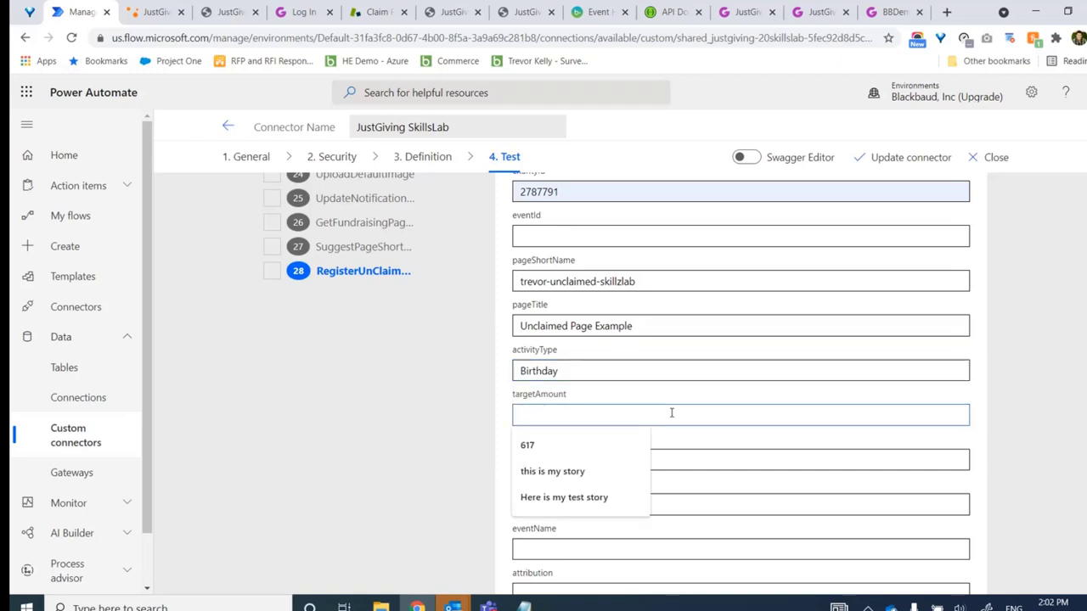
{"action": "type", "text": "500"}
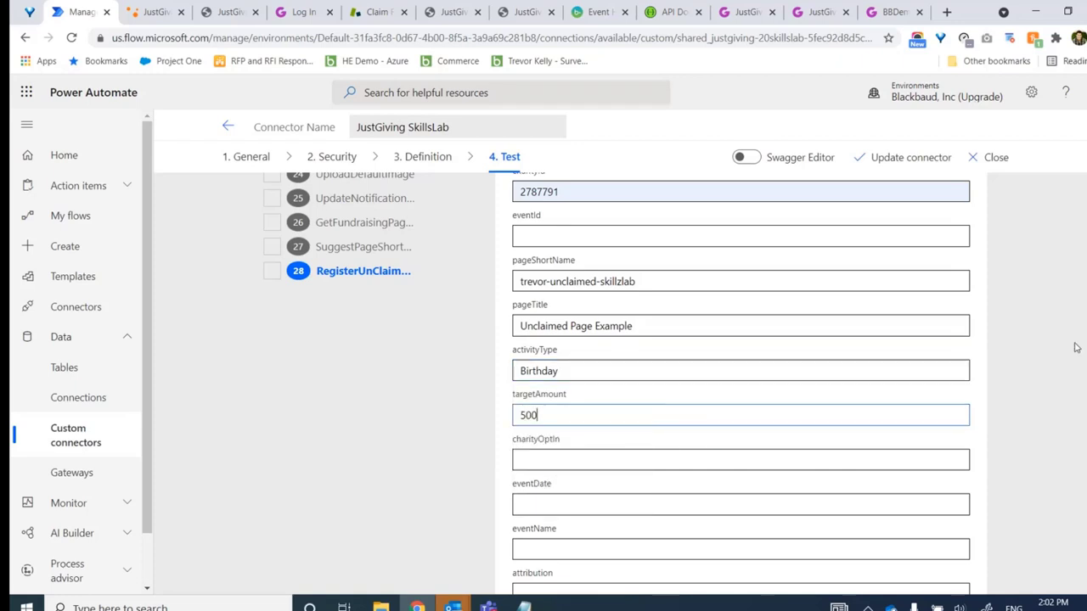
{"action": "left_click", "coordinate": [747, 461]}
{"action": "type", "text": "false"}
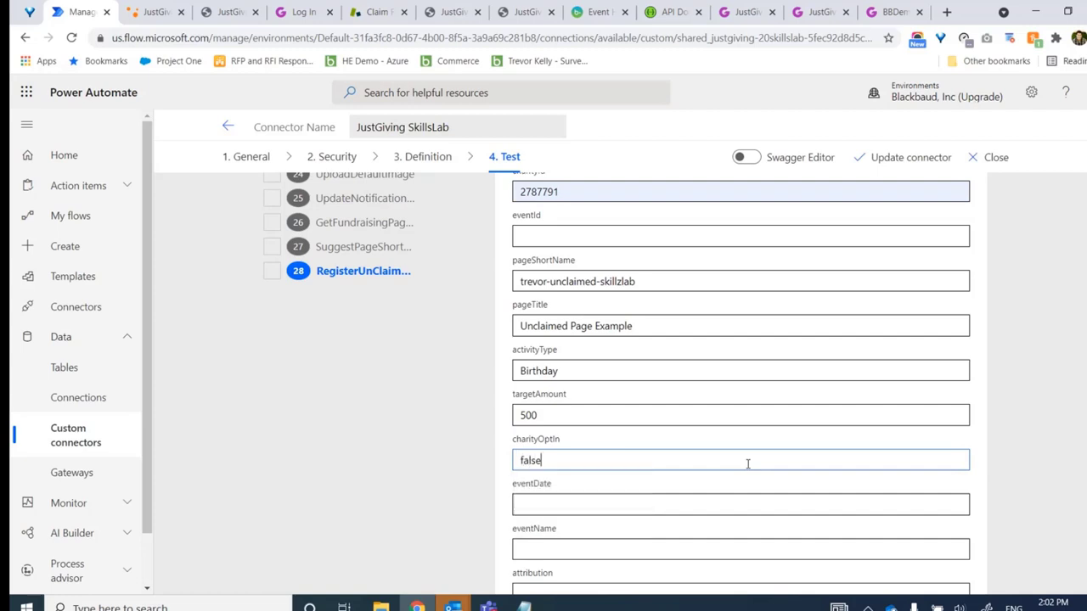
{"action": "key", "text": "Tab"}
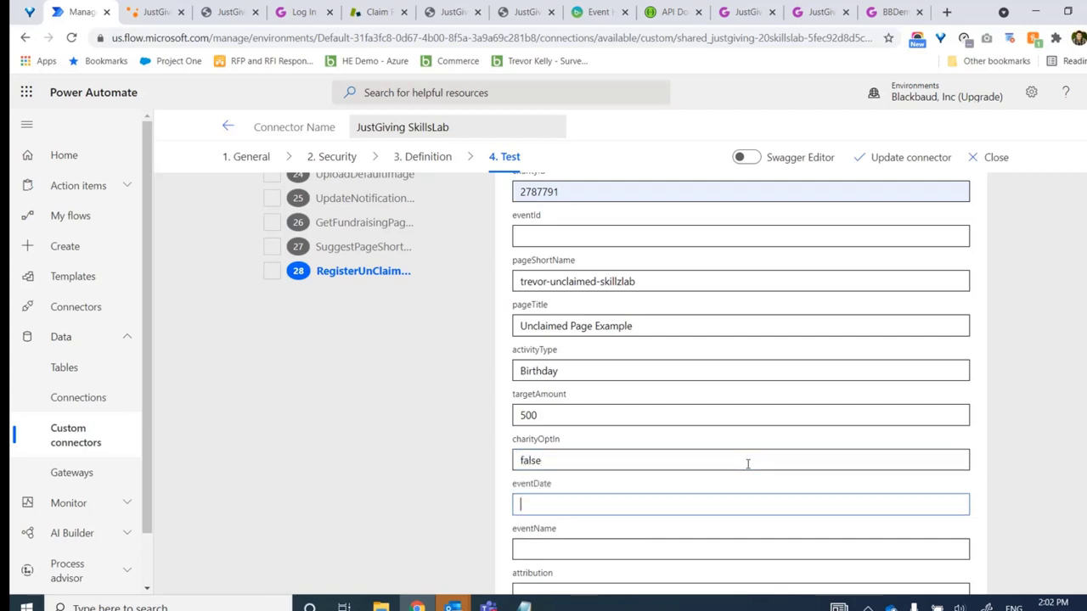
{"action": "type", "text": "202"}
{"action": "key", "text": "BackSpace"}
{"action": "key", "text": "BackSpace"}
{"action": "type", "text": "1-08-01"}
{"action": "key", "text": "Tab"}
{"action": "type", "text": "TK's Bday"}
{"action": "key", "text": "Tab"}
{"action": "key", "text": "Tab"}
Enter expiryDate 2021-08-21 and the page story 'Here's a story', then reach the currency field
{"action": "left_click", "coordinate": [535, 515]}
{"action": "type", "text": "2021-08"}
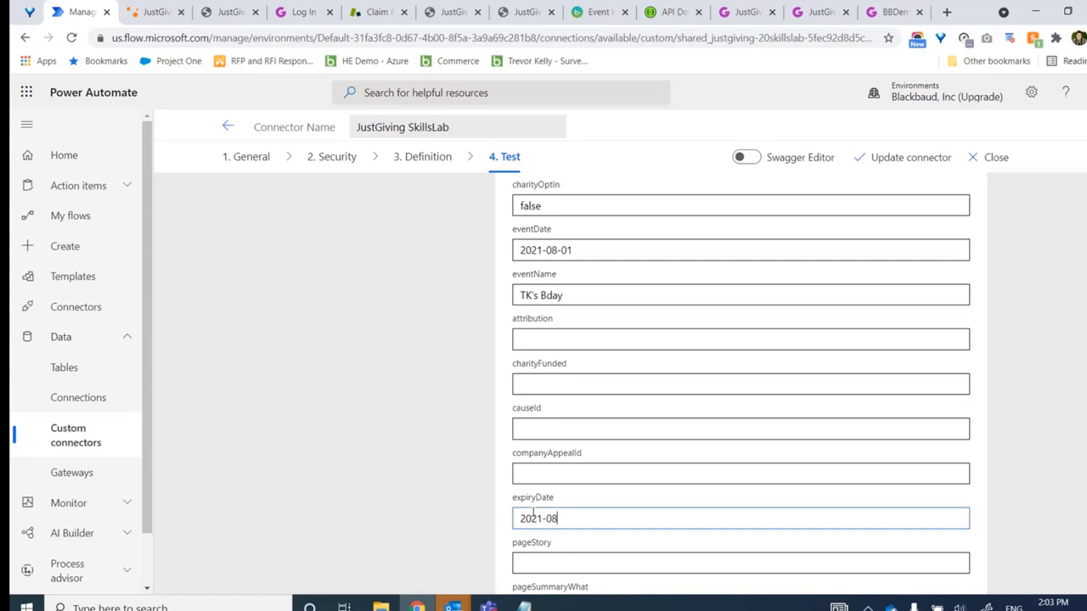
{"action": "type", "text": "-21"}
{"action": "left_click", "coordinate": [600, 556]}
{"action": "type", "text": "Here's a story"}
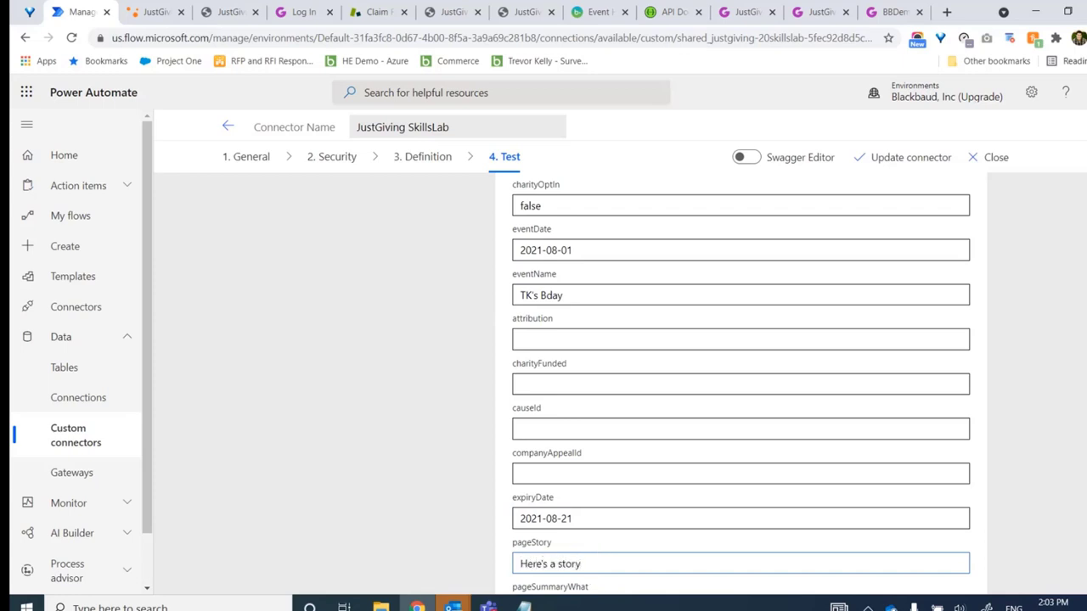
{"action": "scroll", "coordinate": [740, 382], "scroll_direction": "down", "scroll_amount": 5}
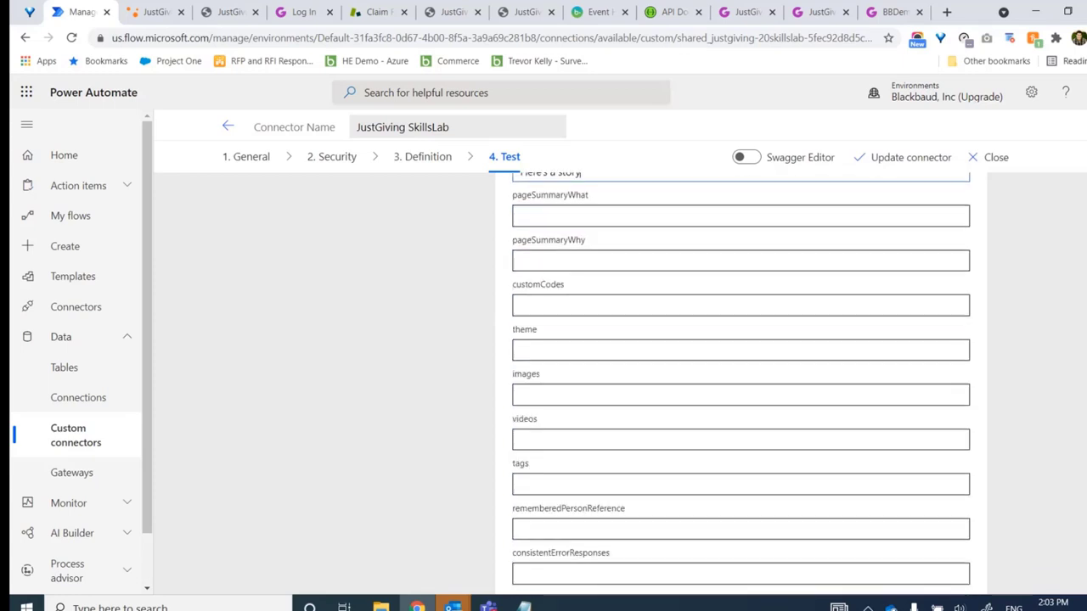
{"action": "scroll", "coordinate": [669, 543], "scroll_direction": "down", "scroll_amount": 2}
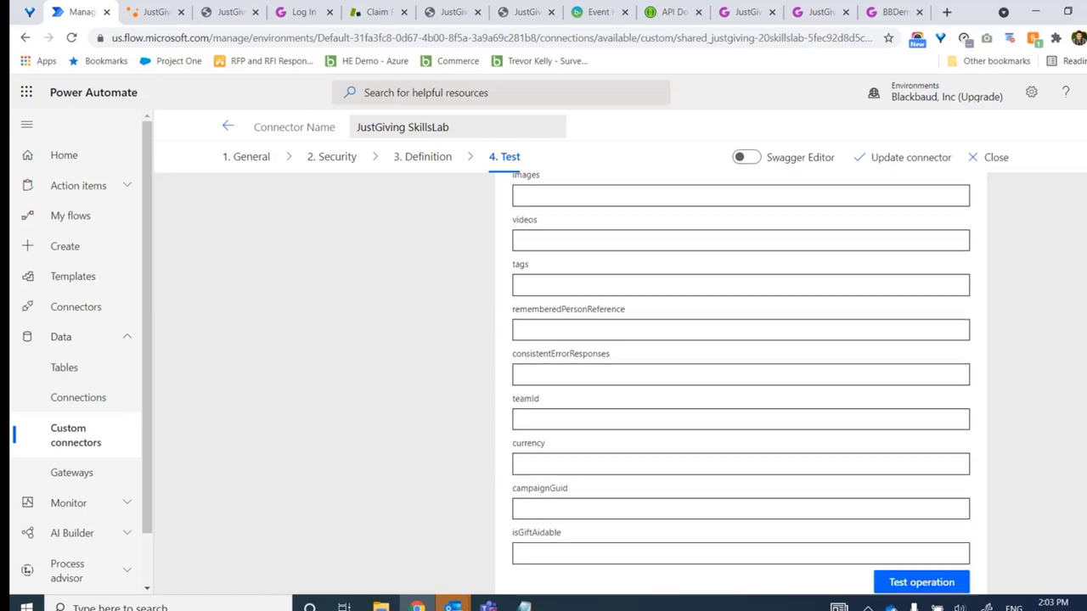
{"action": "left_click", "coordinate": [577, 448]}
Set currency to USD and run the test, which fails with a 400 error
{"action": "type", "text": "USD"}
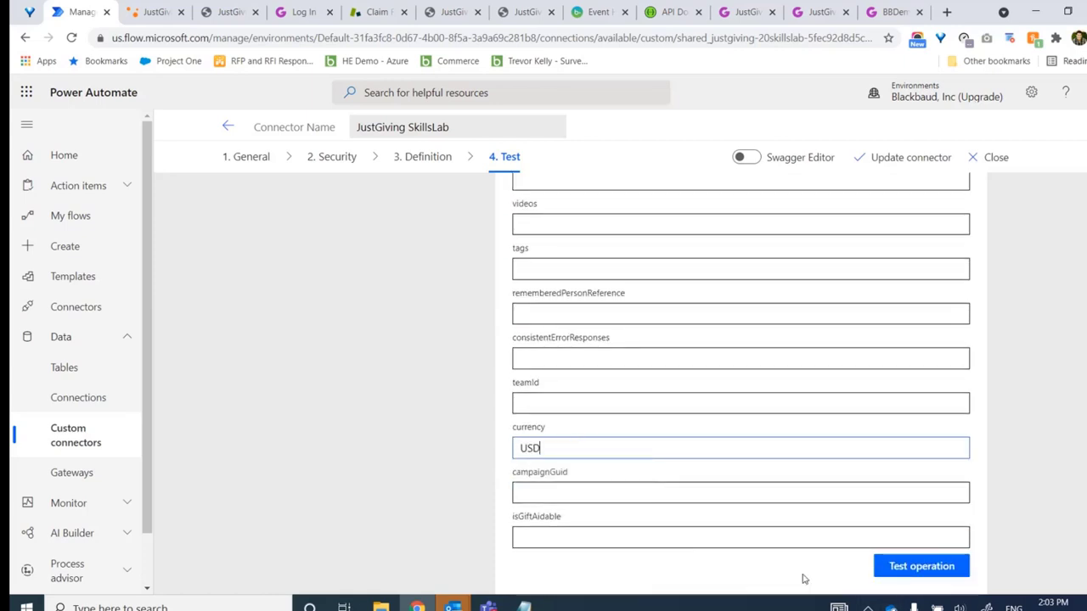
{"action": "left_click", "coordinate": [880, 566]}
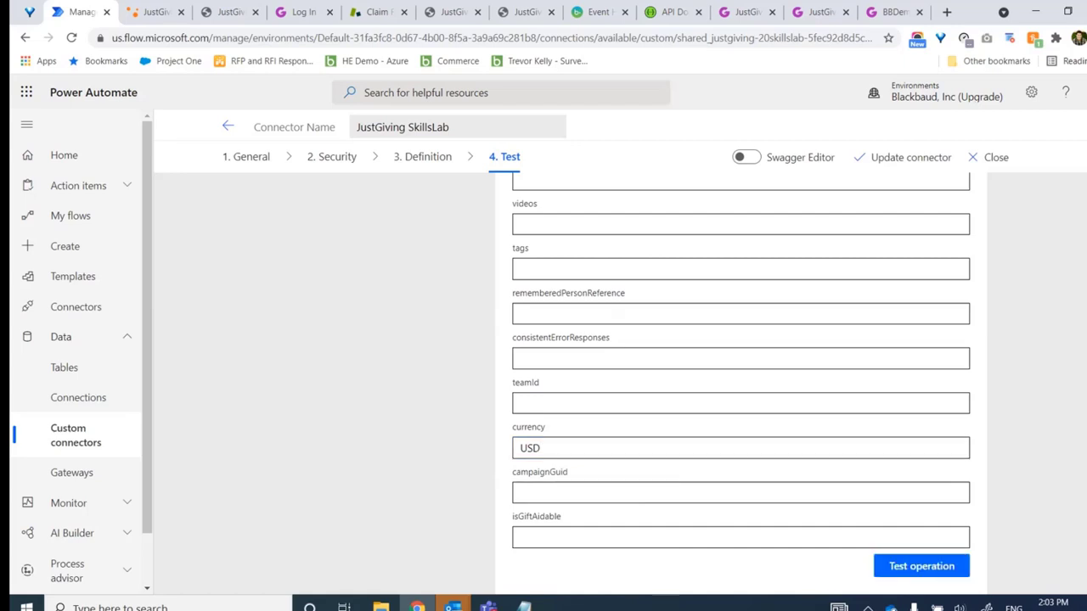
{"action": "scroll", "coordinate": [742, 384], "scroll_direction": "down", "scroll_amount": 4}
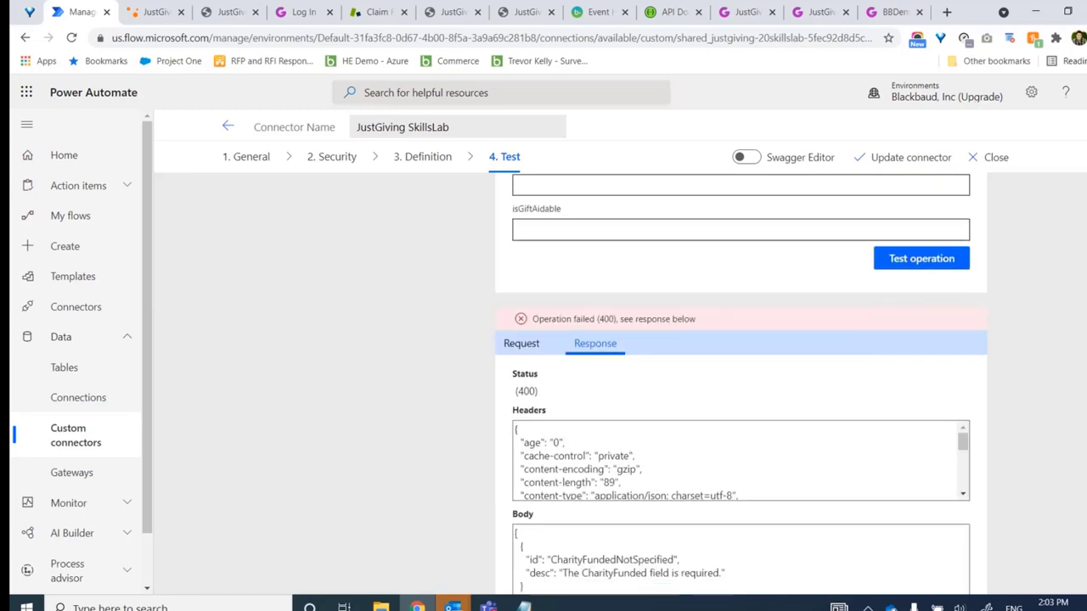
{"action": "scroll", "coordinate": [742, 384], "scroll_direction": "down", "scroll_amount": 1}
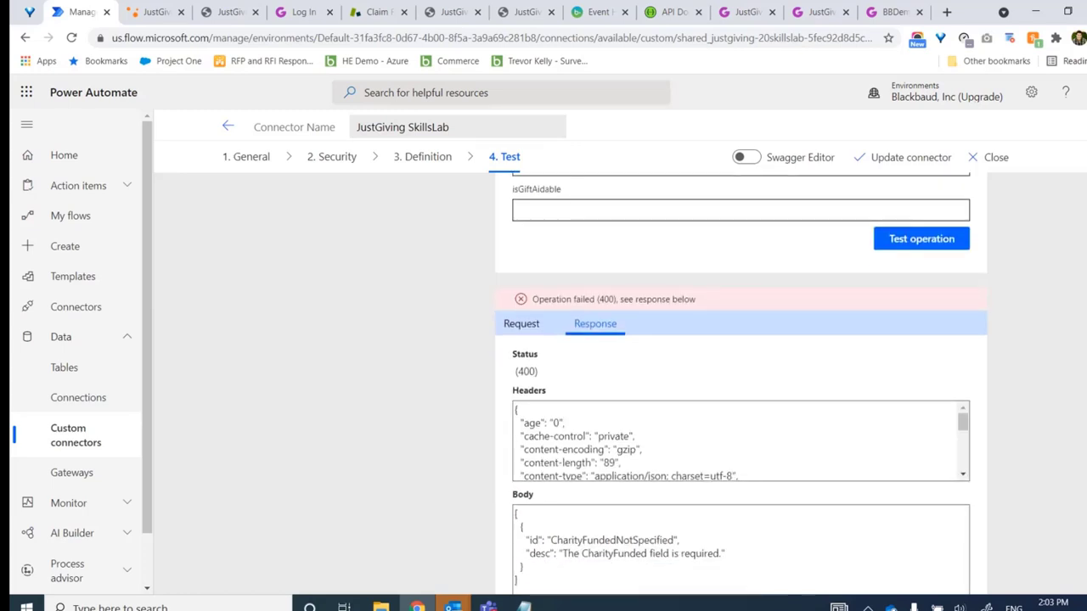
{"action": "scroll", "coordinate": [741, 384], "scroll_direction": "up", "scroll_amount": 10}
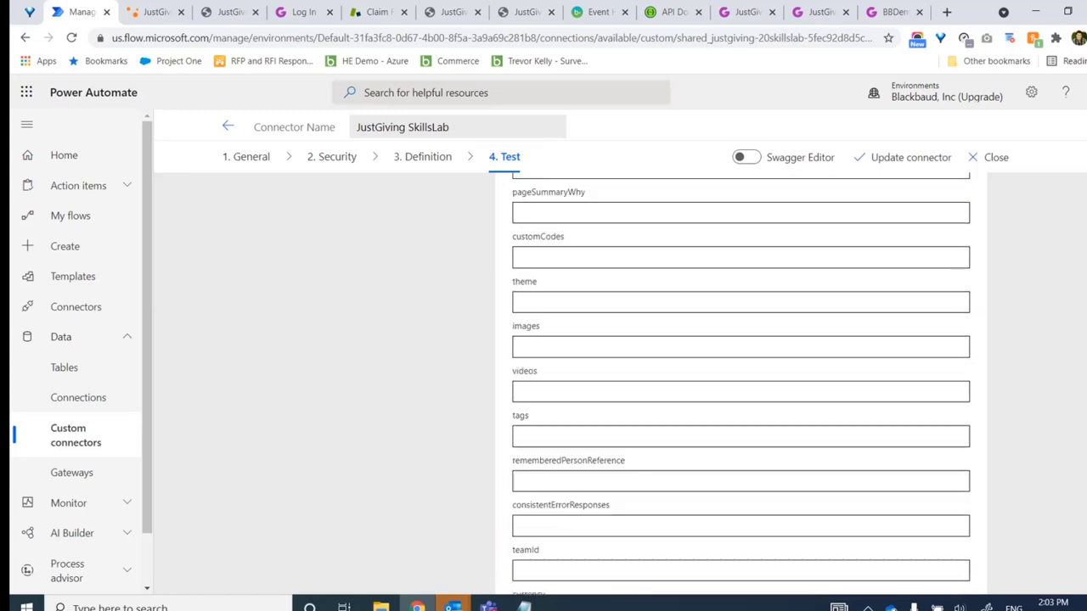
{"action": "scroll", "coordinate": [439, 376], "scroll_direction": "up", "scroll_amount": 5}
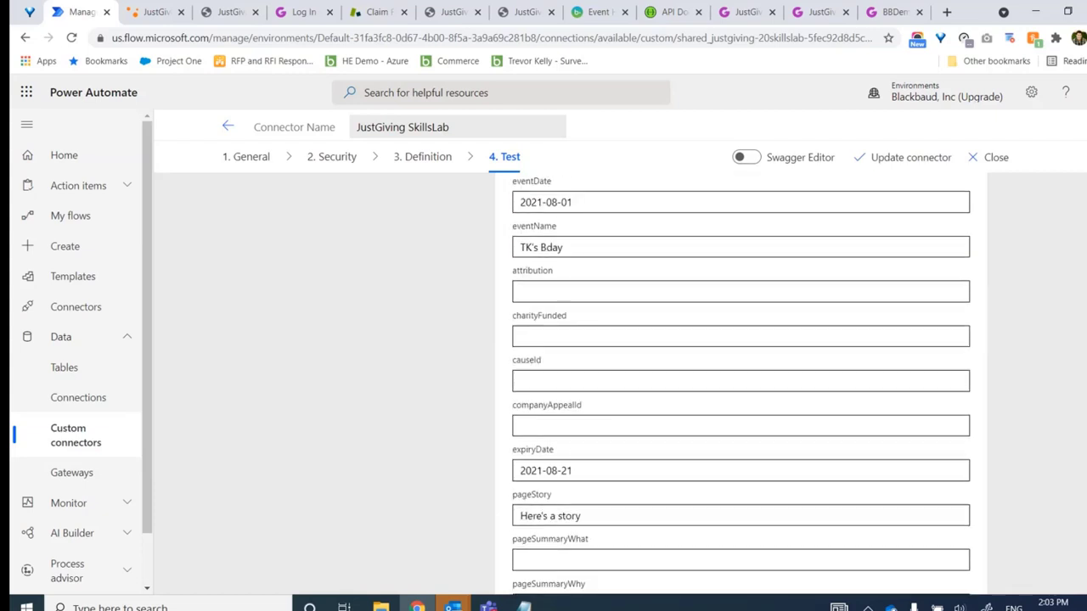
Set charityFunded to false, rerun to get status 201, and copy the new page's uri
{"action": "left_click", "coordinate": [525, 361]}
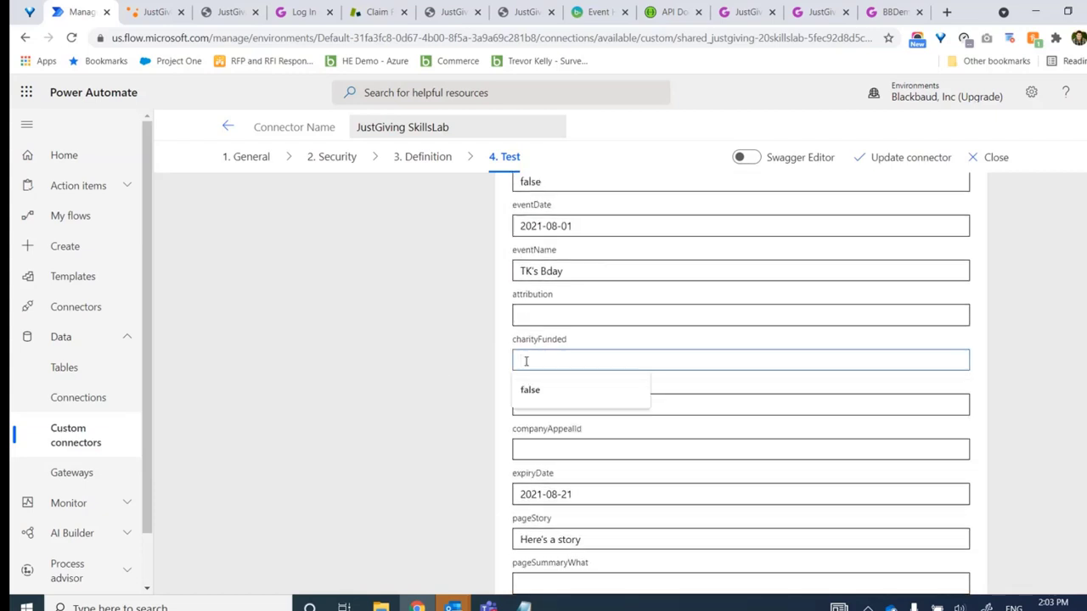
{"action": "type", "text": "false"}
{"action": "left_click", "coordinate": [1078, 383]}
{"action": "scroll", "coordinate": [741, 382], "scroll_direction": "down", "scroll_amount": 10}
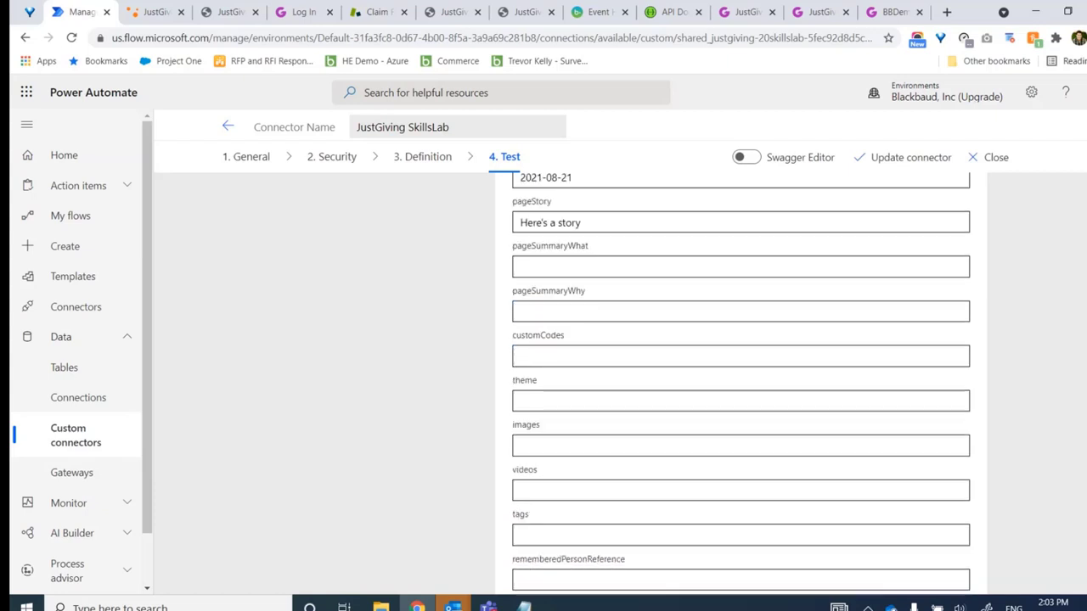
{"action": "left_click", "coordinate": [913, 413]}
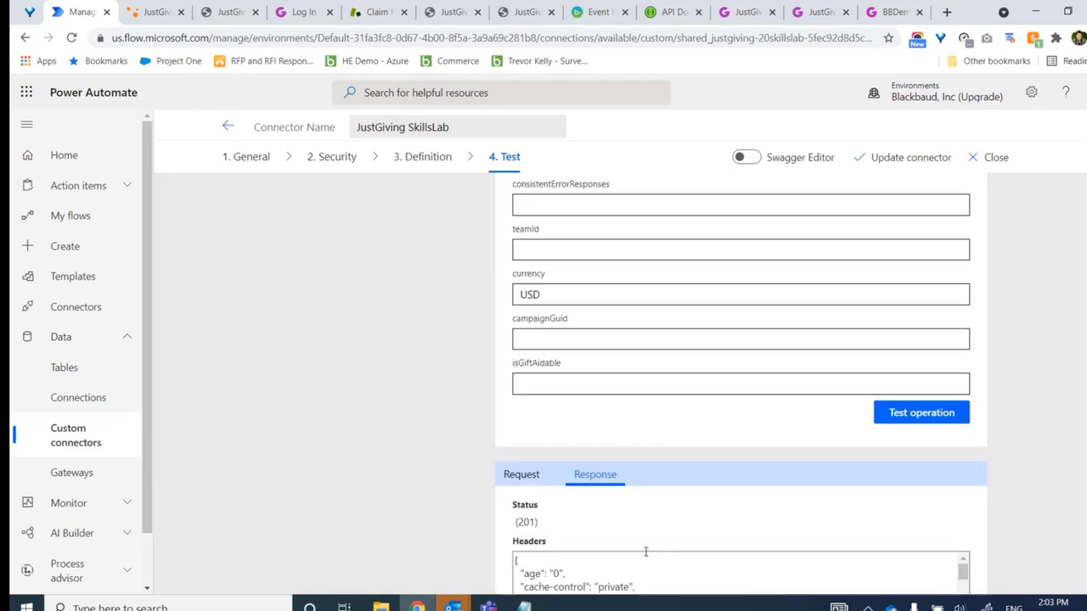
{"action": "left_click_drag", "start_coordinate": [510, 522], "coordinate": [540, 525]}
{"action": "scroll", "coordinate": [741, 383], "scroll_direction": "down", "scroll_amount": 2}
{"action": "scroll", "coordinate": [920, 450], "scroll_direction": "down", "scroll_amount": 2}
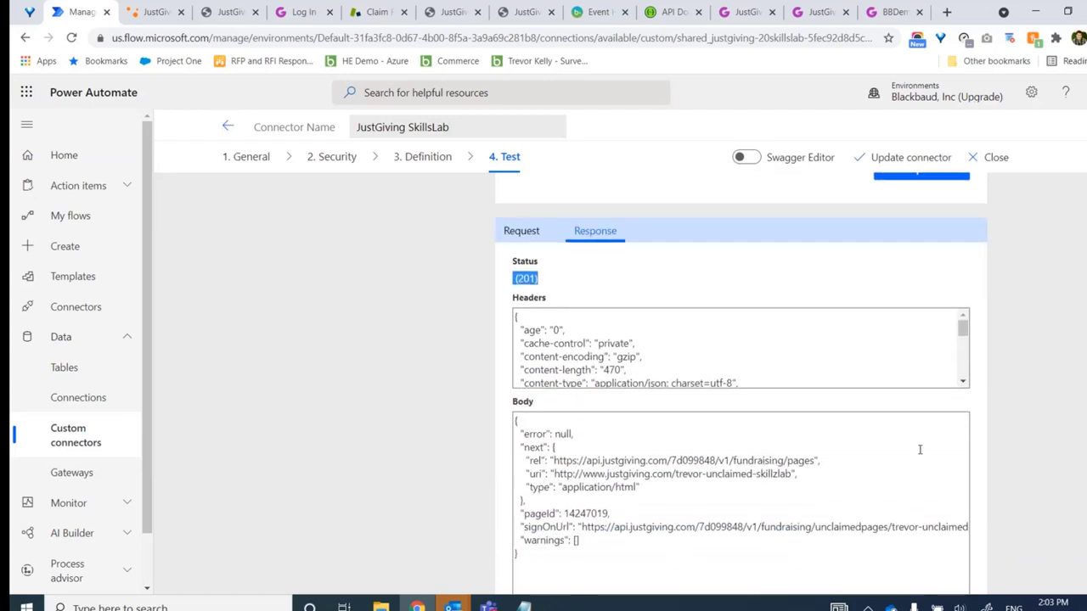
{"action": "left_click_drag", "start_coordinate": [555, 474], "coordinate": [794, 476]}
{"action": "key", "text": "ctrl+c"}
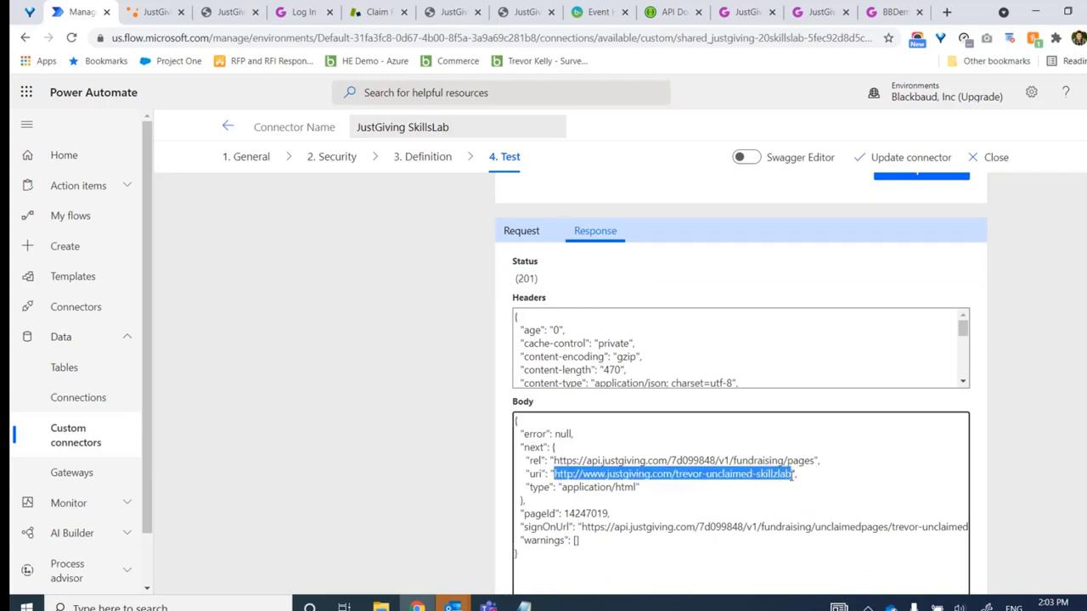
Load the copied uri in a new tab to view the 'Unclaimed Page Example' page with its $500 target
{"action": "left_click", "coordinate": [946, 11]}
{"action": "key", "text": "ctrl+v"}
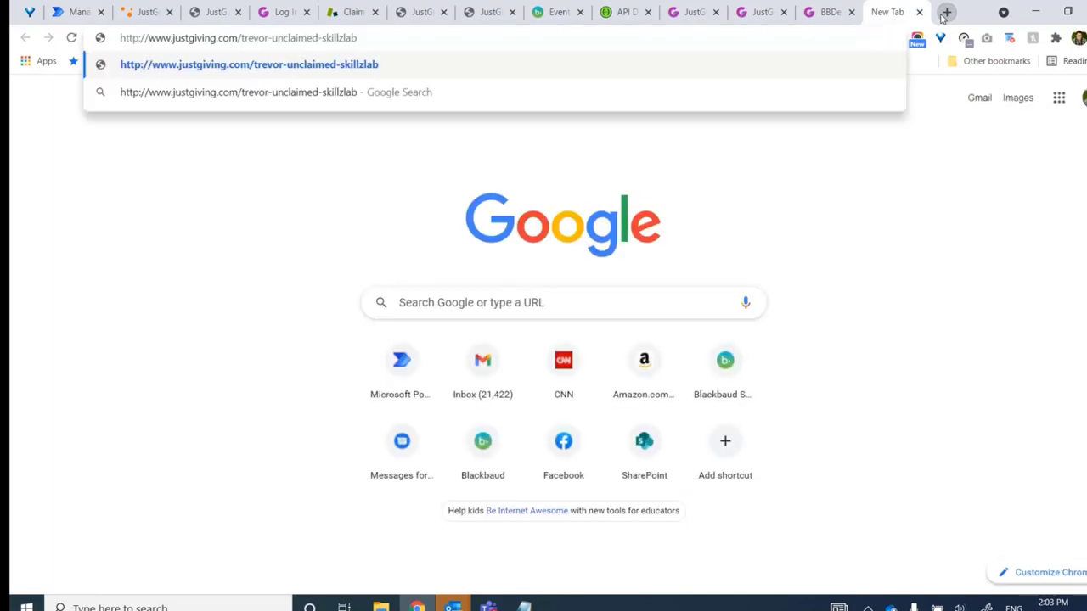
{"action": "key", "text": "Return"}
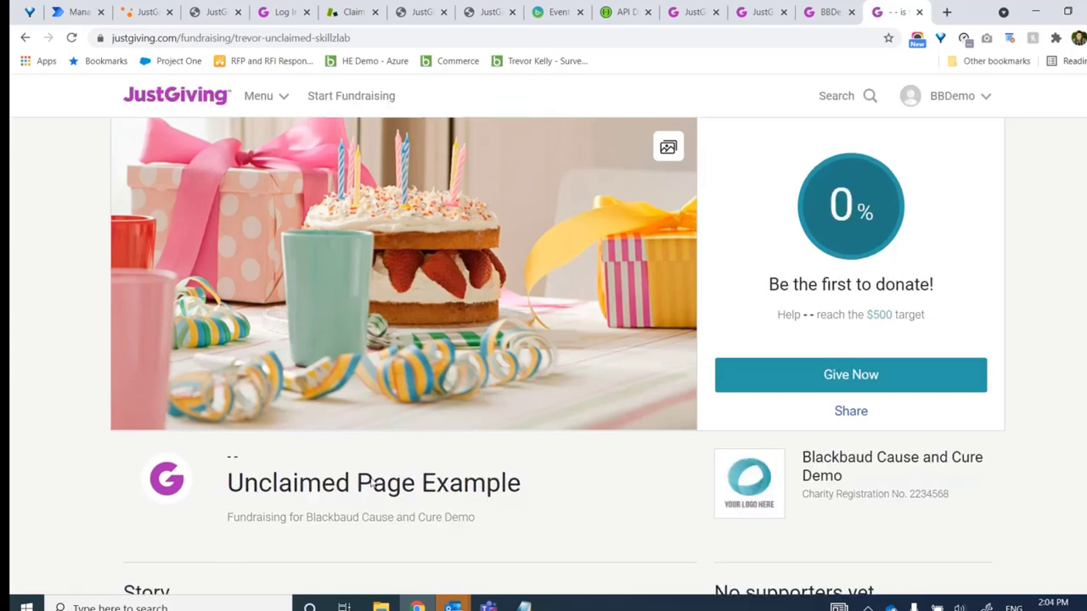
{"action": "double_click", "coordinate": [810, 315]}
{"action": "left_click", "coordinate": [813, 318]}
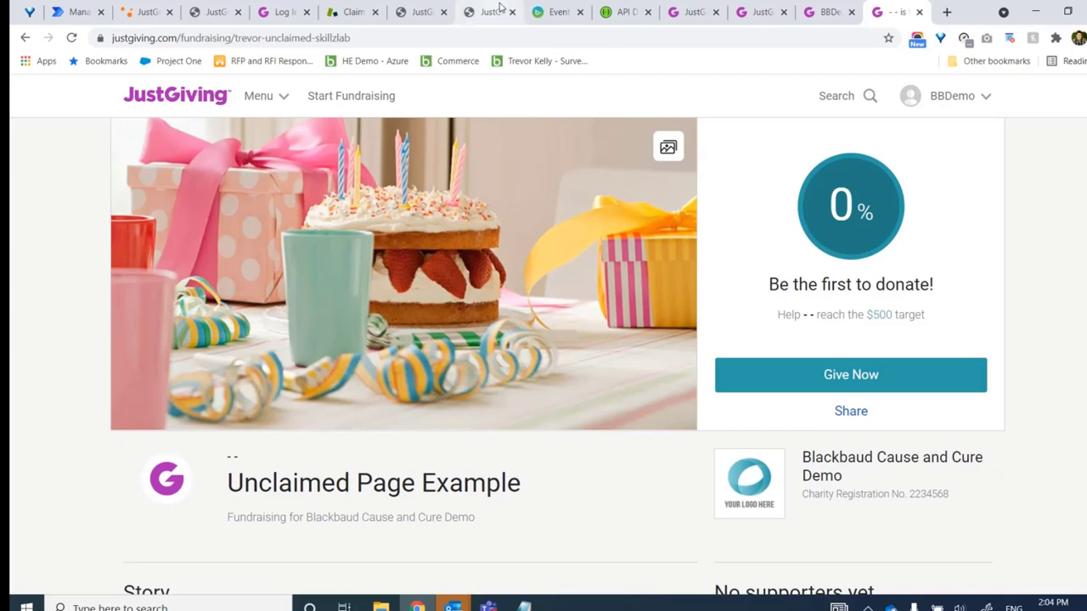
Switch to the ClaimFundraisingPage docs, a no-auth GET to unclaimedpages/{pageShortName}/claim
{"action": "left_click", "coordinate": [419, 6]}
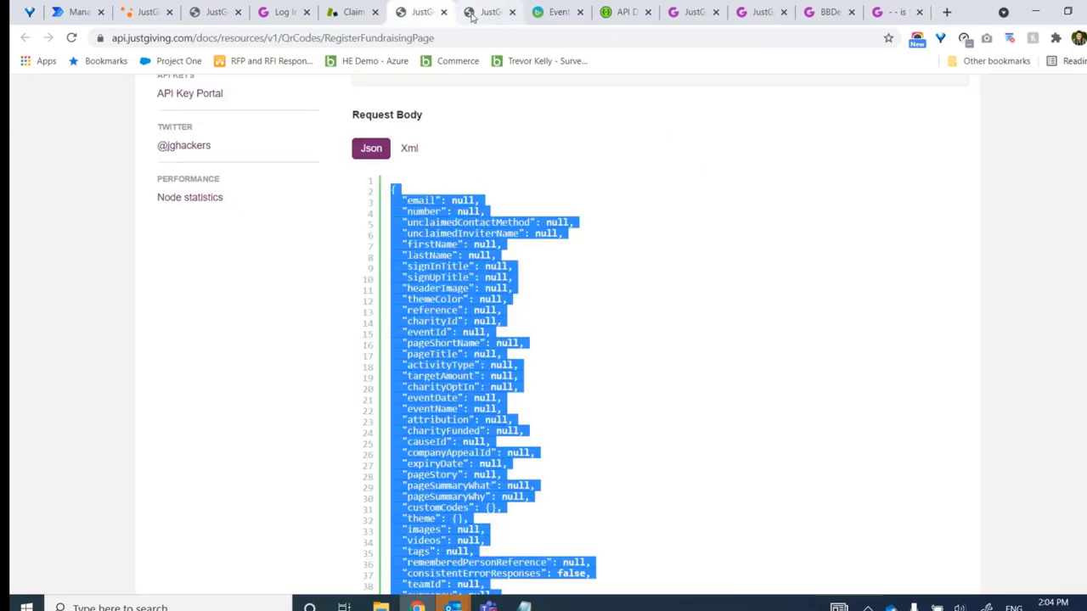
{"action": "left_click", "coordinate": [486, 12]}
{"action": "left_click", "coordinate": [747, 167]}
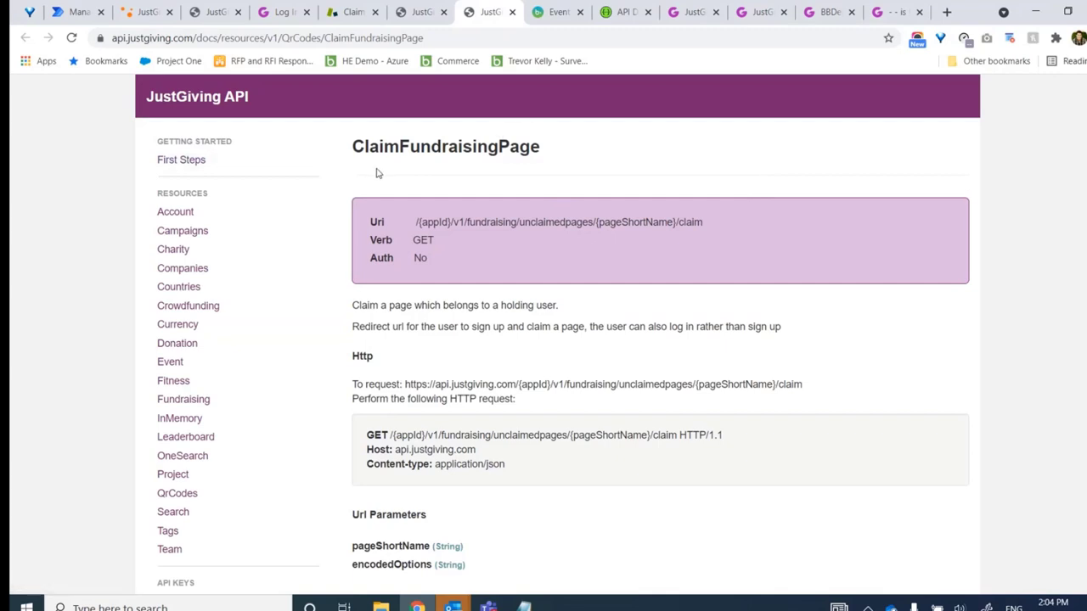
{"action": "left_click_drag", "start_coordinate": [355, 146], "coordinate": [553, 154]}
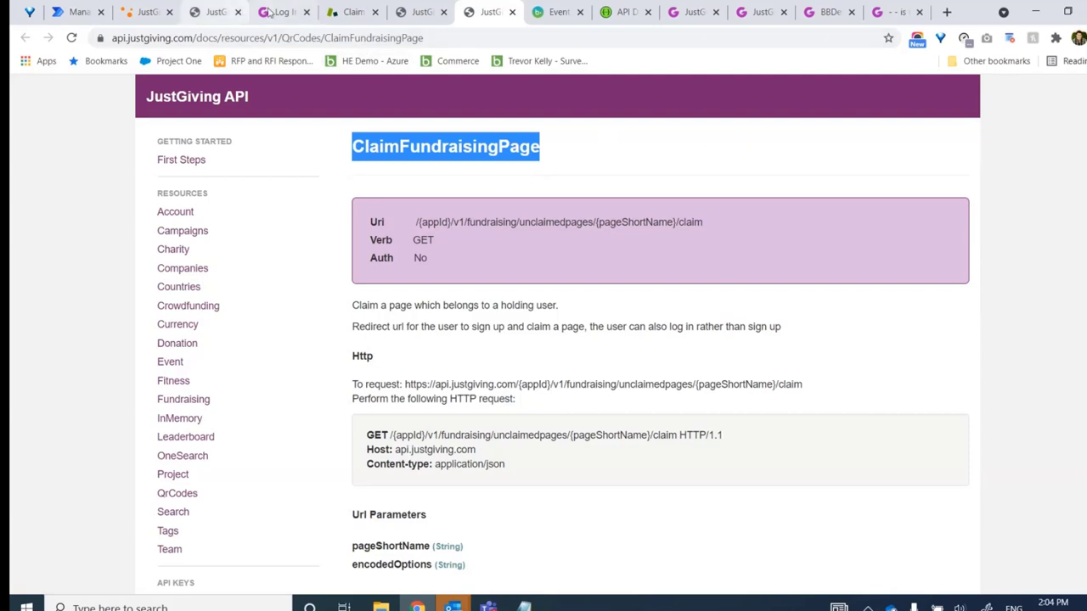
Return to the Unclaimed Page Example page and highlight the blank name placeholder after 'Help' in its story
{"action": "left_click", "coordinate": [874, 10]}
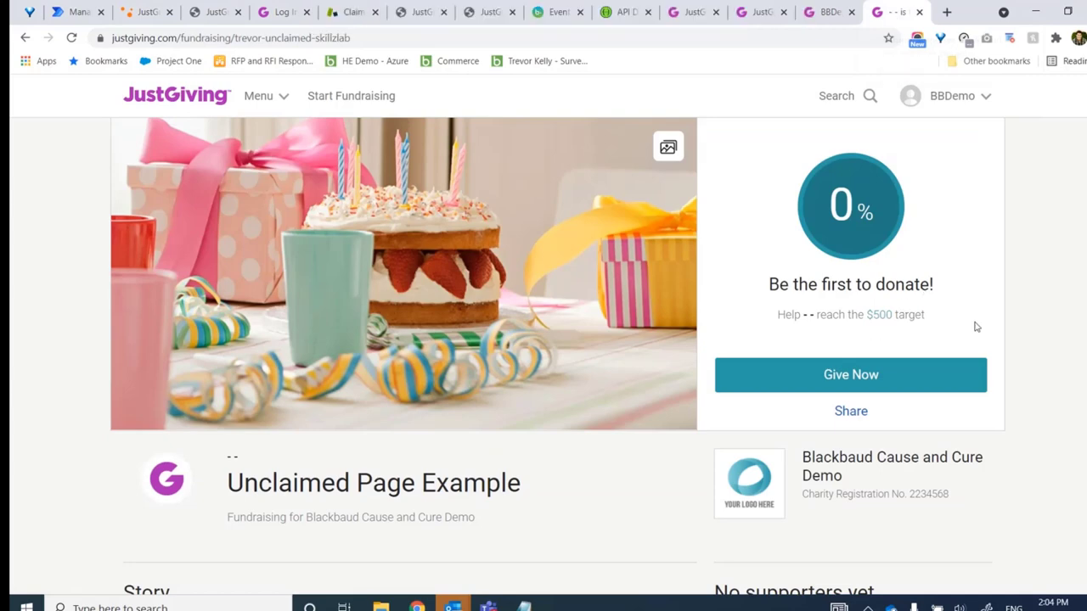
{"action": "scroll", "coordinate": [934, 235], "scroll_direction": "down", "scroll_amount": 1}
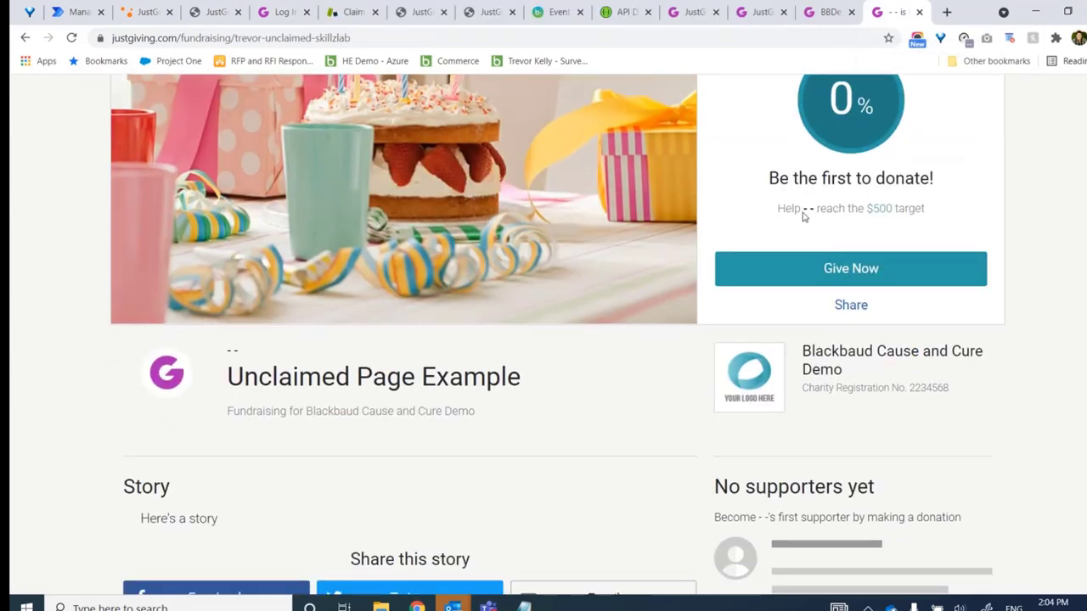
{"action": "left_click_drag", "start_coordinate": [812, 215], "coordinate": [804, 214]}
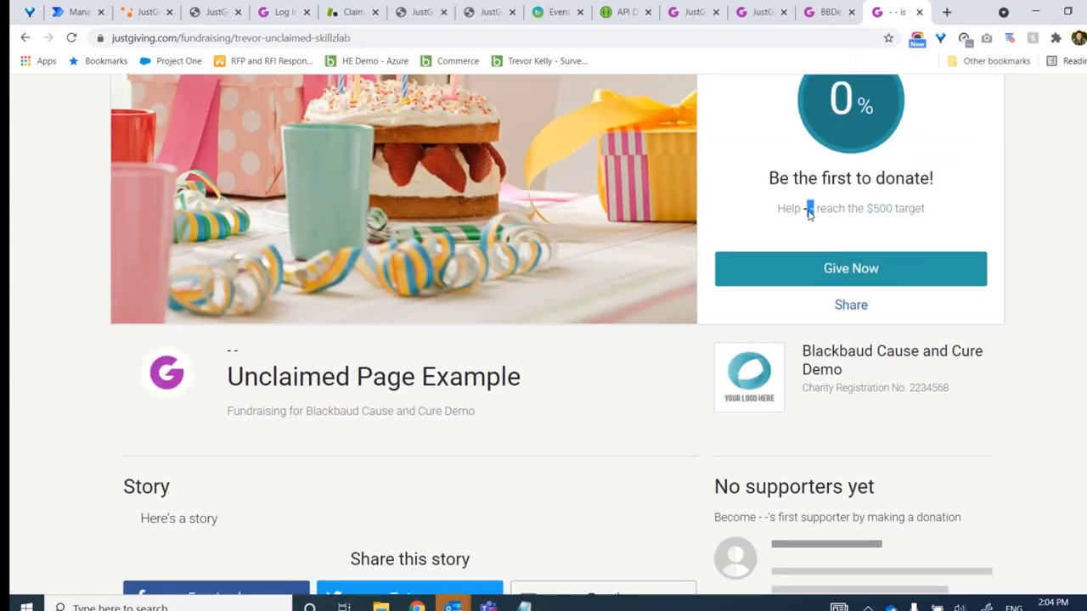